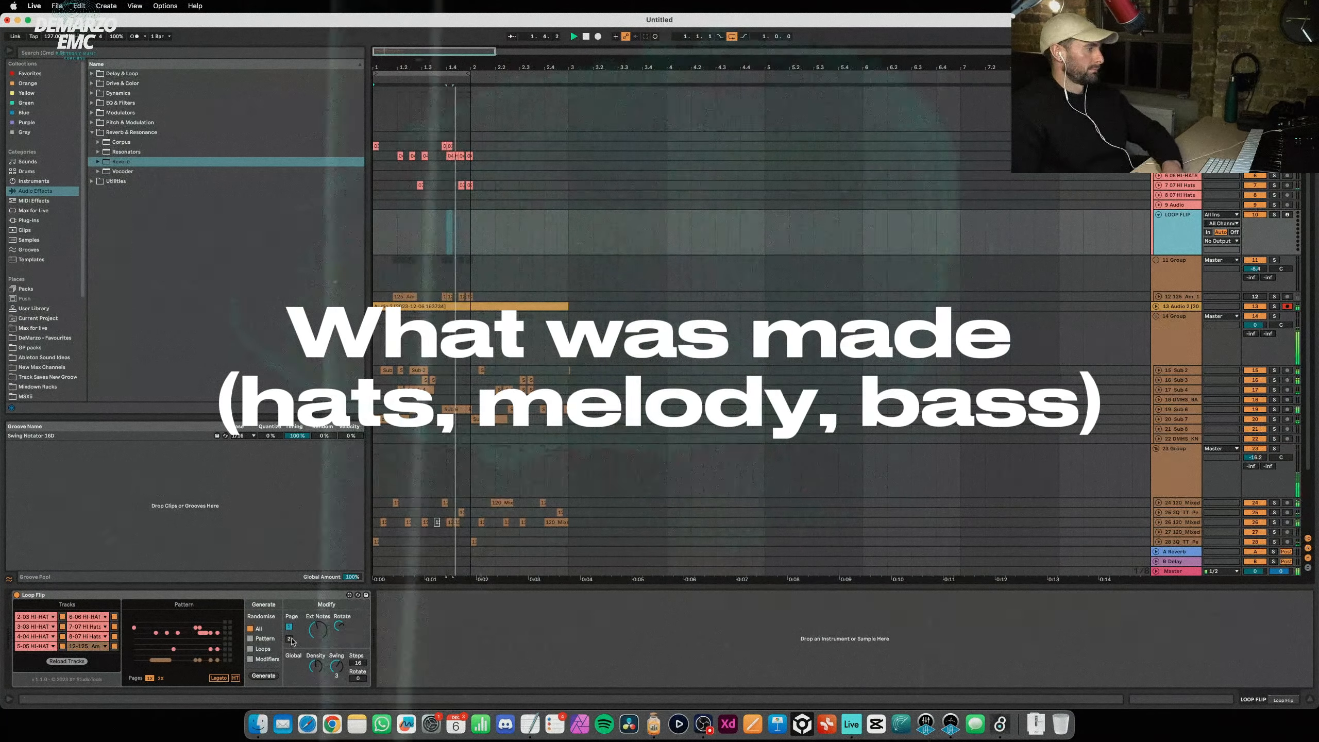
Generate a new Loop Flip pattern with all parameters randomised.
left_click(263, 675)
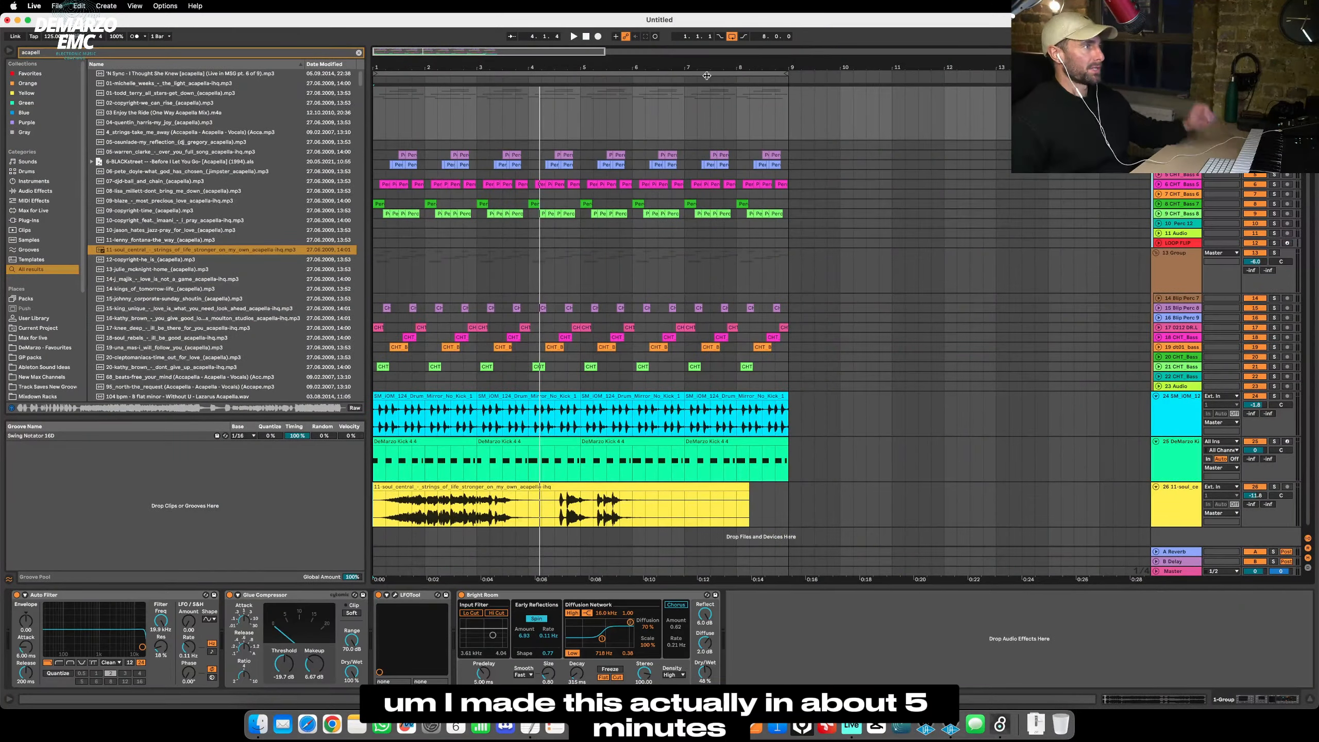
Play the full arrangement from the beginning.
left_click(587, 37)
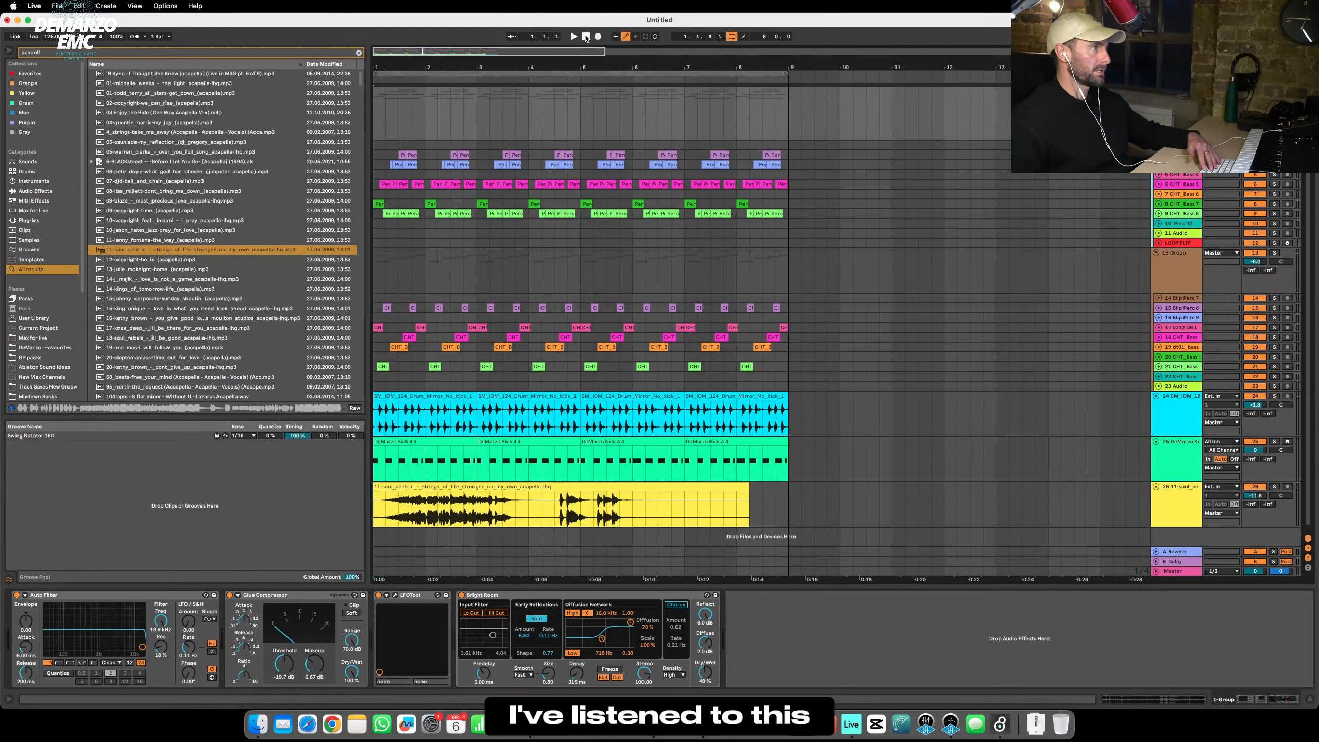
key("space")
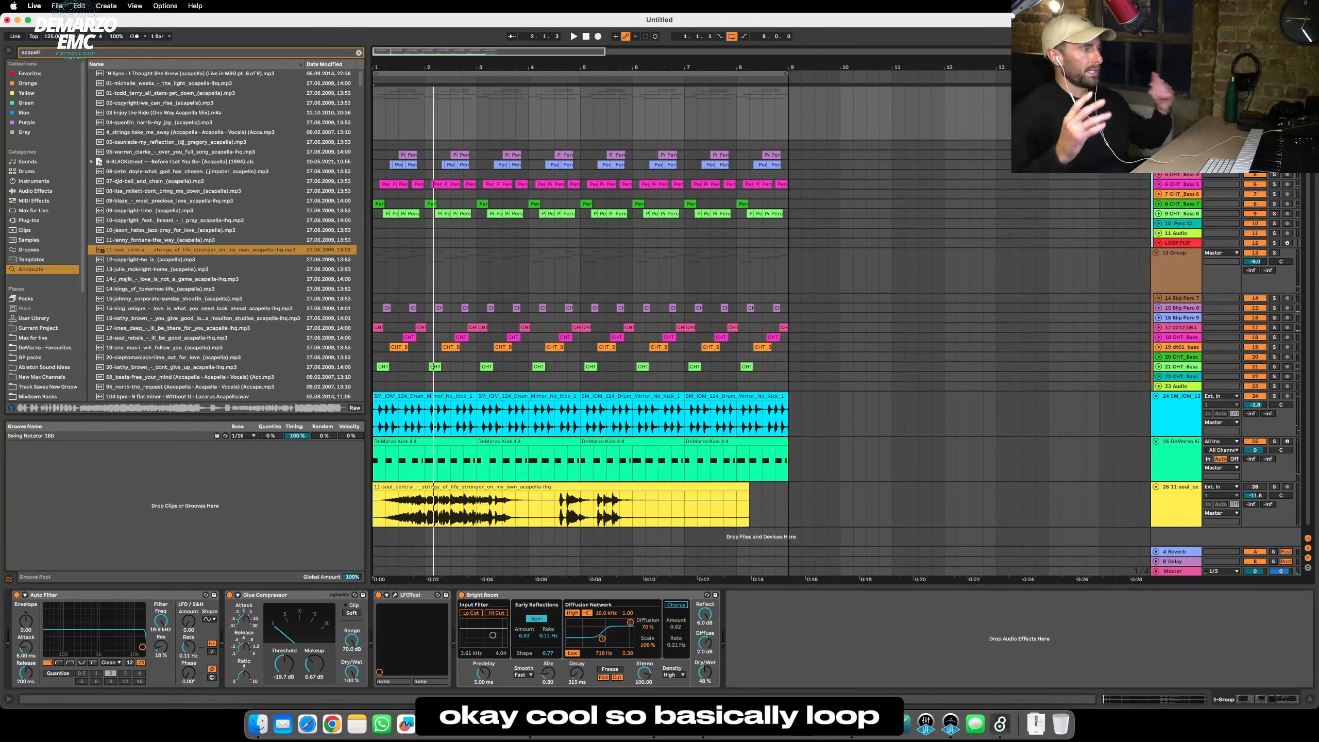
Inspect the Loop Flip device, the tracks in Session View, and the effect chains of the two track groups in Arrangement View.
left_click(1184, 244)
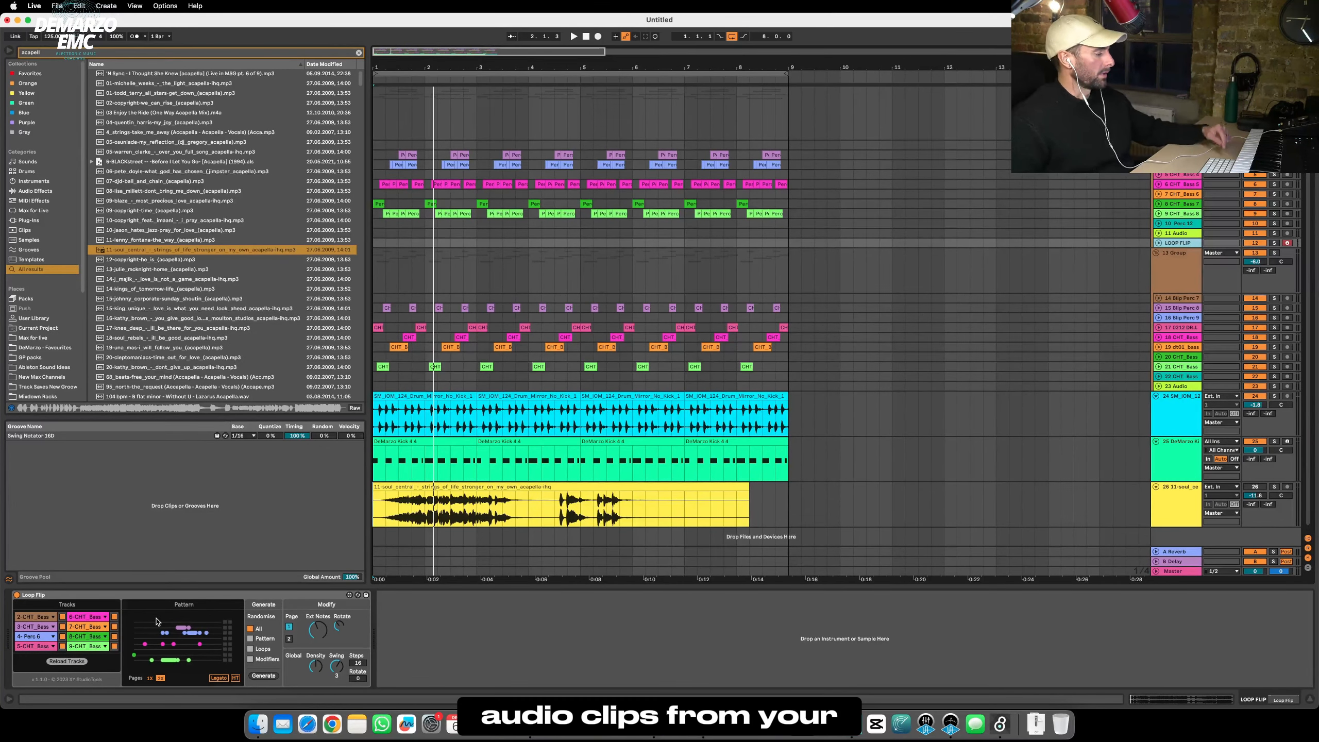
key("Tab")
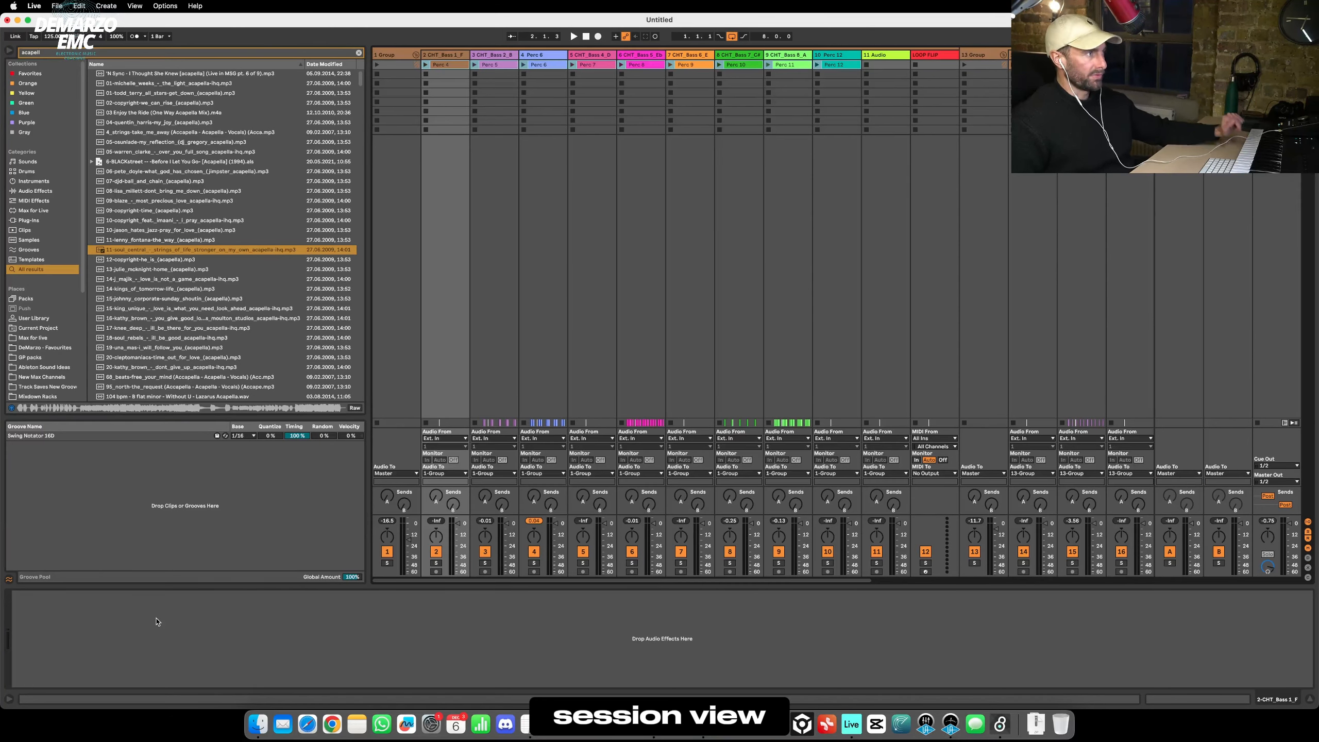
key("Tab")
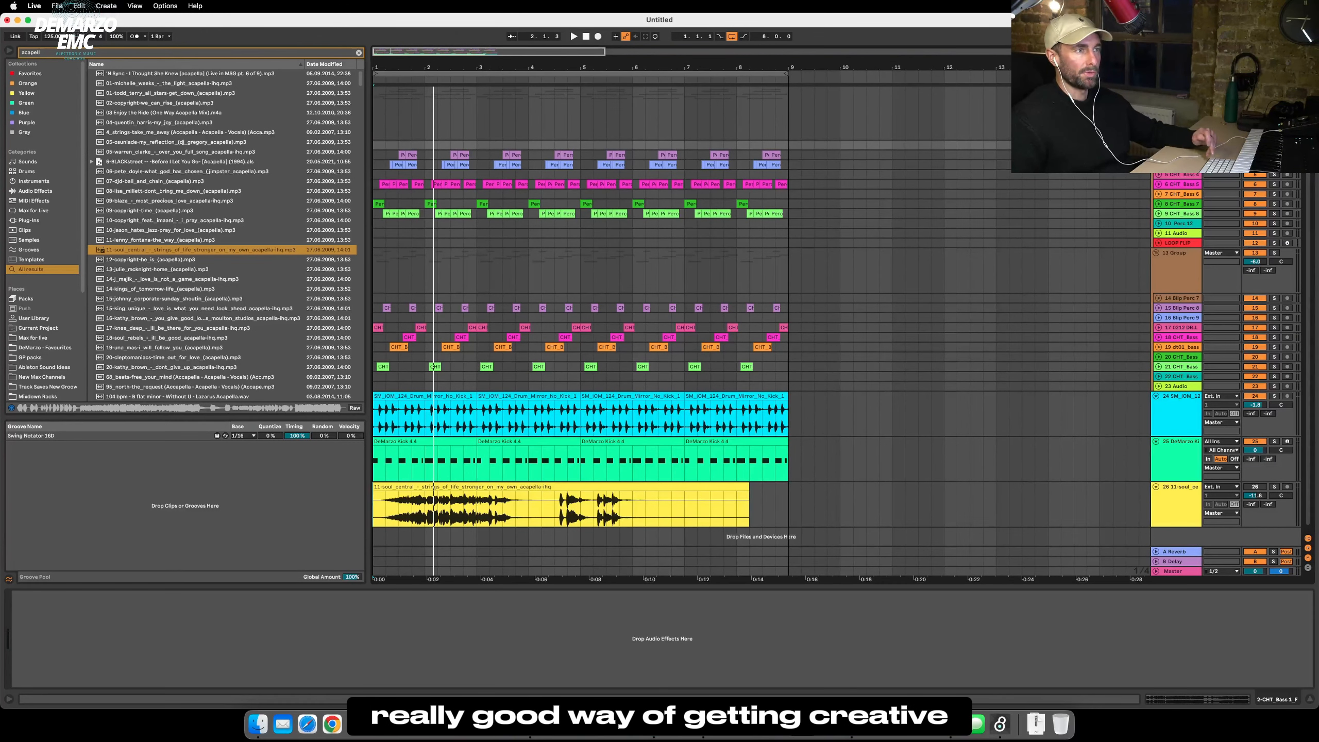
left_click(1192, 273)
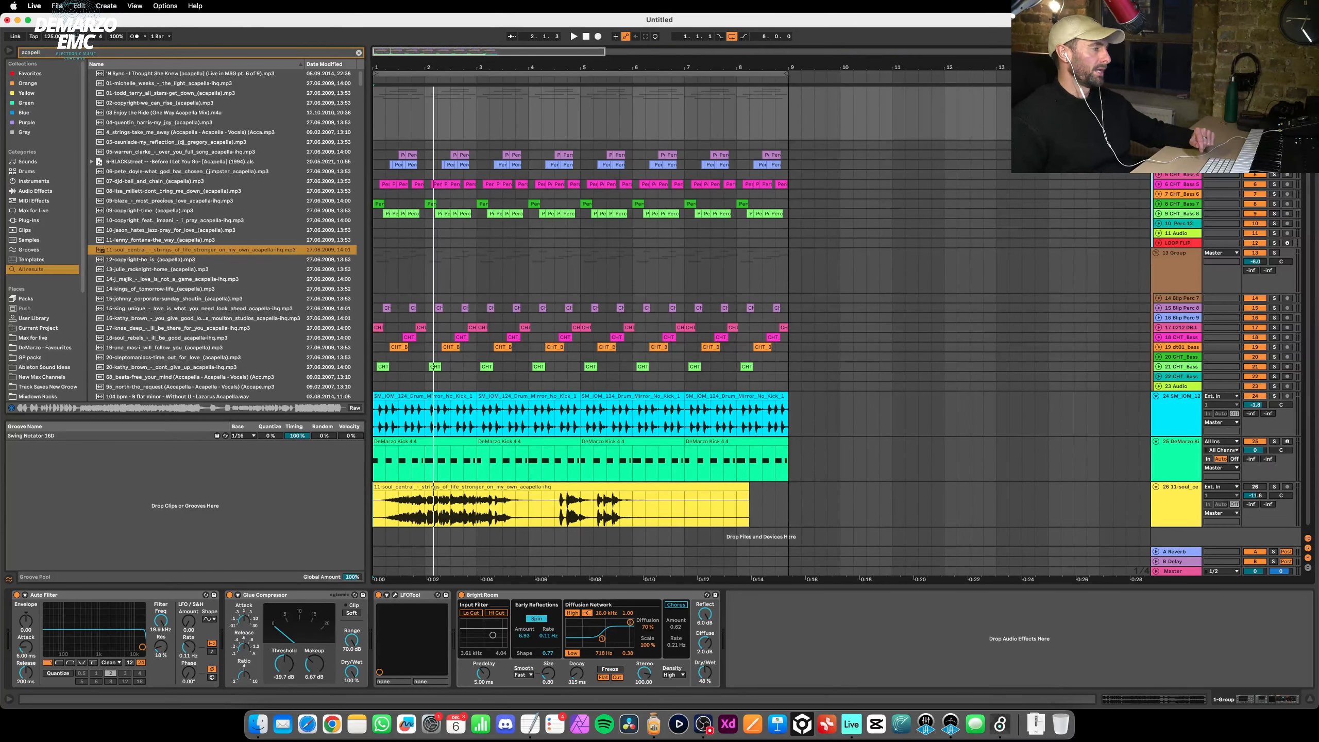
left_click(1187, 266)
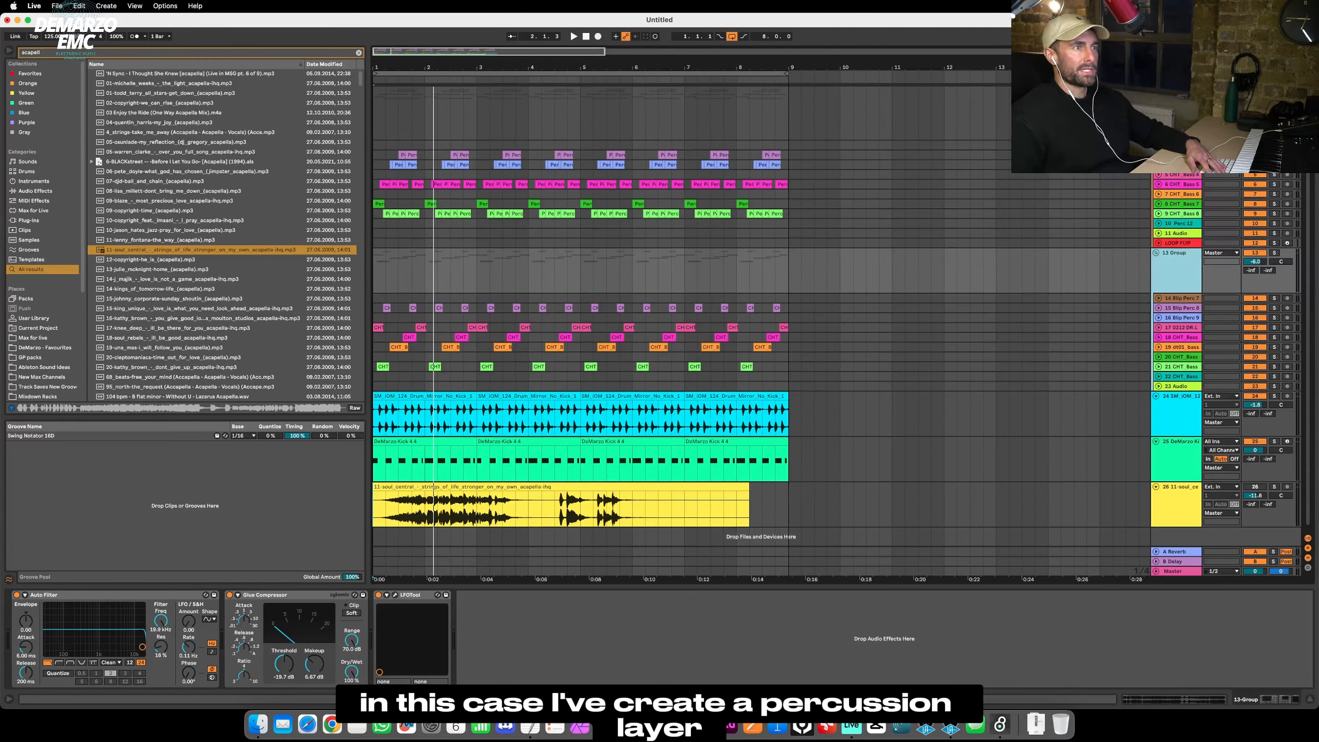
Solo the first track group and play its percussion layer.
left_click(1184, 110)
left_click(1273, 91)
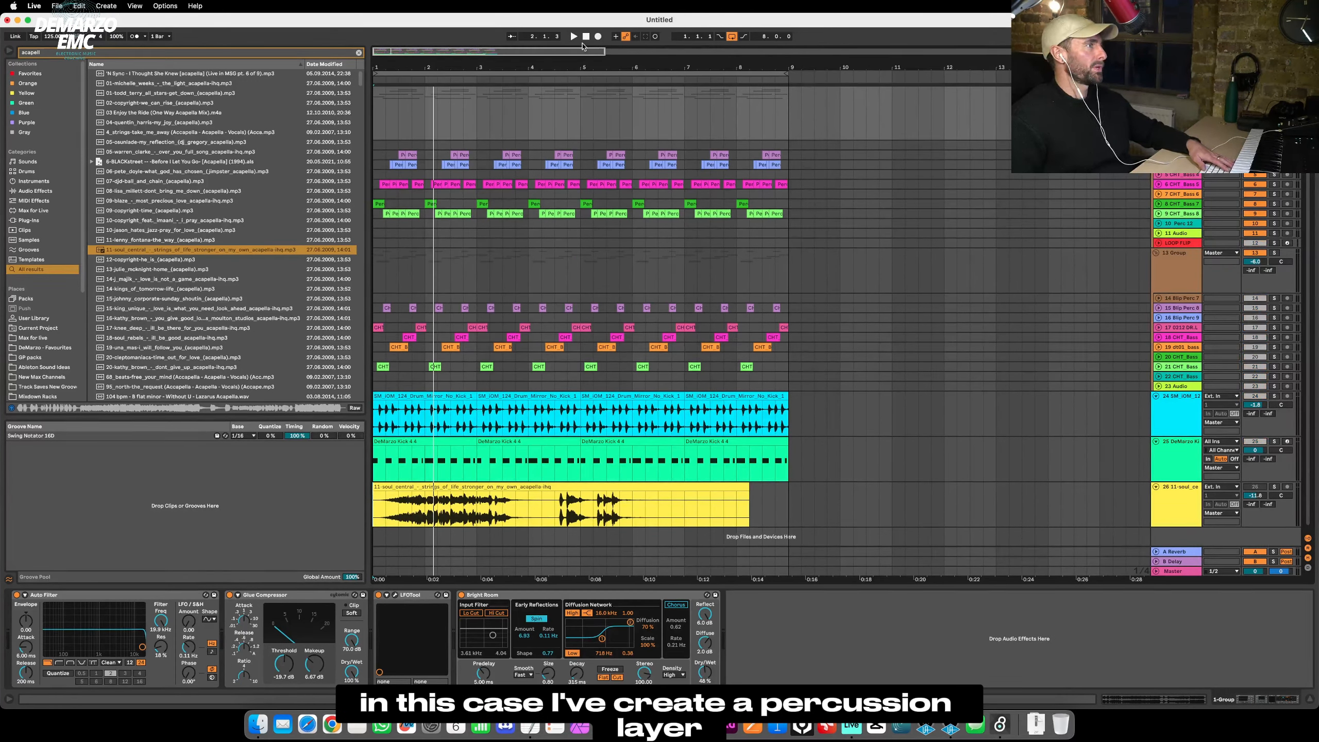
key("space")
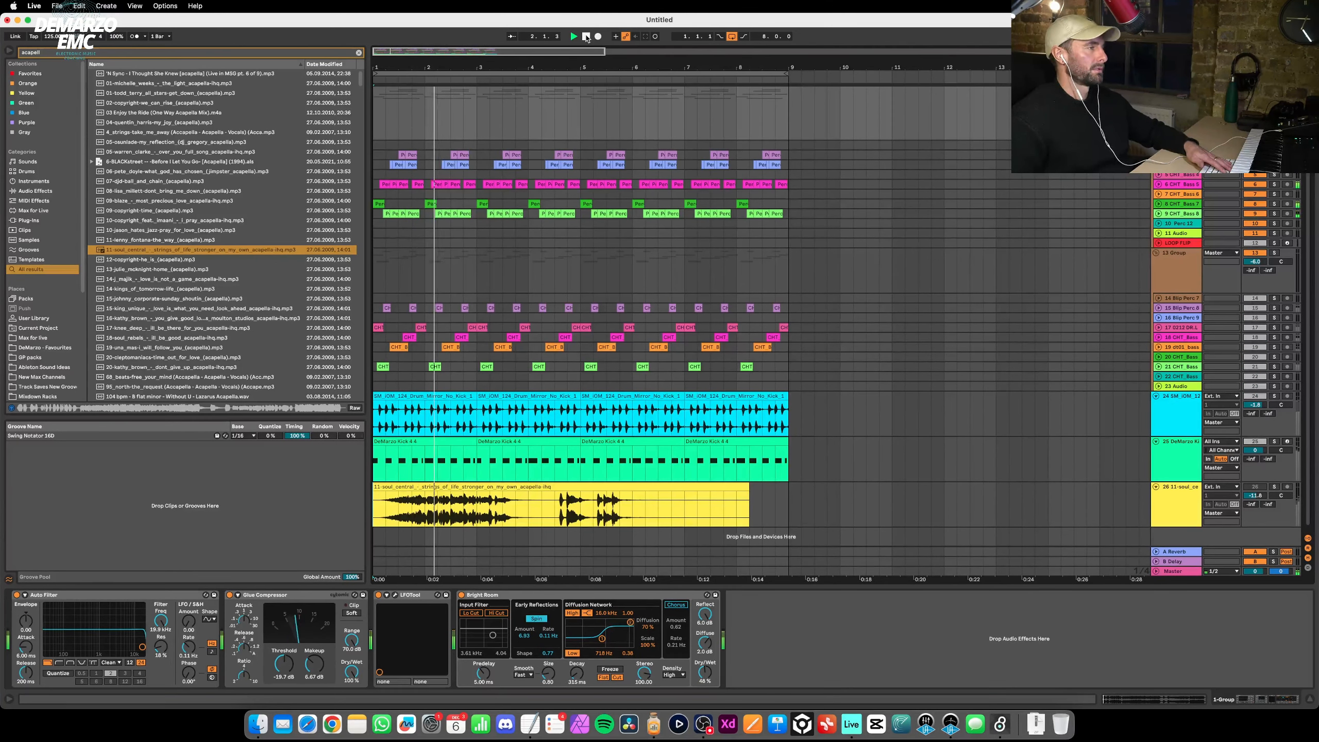
Solo 13 Group and play it, adding the drum loop and DeMarzo Kick tracks to the solo.
left_click(1203, 258)
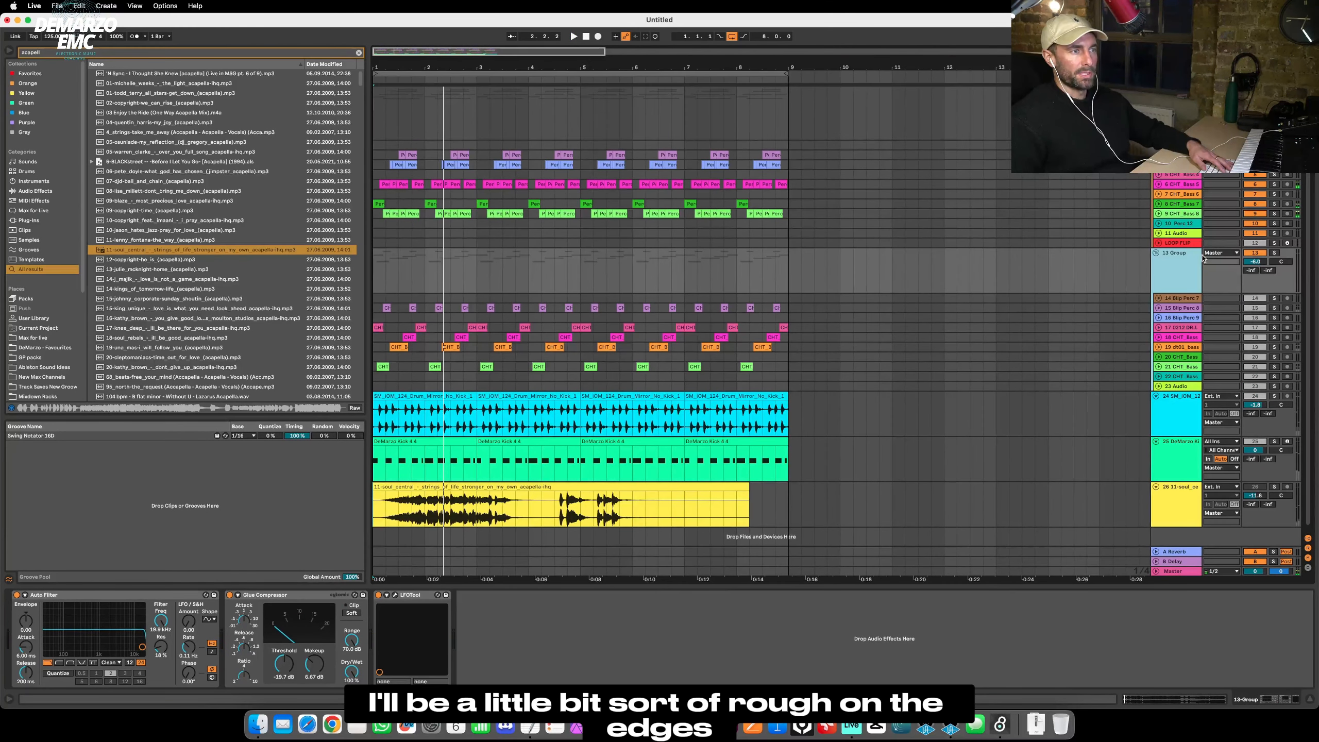
left_click(1276, 253)
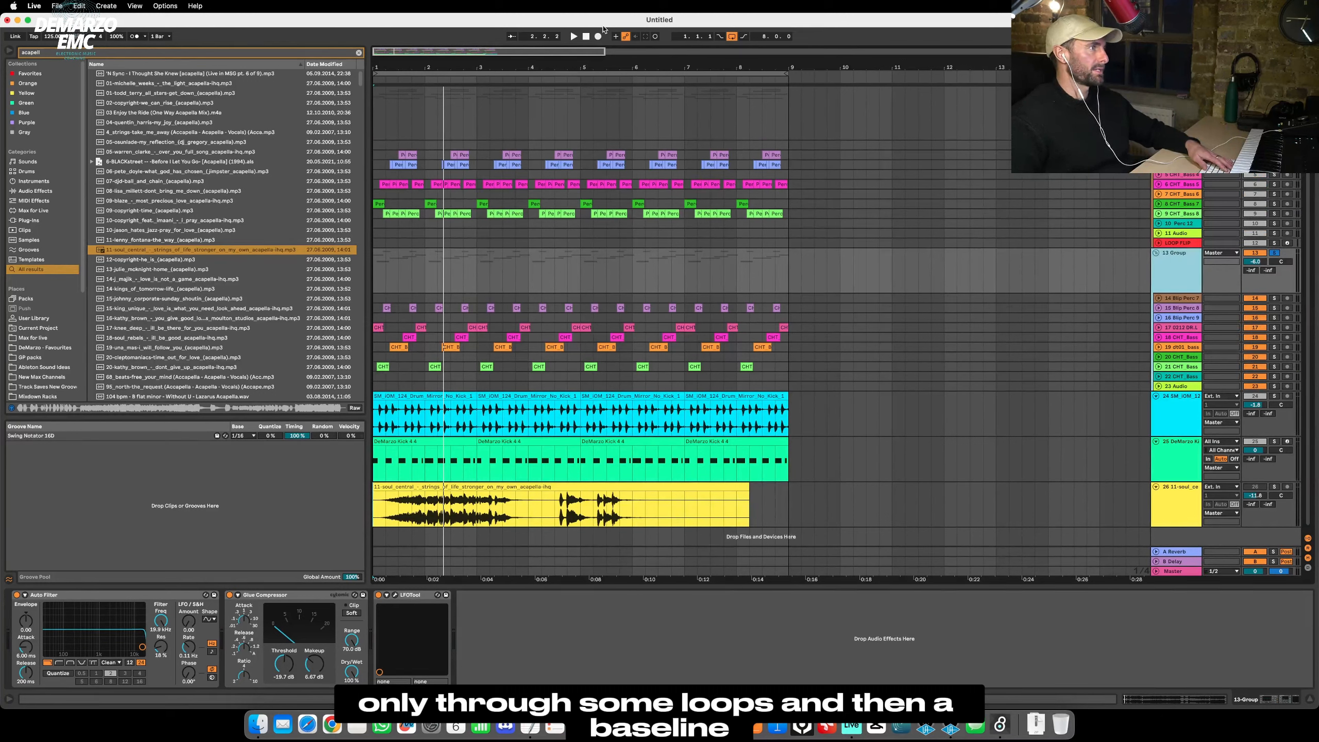
key("space")
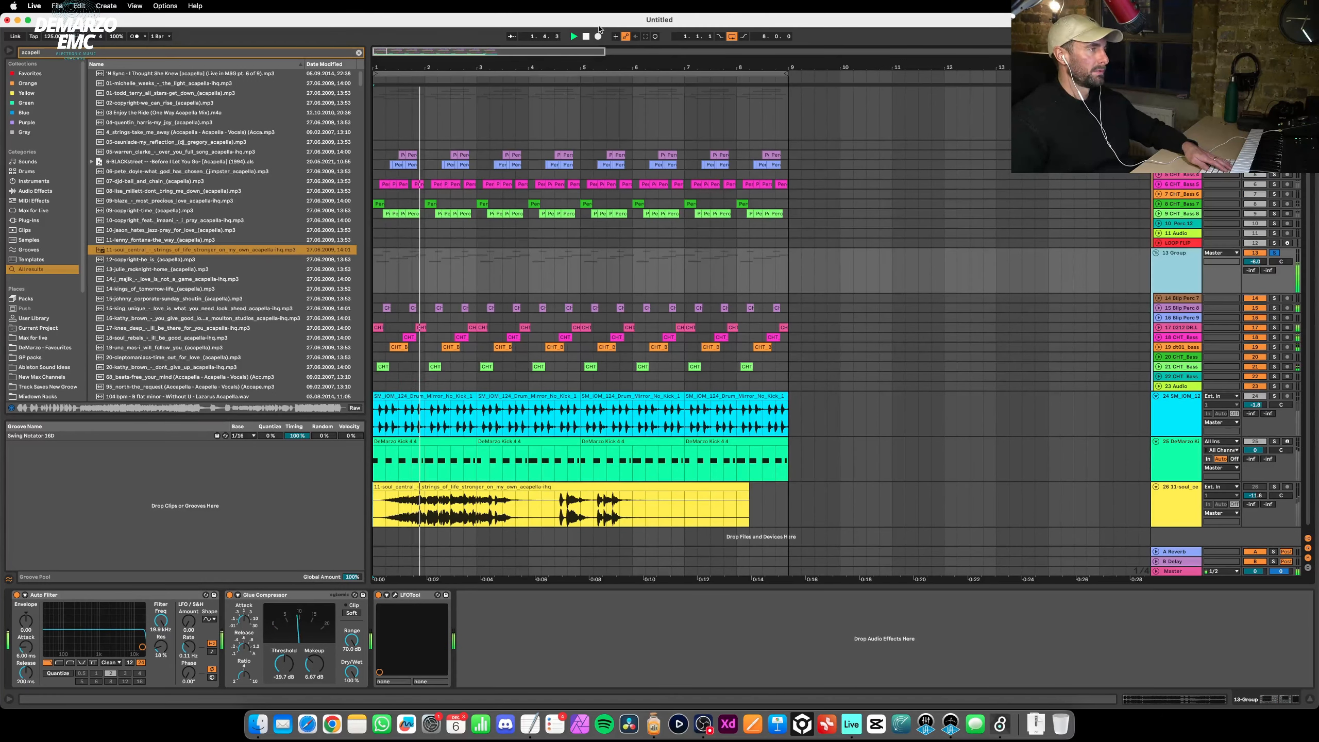
left_click(1275, 397)
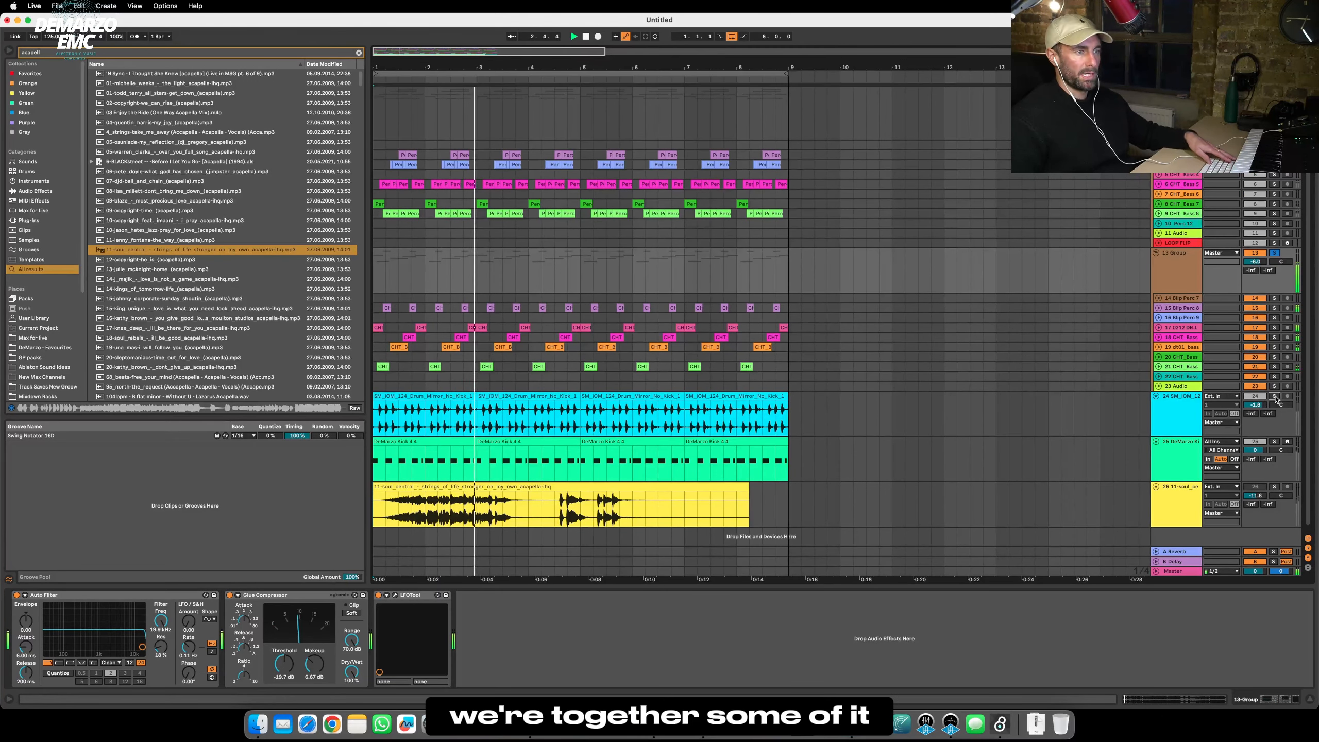
left_click(1275, 442)
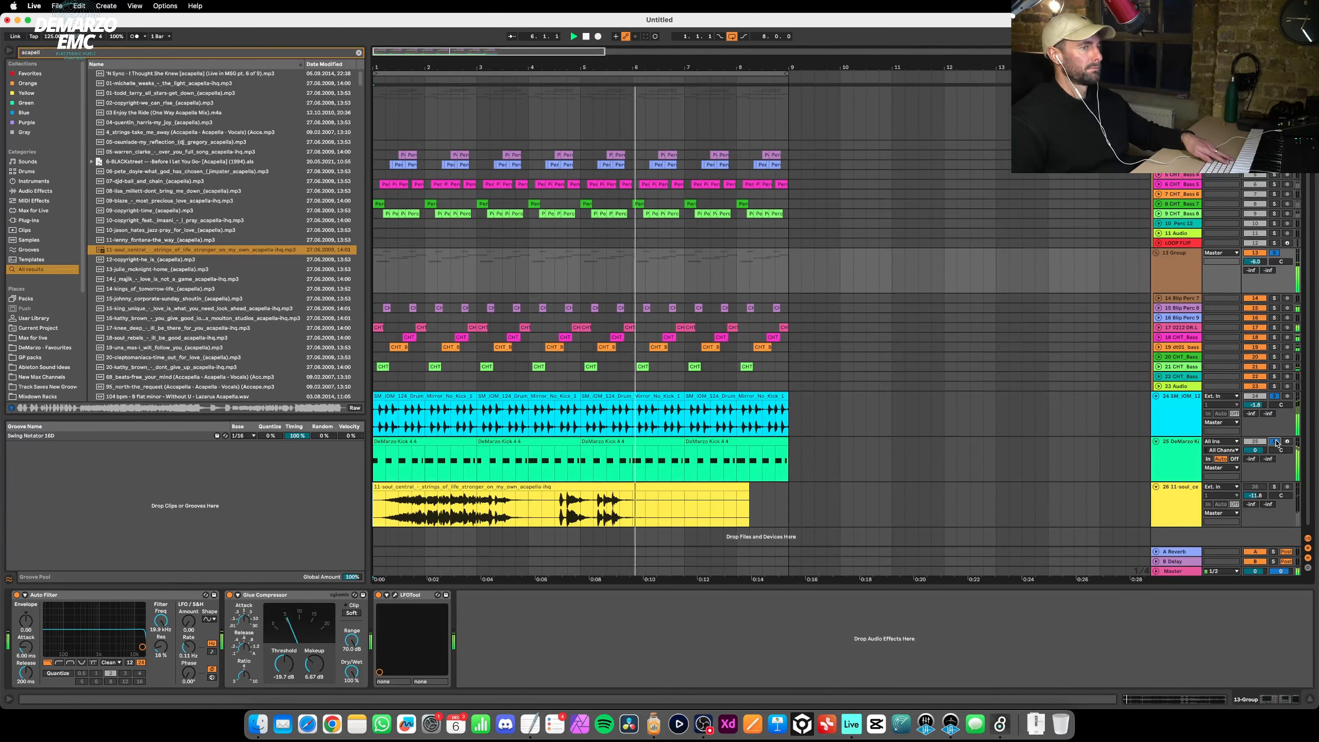
left_click(1185, 260)
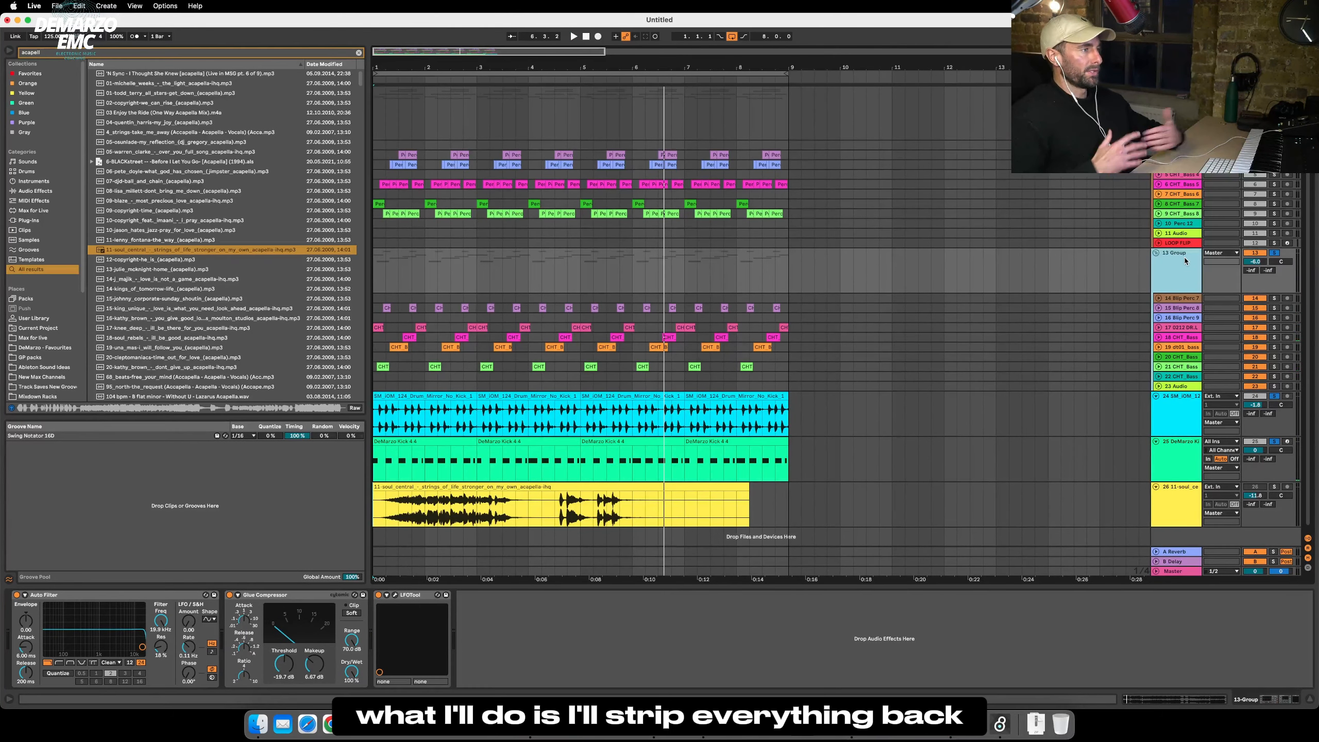
Delete both track groups, the LOOP FLIP track and the acapella track, keeping only the drum loop and kick.
left_click(1176, 92)
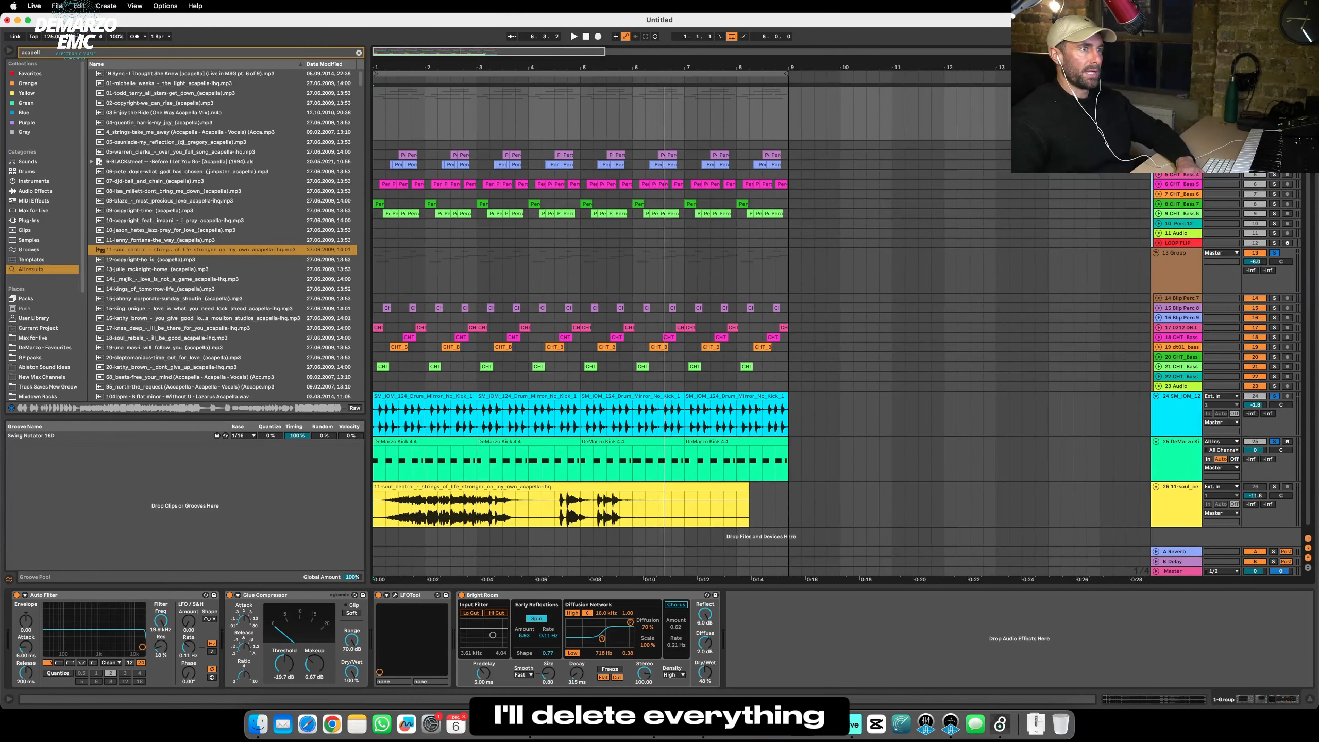
key("Delete")
key("Delete")
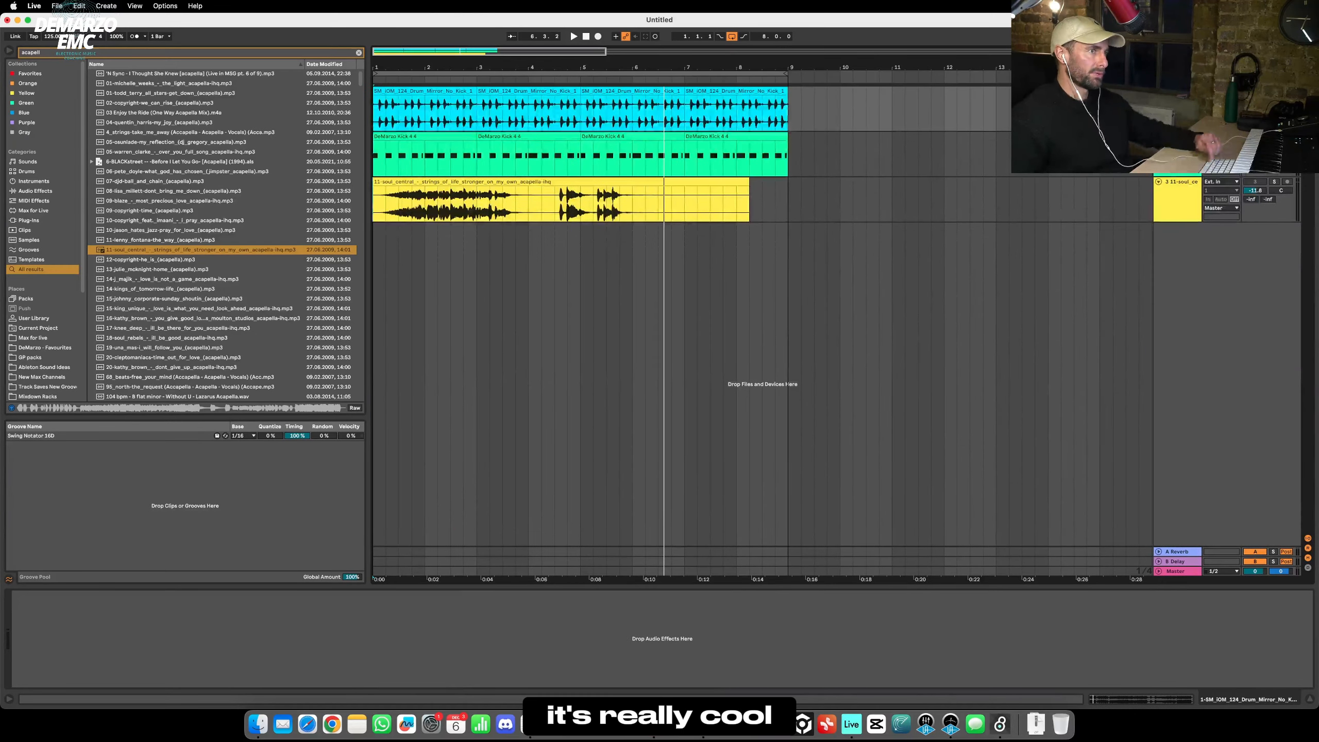
key("Down")
key("Up")
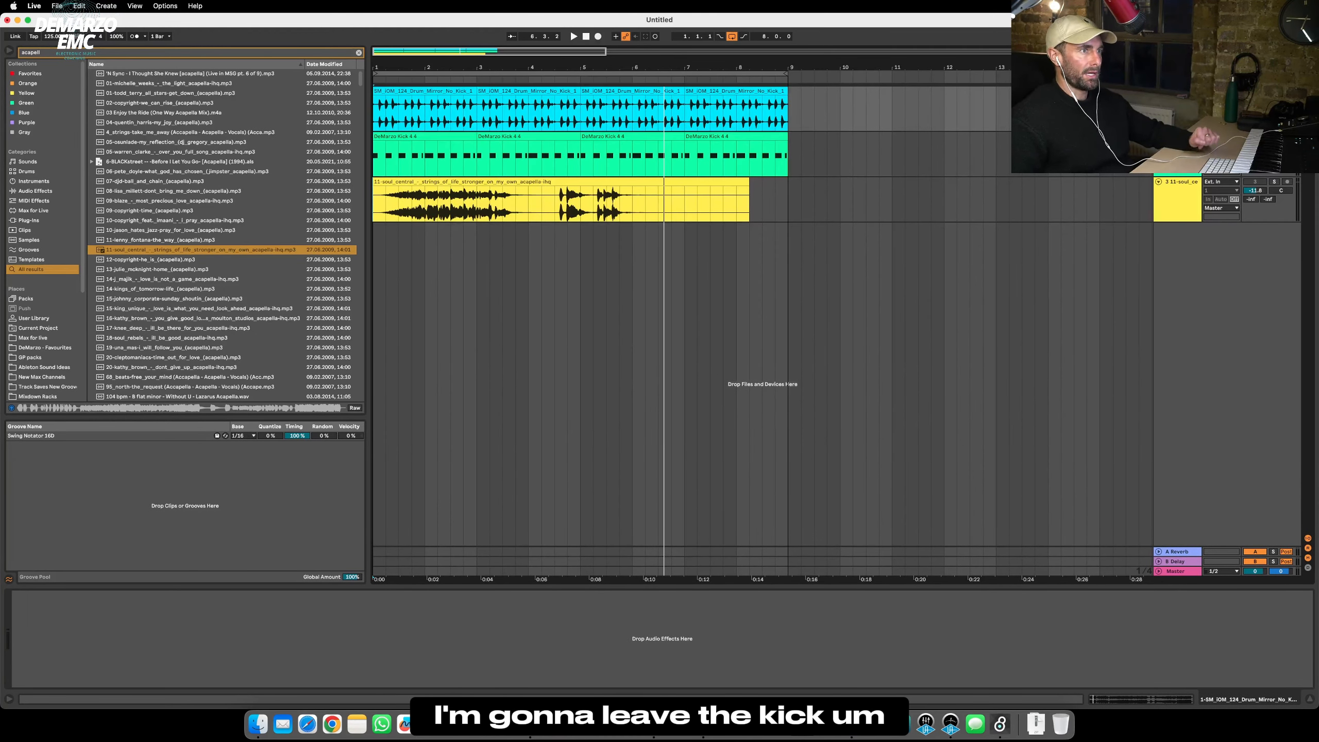
key("Down")
key("Up")
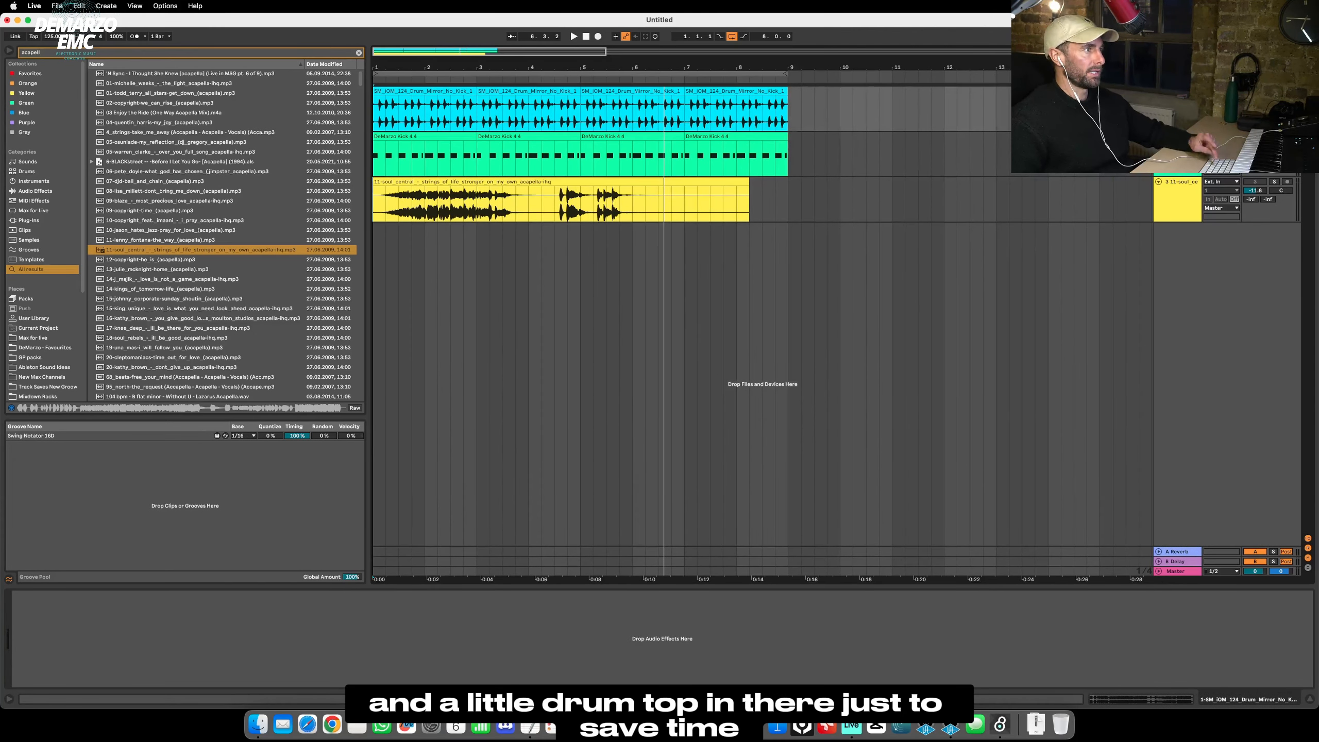
left_click(1175, 181)
key("Delete")
key("Up")
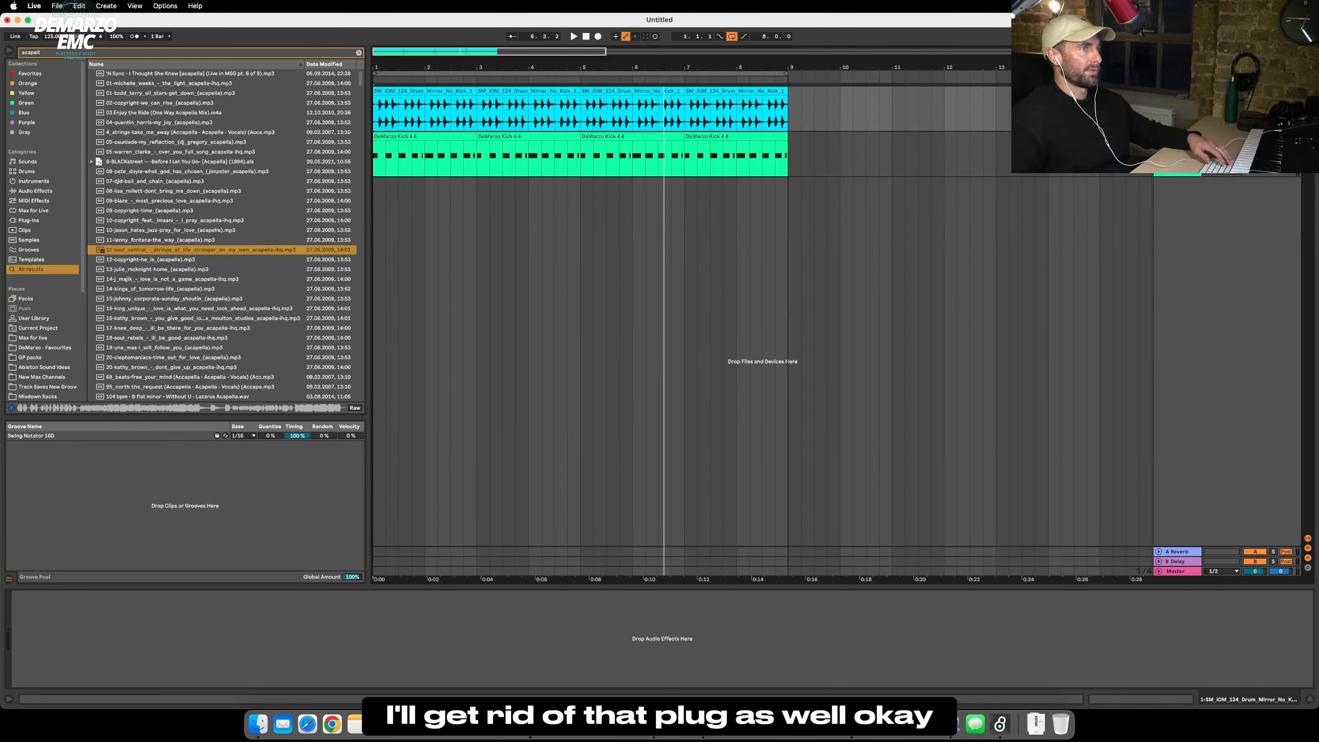
Insert an empty audio track in Session View and place it before the drum loop track.
key("Tab")
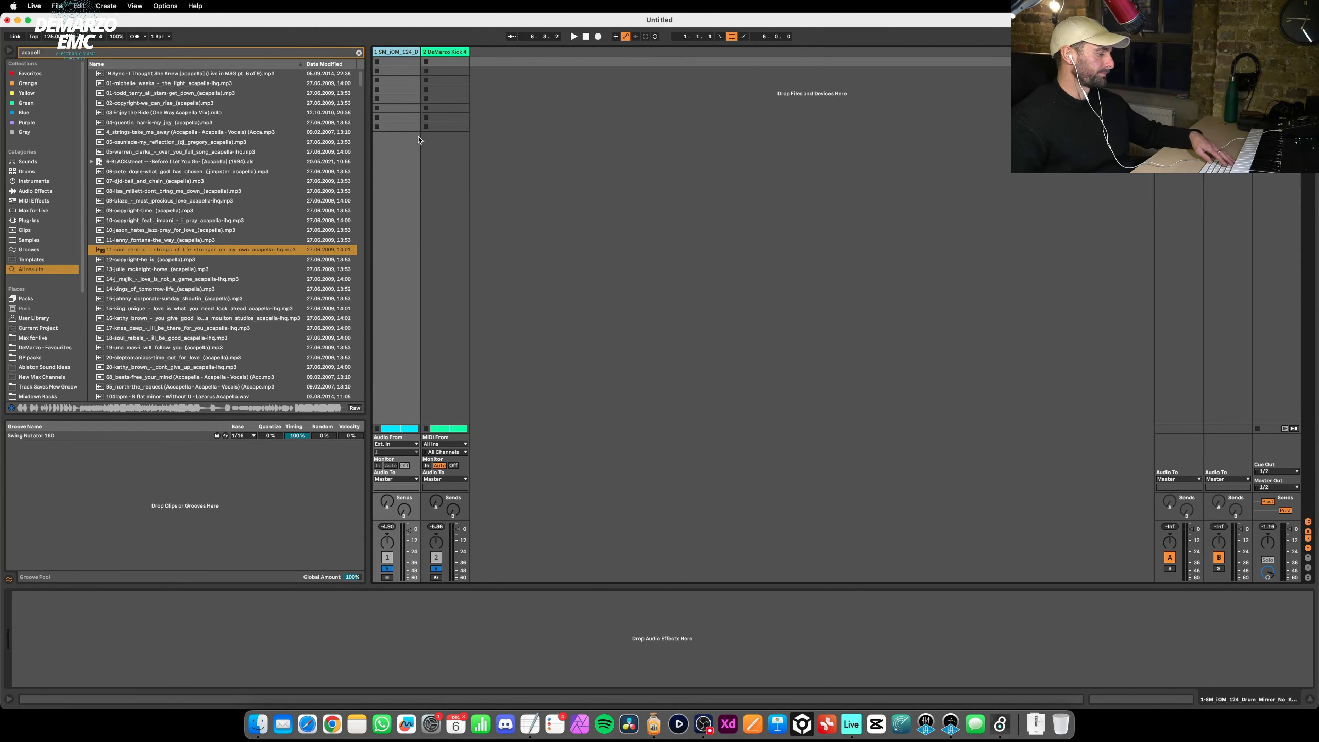
key("super+t")
left_click_drag(437, 53, 391, 57)
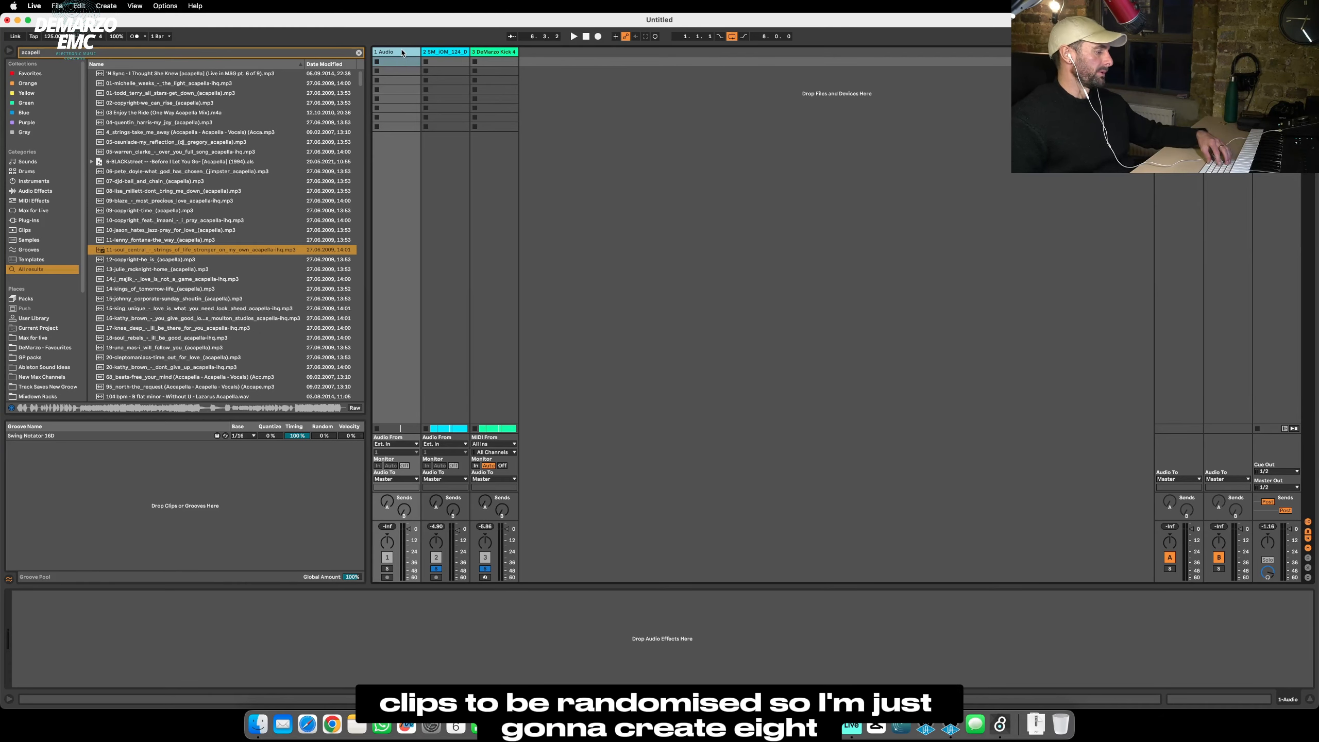
Duplicate the empty audio track until there are eight audio tracks ahead of the drum loop.
key("super+d")
key("super+d")
key("super+d")
key("super+d")
key("super+d")
key("super+d")
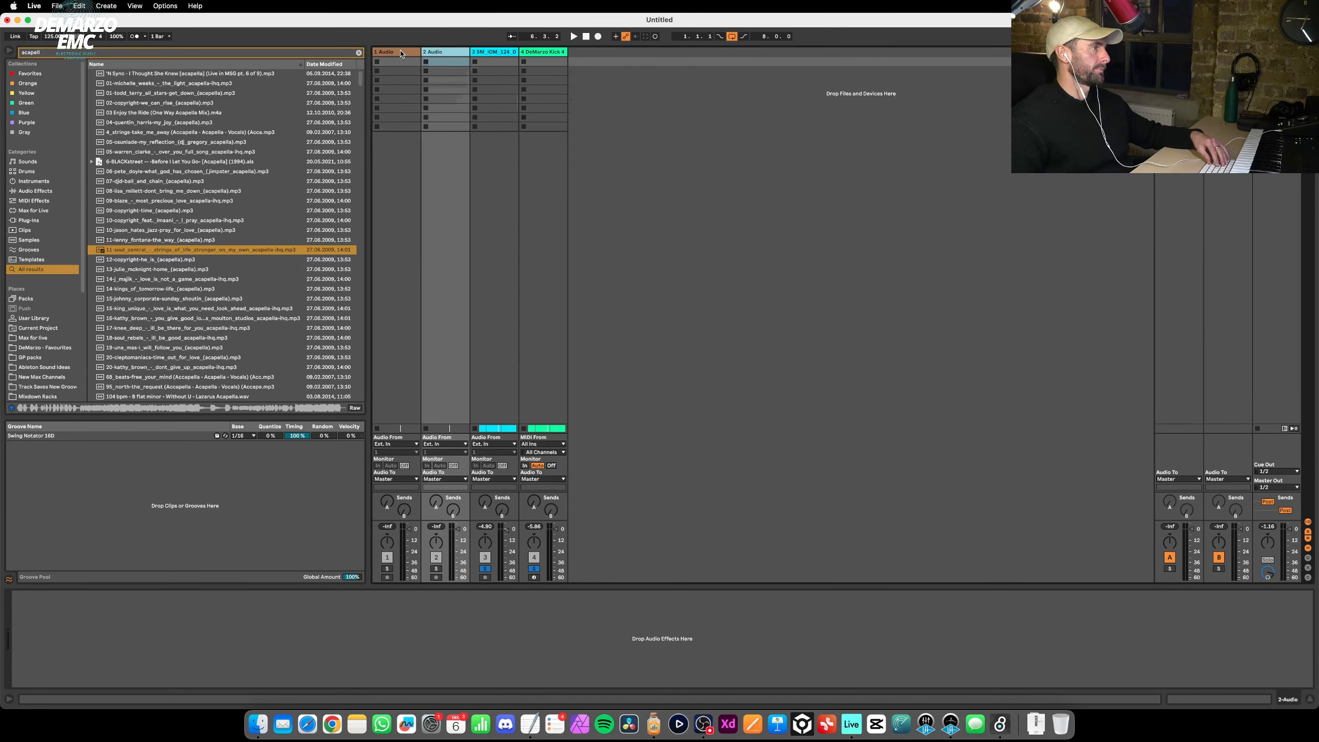
key("super+d")
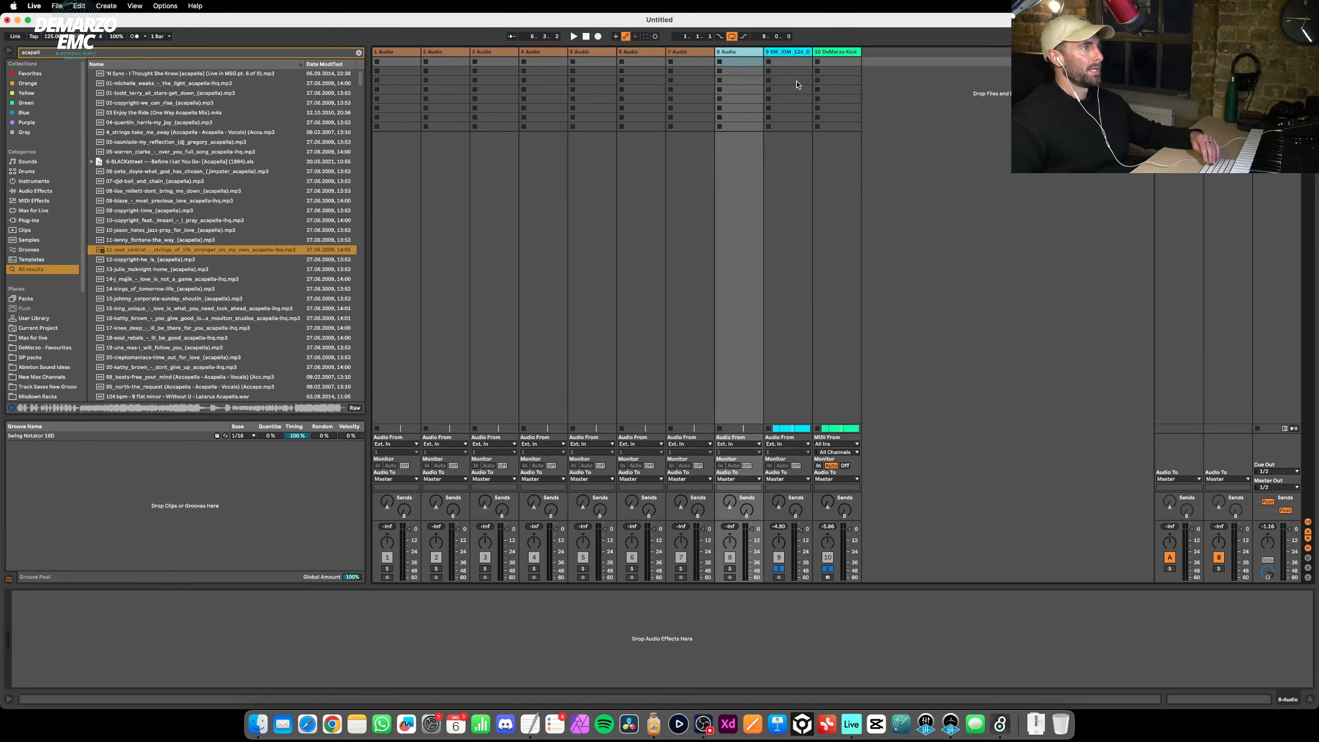
Replace the browser search term with "bass".
left_click(43, 54)
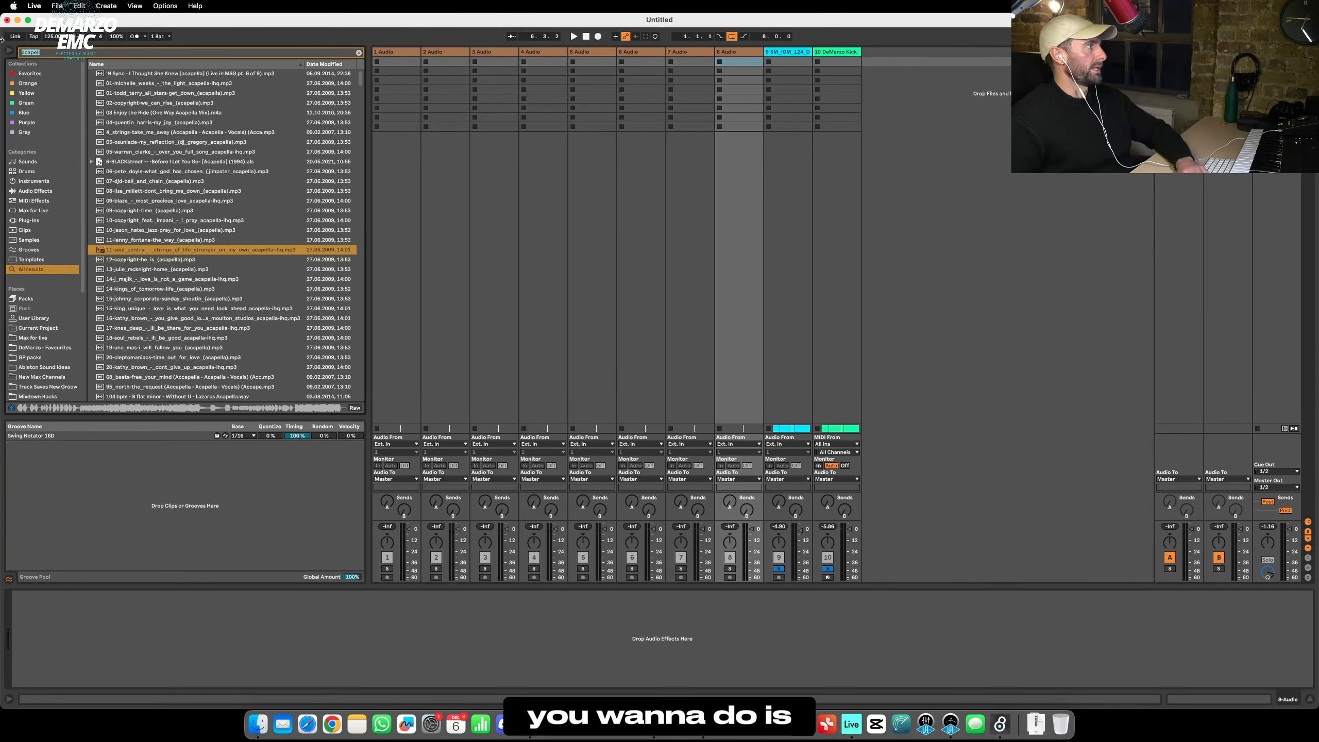
key("BackSpace")
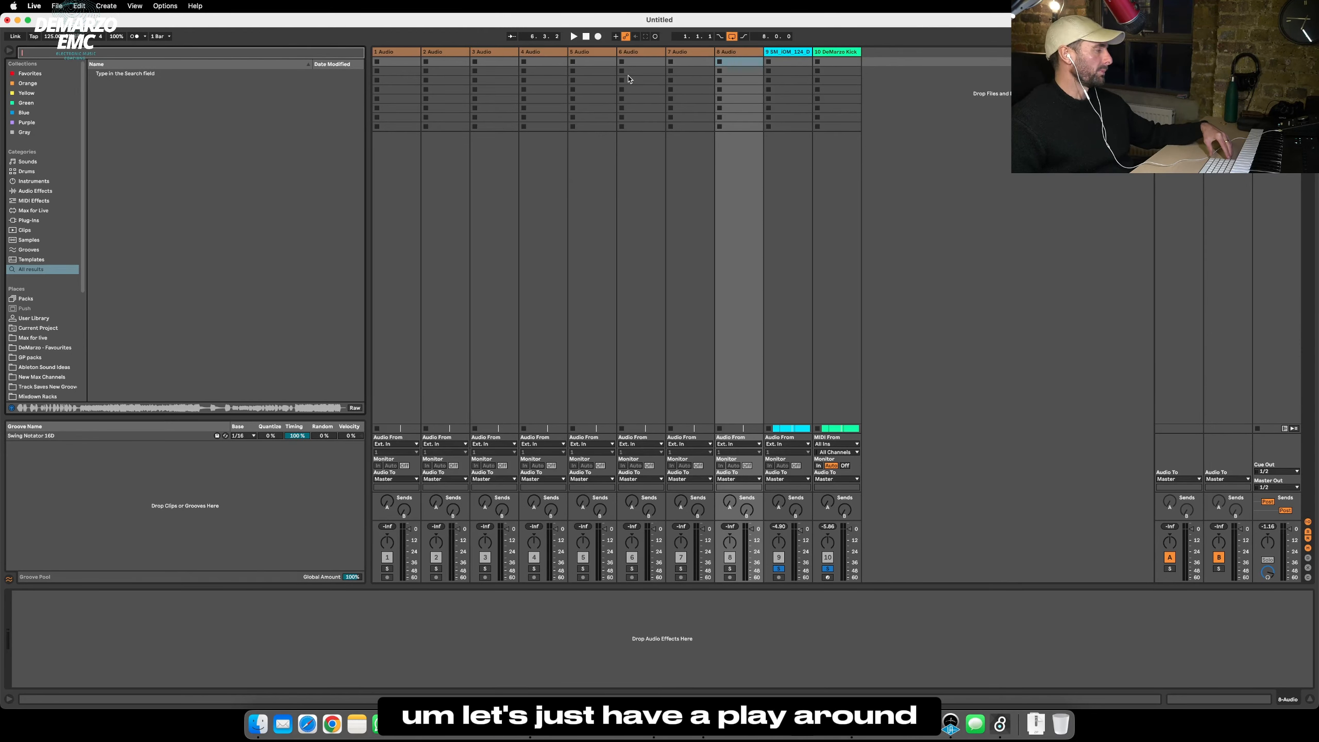
type("bass")
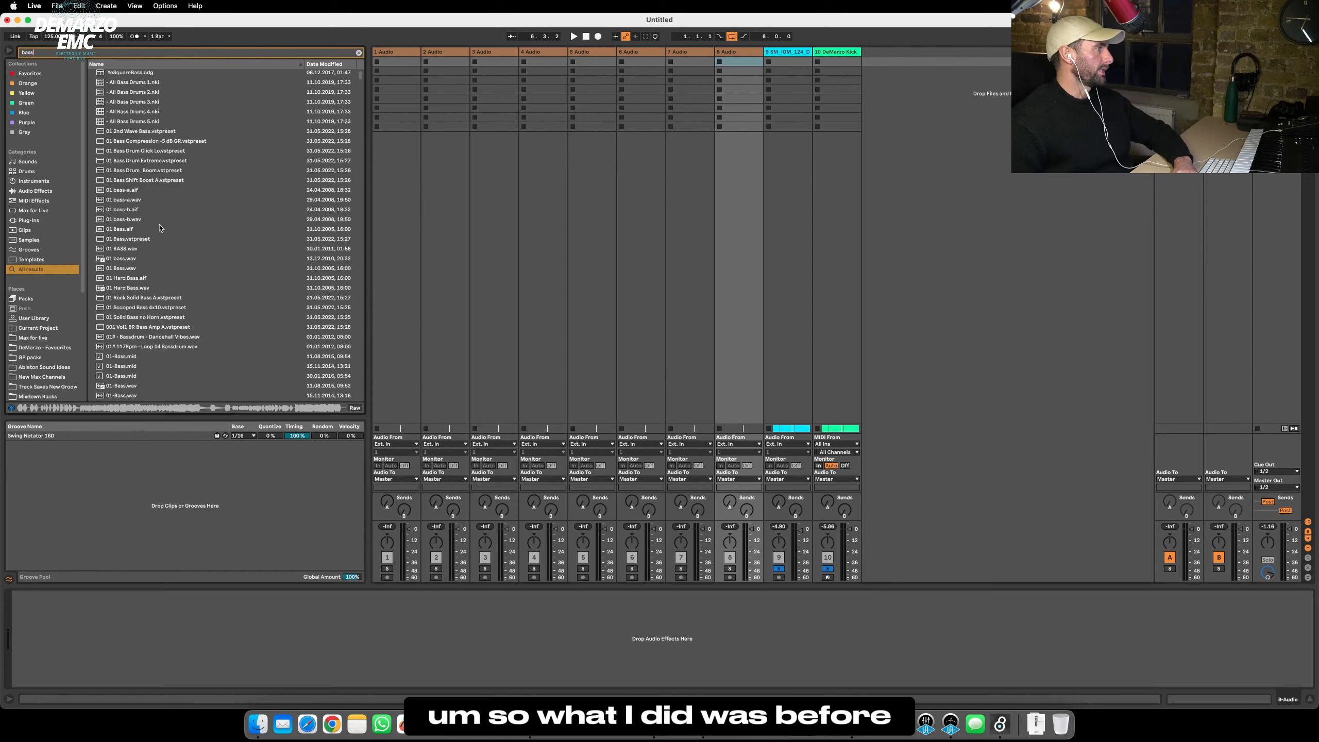
Audition the DMHS_124_BASS samples in the keys of A#, B and C.
scroll(160, 228, "down", 10)
left_click_drag(360, 77, 359, 191)
left_click(187, 206)
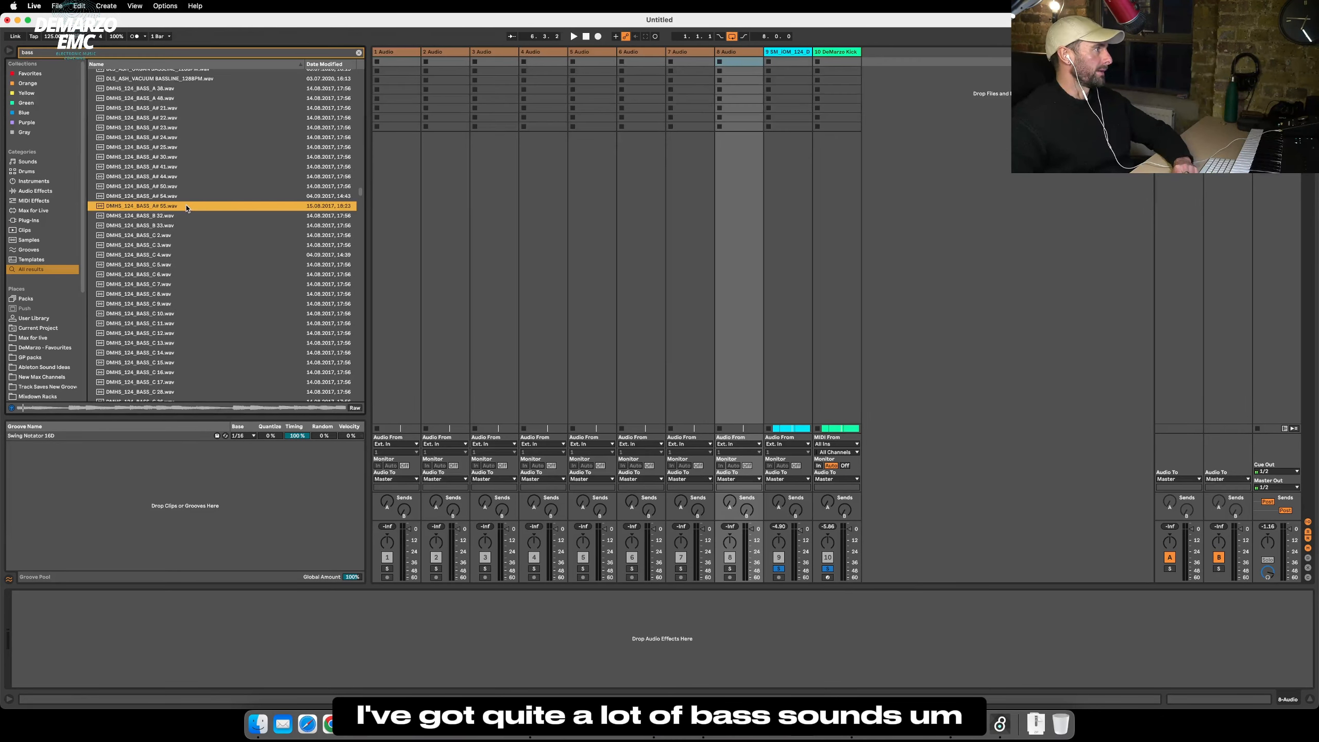
key("Down")
key("Down")
key("Down")
key("Down")
key("Down")
key("Down")
key("Down")
key("Down")
key("Down")
key("Down")
key("Down")
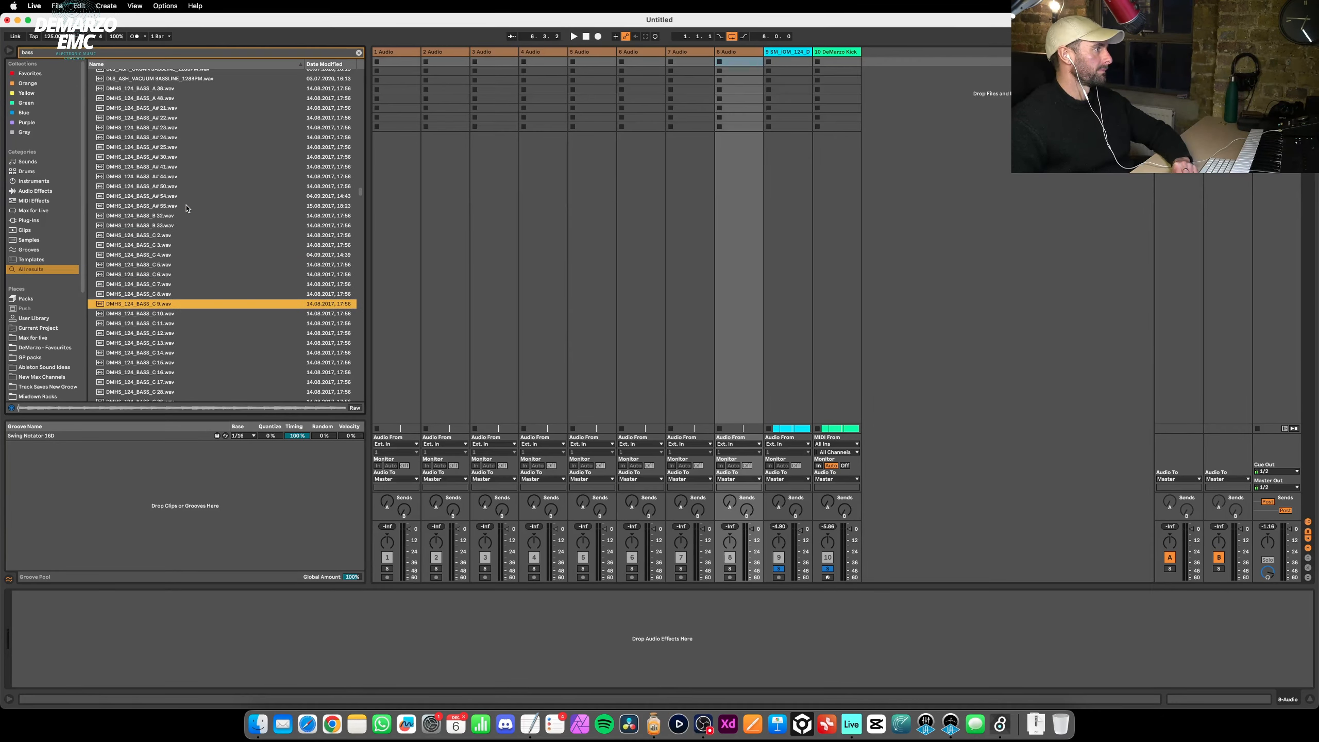
left_click(182, 255)
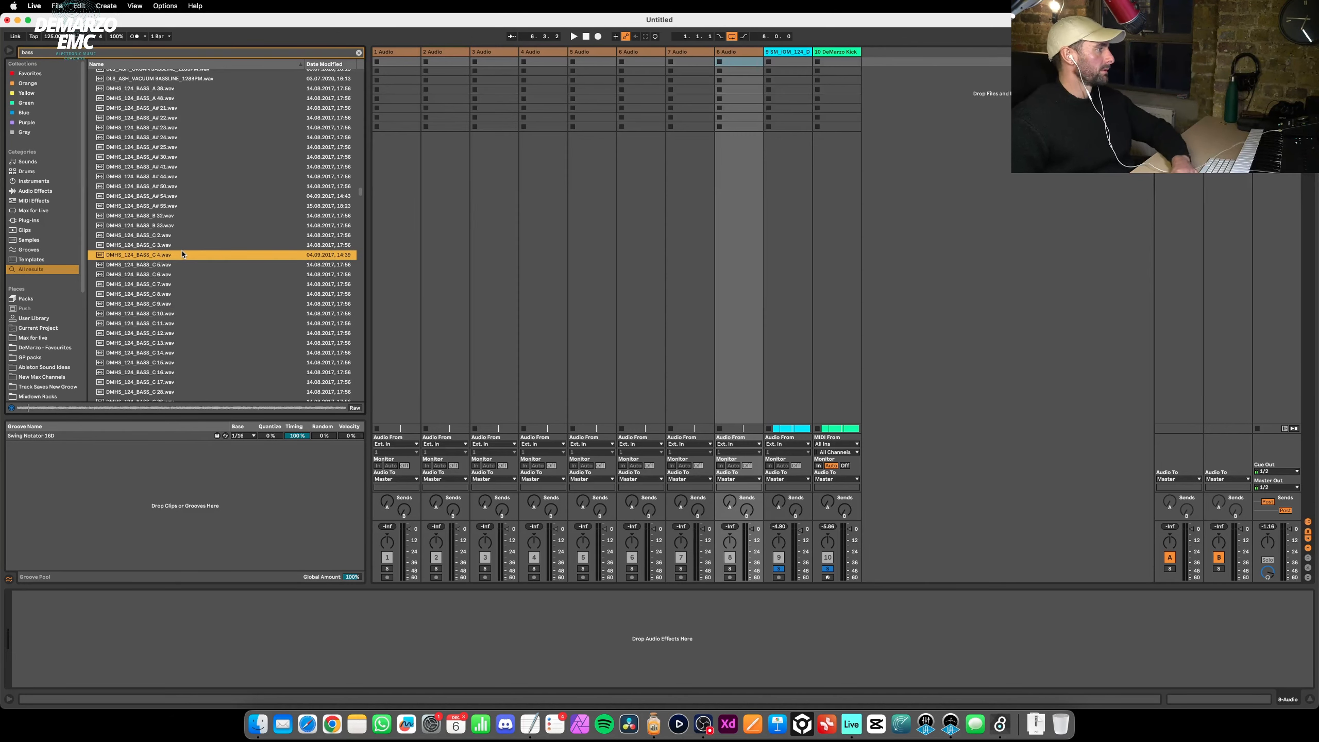
key("Up")
key("Up")
key("Up")
key("Up")
key("Up")
key("Up")
key("Up")
key("Up")
key("Up")
key("Up")
key("Up")
key("Up")
key("Up")
key("Up")
key("Up")
key("Up")
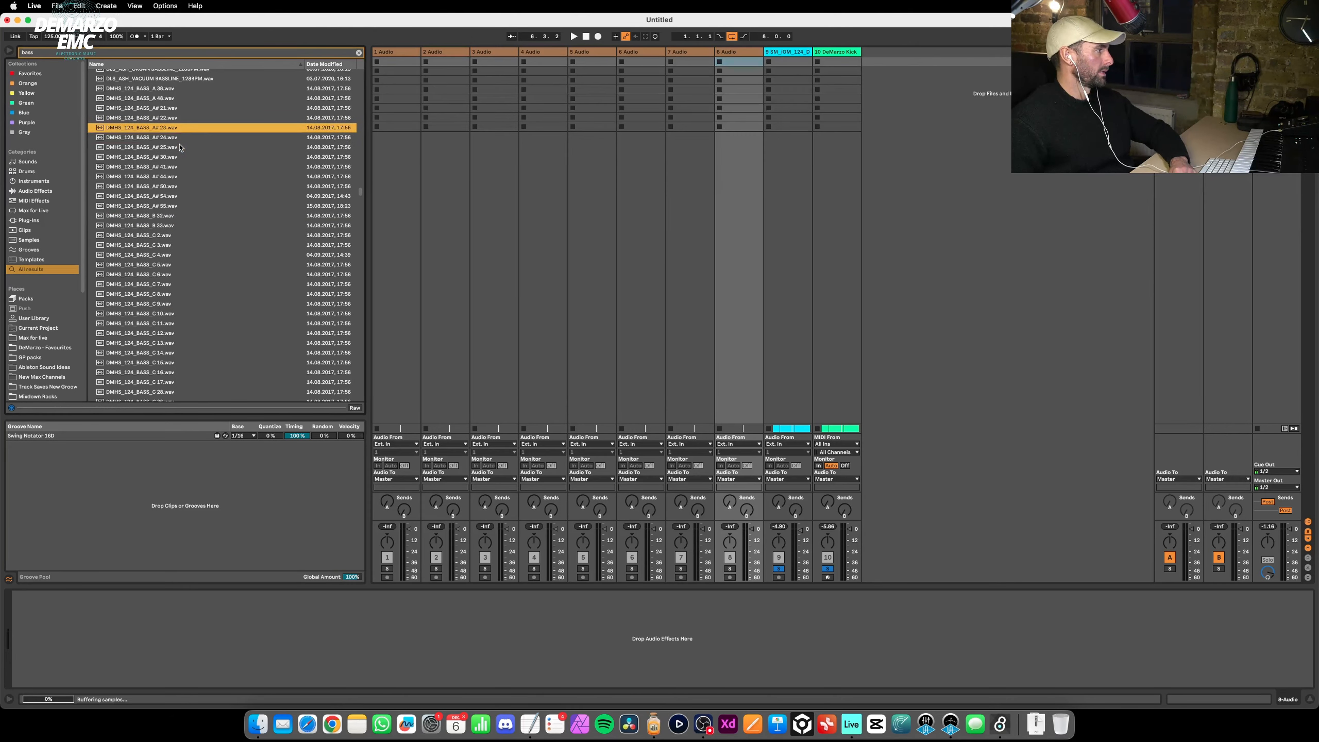
Audition the DMHS_124_BASS samples in the keys of F and F#.
scroll(181, 210, "down", 10)
scroll(180, 209, "down", 1)
left_click(181, 209)
key("Down")
key("Down")
key("Down")
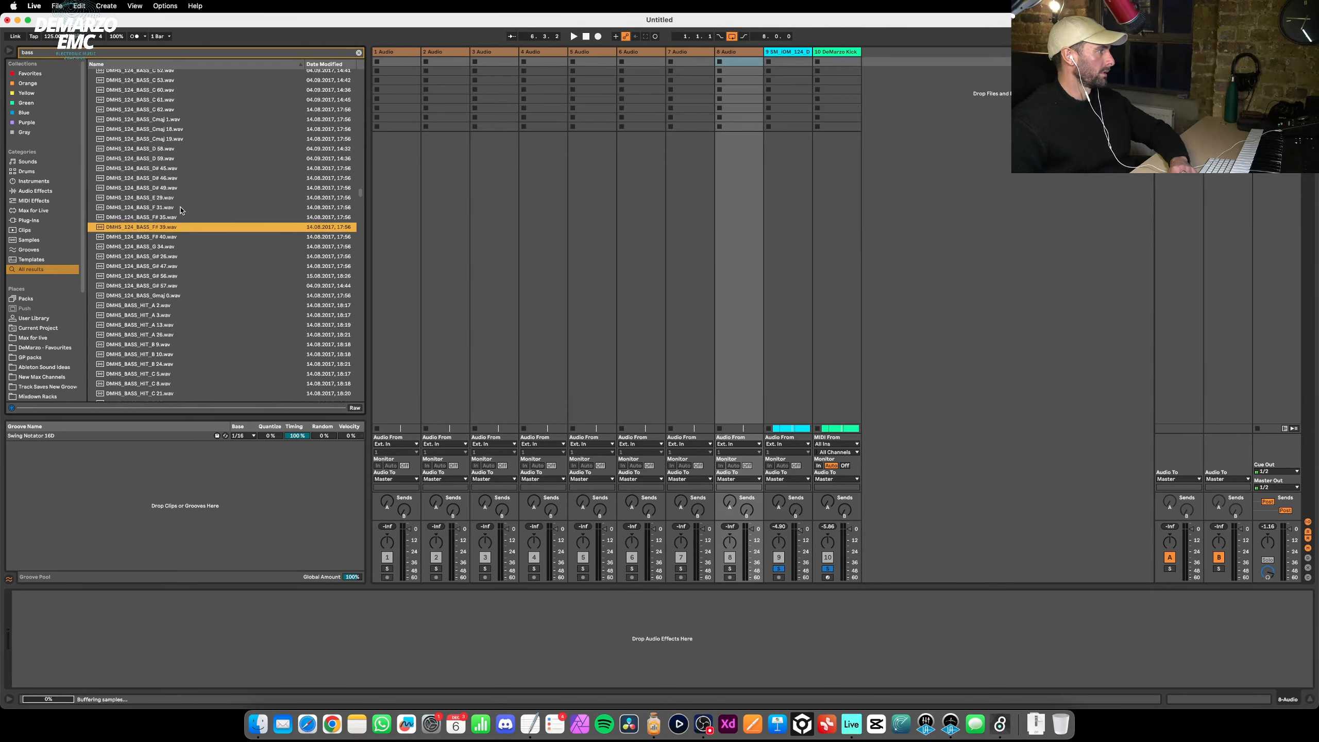
Audition the DMHS_KNOCK_BASS and DMHS_PICK_BASS samples.
scroll(181, 209, "down", 8)
left_click(181, 210)
key("Down")
key("Down")
key("Down")
key("Down")
key("Down")
key("Down")
key("Down")
key("Down")
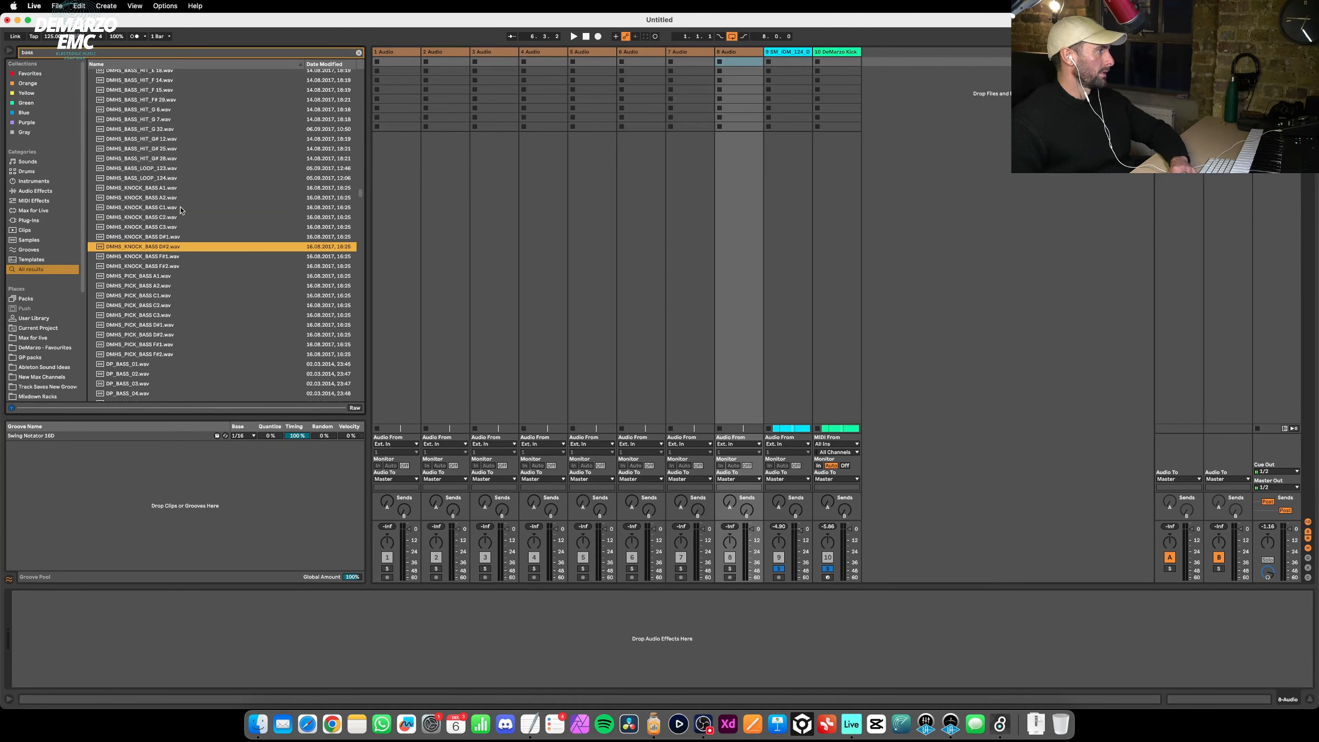
key("Down")
key("Down")
key("Down")
key("Down")
key("Down")
key("Down")
key("Down")
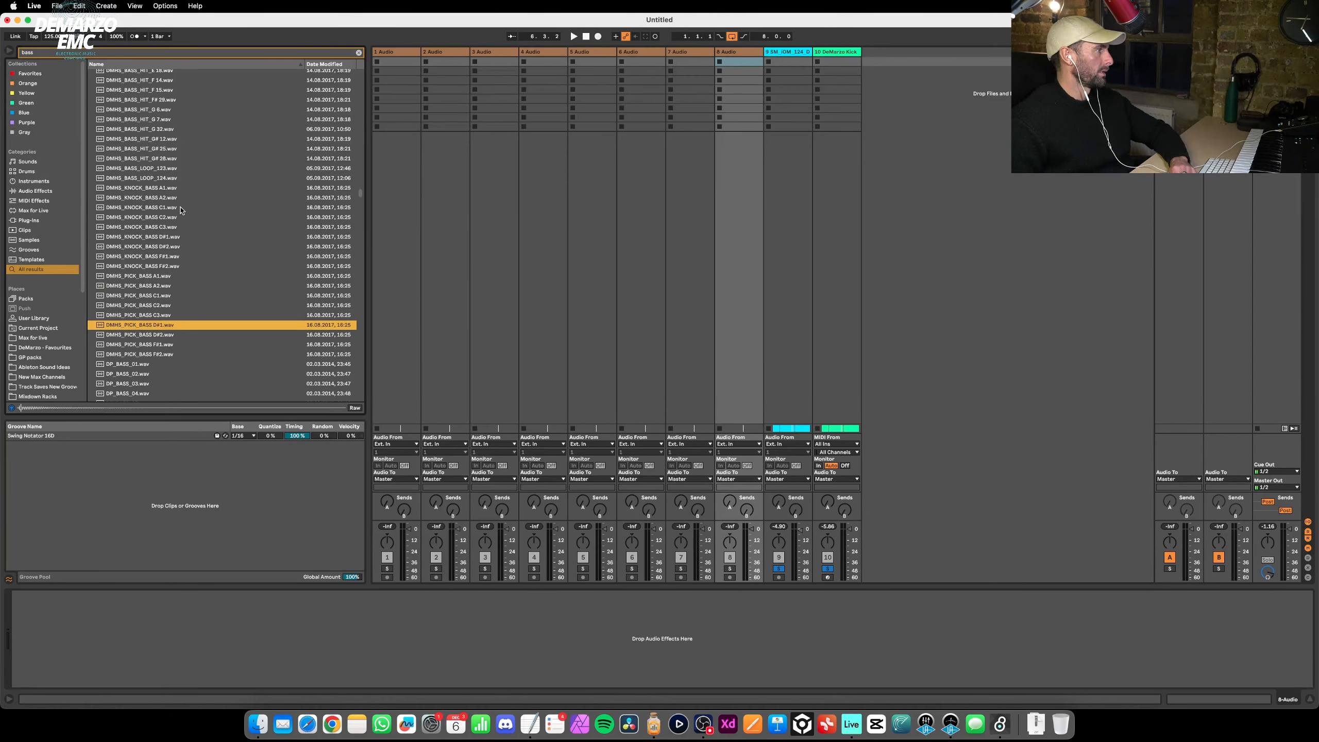
Audition the samples backwards from DMHS_KNOCK_BASS F#2 through the DMHS_BASS_LOOP files to DMHS_BASS_HIT_G# 12.
left_click(173, 267)
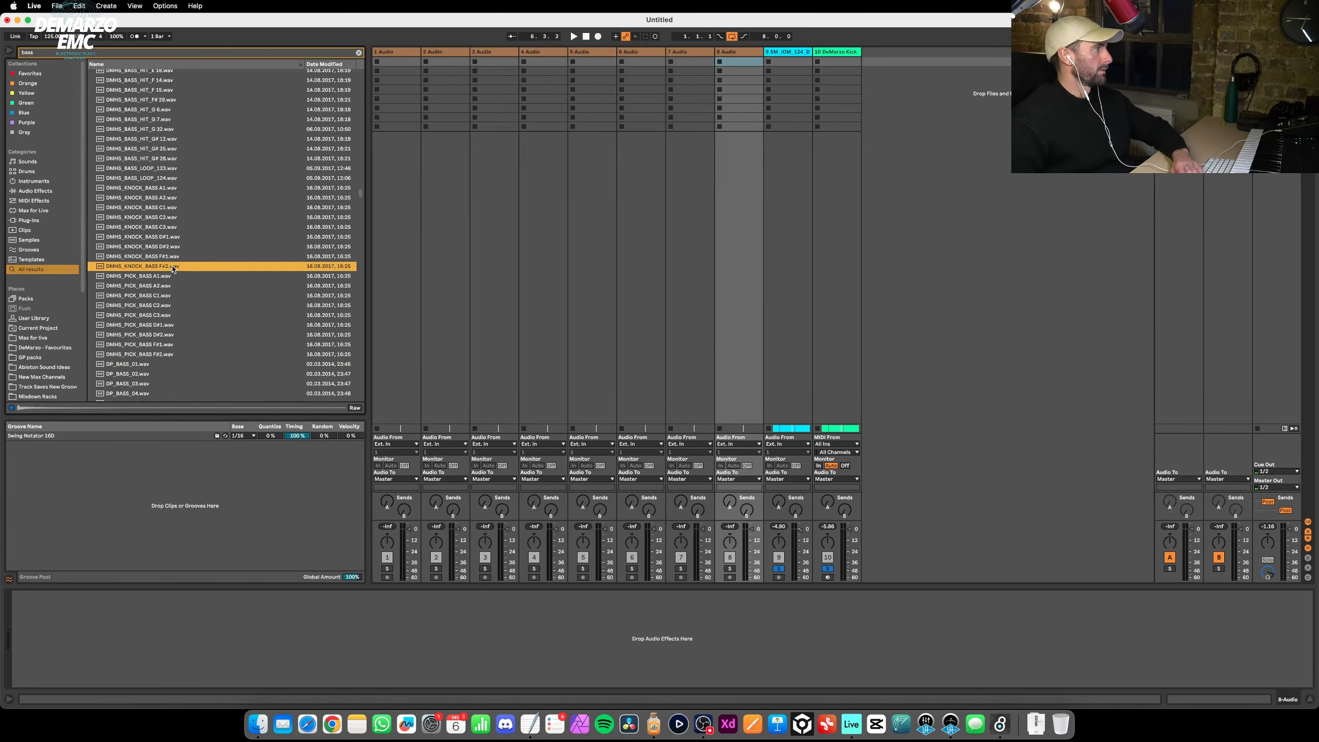
key("Up")
key("Up")
key("Up")
key("Up")
key("Up")
key("Up")
key("Up")
key("Up")
key("Up")
key("Up")
key("Up")
key("Up")
key("Up")
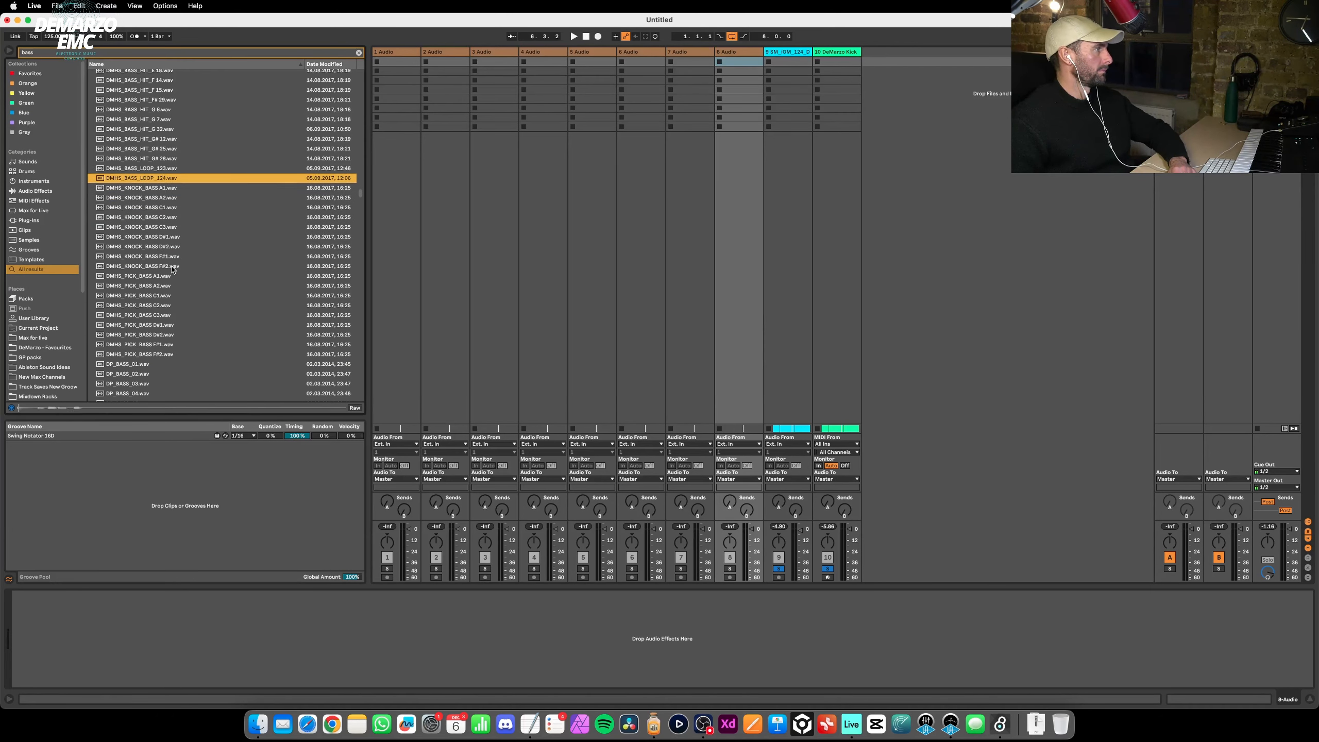
key("Up")
key("Down")
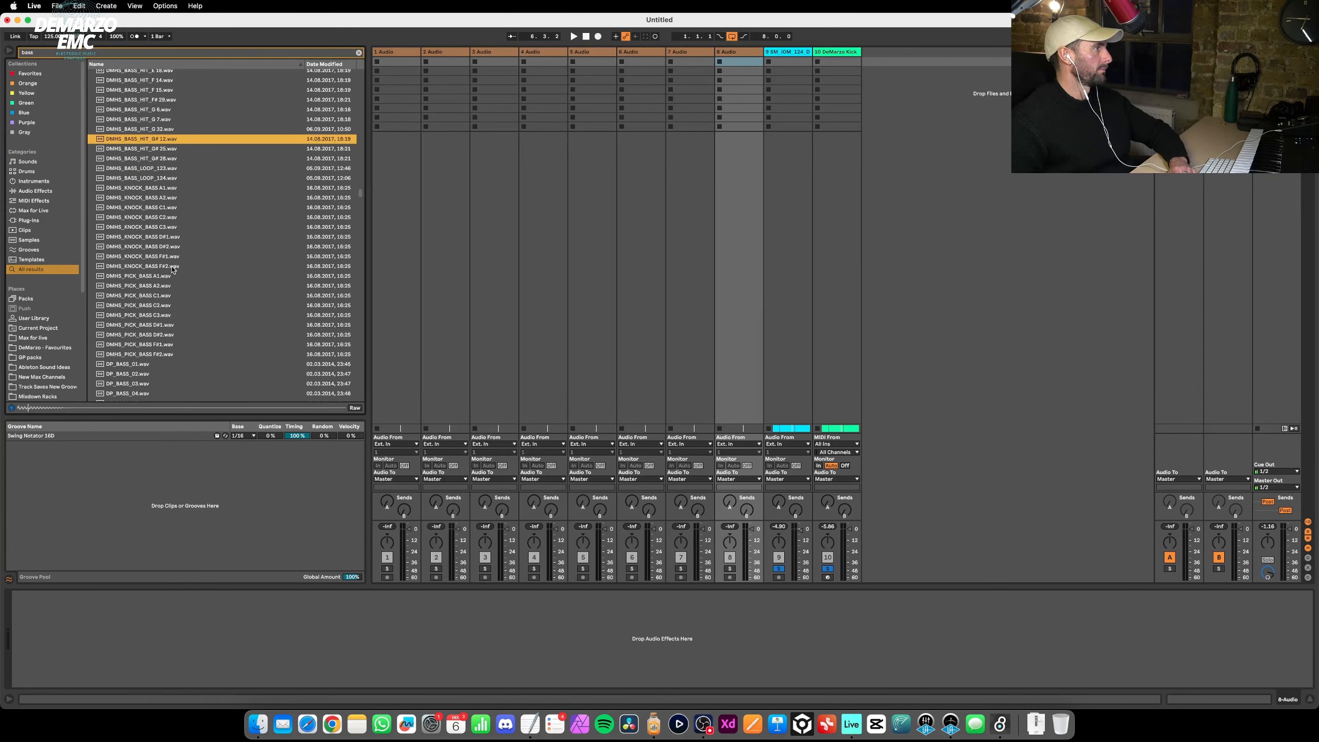
key("space")
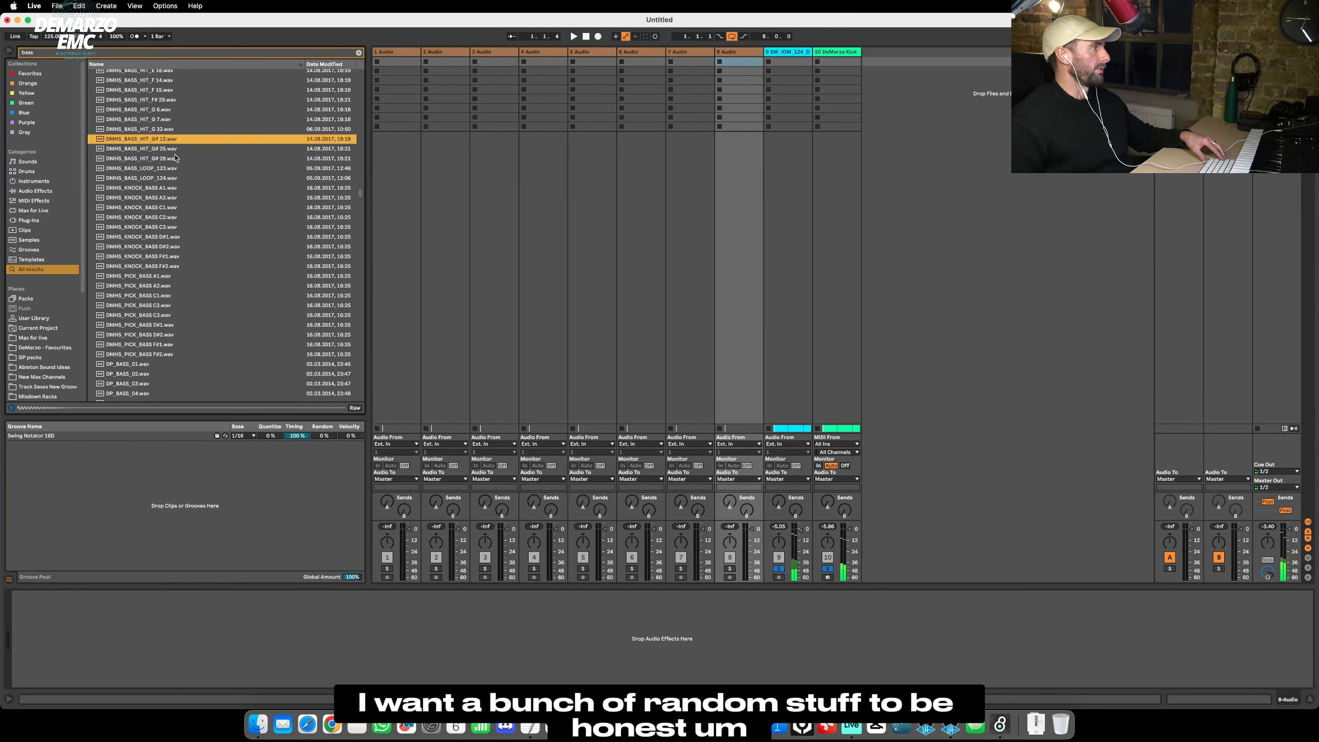
Place the samples from DMHS_BASS_HIT_G# 12 to DMHS_KNOCK_BASS C2 across the tracks' first clip slots and delete the clip on the drum loop track.
left_click(163, 218, "shift")
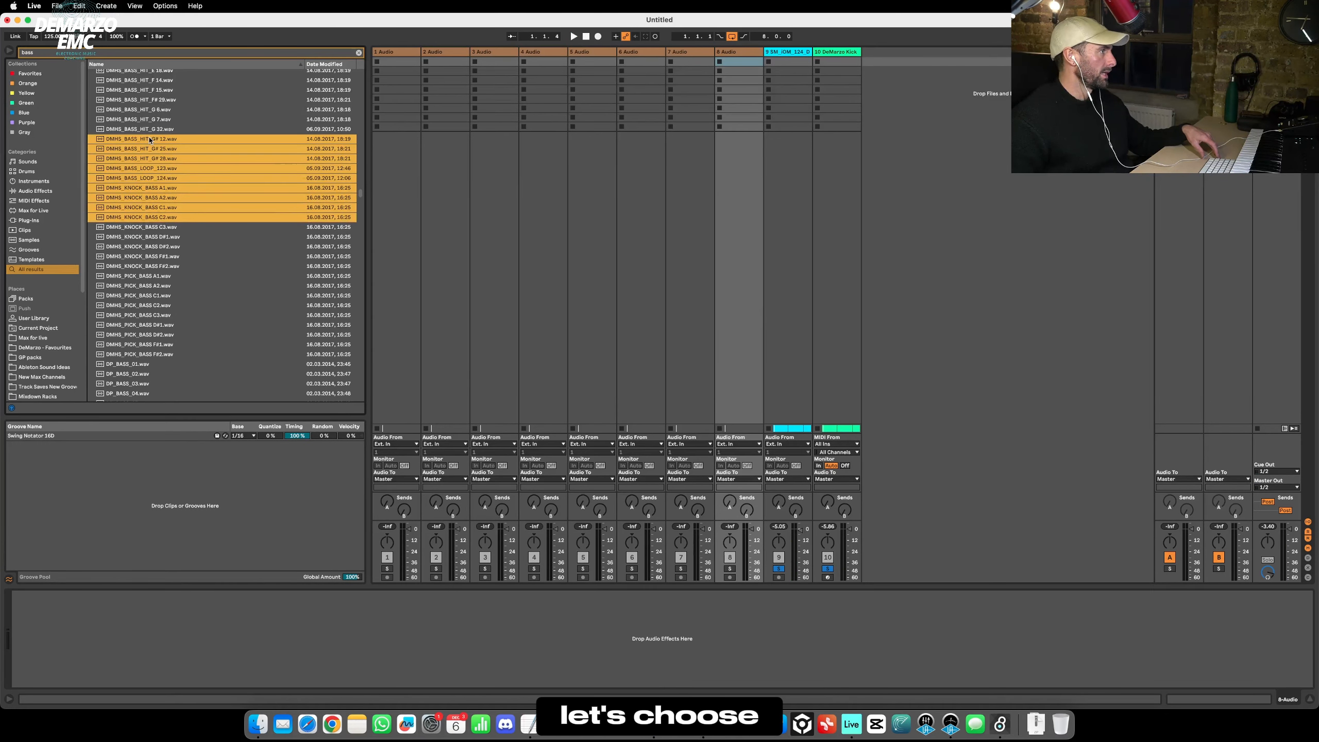
left_click_drag(149, 139, 404, 65)
key("super")
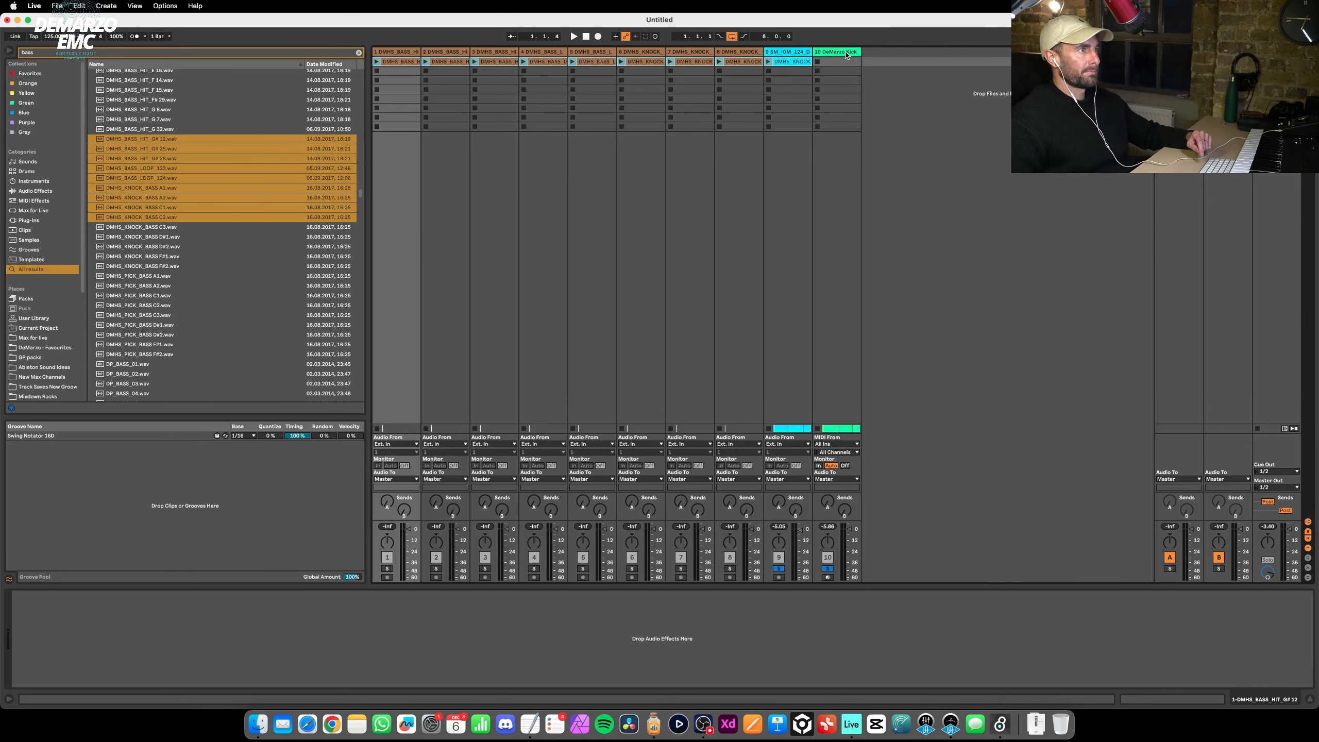
left_click(790, 59)
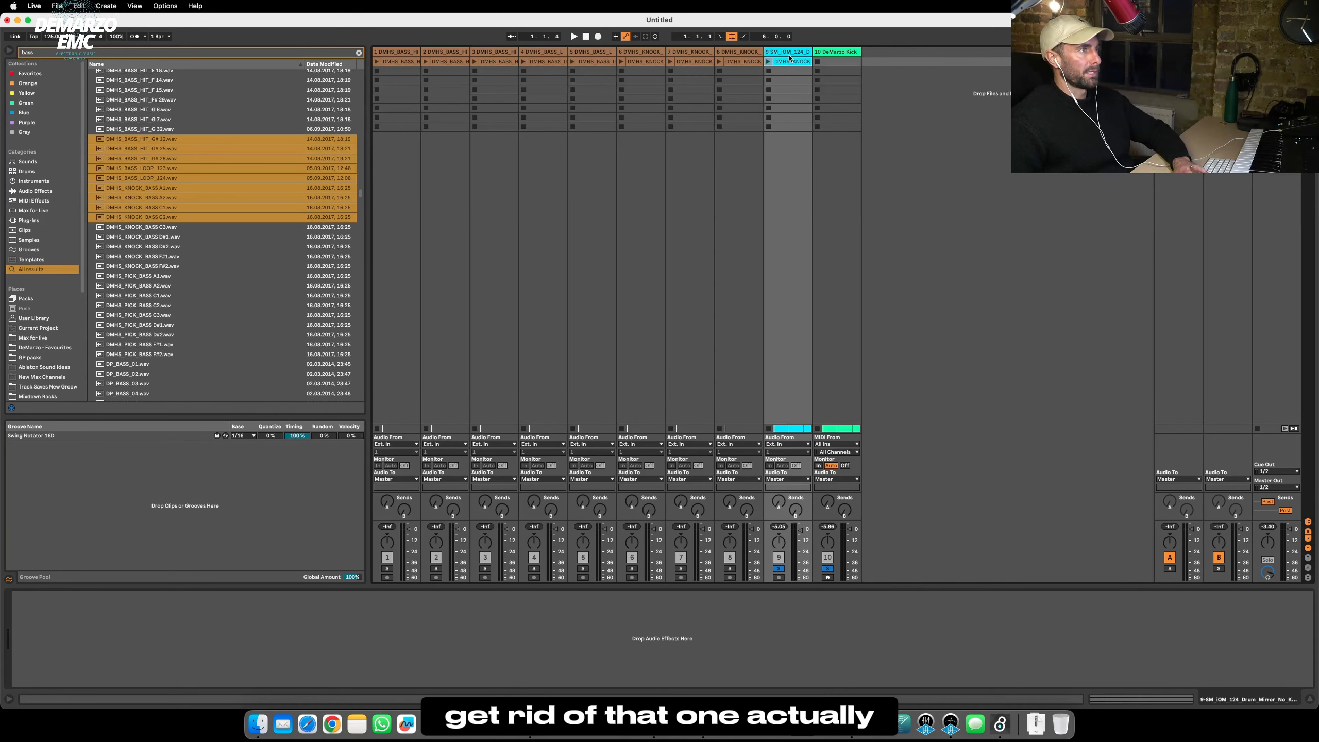
key("Delete")
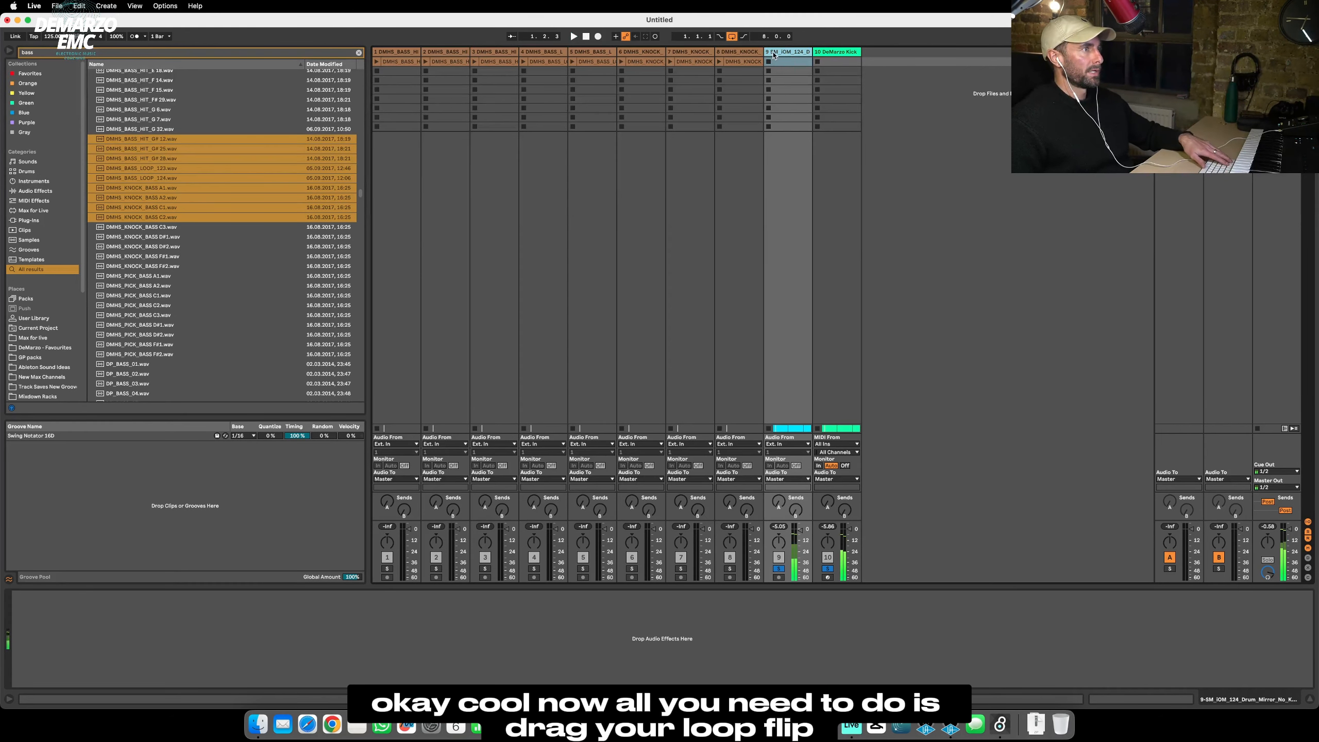
Insert the Loop Flip device on its own track before the drum loop and reload its track assignments.
left_click(357, 53)
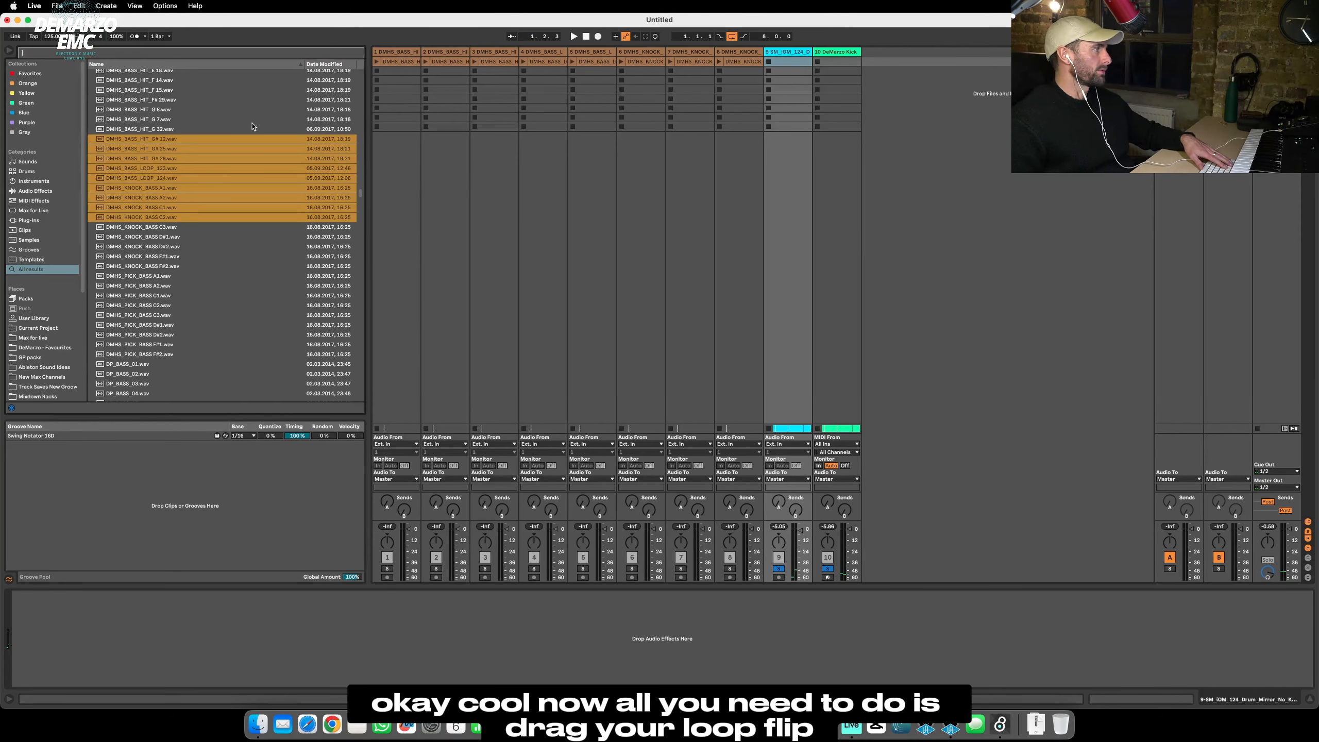
left_click(53, 337)
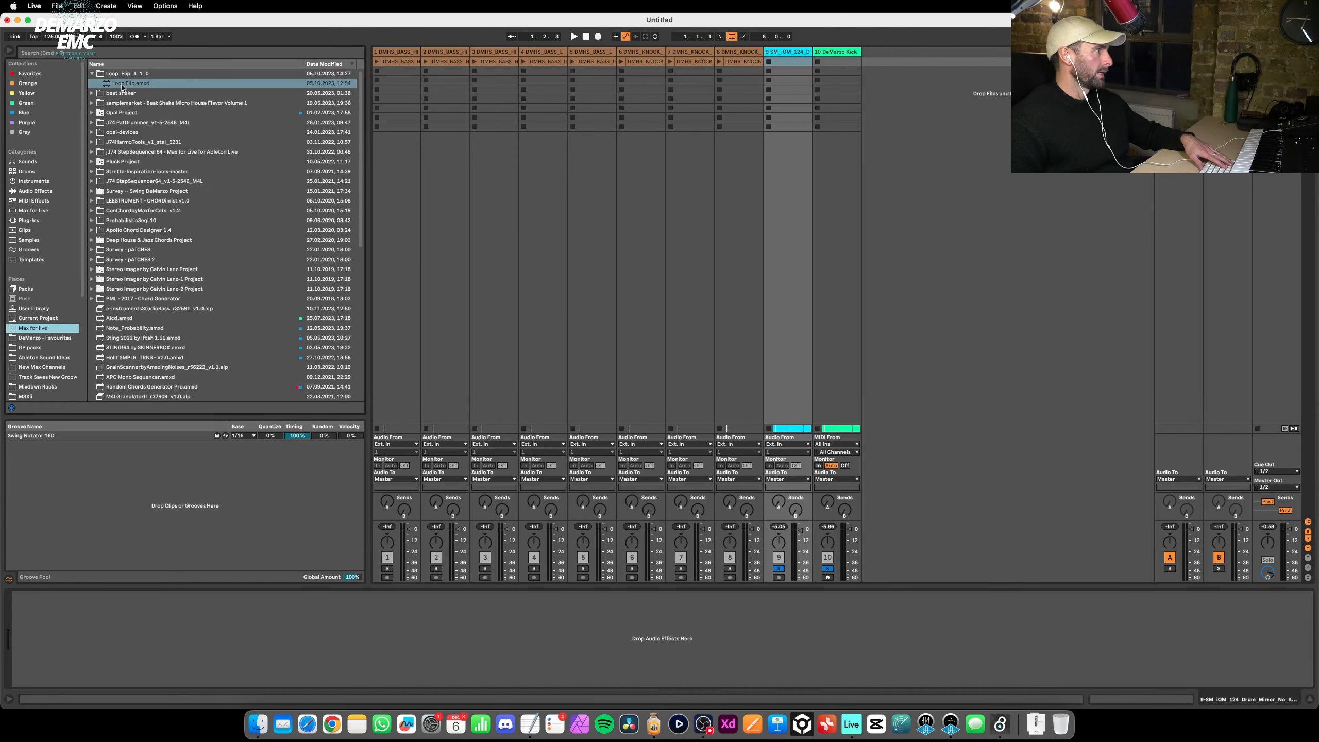
left_click_drag(123, 87, 768, 57)
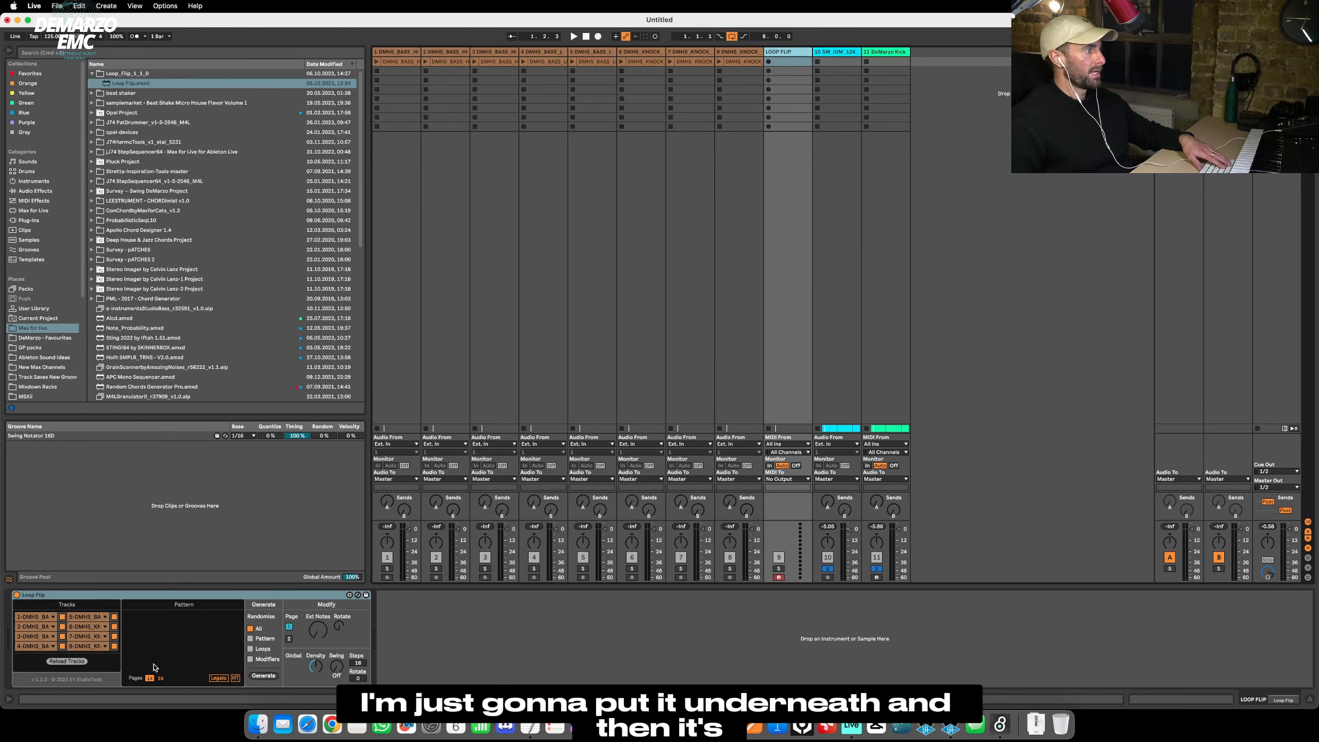
left_click(68, 663)
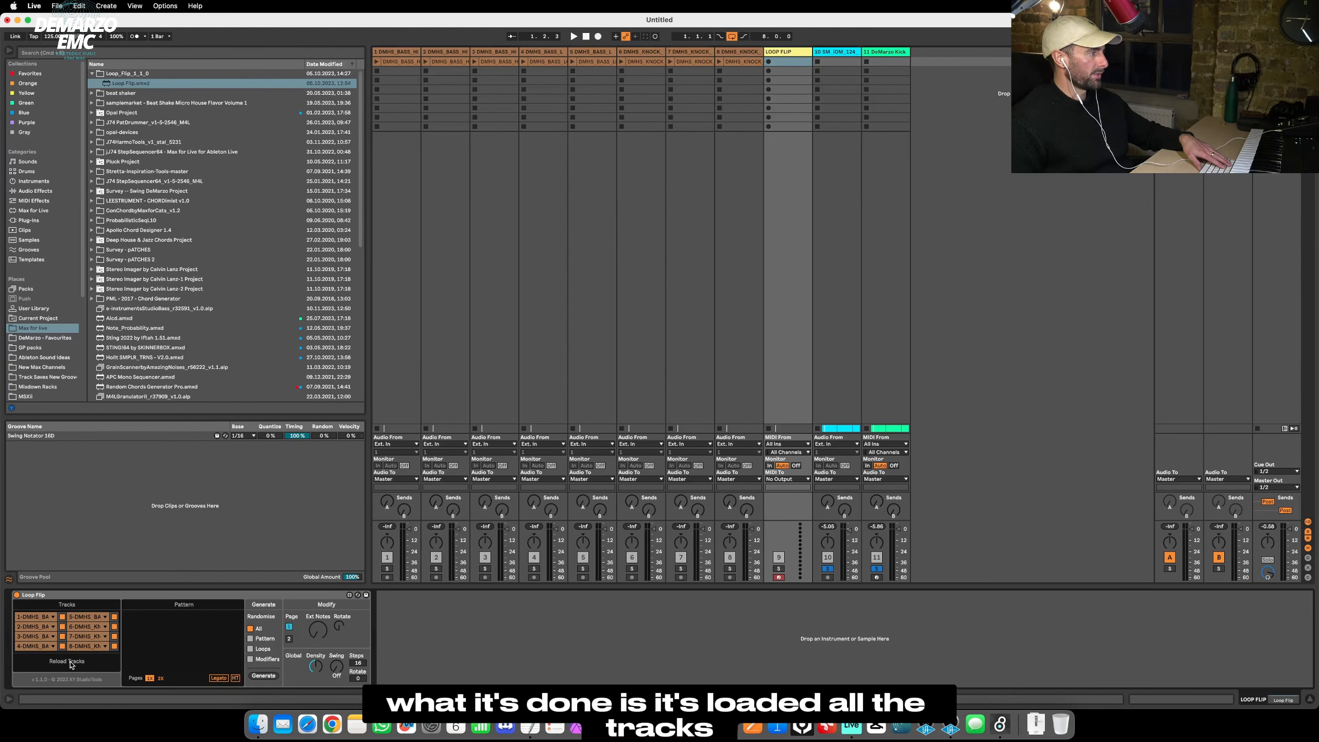
Generate a randomised Loop Flip pattern in the Arrangement view and extend it to two pages.
key("Tab")
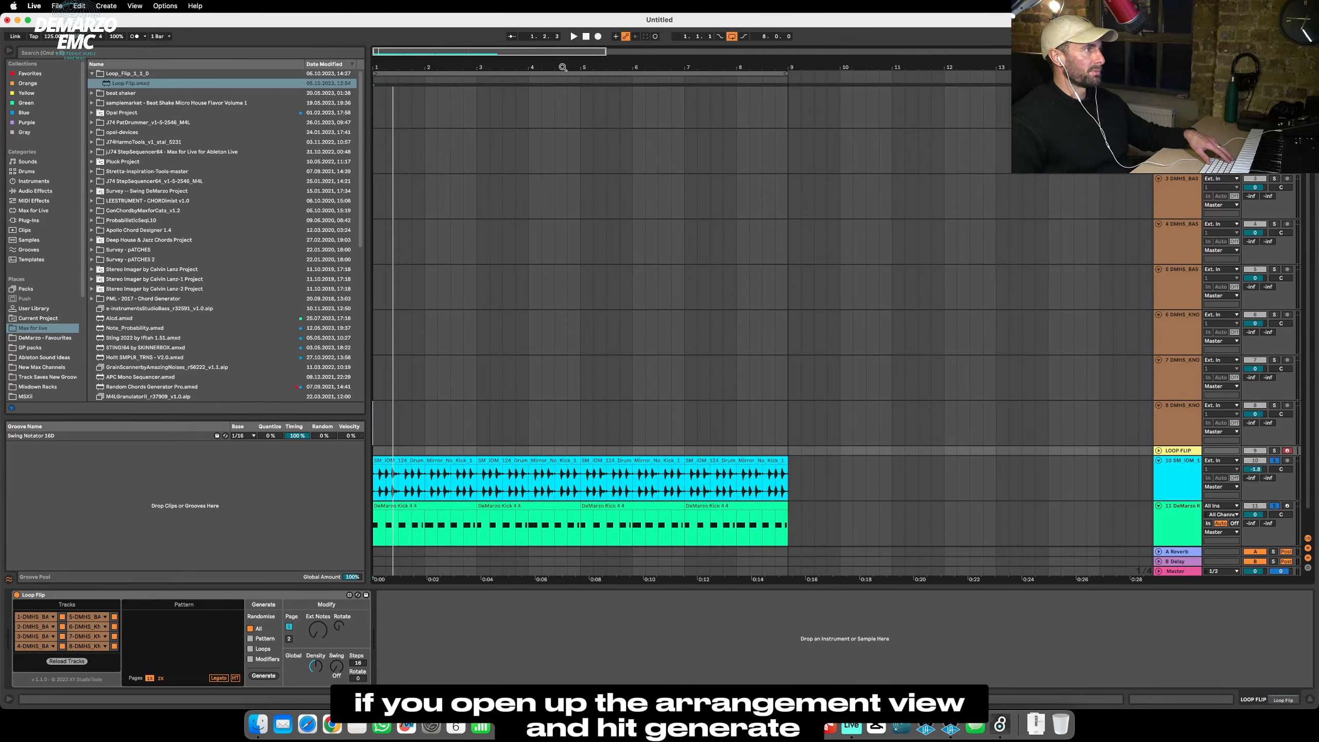
left_click_drag(564, 67, 563, 59)
left_click(269, 677)
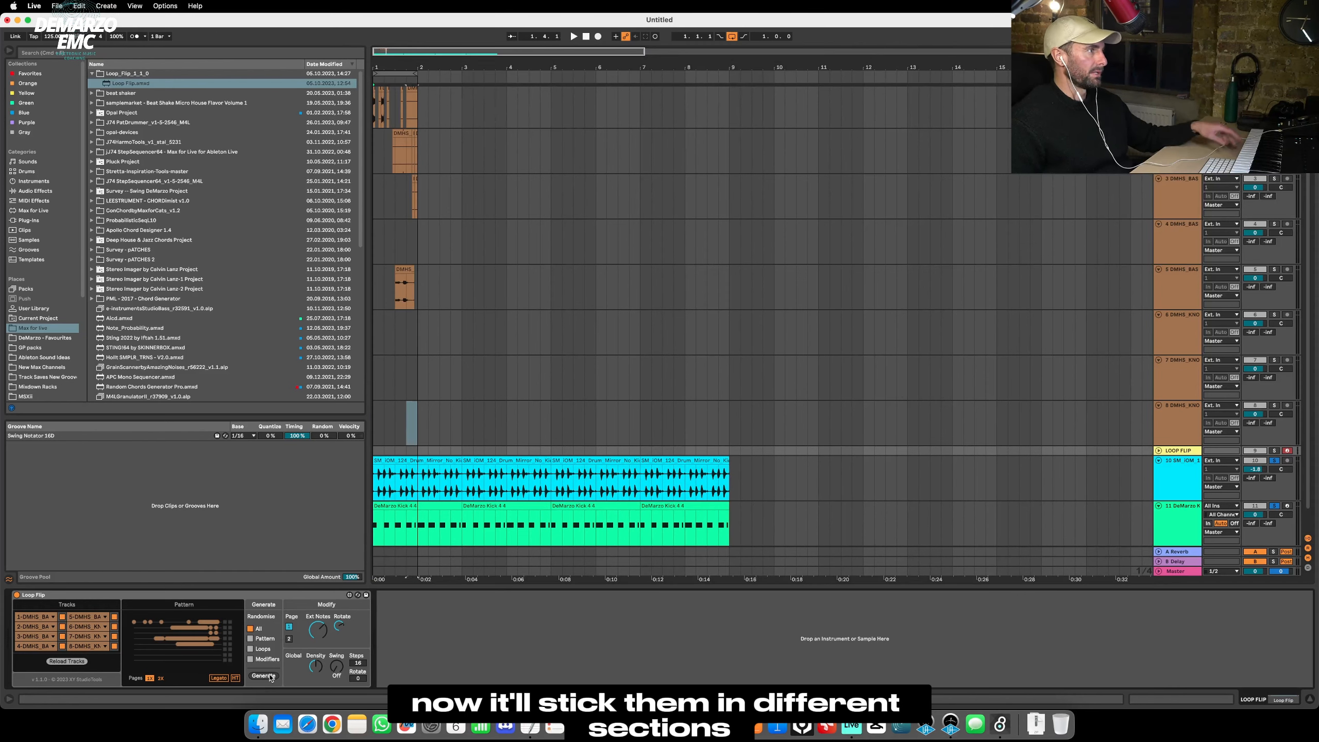
left_click_drag(386, 62, 387, 134)
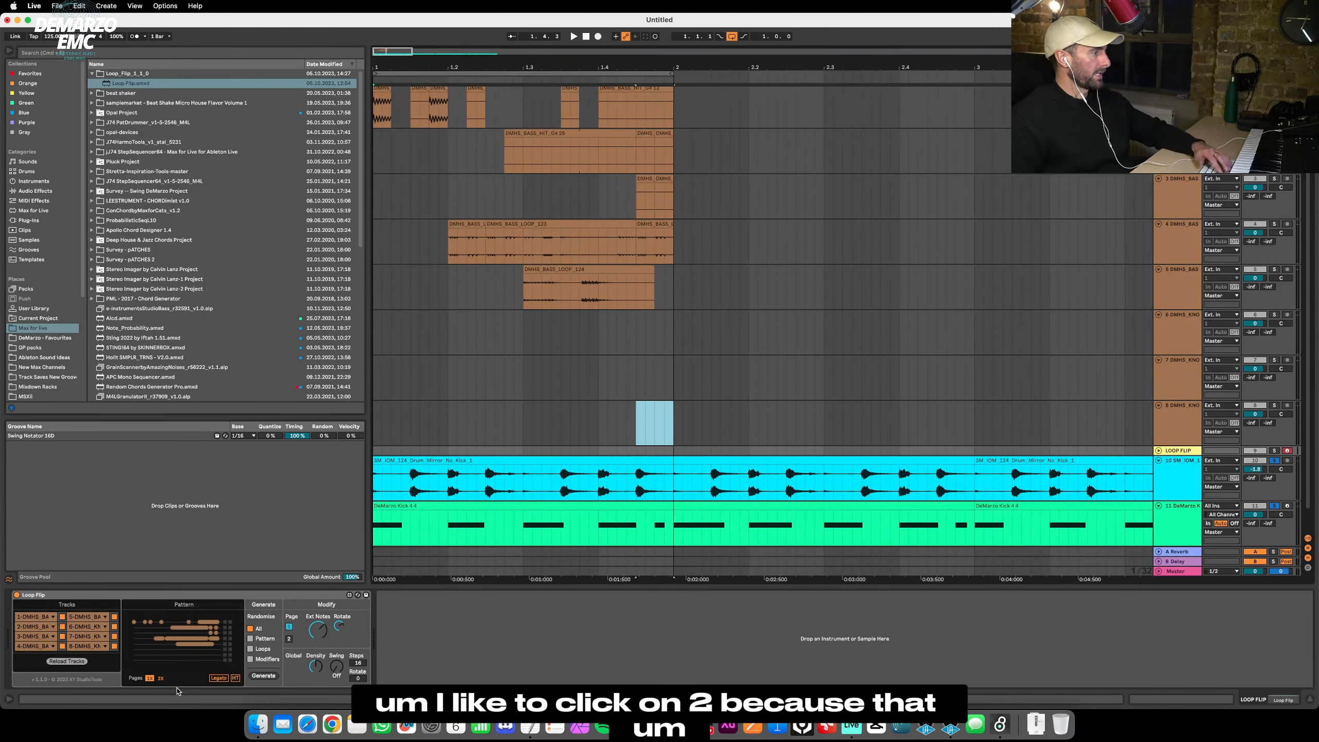
left_click(161, 679)
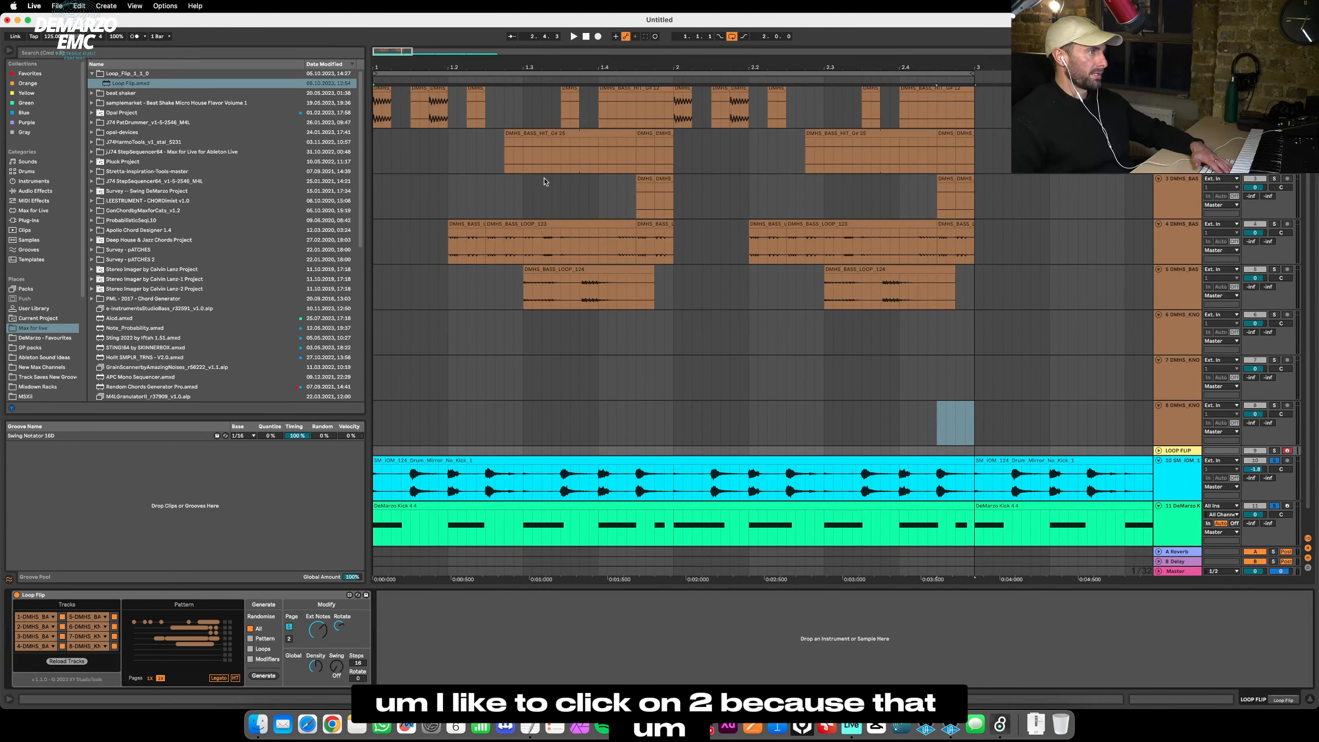
Turn off solo on the drum loop and kick tracks and add a small amount of global swing in Loop Flip.
left_click_drag(613, 68, 494, 115)
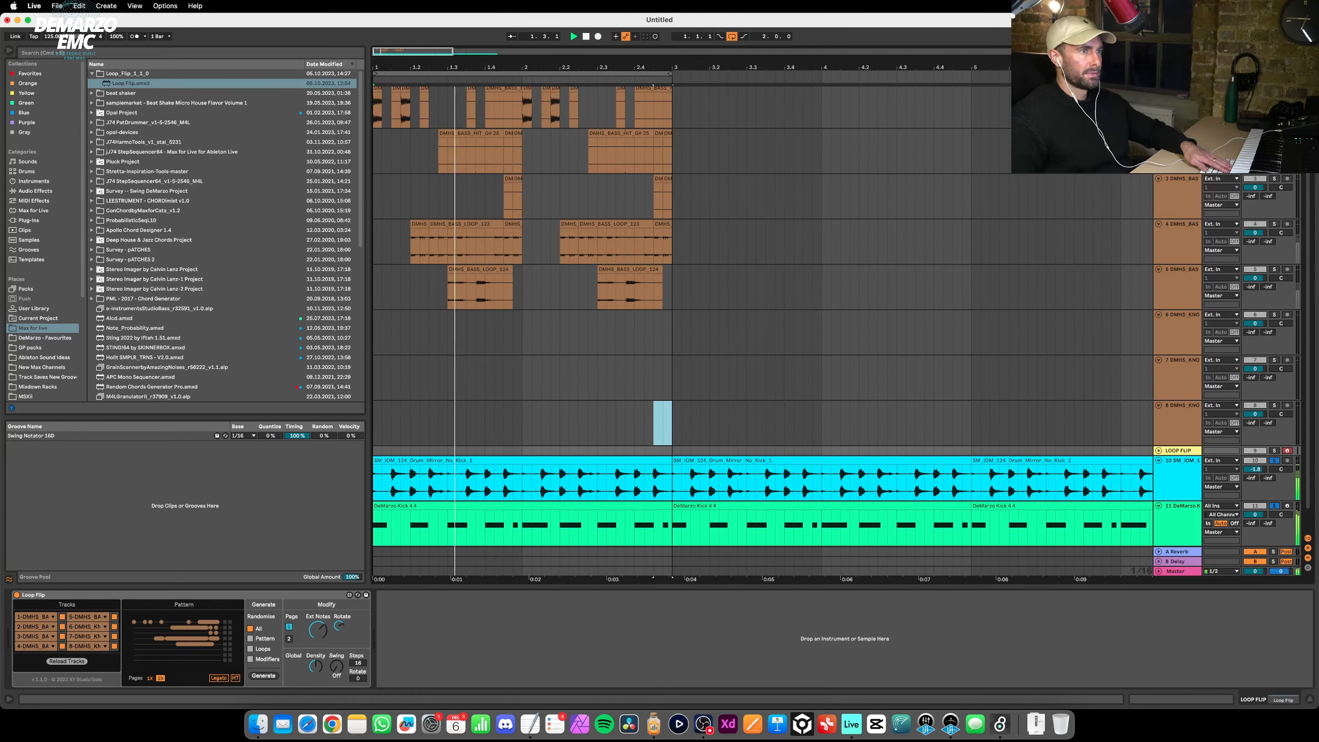
left_click(1275, 460)
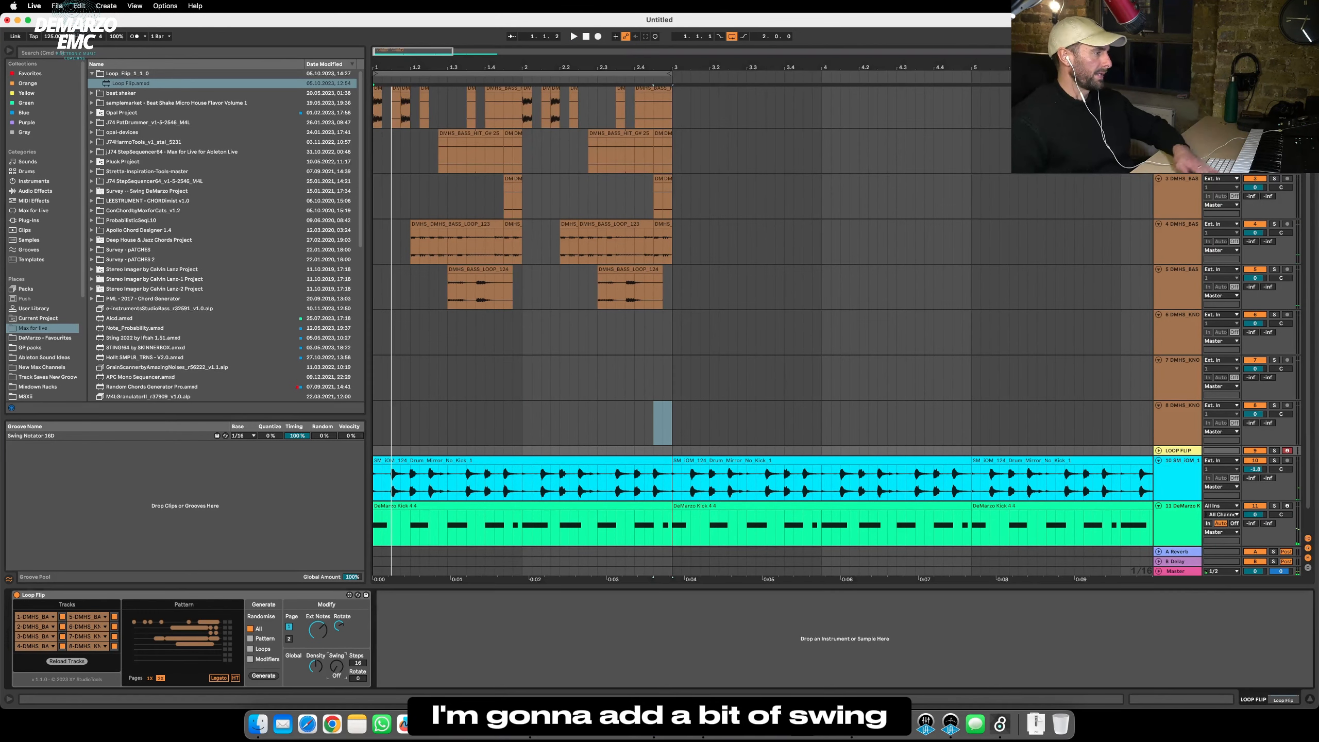
left_click_drag(338, 669, 338, 664)
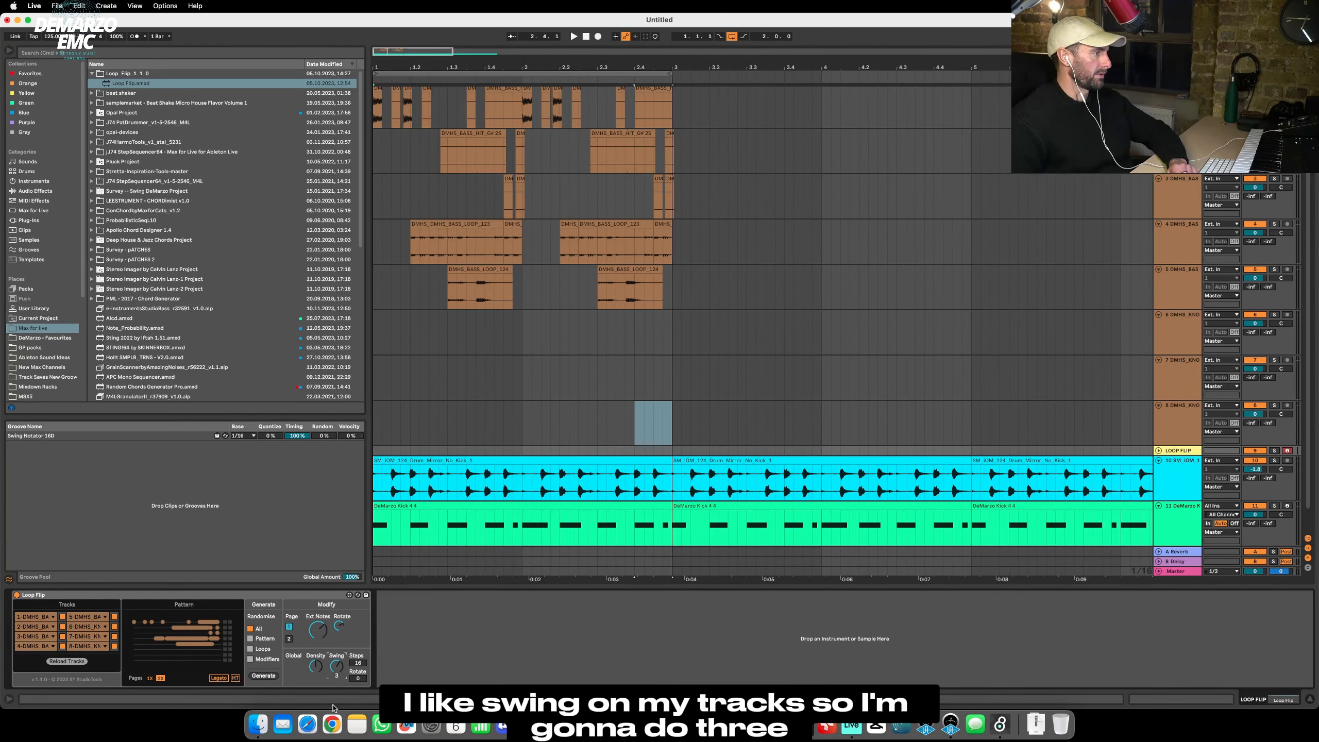
Fold the eight bass tracks, the drum loop track and the kick track to minimum height in the arrangement.
left_click_drag(601, 68, 601, 59)
scroll(667, 215, "up", 1)
left_click(1179, 245)
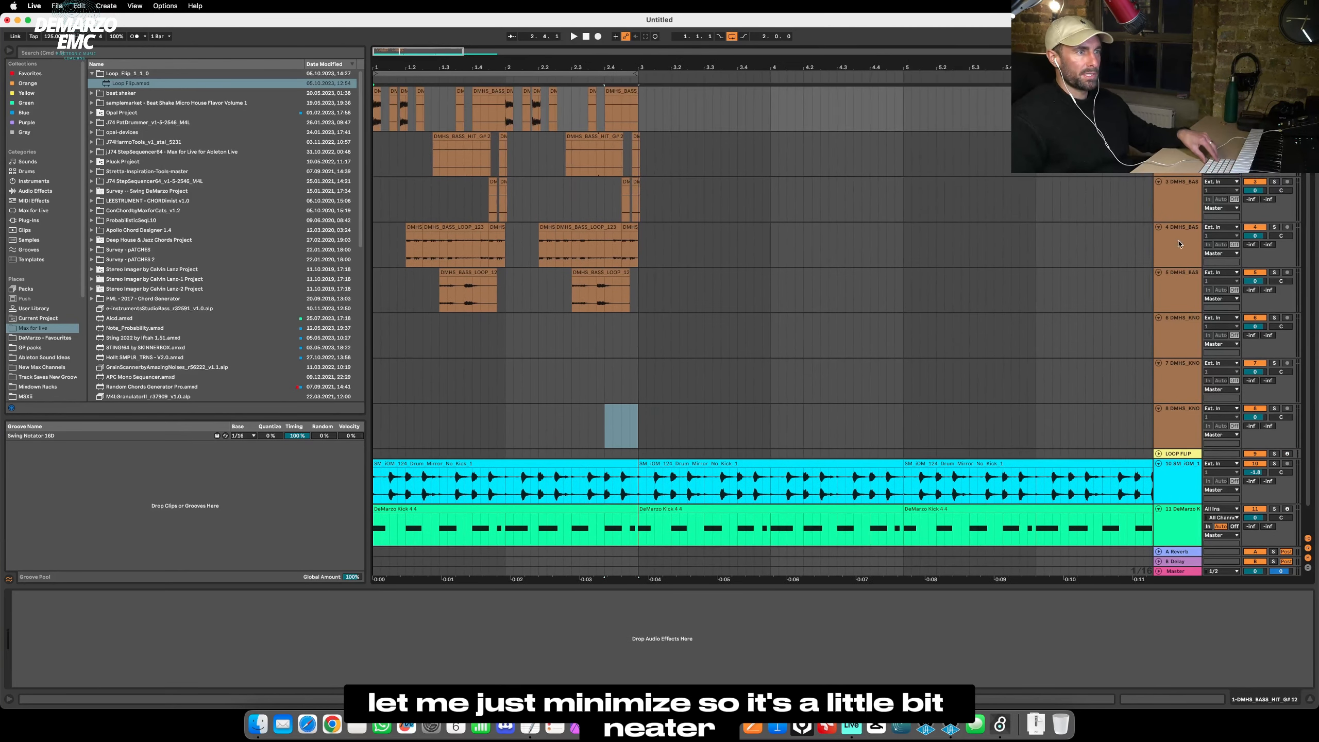
left_click(1171, 415, "shift")
left_click(1159, 409)
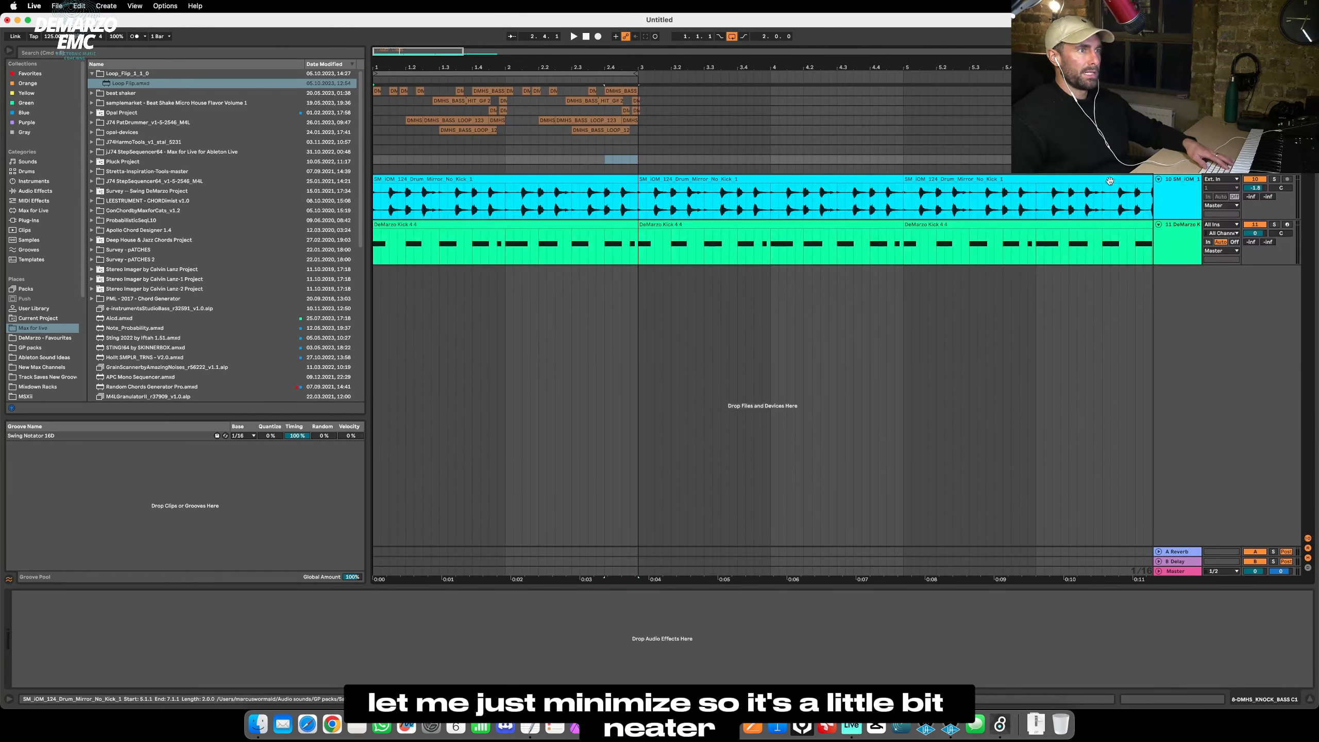
left_click(1158, 179)
left_click(1159, 188)
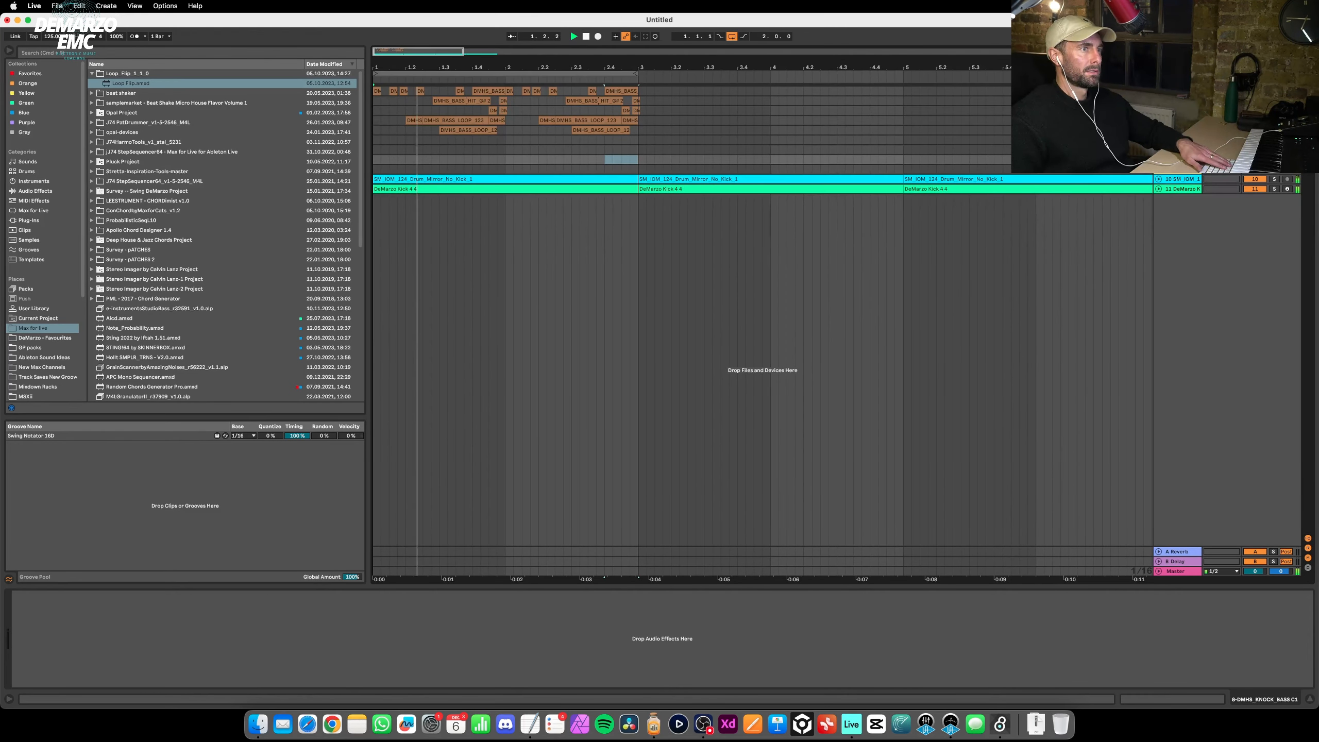
Group the eight bass tracks into one group track.
left_click(1179, 170)
key("Tab")
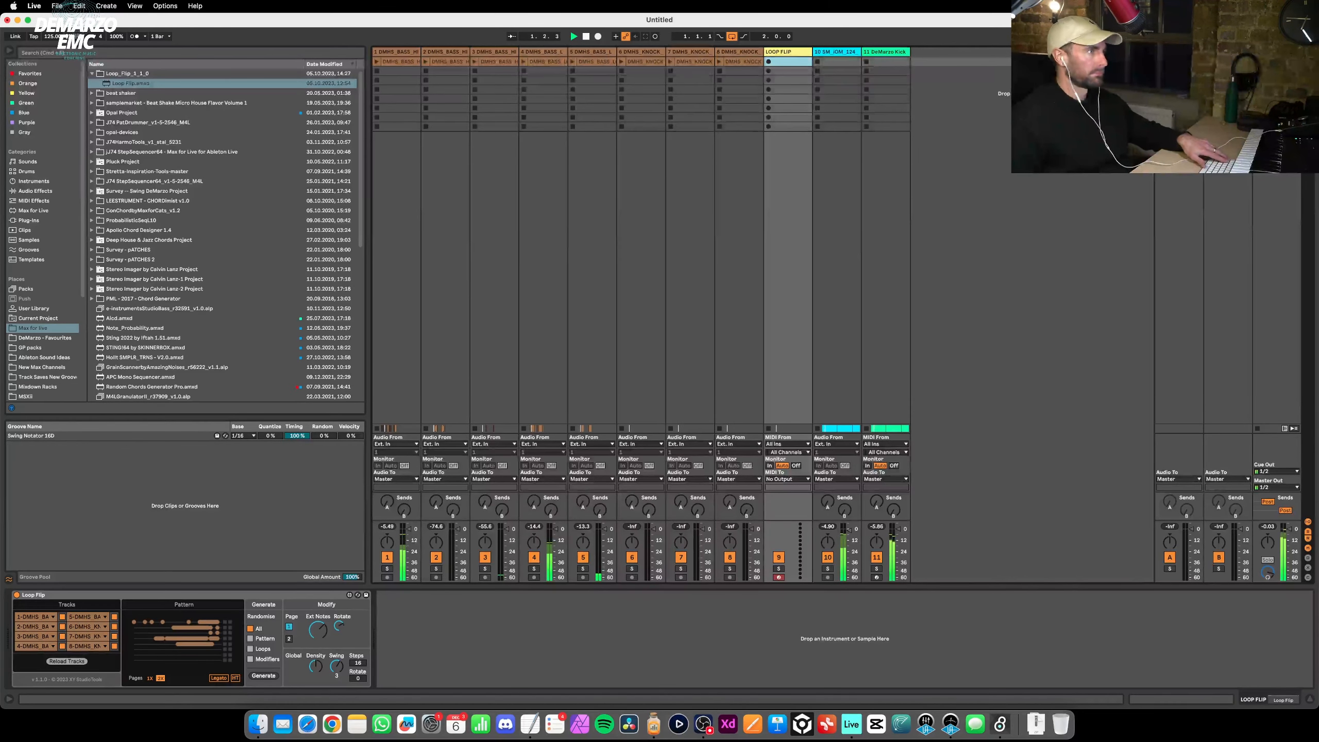
key("Tab")
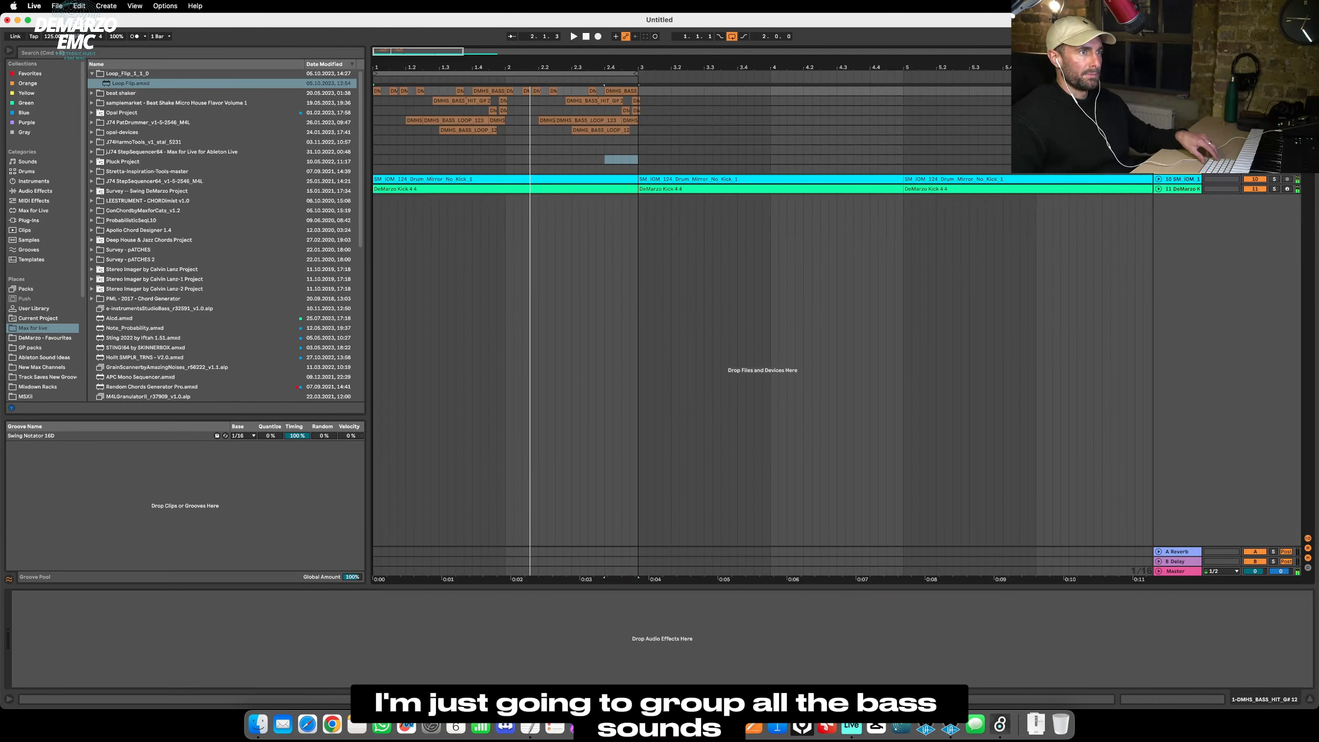
left_click(1179, 160, "shift")
key("super+g")
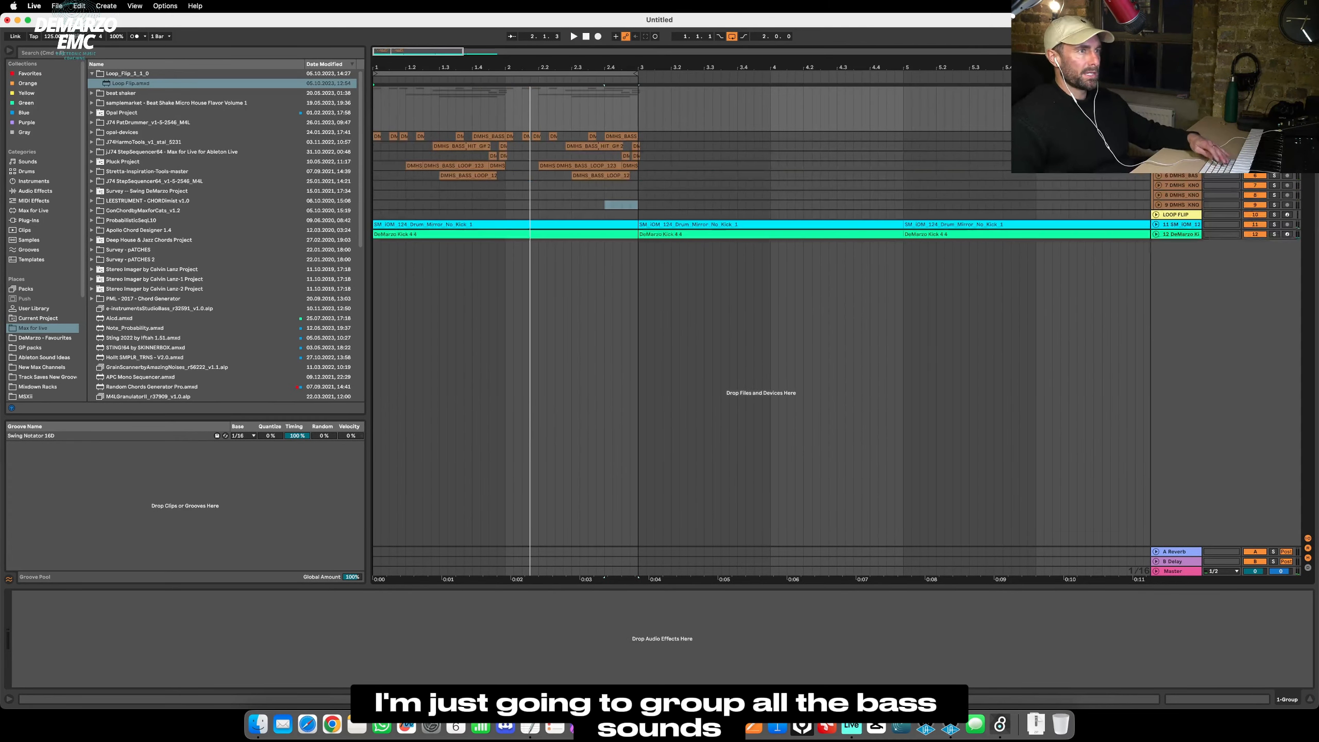
Add a Glue Compressor from the Dynamics audio effects to the bass group.
left_click(43, 191)
left_click(106, 113)
left_click(108, 94)
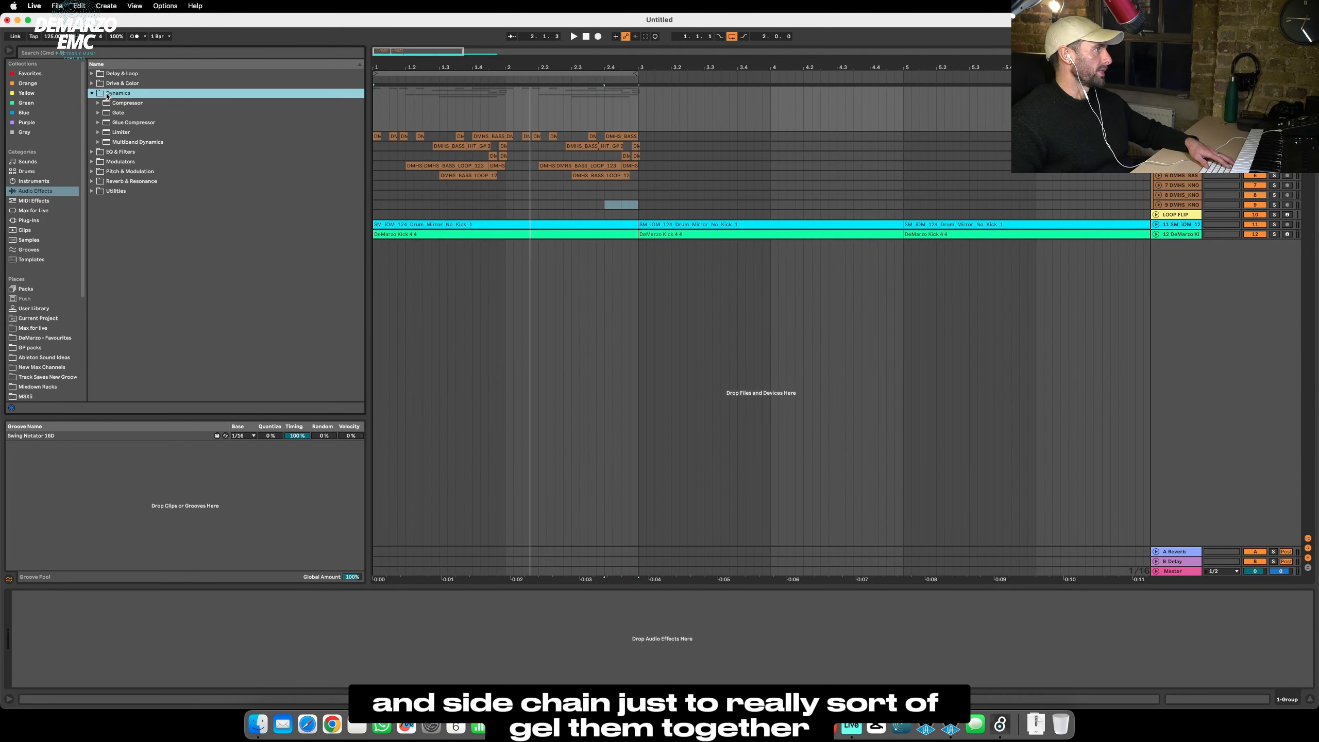
double_click(133, 122)
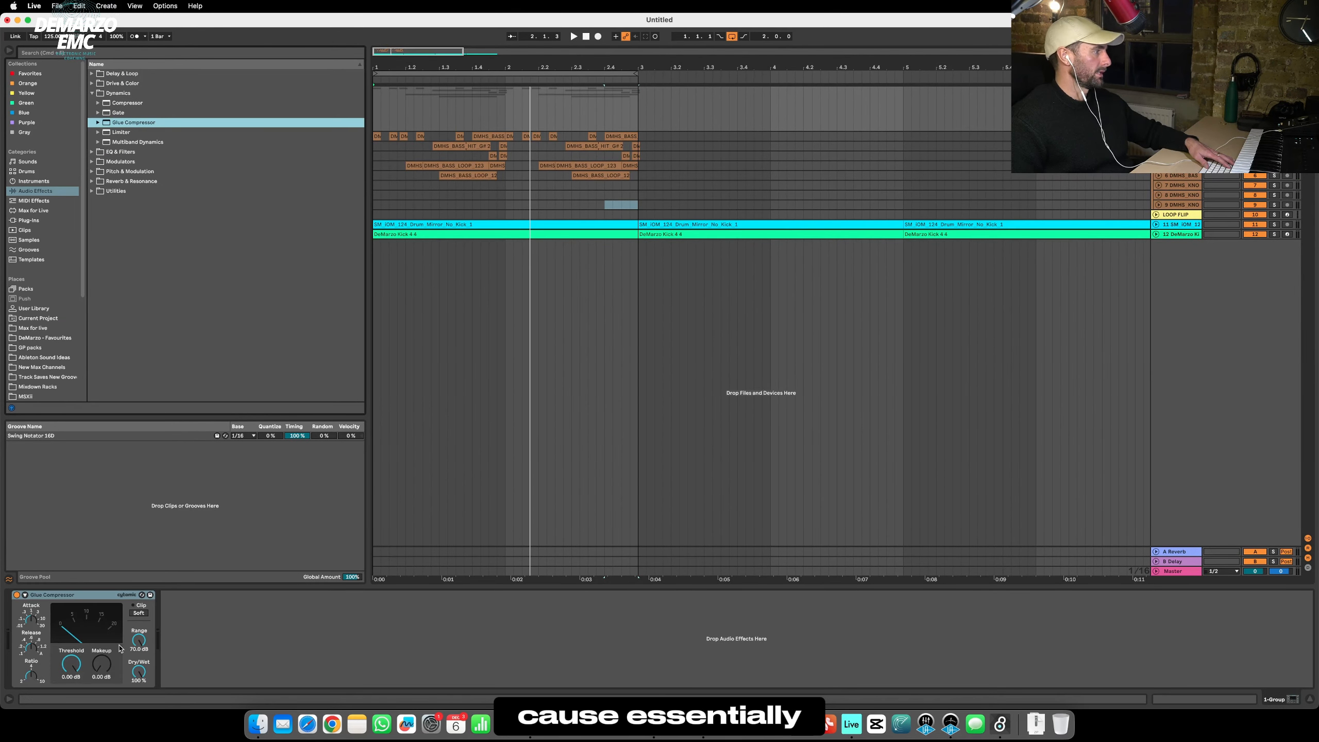
Set the Glue Compressor's threshold to about -19.7 dB and its makeup to about 2.86 dB, and play the loop to check.
left_click_drag(71, 664, 103, 661)
key("space")
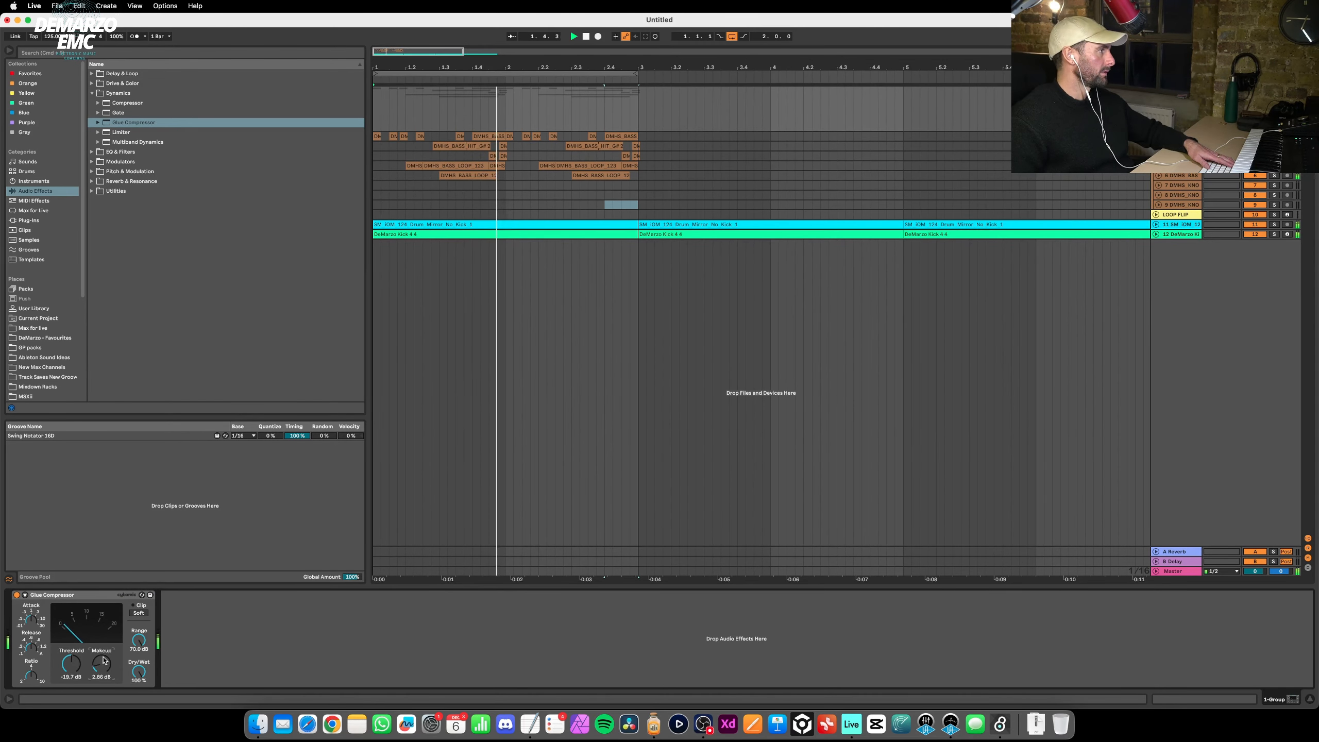
key("space")
Add the favourite LFO TOOL preset to the bass group as sidechain and play back the loop.
left_click(47, 73)
double_click(141, 271)
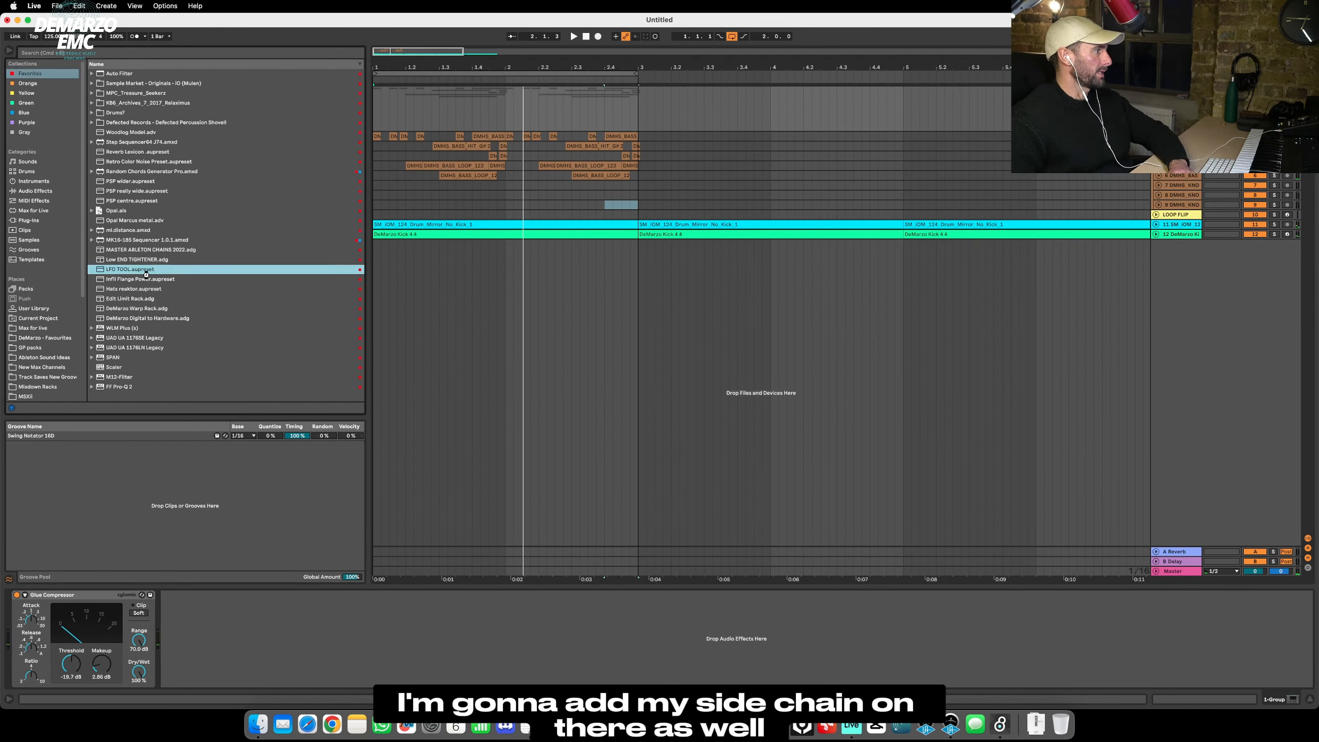
key("space")
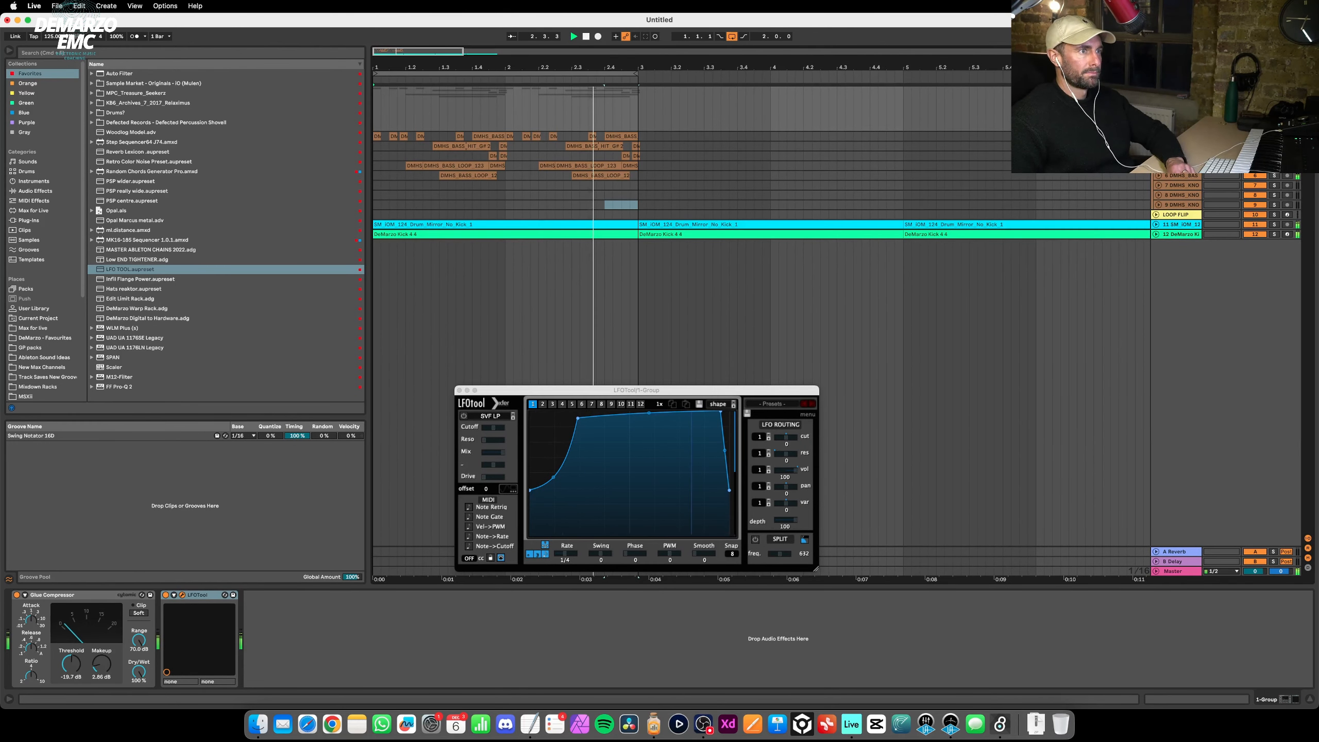
left_click(1189, 214)
key("space")
Check in the session view that the bass tracks' clips are warped and have no gap before the sound starts.
left_click(1189, 194)
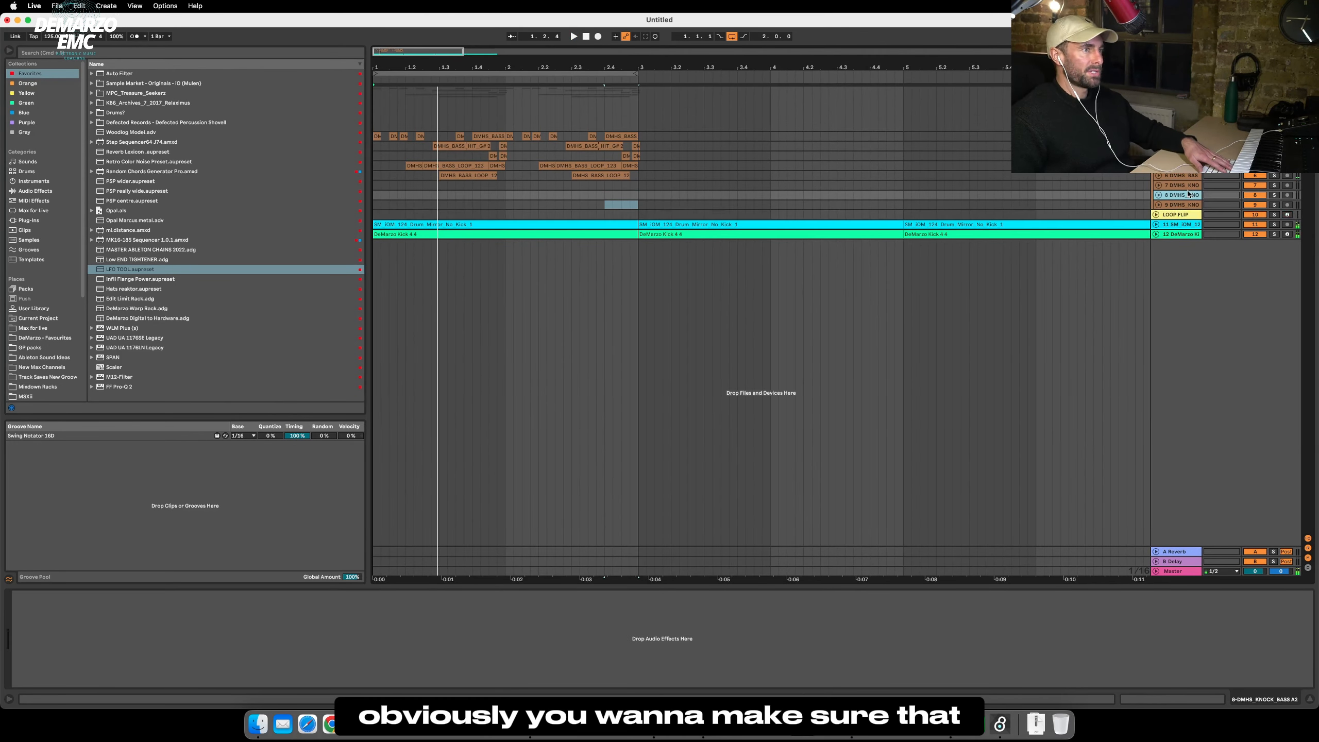
left_click(1184, 136)
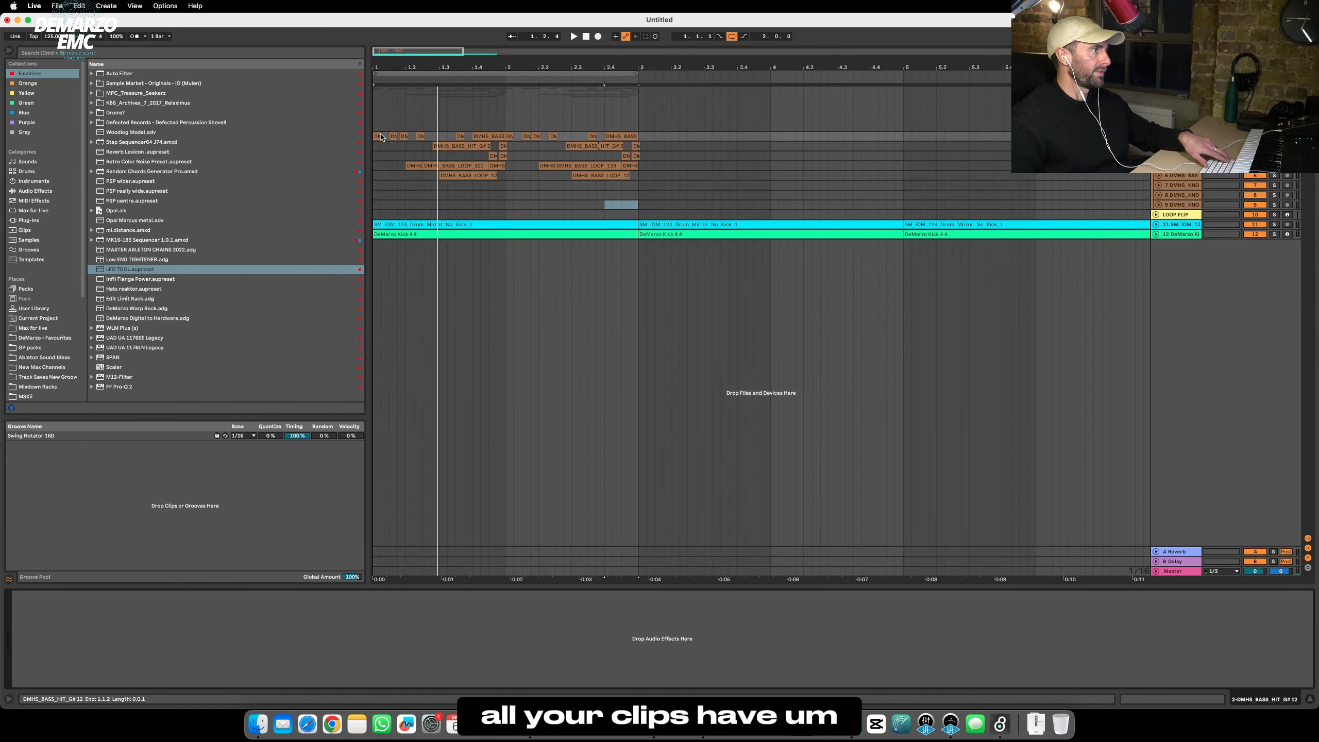
key("Tab")
left_click(393, 66)
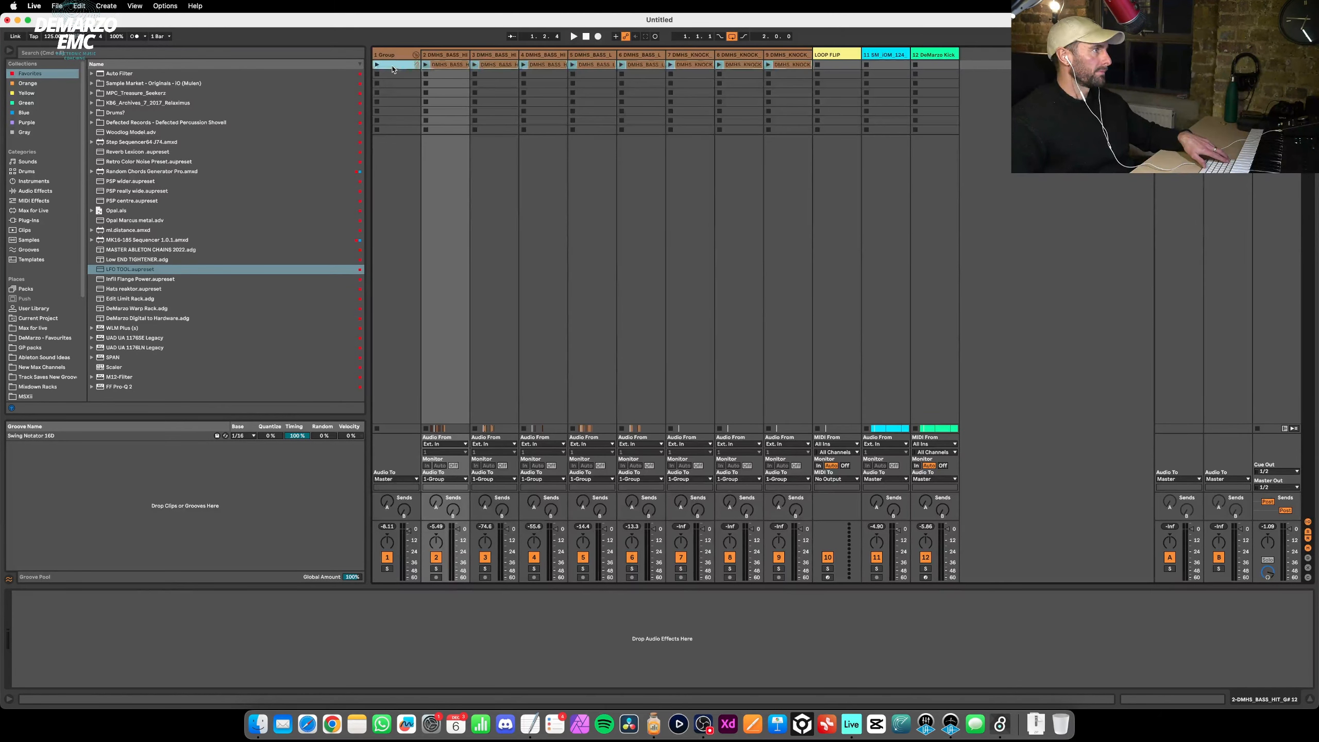
left_click(460, 390)
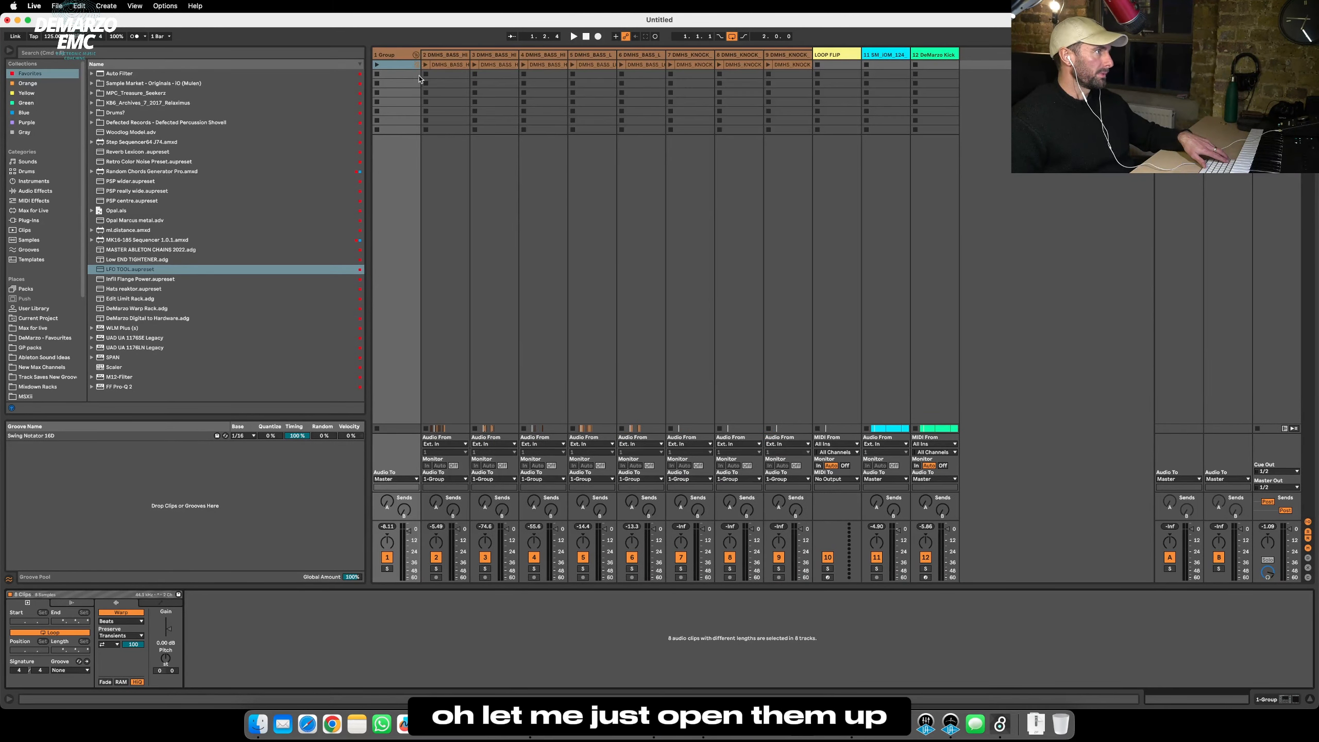
left_click(440, 63)
left_click(248, 640)
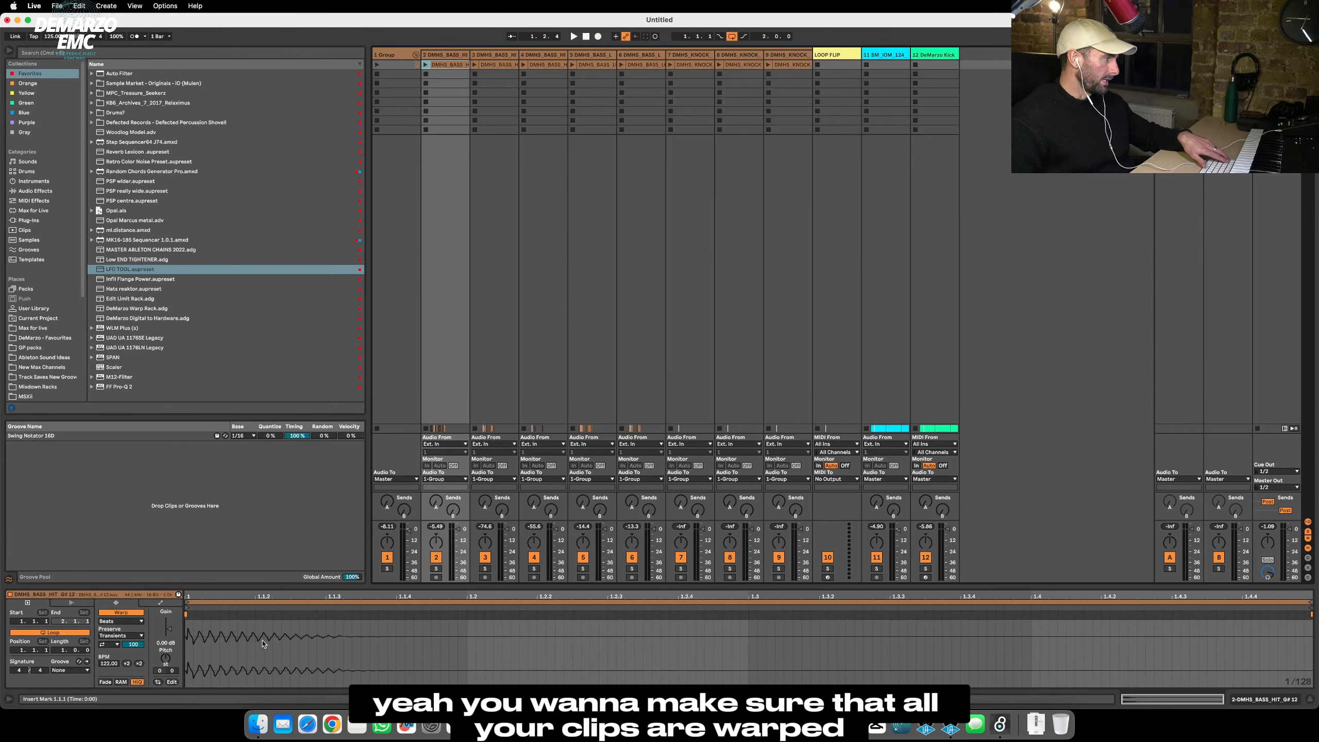
left_click(506, 65)
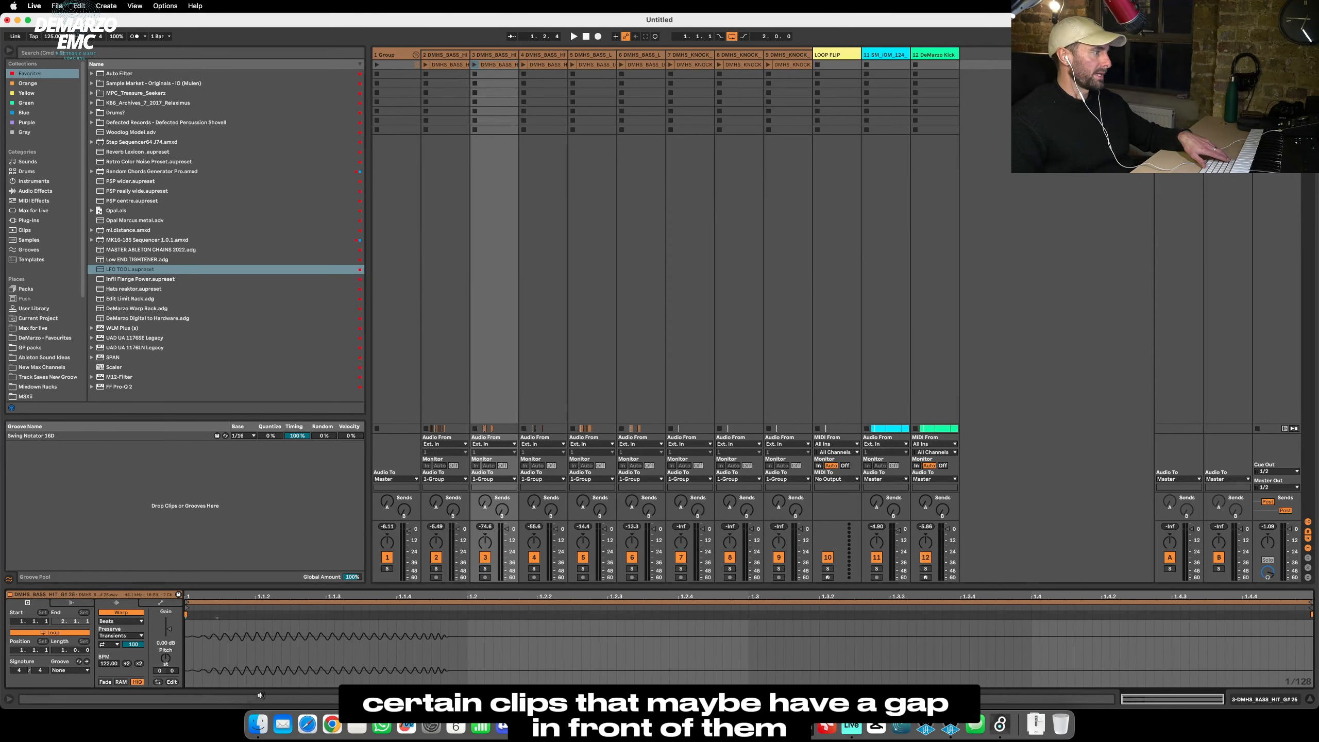
key("Tab")
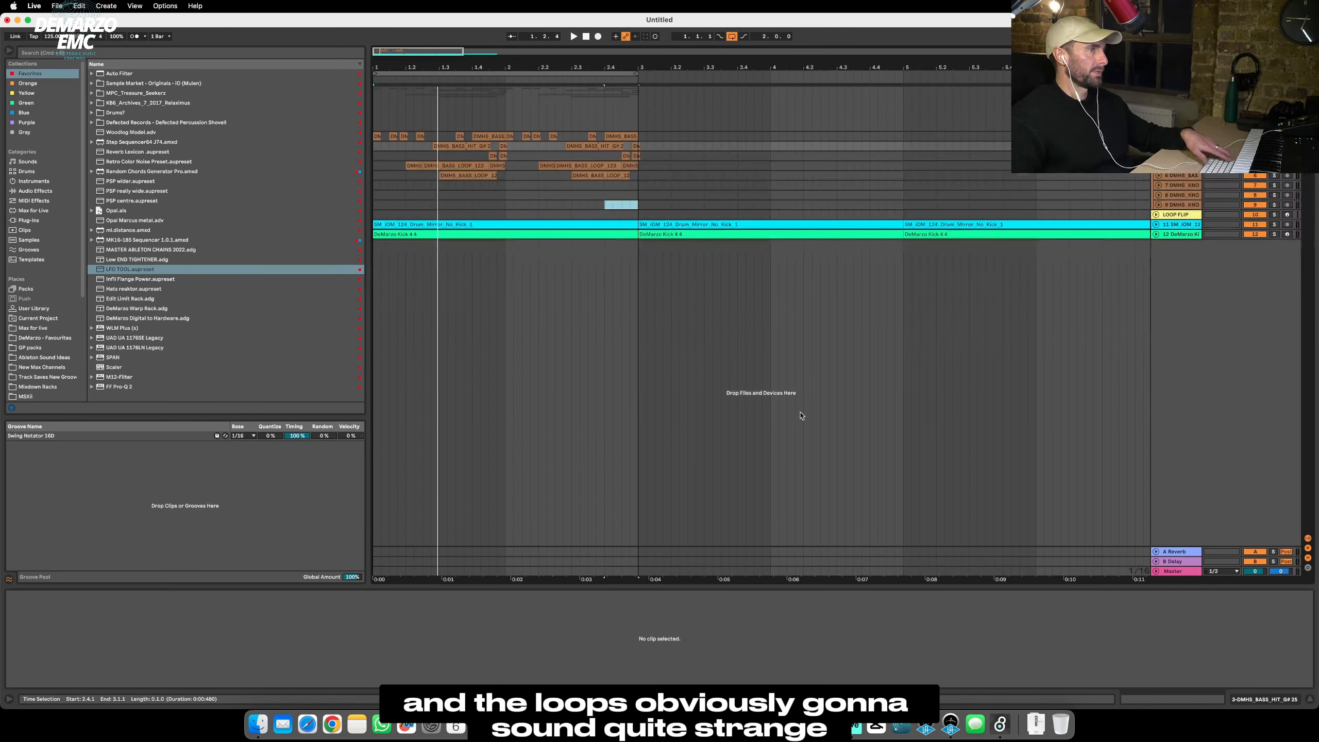
Try to generate new bass patterns with Loop Flip randomising everything while the loop plays.
key("space")
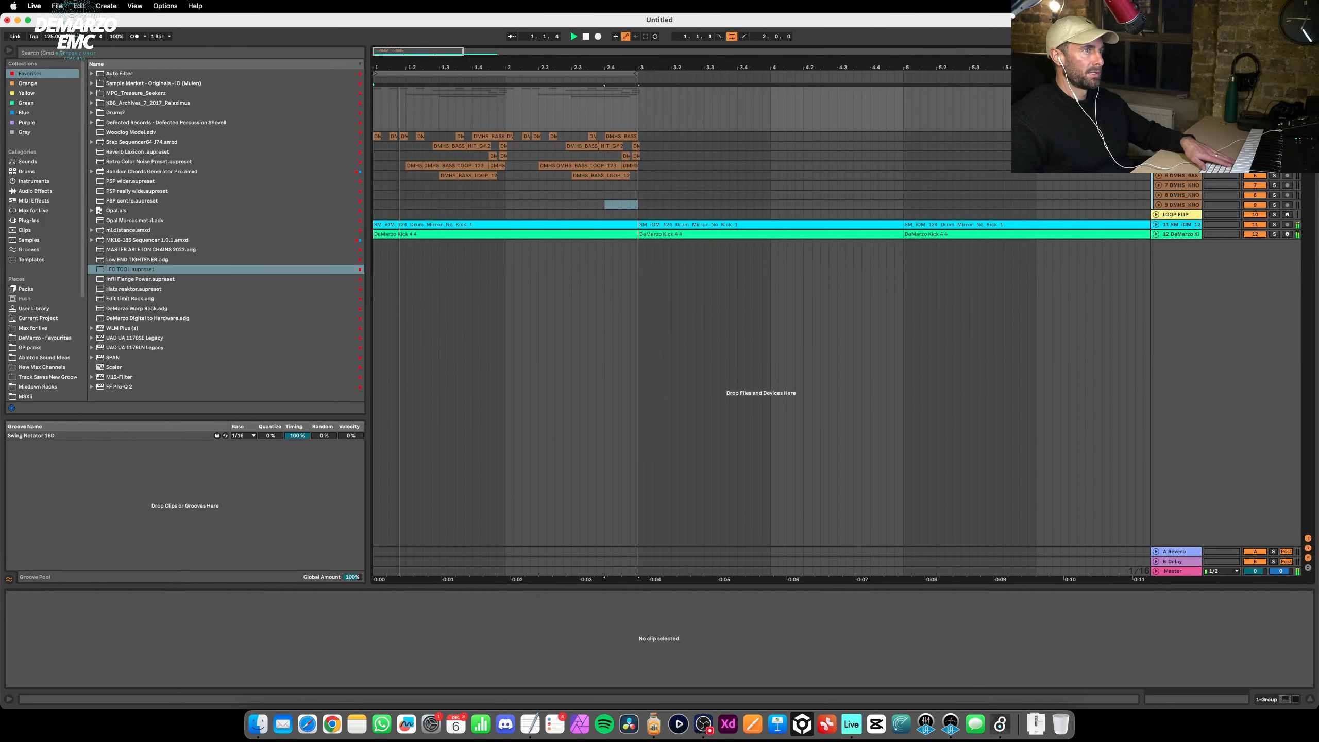
left_click(1195, 215)
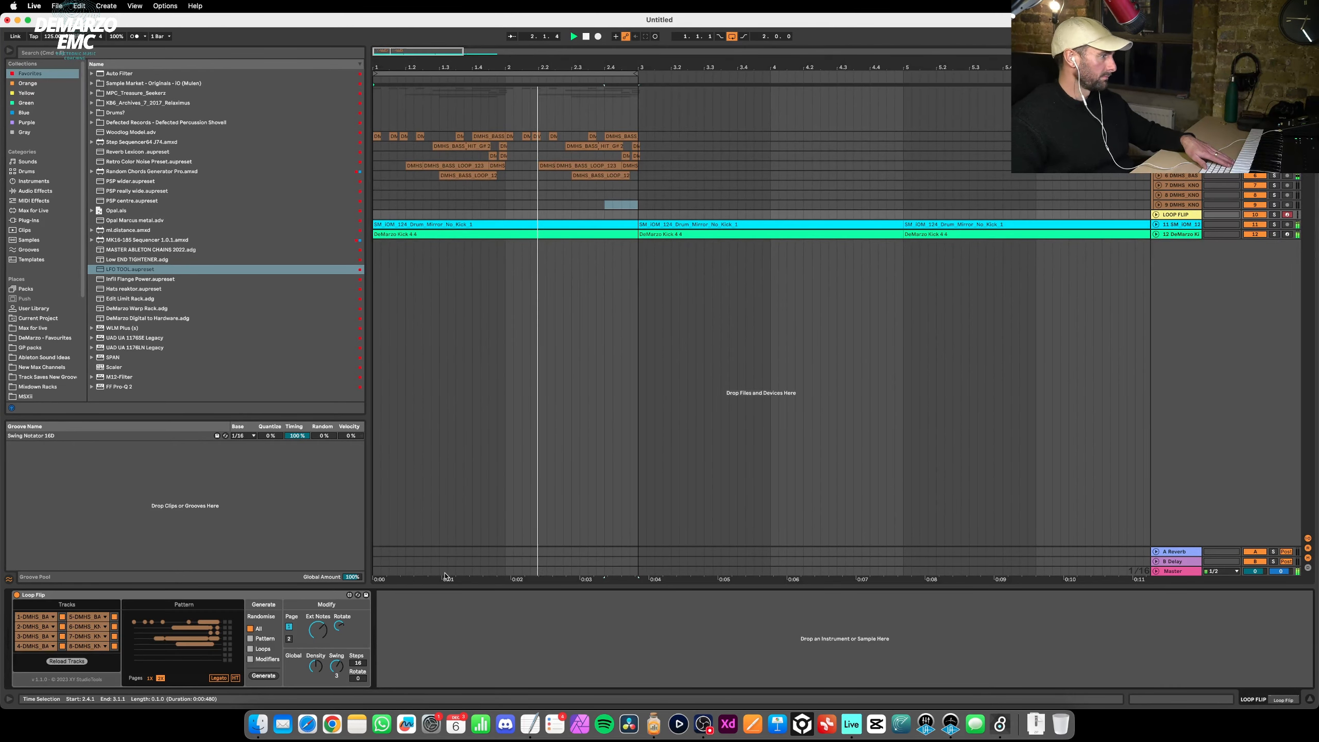
left_click(263, 676)
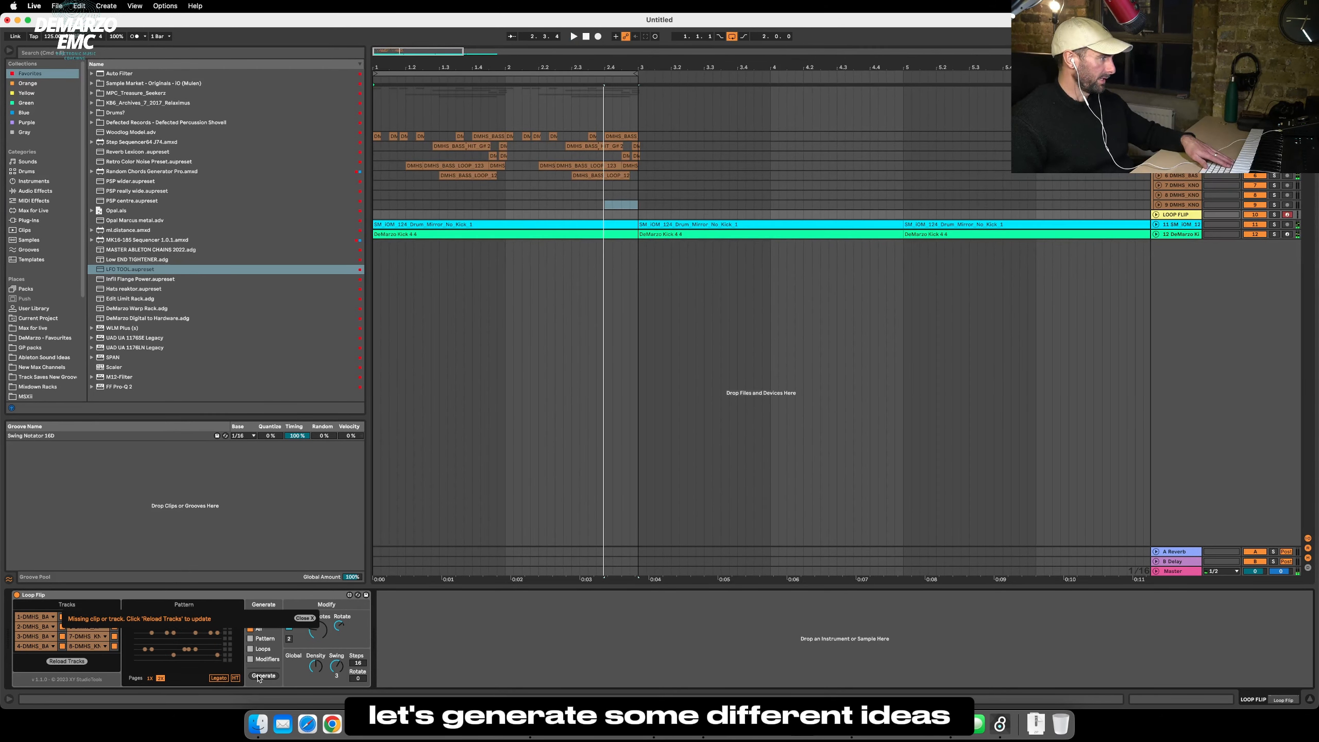
left_click(306, 618)
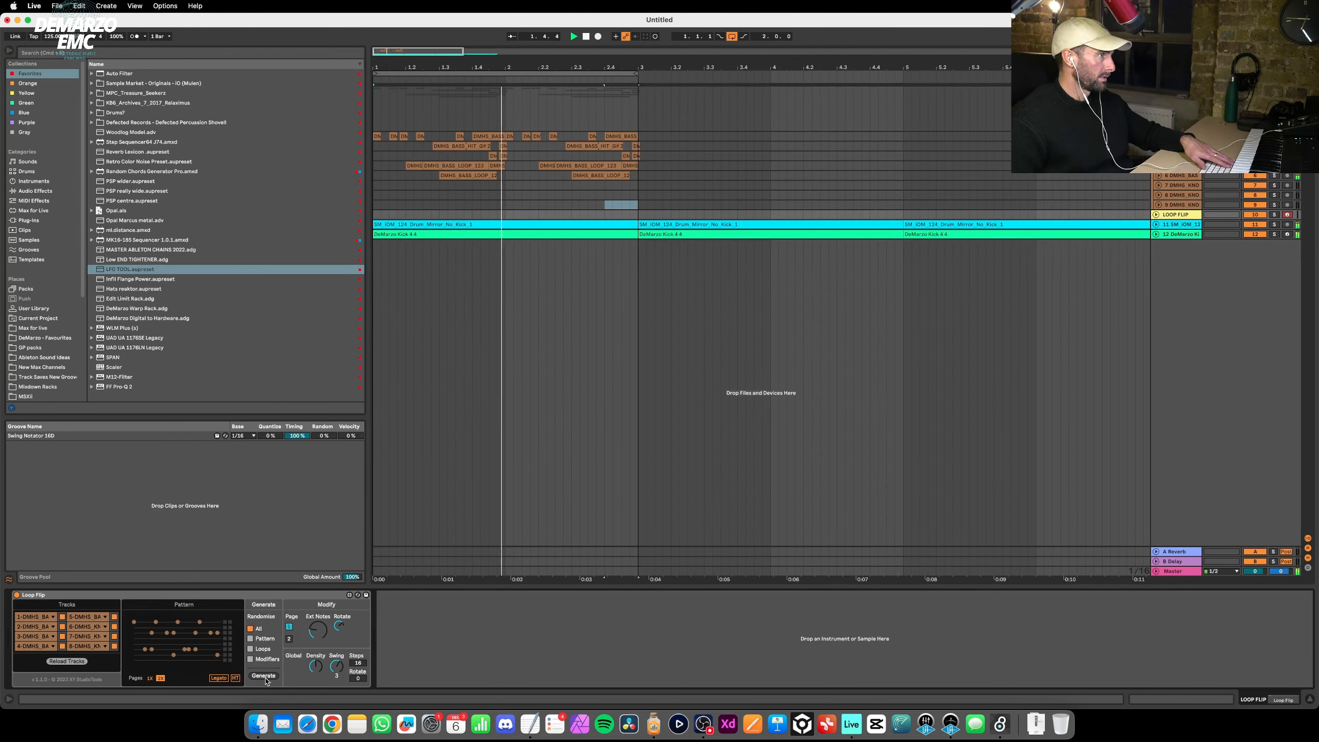
left_click(267, 676)
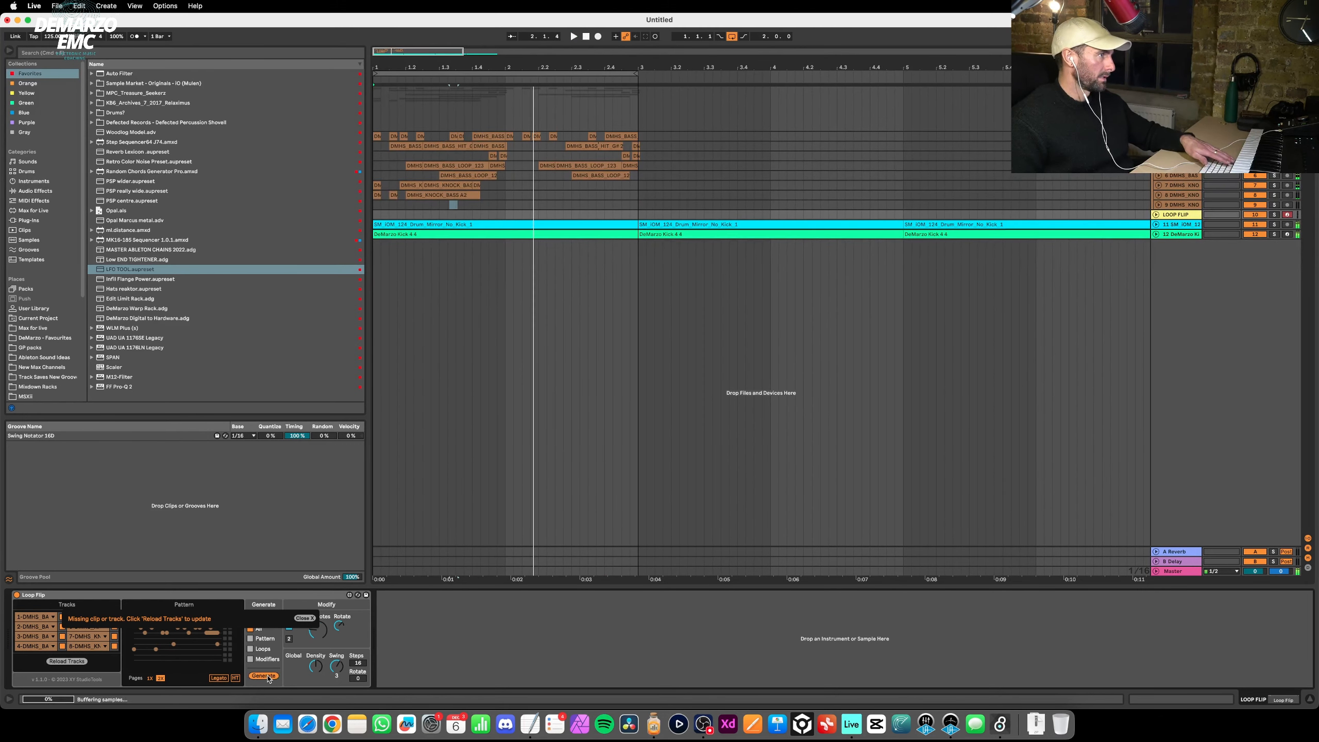
left_click(268, 677)
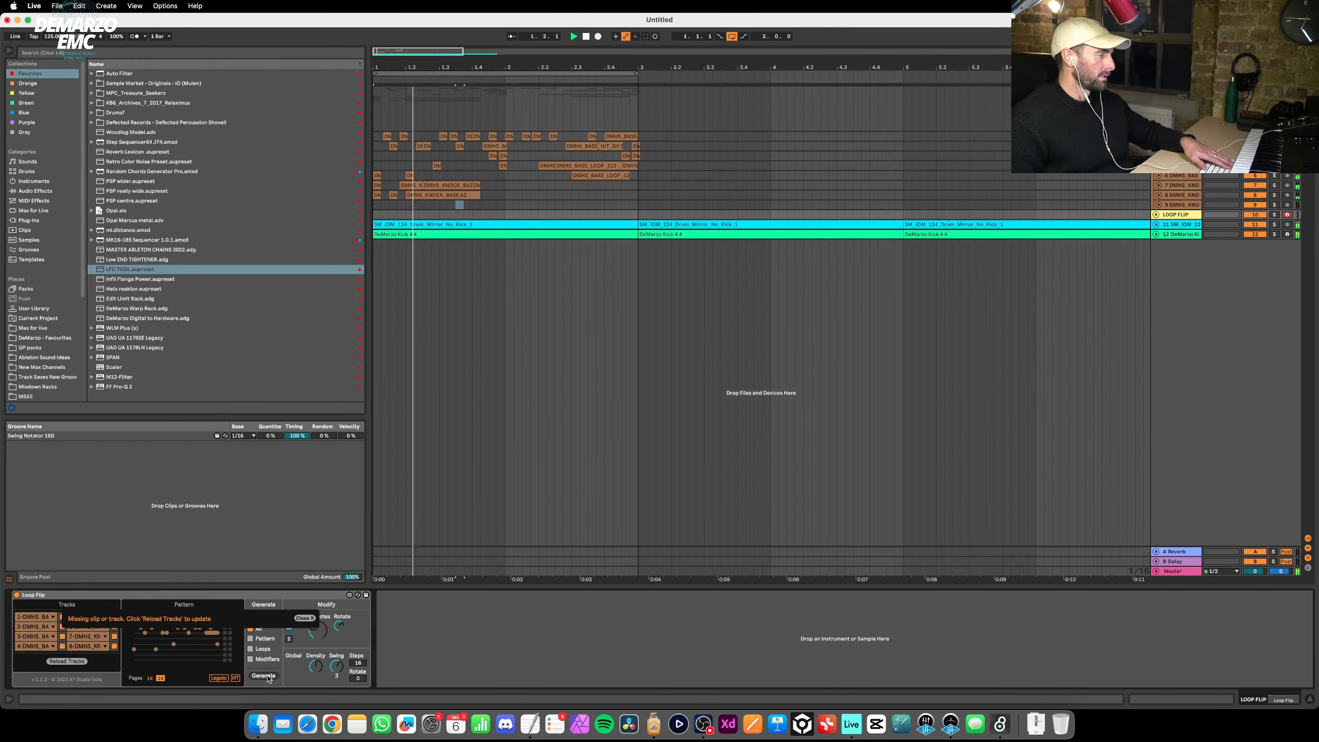
left_click(304, 618)
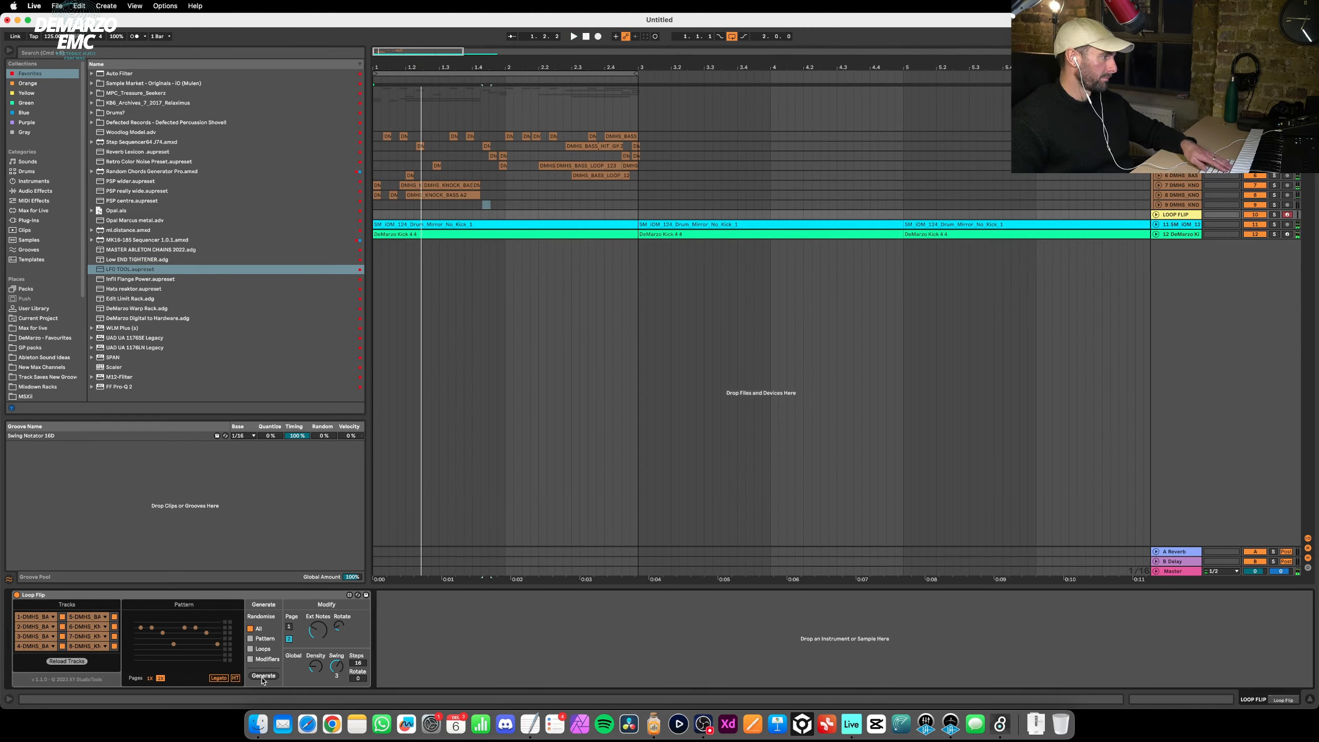
Set Loop Flip to randomise only the loops, check its pattern pages, and play the loop.
key("space")
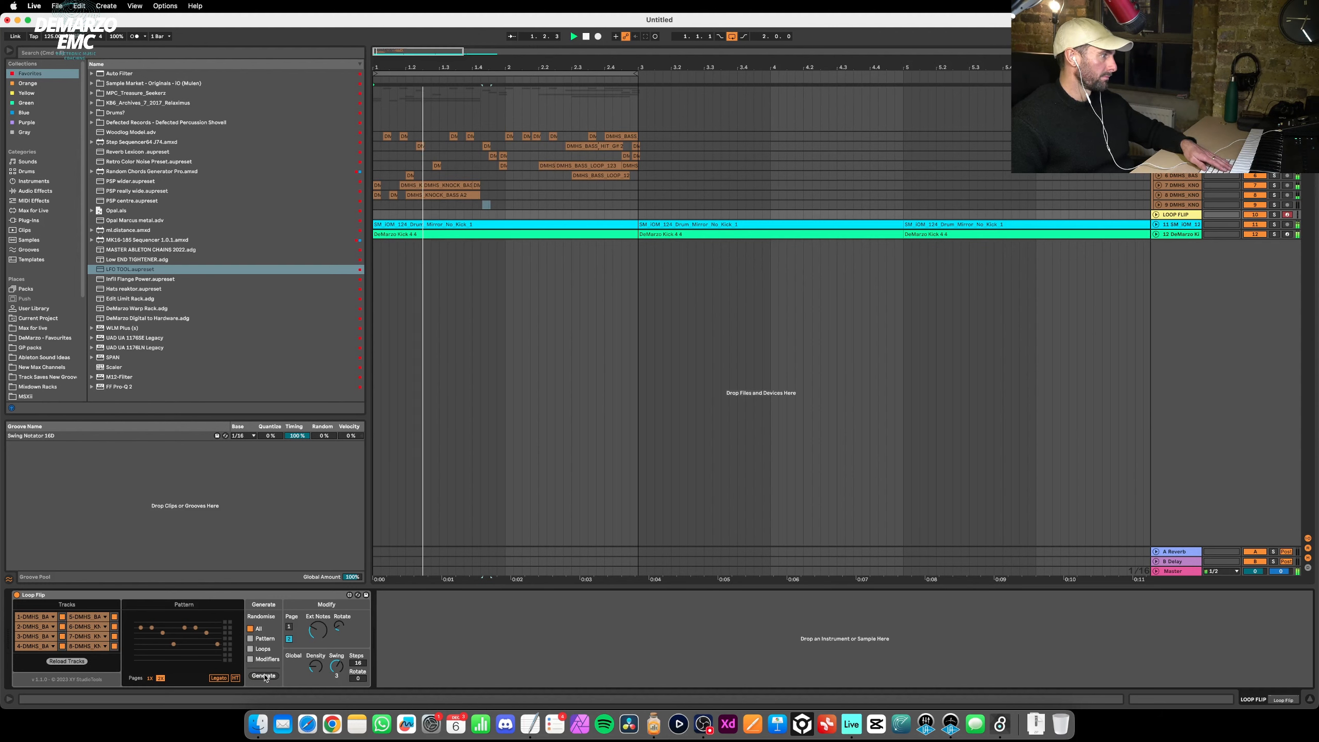
key("space")
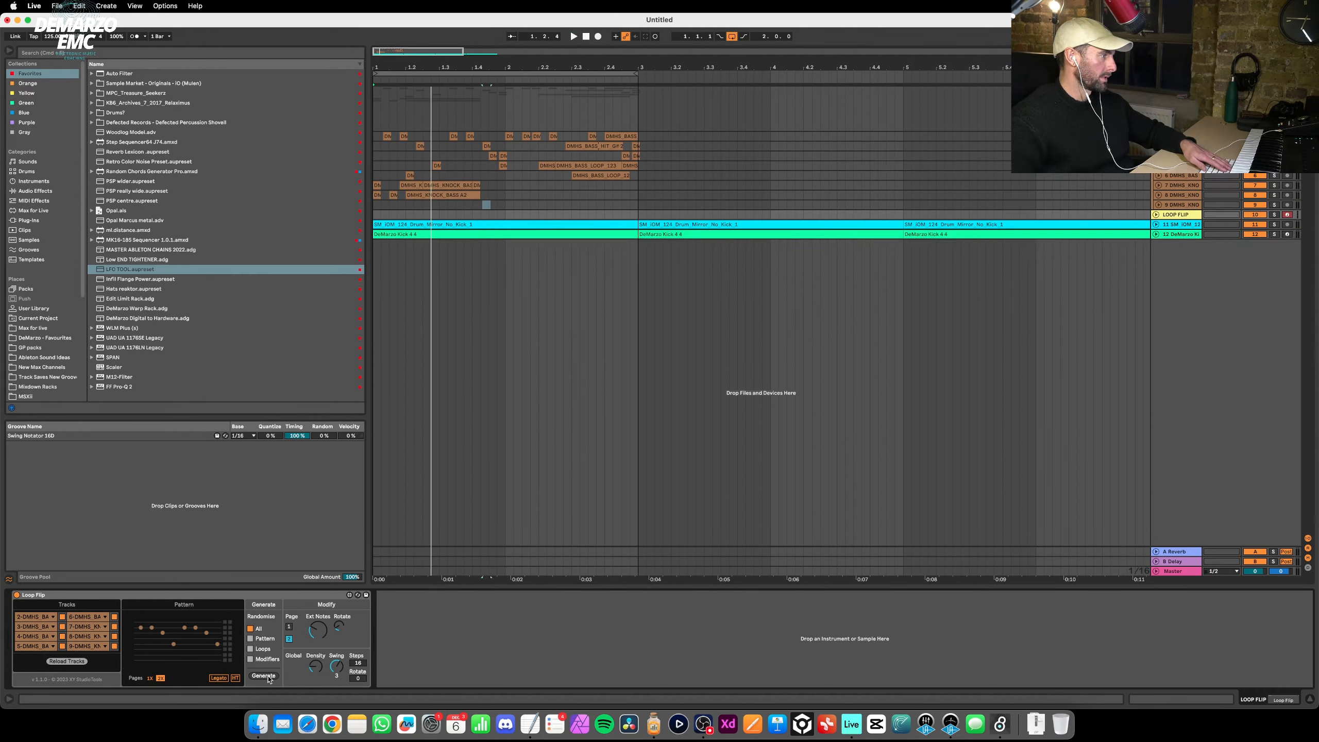
left_click(150, 679)
left_click(160, 679)
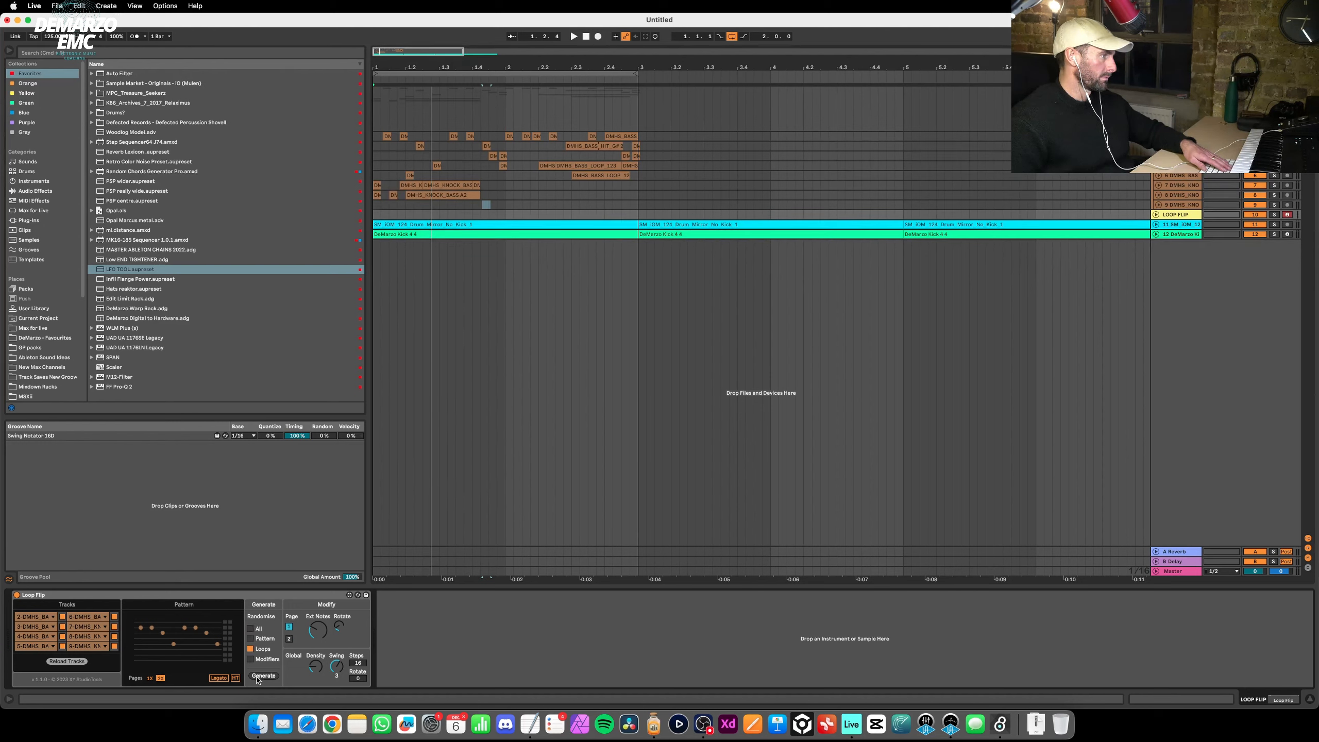
key("space")
key("space")
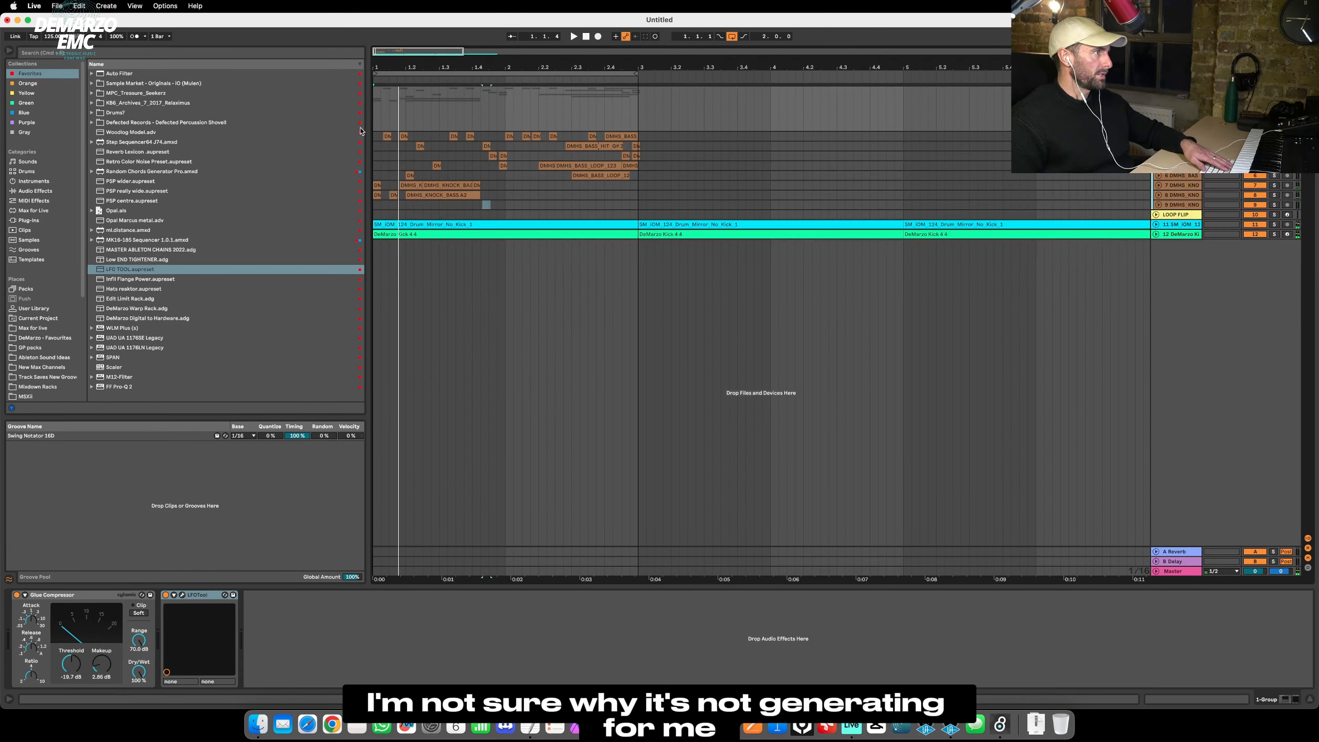
Select the looped section of the arrangement and try generating with Loop Flip again during playback.
left_click(439, 74)
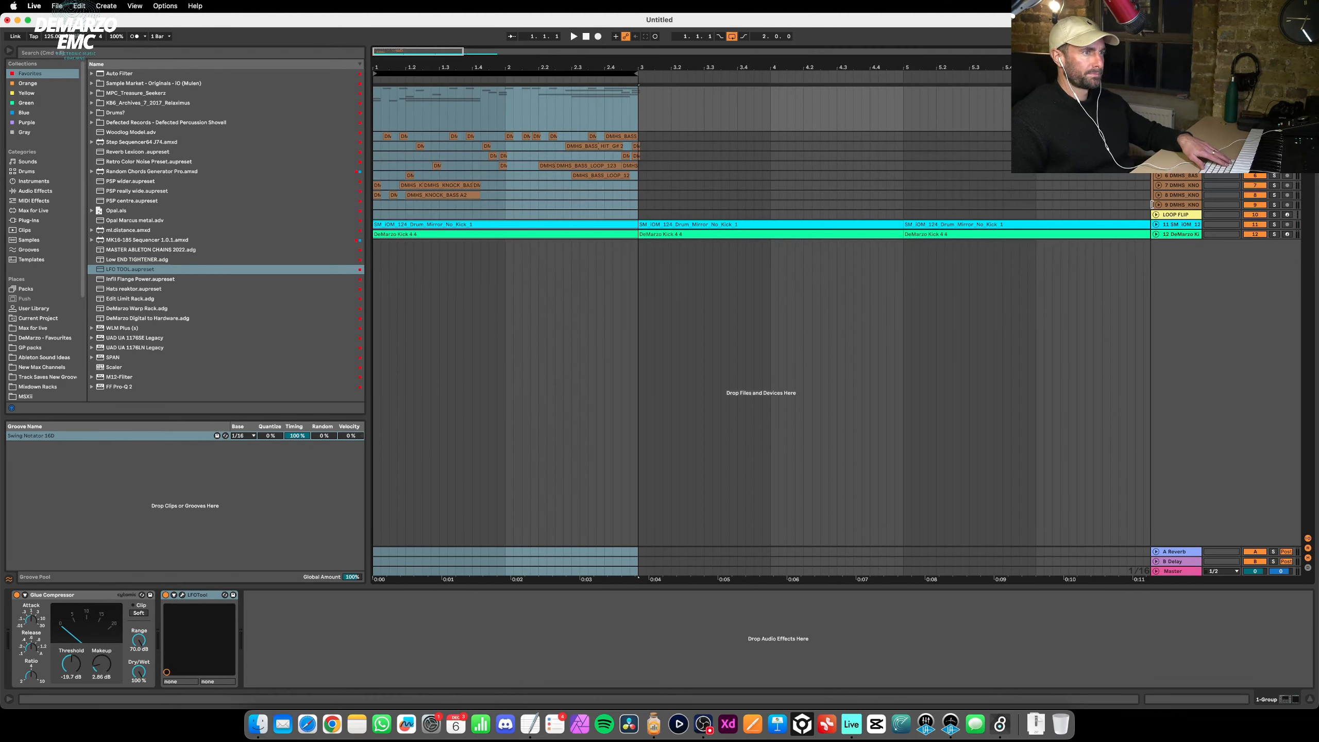
left_click(1188, 215)
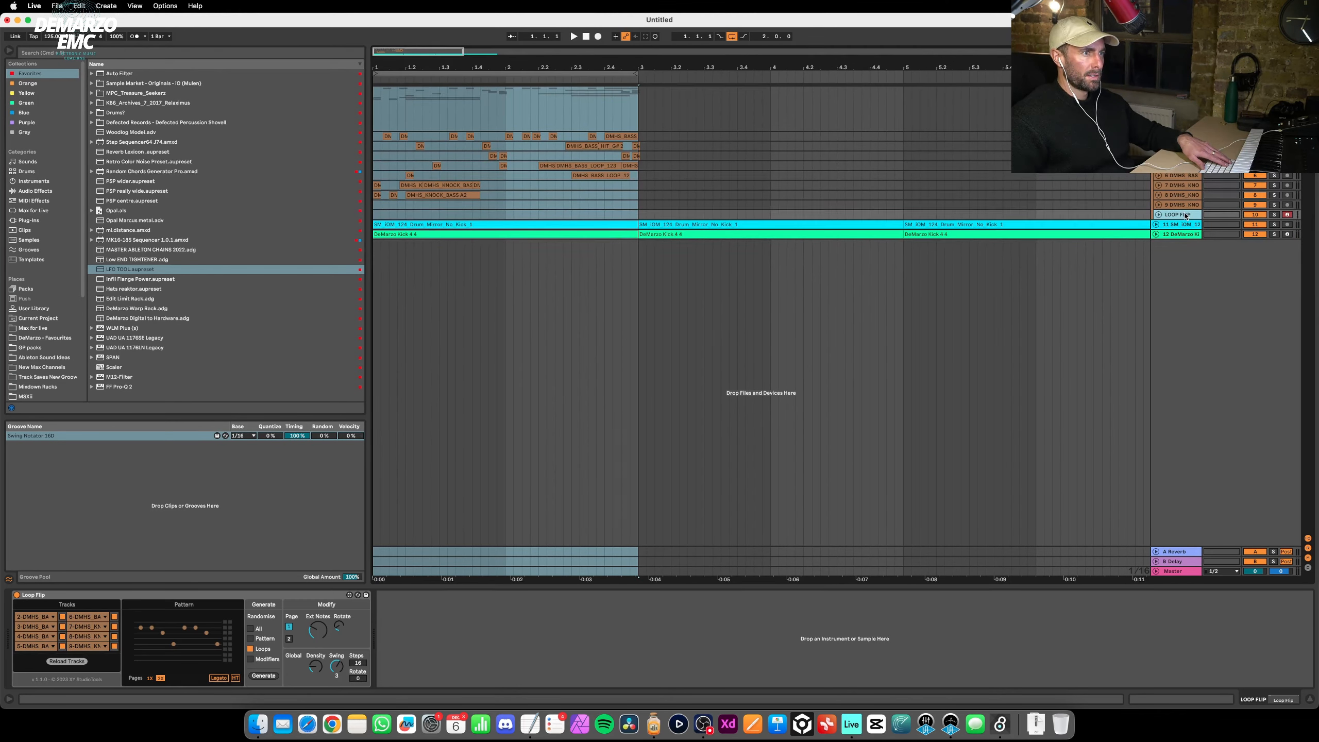
left_click(263, 676)
key("space")
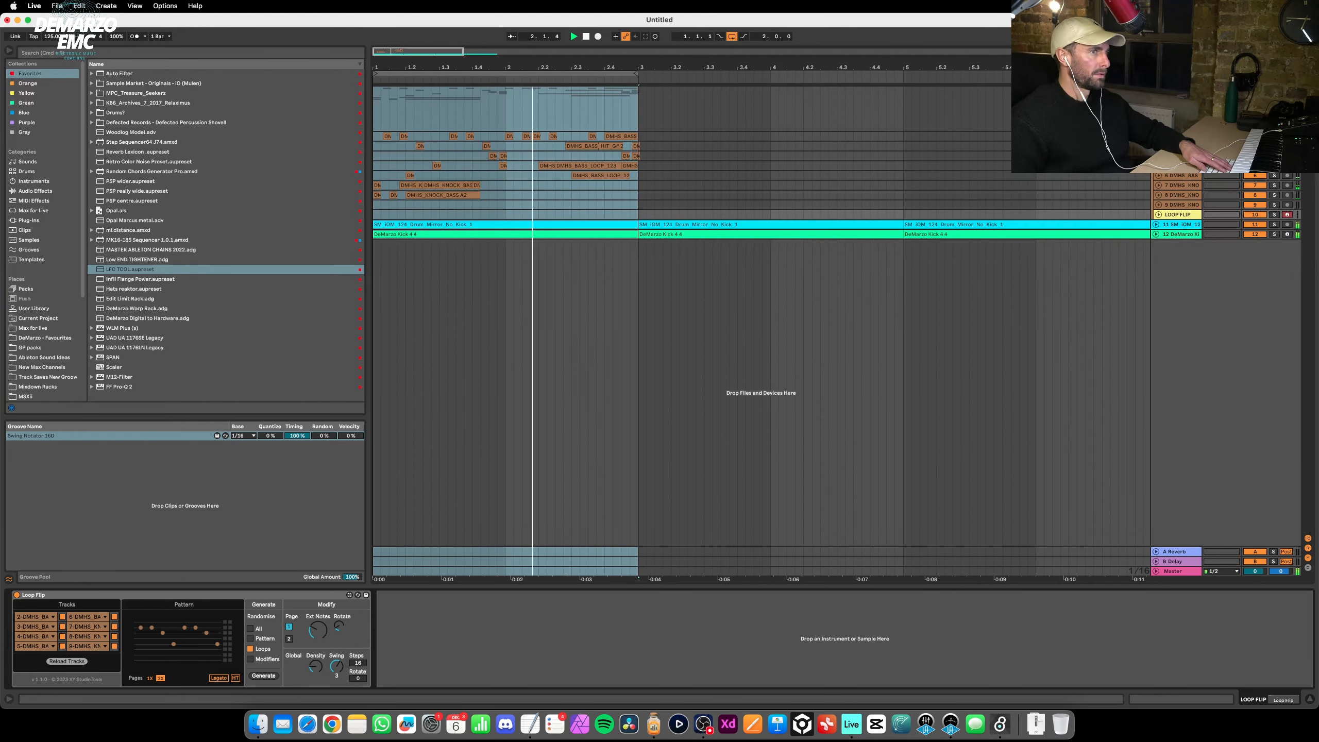
left_click(1180, 225)
left_click(1183, 215)
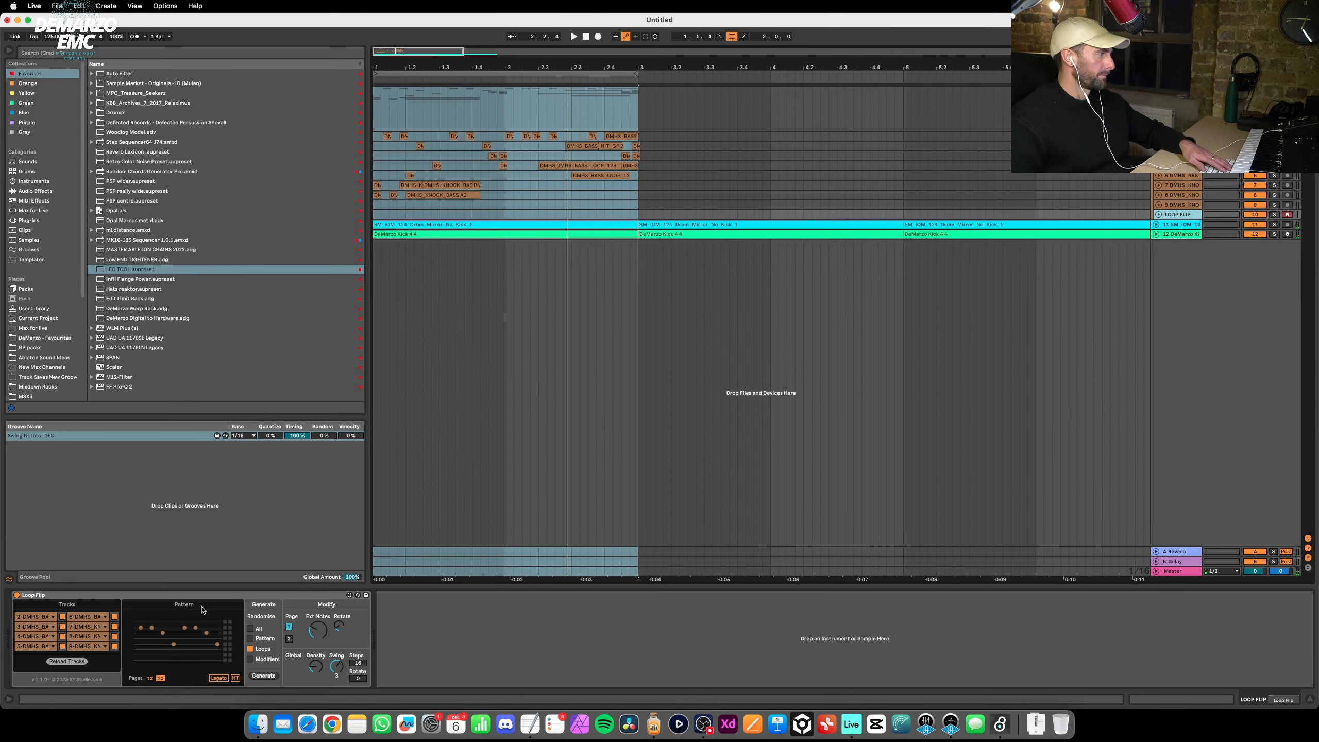
Replace Loop Flip on its track with a fresh copy from the Max for Live folder, then generate and play a new pattern.
left_click(179, 596)
key("Delete")
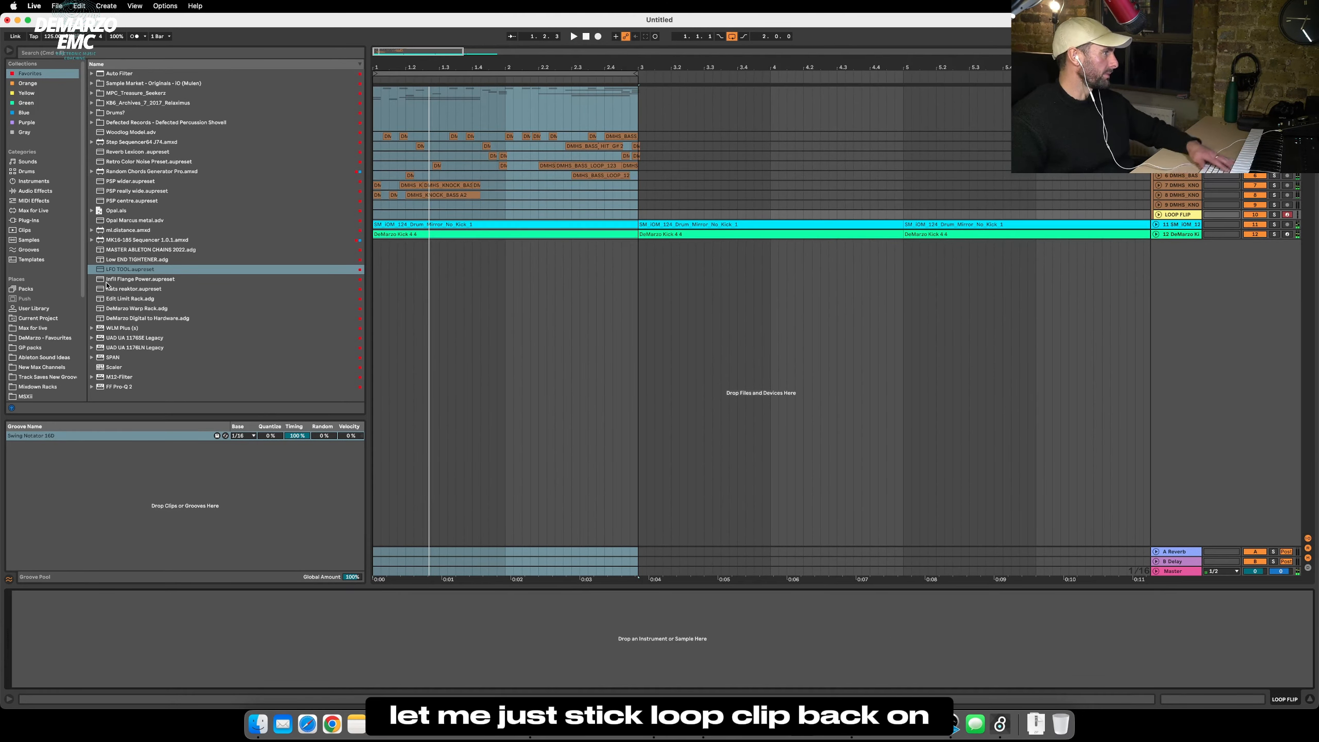
left_click(28, 328)
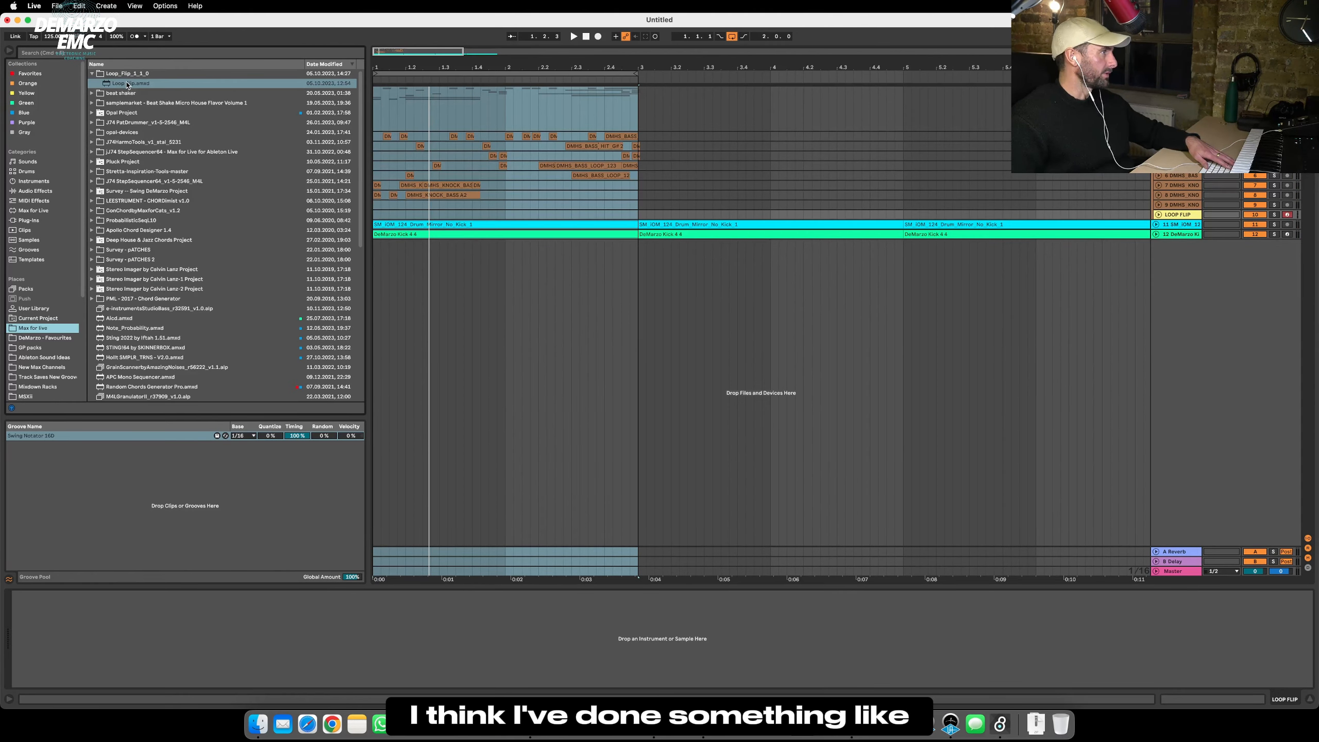
left_click_drag(128, 84, 1181, 215)
left_click(256, 677)
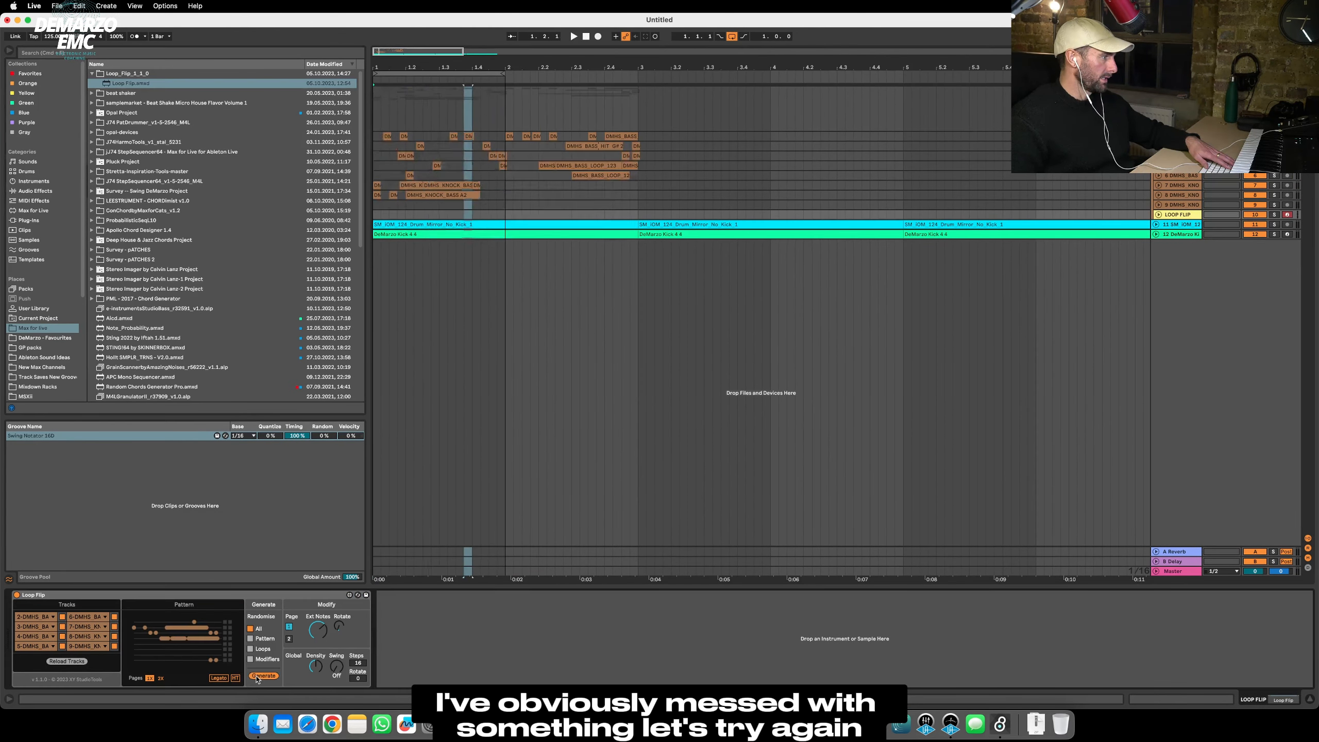
key("space")
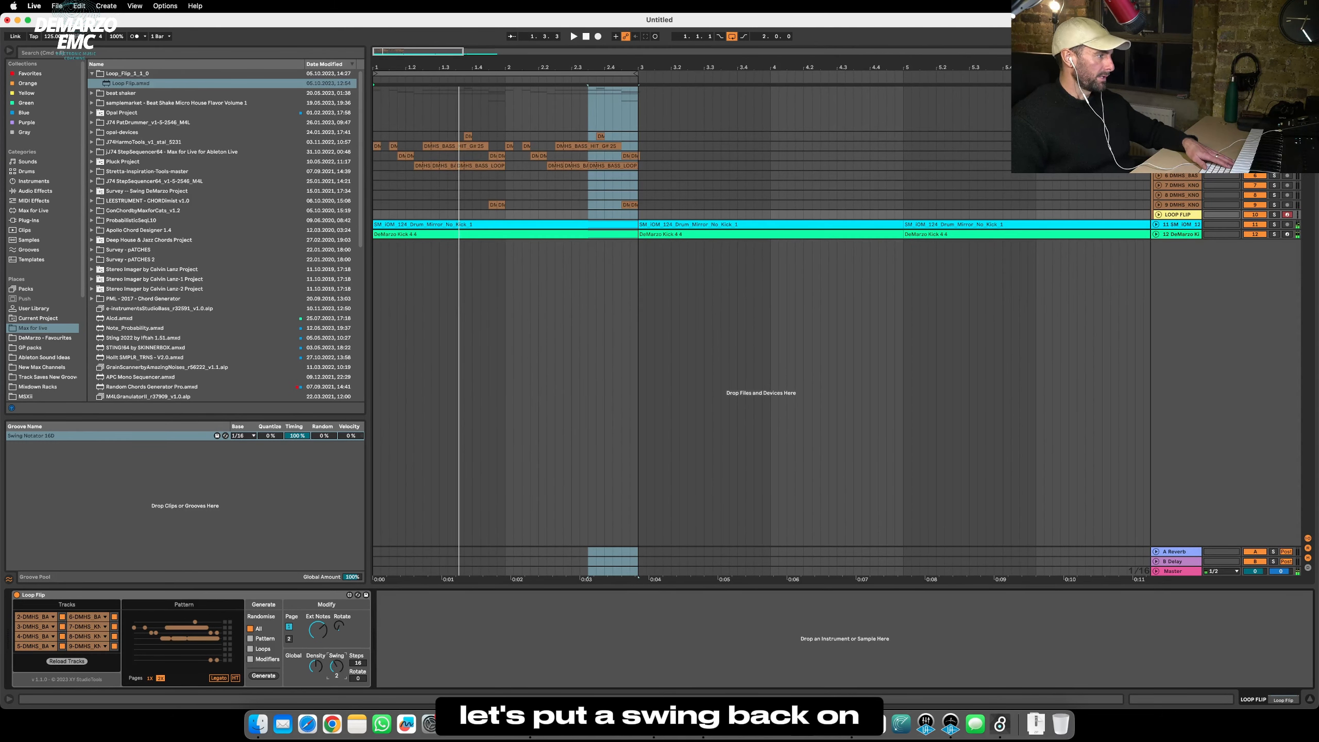
Set Loop Flip's global swing to 2 and generate several new bass patterns over the drums while the loop plays.
left_click_drag(337, 666, 336, 658)
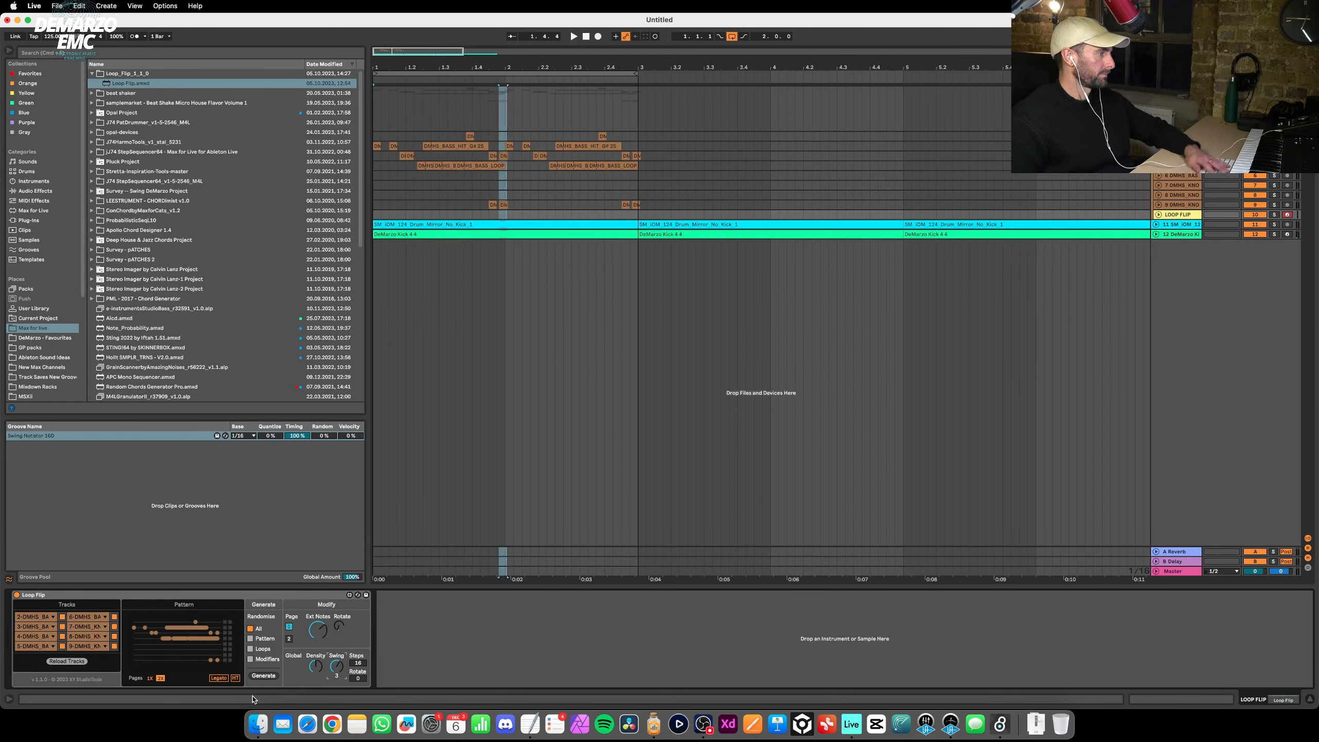
left_click(264, 676)
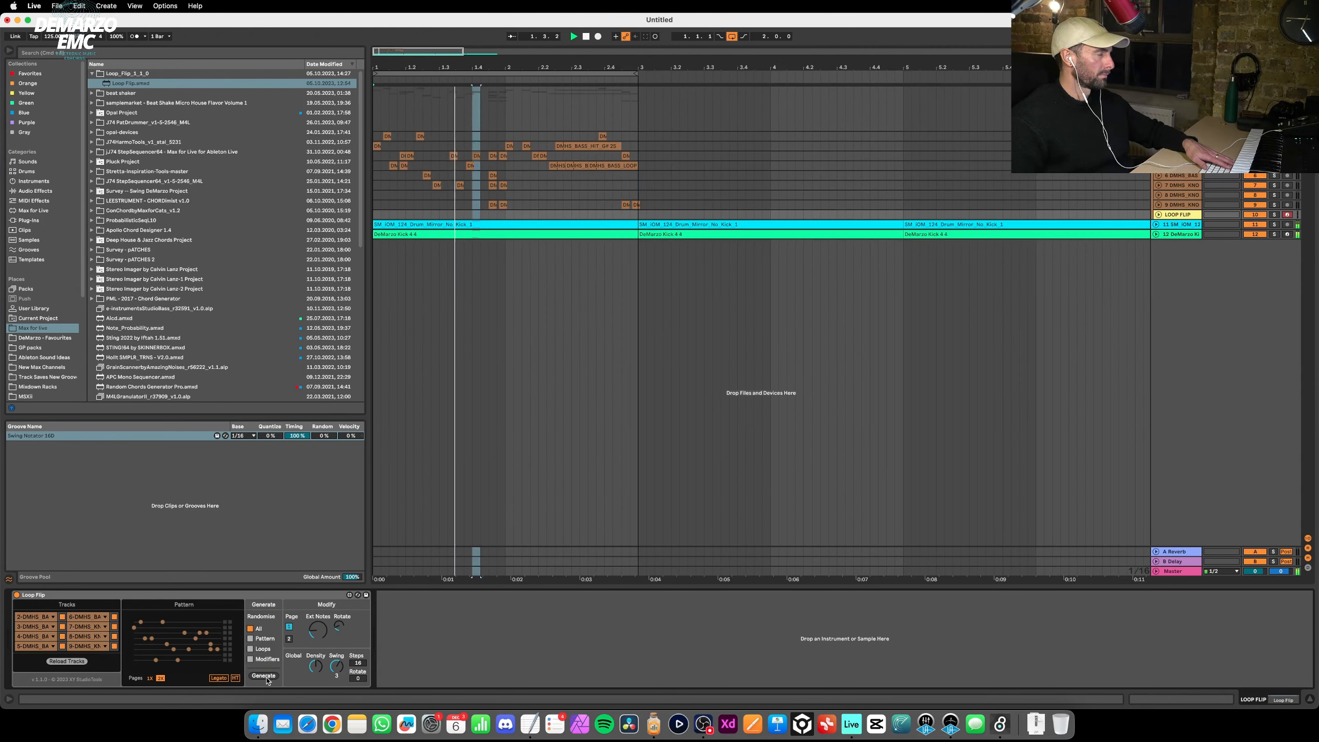
left_click(265, 675)
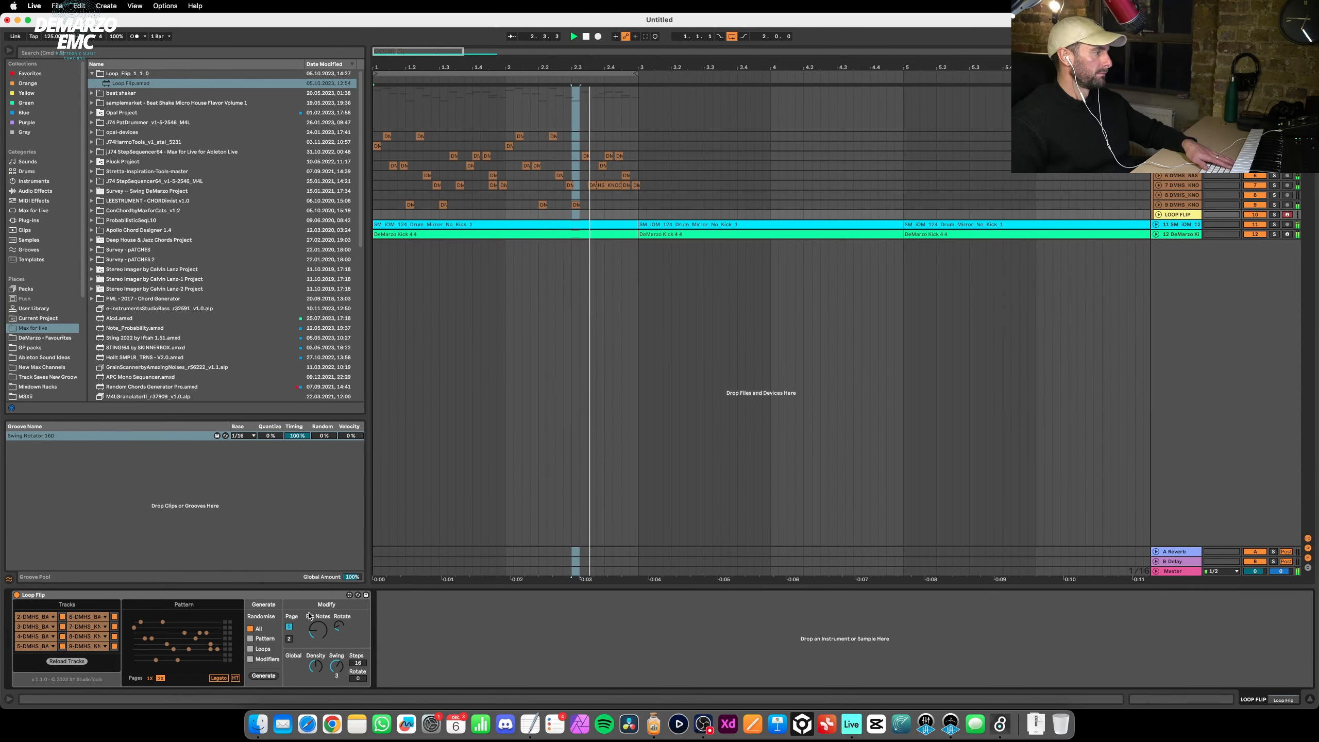
left_click(265, 676)
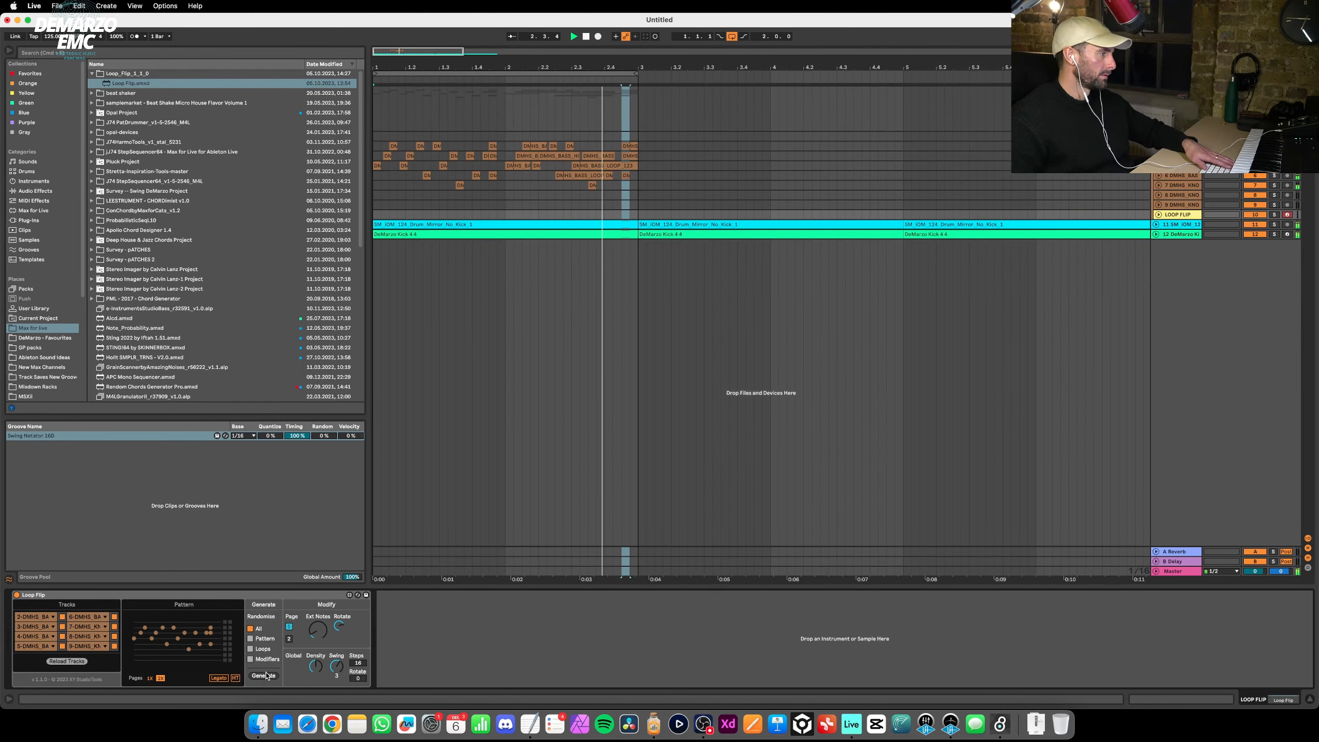
left_click(264, 675)
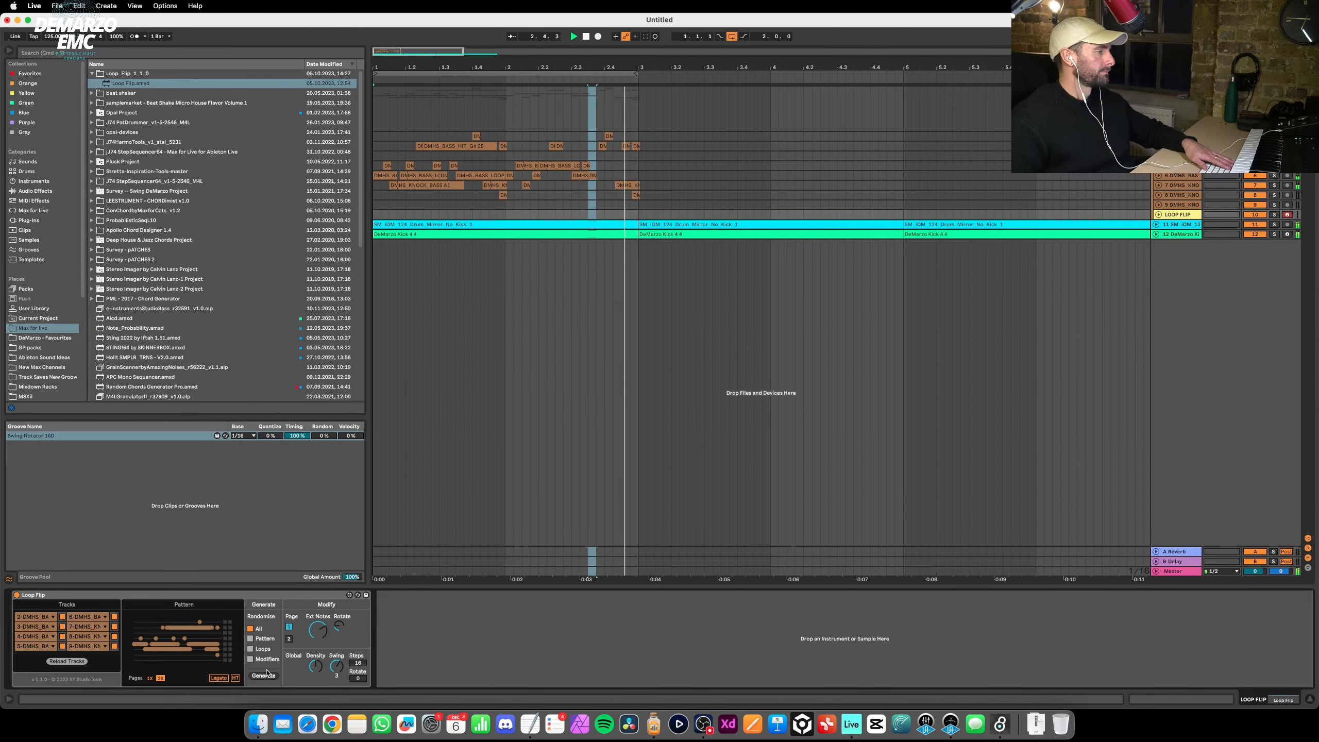
left_click(263, 675)
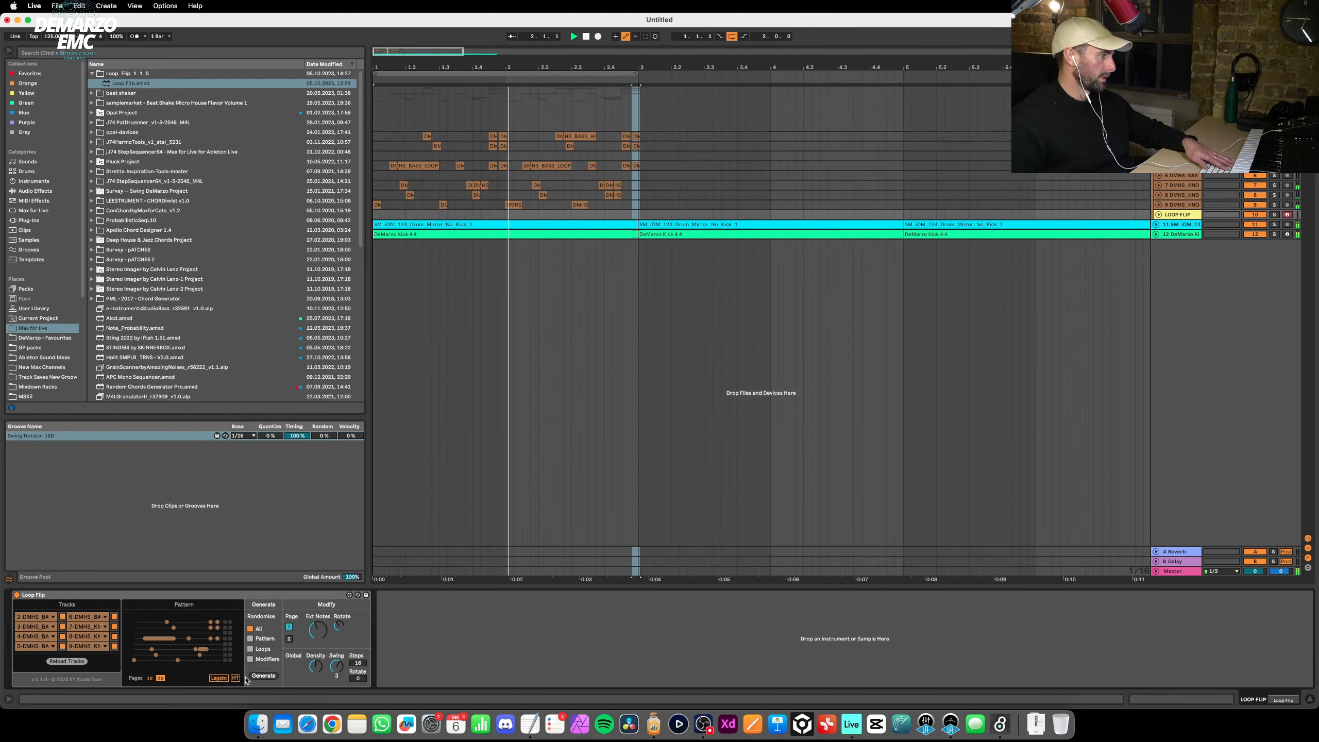
left_click(264, 676)
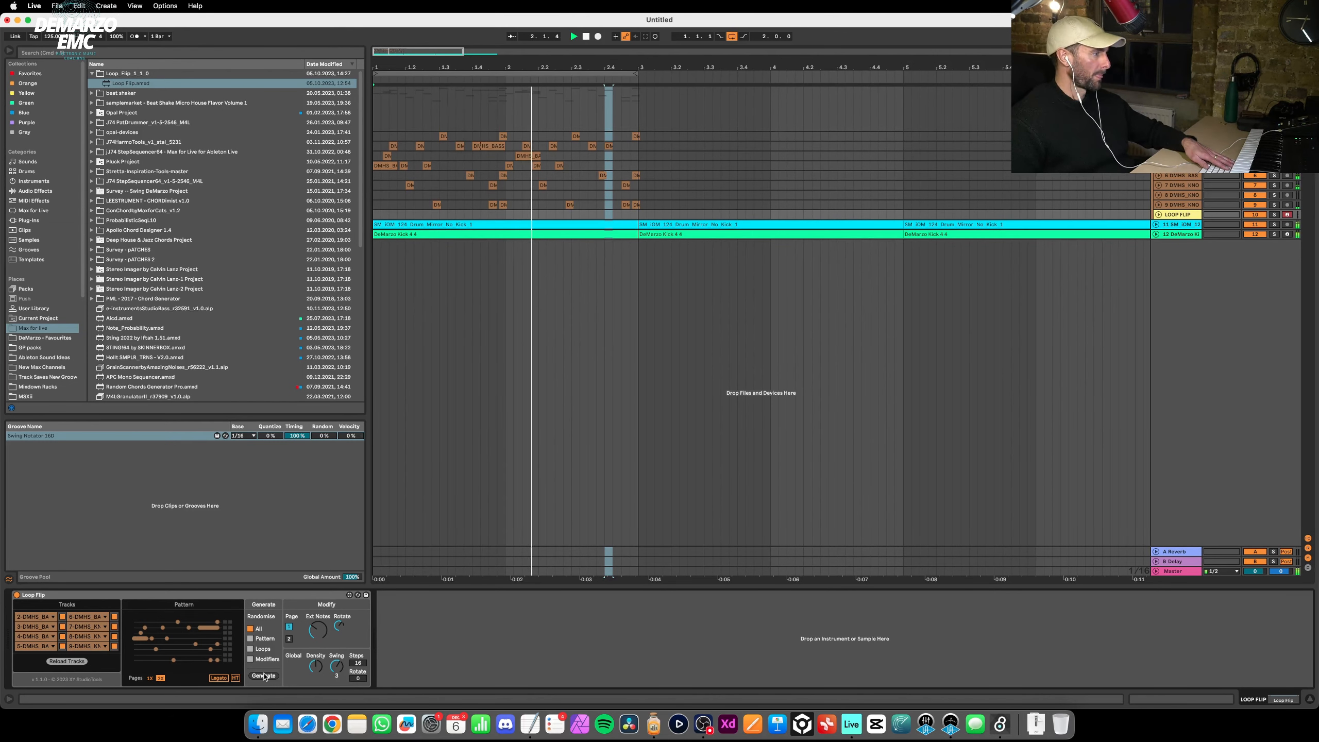
Lower Loop Flip's global density and play back the bass pattern.
left_click_drag(312, 670, 312, 681)
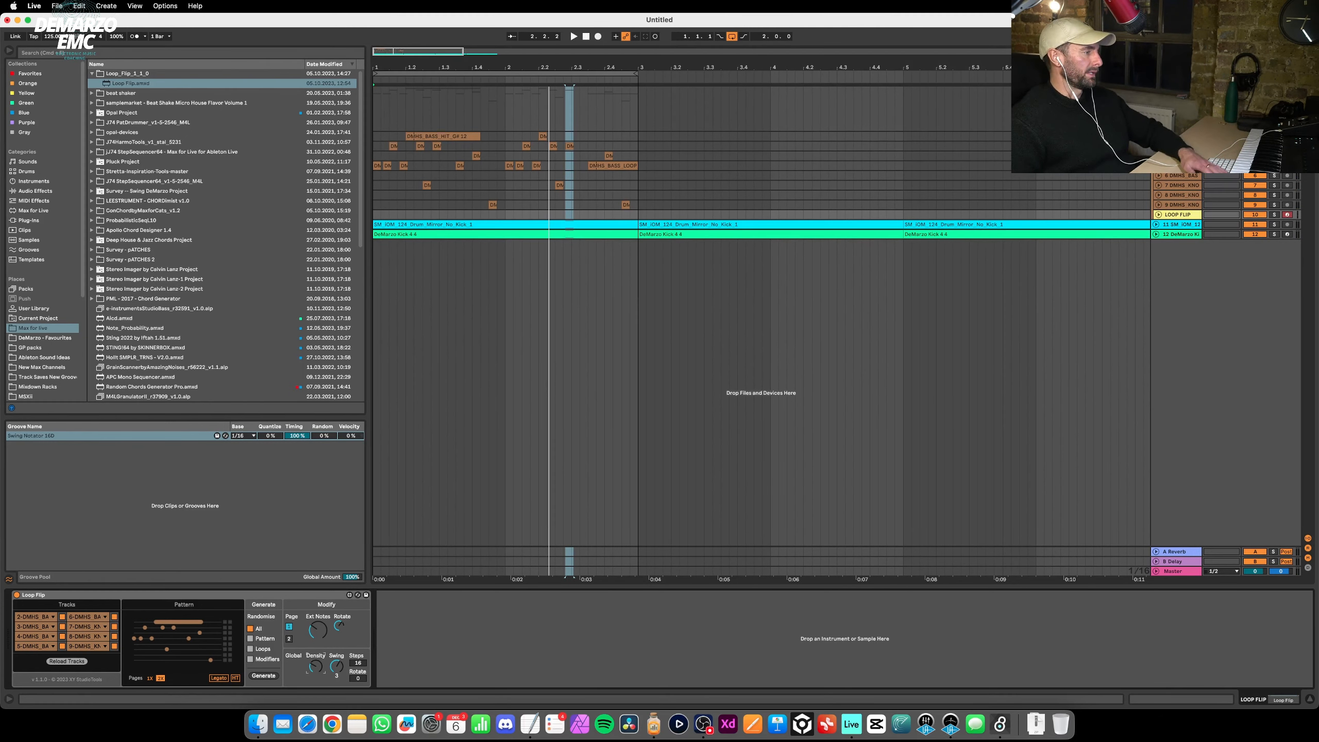
key("space")
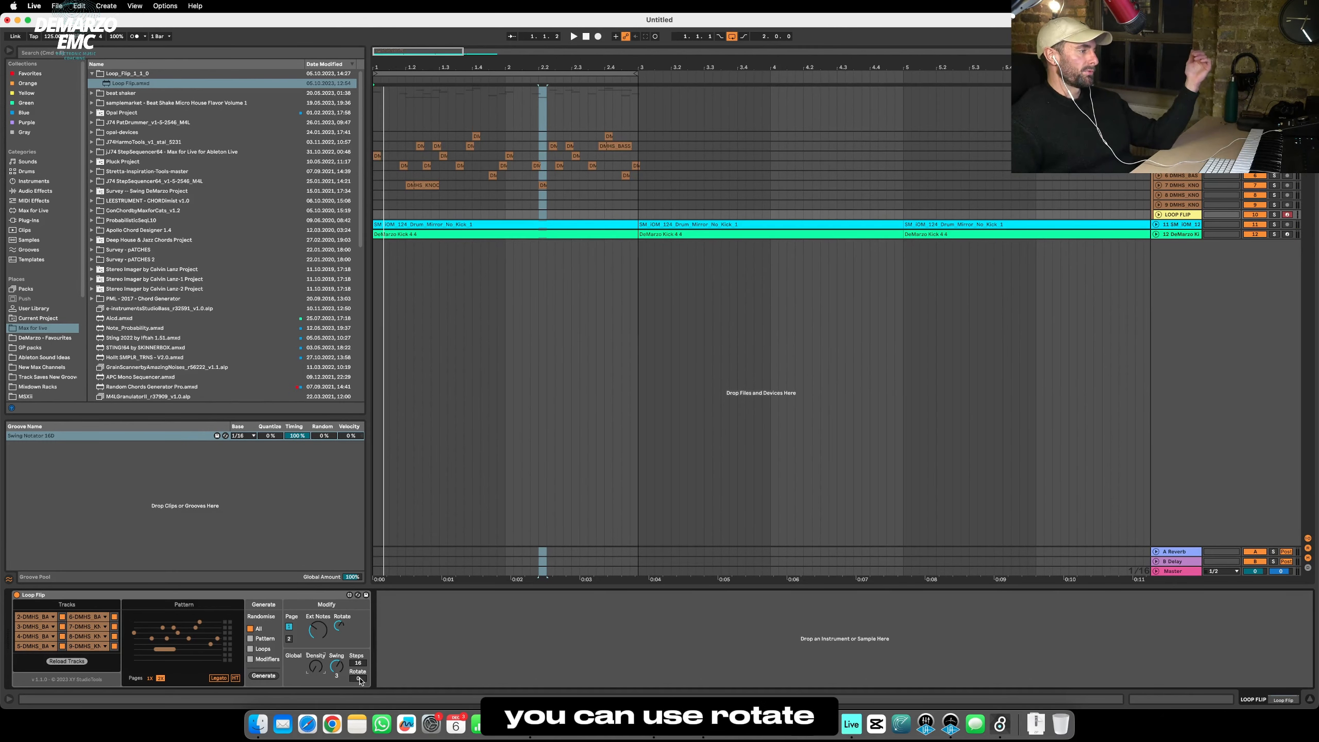
Shift the bass pattern with Loop Flip's global rotate, then generate several new patterns with all parameters randomised during playback.
left_click_drag(360, 678, 360, 663)
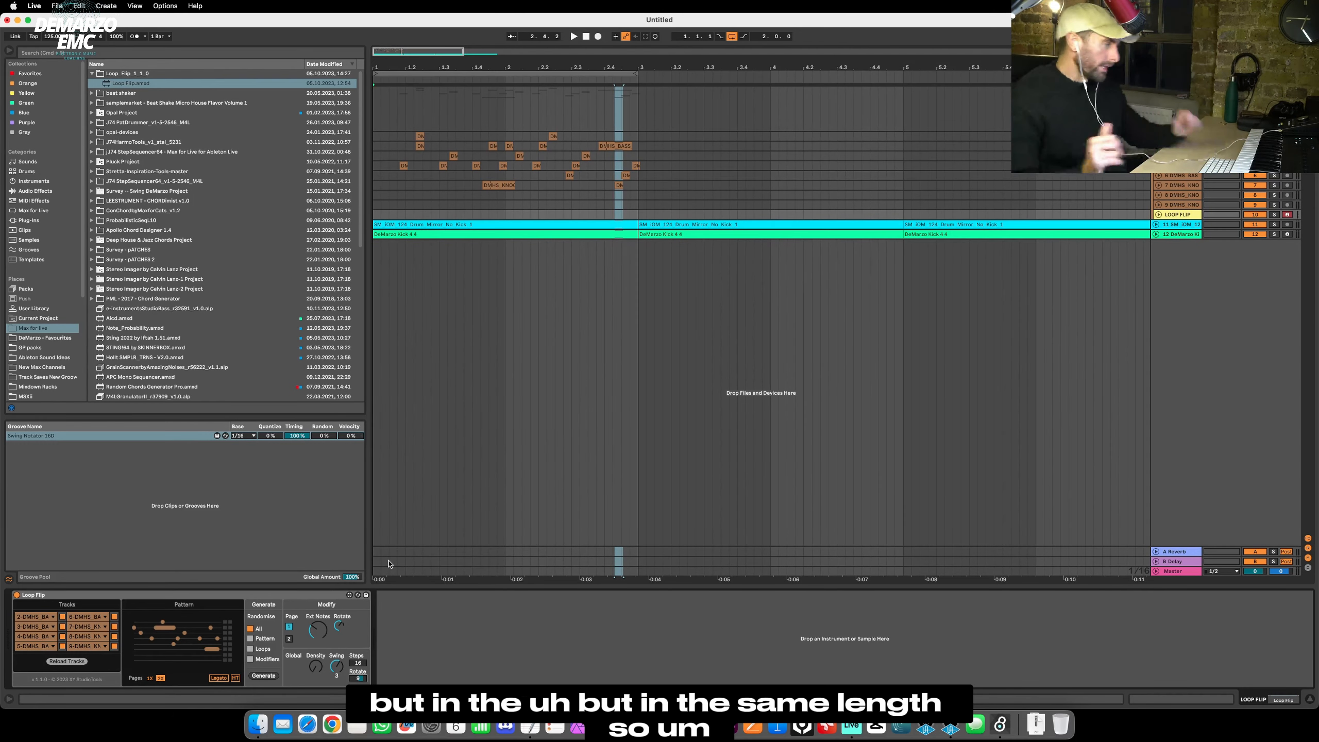
key("space")
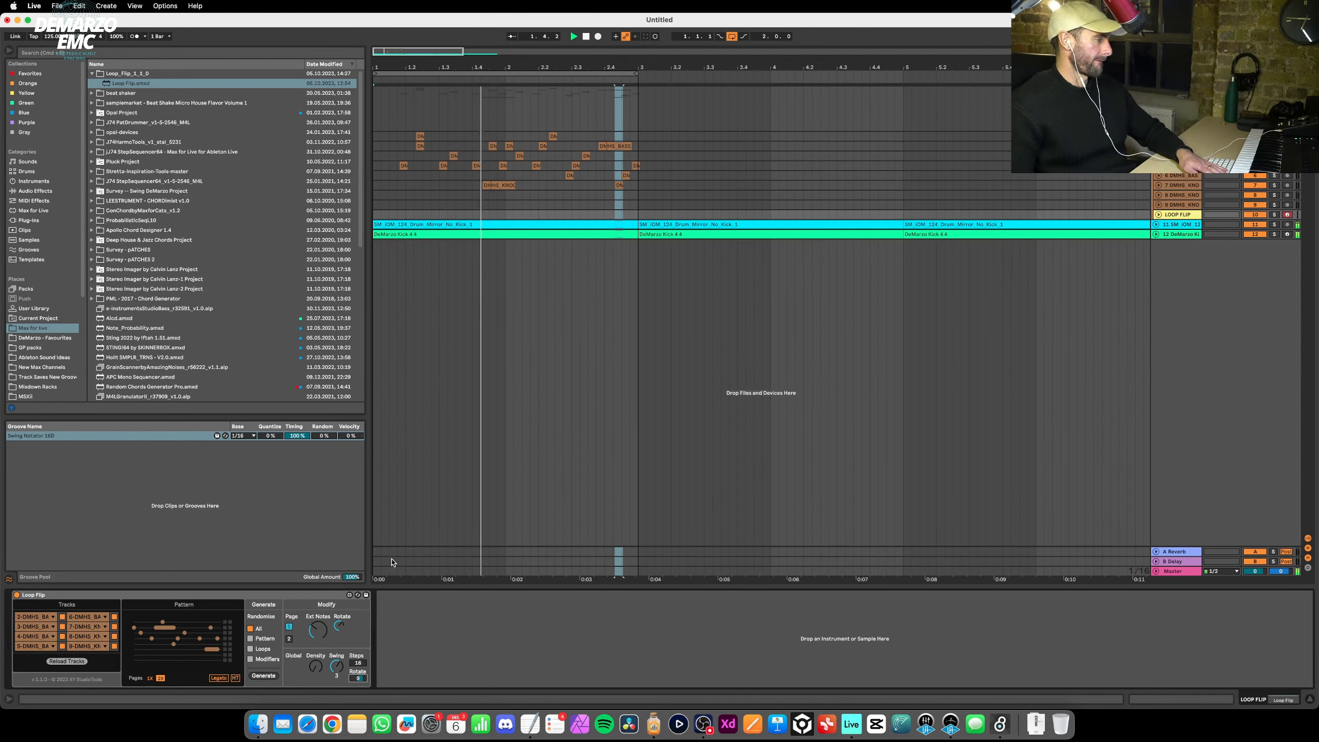
left_click(268, 677)
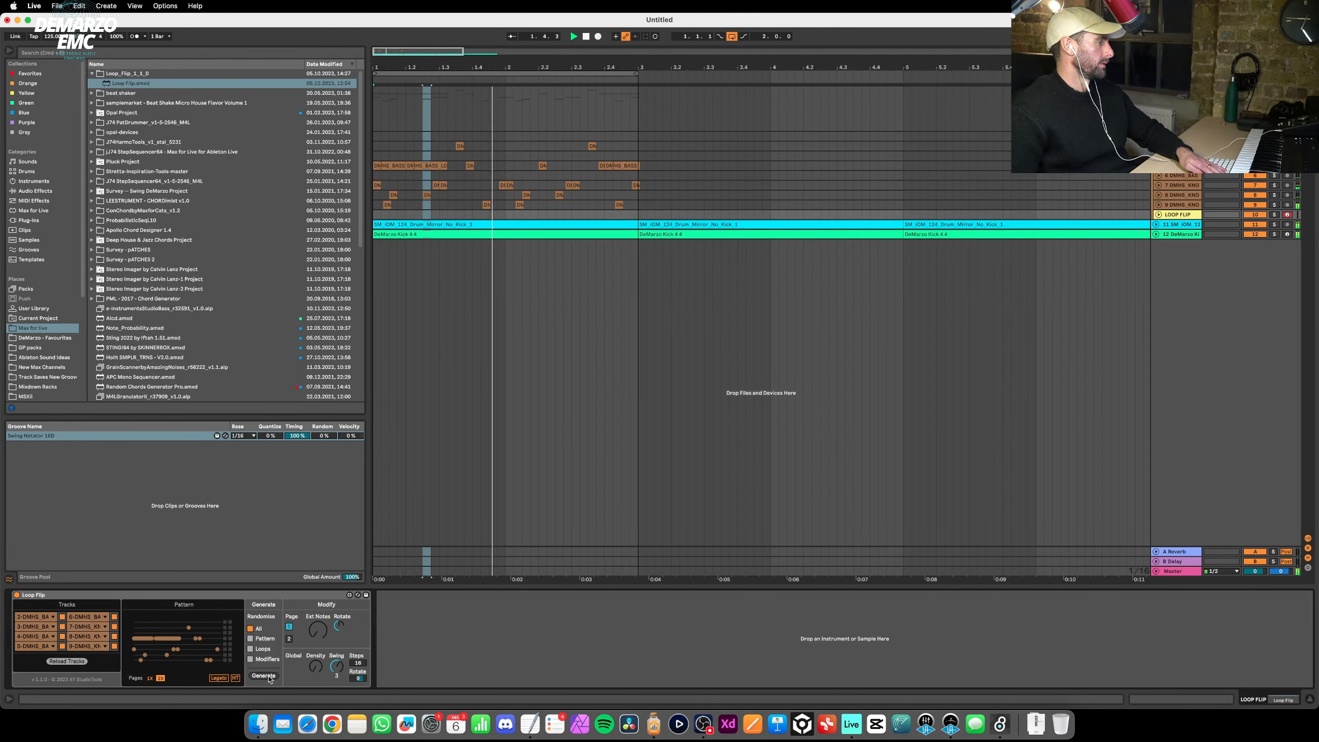
left_click(268, 677)
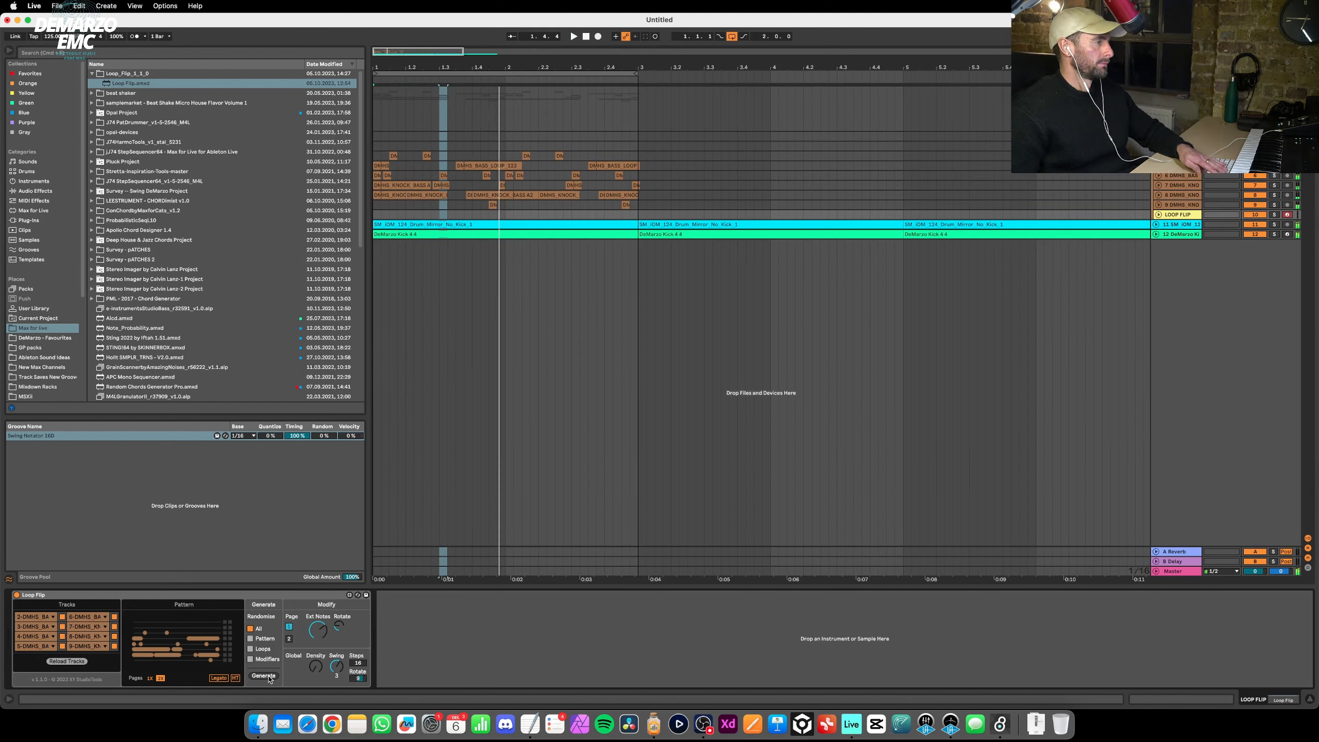
left_click(268, 676)
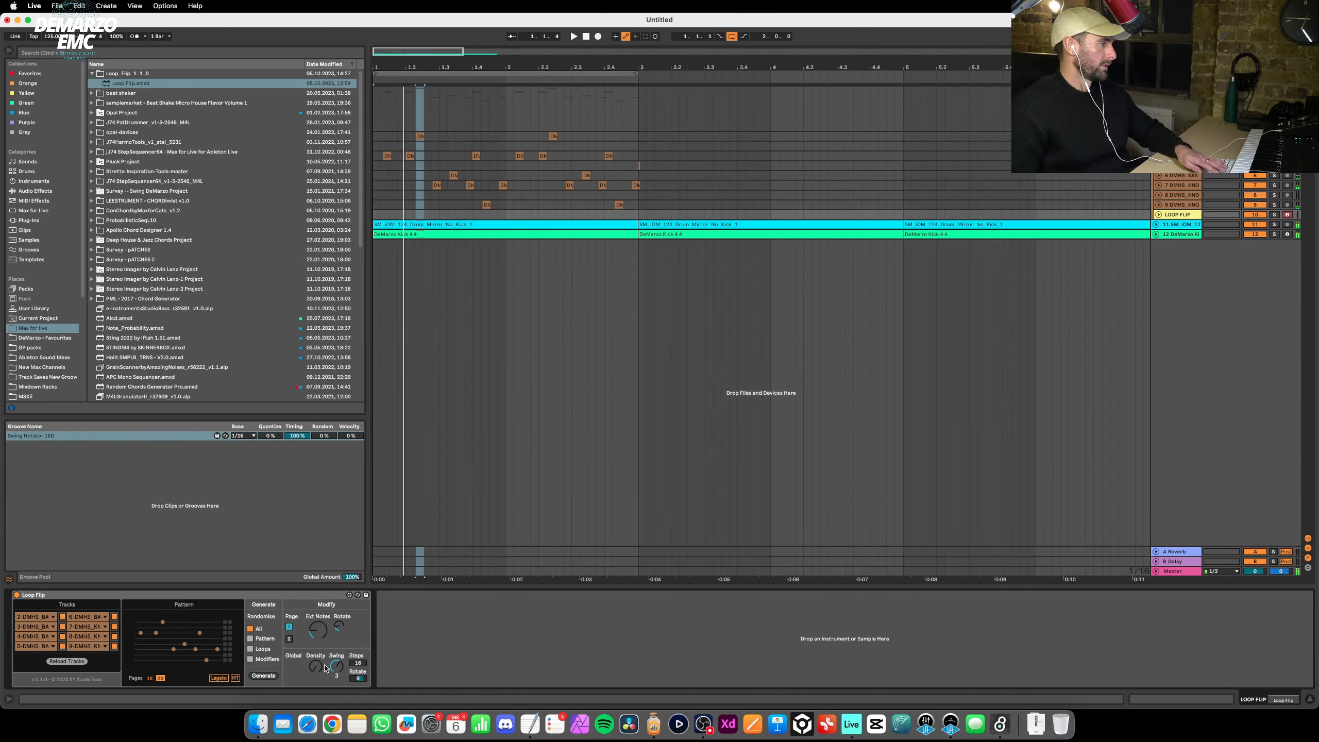
left_click(268, 676)
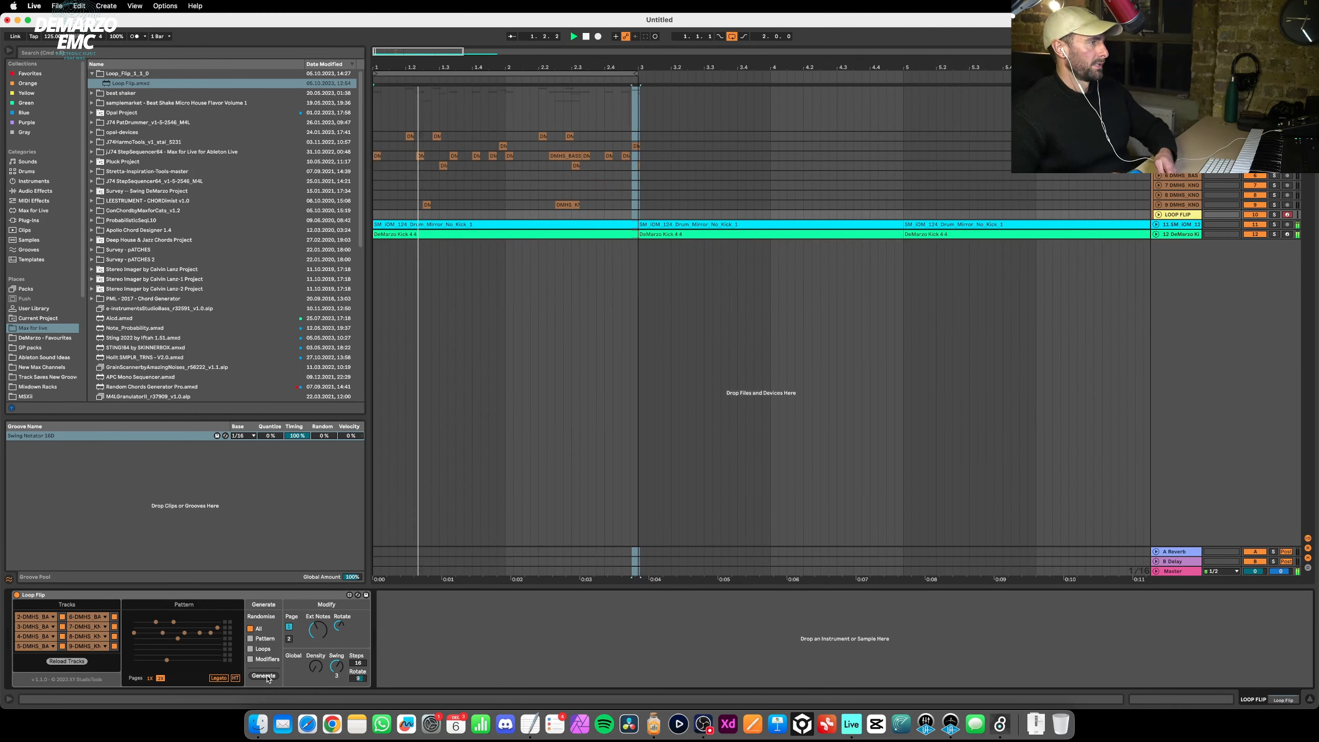
left_click(270, 676)
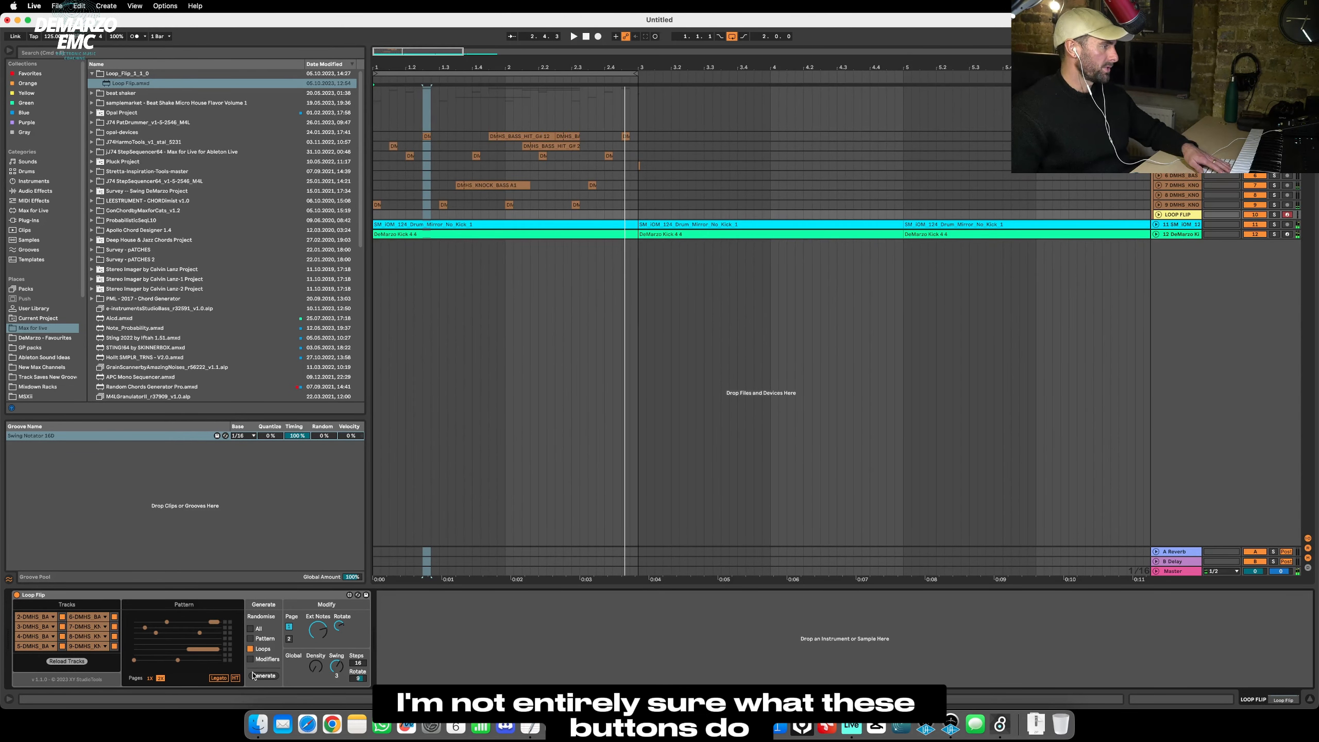
Limit Loop Flip's randomisation to Loops and generate several bass patterns over the playing drums.
left_click(254, 675)
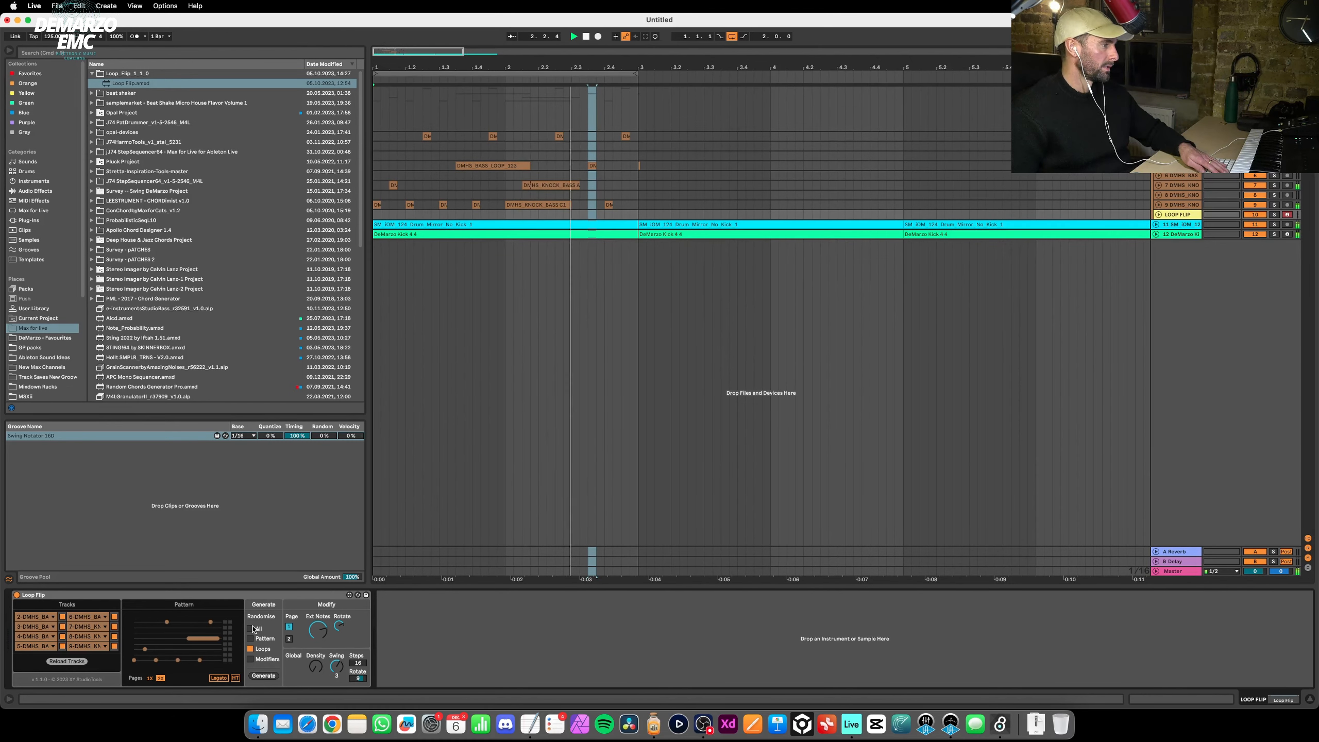
left_click(256, 675)
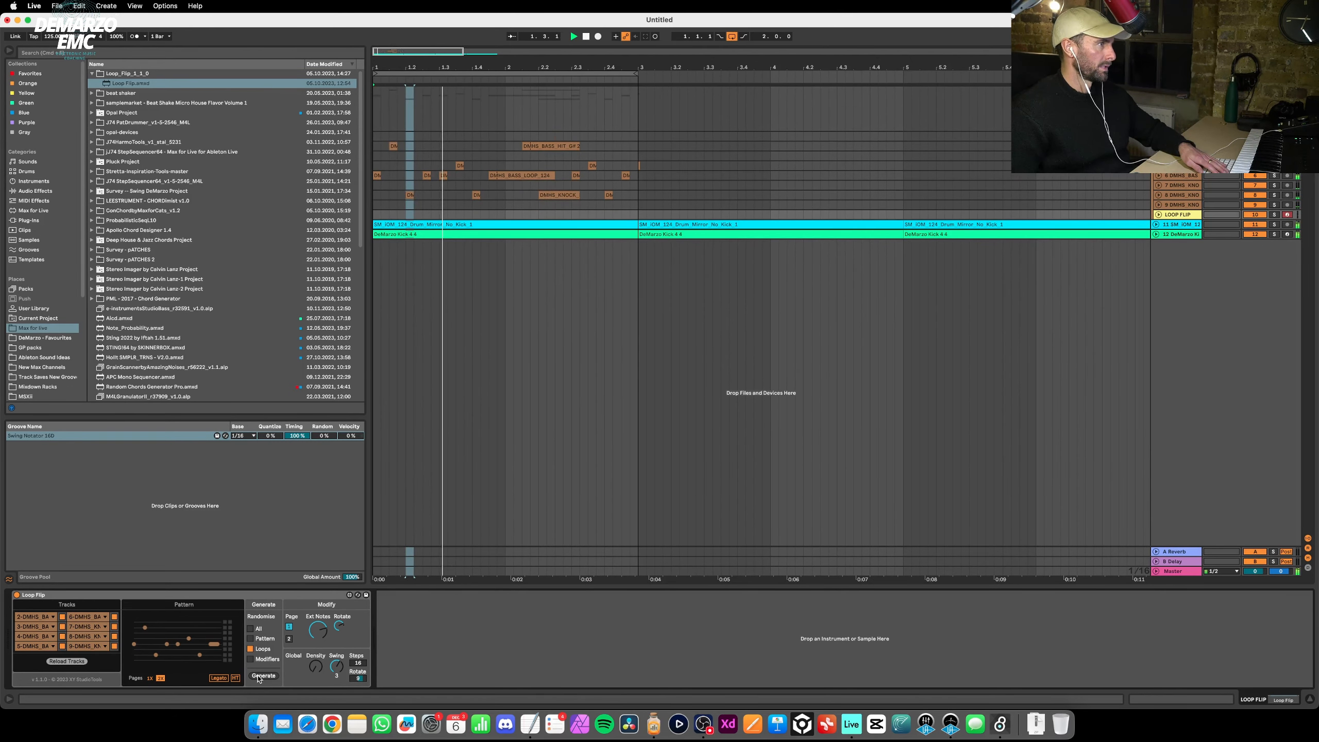
left_click(258, 675)
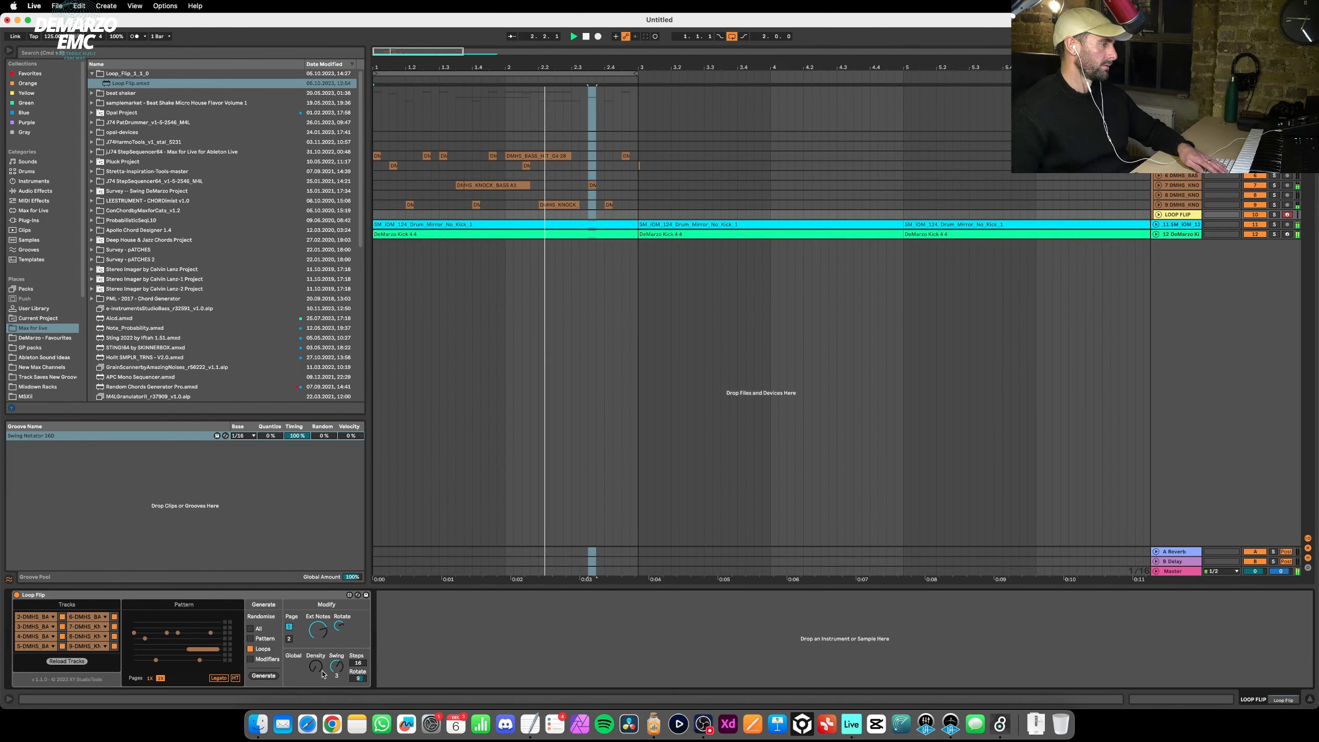
Raise Loop Flip's global density slightly and keep generating loop-randomised bass patterns over the playing drums.
left_click_drag(316, 666, 316, 659)
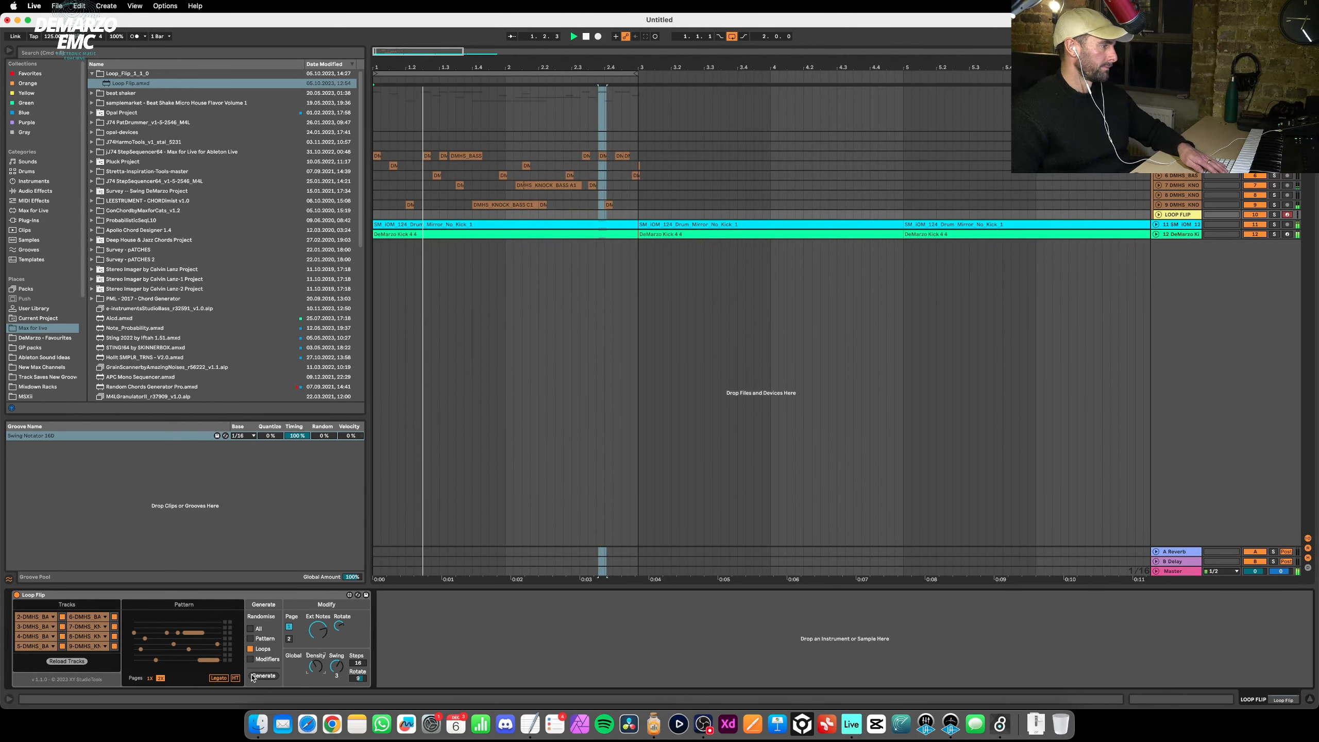
left_click(255, 677)
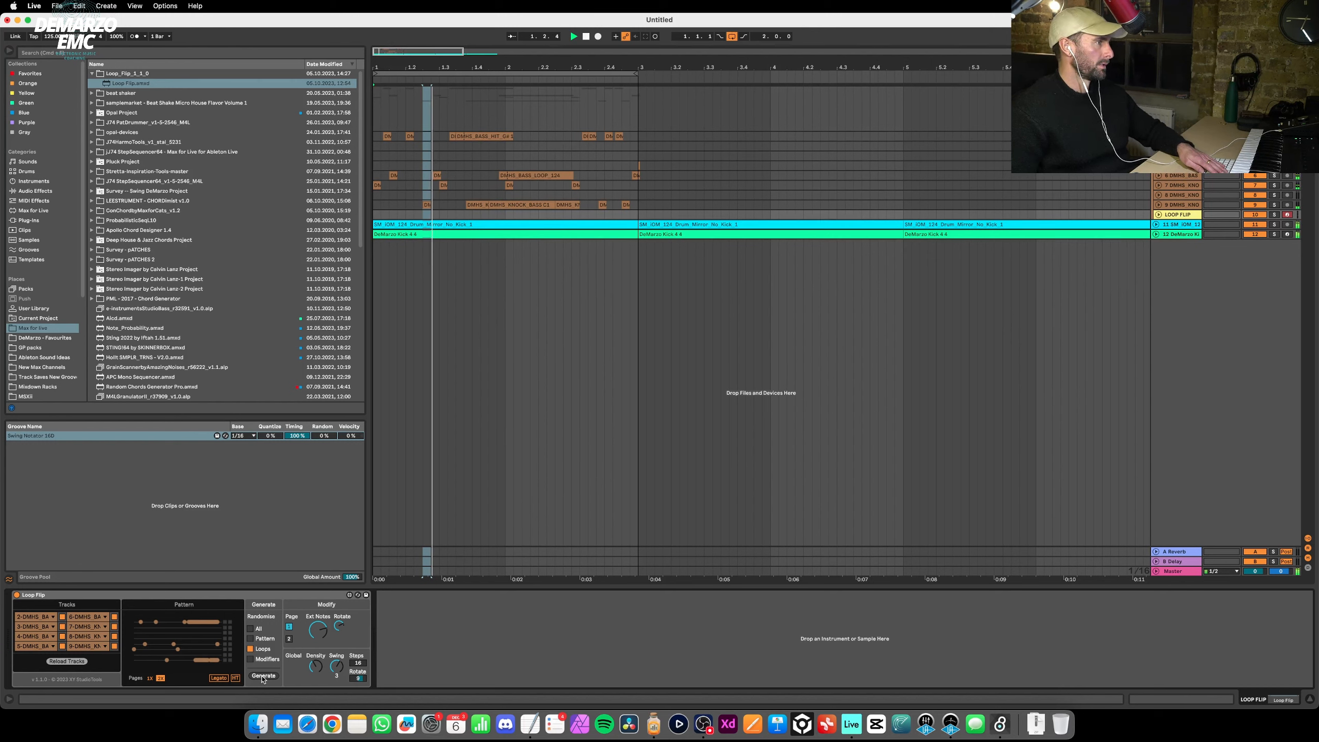
left_click(264, 676)
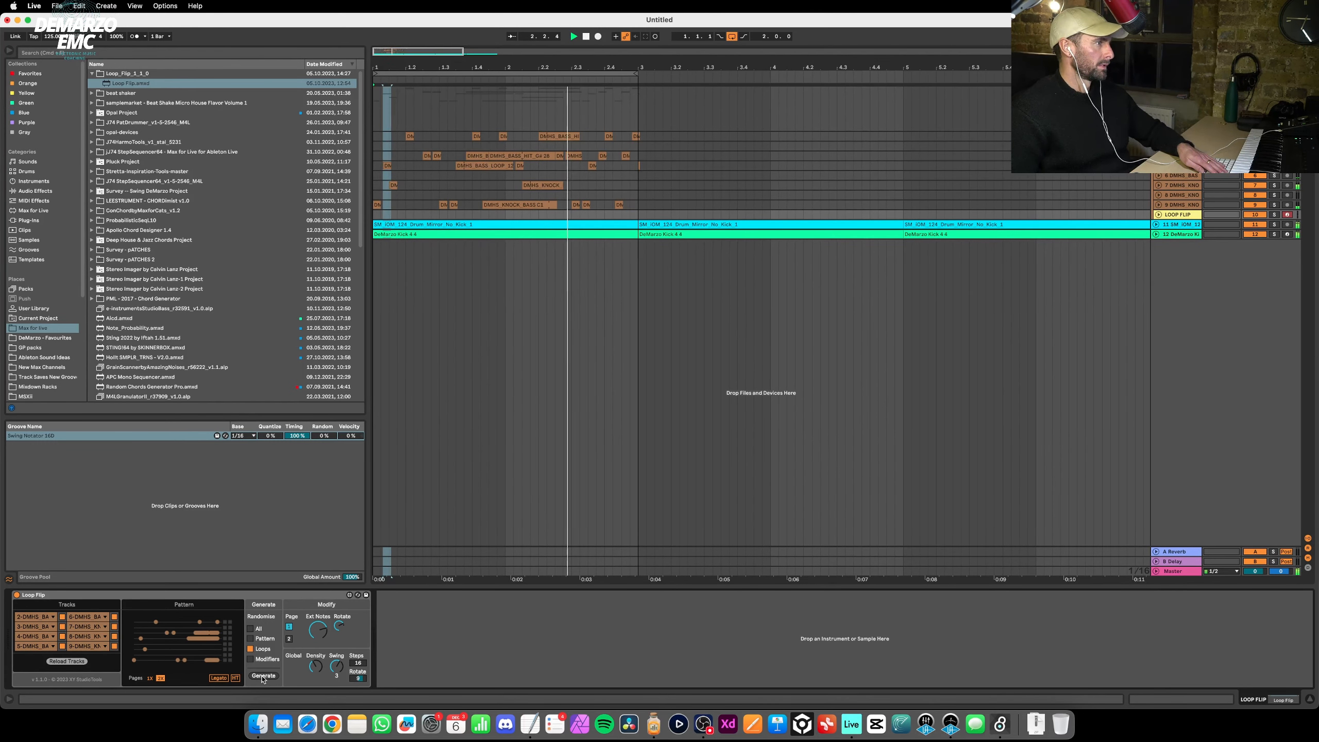
left_click(264, 676)
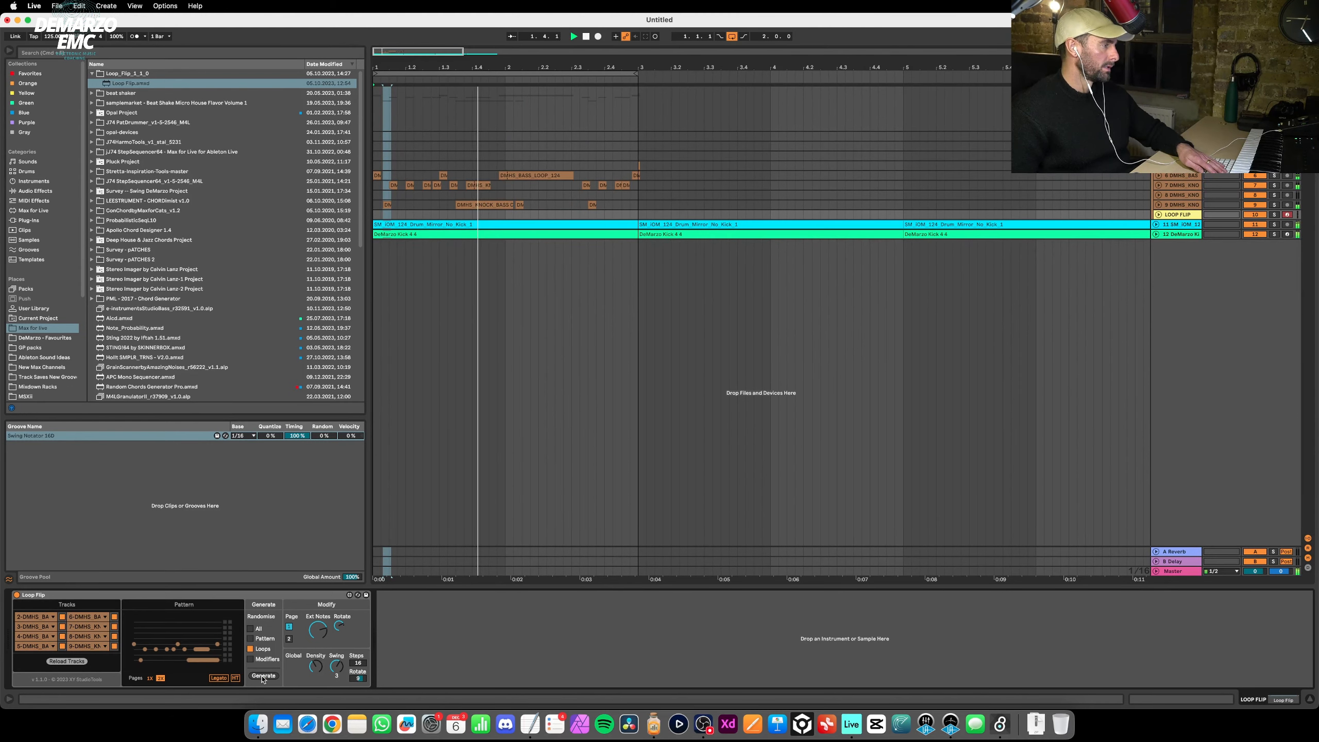
left_click(263, 676)
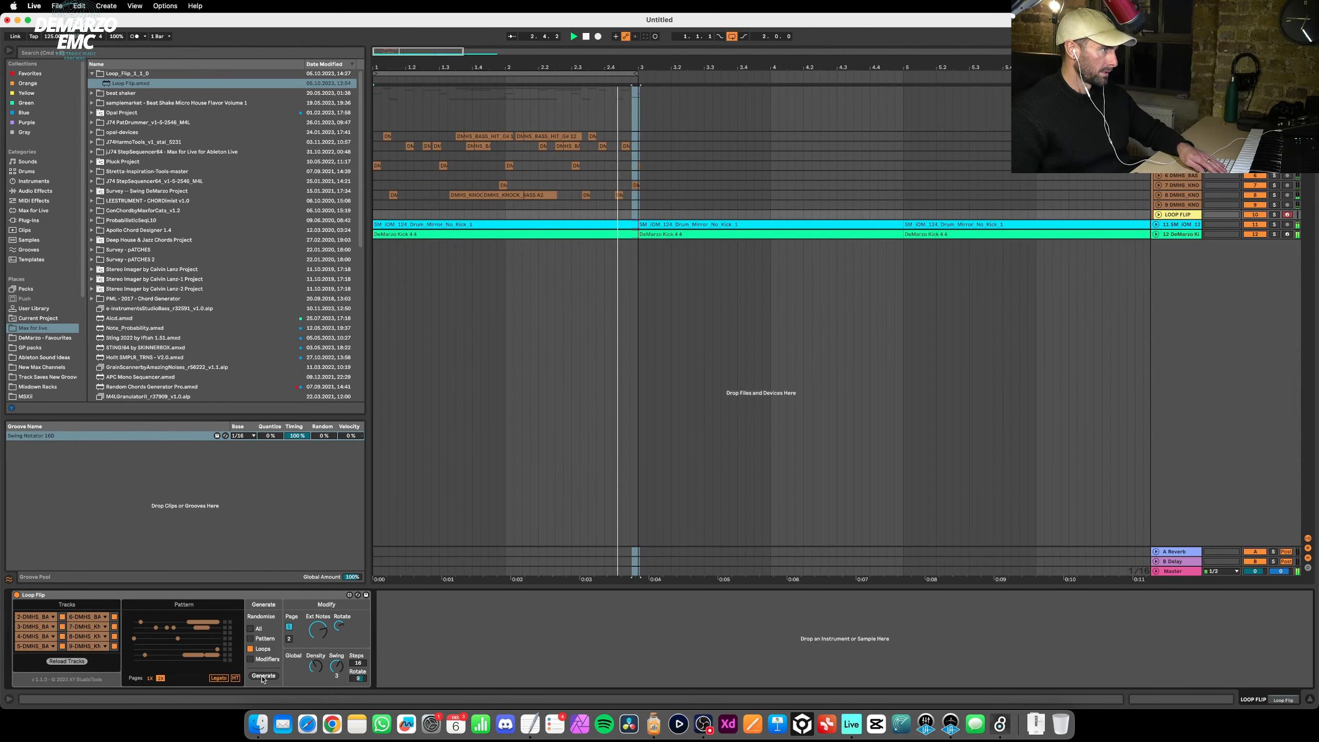
left_click(263, 675)
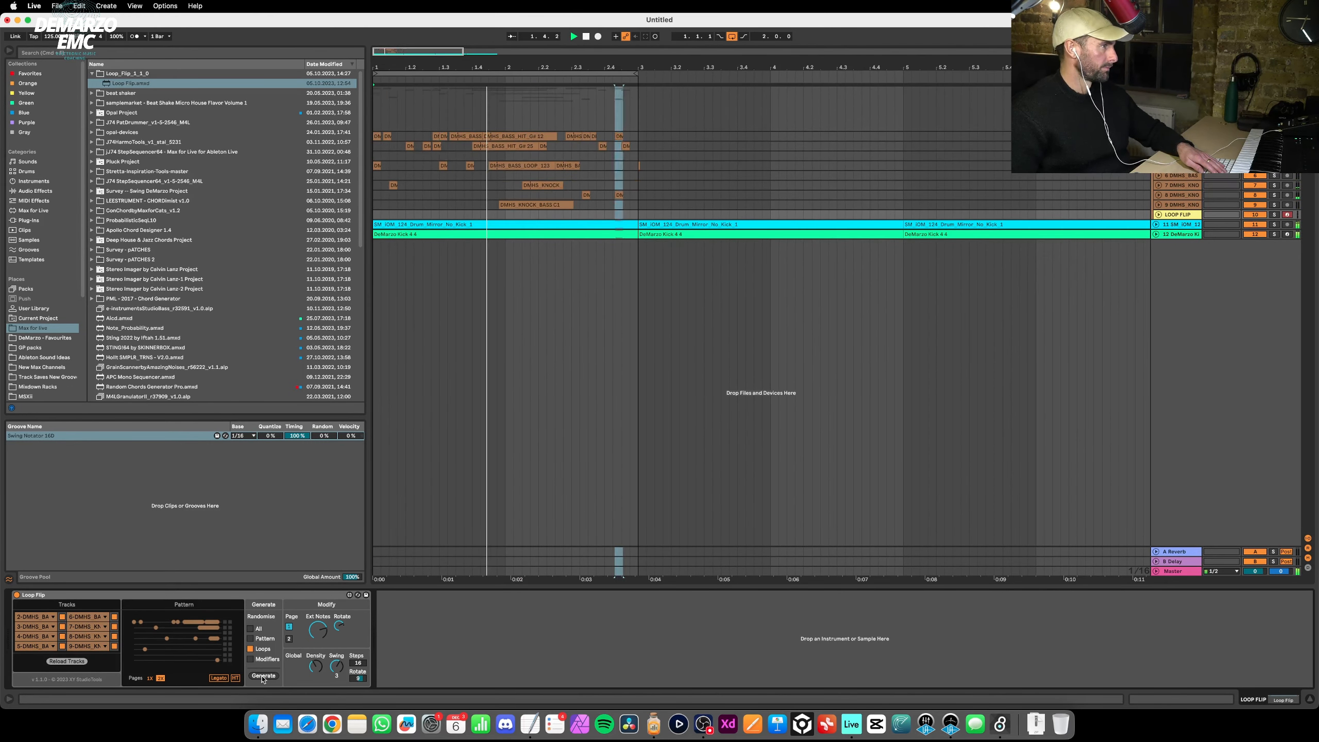
left_click(263, 677)
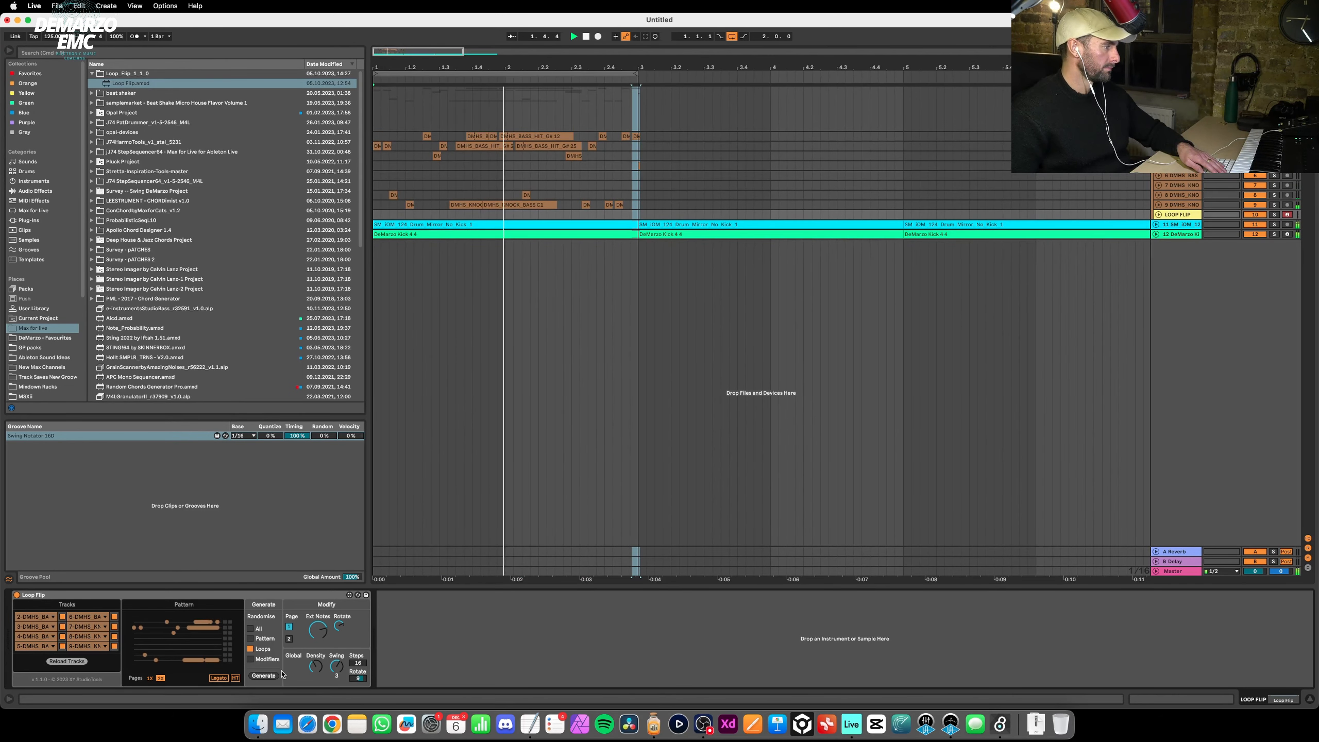
left_click(264, 676)
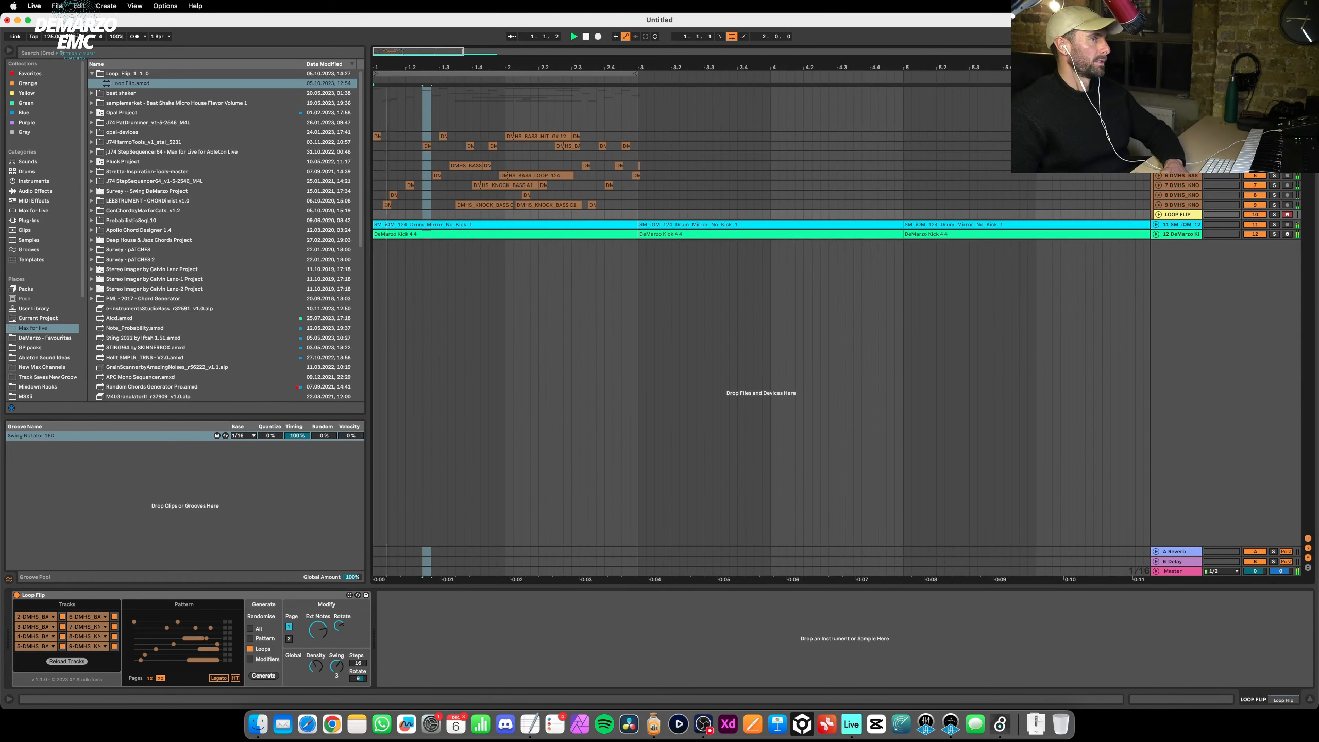
Duplicate the whole bass group, including its eight sample tracks and Loop Flip track.
left_click(1177, 90)
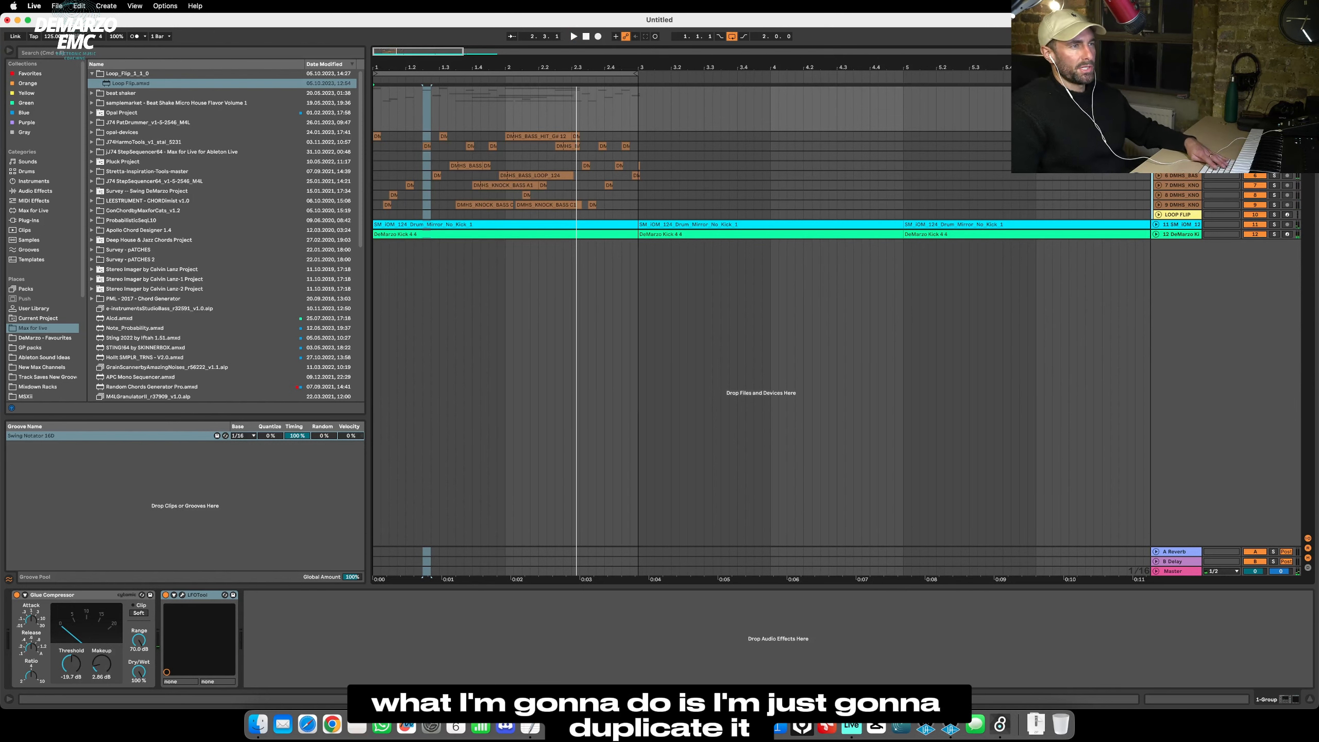
key("super+d")
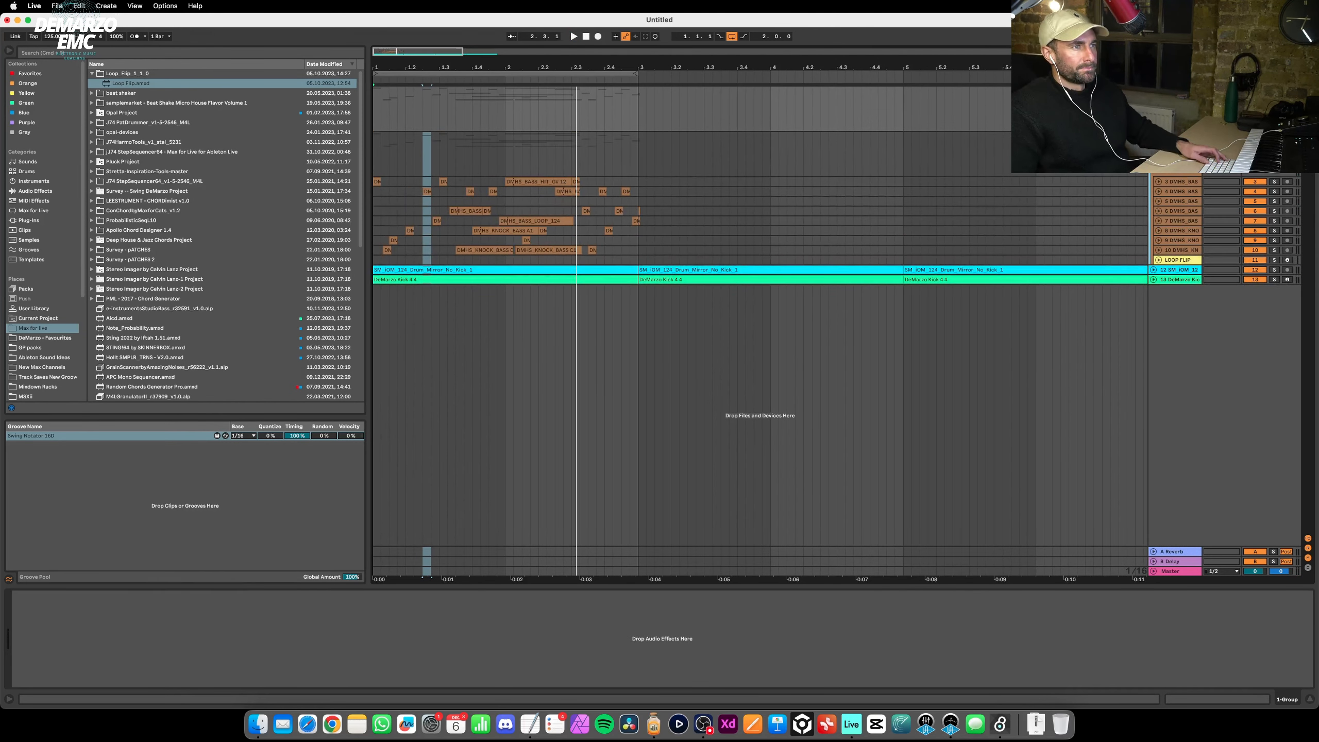
key("super+z")
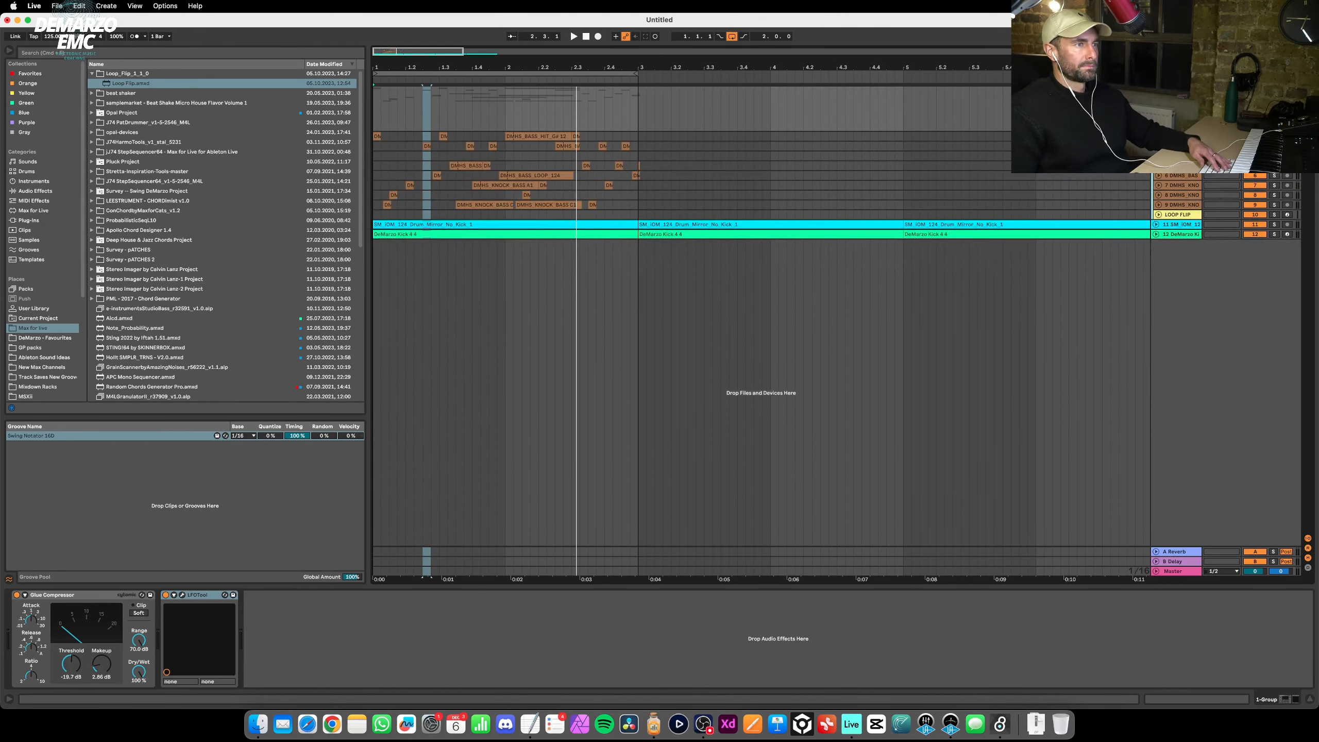
key("super+d")
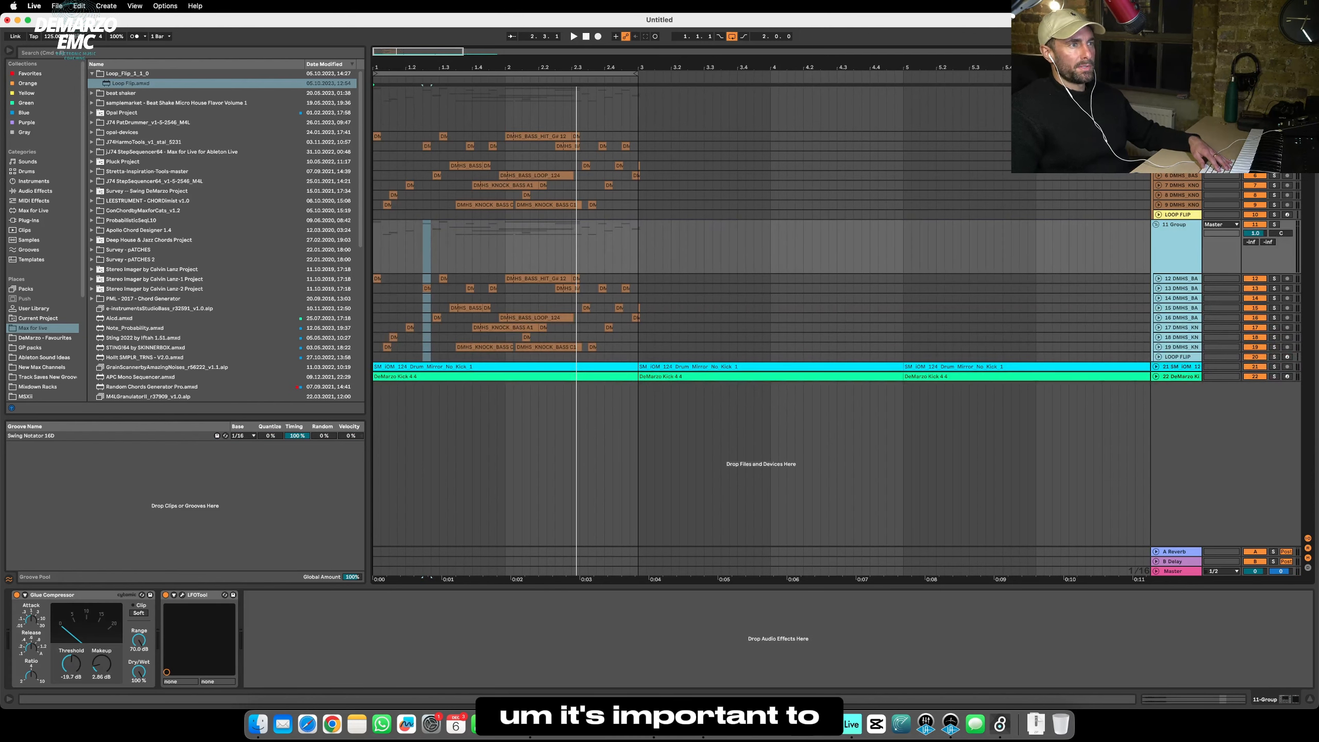
Clear all generated bass clips from the original group's tracks in the arrangement.
left_click(1176, 100)
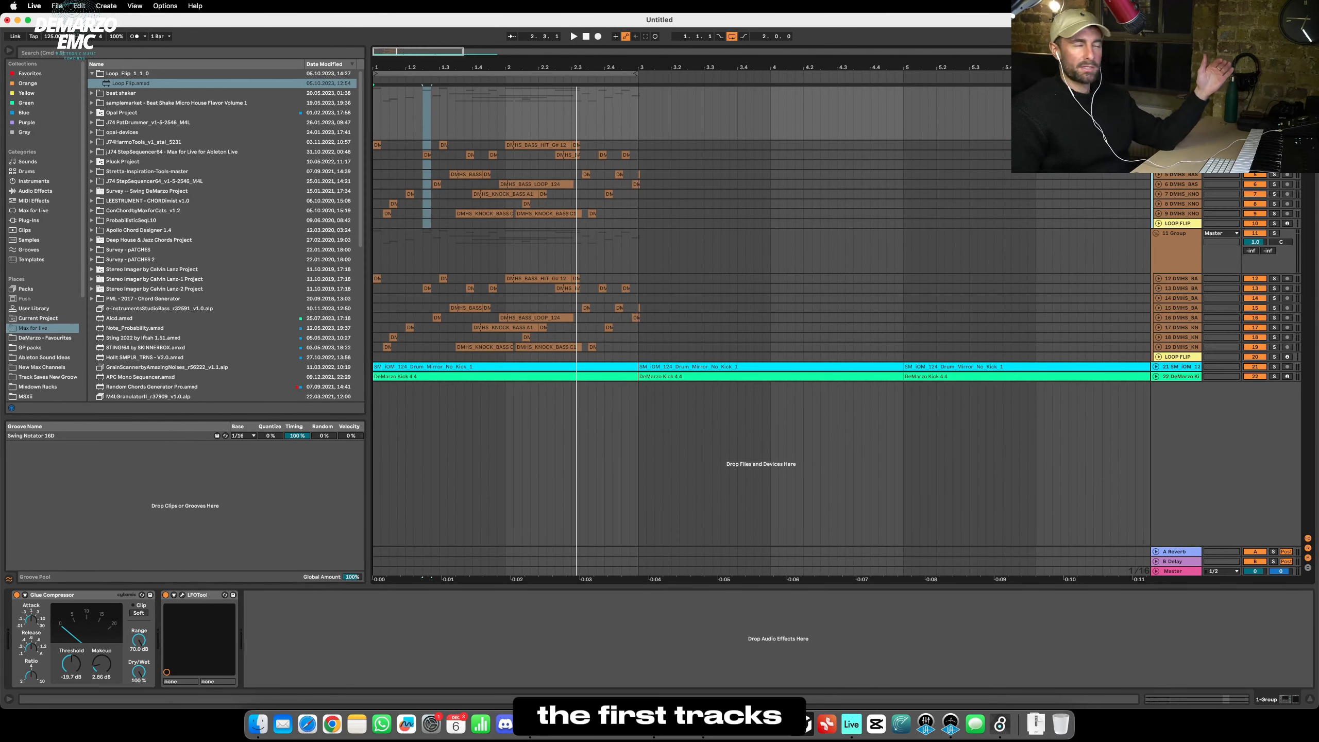
key("Tab")
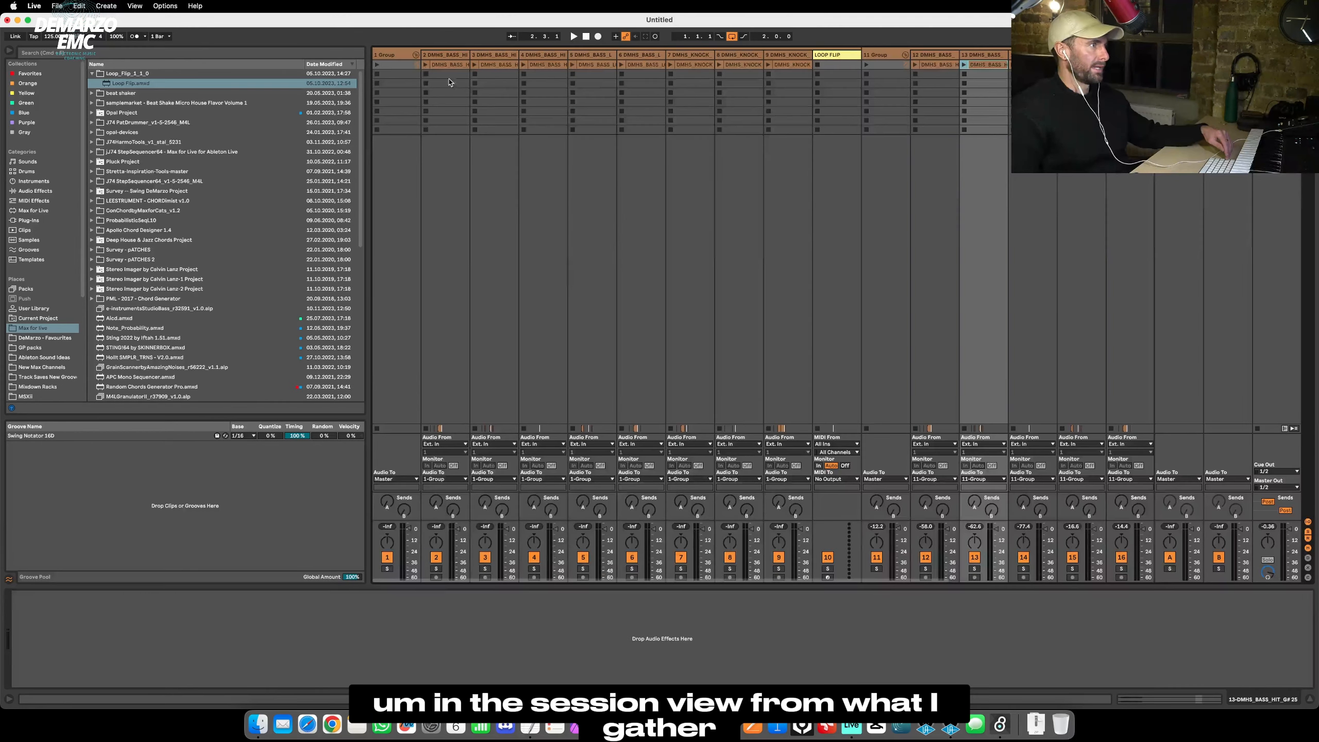
key("Tab")
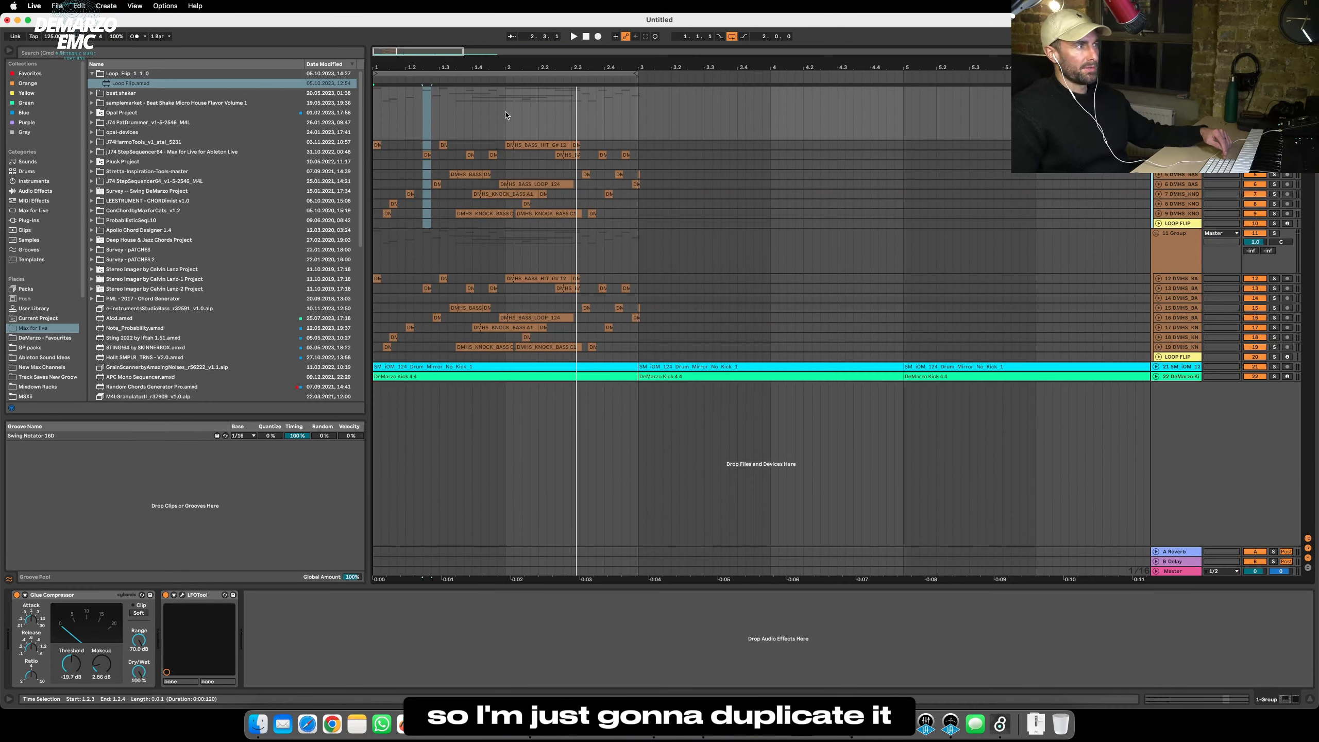
left_click_drag(647, 142, 239, 224)
key("Delete")
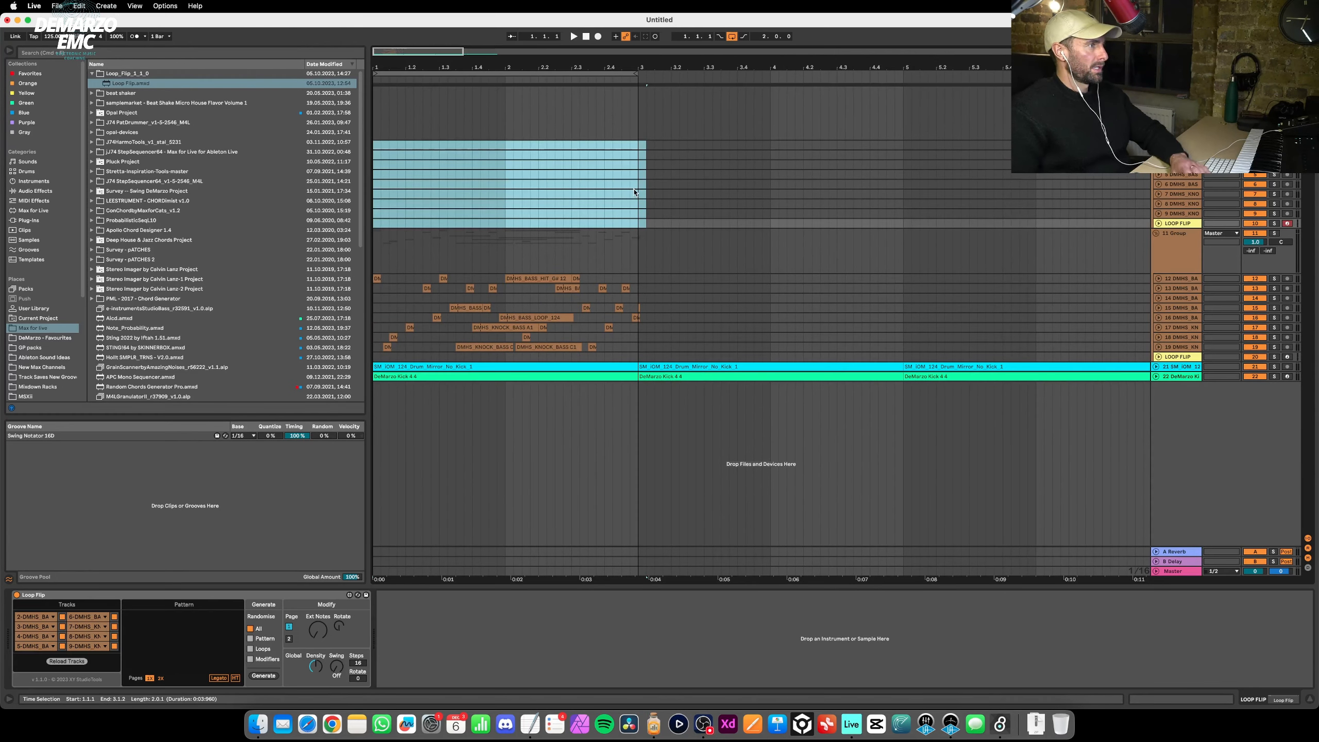
Delete the Loop Flip track from the duplicated group, keeping the one in the original group.
left_click(1181, 117)
left_click(1182, 224)
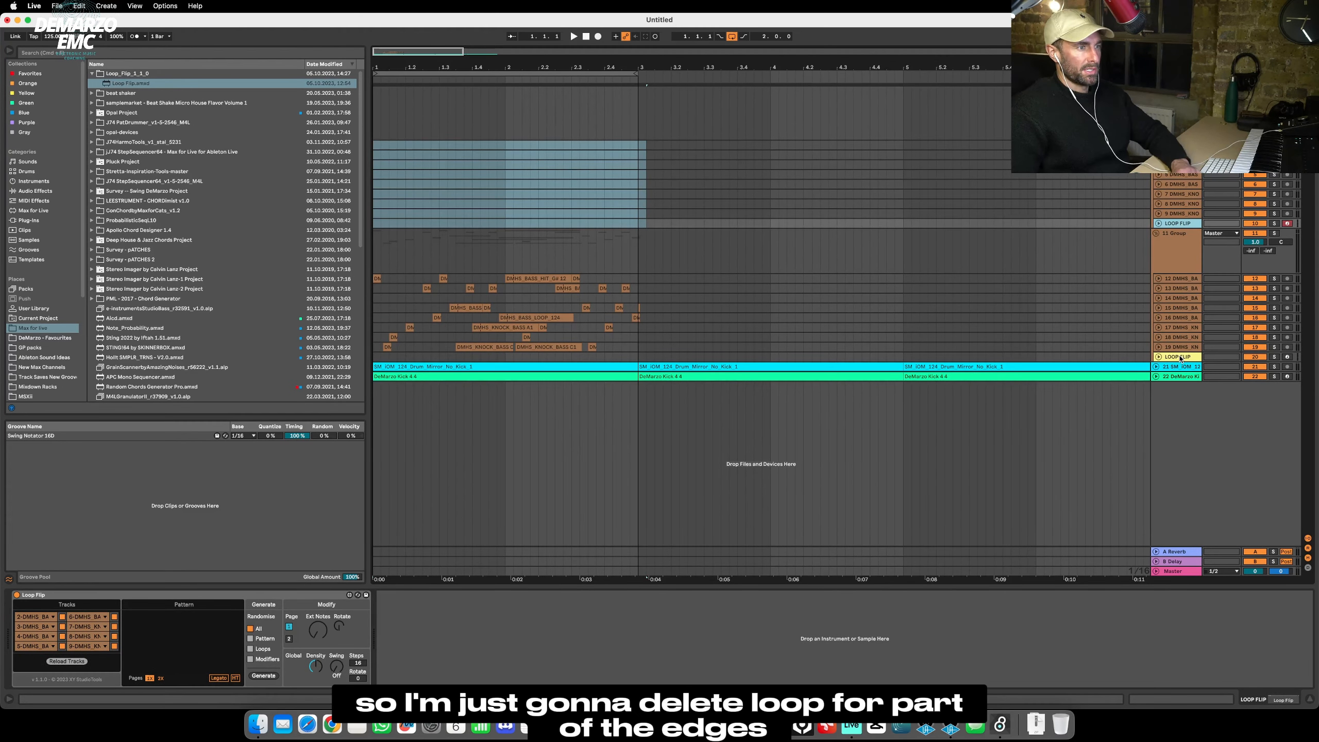
key("Delete")
left_click(1191, 224)
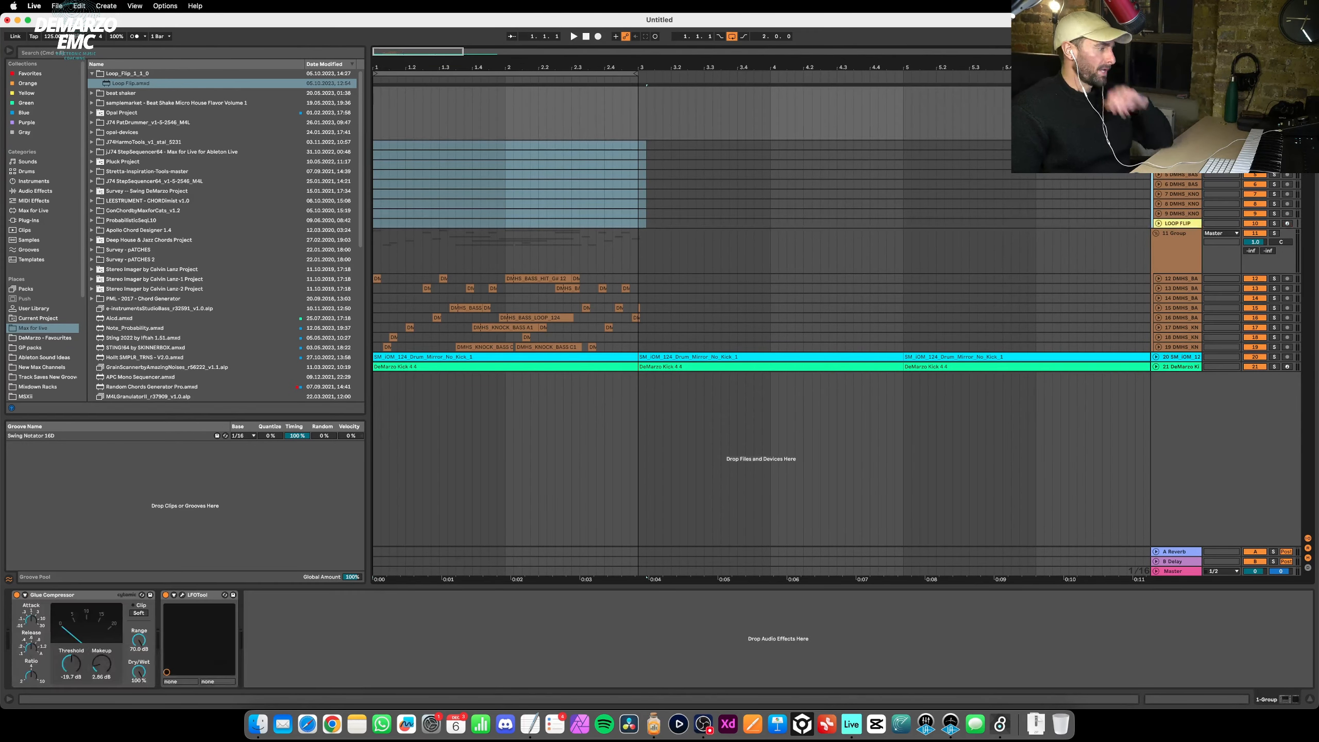
Switch to the Session View and search the entire sample library for "perc".
key("Tab")
left_click(44, 54)
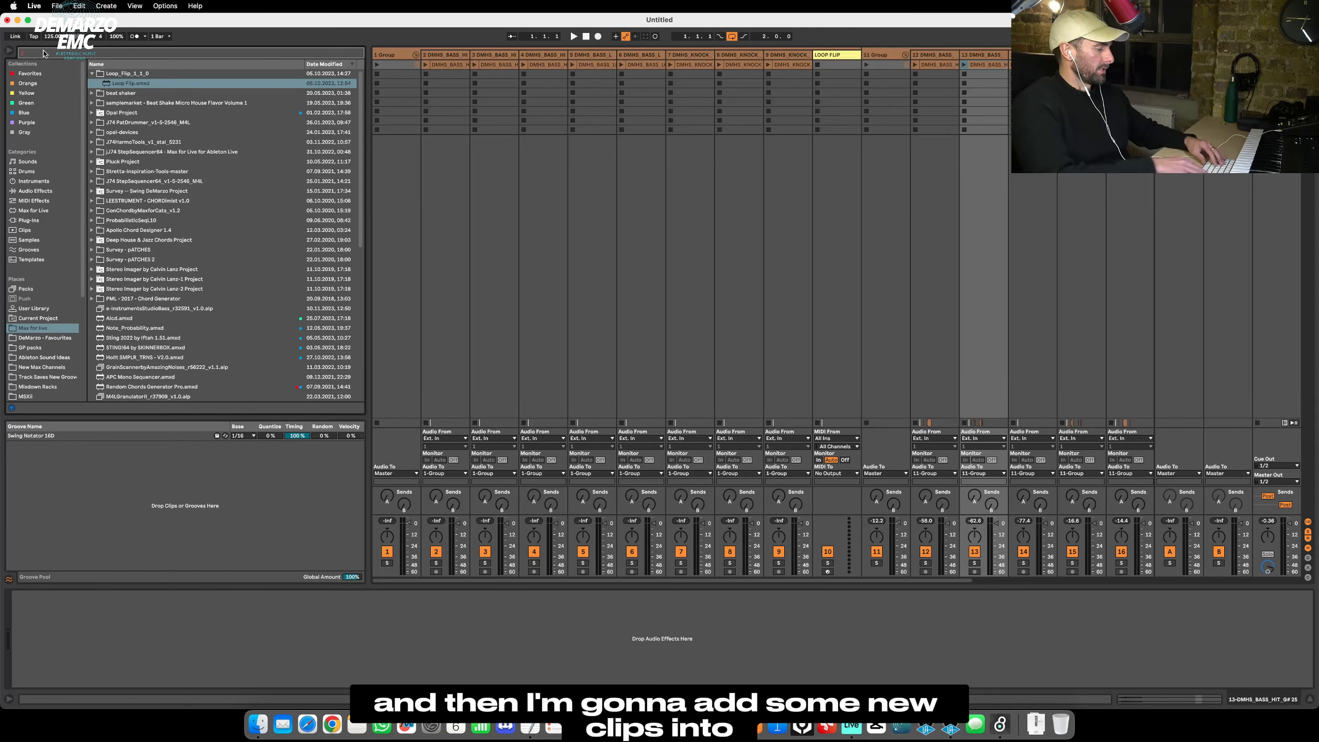
type("perc")
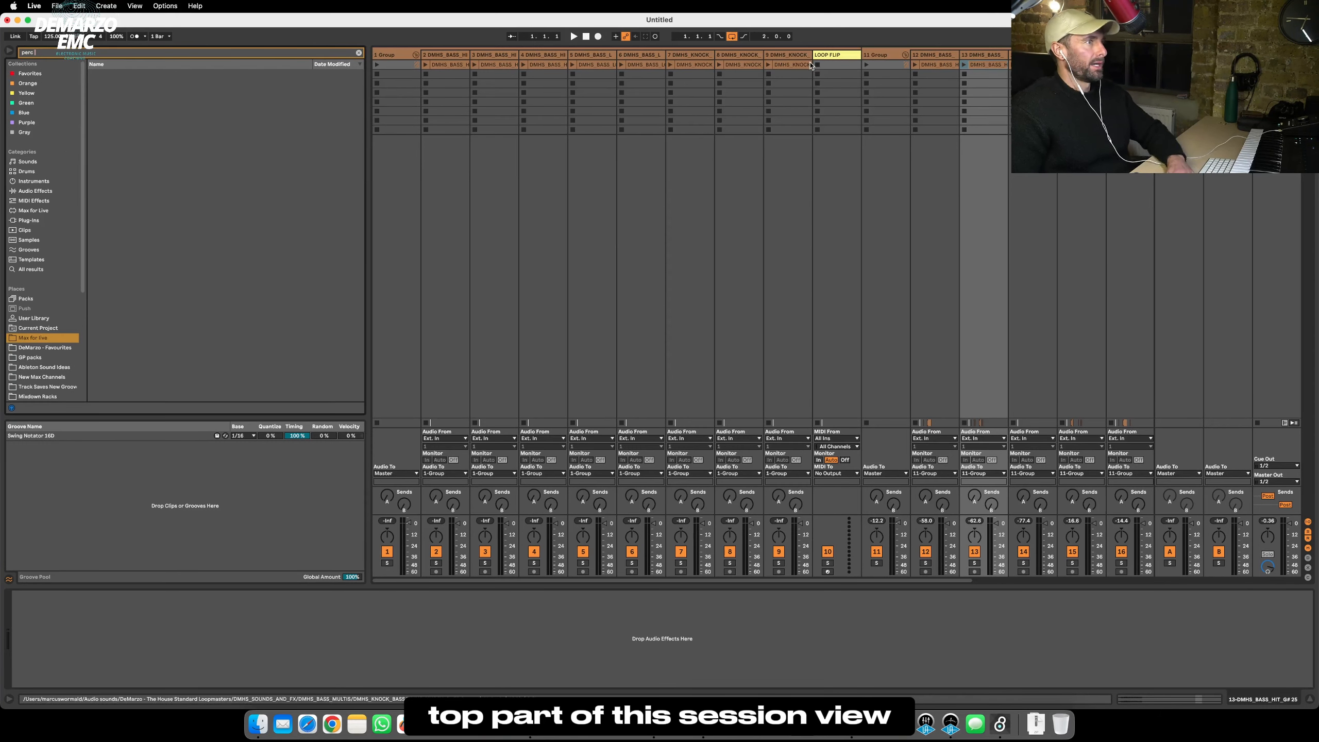
scroll(25, 302, "down", 5)
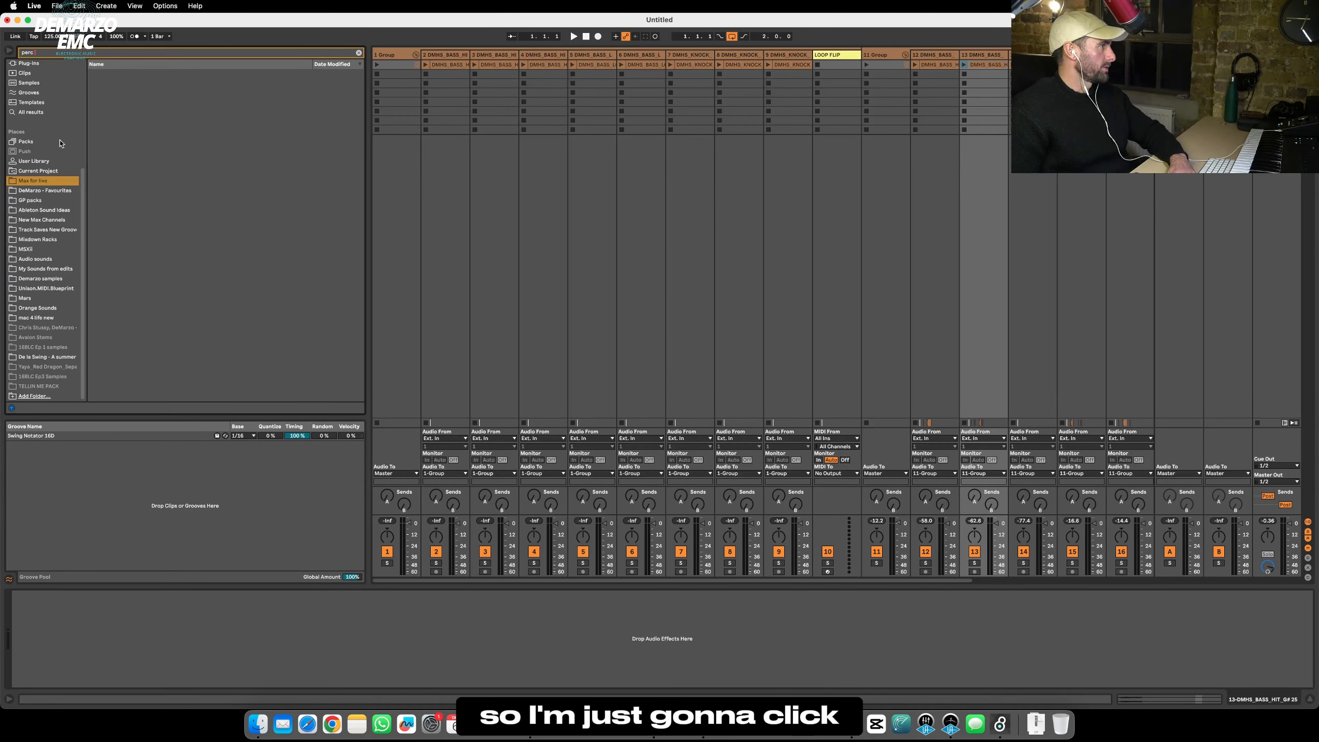
left_click(183, 182)
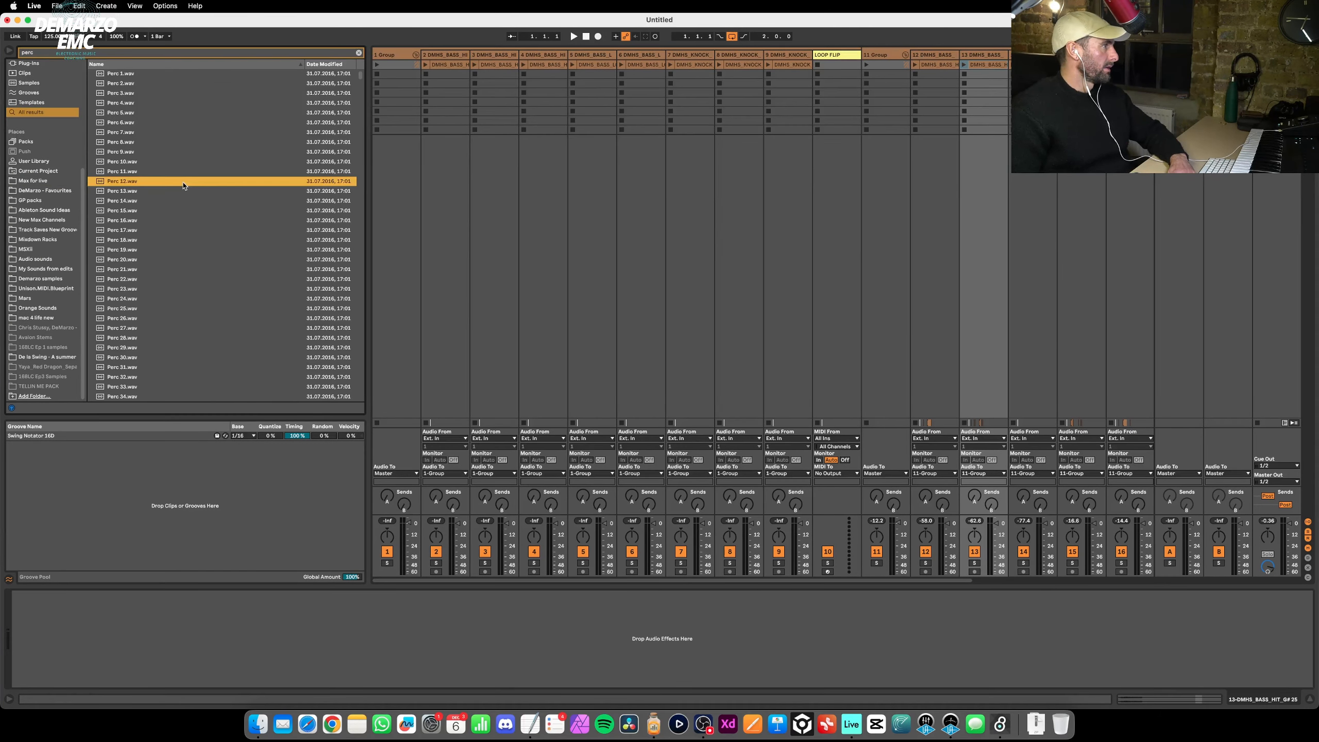
Audition the percussion samples in the search results, through to Perc_22 of the 3Q_TT series.
key("Down")
key("Down")
key("Down")
key("Down")
key("Down")
left_click(183, 187)
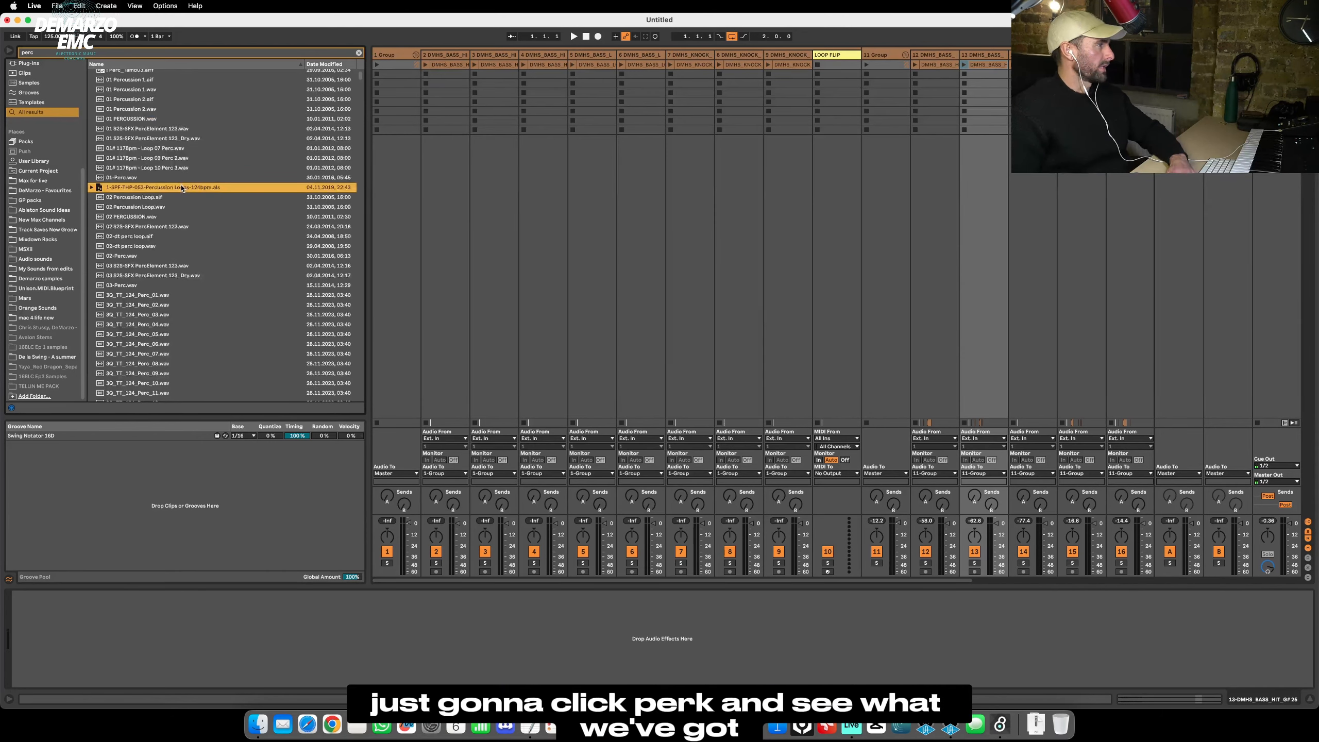
left_click(153, 315)
key("Down")
key("Down")
key("Down")
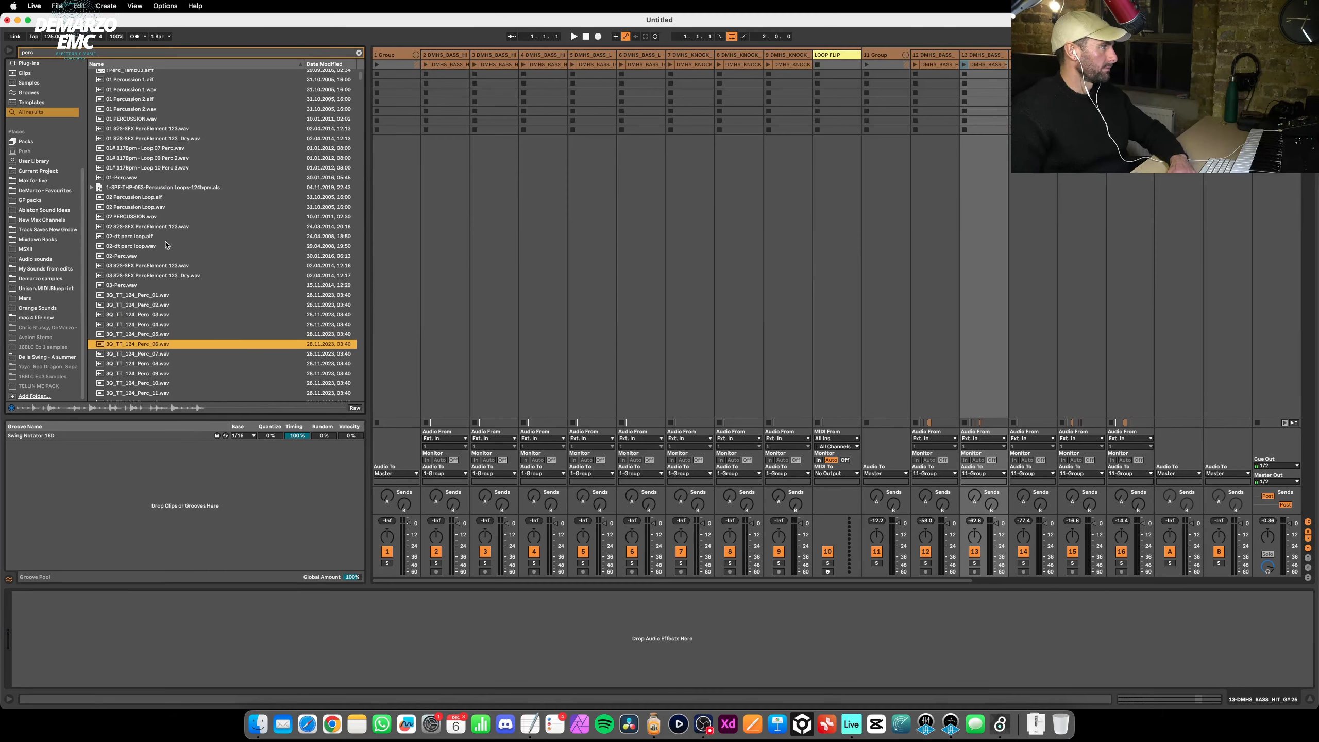
scroll(167, 243, "up", 4)
left_click(163, 171)
key("Up")
key("Up")
scroll(159, 179, "down", 10)
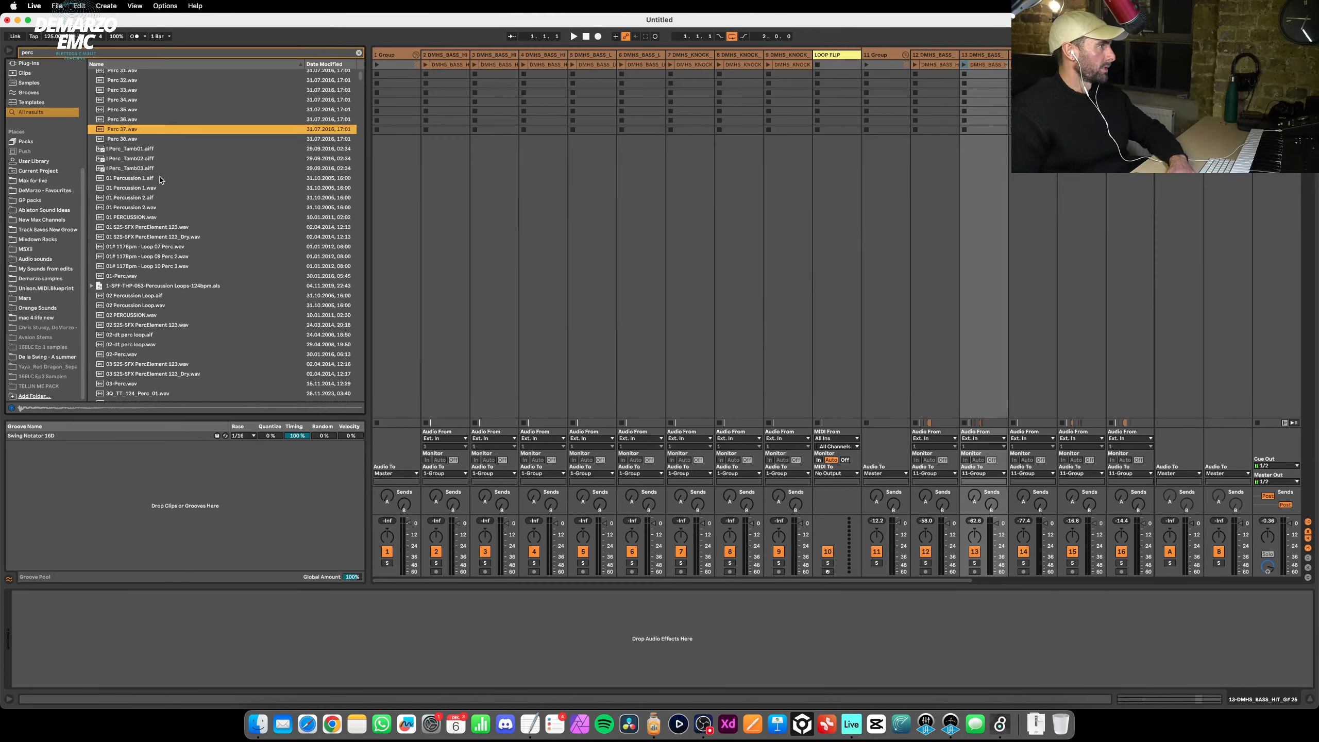
left_click(180, 202)
key("Down")
key("Down")
key("Down")
key("Down")
key("Down")
key("Down")
key("Down")
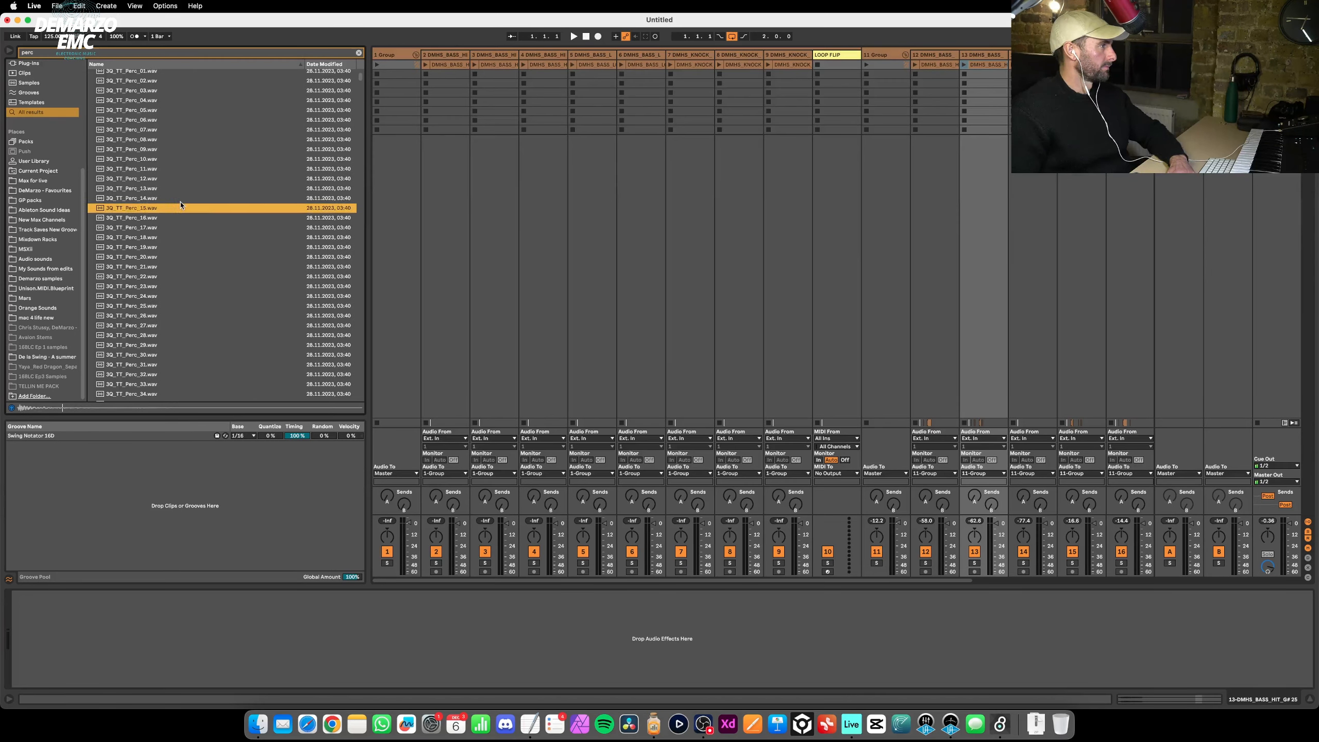
key("Down")
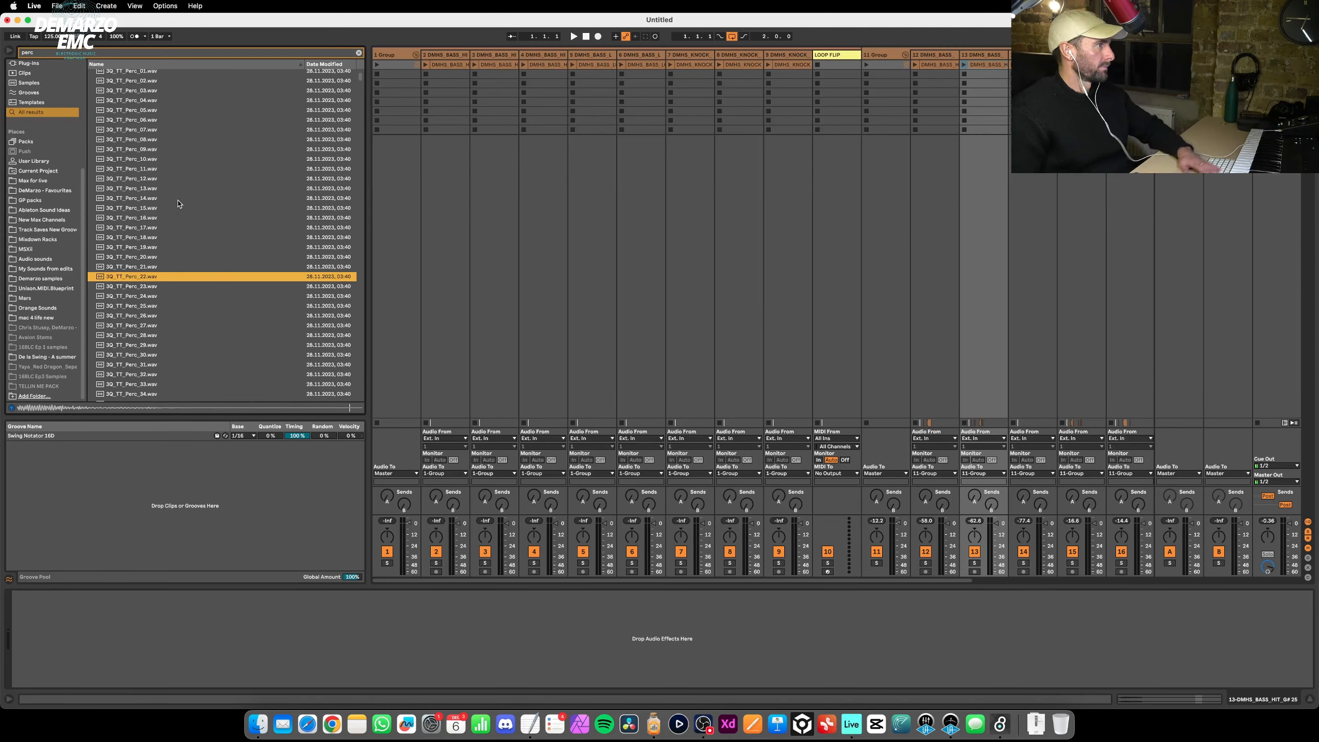
left_click(166, 289, "shift")
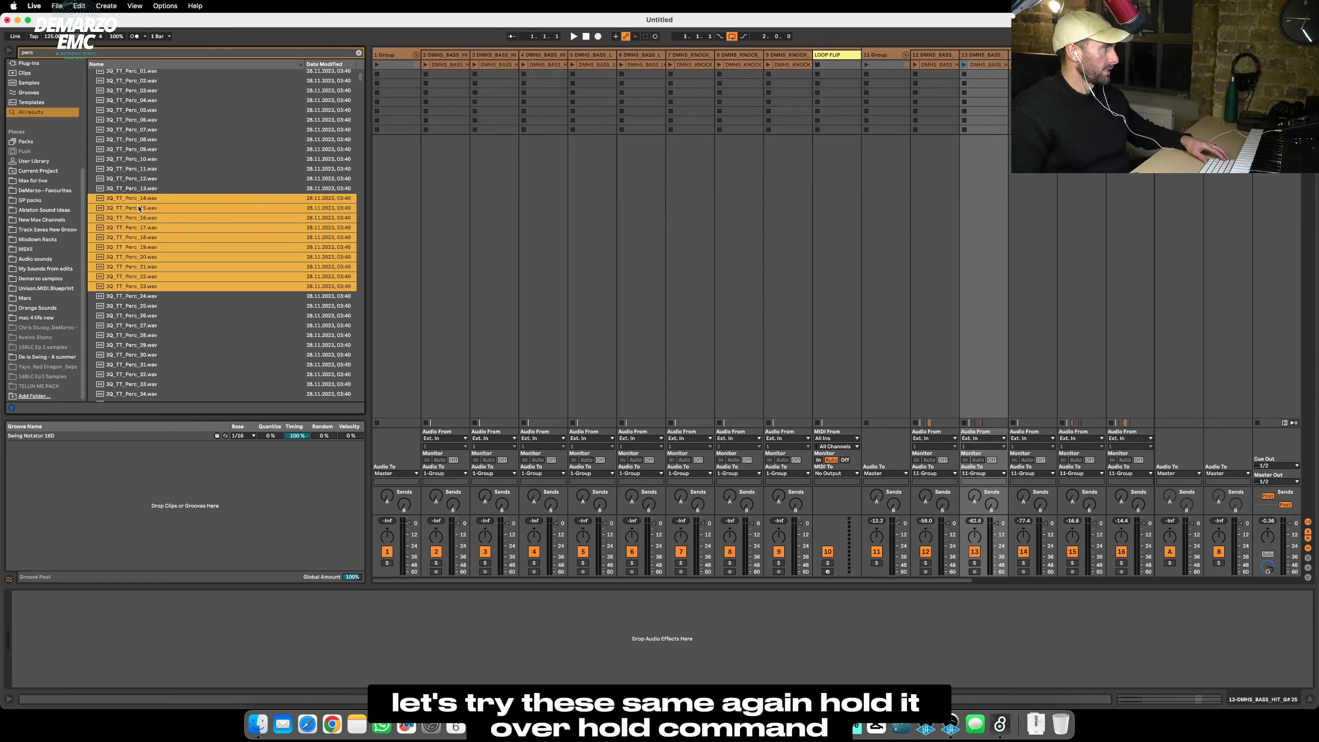
left_click_drag(139, 200, 391, 68)
key("super")
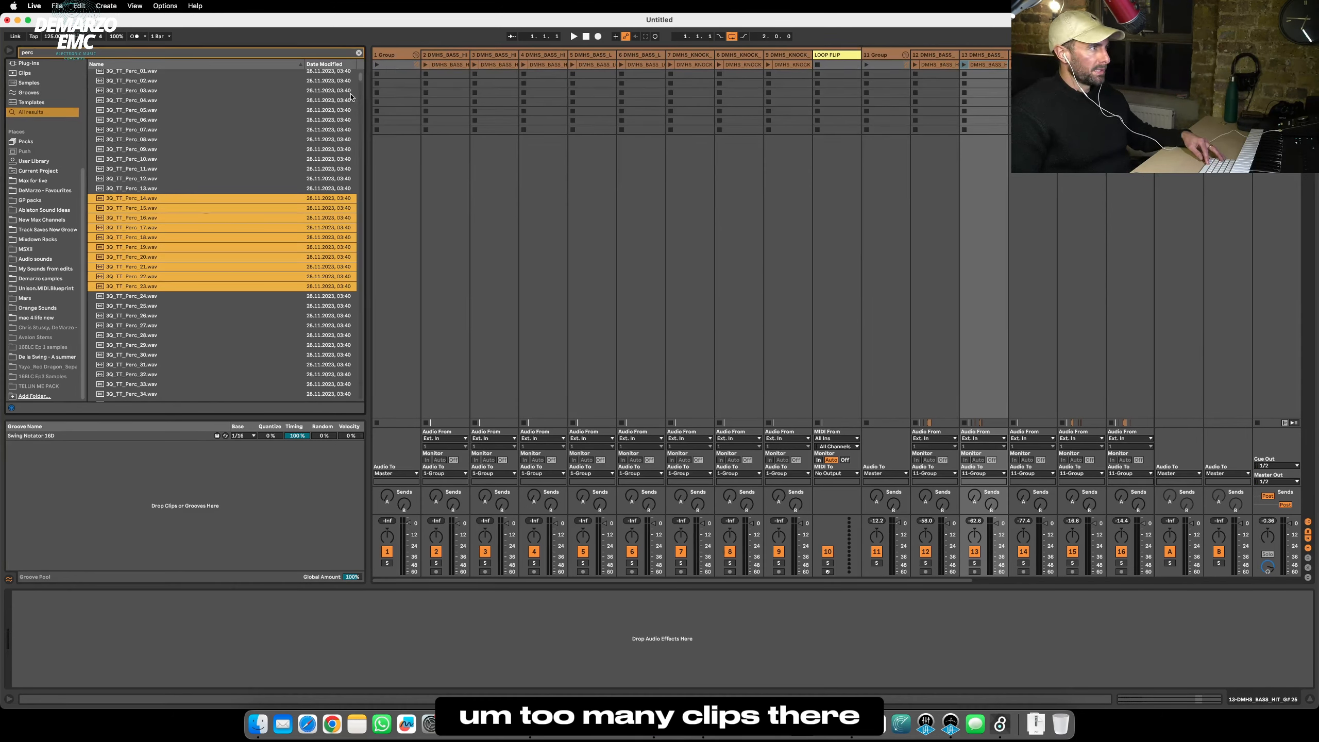
Place the eight samples Perc_15 to Perc_22 into separate tracks, starting at the original group.
left_click(145, 335)
left_click_drag(154, 278, 156, 244)
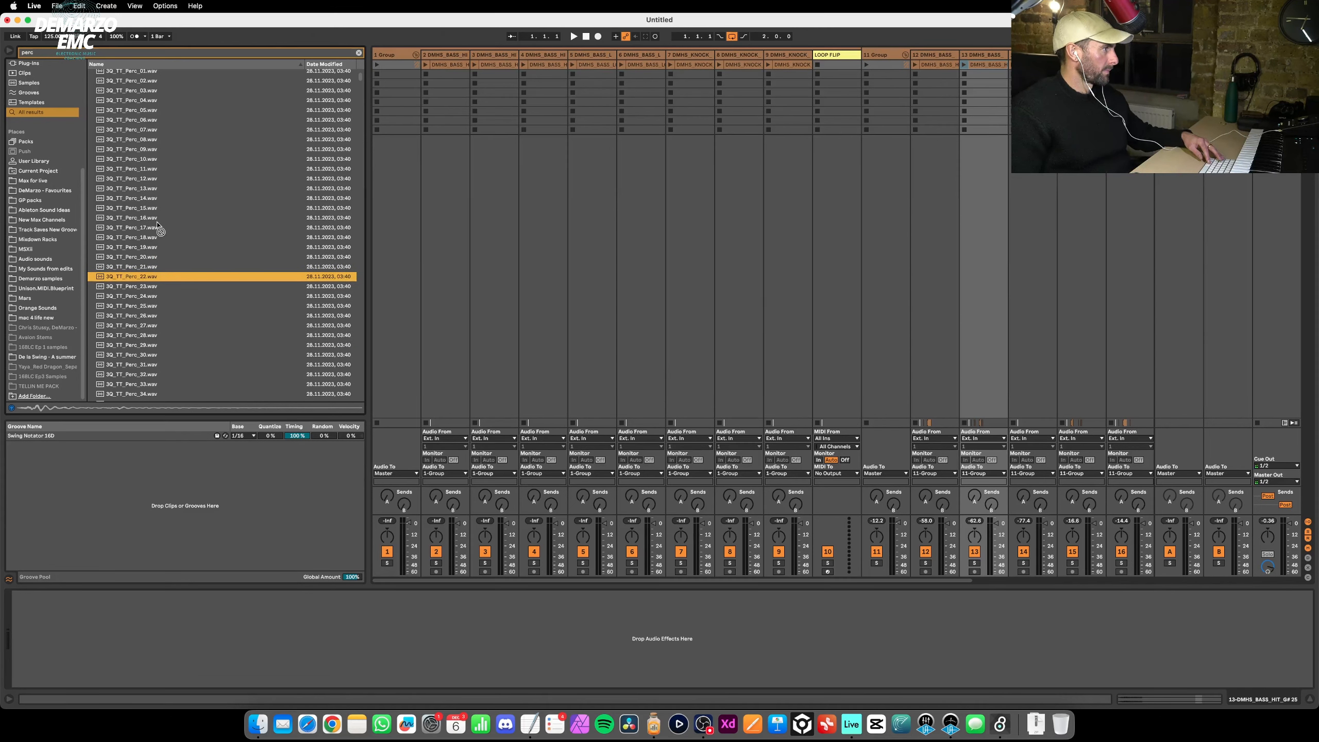
left_click(177, 209, "shift")
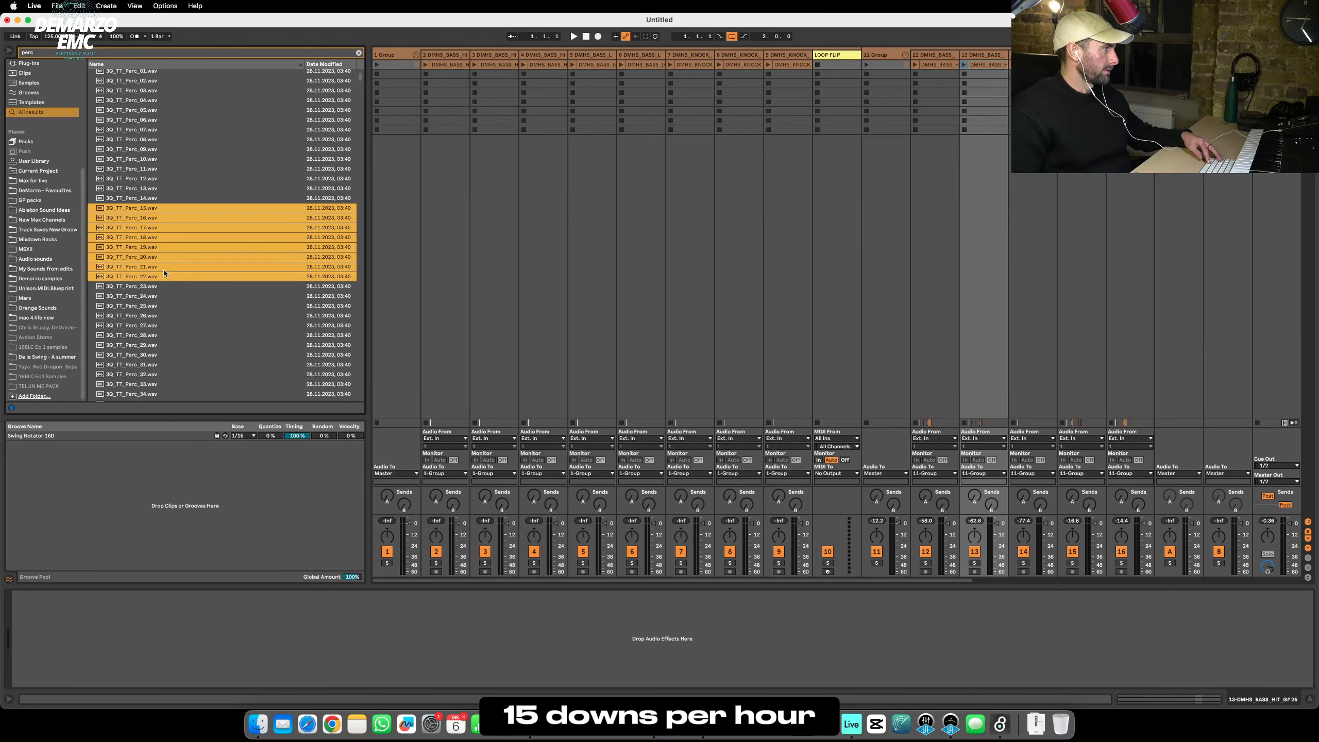
left_click_drag(136, 211, 401, 75)
key("super")
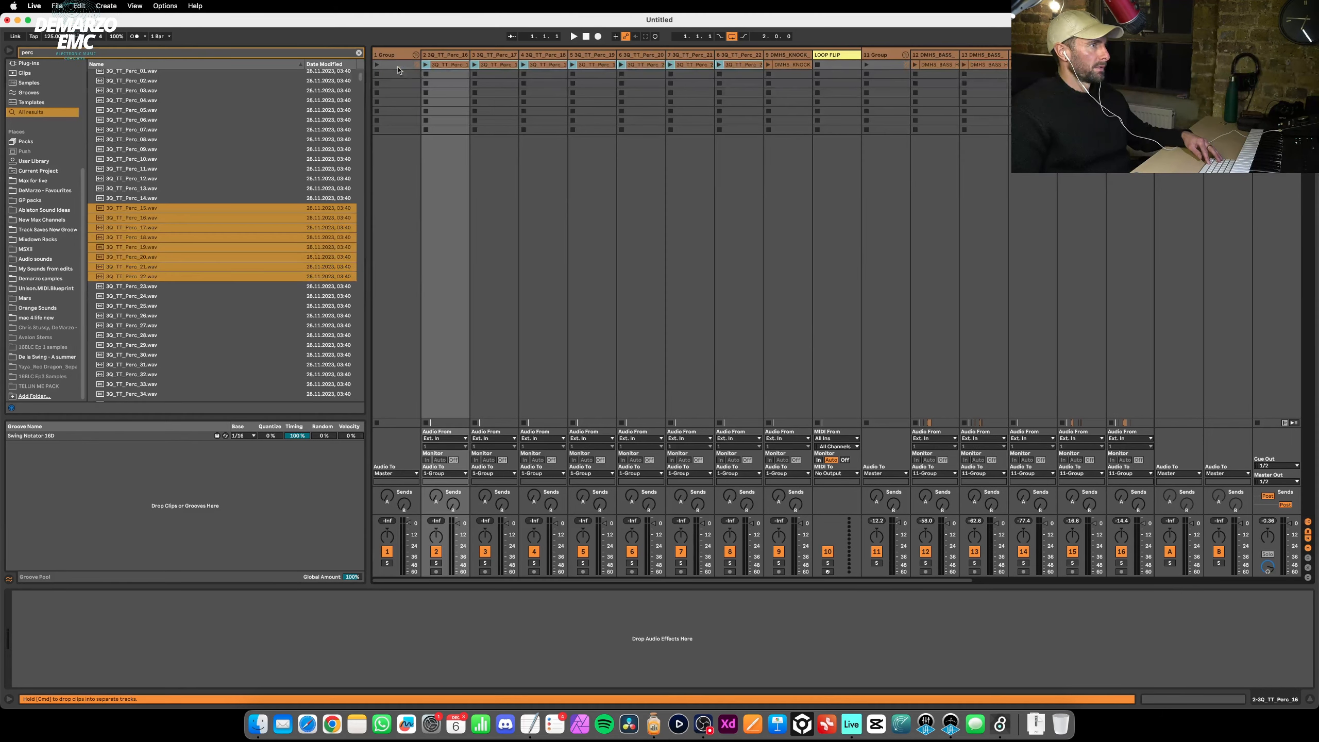
Reload the tracks in Loop Flip from the Arrangement View and generate a percussion pattern.
left_click(842, 55)
key("Tab")
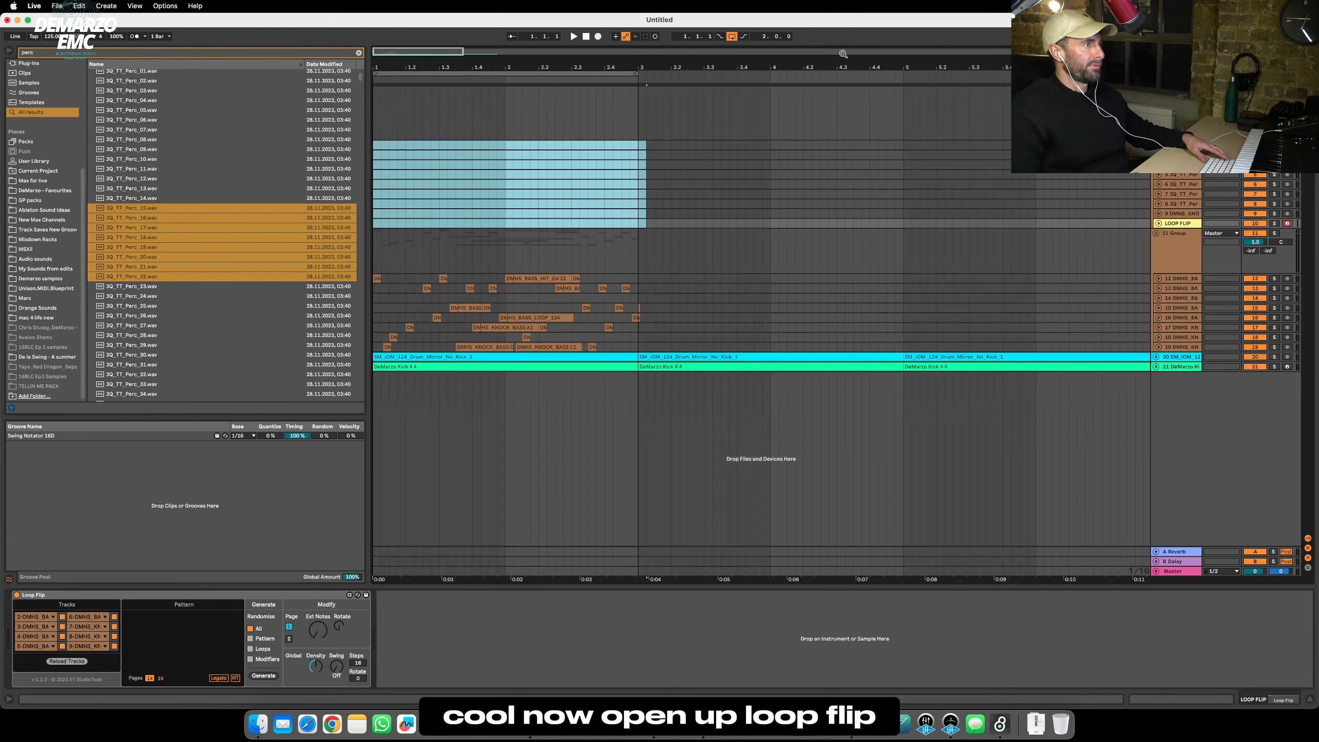
left_click(73, 664)
left_click(264, 675)
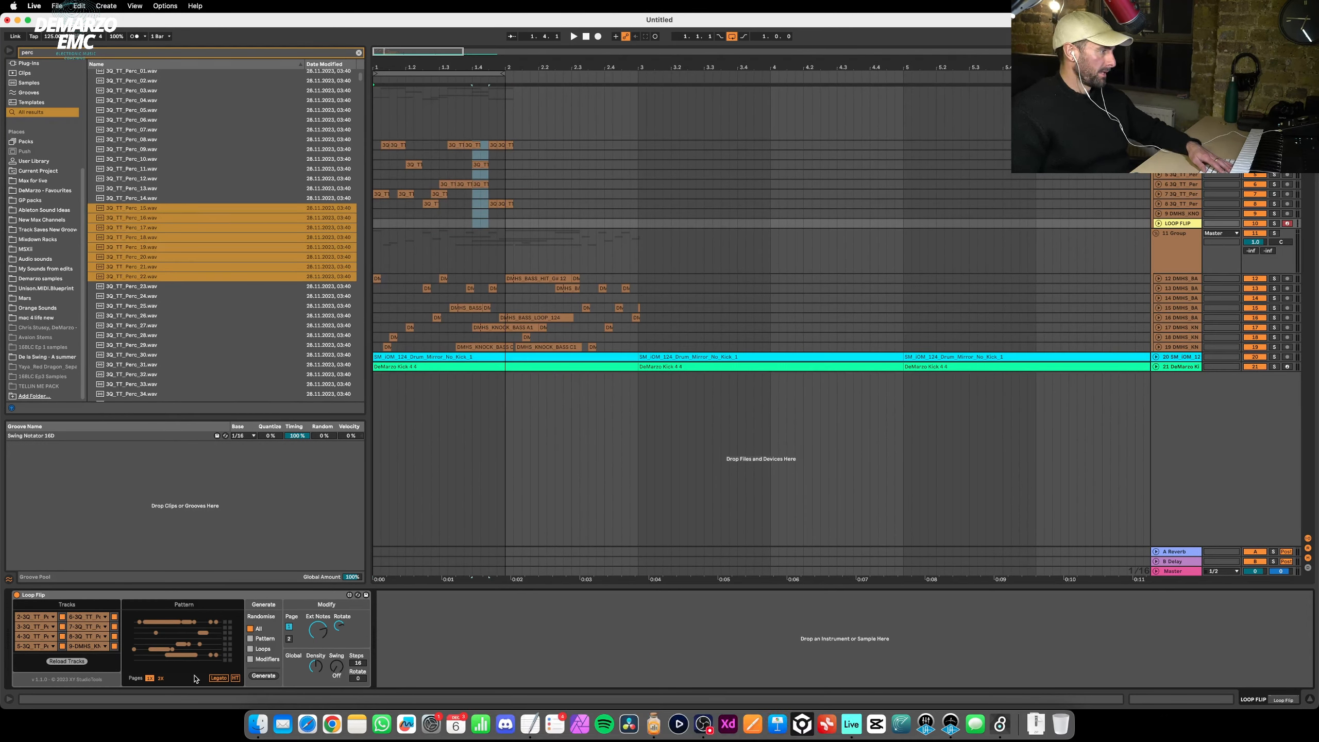
Extend the Loop Flip pattern to two pages and generate several new variations during playback.
left_click(161, 678)
key("space")
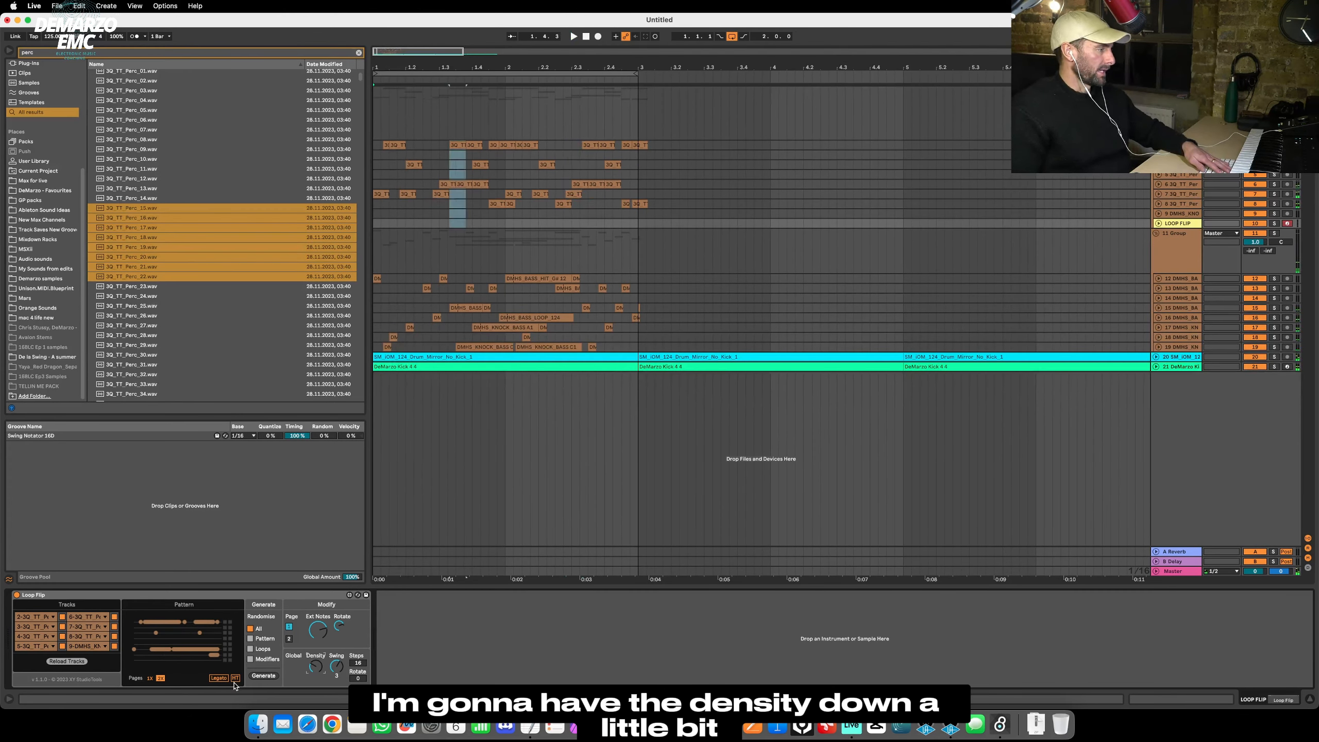
left_click(274, 677)
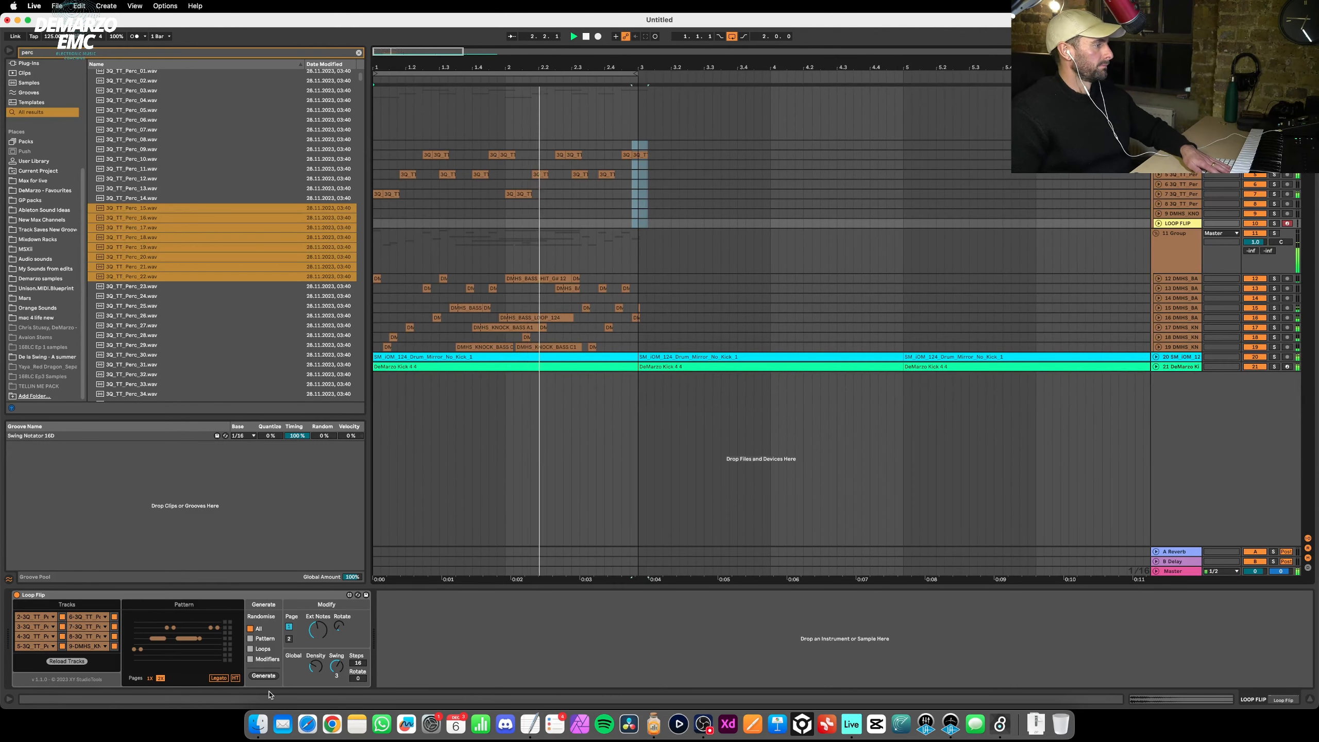
left_click(263, 676)
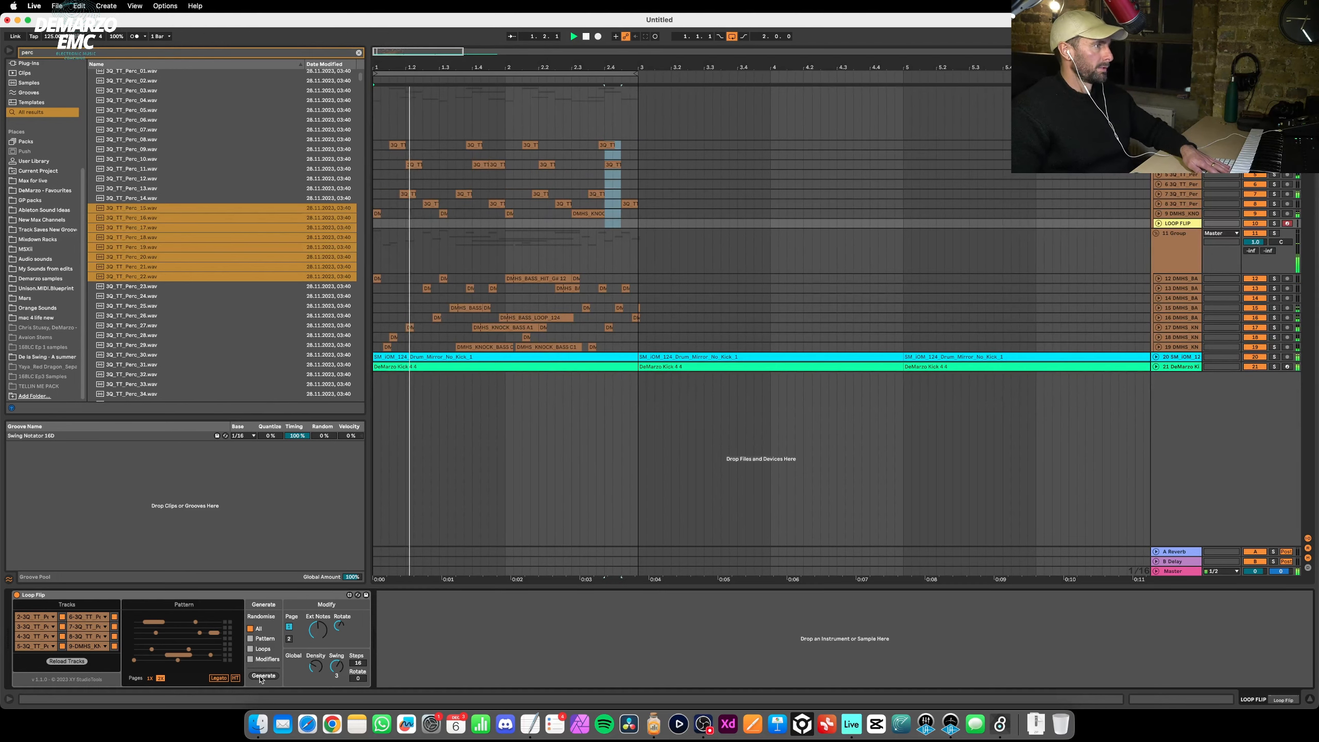
left_click(261, 677)
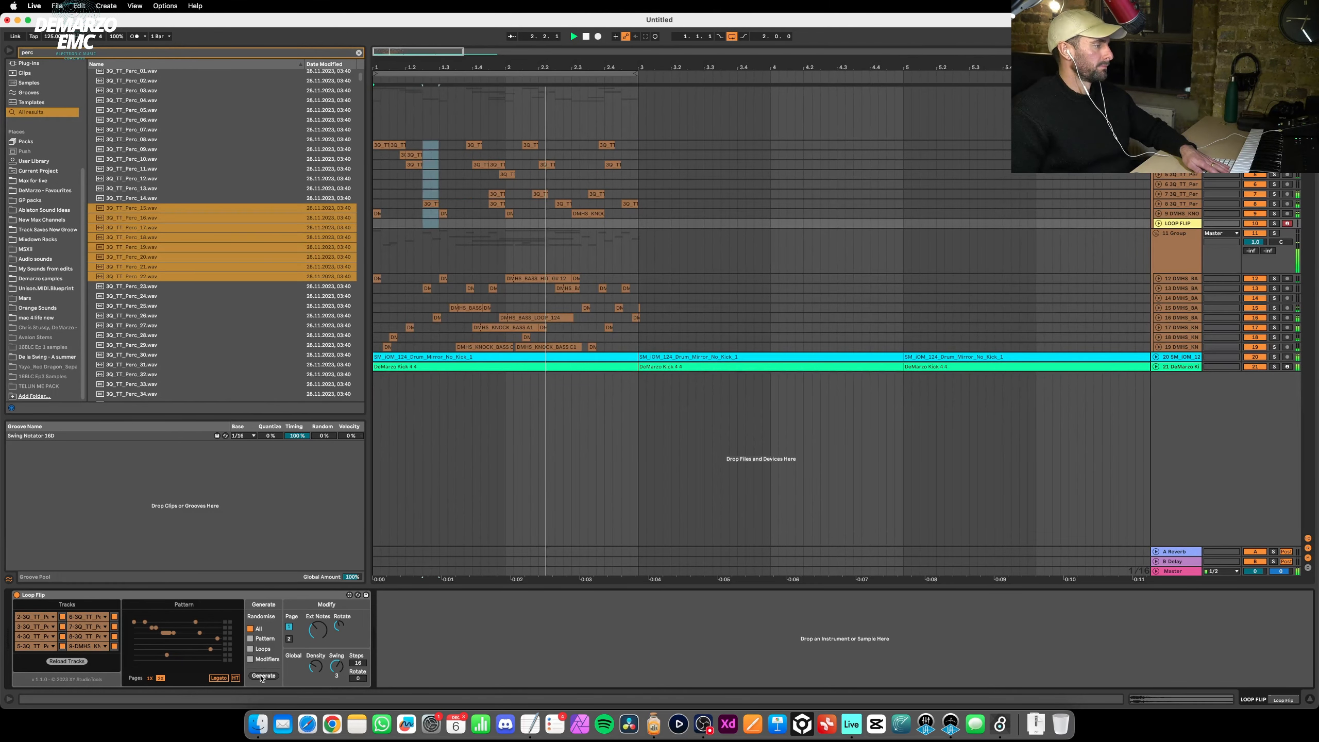
left_click(261, 677)
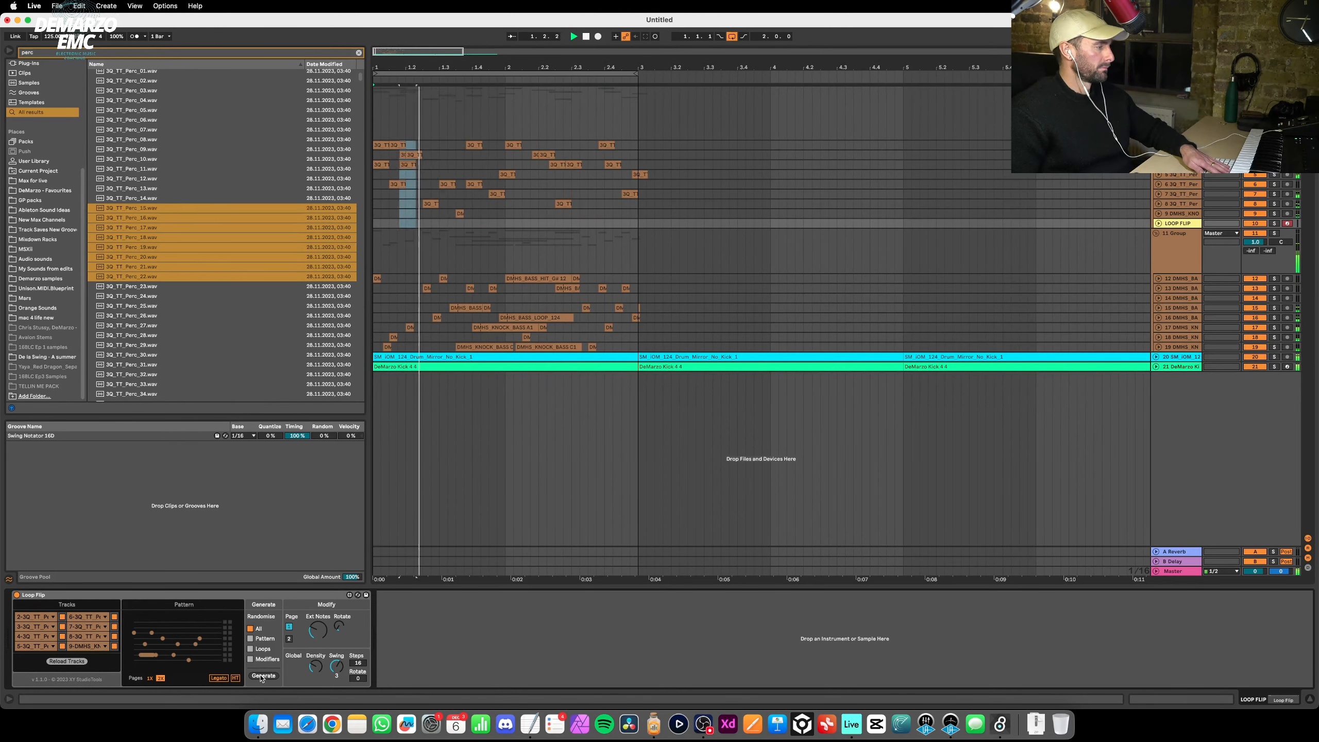
left_click(261, 677)
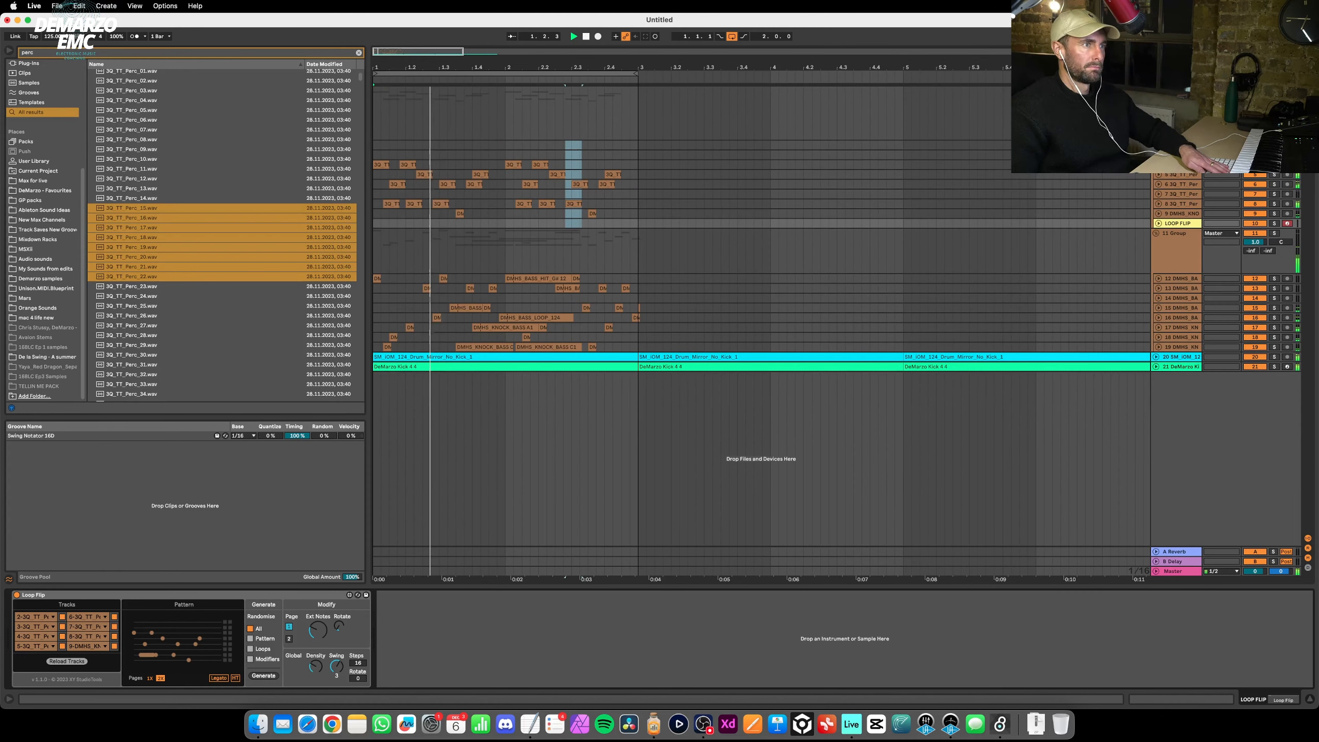
Lower the transient envelope amount of the first Drum_Mirror_No_Kick loop clip on the cyan drum track.
left_click(1175, 99)
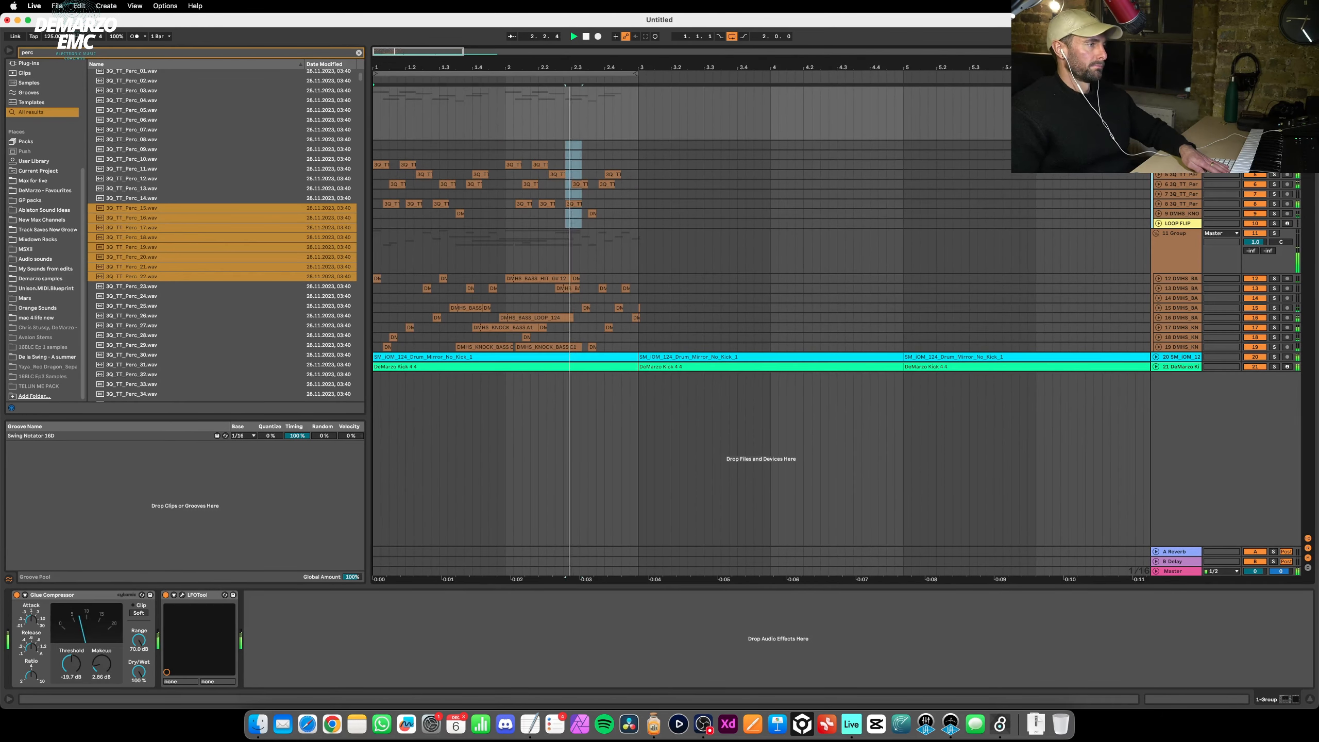
left_click(1178, 357)
double_click(540, 357)
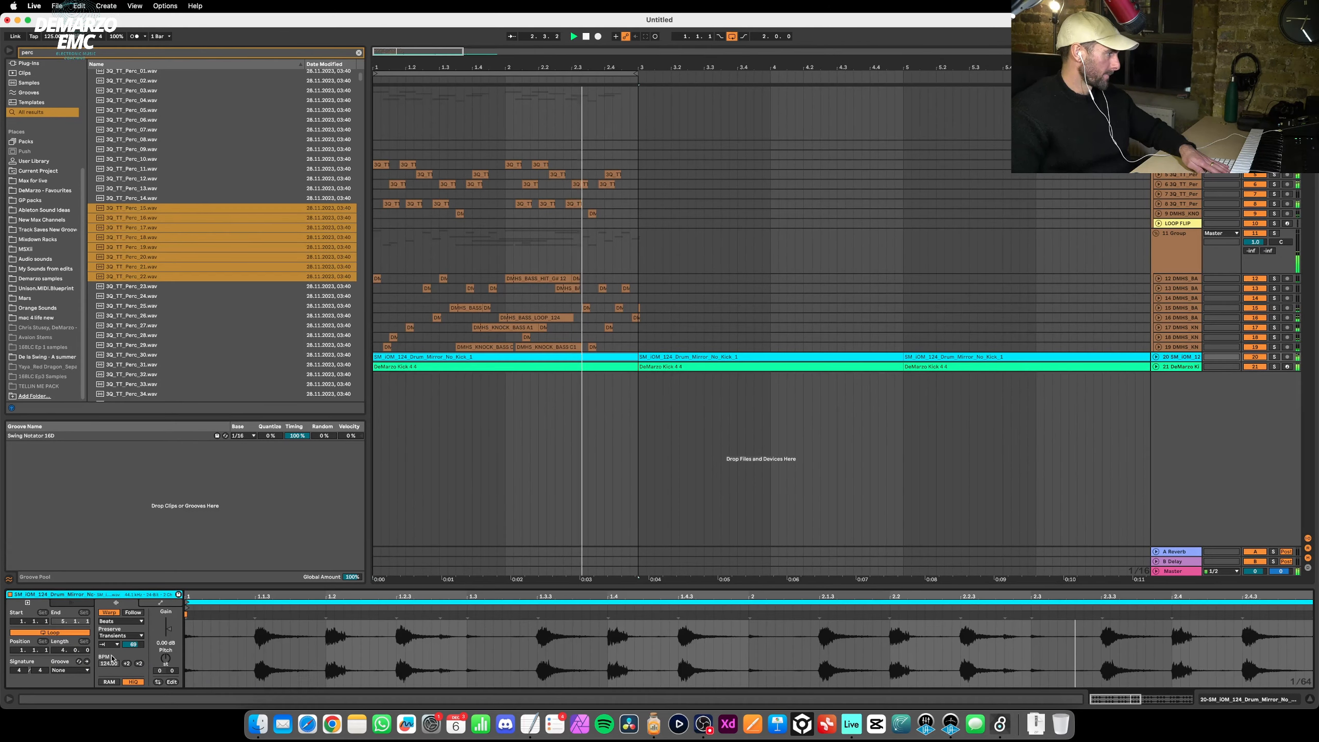
left_click_drag(133, 644, 133, 657)
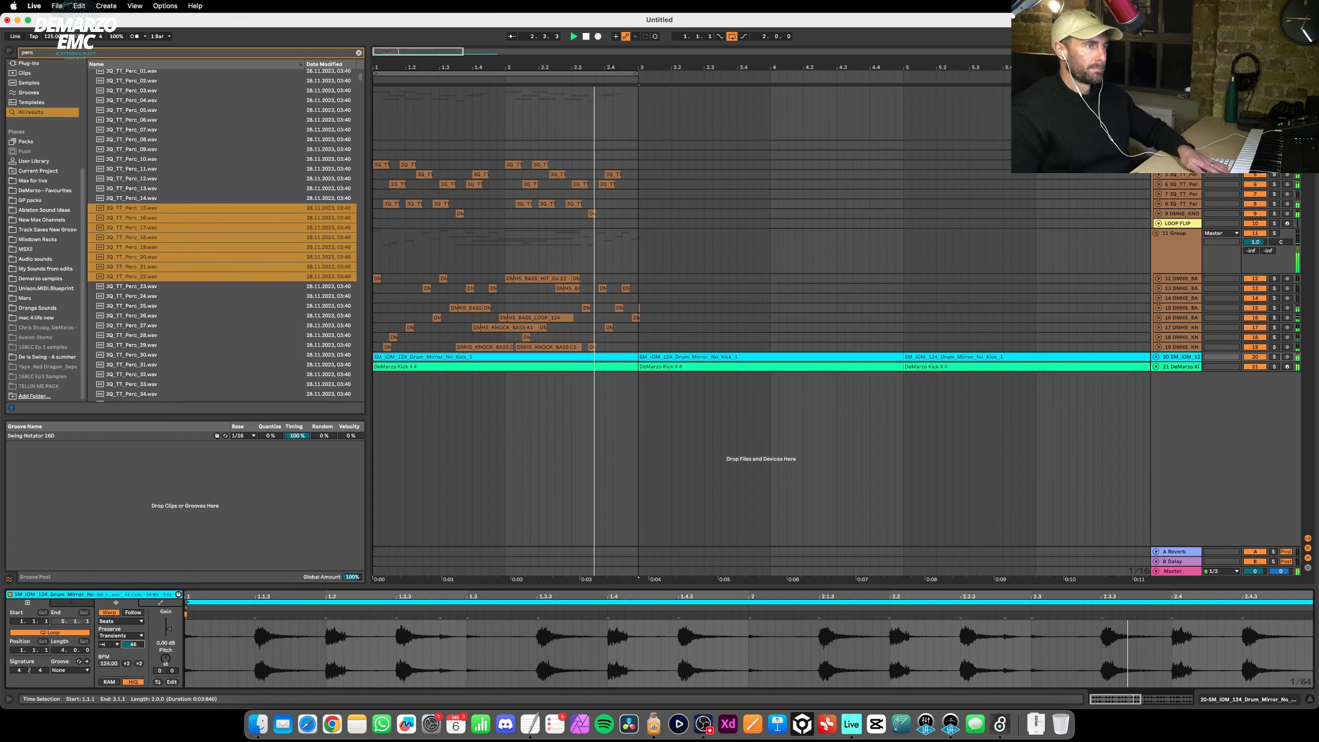
Show the device chain of the percussion group and stop playback.
left_click(1177, 112)
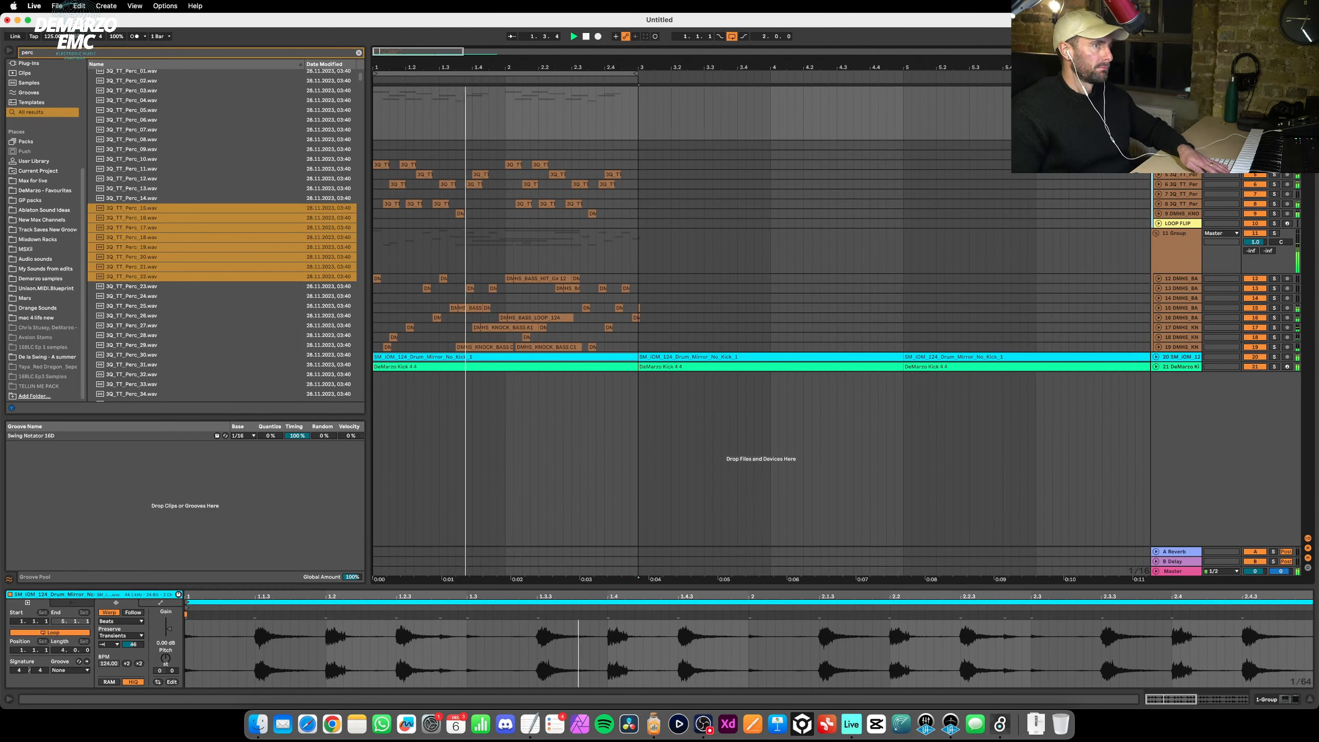
key("shift+Tab")
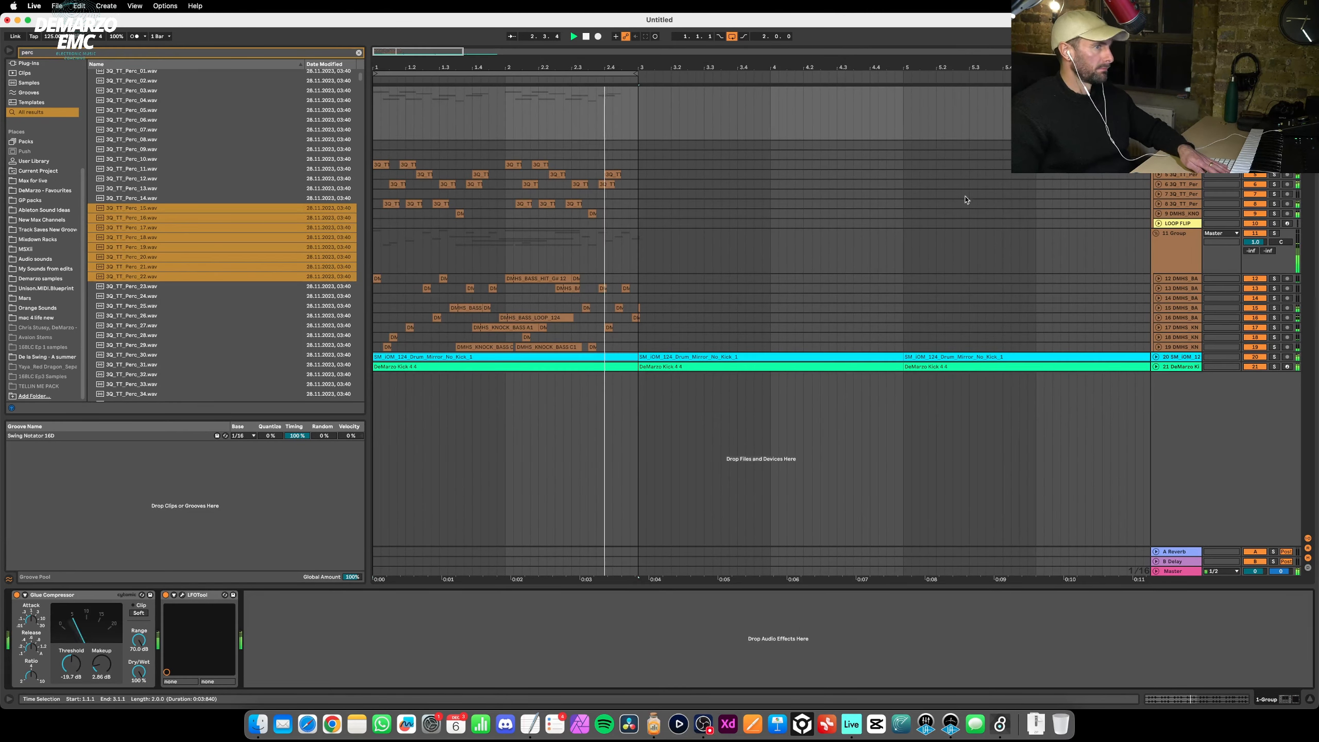
key("space")
Return to the Loop Flip device and generate more percussion patterns, listening to each variation.
left_click(1178, 224)
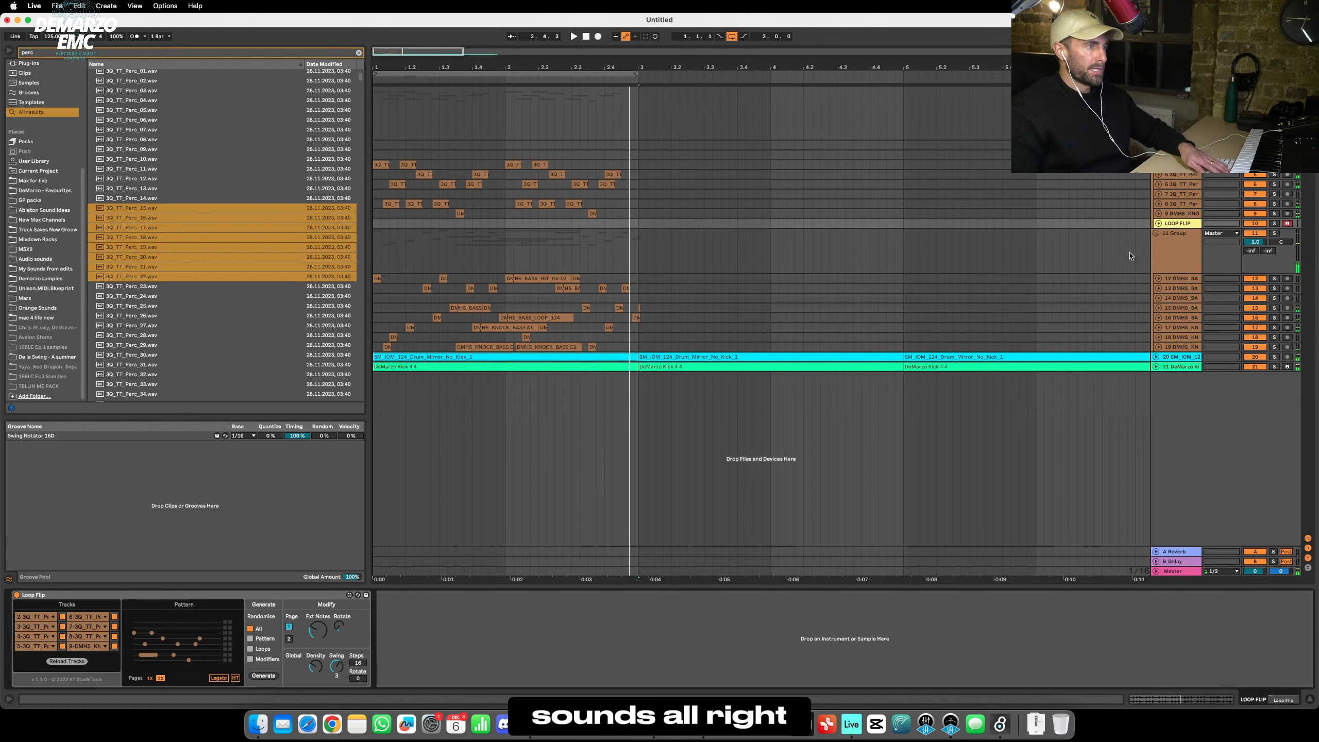
left_click(273, 676)
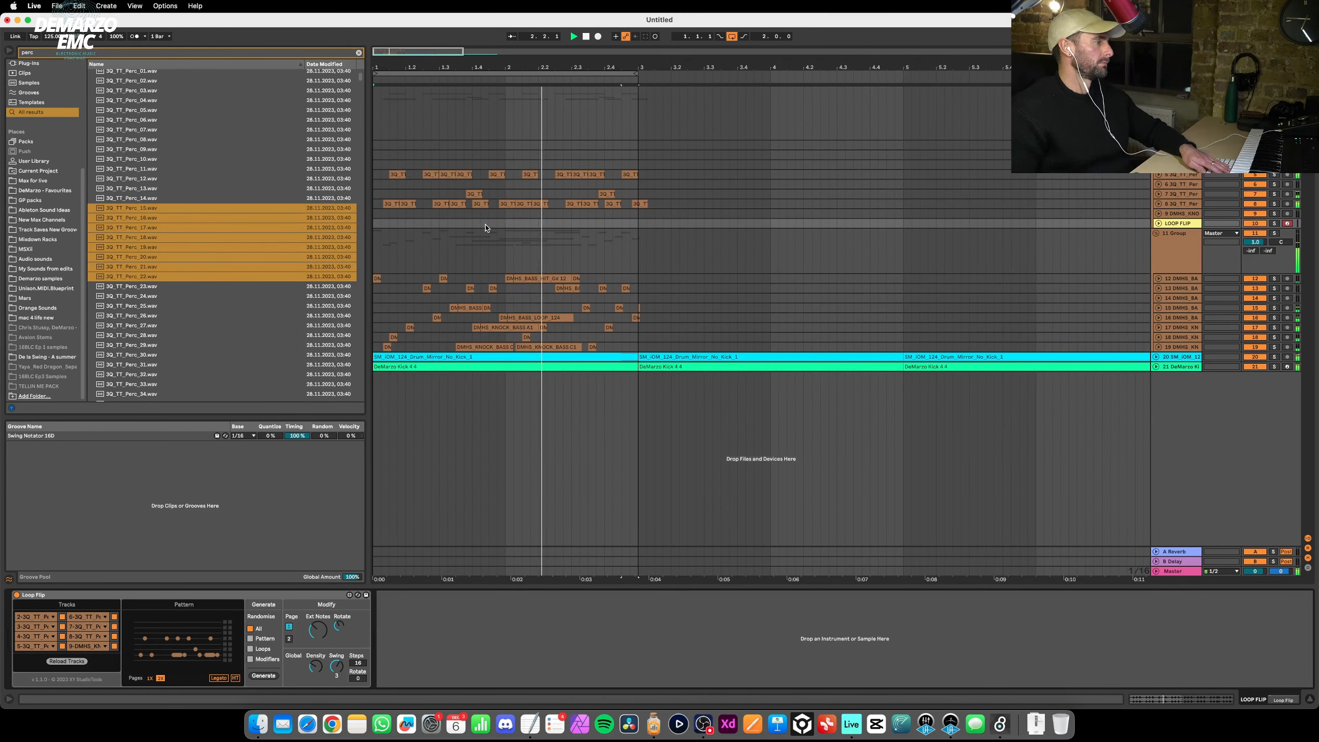
left_click(271, 675)
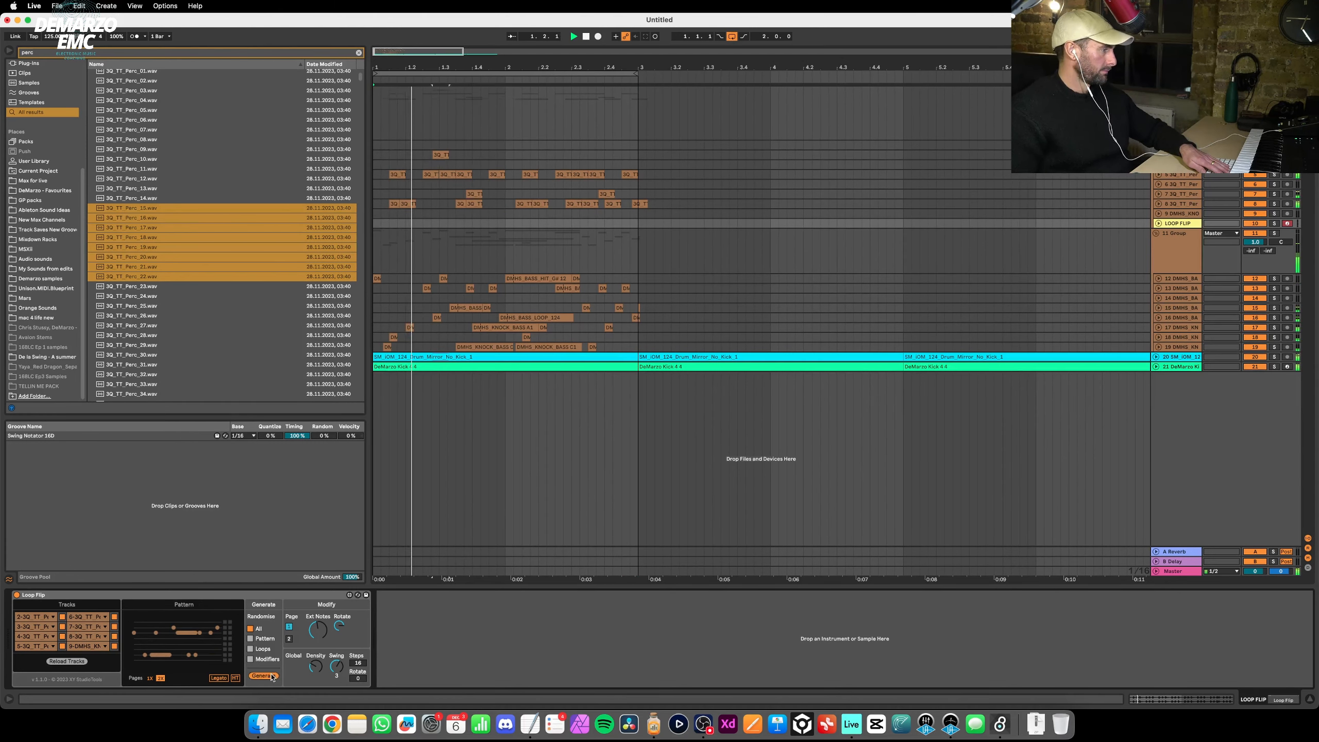
left_click(271, 675)
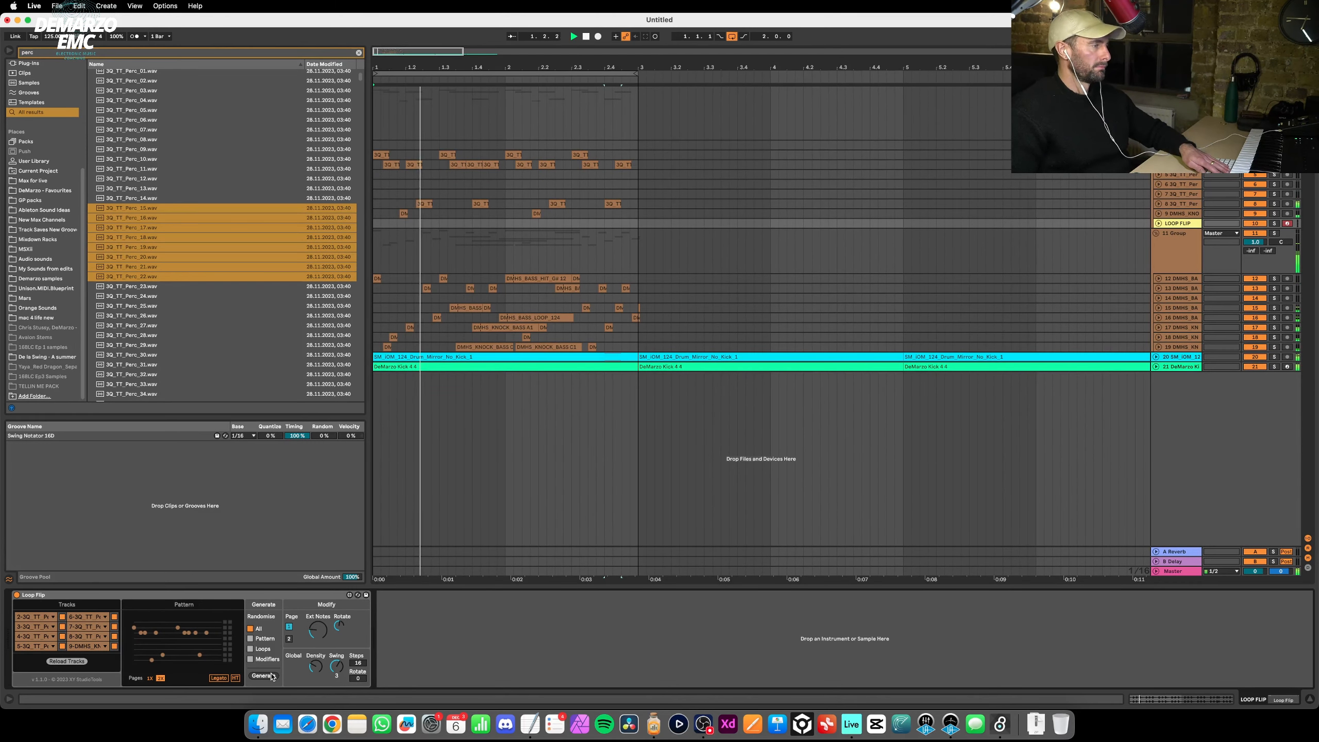
left_click(272, 676)
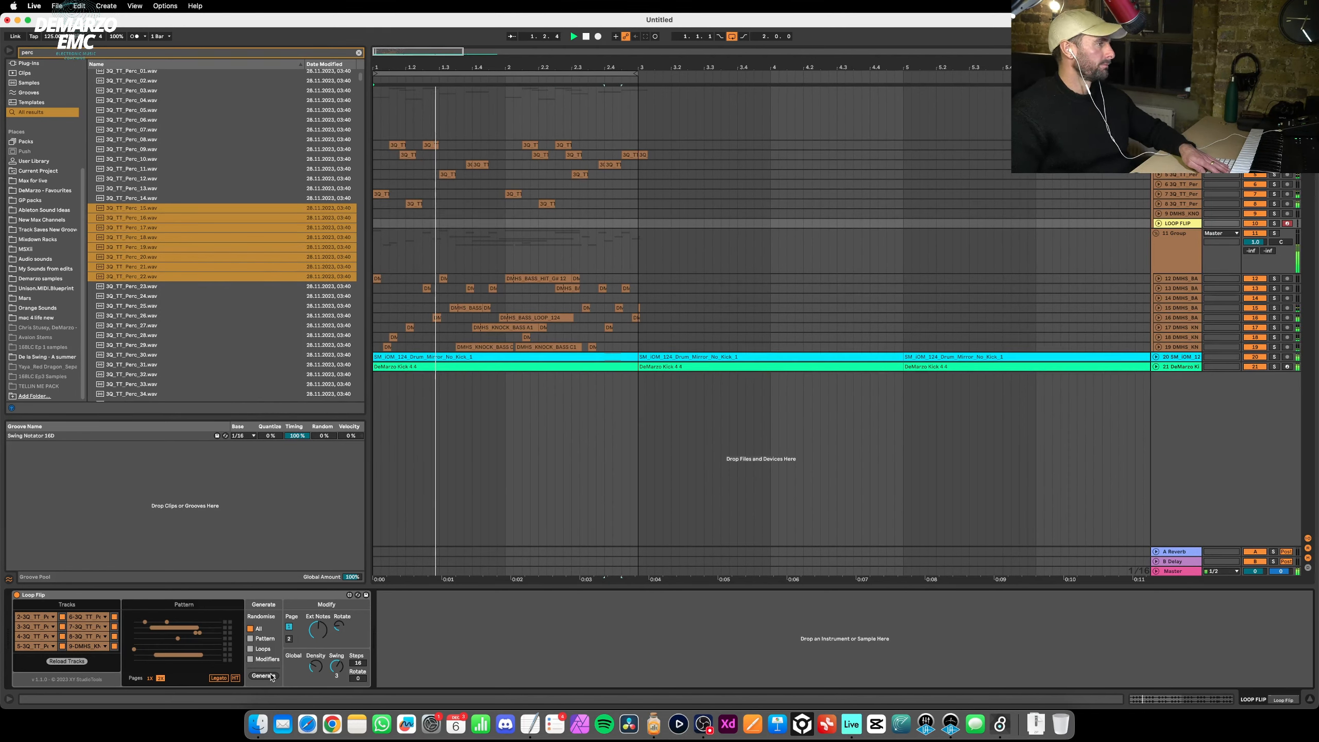
left_click(271, 676)
Audition further percussion samples down the search results, through to the 120_MixedPerc_SP files.
scroll(219, 234, "up", 10)
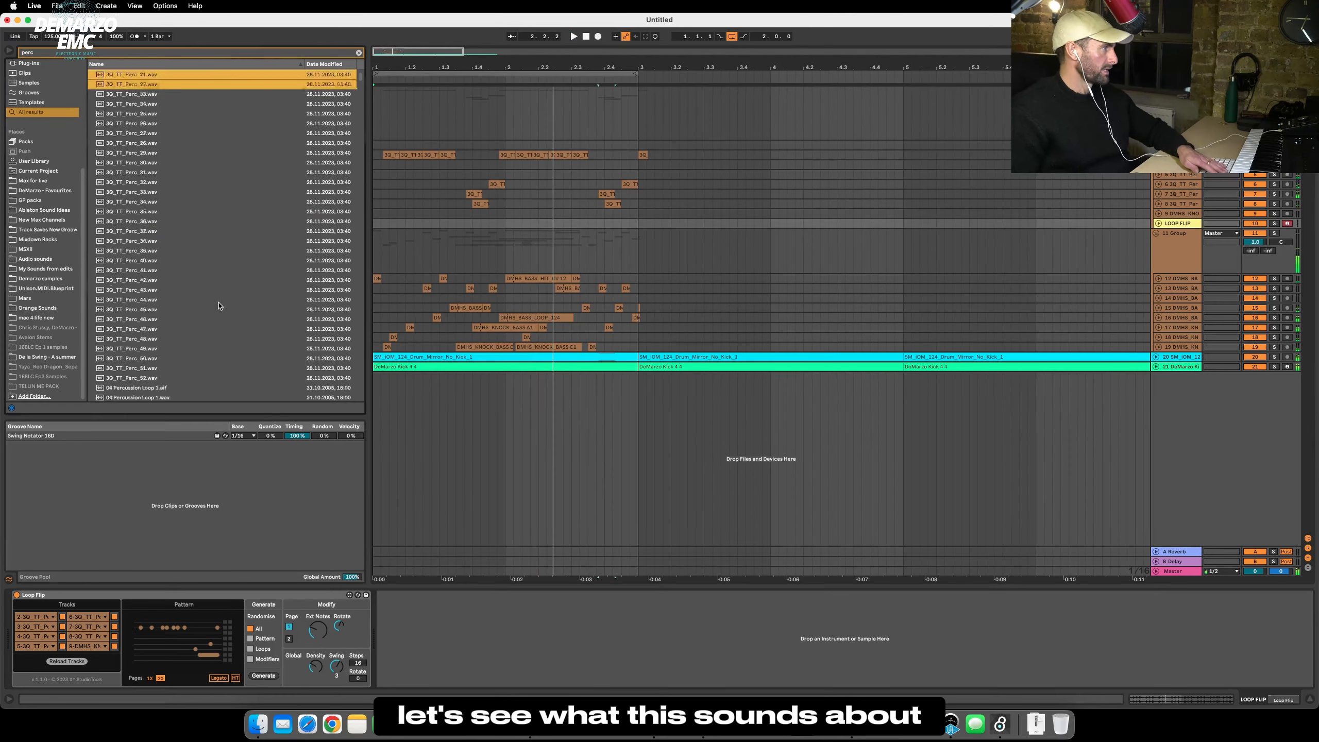
left_click(219, 305)
key("Down")
key("Down")
key("Down")
key("Down")
key("Down")
key("Down")
key("Down")
key("Down")
key("Down")
key("Down")
key("Down")
key("Down")
key("Down")
key("Down")
key("Down")
key("Down")
key("Down")
key("Down")
key("Down")
key("Down")
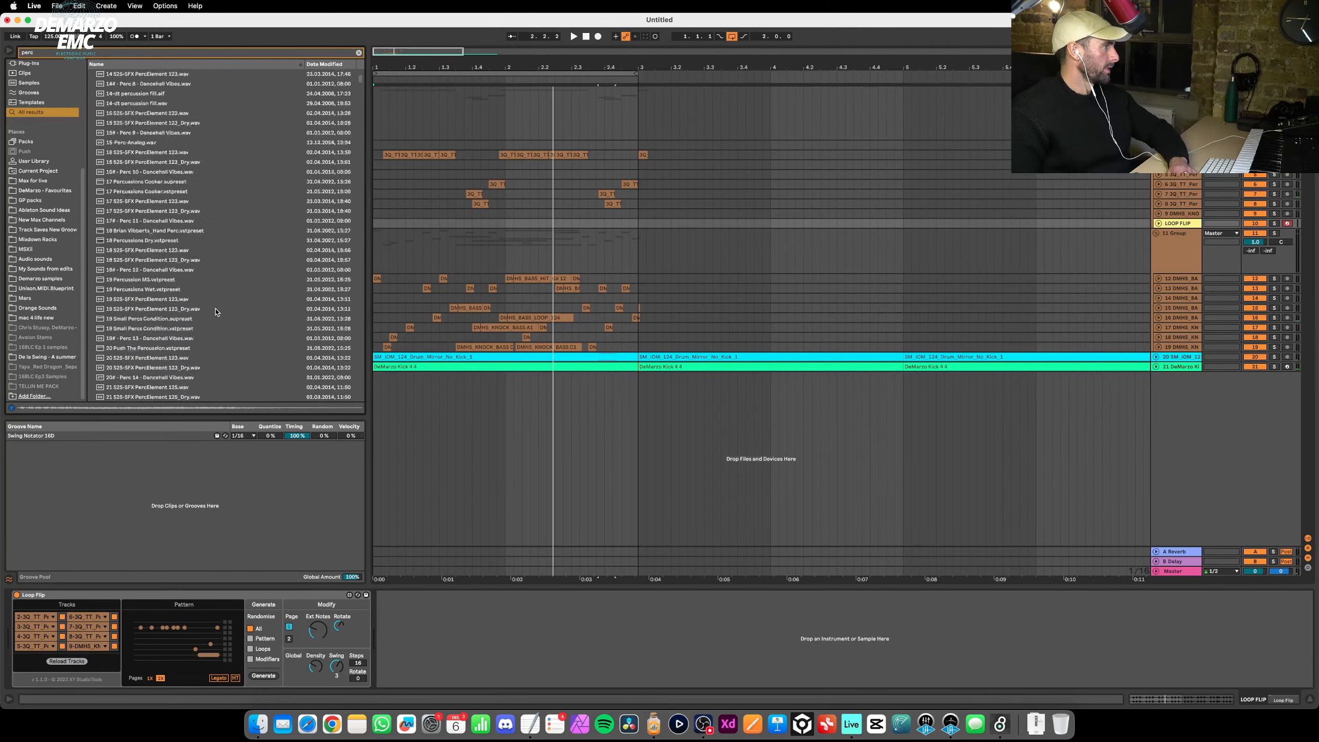
key("Down")
key("Down")
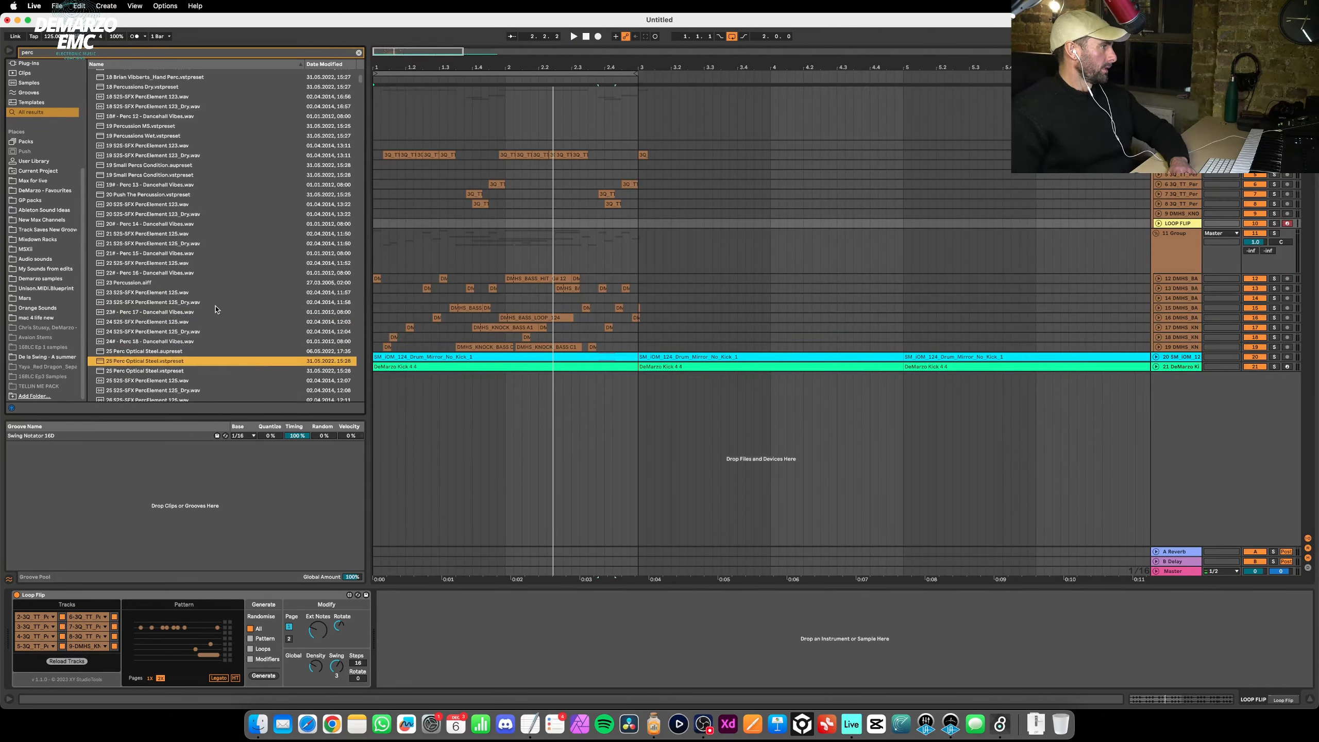
left_click(207, 156)
key("Down")
key("Down")
key("Down")
key("Down")
key("Down")
key("Down")
key("Down")
key("Down")
key("Down")
key("Down")
key("Down")
key("Down")
key("Down")
key("Down")
key("Down")
key("Down")
key("Down")
key("Down")
key("Down")
key("Down")
key("Down")
key("Down")
key("Down")
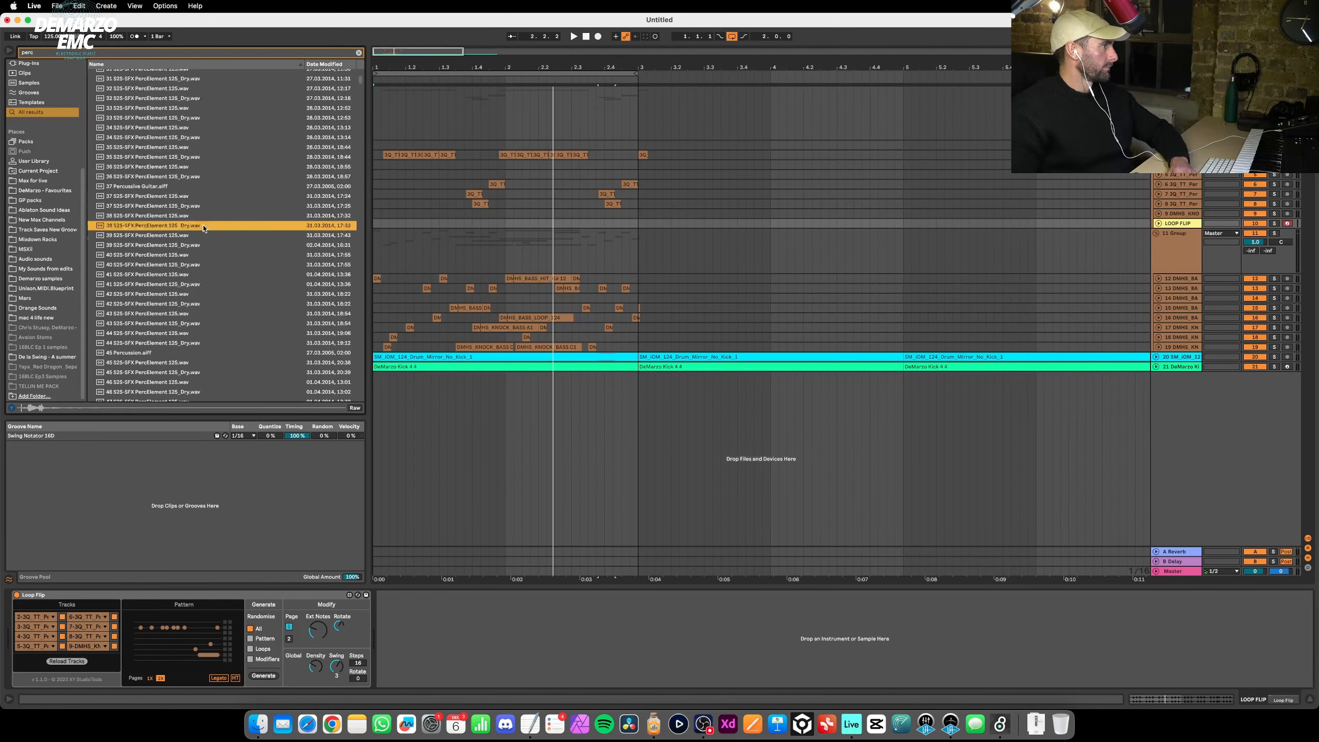
key("Down")
key("Down")
key("Down")
key("Down")
key("Down")
key("Down")
key("Down")
key("Down")
key("Down")
key("Down")
key("Down")
key("Down")
key("Down")
key("Down")
key("Down")
key("Down")
key("Down")
key("Down")
key("Down")
key("Down")
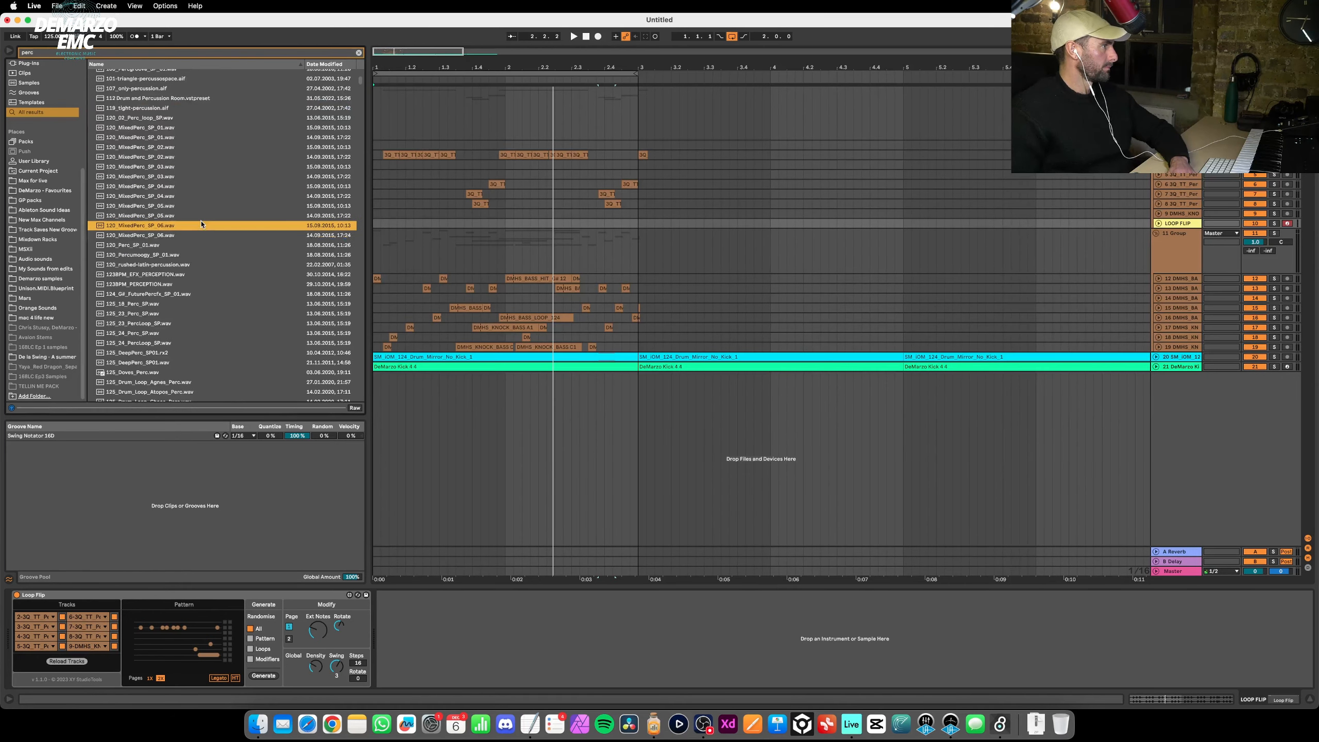
Select the 120_MixedPerc_SP_01 through SP_04 samples and load them into the first clip slots of the percussion group's tracks.
key("Up")
key("Up")
key("Up")
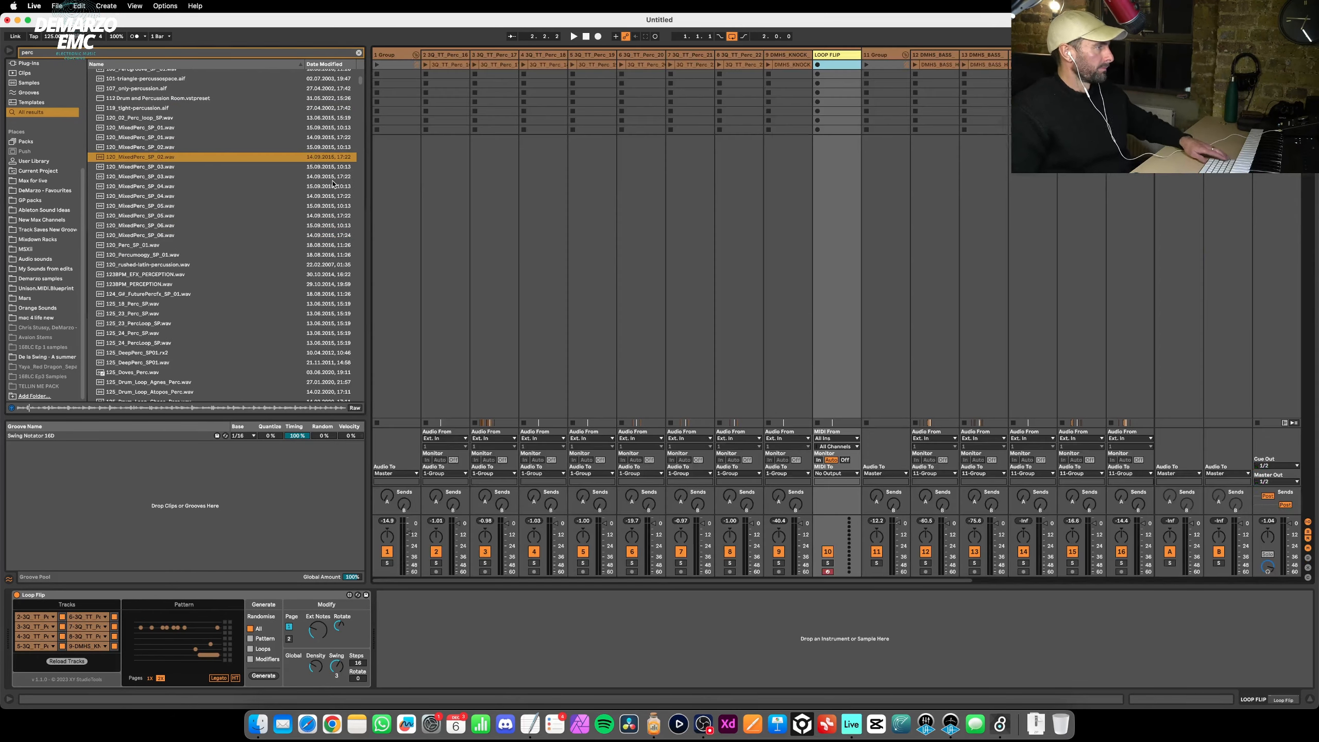
key("Tab")
key("Up")
key("Up")
key("Up")
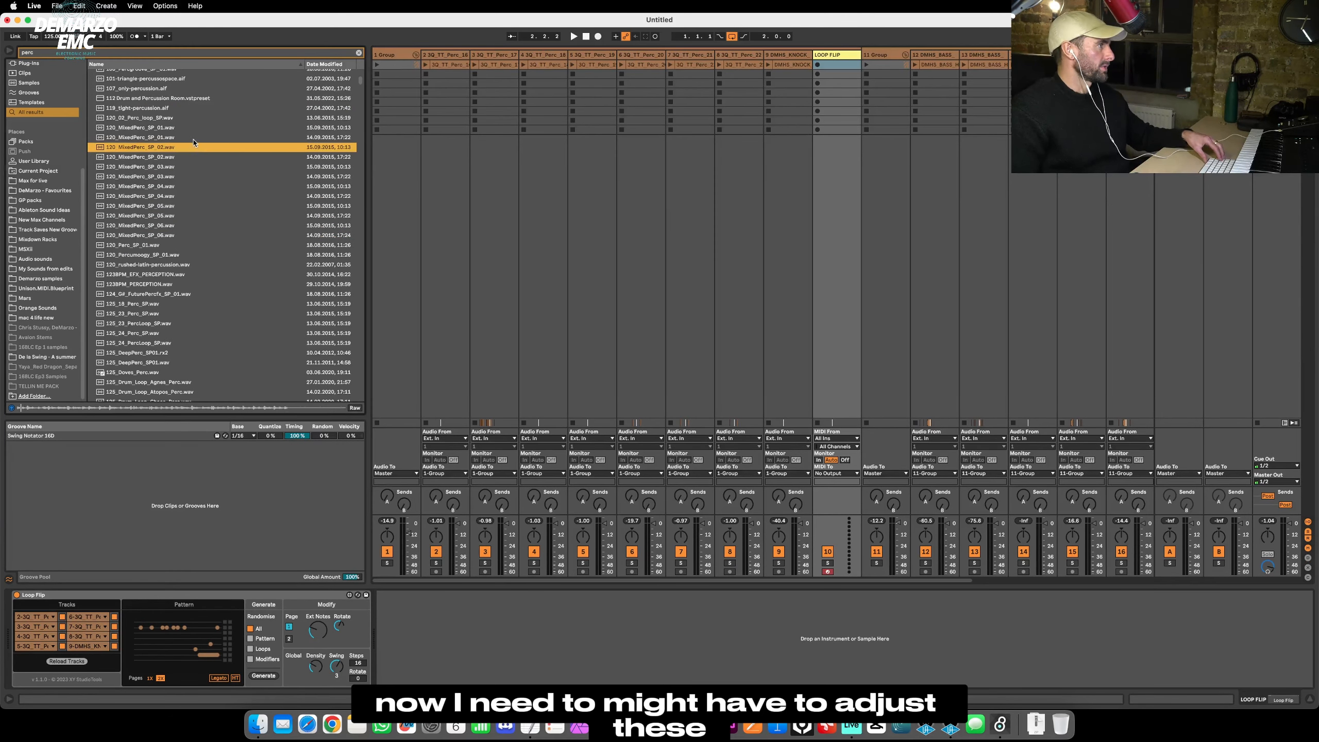
left_click(163, 197, "shift")
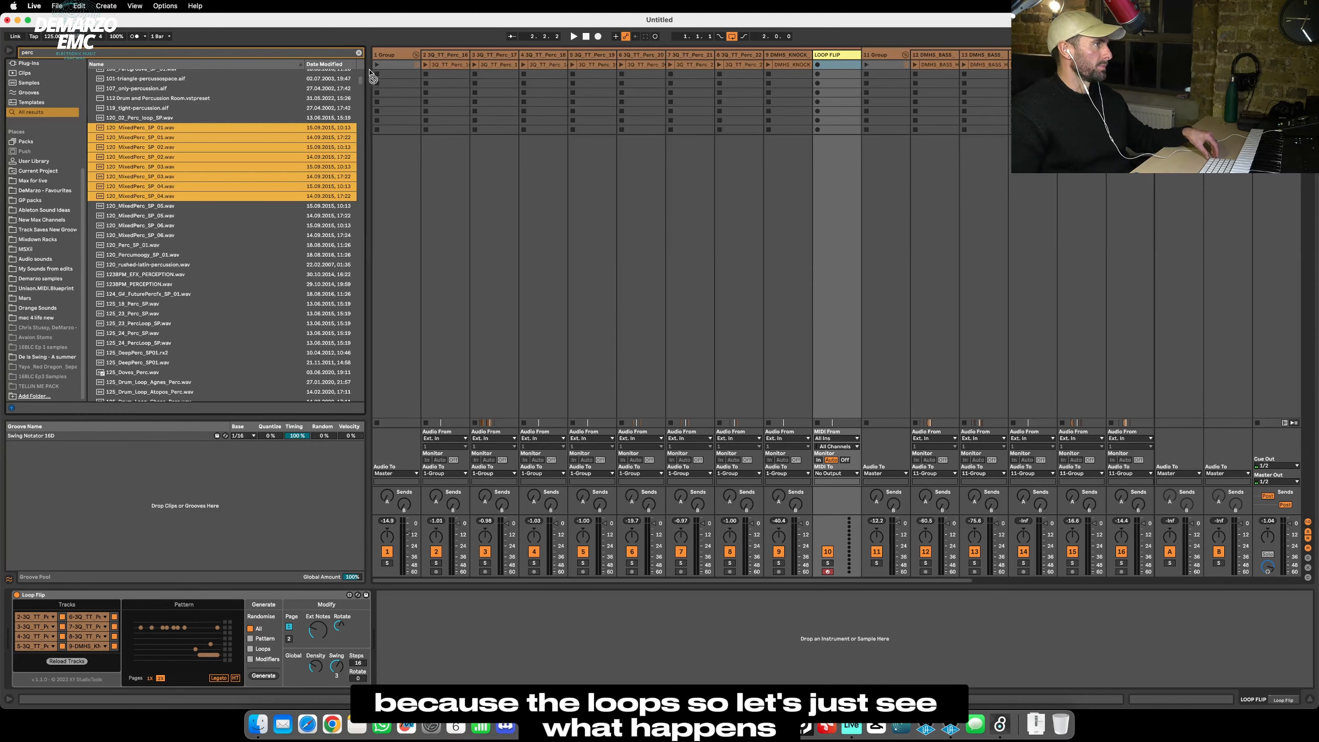
left_click_drag(373, 78, 391, 67)
Return to the Loop Flip device, generate a pattern from the new percussion samples and listen to it.
left_click(852, 55)
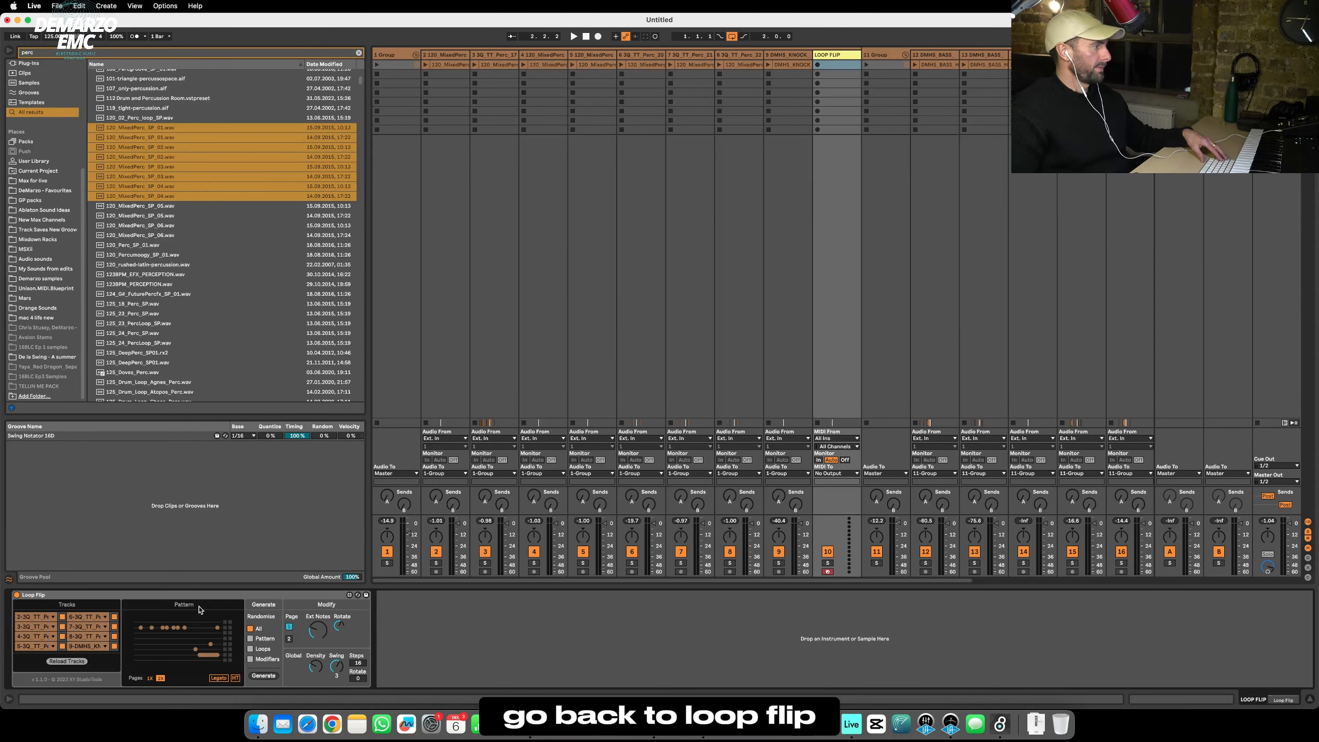
left_click(264, 676)
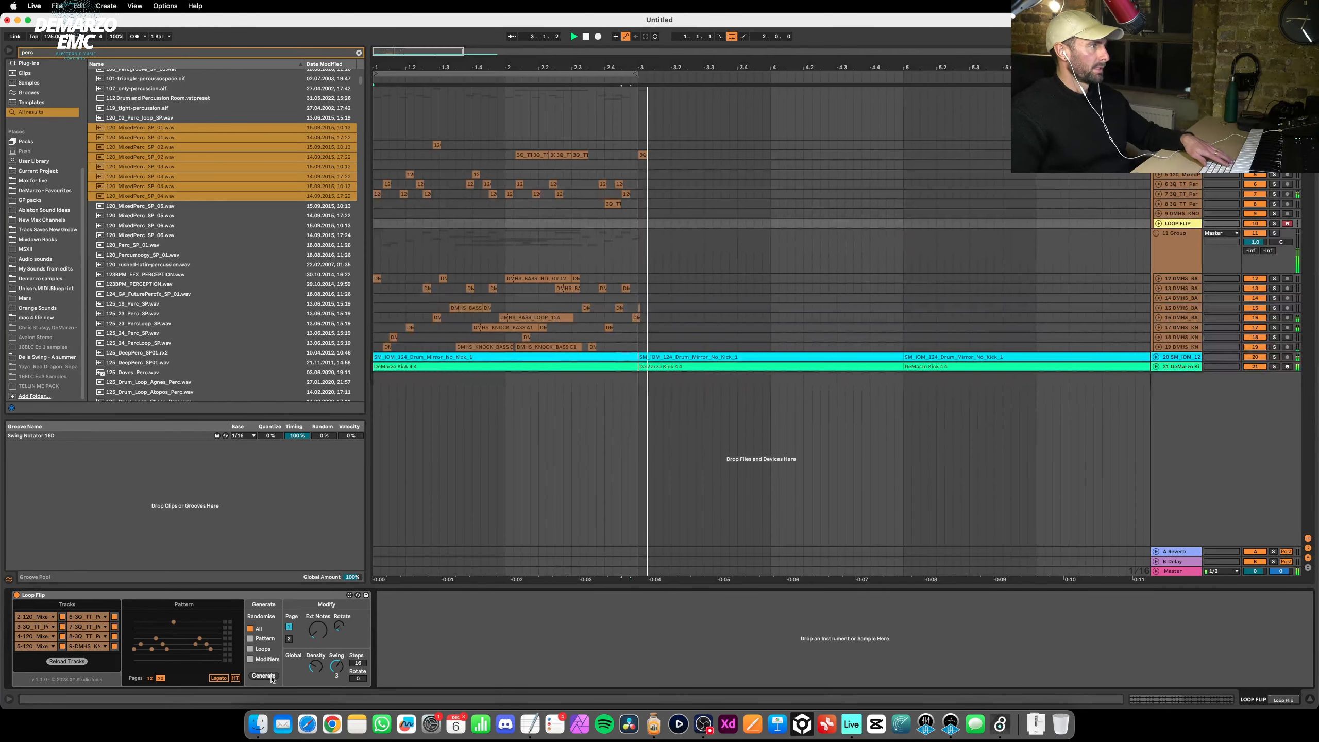
key("space")
key("space")
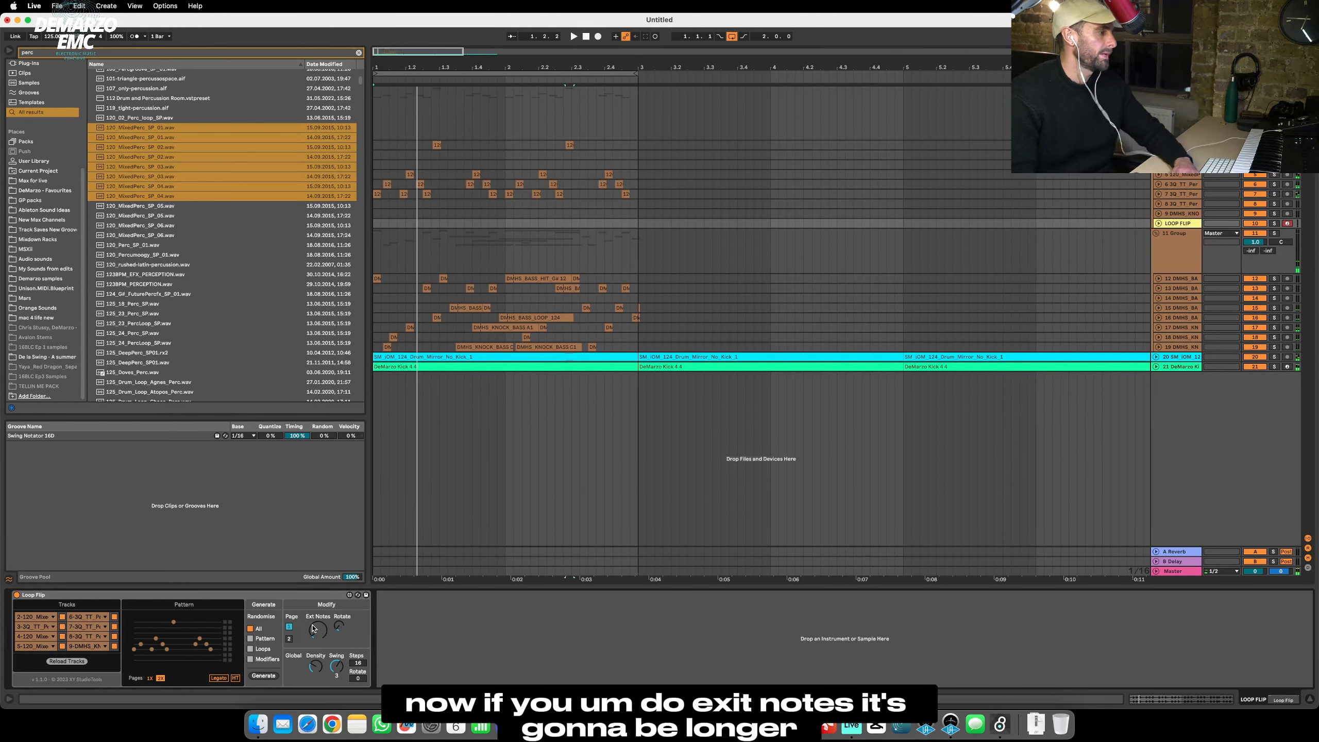
Try longer notes in the percussion pattern by raising Loop Flip's Ext Notes amount while listening.
left_click_drag(314, 629, 313, 603)
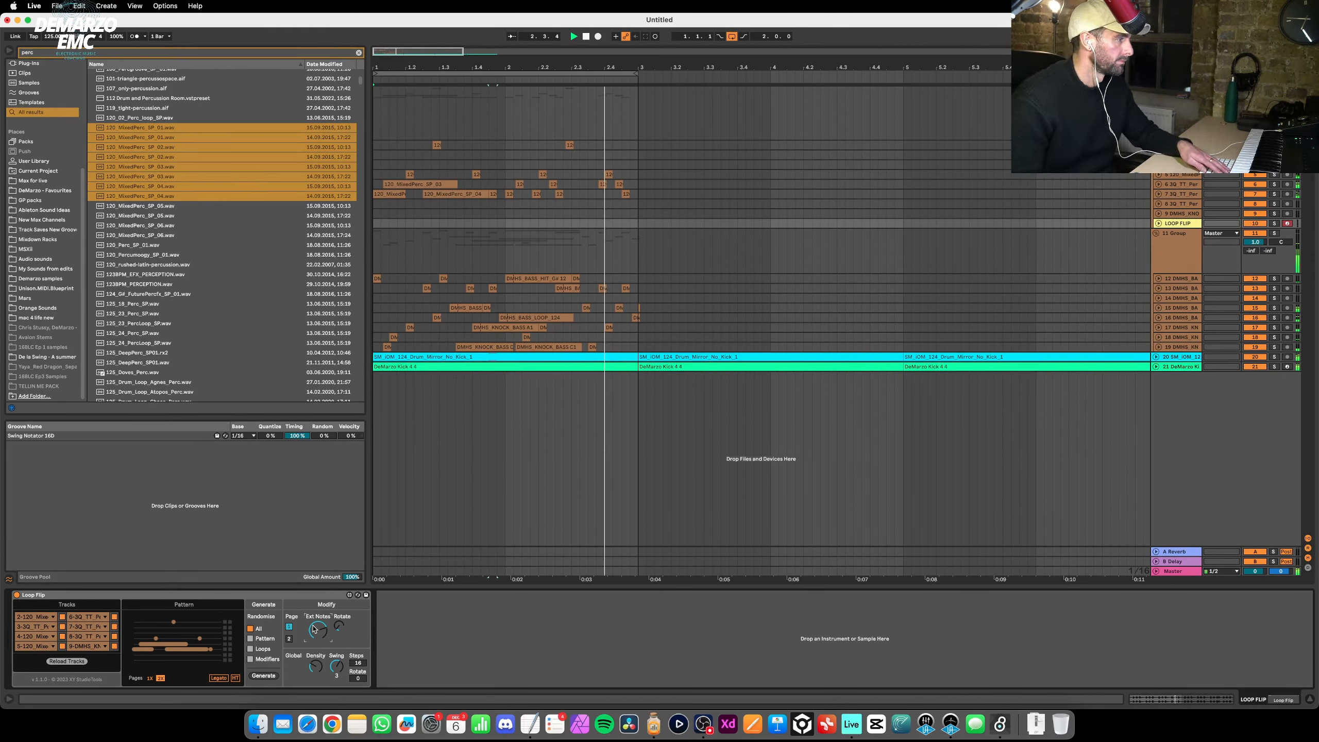
key("space")
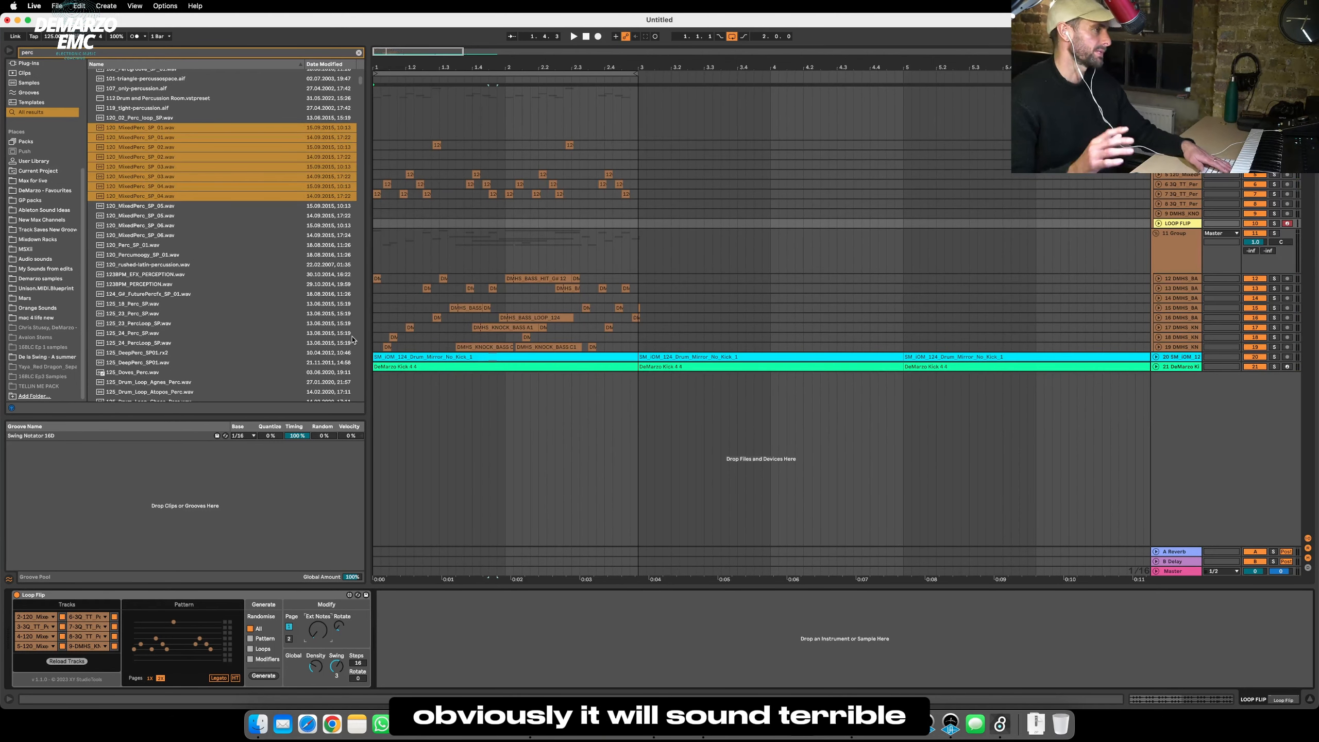
key("space")
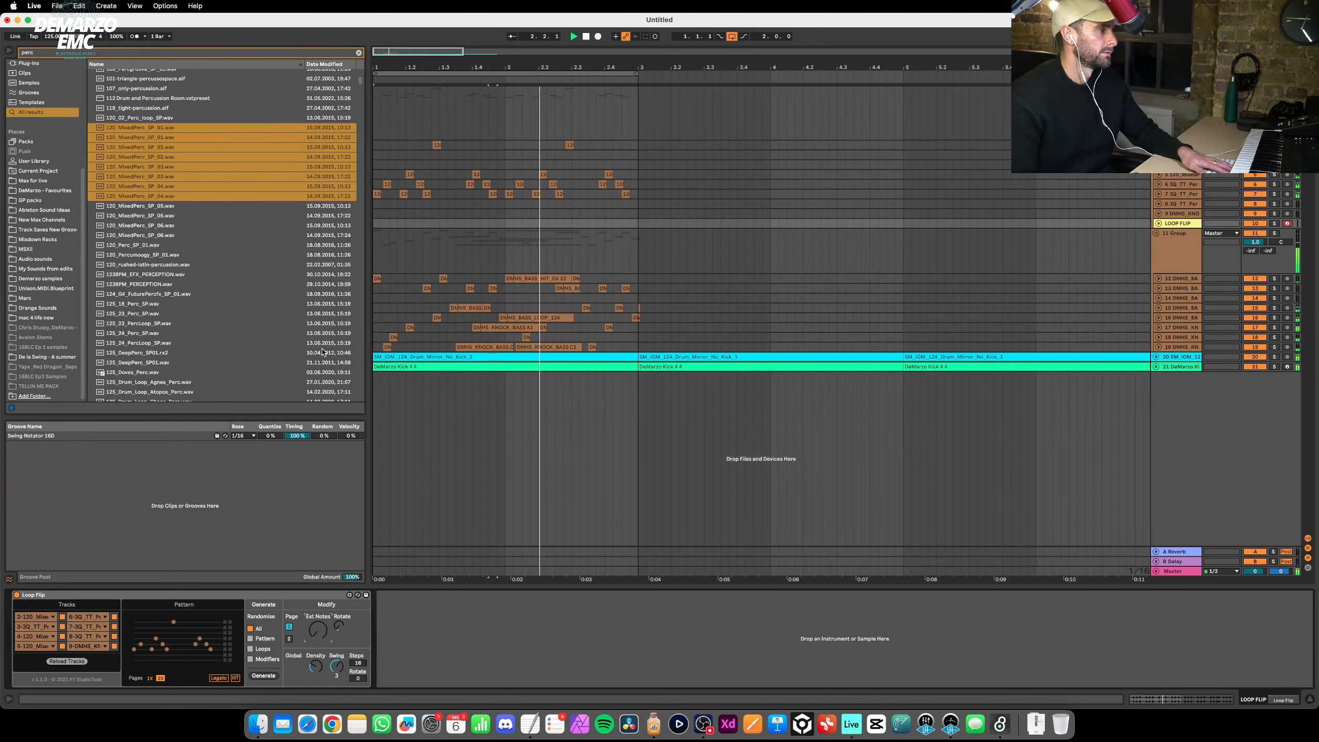
Mute the duplicated bass group, 11 Group, and return to the Loop Flip device.
left_click(1184, 252)
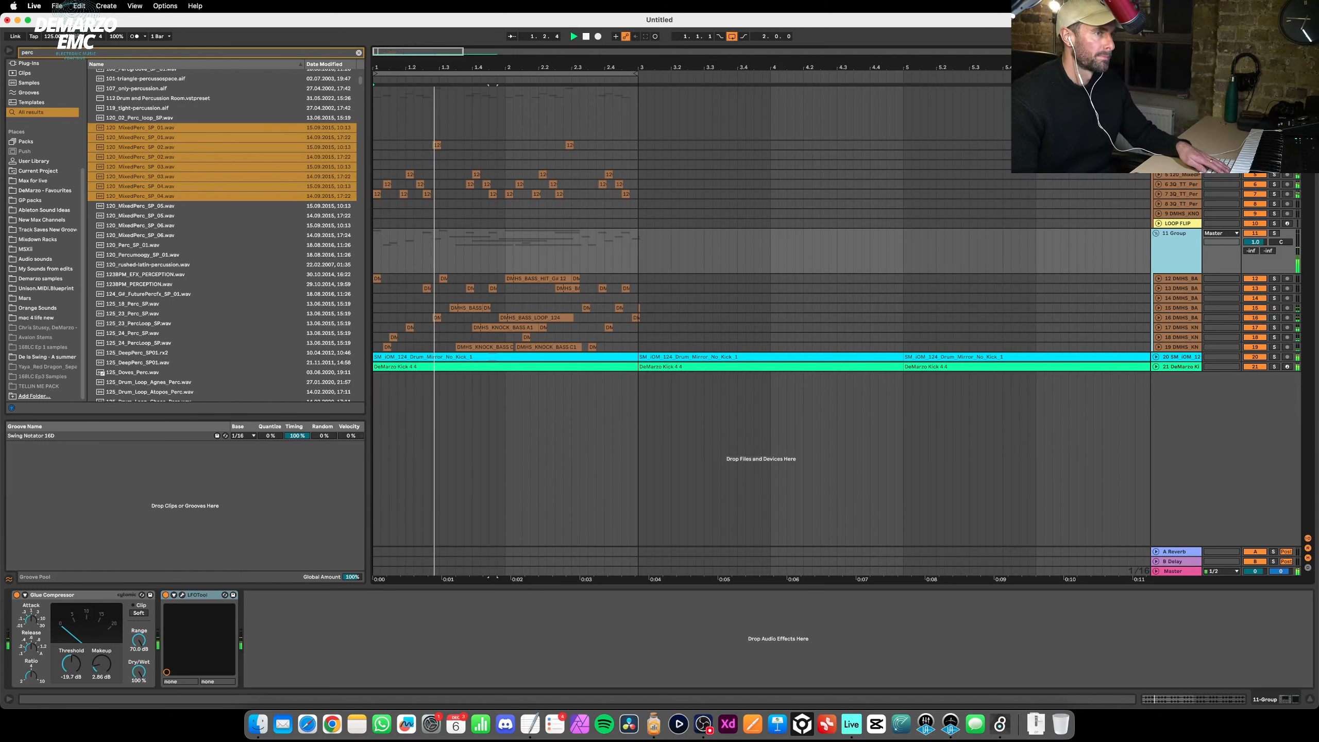
left_click(1254, 233)
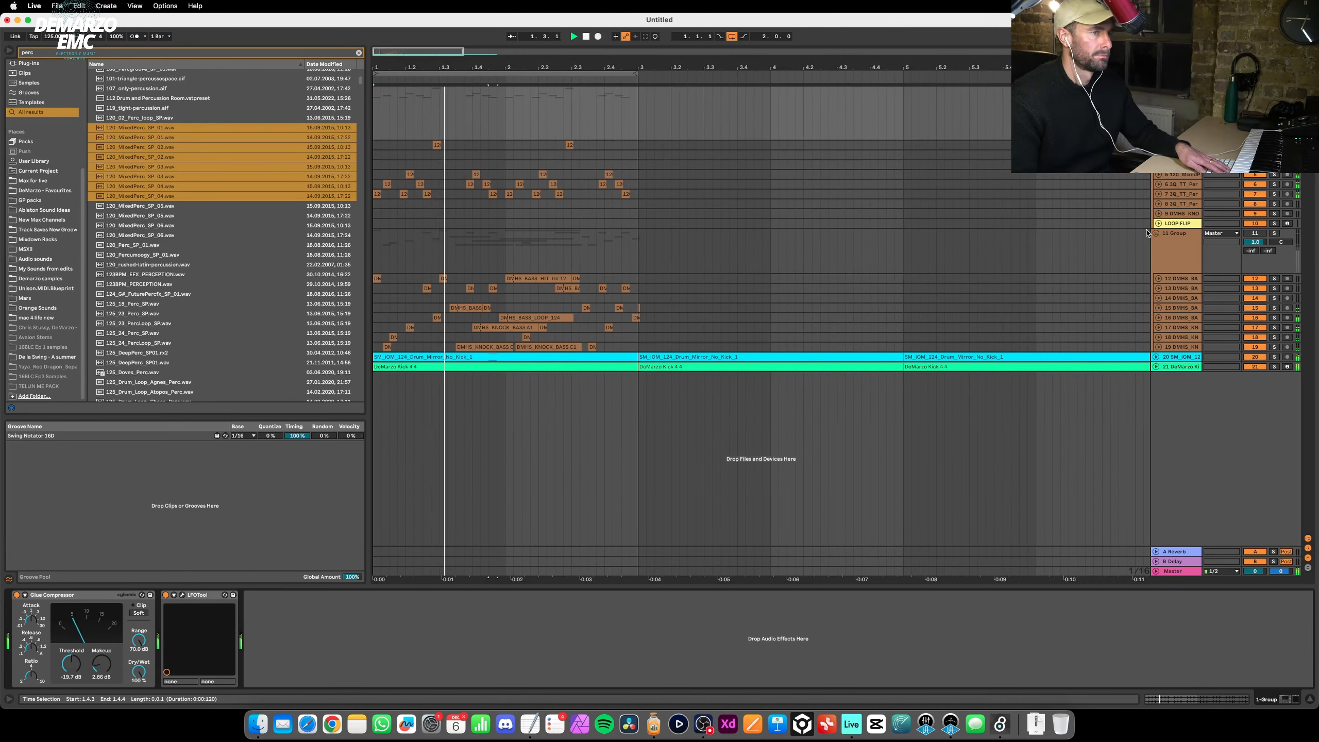
left_click(496, 224)
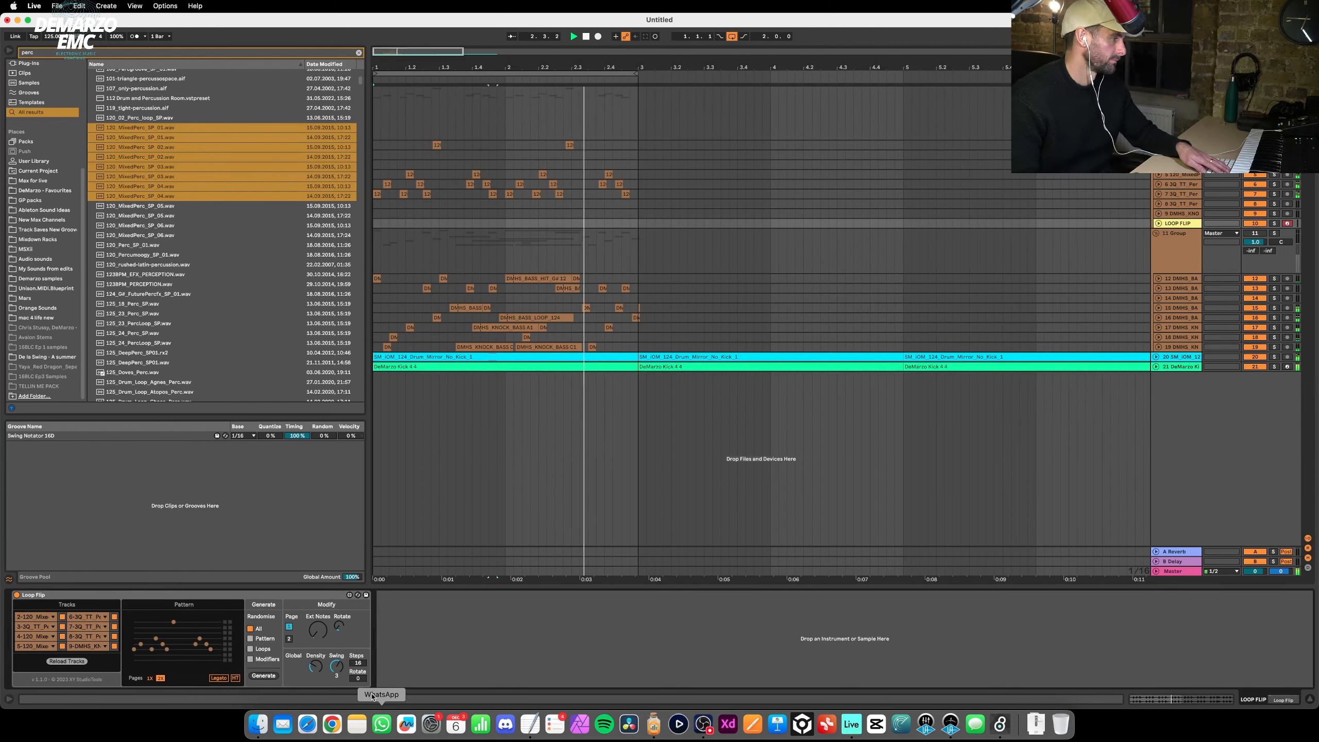
Generate several more percussion patterns with Loop Flip while listening, and lower the Ext Notes amount slightly.
left_click(263, 676)
left_click(271, 677)
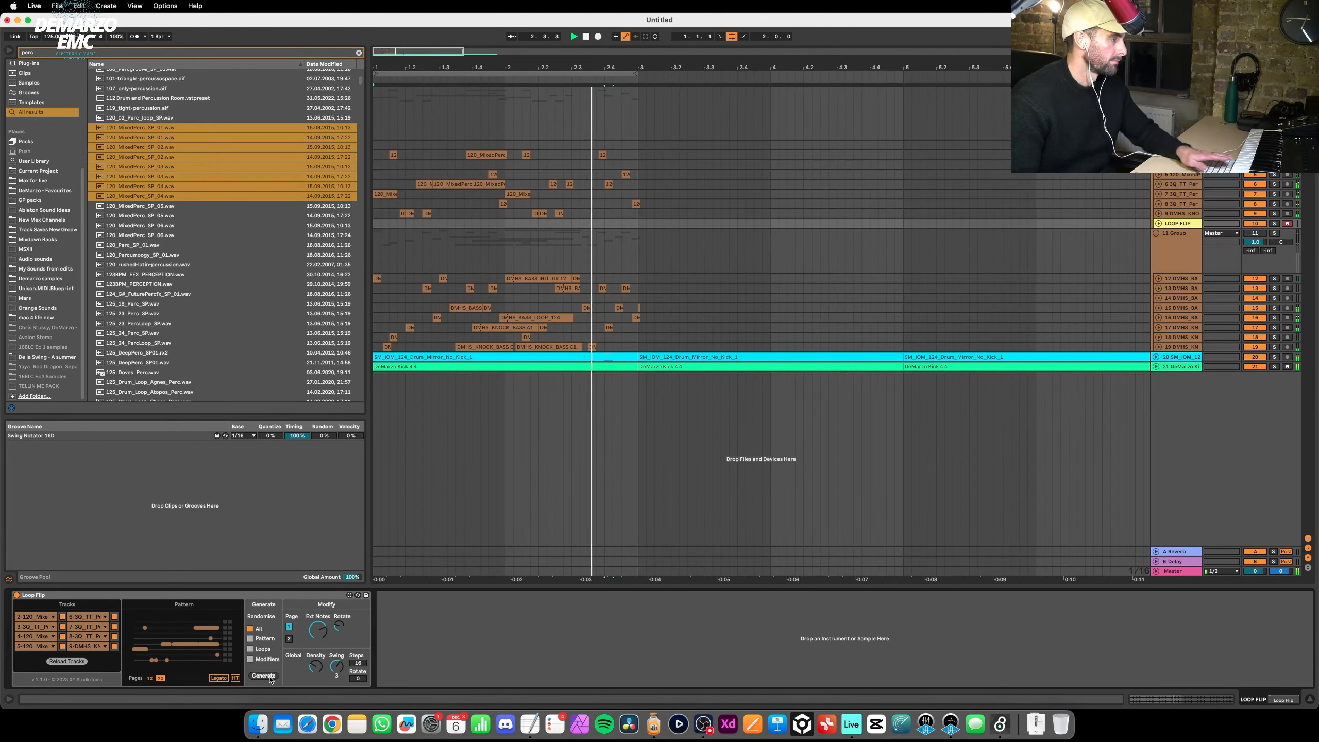
left_click(265, 675)
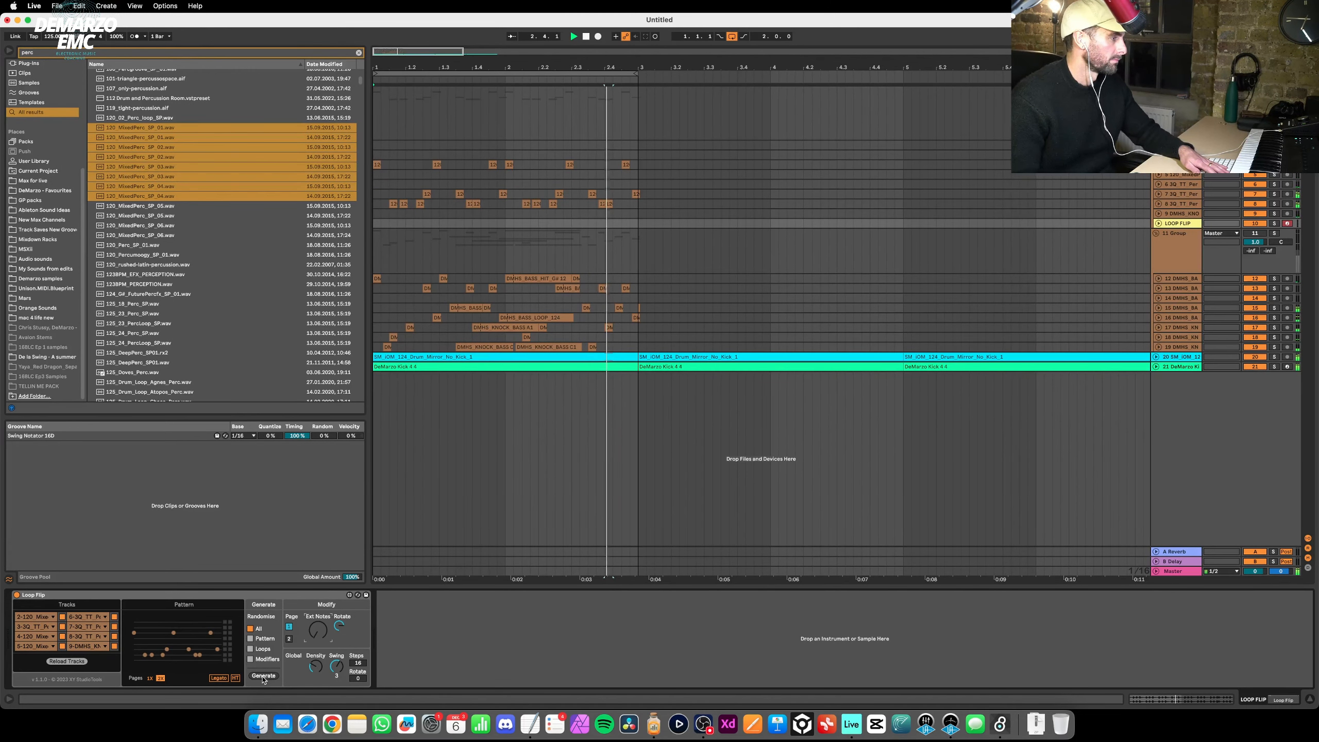
left_click(264, 675)
left_click_drag(318, 632, 318, 639)
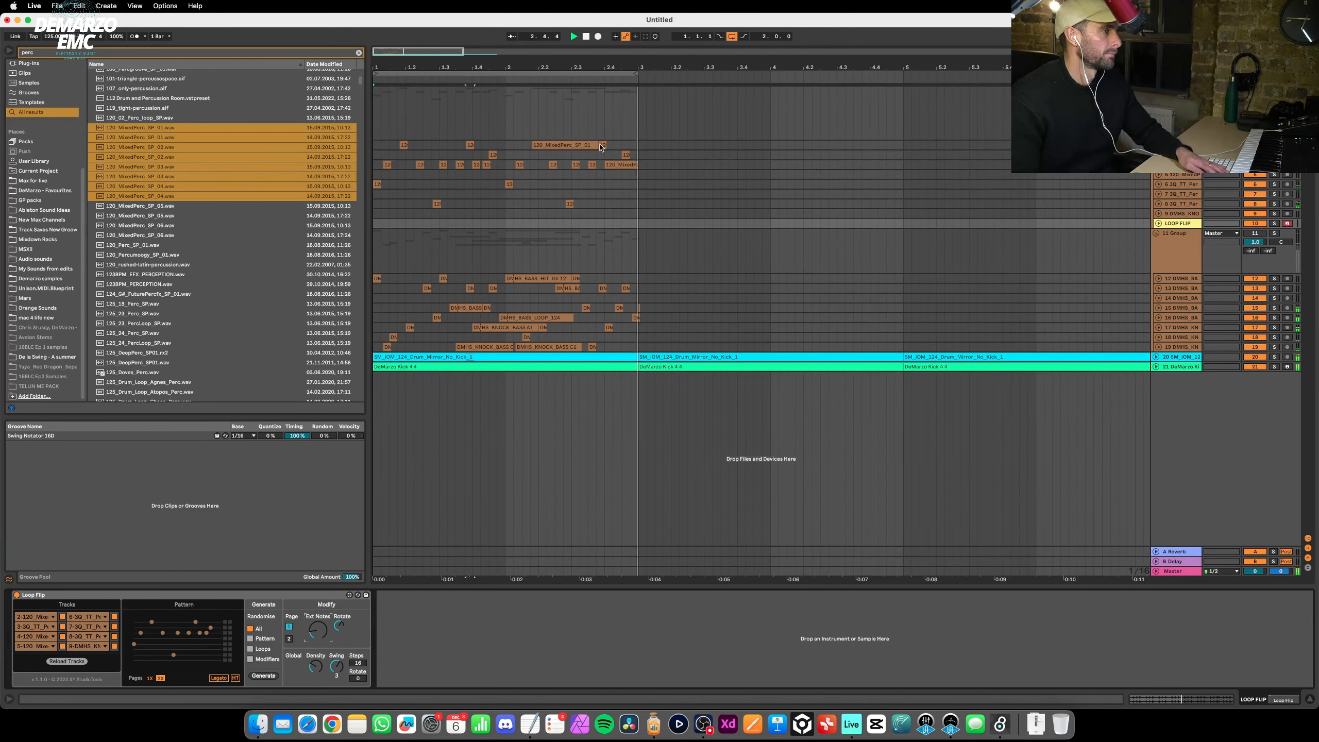
Shorten the long 120_MixedPerc_SP_01 clip in the second bar to about one beat and resume playback.
key("space")
left_click_drag(600, 145, 572, 146)
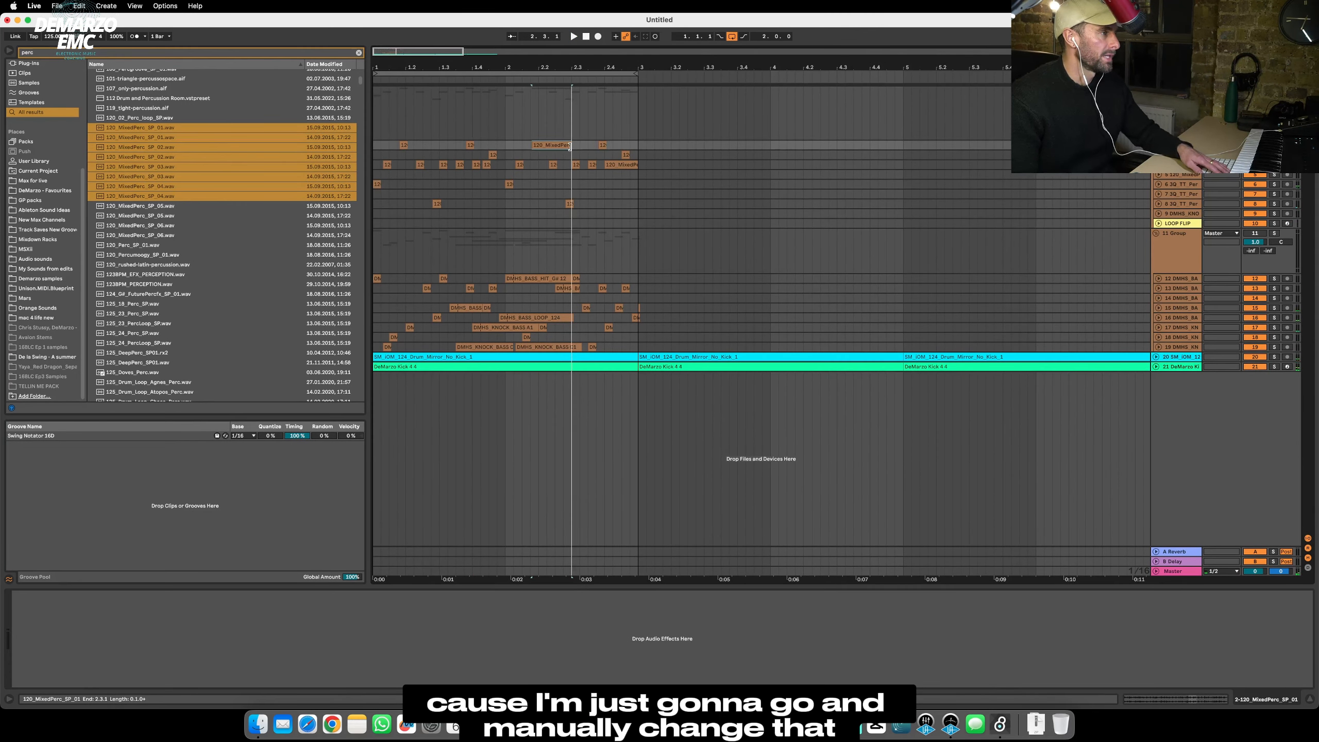
key("space")
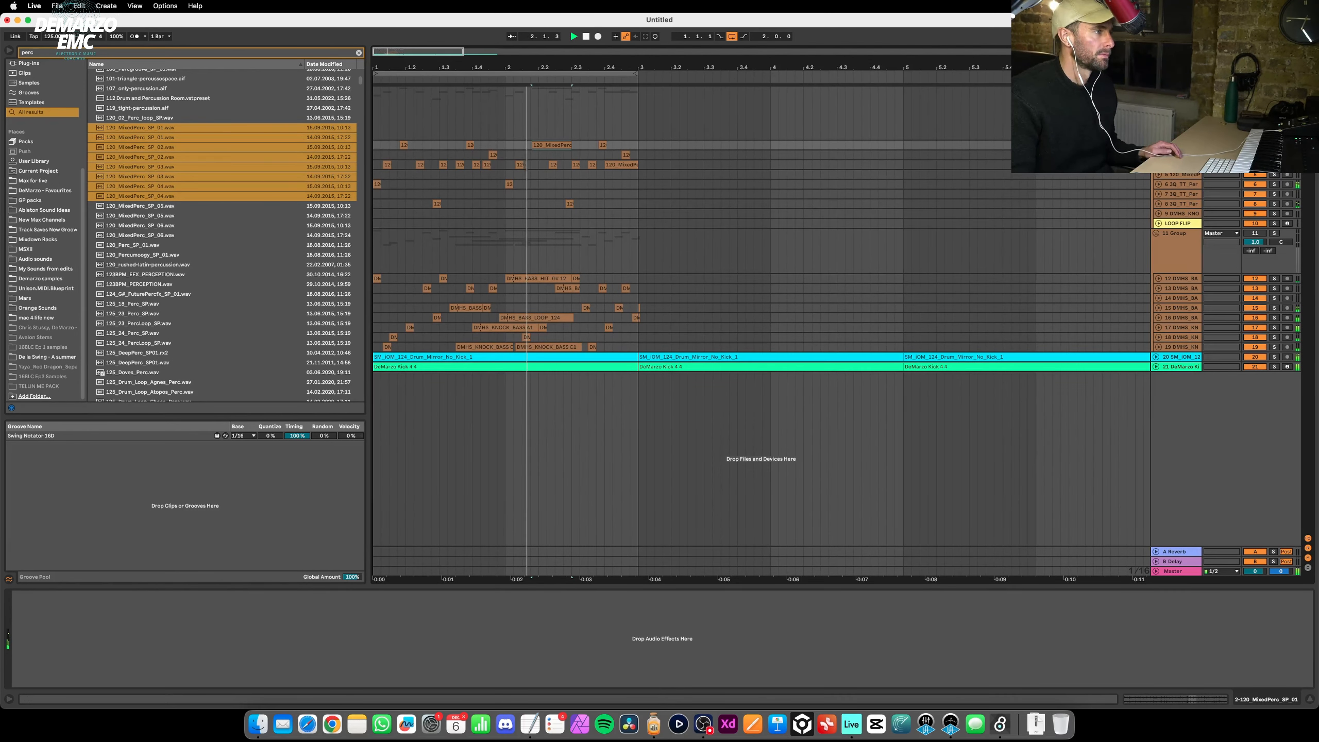
Add a Reverb audio effect to the percussion group and set its Dry/Wet to 27%.
left_click(1177, 92)
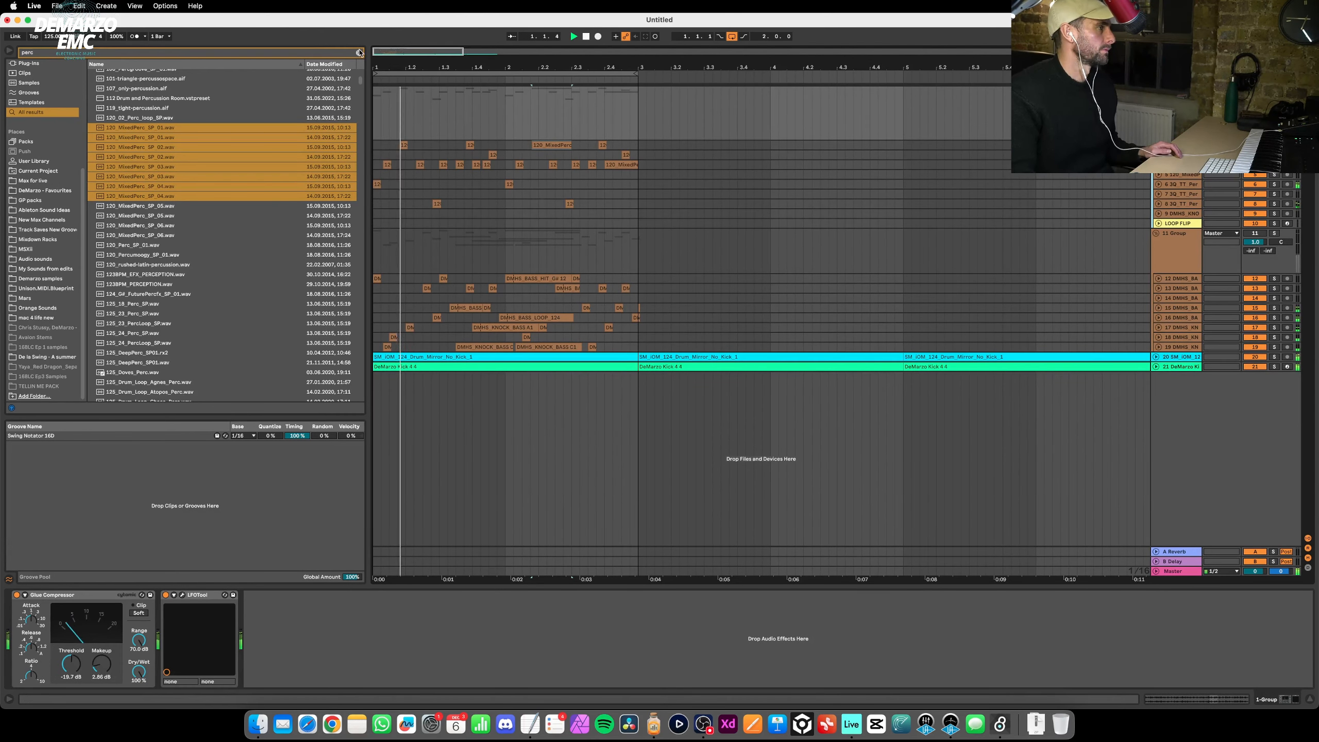
key("super+f")
left_click(52, 191)
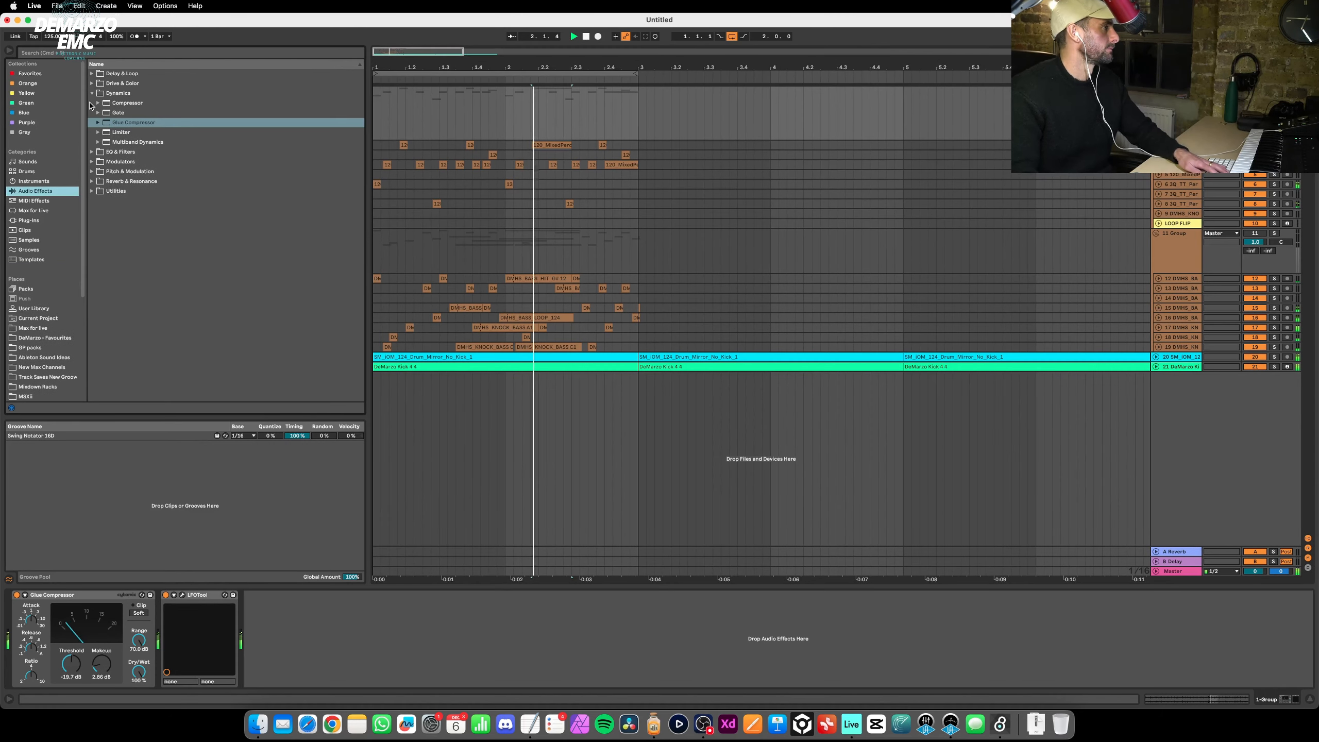
left_click(115, 164)
left_click(115, 172)
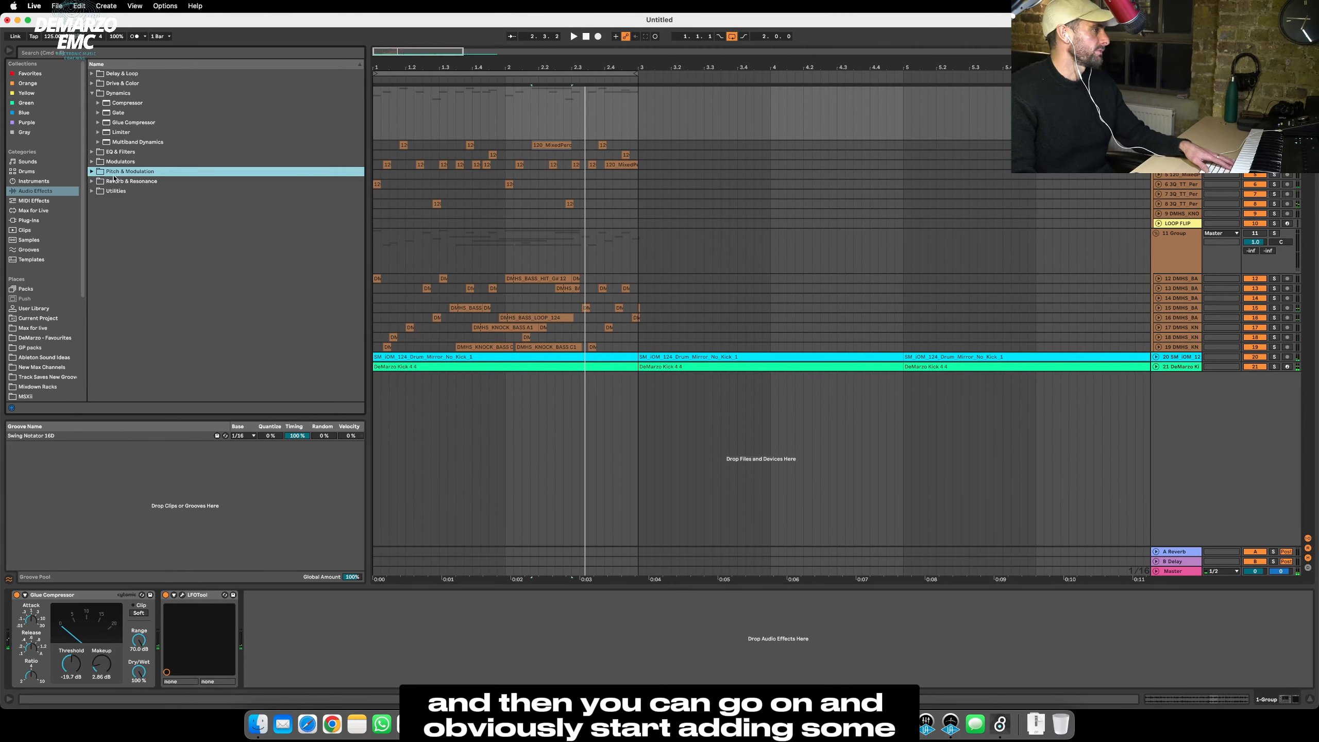
double_click(117, 182)
double_click(121, 163)
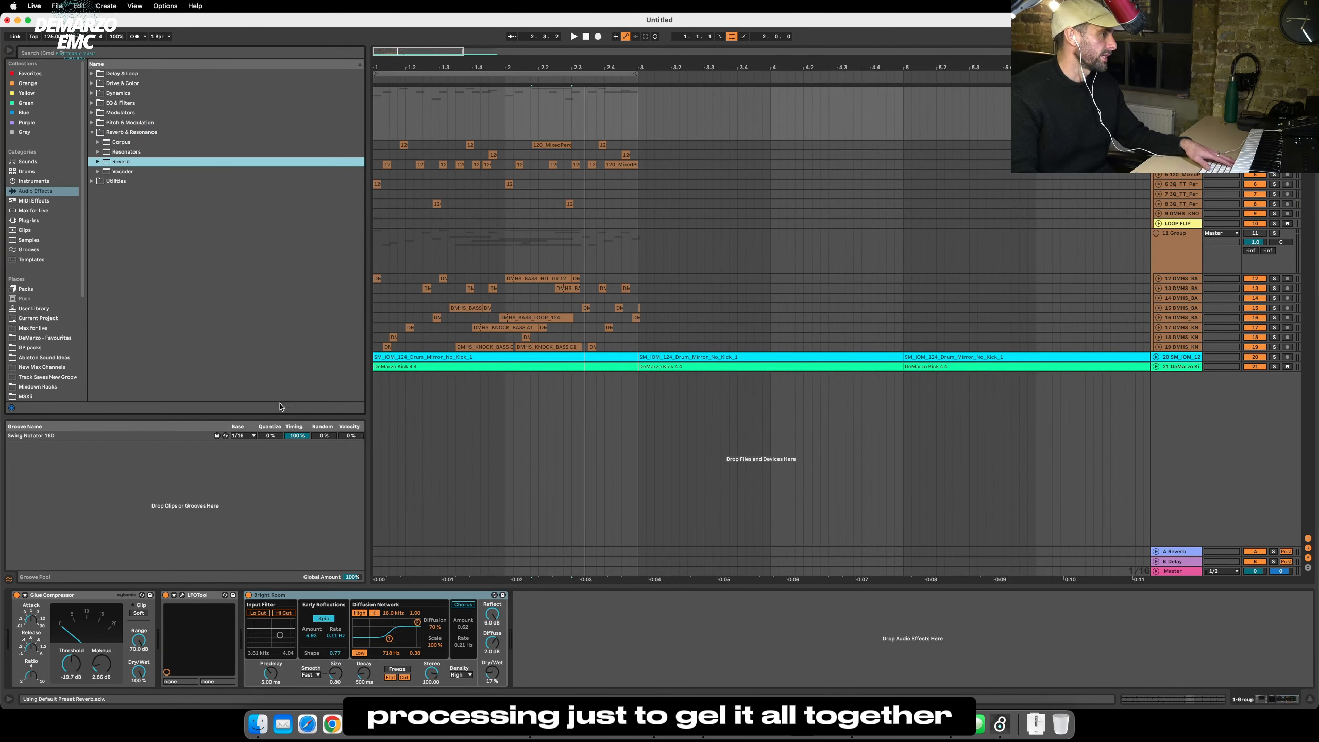
left_click_drag(492, 673, 491, 667)
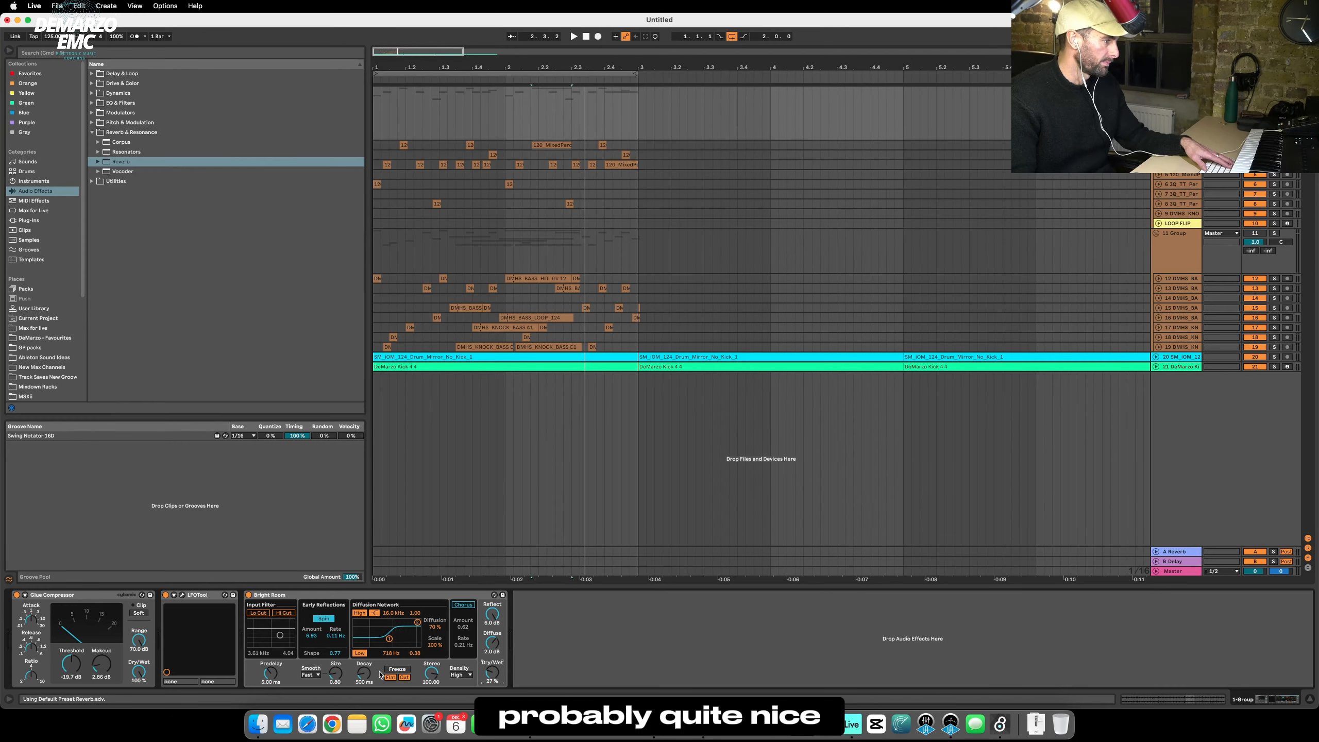
left_click(91, 133)
left_click(92, 123)
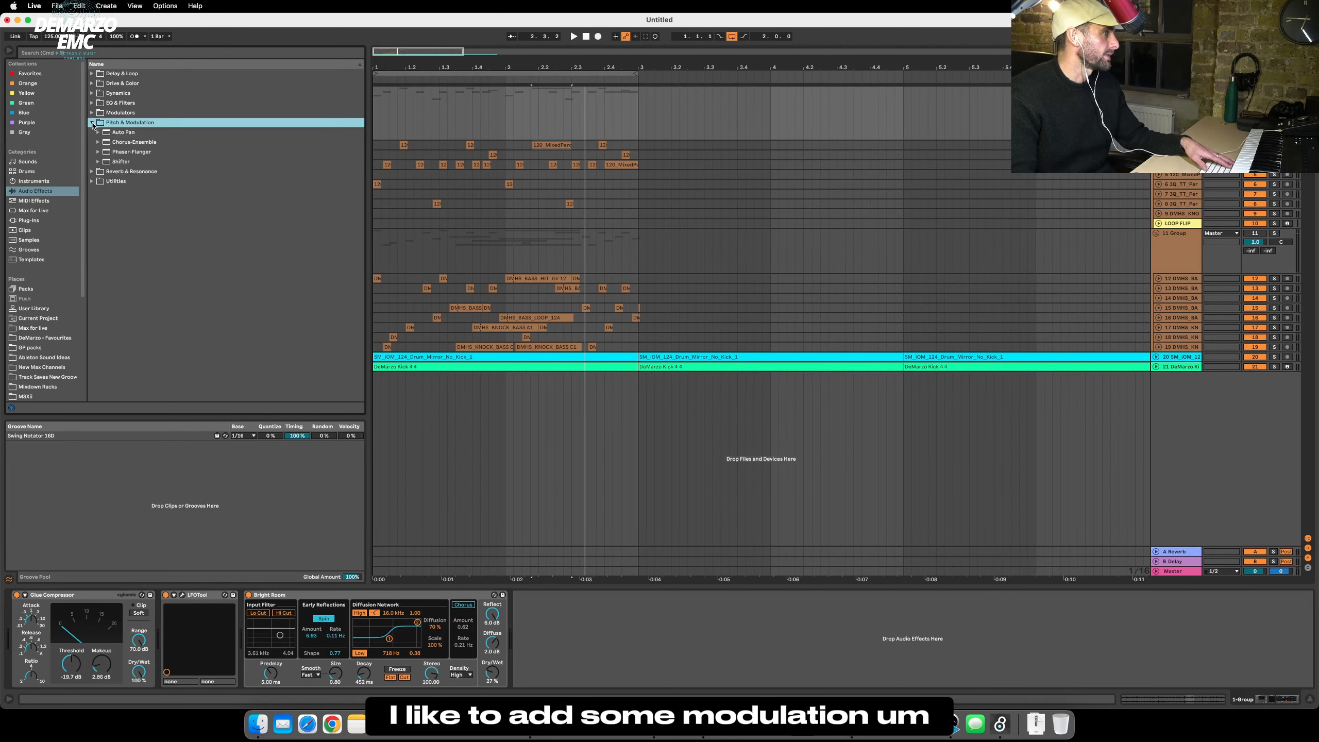
left_click(127, 153)
left_click(91, 124)
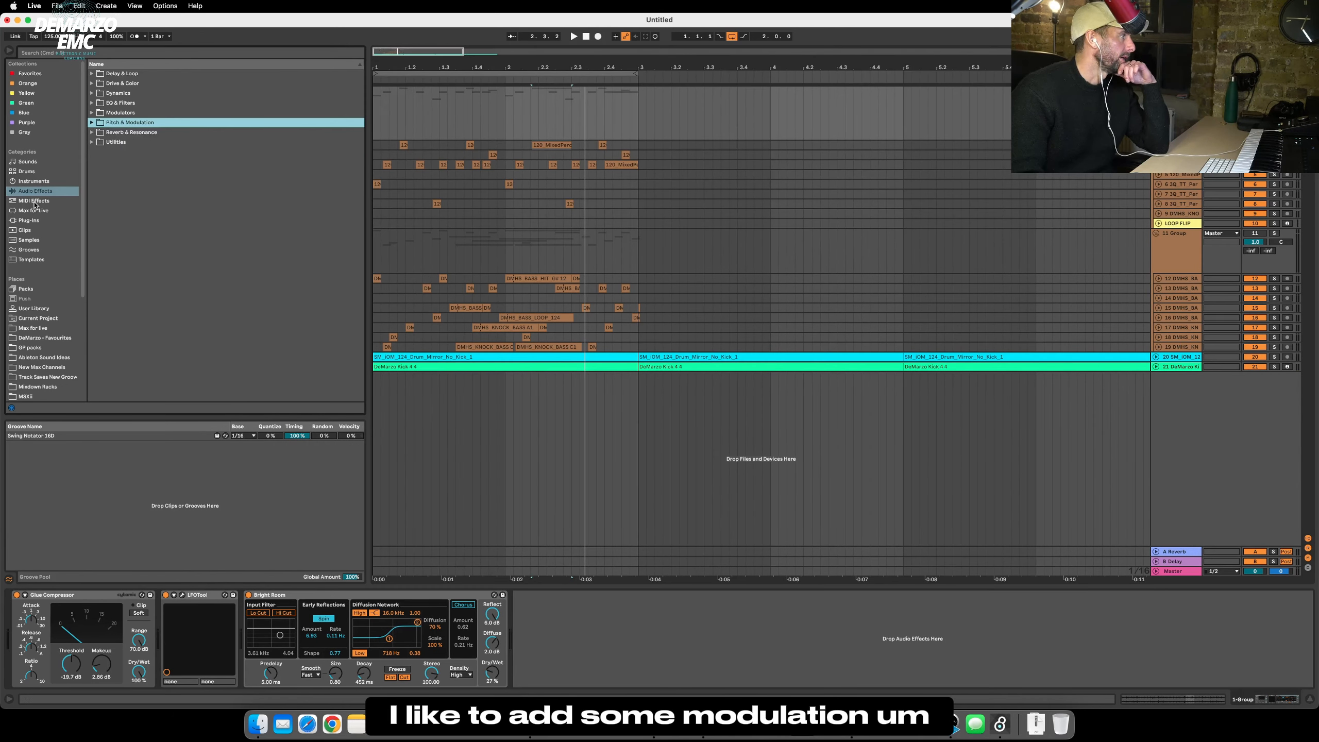
Add the Soundtoys PhaseMistress plug-in after the reverb on the percussion group and play the loop through it.
left_click(36, 224)
scroll(120, 281, "down", 10)
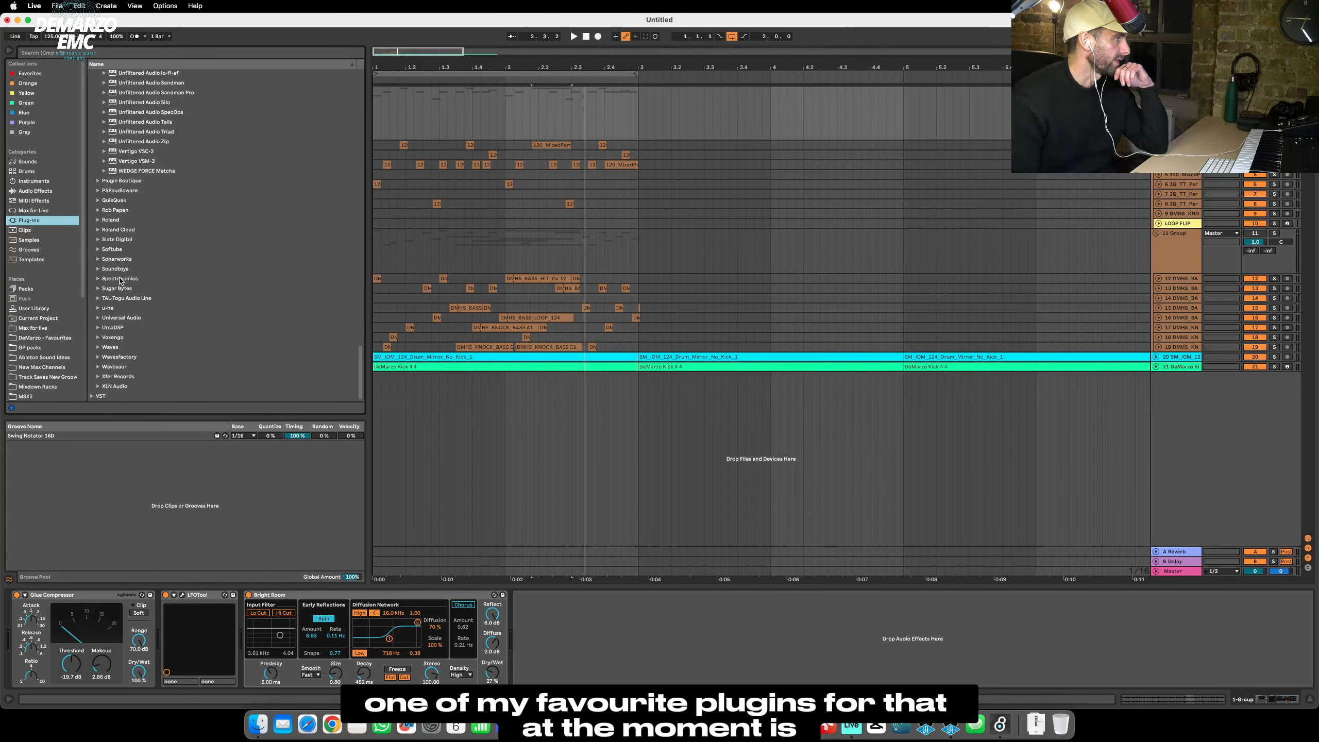
left_click(98, 269)
scroll(130, 291, "down", 5)
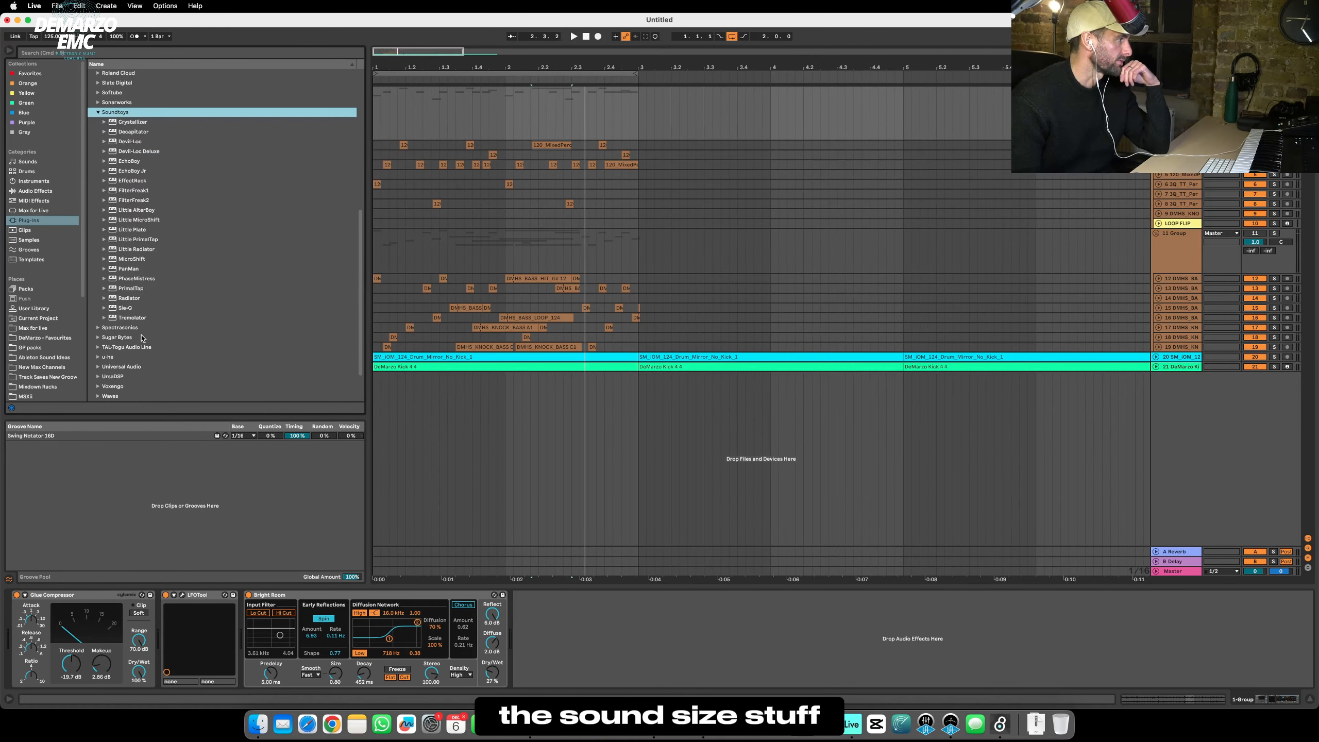
left_click(142, 287)
left_click(142, 279)
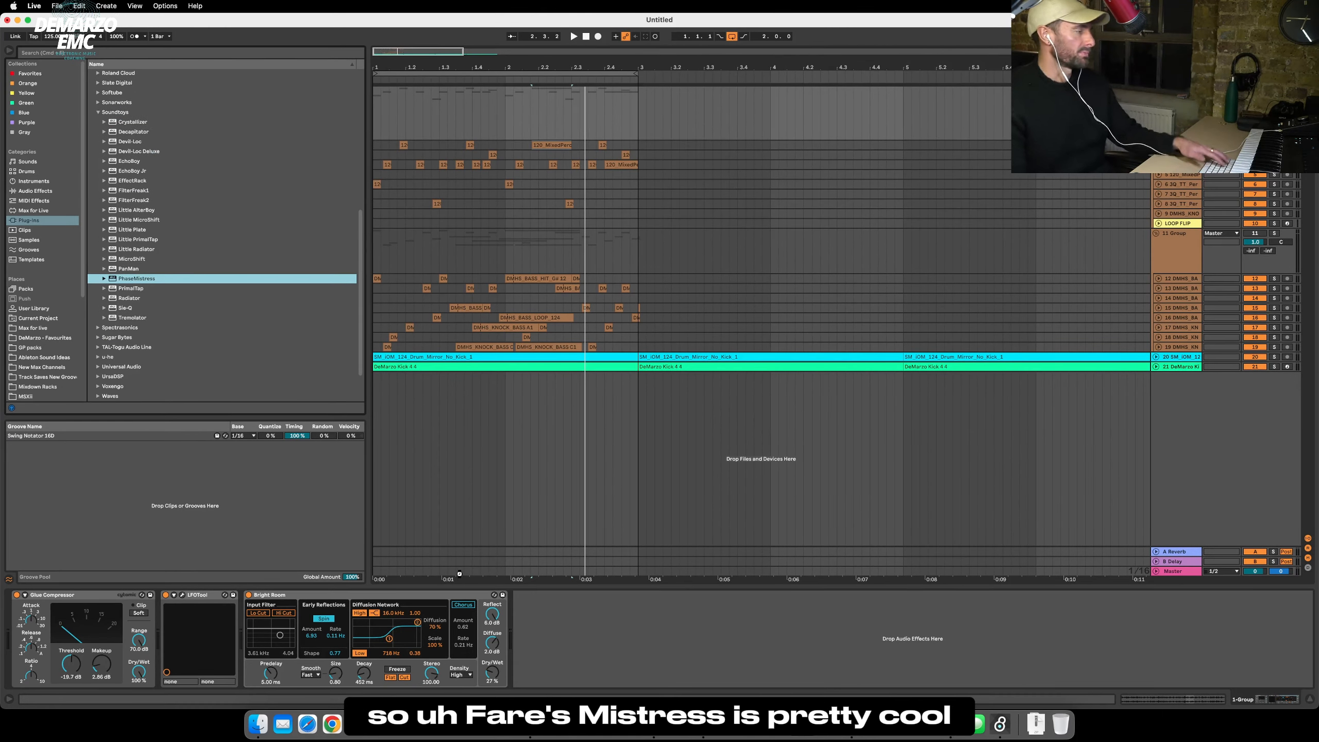
left_click_drag(528, 583, 530, 587)
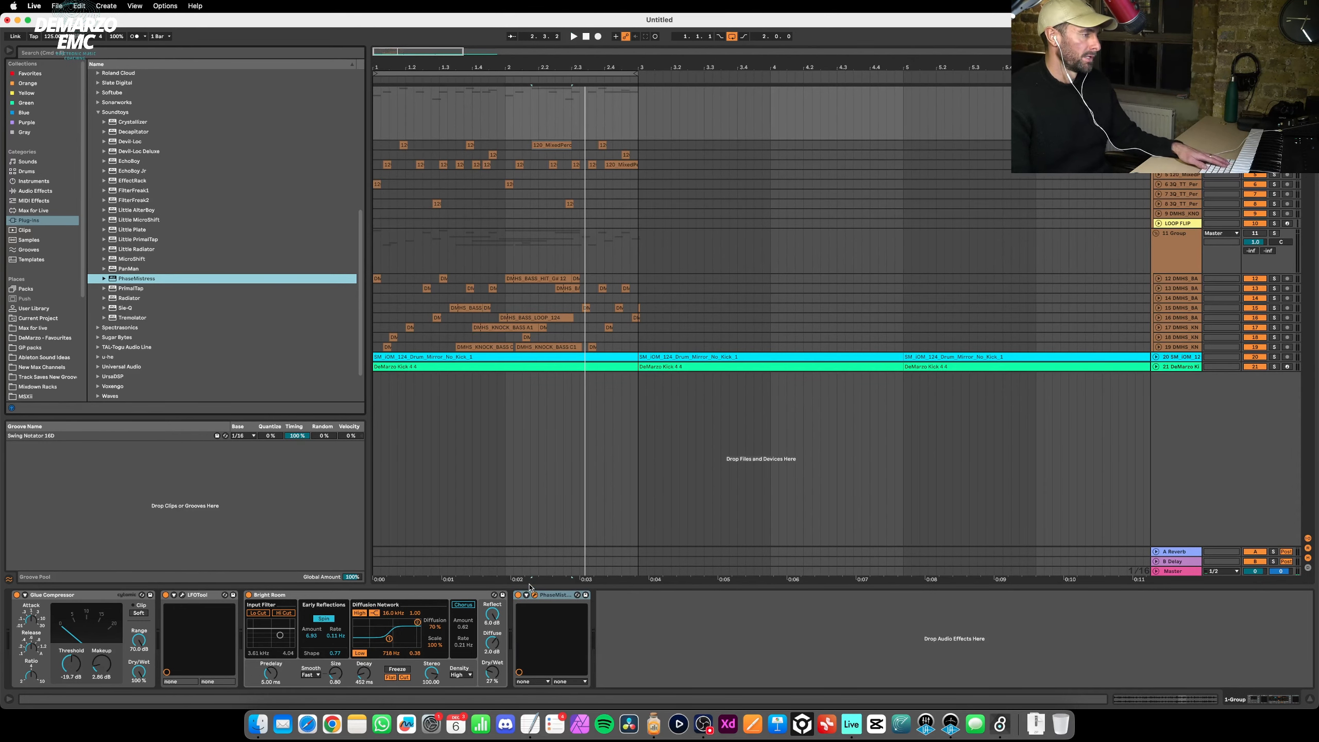
key("space")
left_click_drag(645, 401, 570, 395)
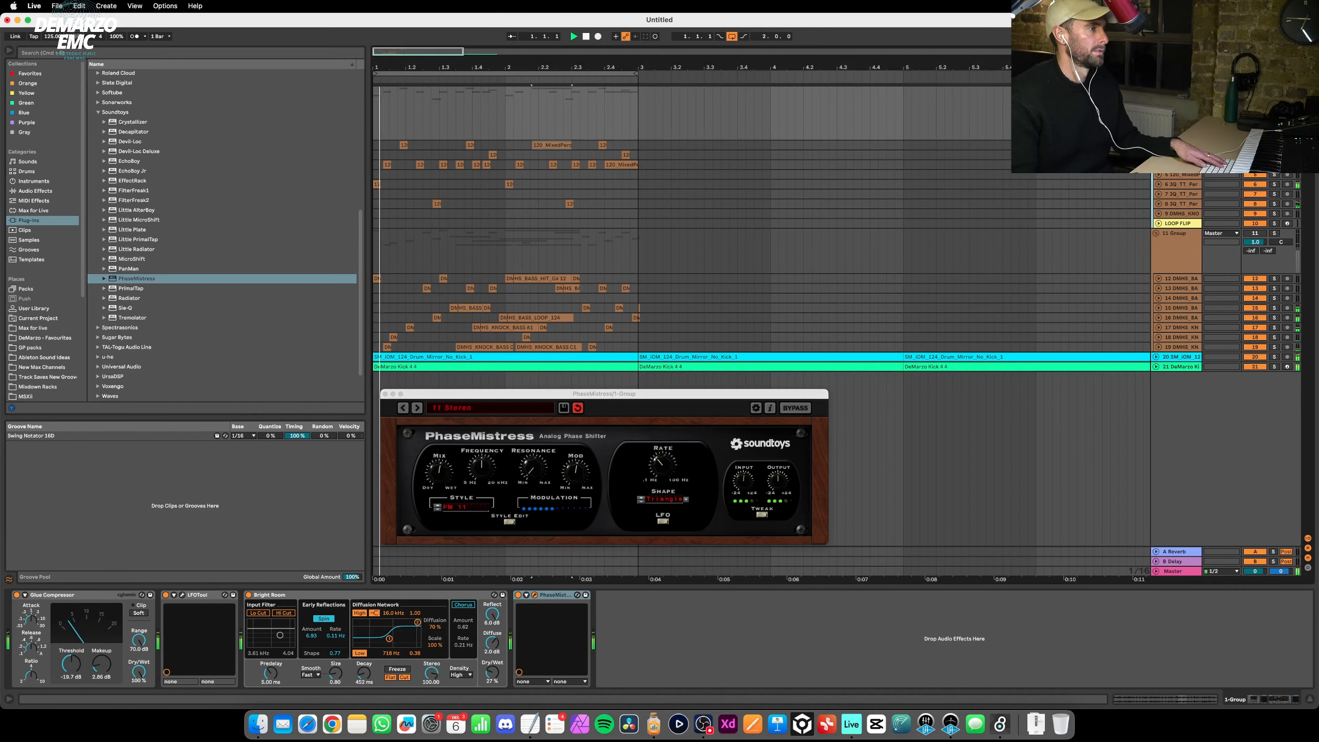
Hide the plug-in window and trim the end of the long 120_MixedPerc_SP_01 clip to about three sixteenths.
key("alt+super+p")
left_click(546, 145)
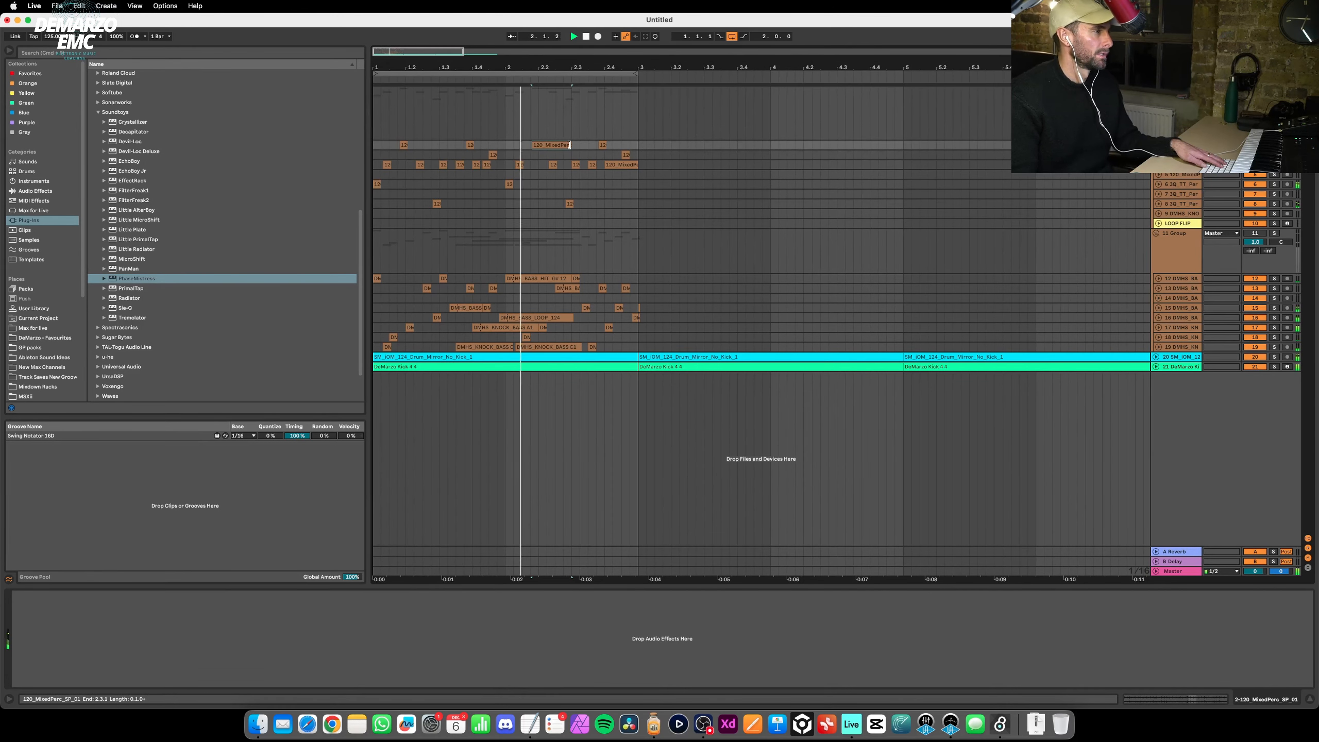
left_click_drag(559, 143, 557, 144)
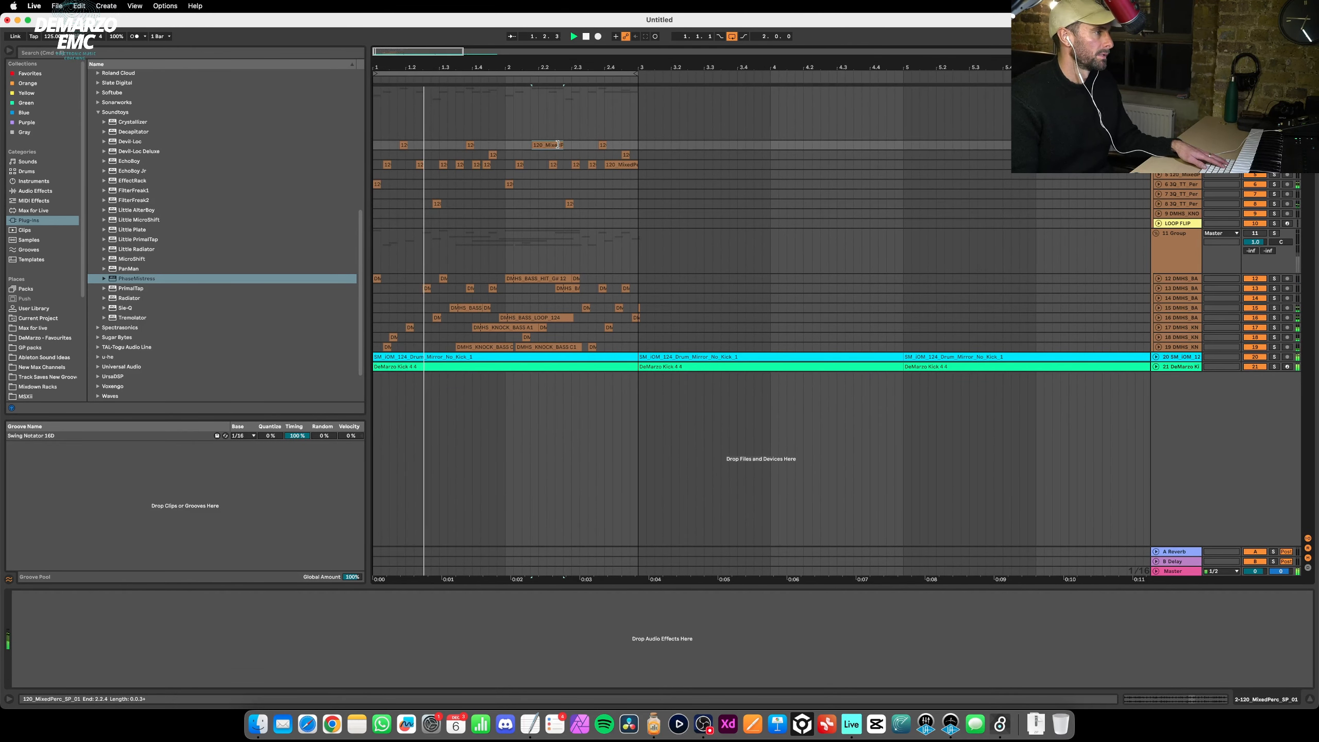
Move the short percussion clip at 2.3.3 from track 4 to the same position on track 5.
left_click(459, 164)
mouse_move(458, 165)
left_mouse_down()
mouse_move(440, 166)
mouse_move(460, 164)
left_mouse_up()
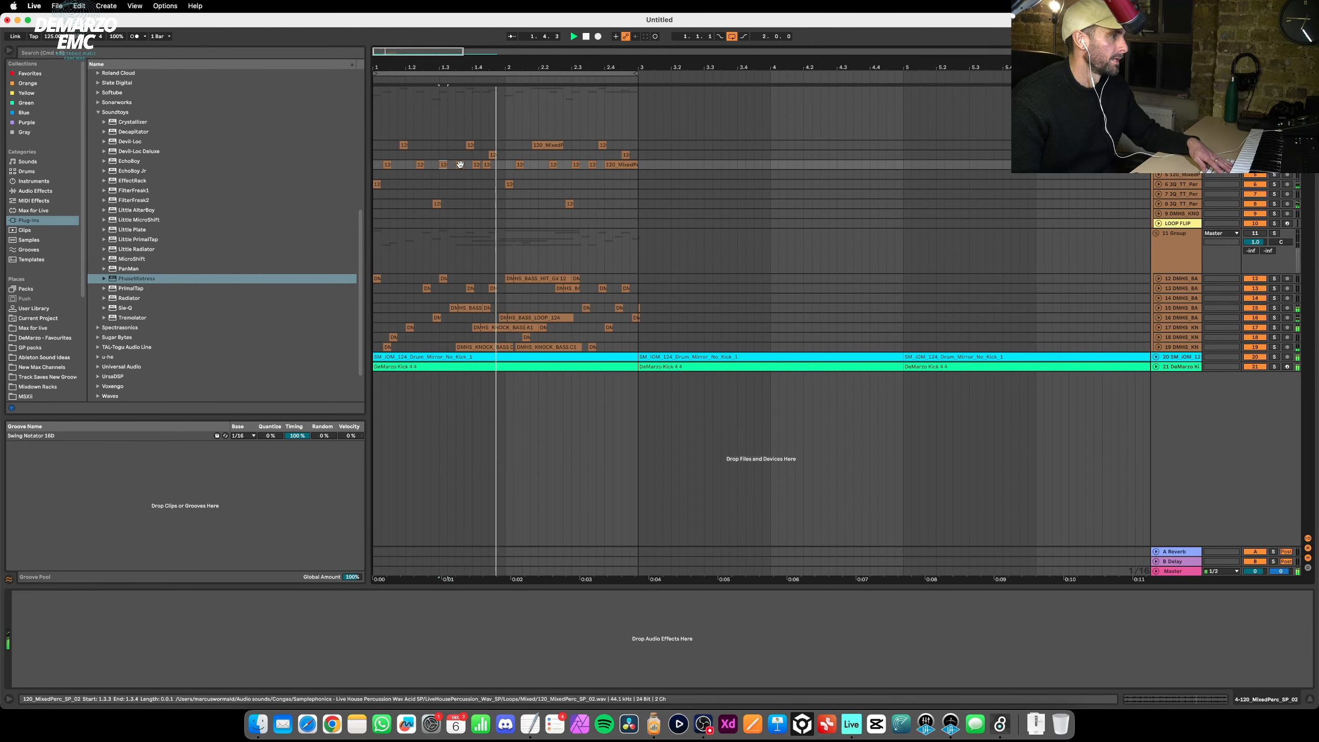
left_click(459, 165)
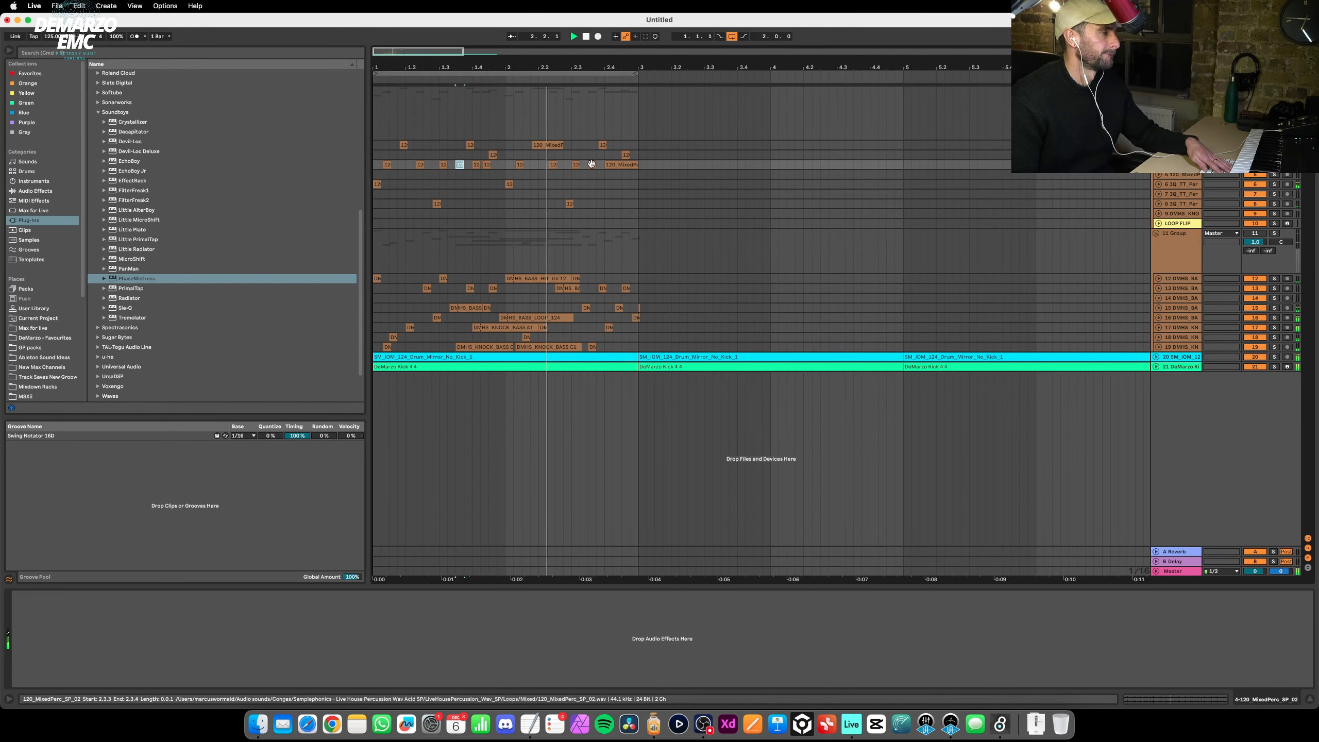
left_click(591, 174)
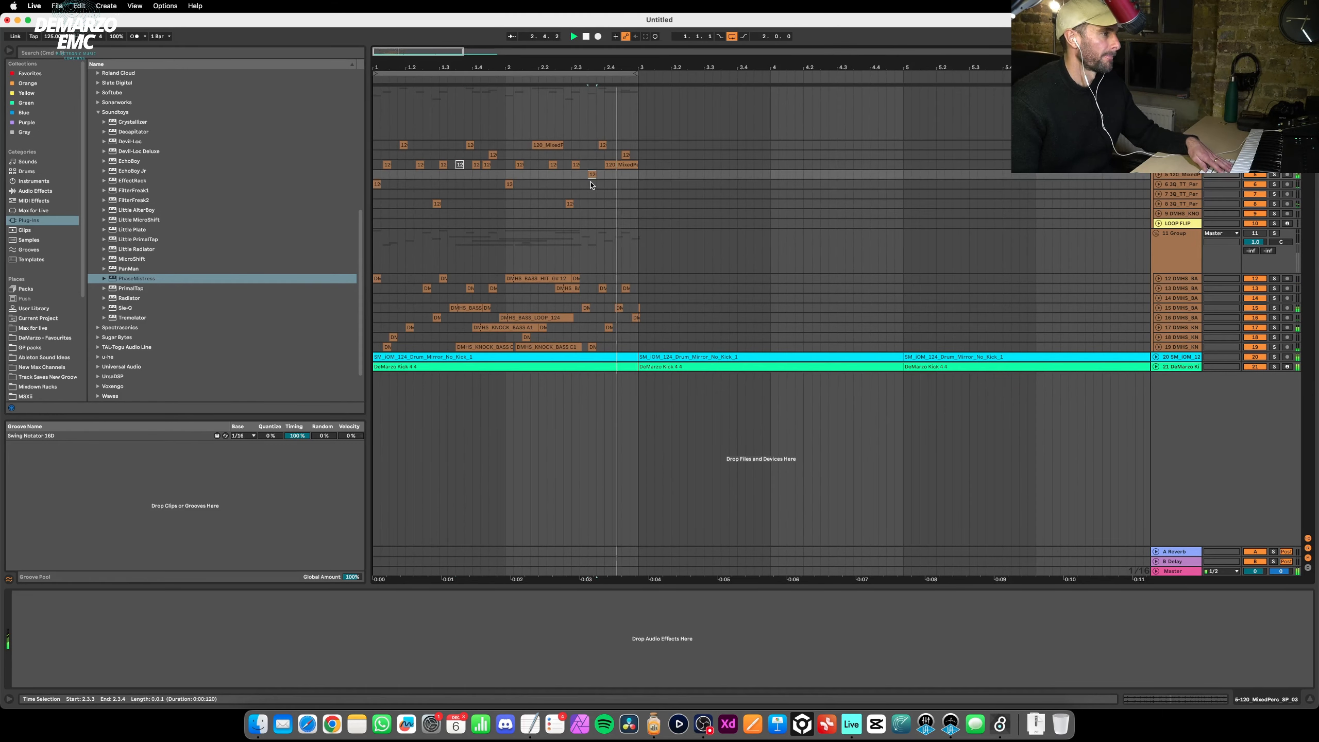
key("super+v")
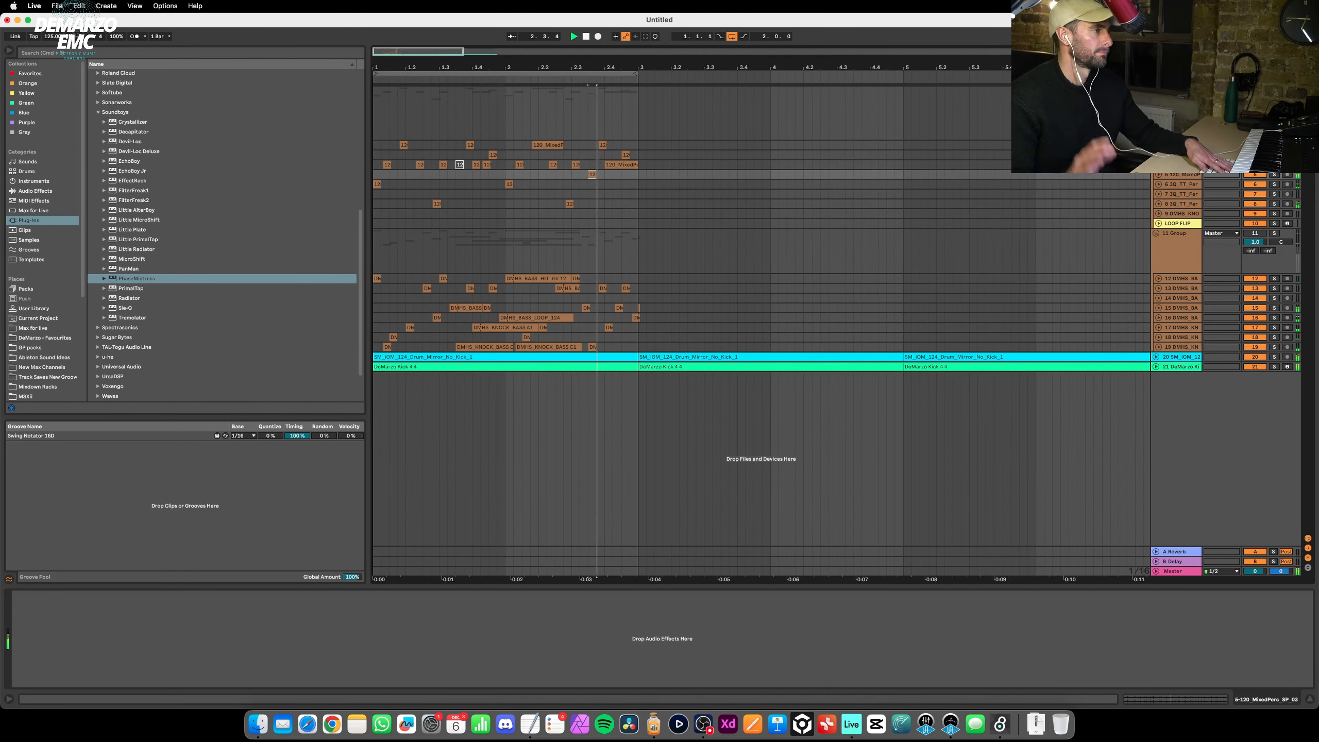
Move the bass group above the percussion group and delete all clips inside its two-bar loop.
left_click(590, 173)
left_click_drag(598, 67, 597, 55)
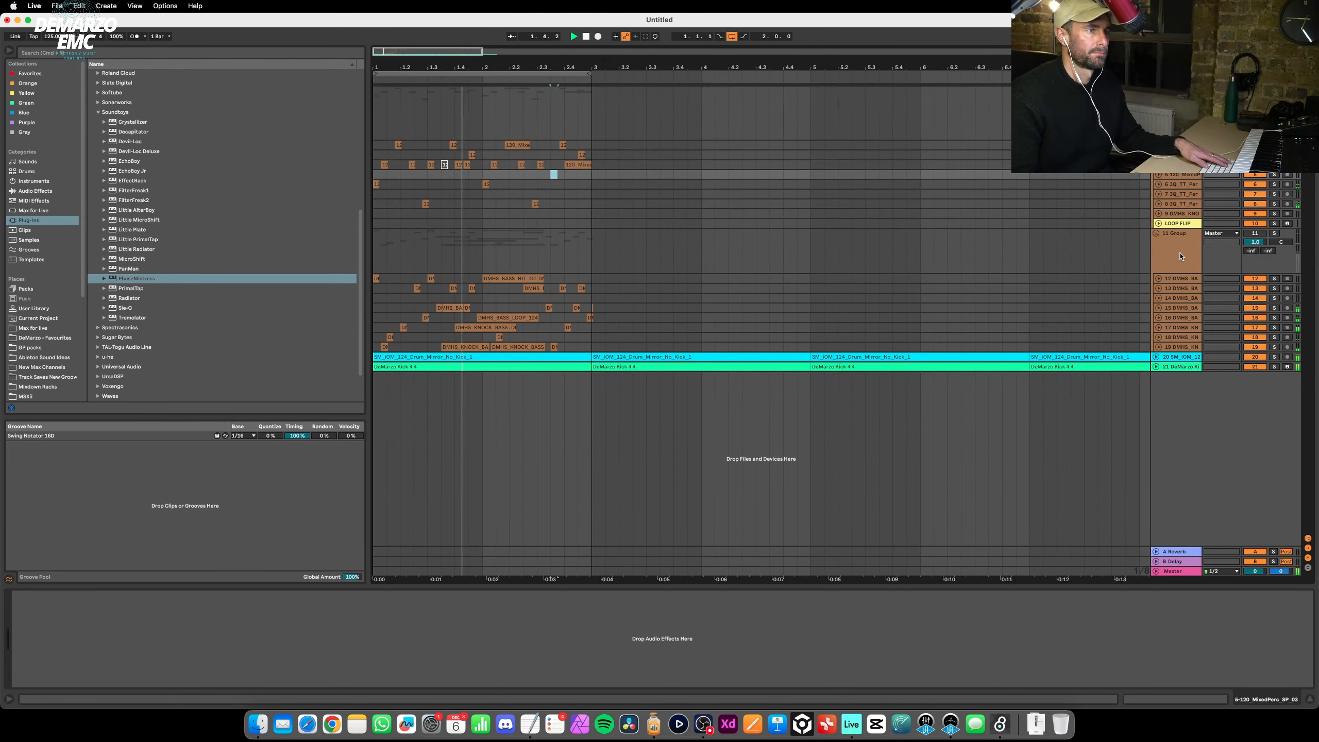
left_click(1179, 254)
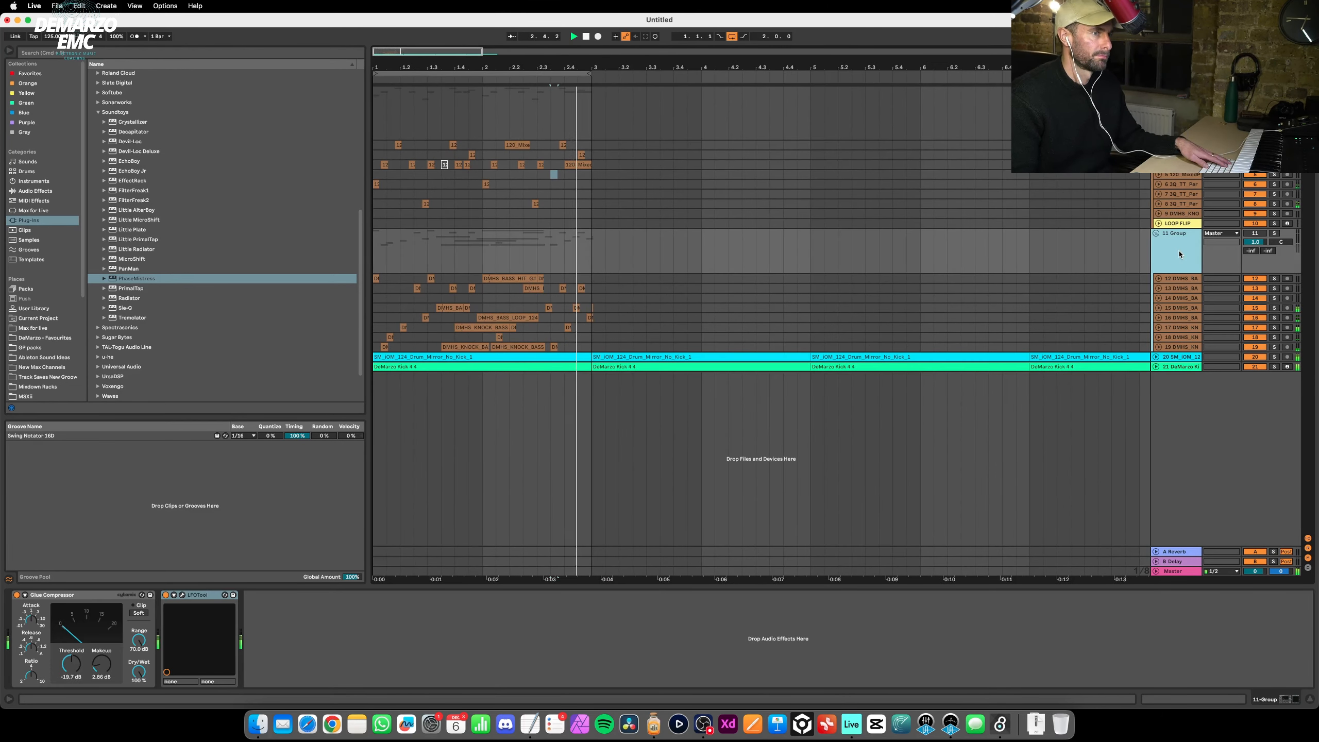
left_click_drag(1179, 254, 1177, 95)
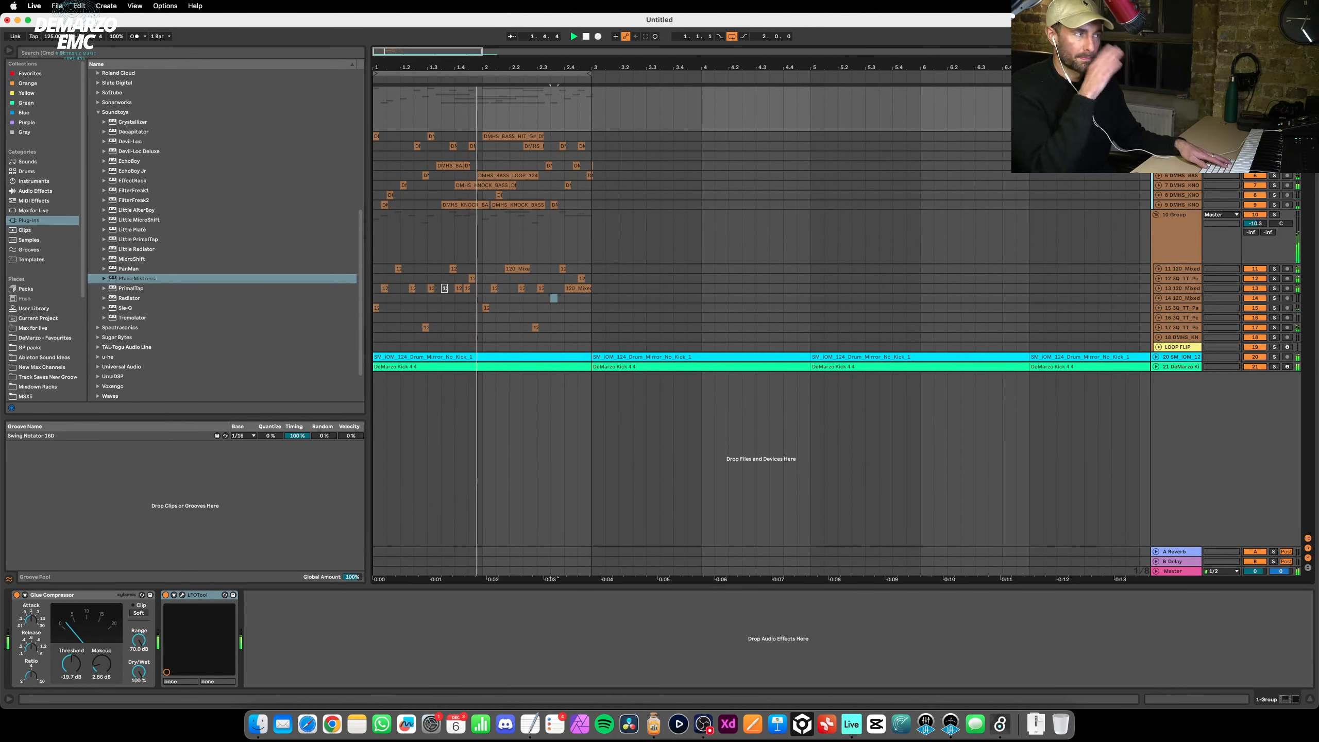
key("space")
left_click_drag(591, 139, 374, 207)
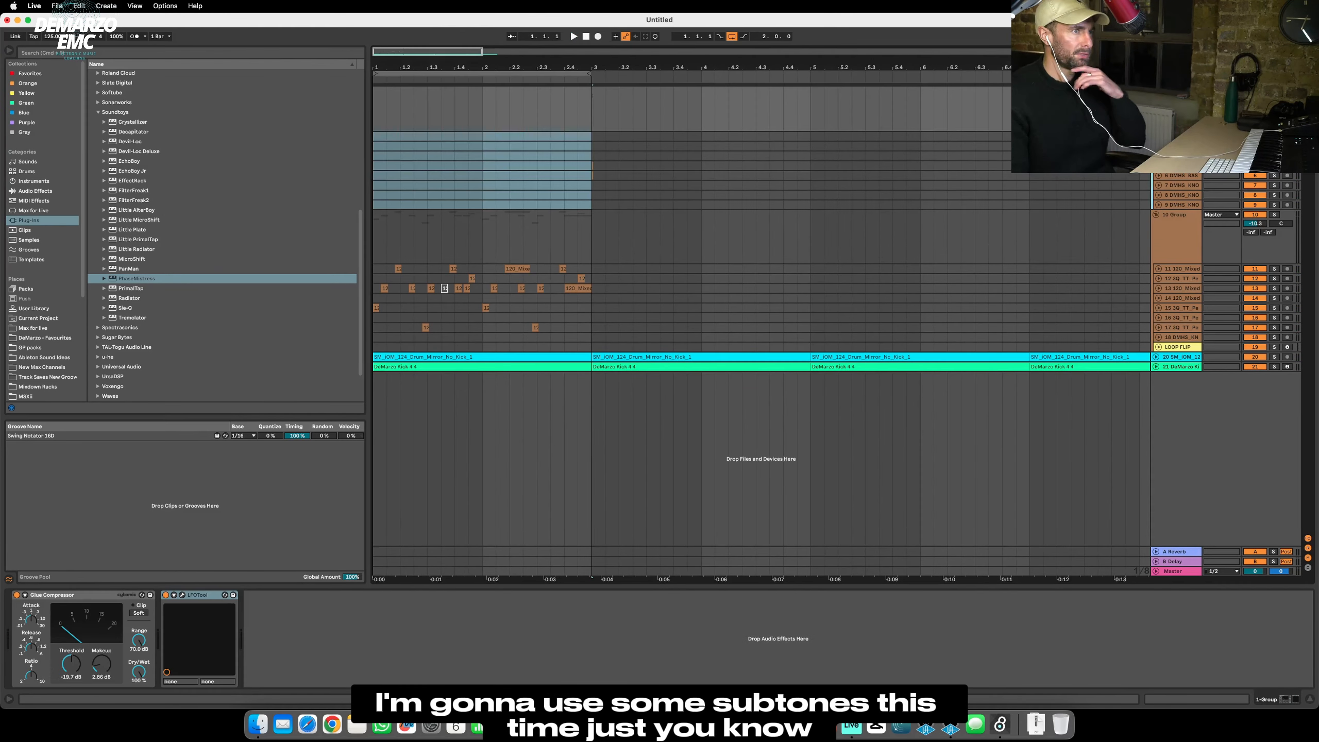
Switch to the Session view and search all browser results for "sub" to browse the sub-bass samples.
key("Tab")
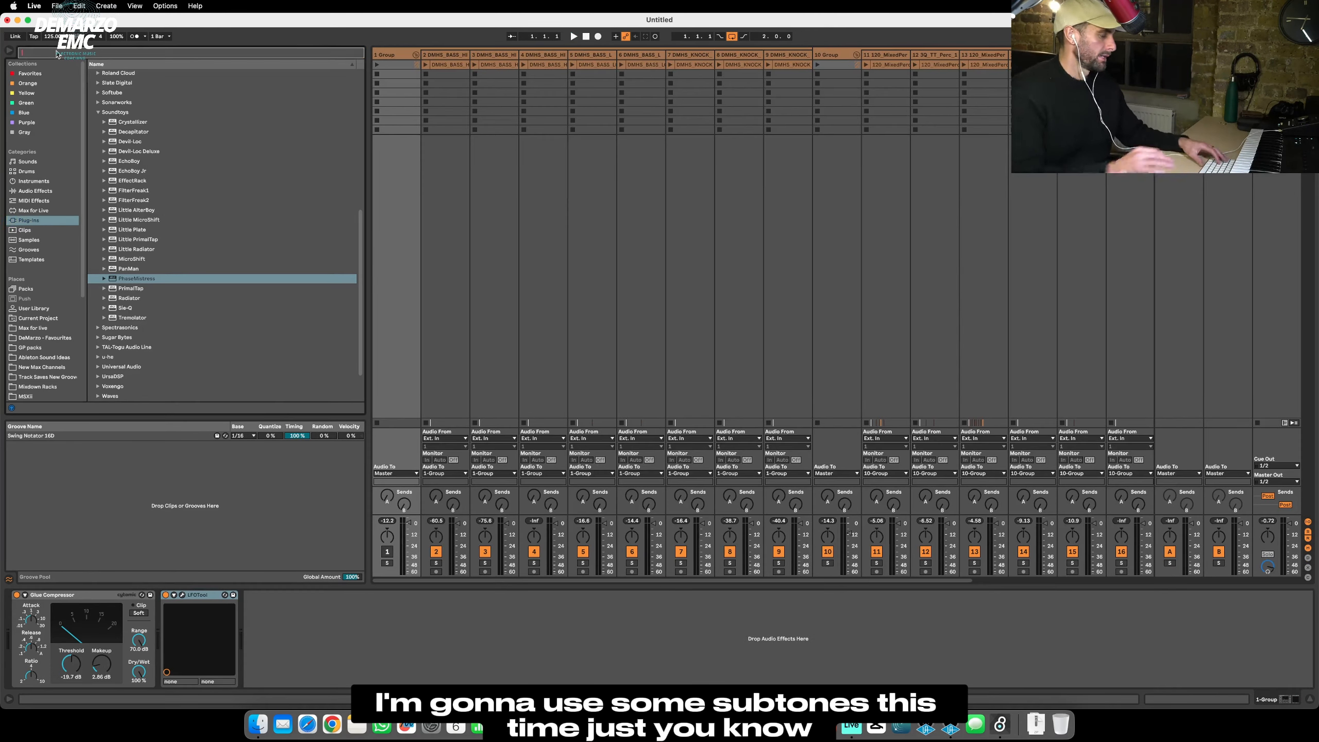
left_click(54, 53)
type("sub")
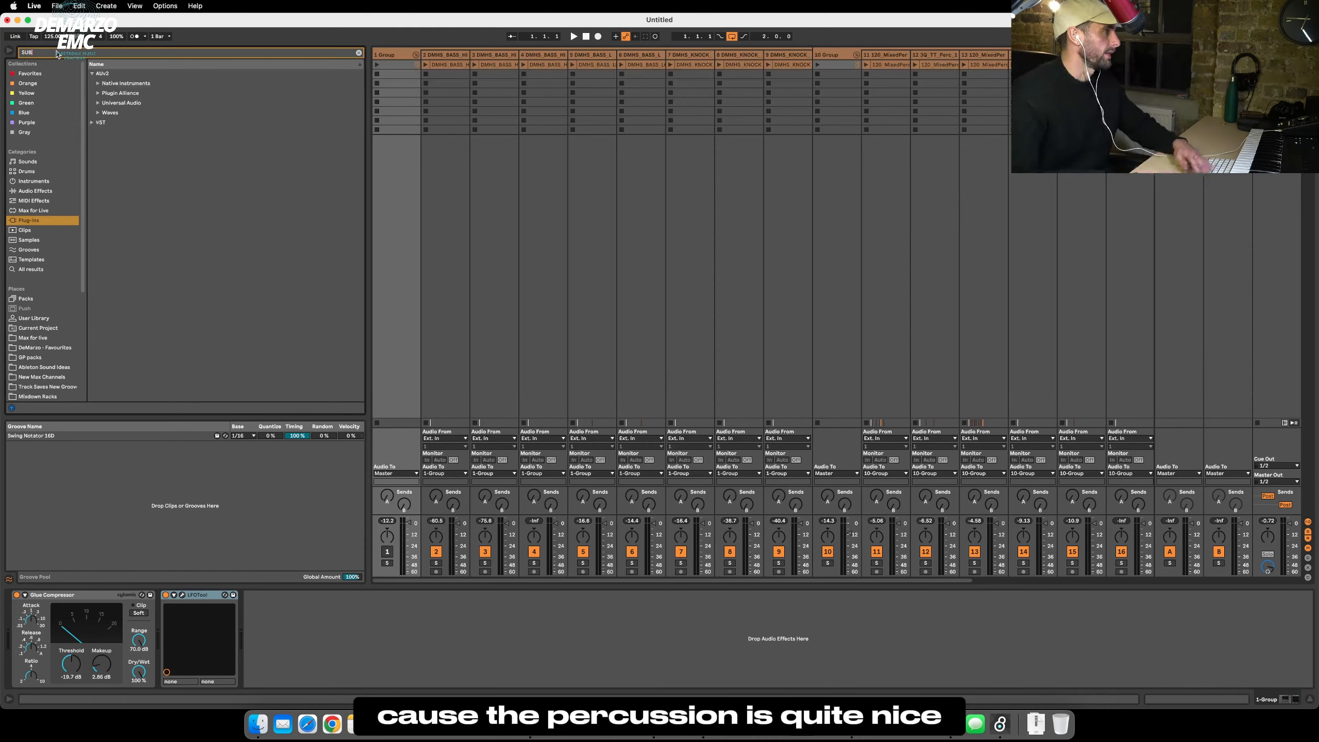
left_click(39, 272)
left_click(105, 190)
key("Up")
key("Up")
key("Up")
key("Up")
key("Up")
key("Up")
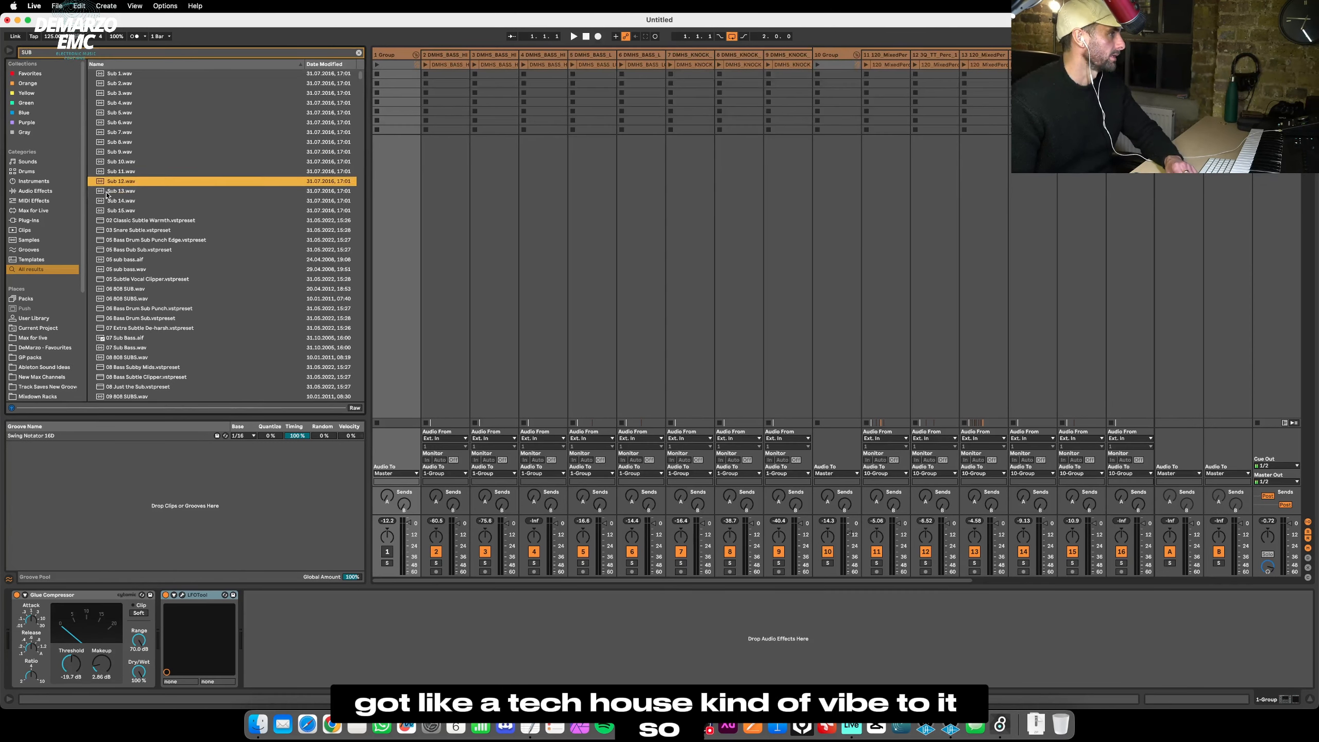
Audition the sub samples, load Sub 1.wav to Sub 8.wav onto the bass group's tracks and return to the Arrangement view.
left_click(137, 76)
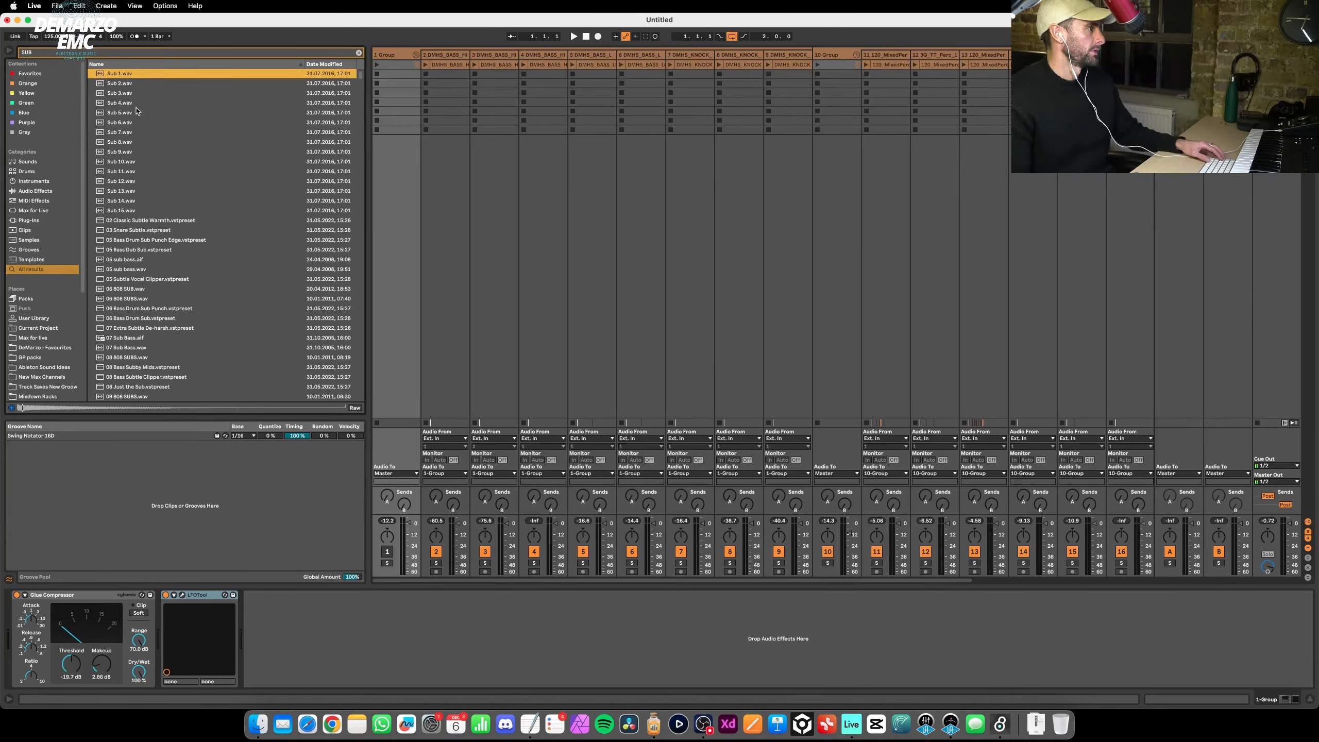
left_click(136, 104)
left_click(131, 123)
left_click(135, 76)
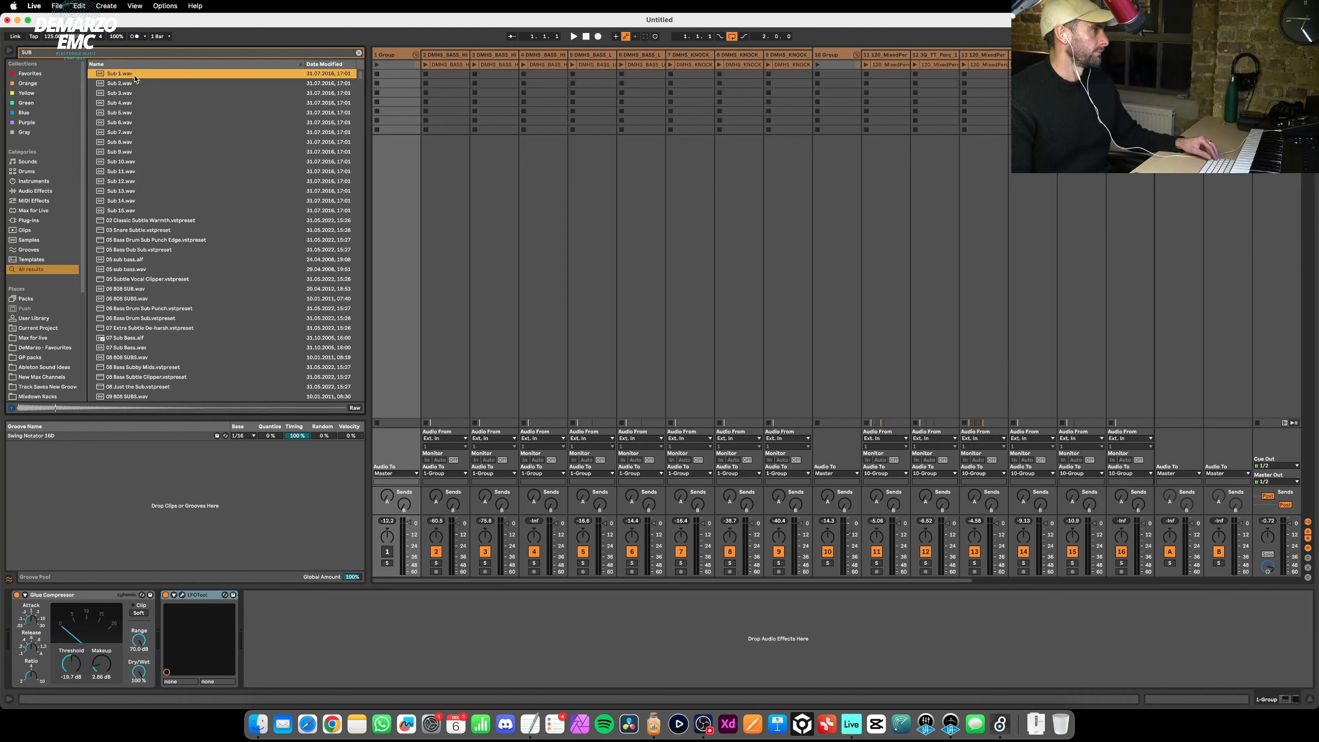
left_click(126, 143, "shift")
left_click_drag(395, 54, 393, 66)
key("Tab")
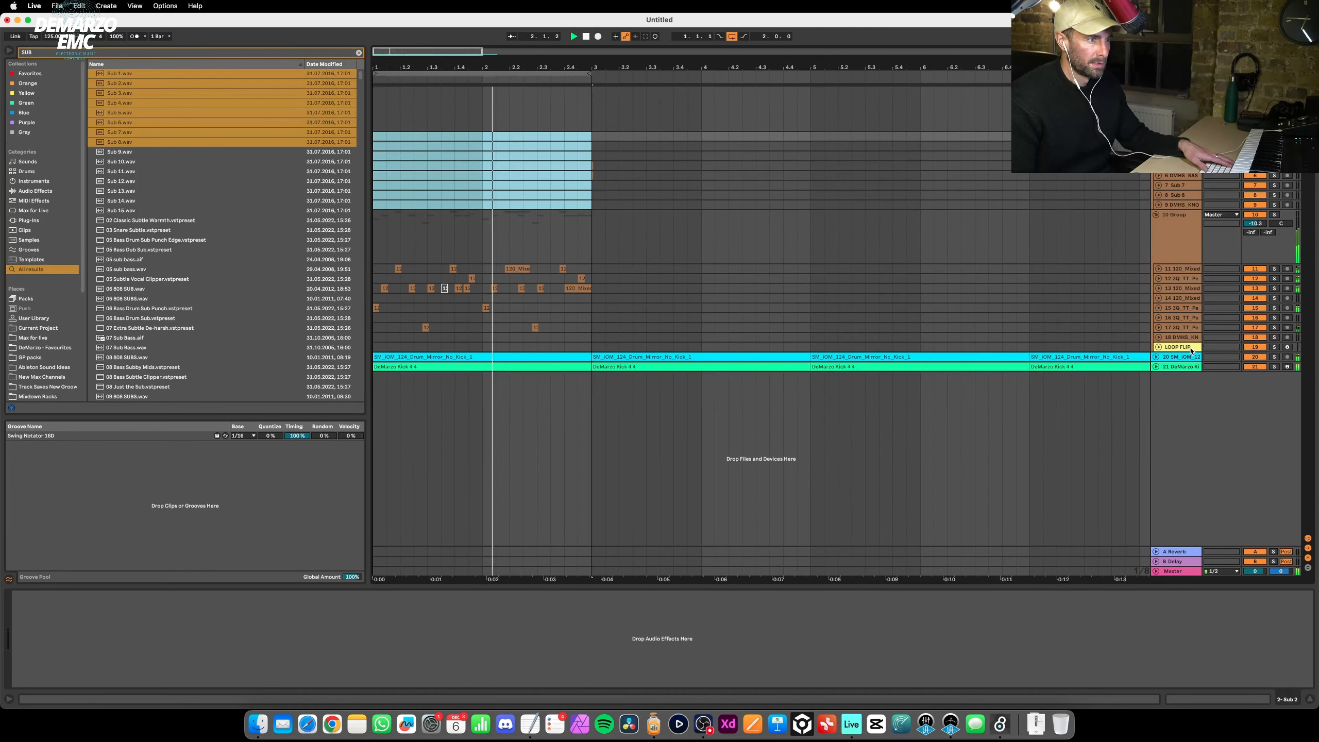
Move the LOOP FLIP track directly below the bass group and generate a new pattern from its reloaded tracks.
left_click_drag(1191, 350, 1179, 210)
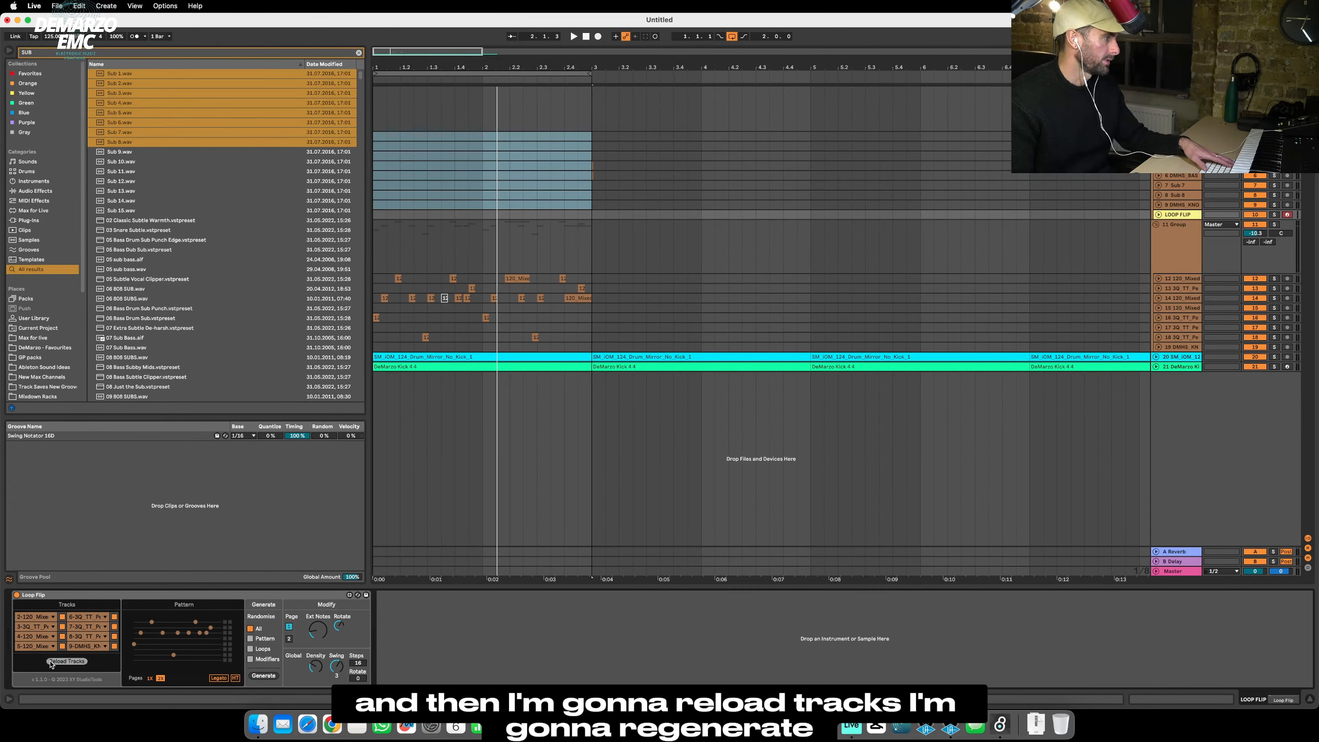
left_click(260, 677)
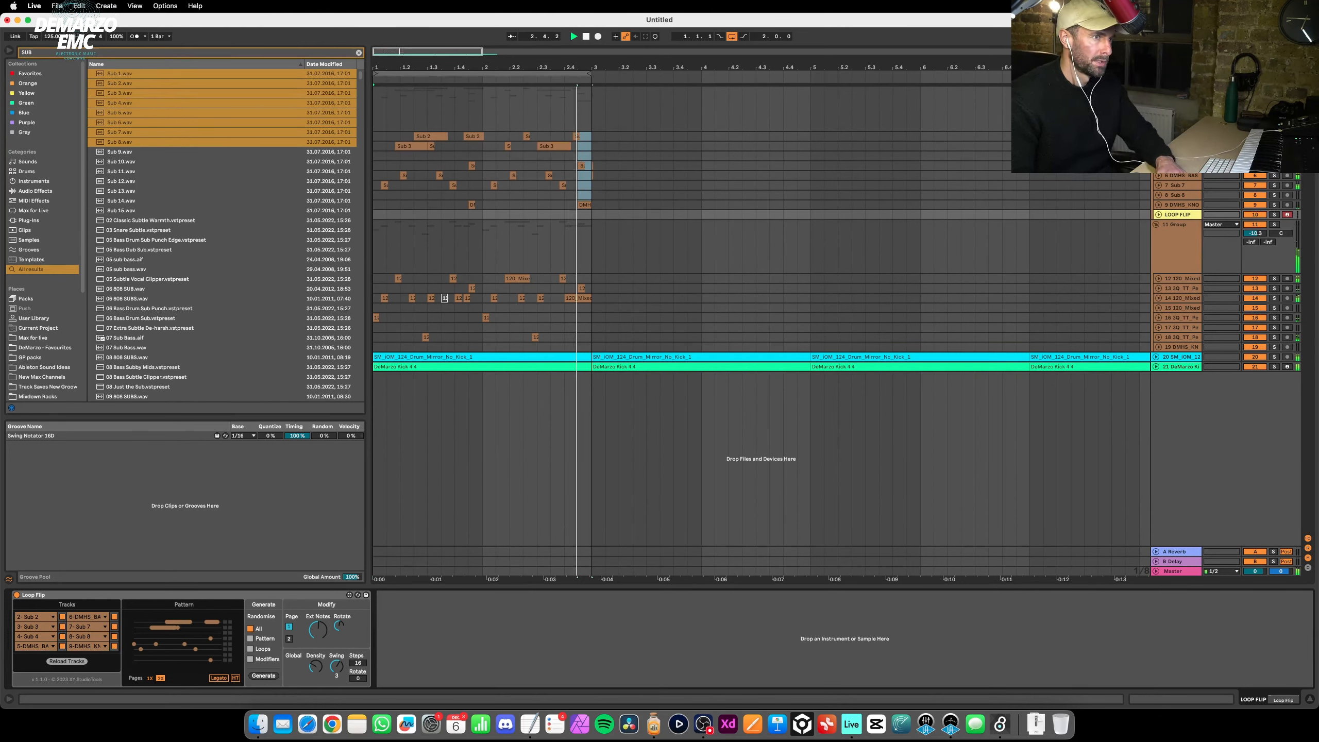
Turn on Legato in Loop Flip for the sub-bass pattern and mute the percussion group.
left_click(1177, 91)
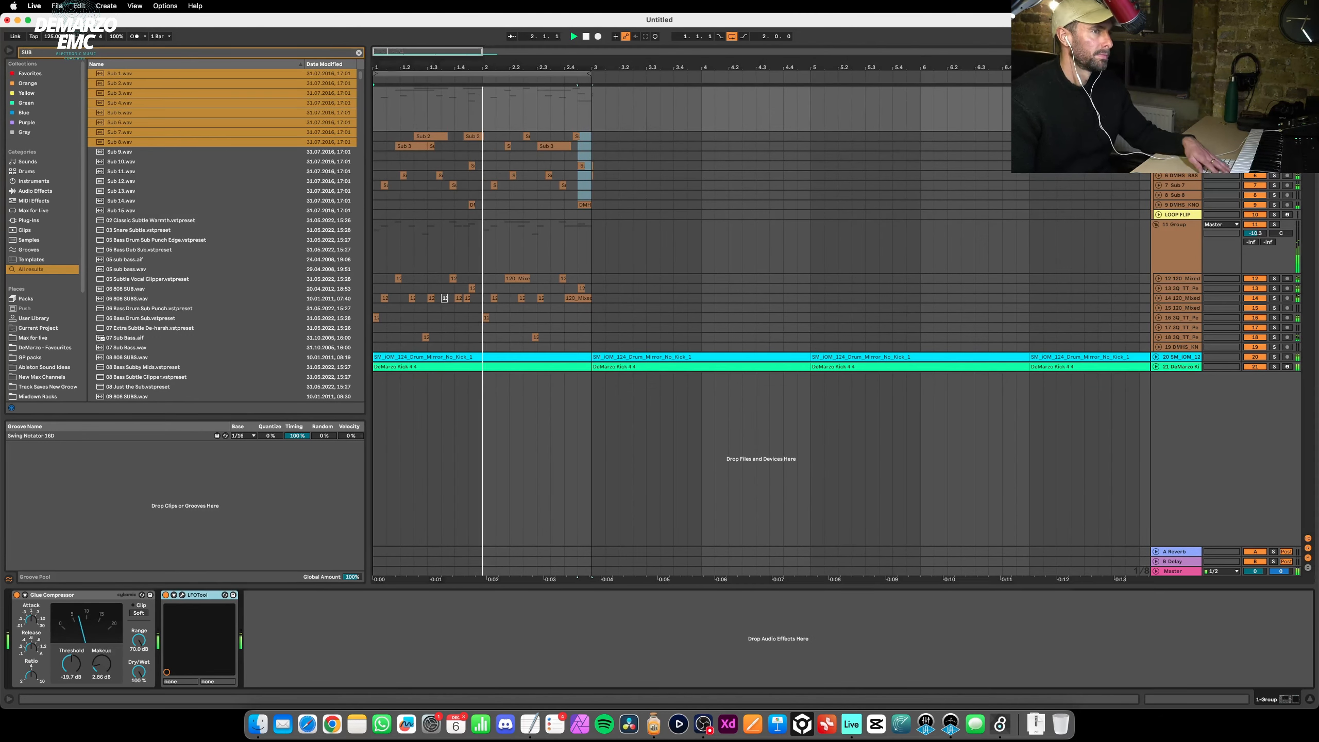
left_click(1180, 214)
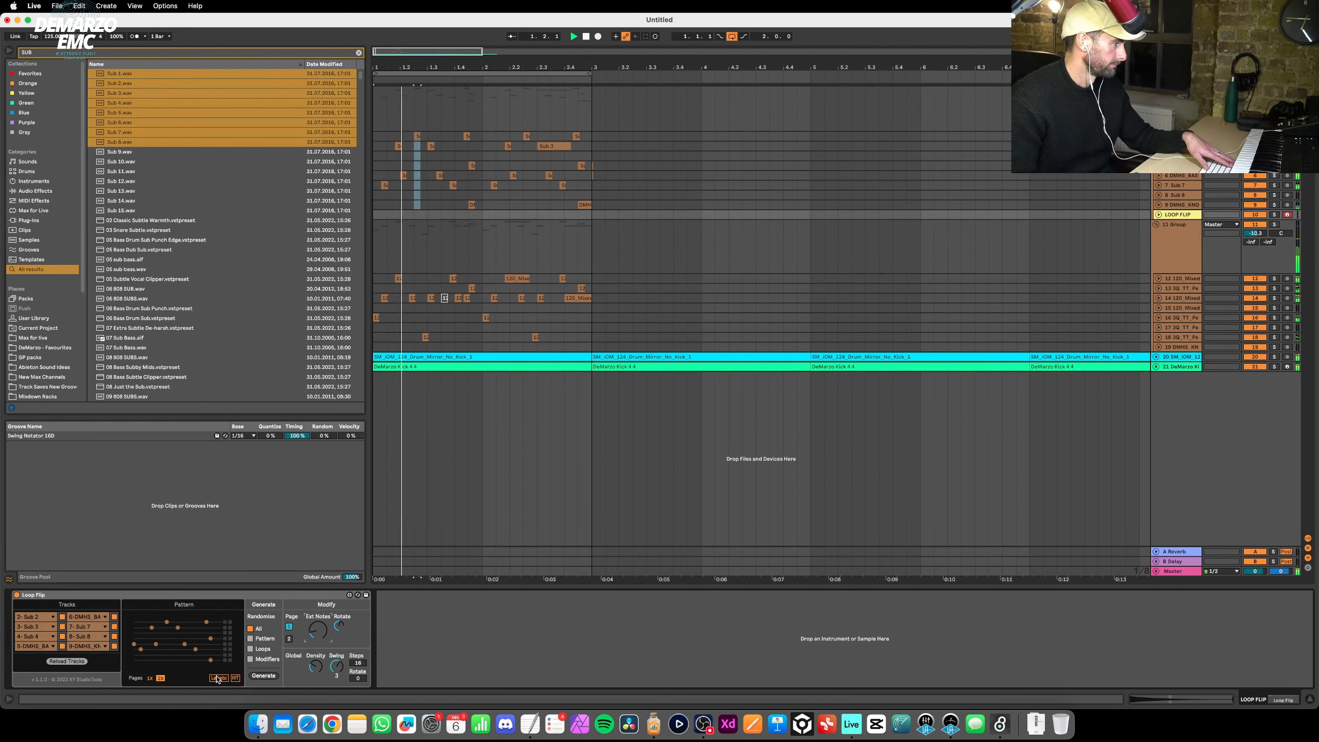
left_click(217, 678)
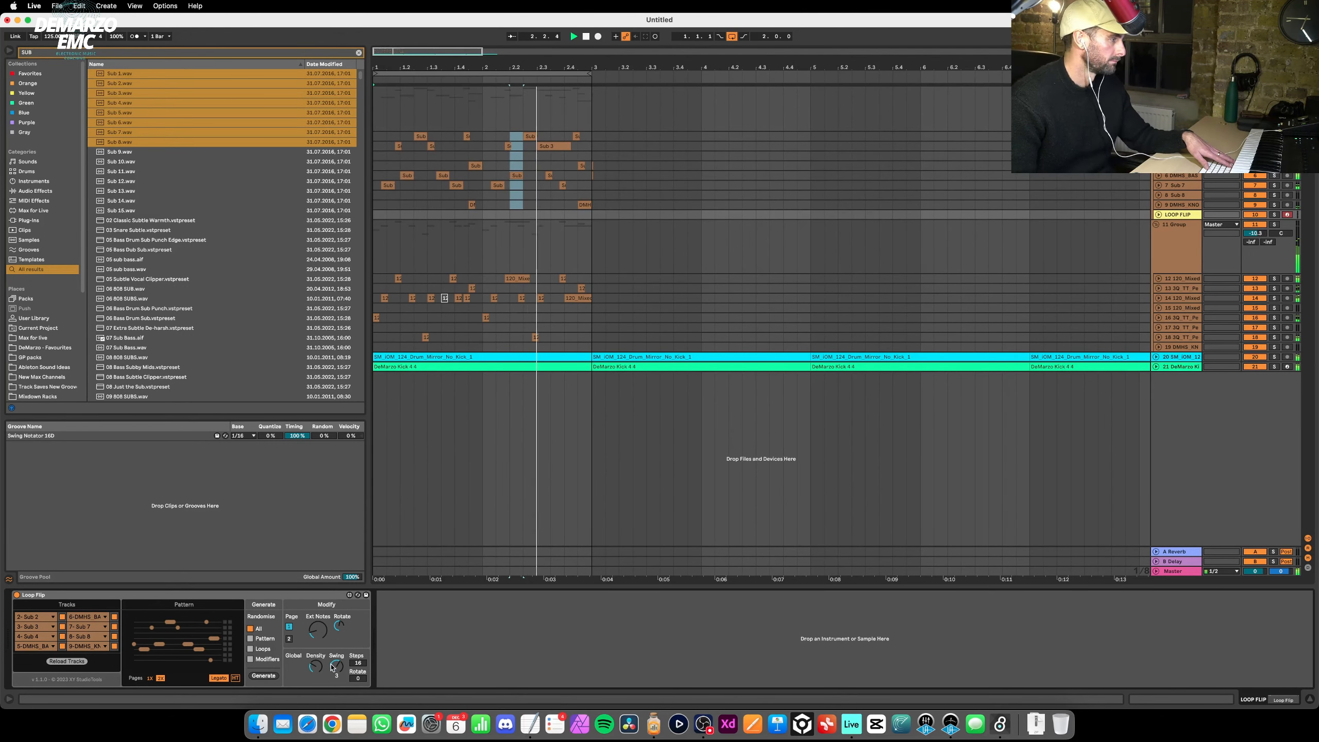
left_click(1254, 224)
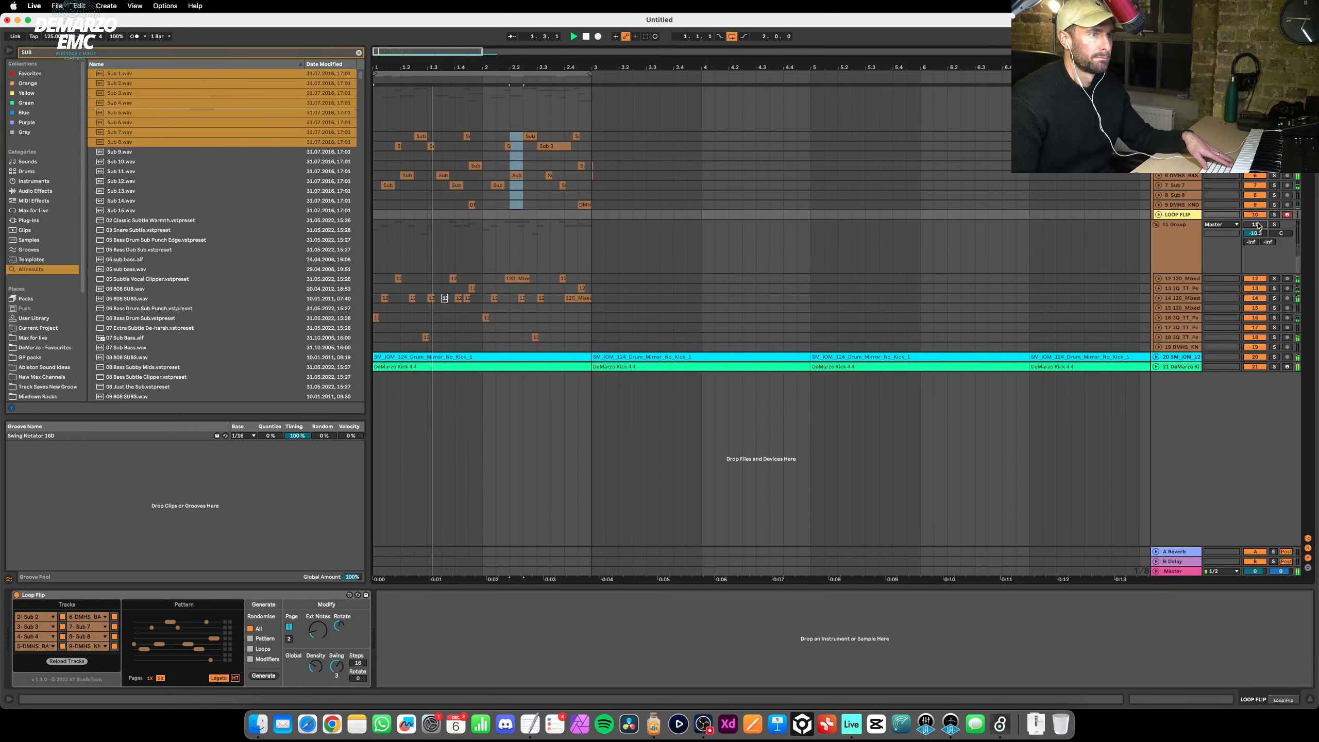
Generate a new Loop Flip pattern for the sub bass tracks.
left_click(1176, 104)
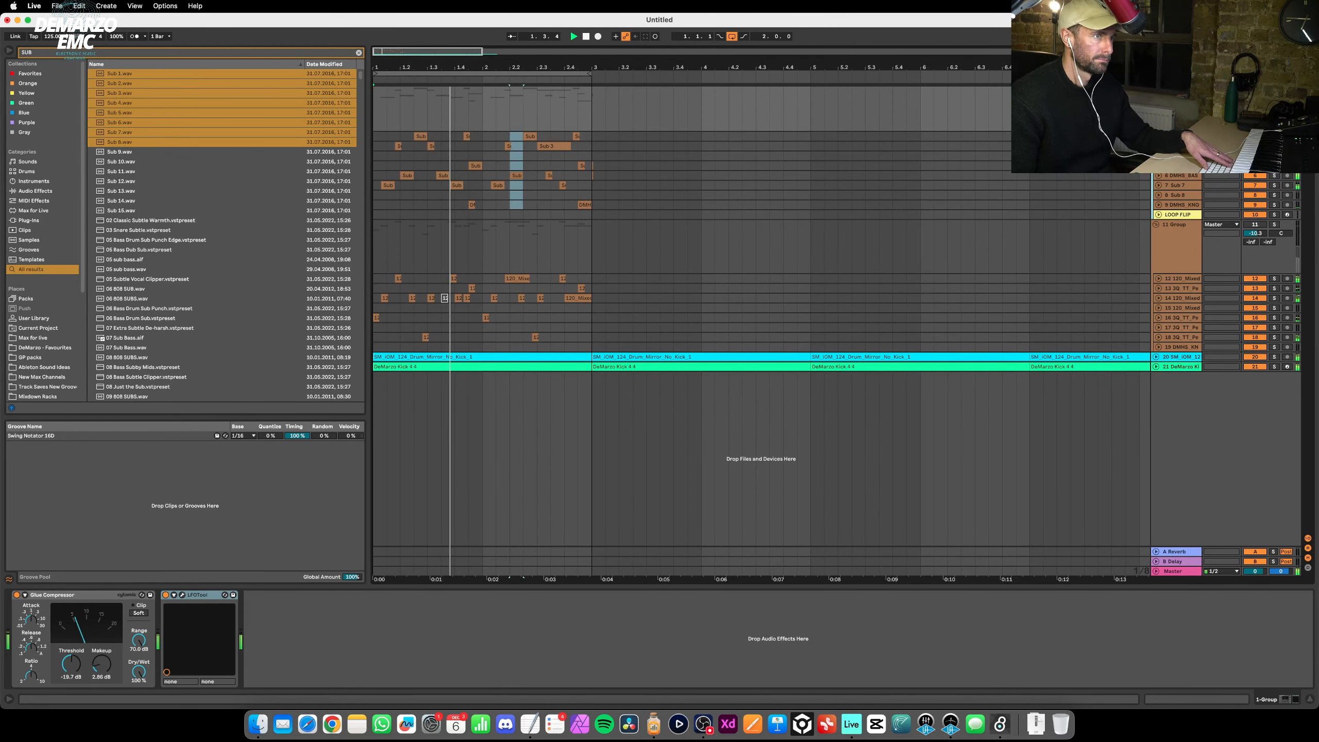
left_click(1180, 215)
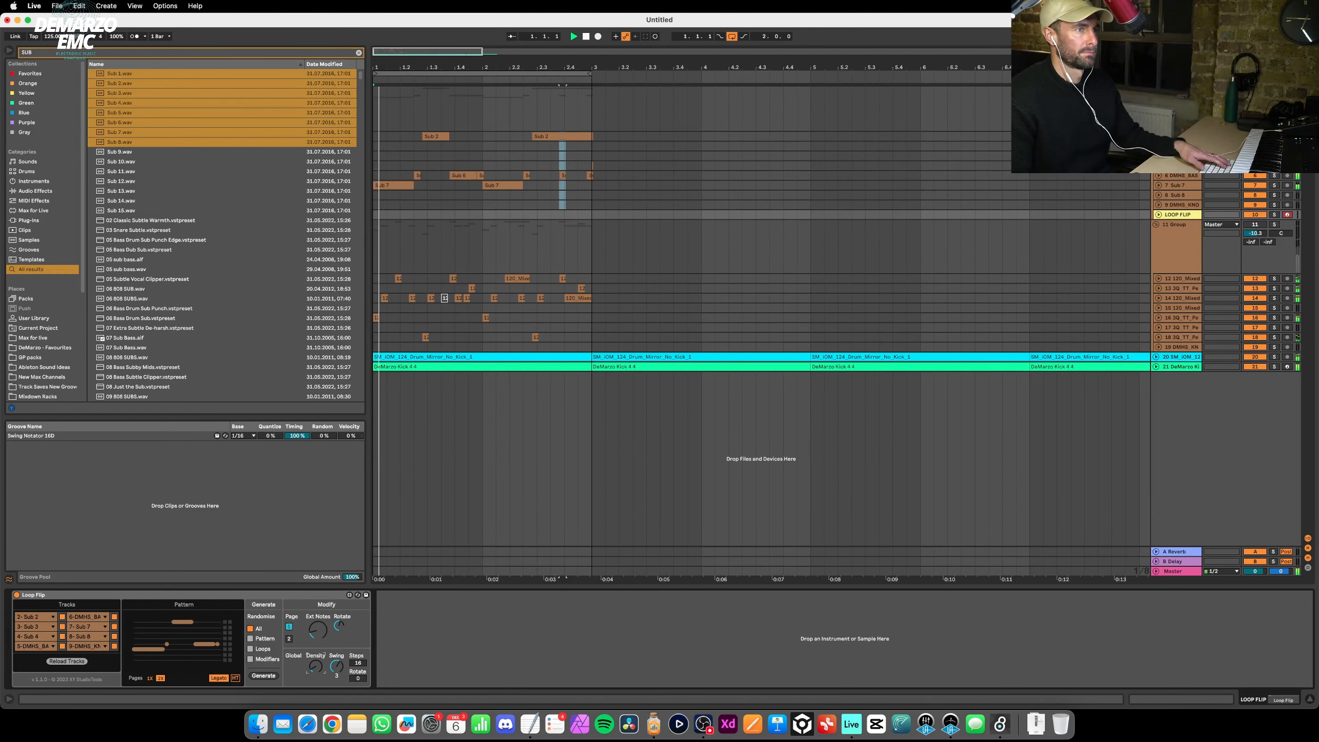
Add an Auto Filter to the sub bass group and set it to low-pass with a frequency of about 225 Hz.
left_click(1175, 93)
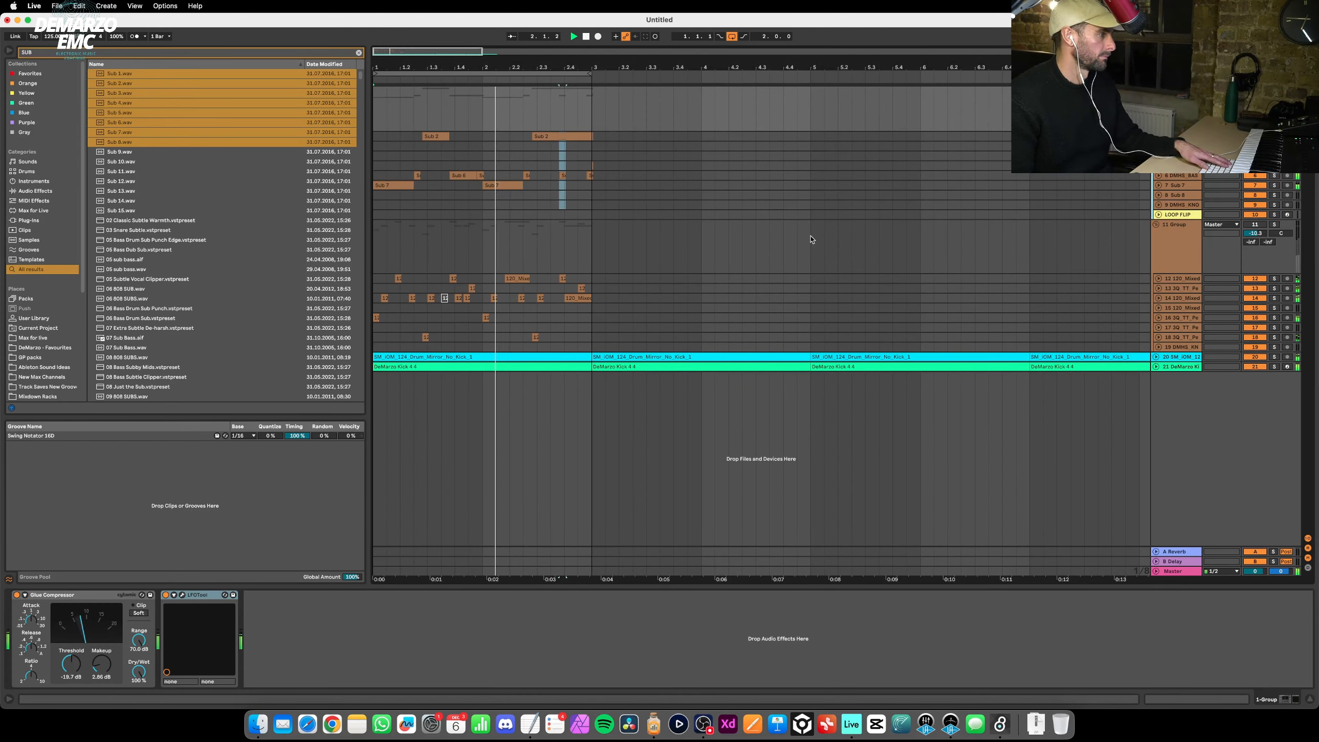
left_click(357, 54)
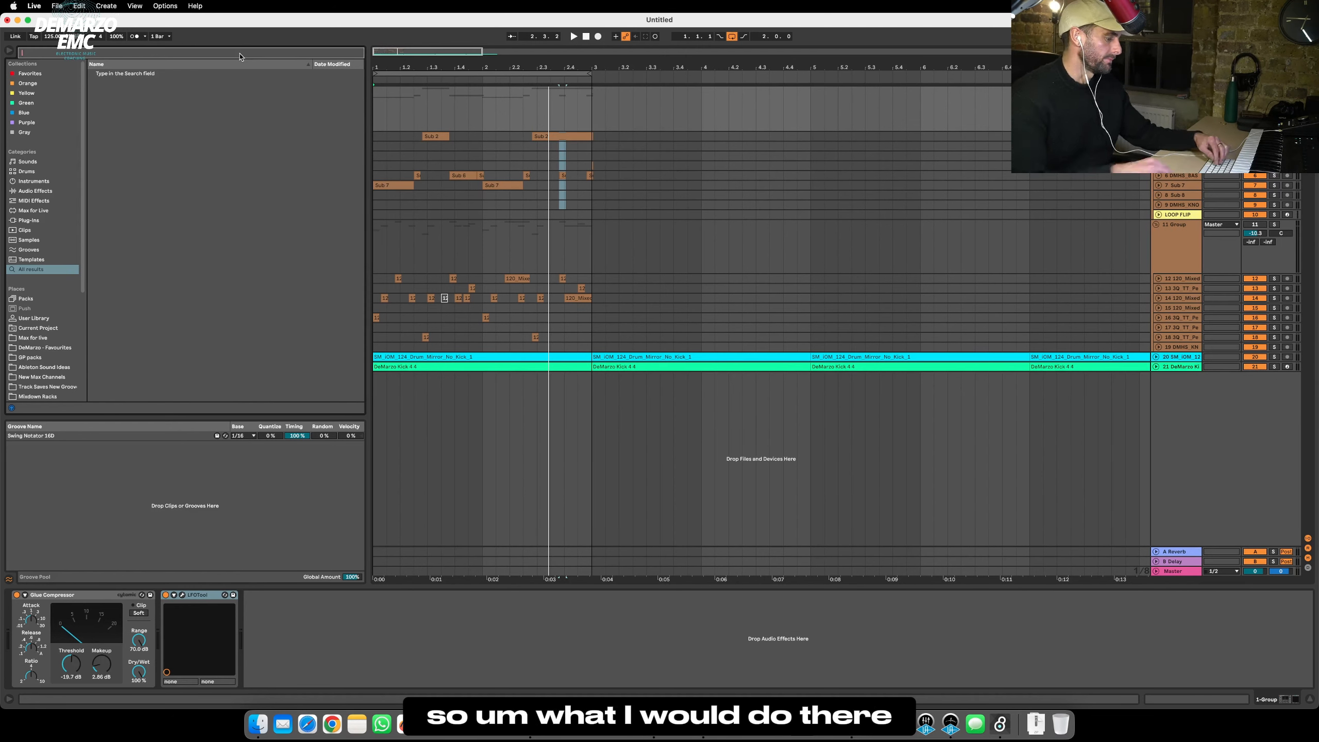
type("ter")
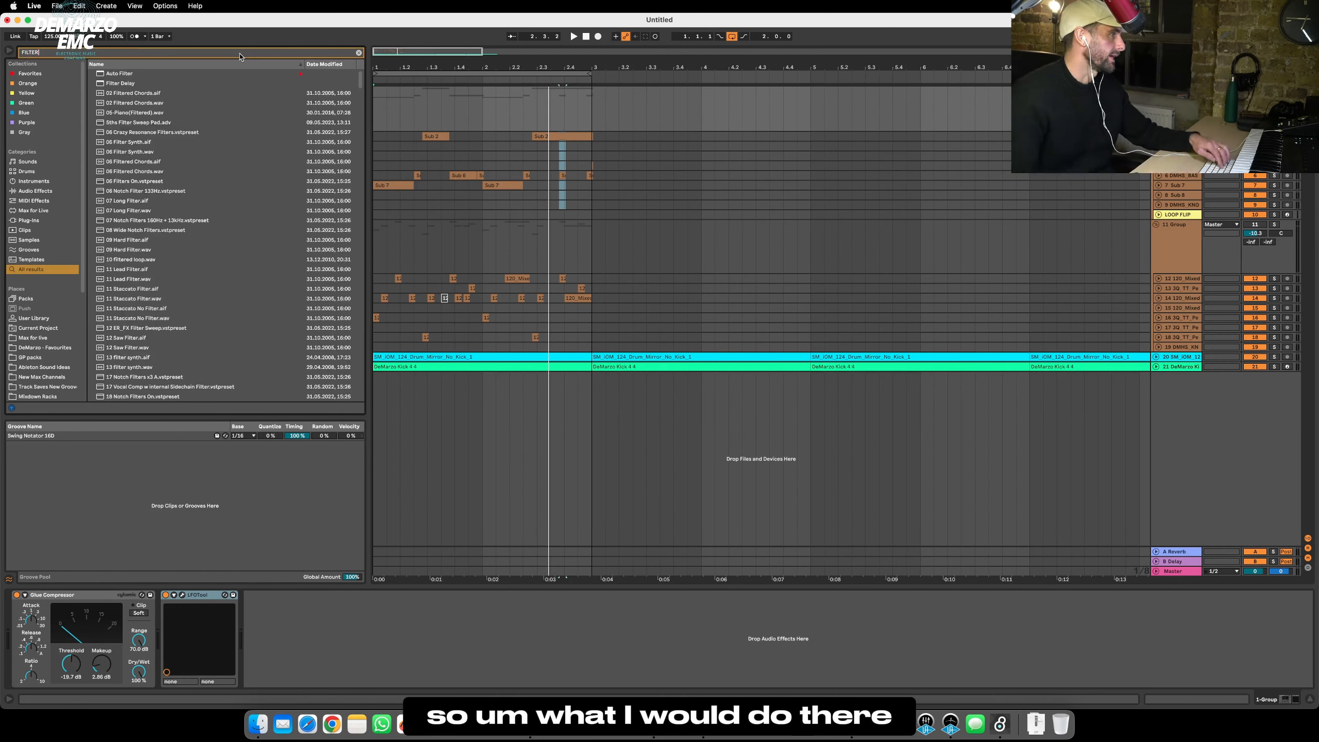
left_click(35, 191)
left_click(114, 93)
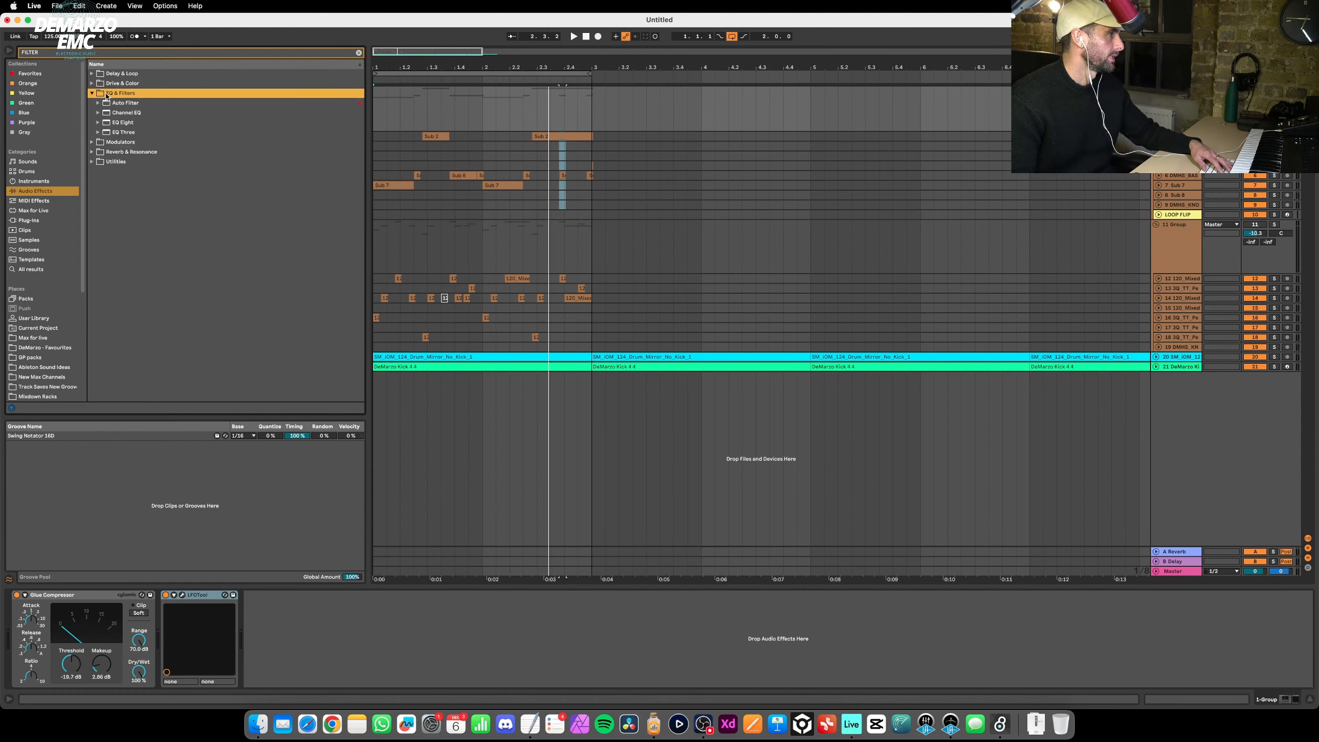
double_click(130, 103)
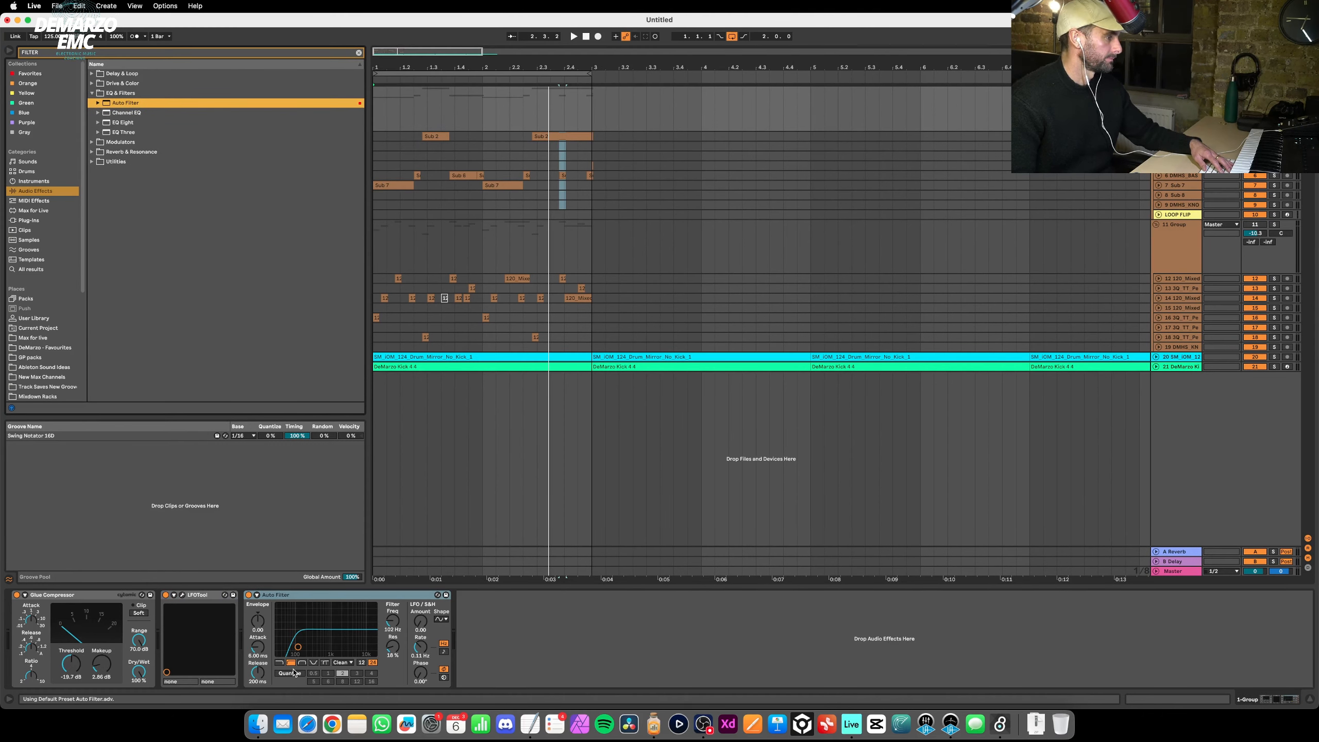
left_click(280, 663)
left_click_drag(394, 622, 394, 605)
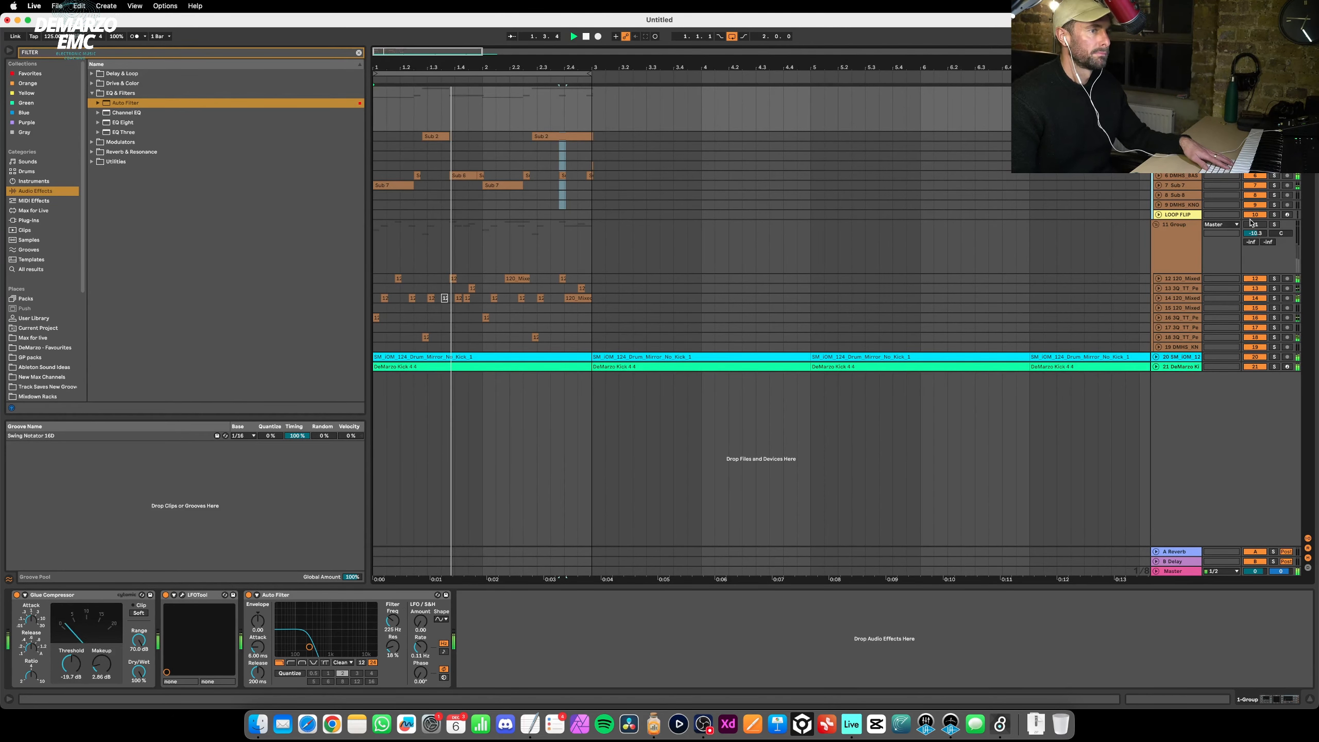
Lower the percussion group's volume slightly and close its PhaseMistress plug-in window.
left_click(1235, 232)
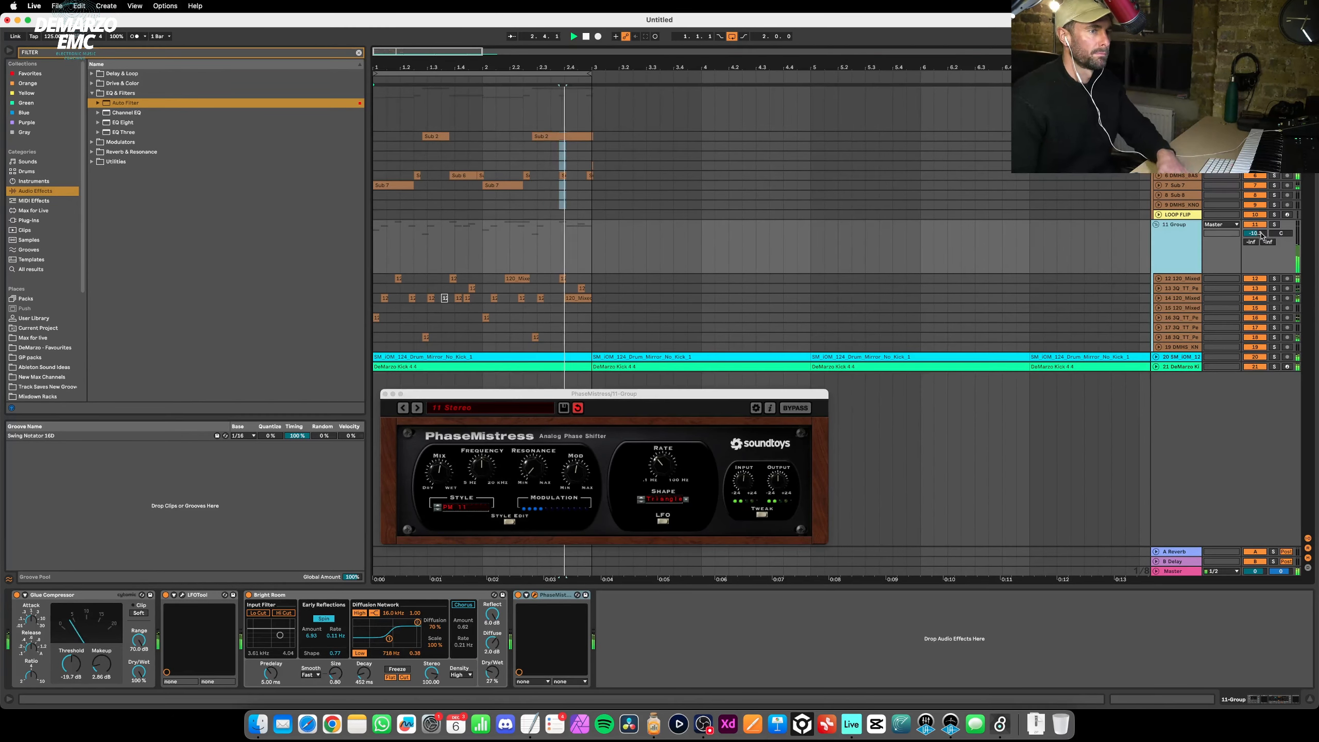
left_click_drag(1255, 233, 1255, 244)
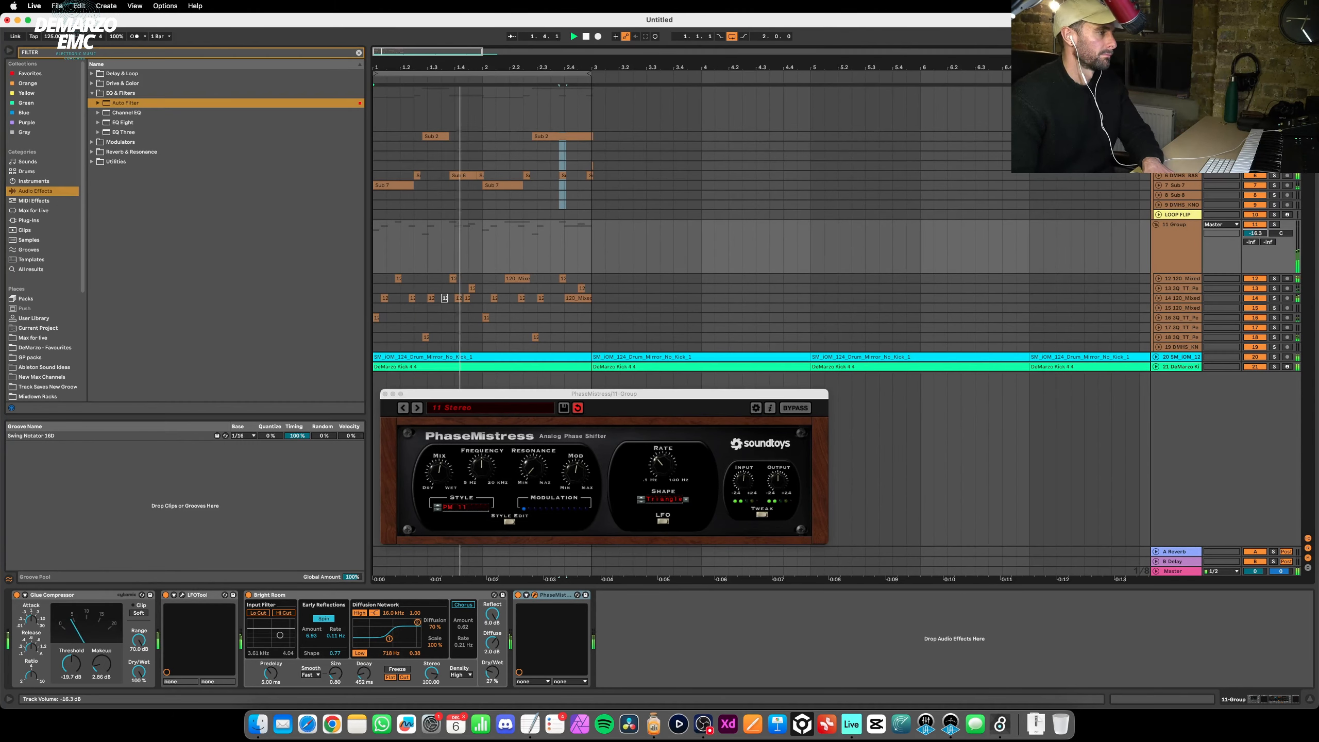
left_click_drag(426, 394, 507, 383)
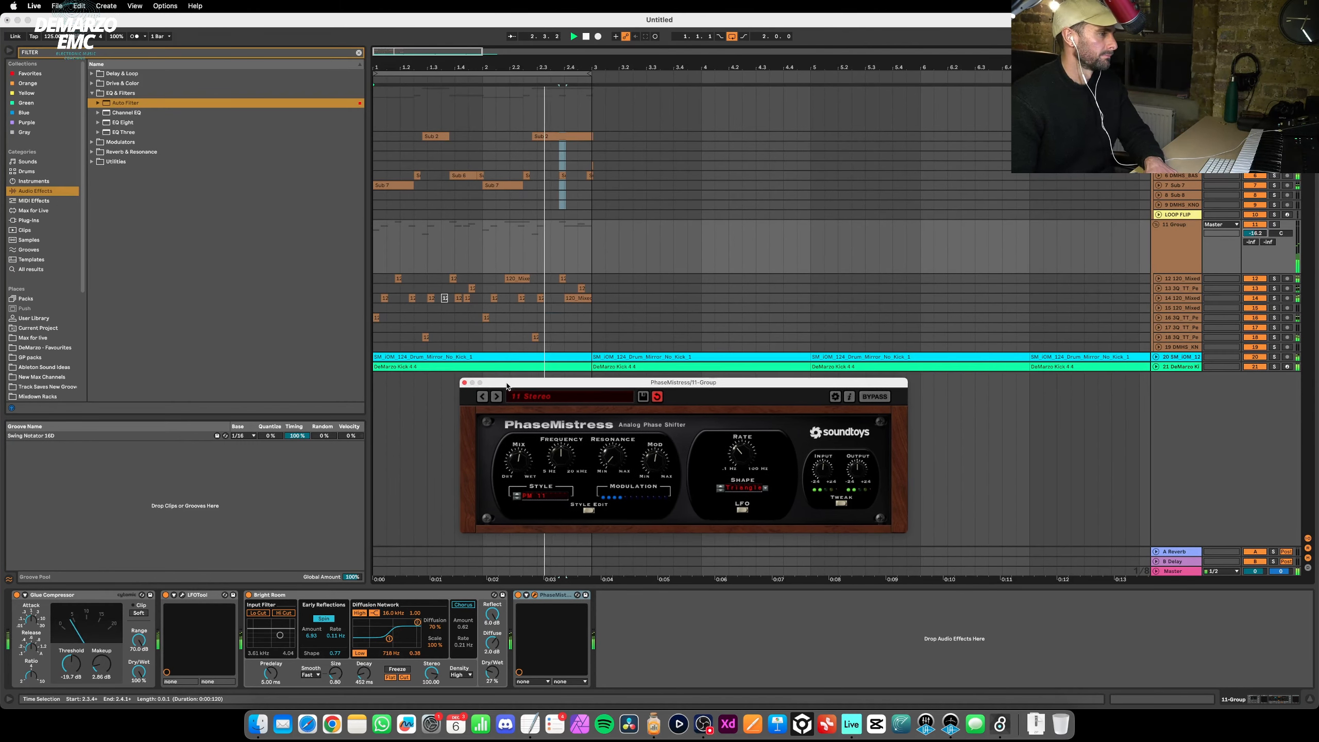
left_click(464, 383)
Set the project tempo to 127 BPM.
left_click(1181, 232)
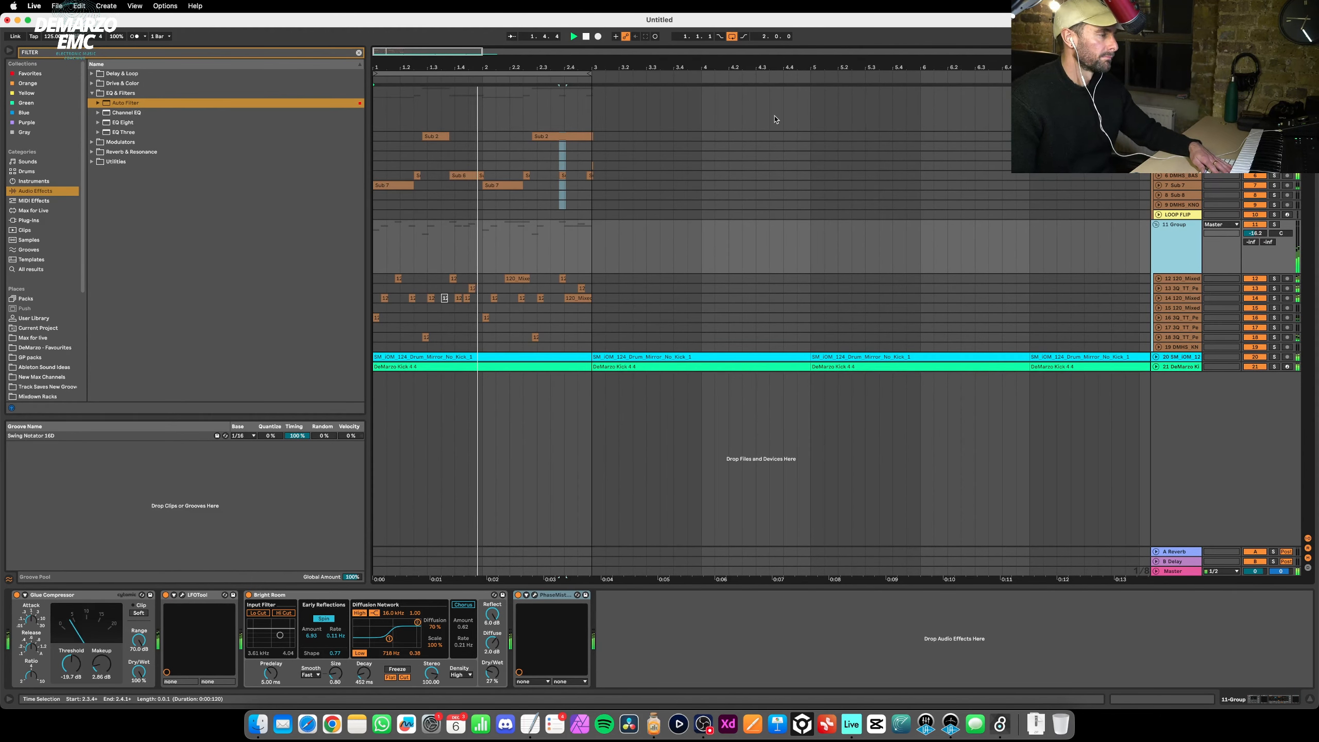
left_click(1186, 359)
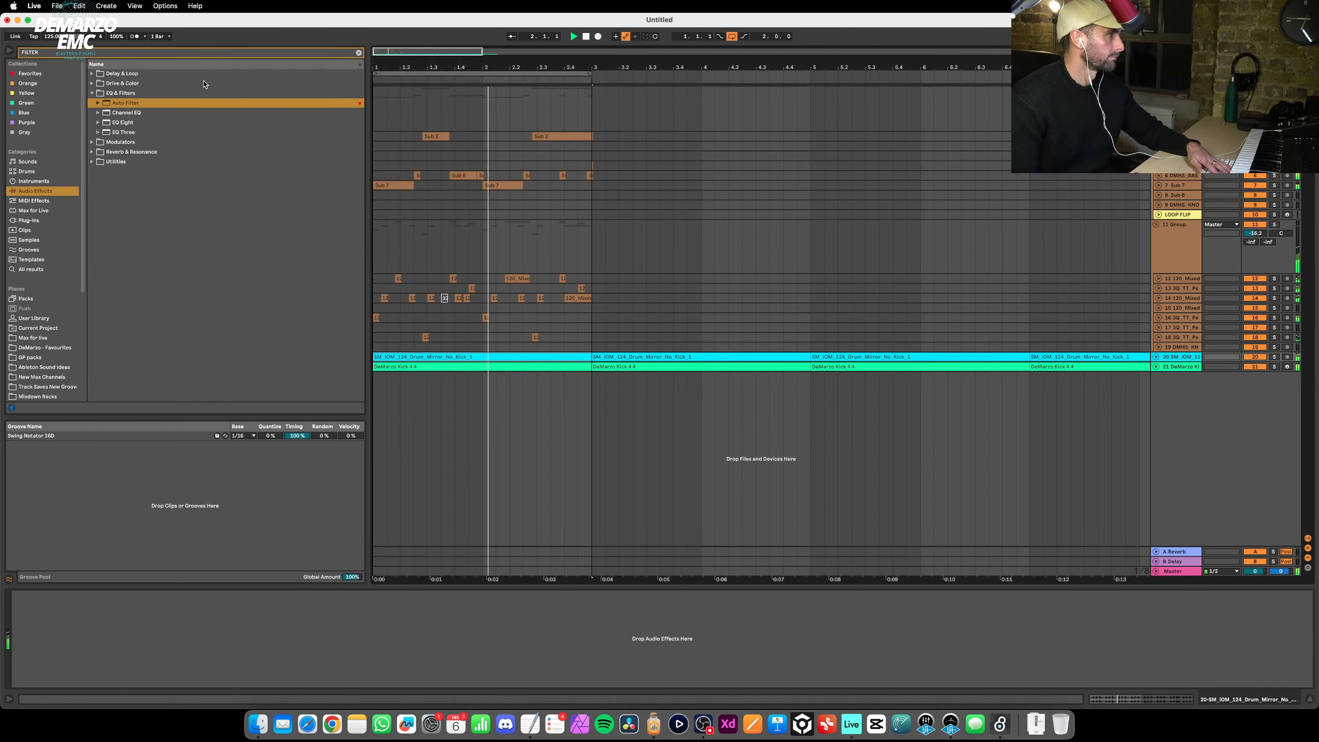
left_click_drag(48, 38, 48, 33)
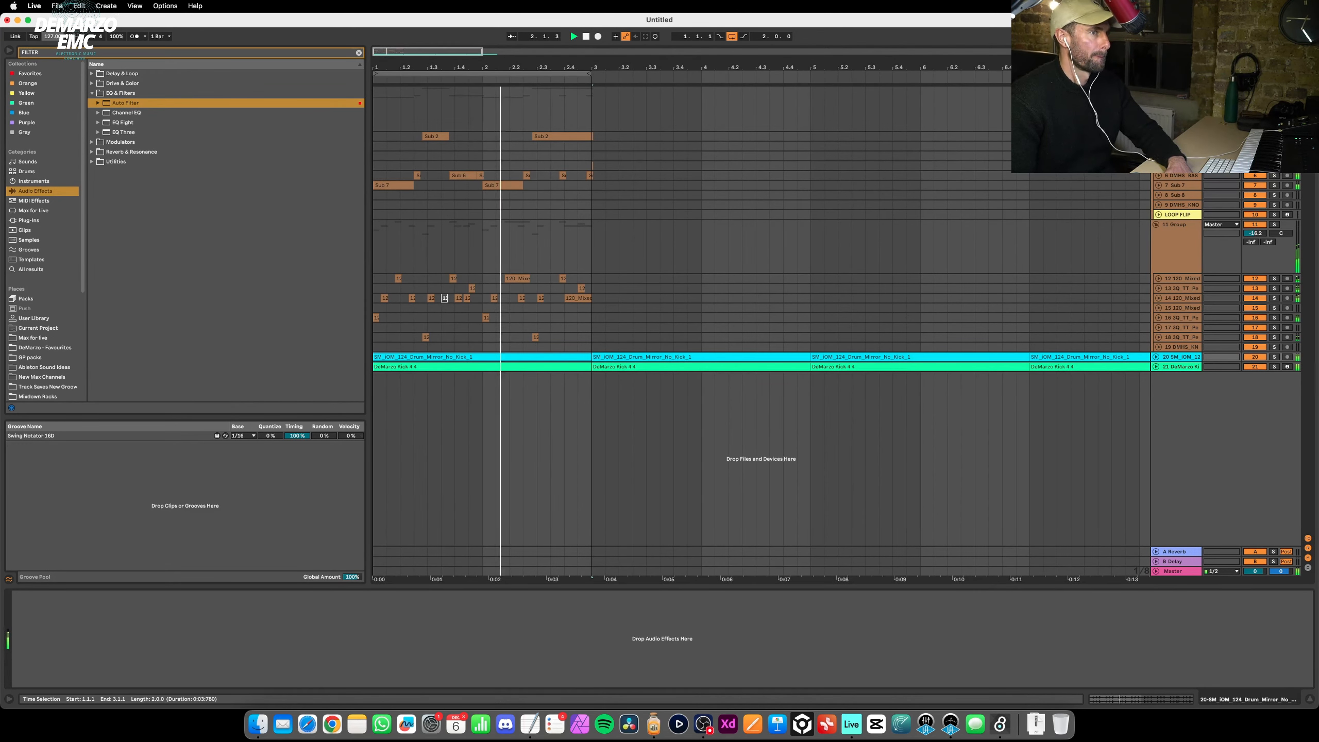
Stop playback and duplicate the sub bass group with all its tracks and clips.
left_click(1177, 104)
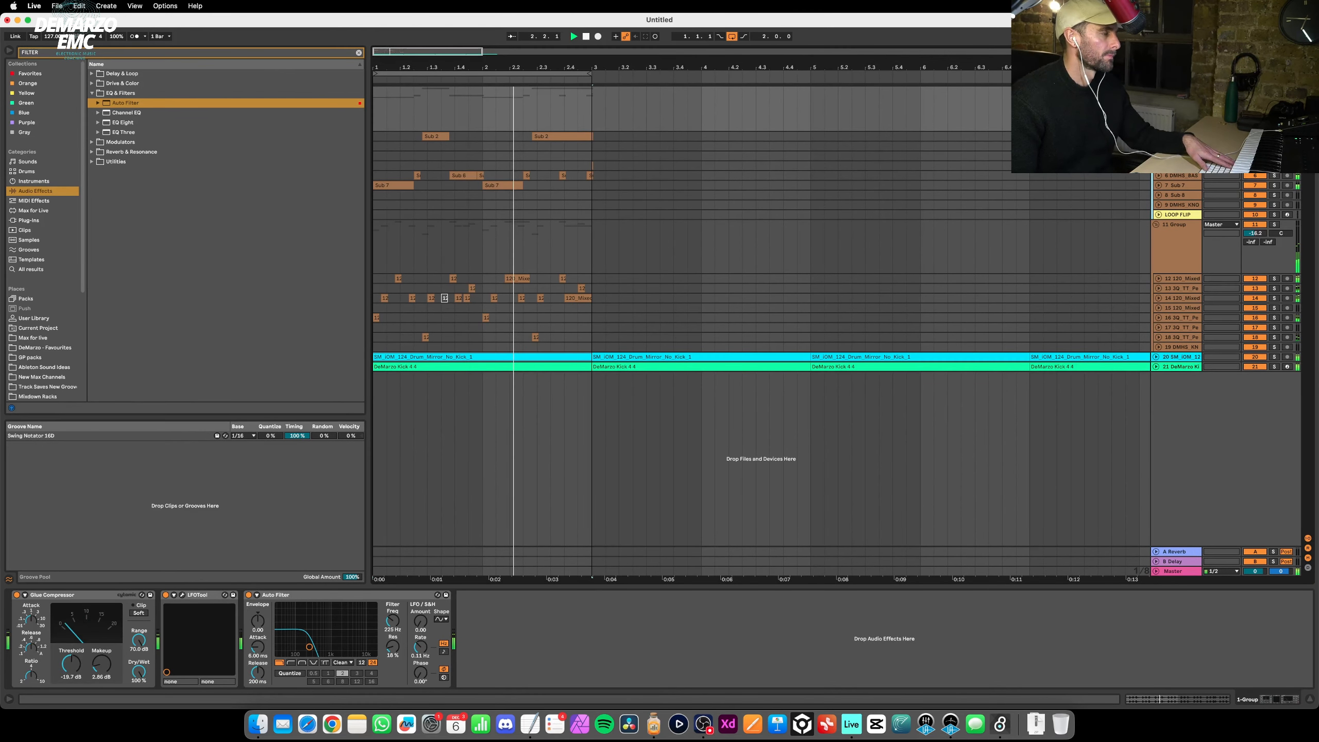
key("space")
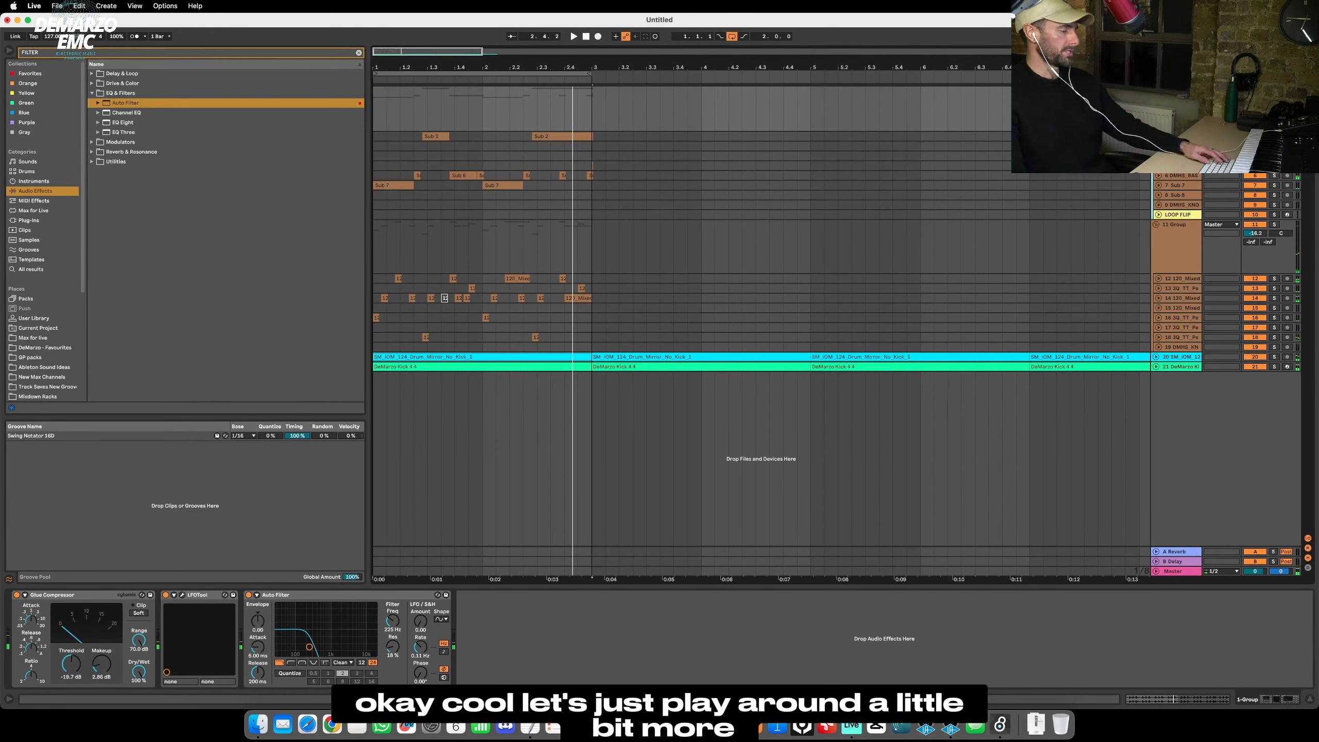
key("super+g")
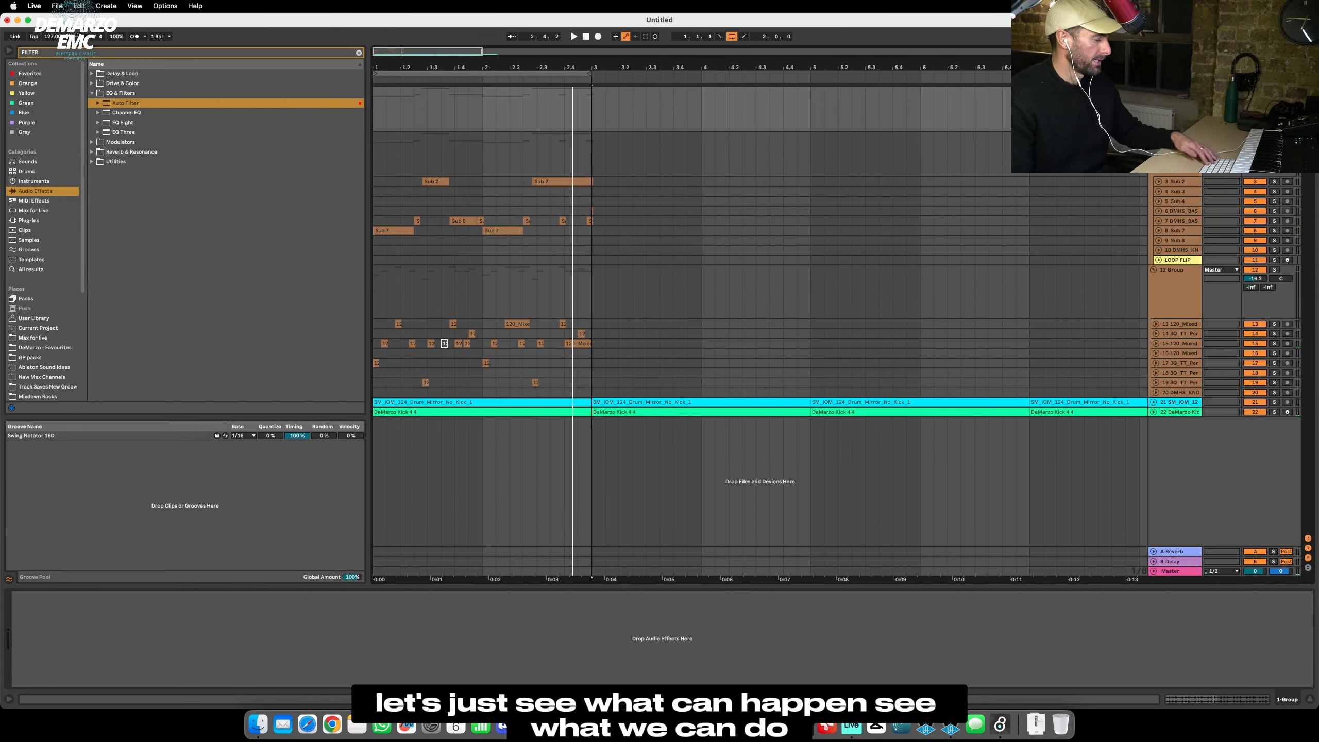
key("super+z")
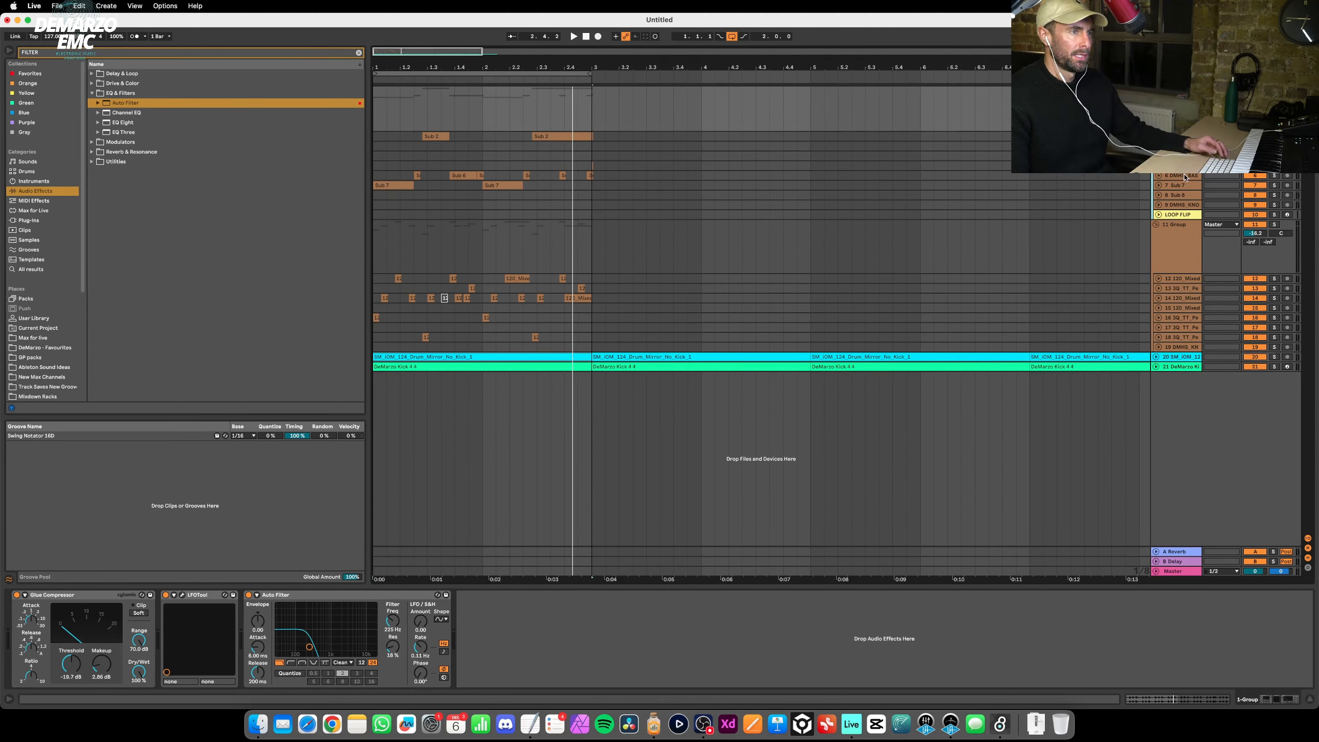
key("super+d")
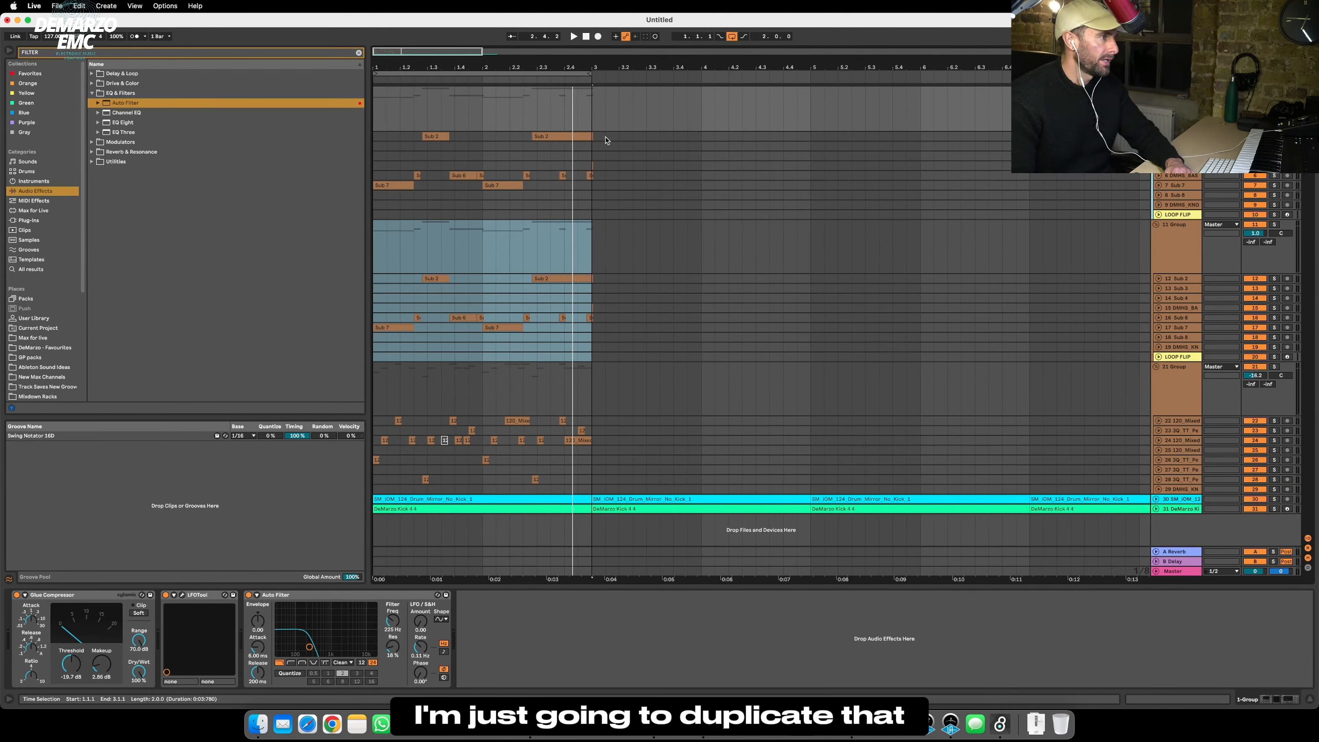
Clear all clips from the original sub bass group and delete the LOOP FLIP track from its duplicate.
left_click_drag(605, 139, 274, 219)
key("Delete")
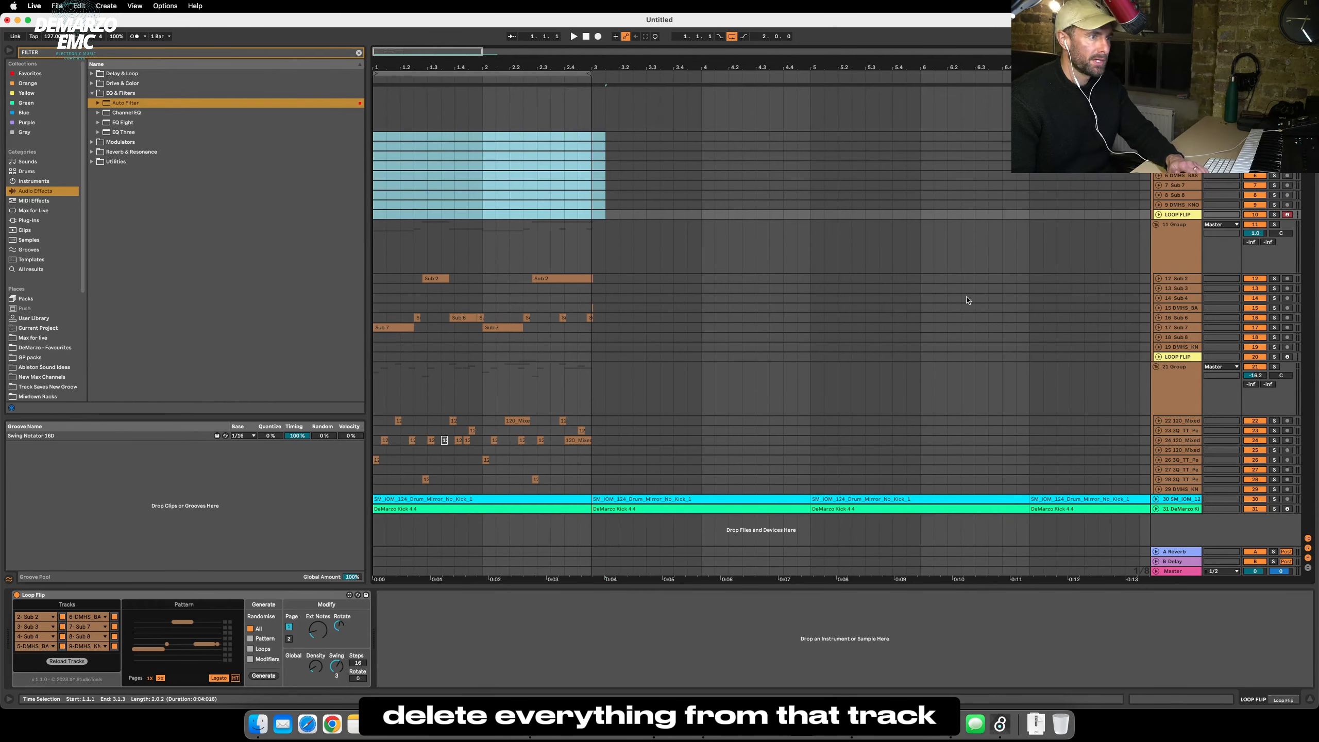
left_click(1194, 358)
key("Delete")
left_click(1181, 215)
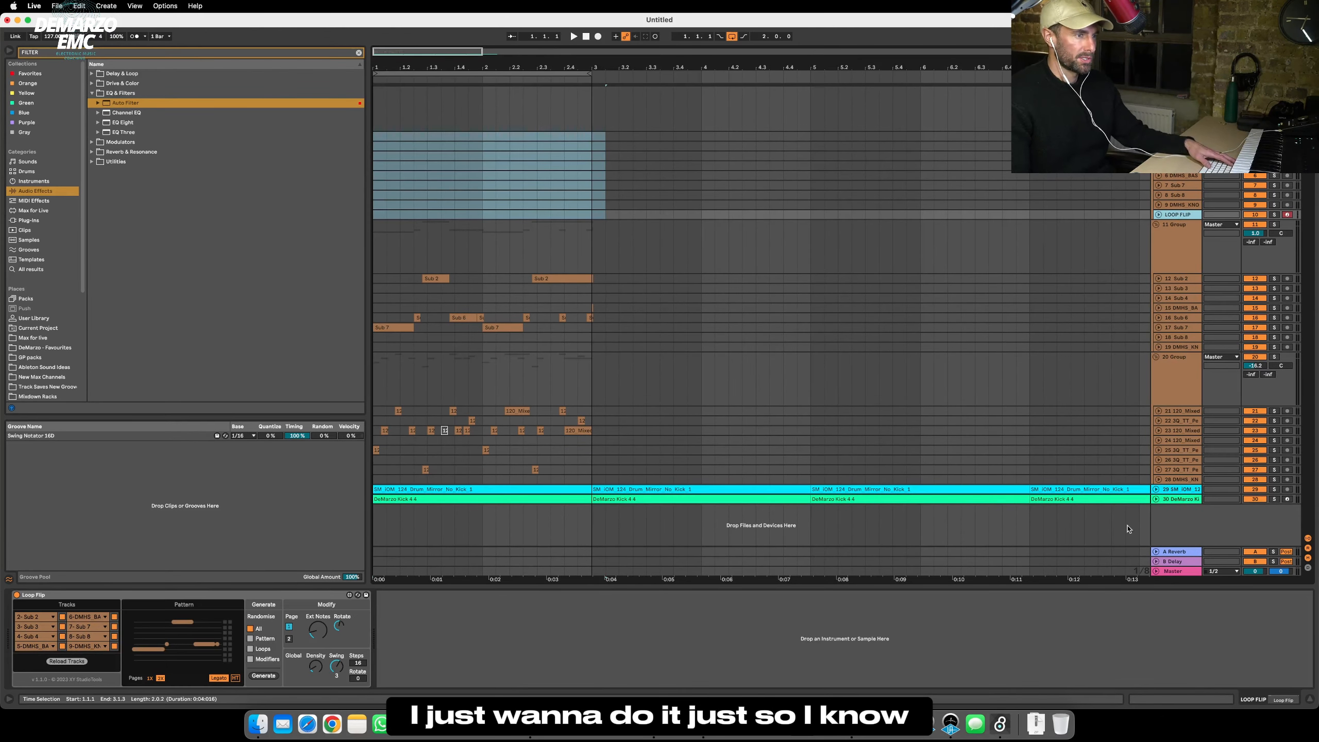
left_click(1176, 99)
key("Tab")
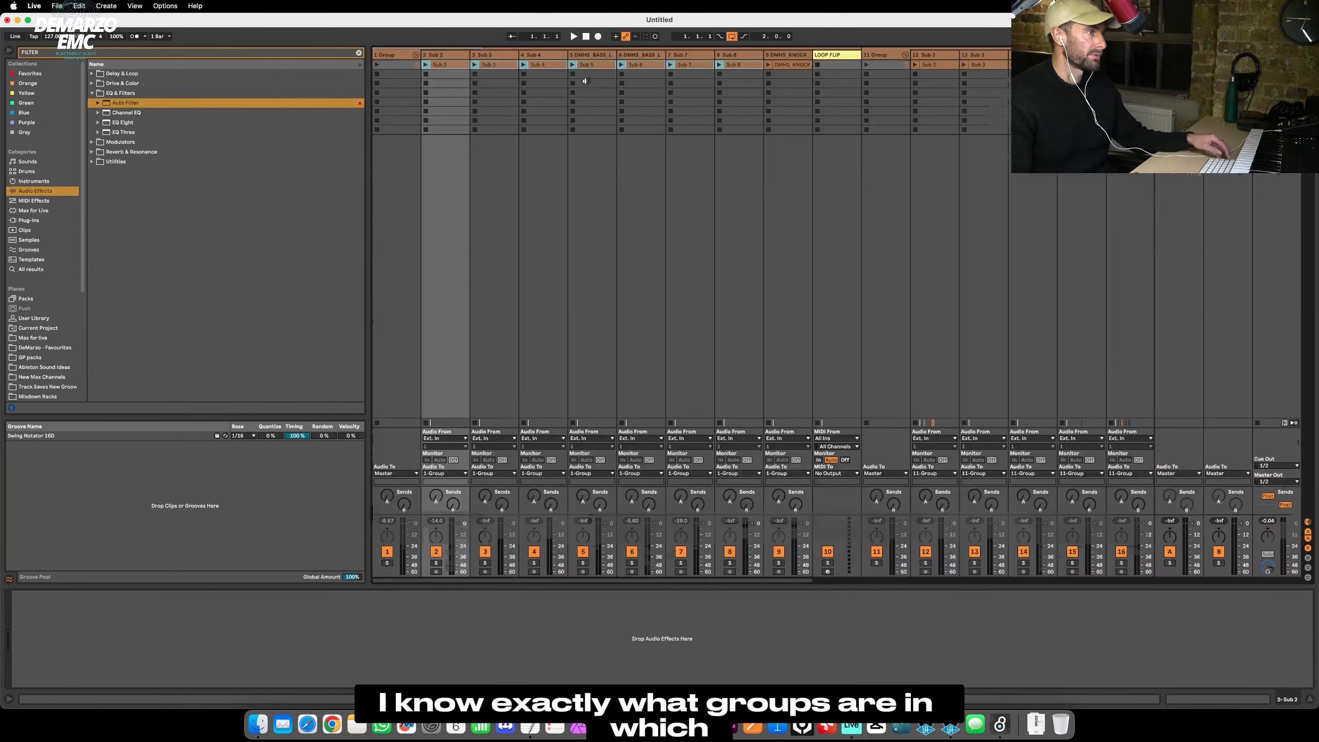
key("Tab")
Search the entire browser library for SYNTH.
key("super+f")
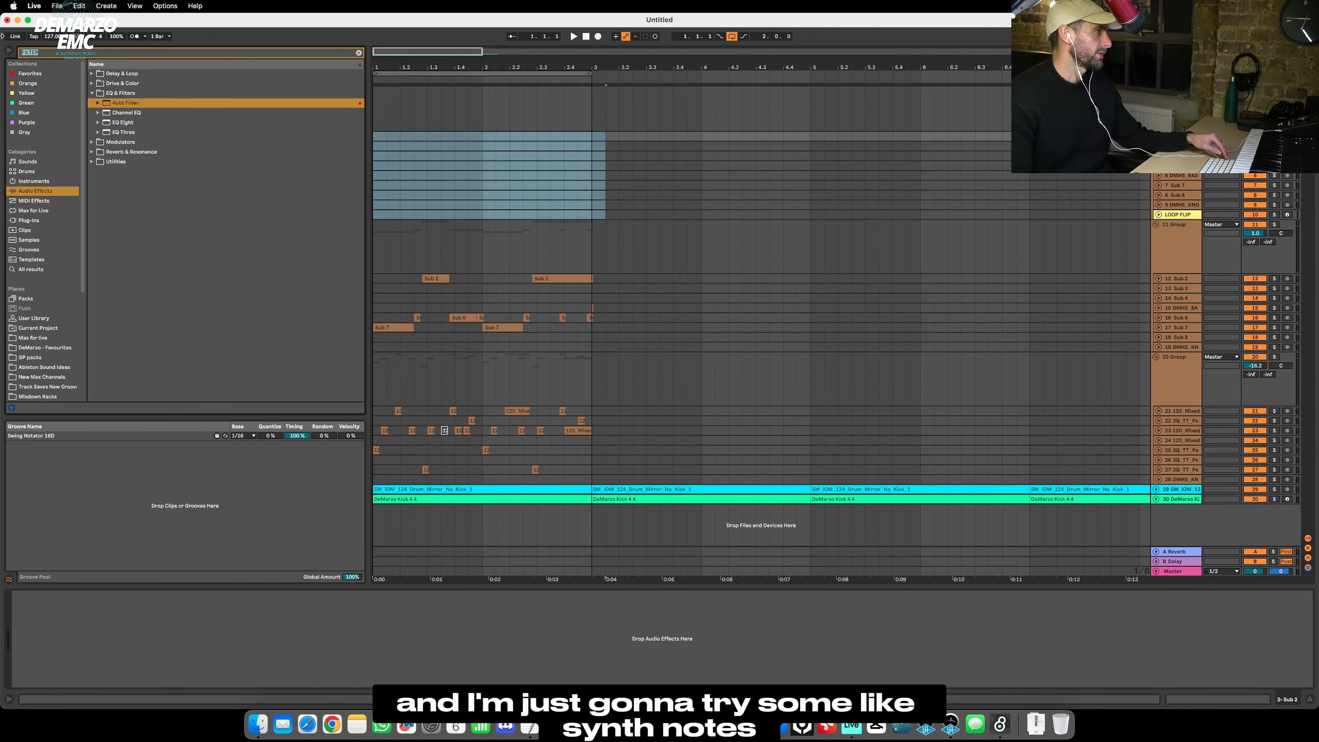
type("SYNTH")
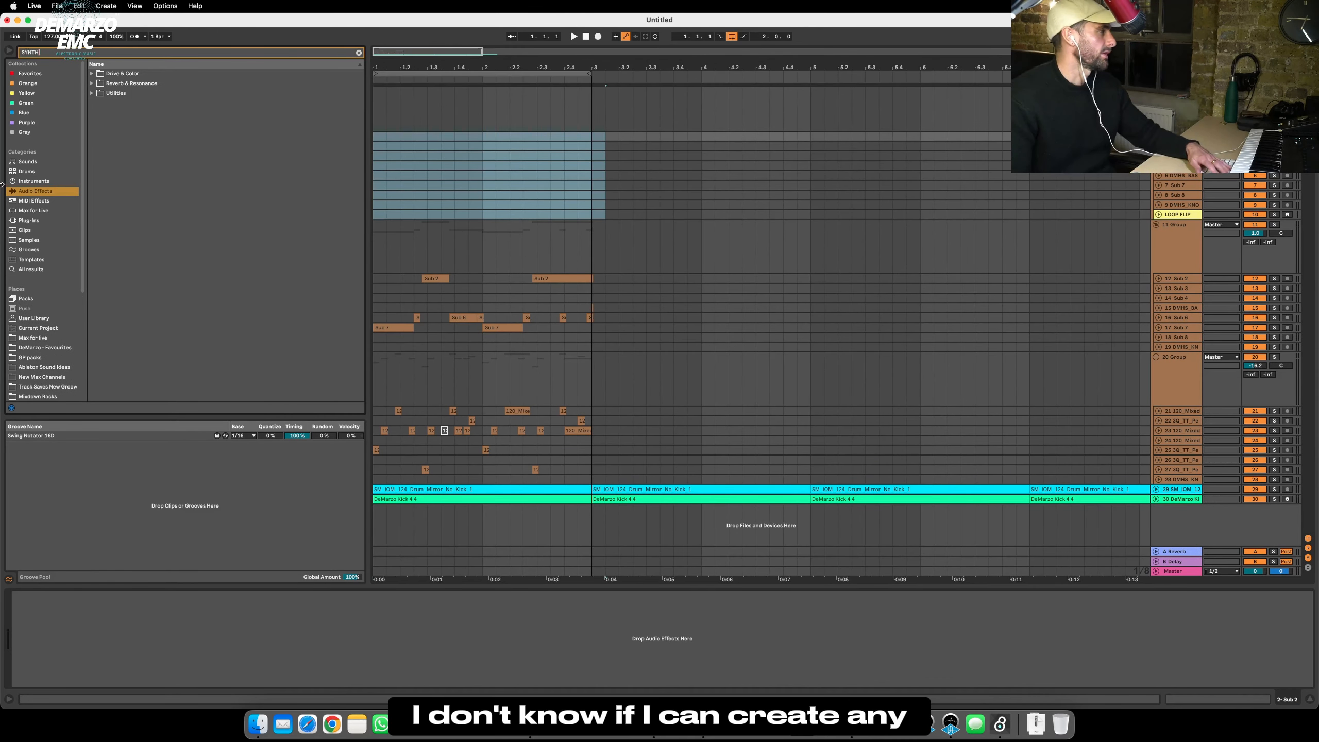
left_click(31, 269)
Audition the synth samples near the start of the search results, including the big synth and 08 synth files.
left_click(187, 230)
left_click(190, 250)
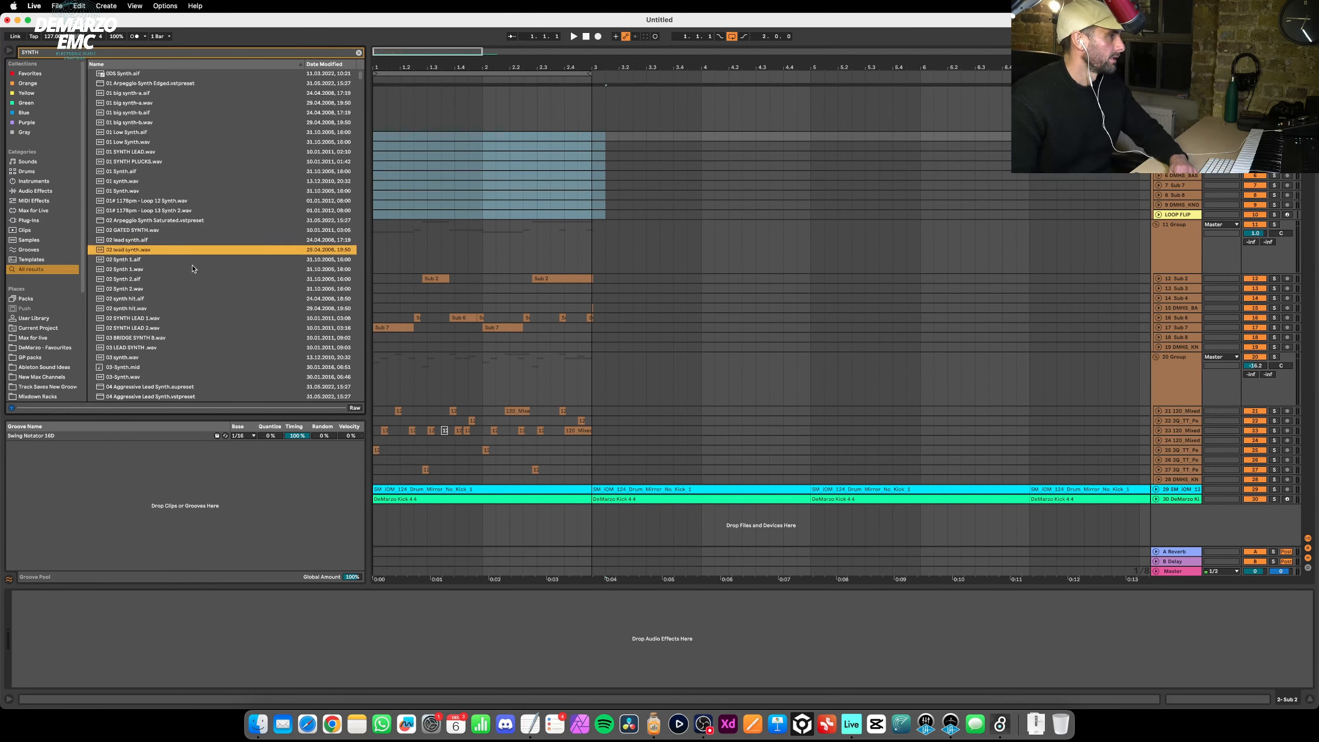
left_click(192, 269)
key("Down")
key("Down")
left_click(145, 91)
key("Down")
key("Down")
key("Down")
key("Down")
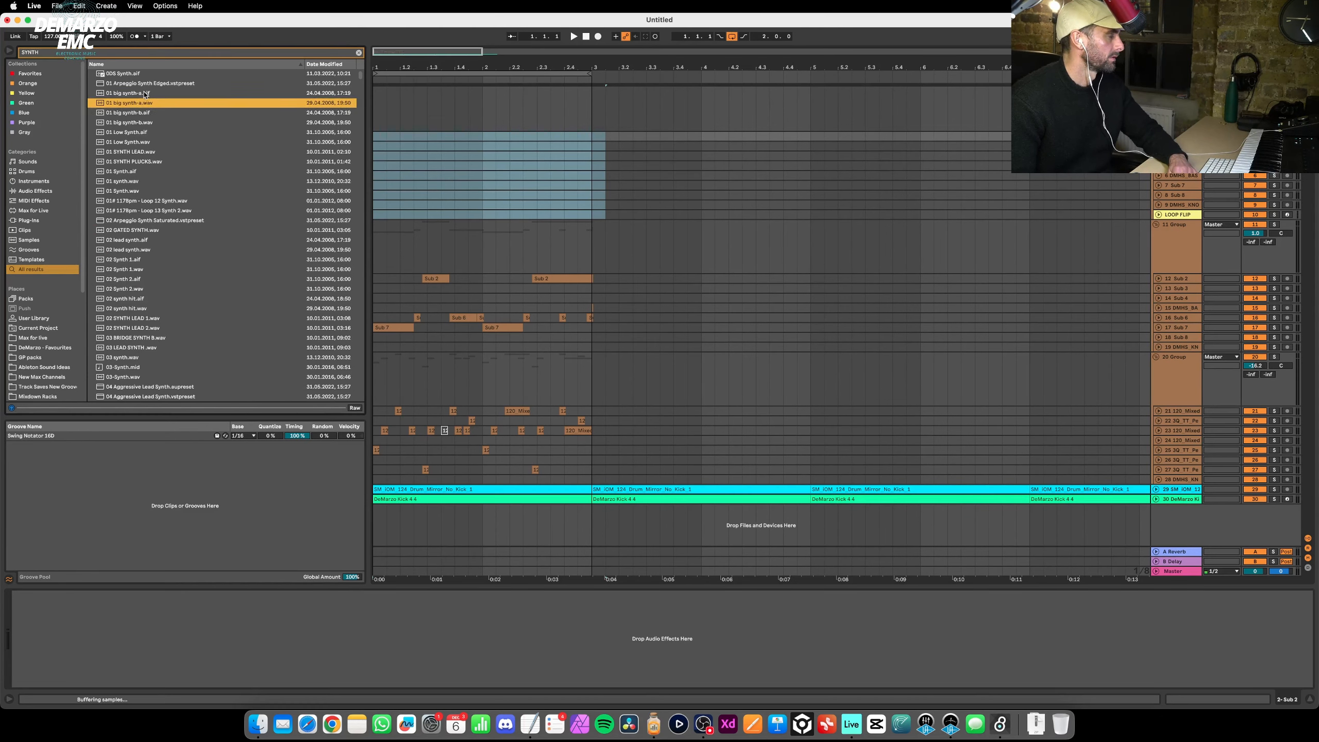
scroll(168, 147, "down", 10)
left_click(168, 147)
key("Down")
key("Down")
key("Down")
key("Down")
key("Down")
key("Down")
key("Down")
key("Down")
key("Down")
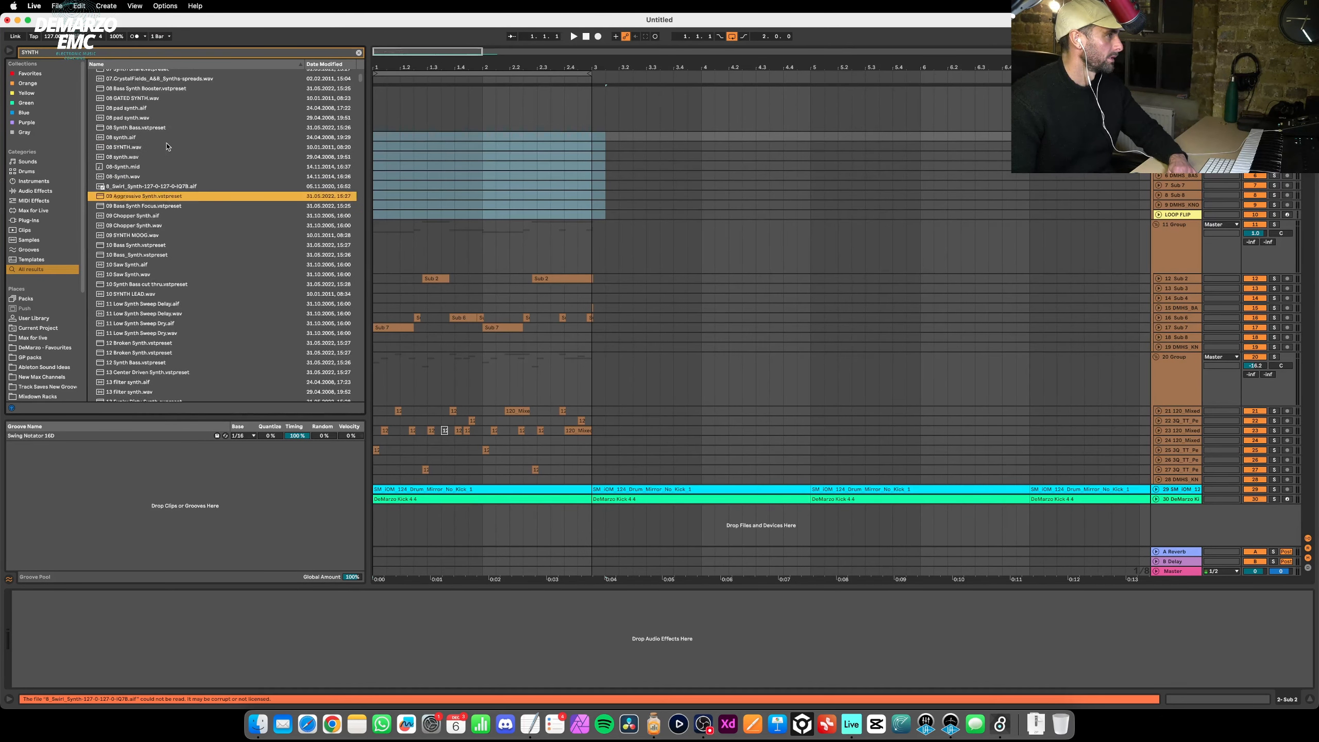
Audition the 10 Saw Synth and 11 Low Synth Sweep samples in the search results.
scroll(166, 149, "down", 4)
key("Down")
key("Down")
key("Down")
key("Down")
key("Down")
key("Down")
key("Down")
key("Down")
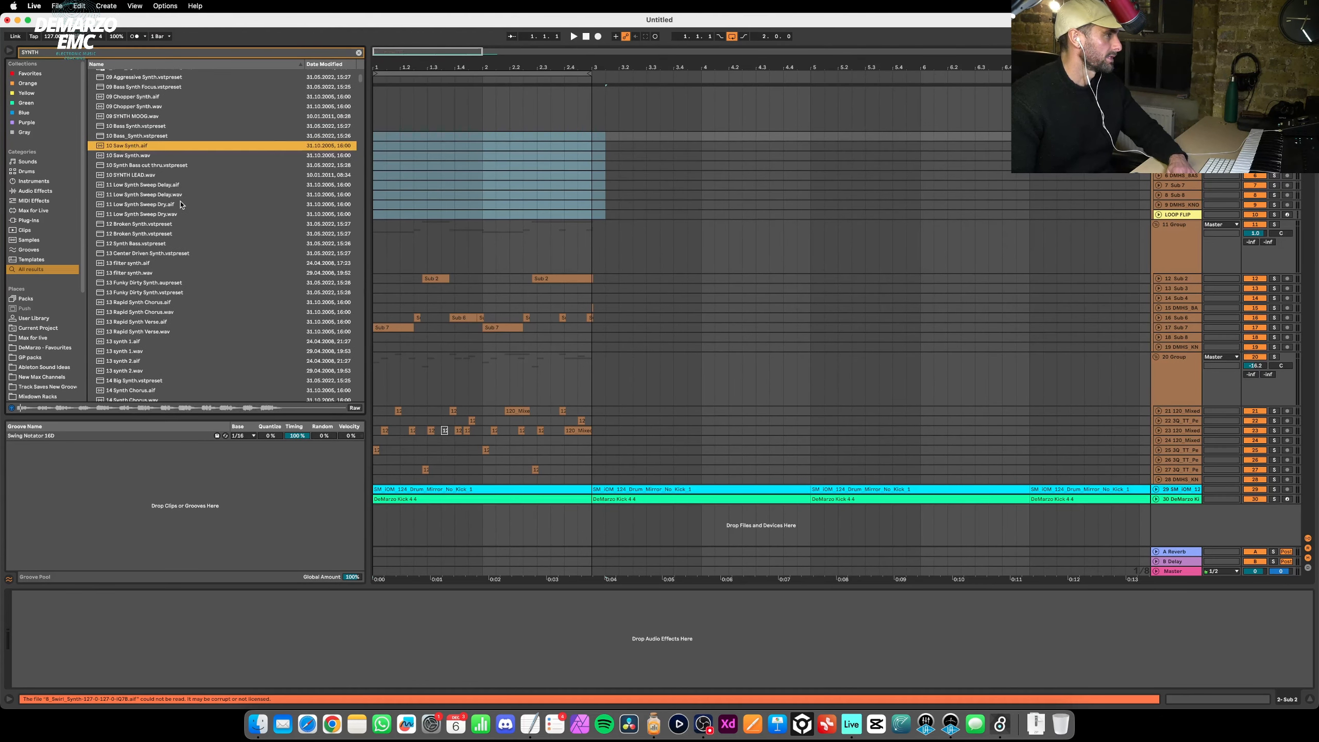
key("Down")
key("Down")
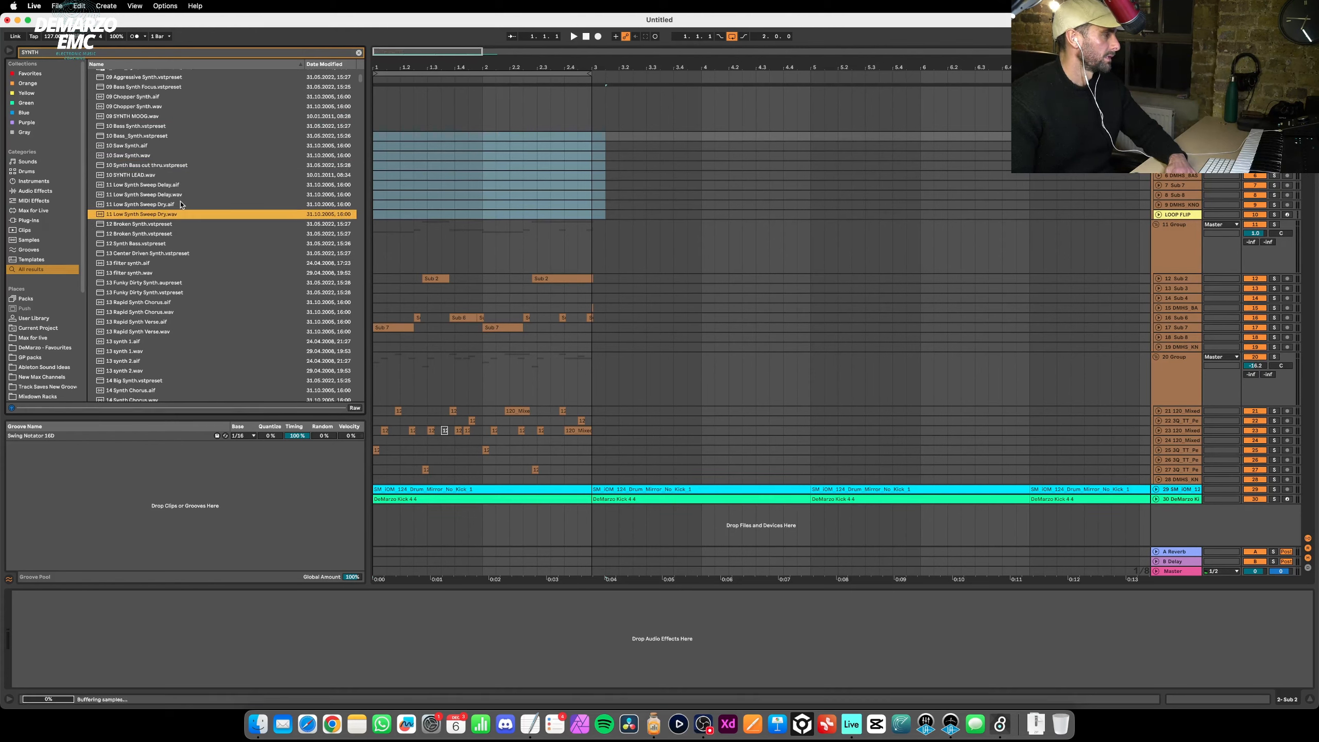
Audition synth samples further down the search results, as far as the 40 Synth .aiff files.
scroll(180, 205, "down", 10)
left_click(181, 205)
key("Down")
key("Down")
key("Down")
scroll(181, 205, "down", 10)
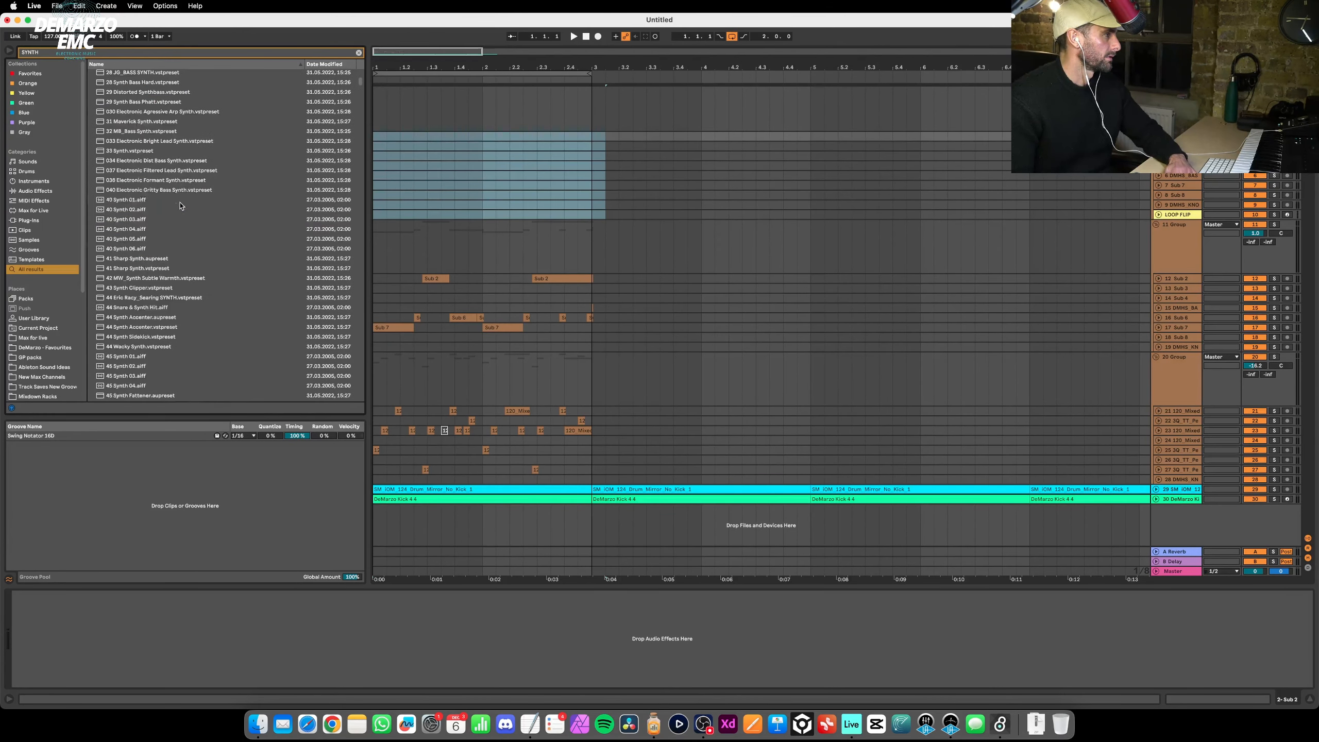
left_click(181, 205)
key("Down")
key("Down")
key("Down")
Load the 40 Synth .aiff samples into the first group as clips on separate tracks, replacing the sub clips.
left_click_drag(173, 198, 160, 249)
key("Tab")
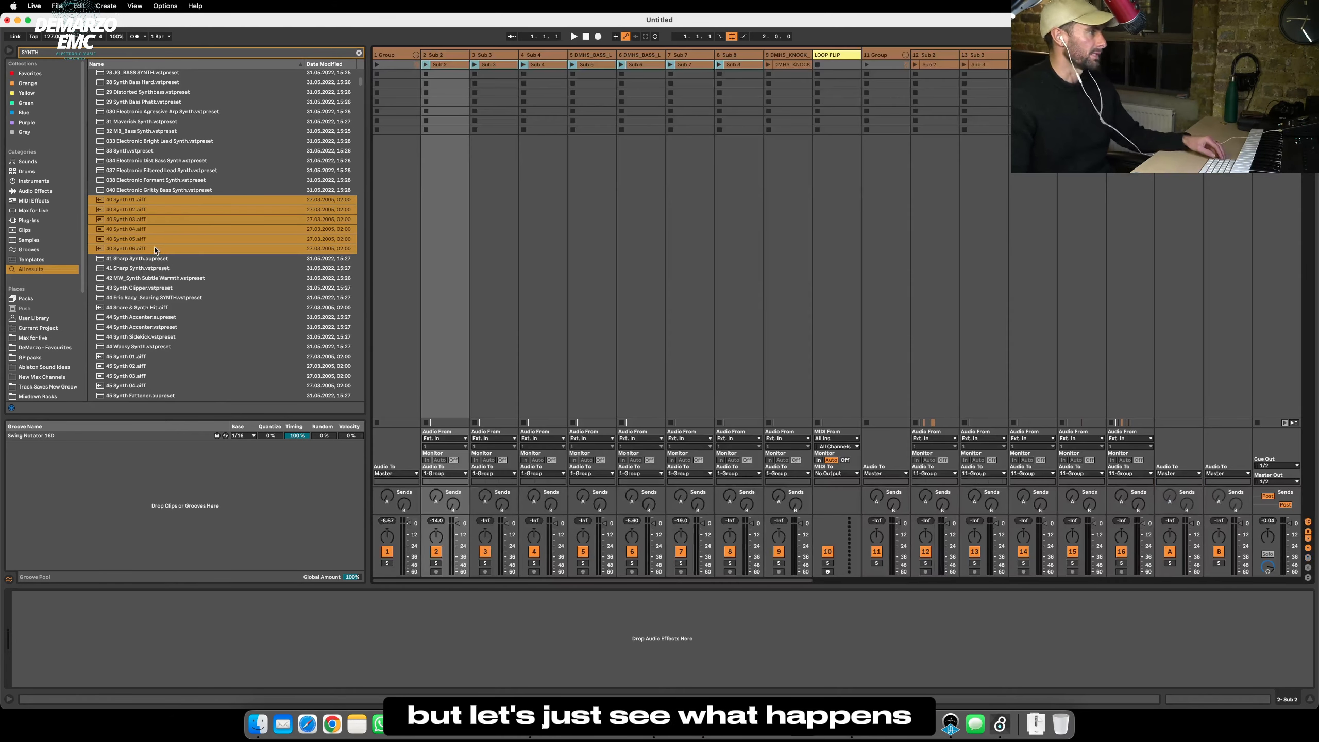
left_click_drag(129, 204, 382, 69)
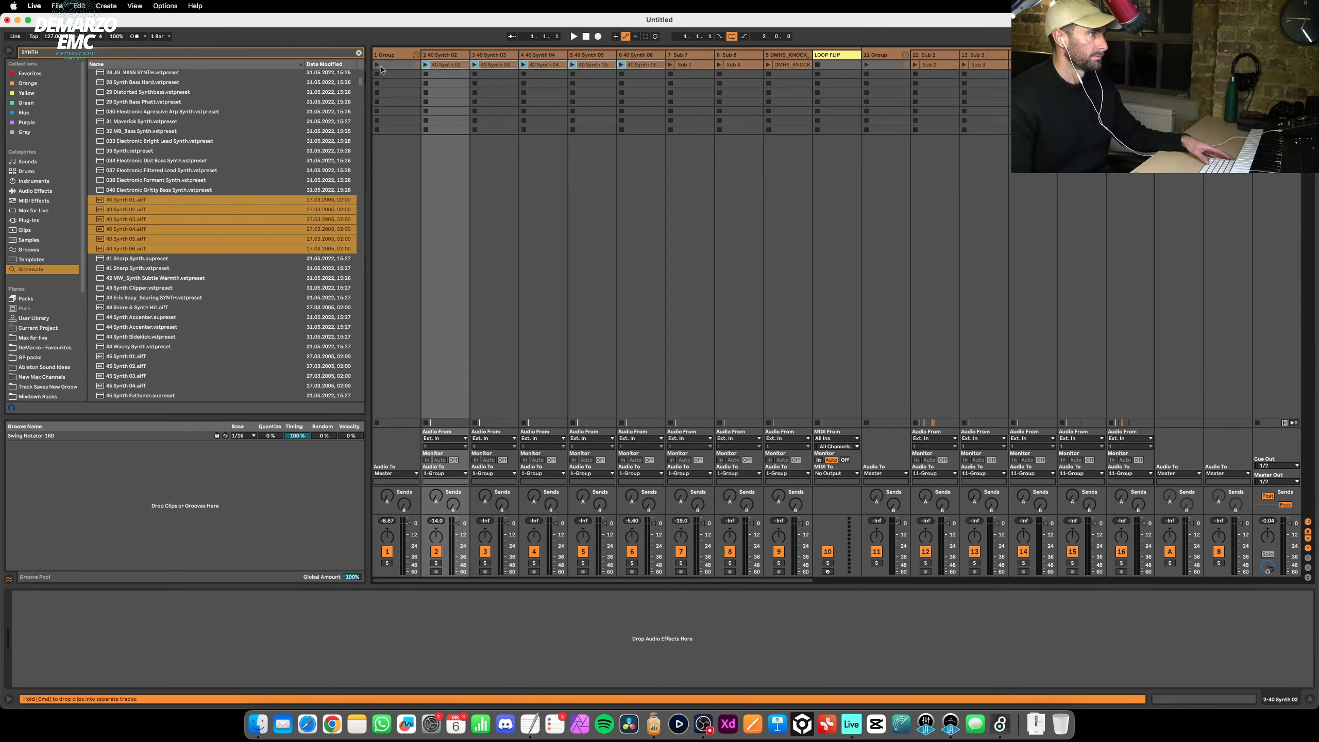
Delete the leftover Sub 7, Sub 8 and KNOCK tracks from the first group.
left_click(684, 55)
key("Delete")
key("Delete")
key("Delete")
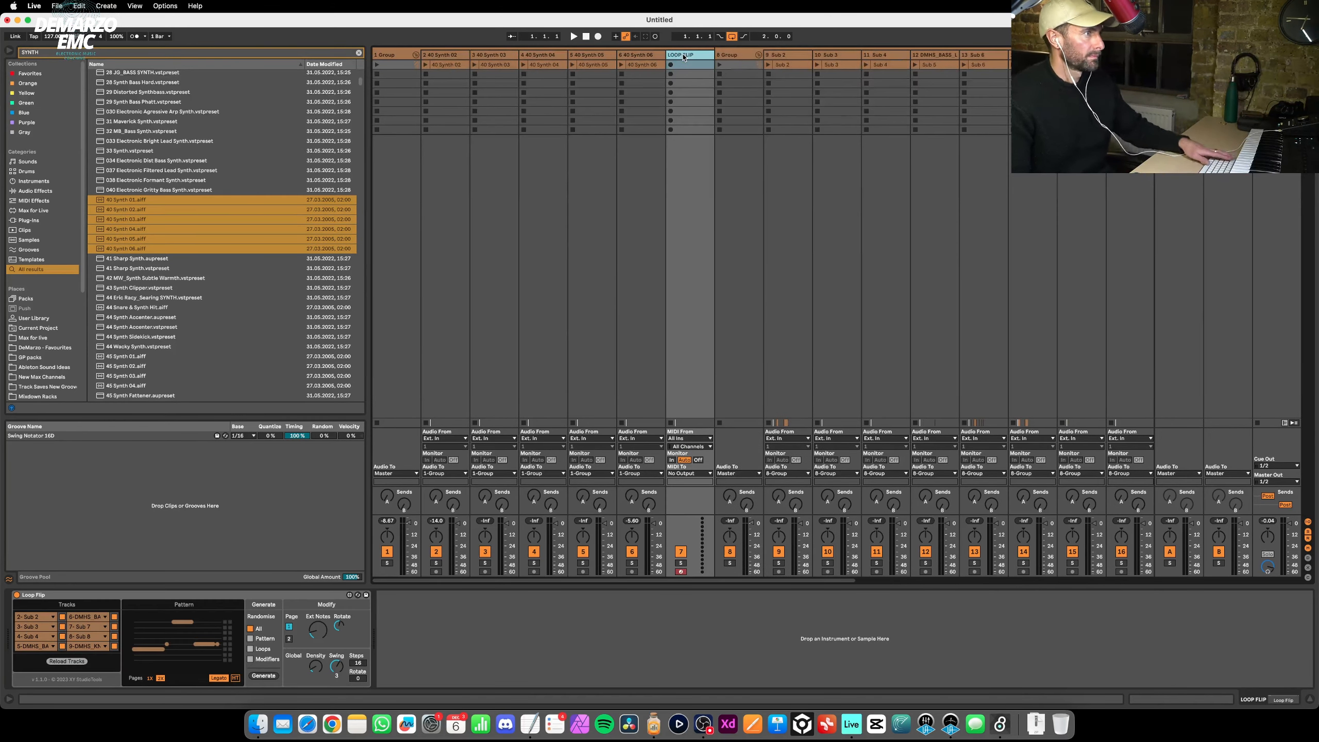
Generate a Loop Flip pattern from the 40 Synth samples in the arrangement.
key("Tab")
left_click(1184, 187)
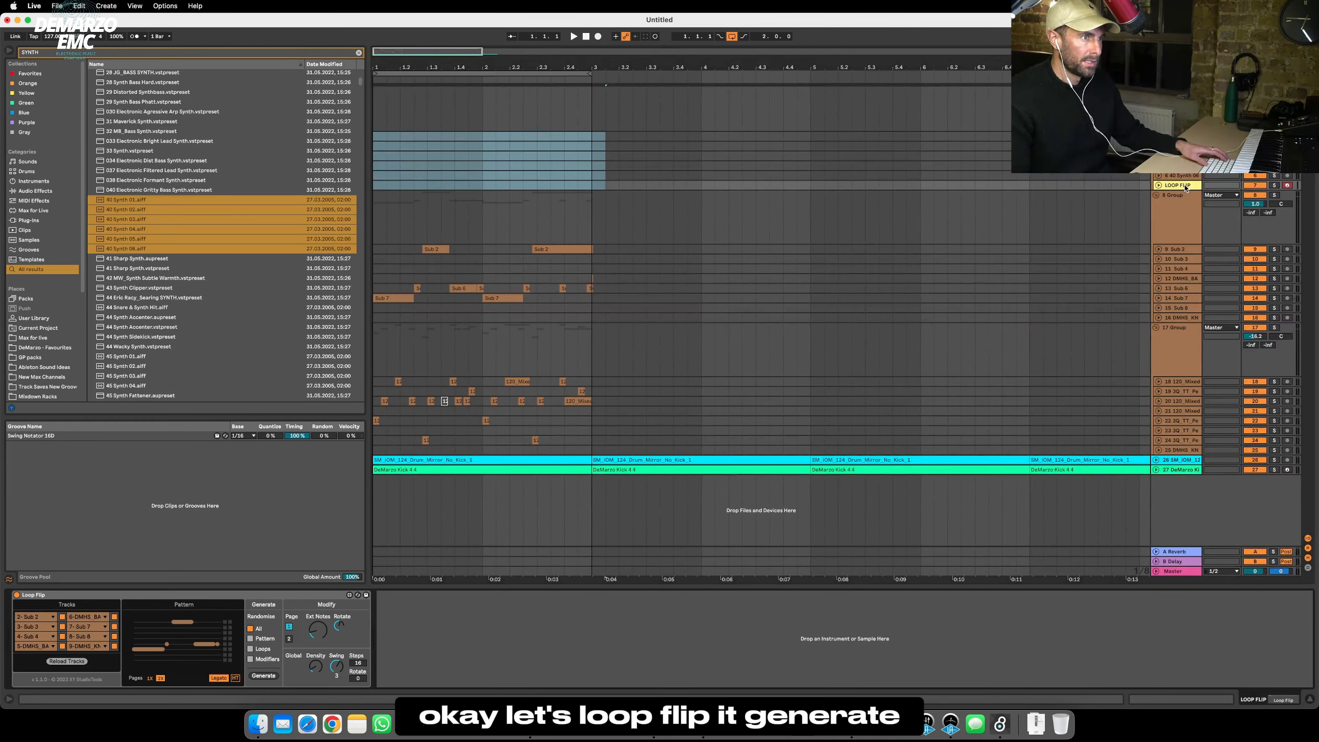
left_click(270, 676)
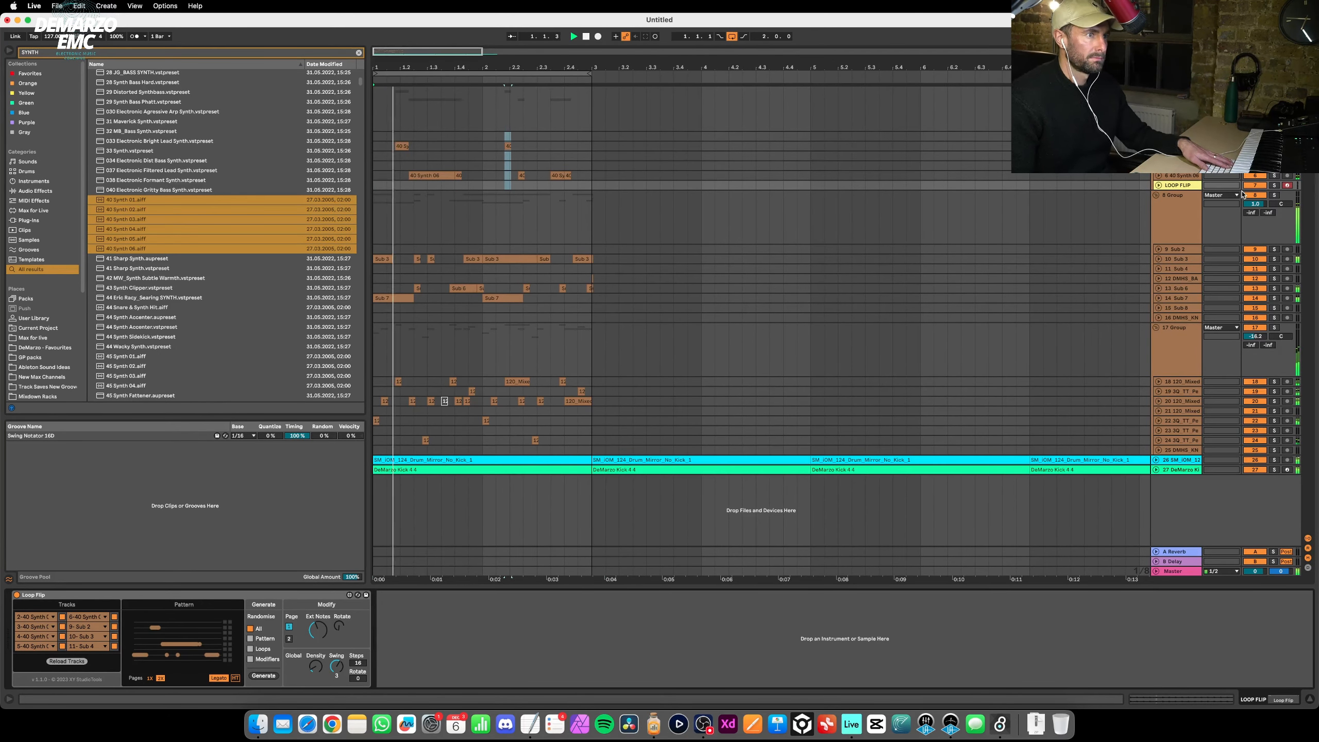
Listen to the 8 Group bass tracks in solo, then release the solo and mute the group.
left_click(1274, 195)
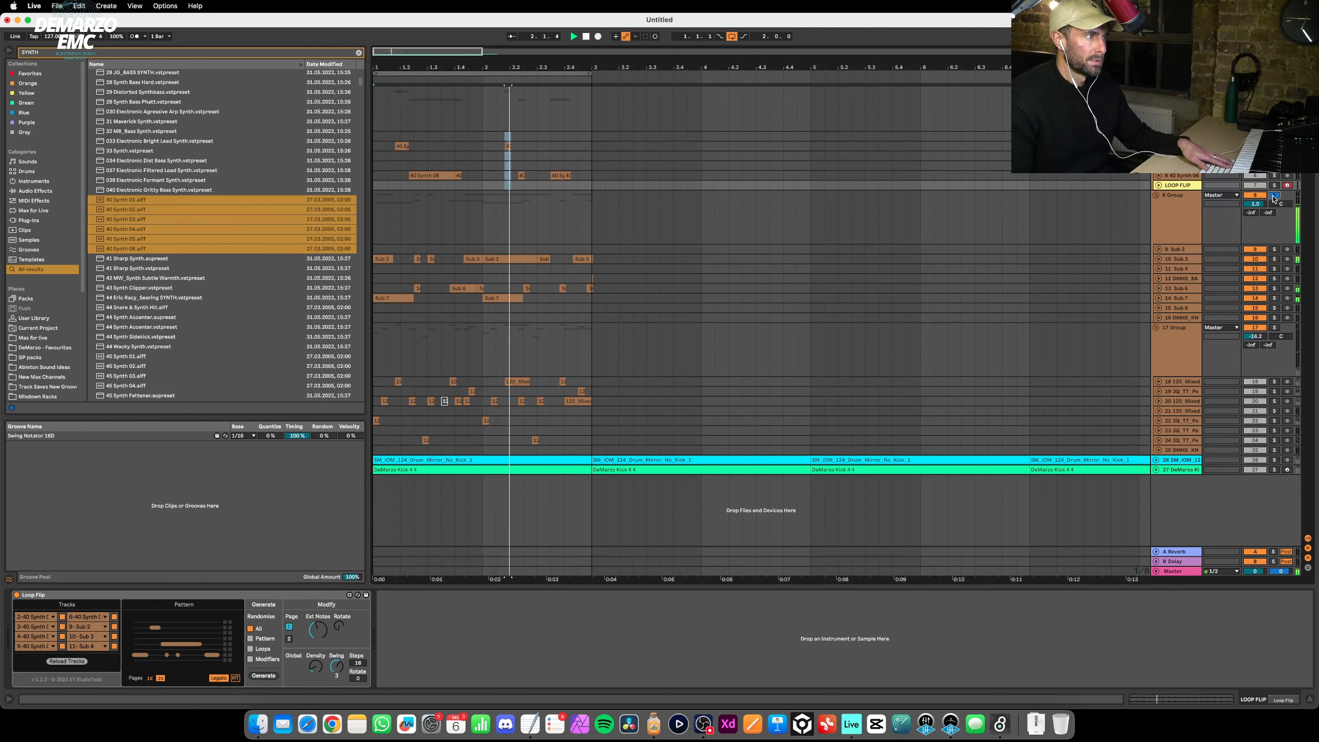
left_click(1273, 196)
left_click(1255, 196)
left_click(1183, 200)
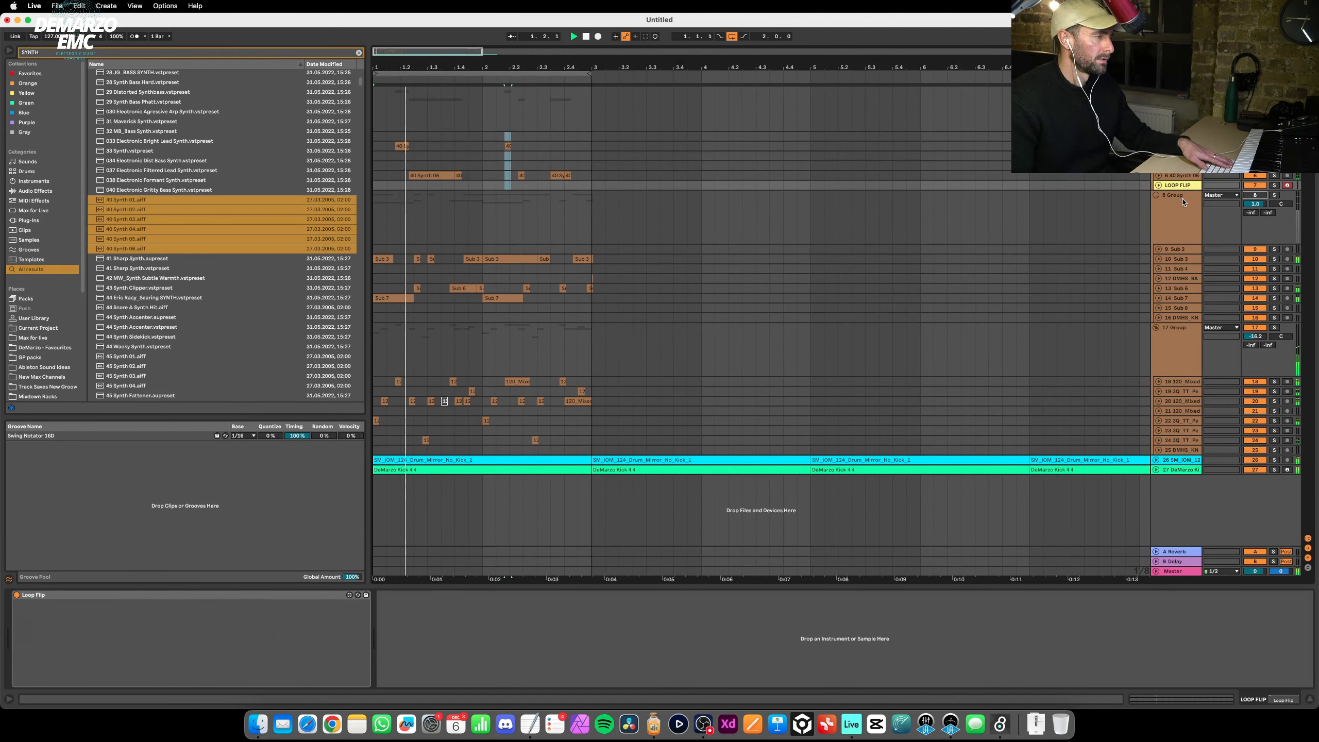
left_click(1274, 196)
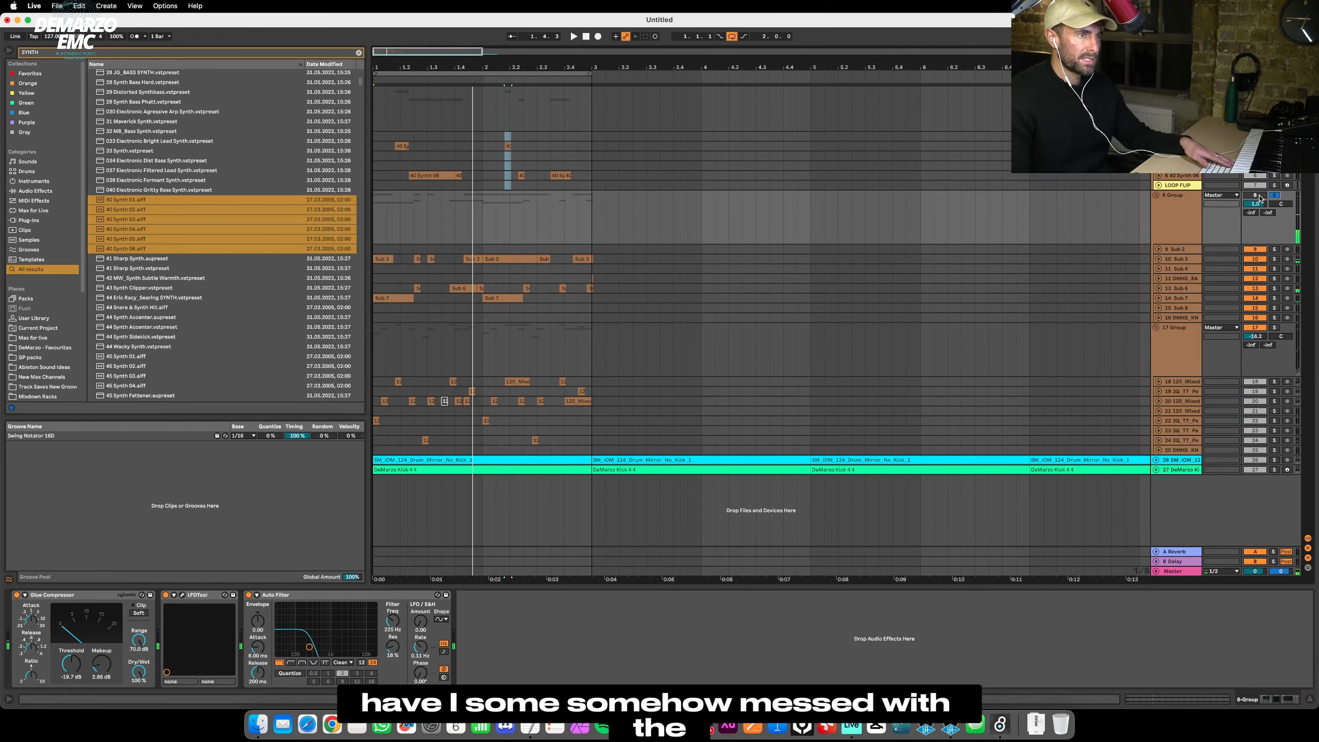
key("space")
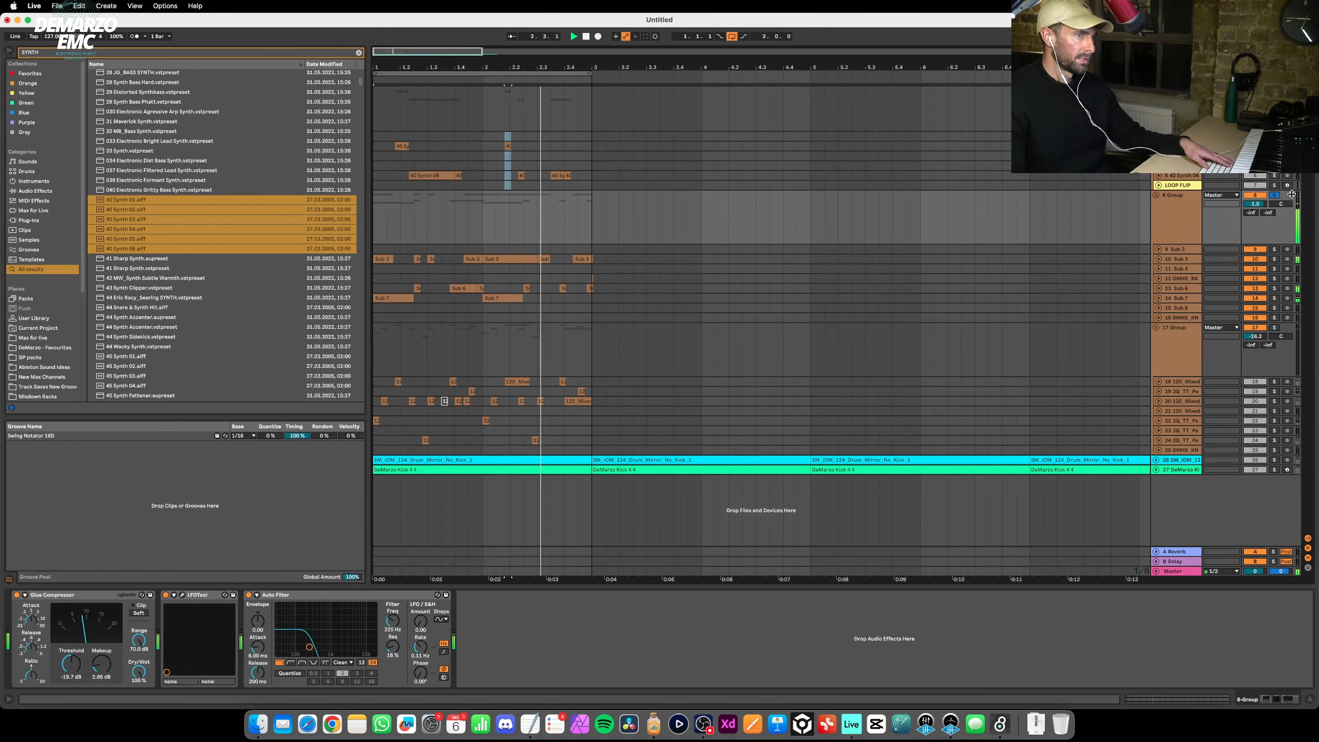
left_click(1259, 196)
left_click(1179, 206)
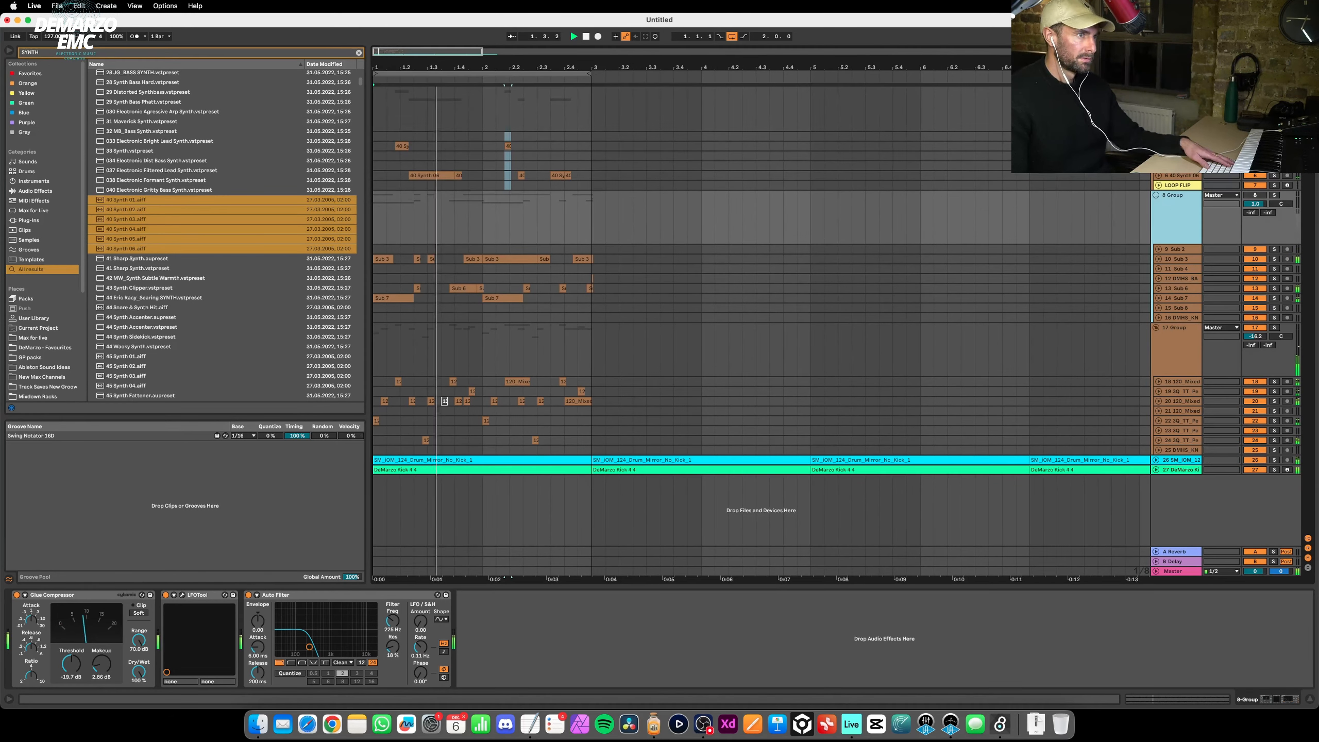
Raise the Auto Filter cutoff frequency on the first group to 19.9 kHz.
left_click(1255, 91)
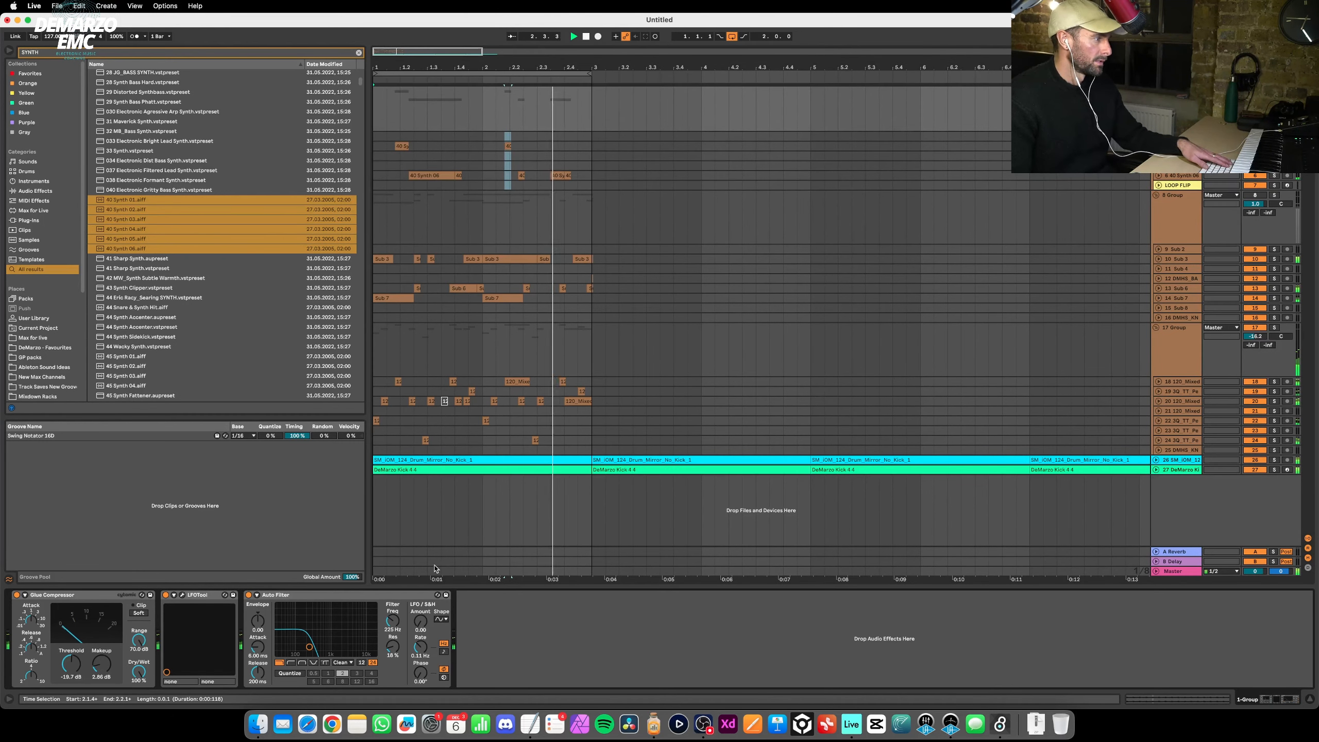
left_click_drag(392, 621, 393, 577)
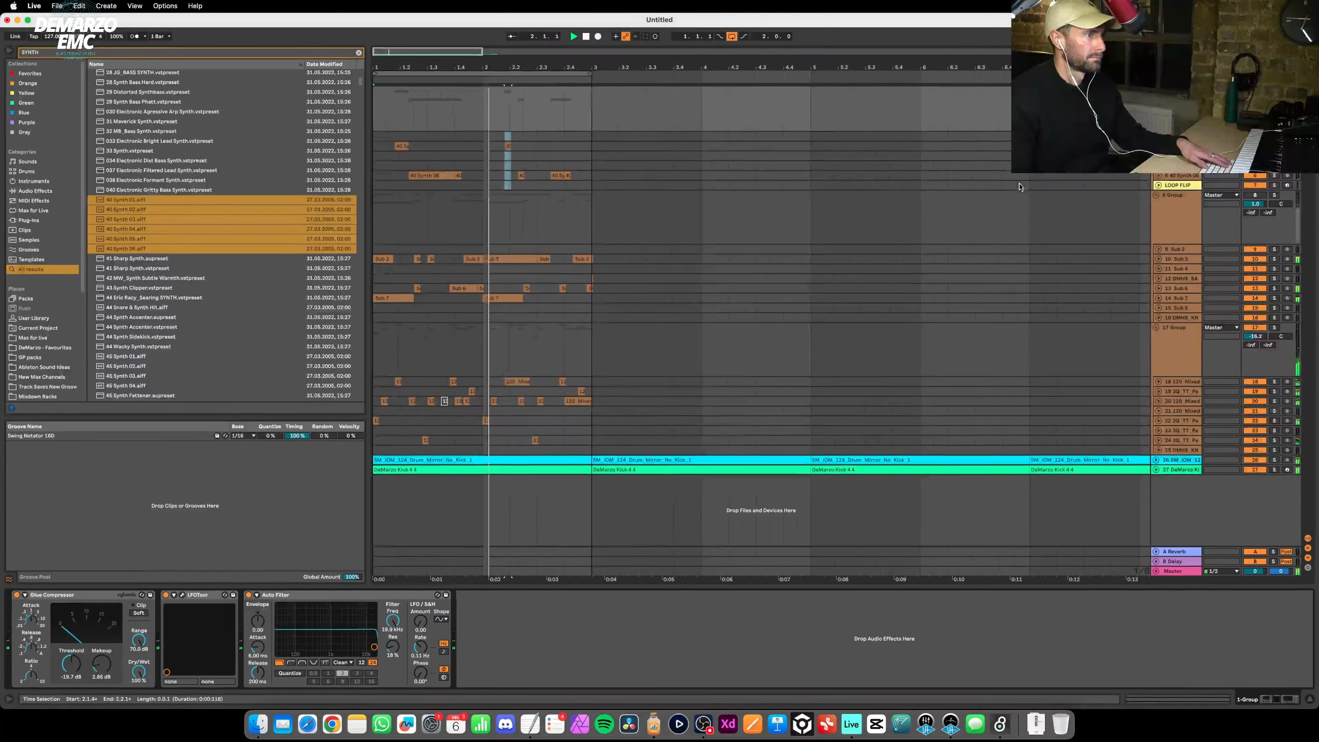
Generate two fresh Loop Flip patterns from the 40 Synth samples, with All randomised.
left_click(1019, 187)
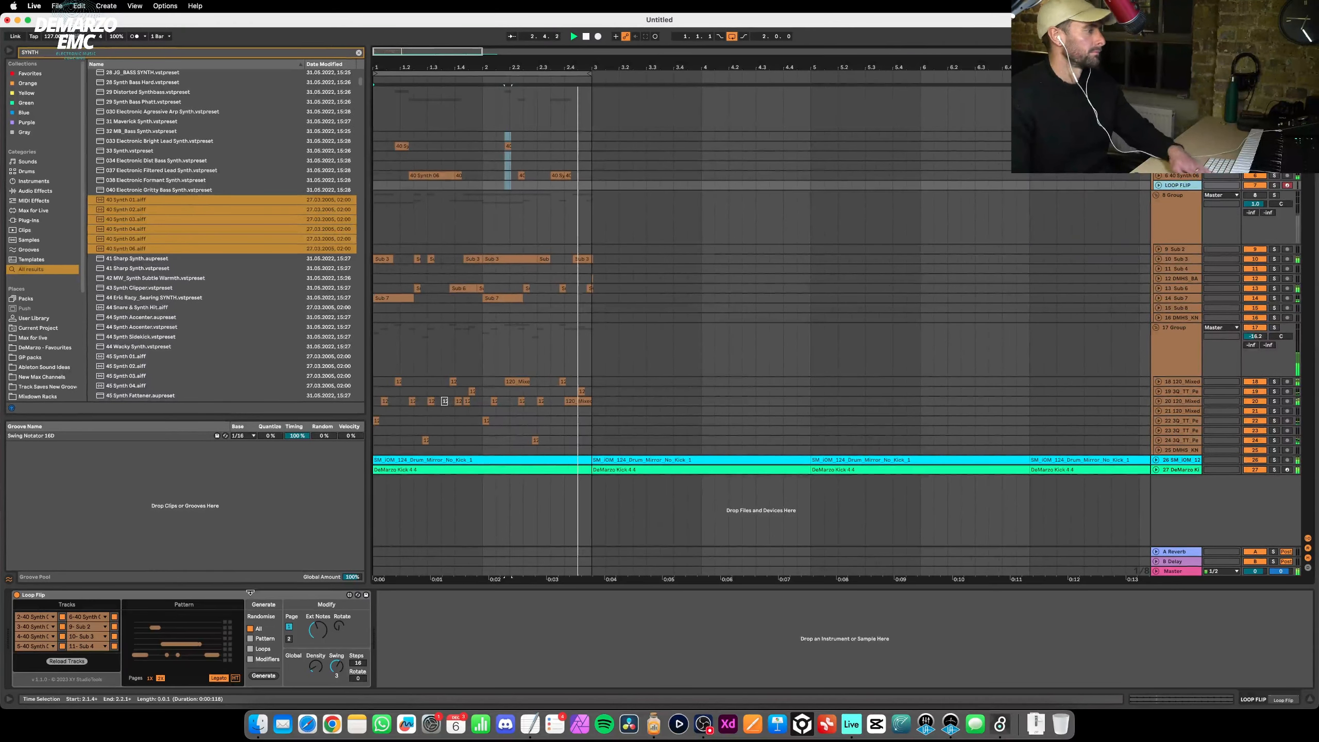
left_click(264, 675)
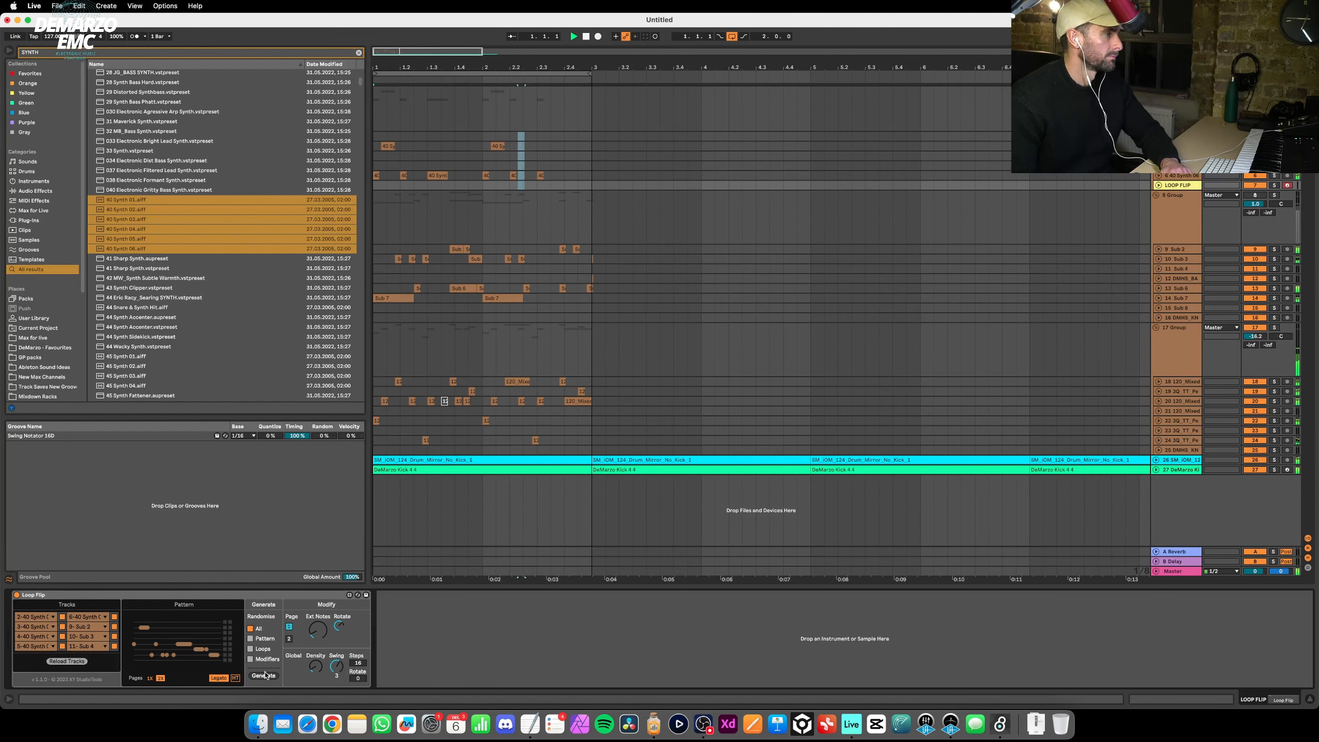
left_click(264, 676)
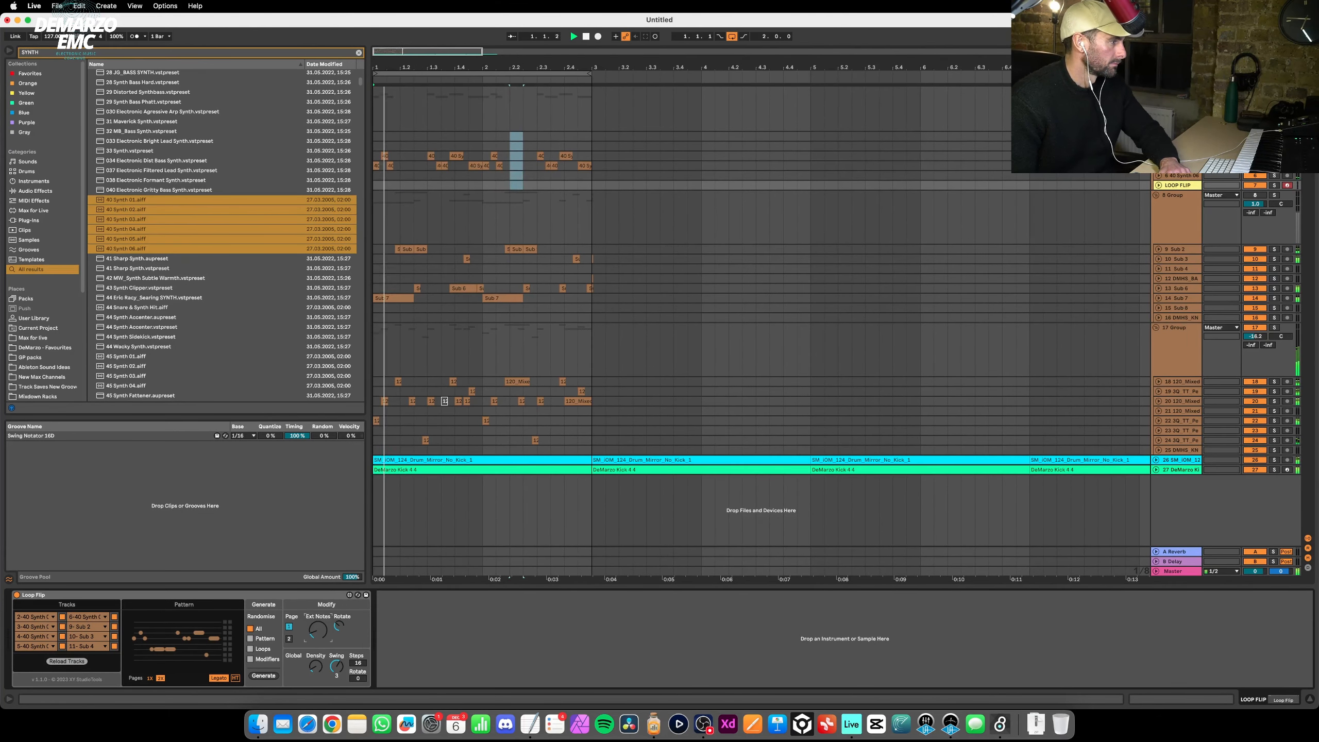
Raise the Ext Notes and Density amounts in Loop Flip and set the global Rotate to -8.
left_click_drag(318, 631, 318, 572)
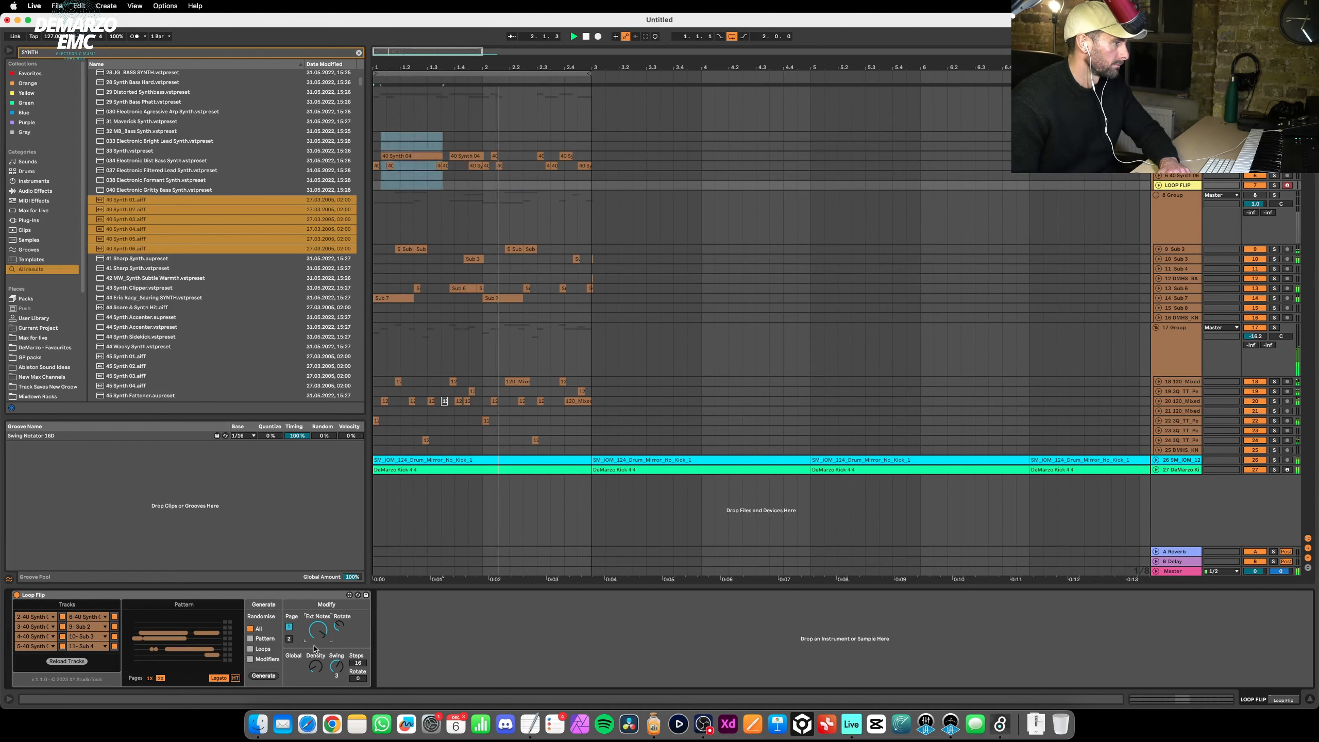
left_click_drag(316, 666, 316, 646)
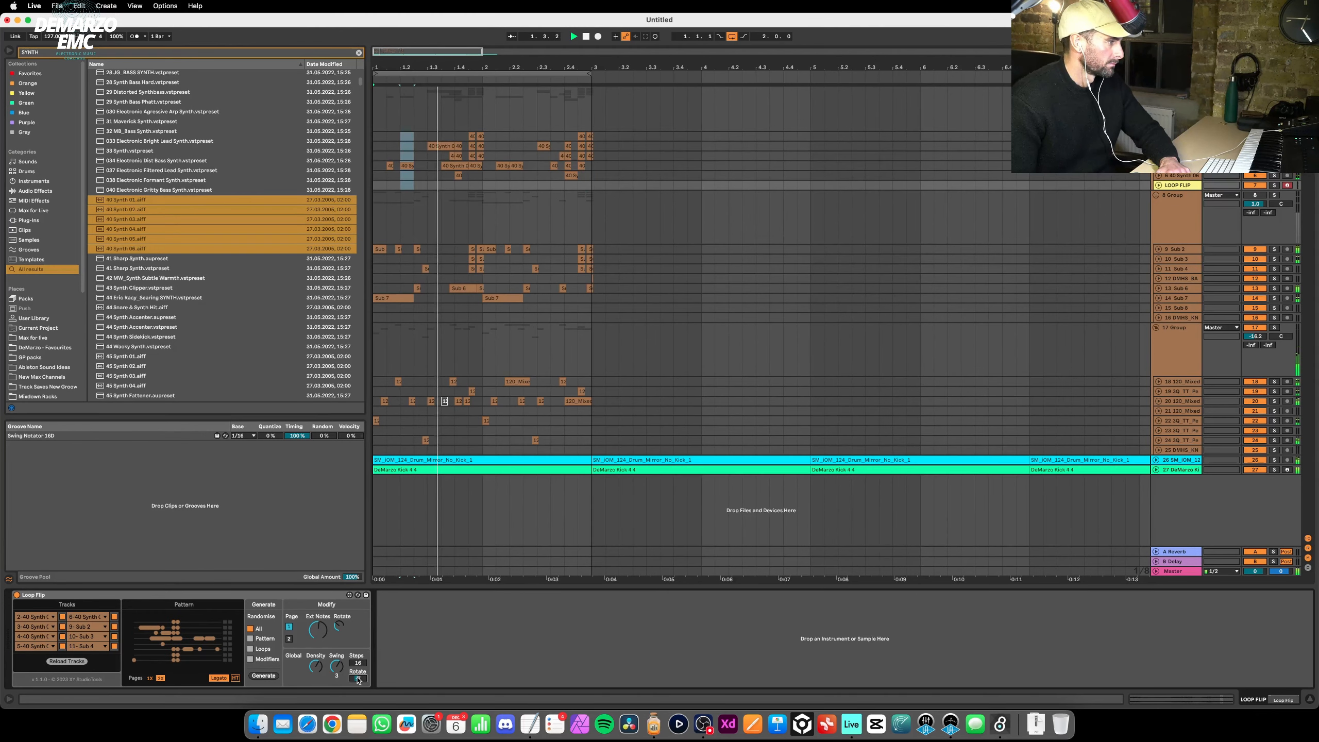
left_click_drag(359, 676, 358, 674)
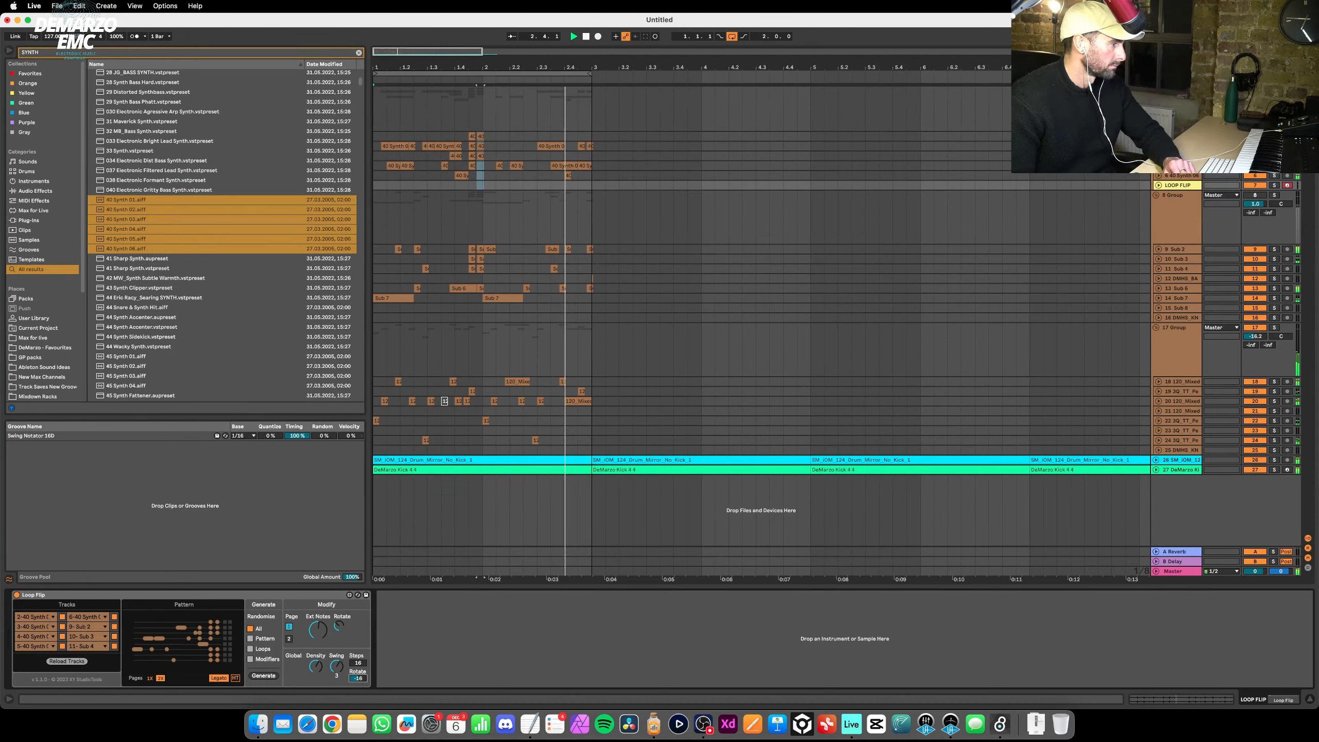
left_click_drag(359, 679, 360, 675)
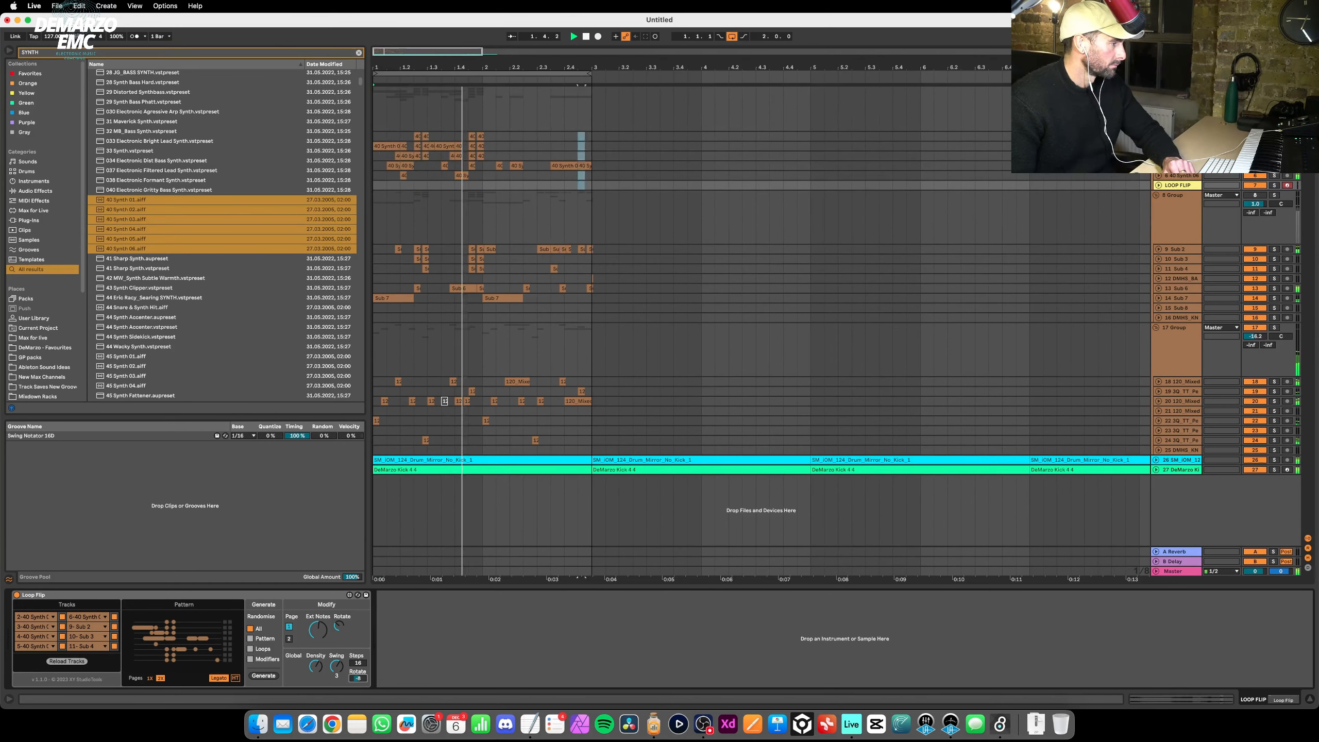
Keep generating randomised Loop Flip synth patterns and listen to each variation against the drums.
left_click(265, 676)
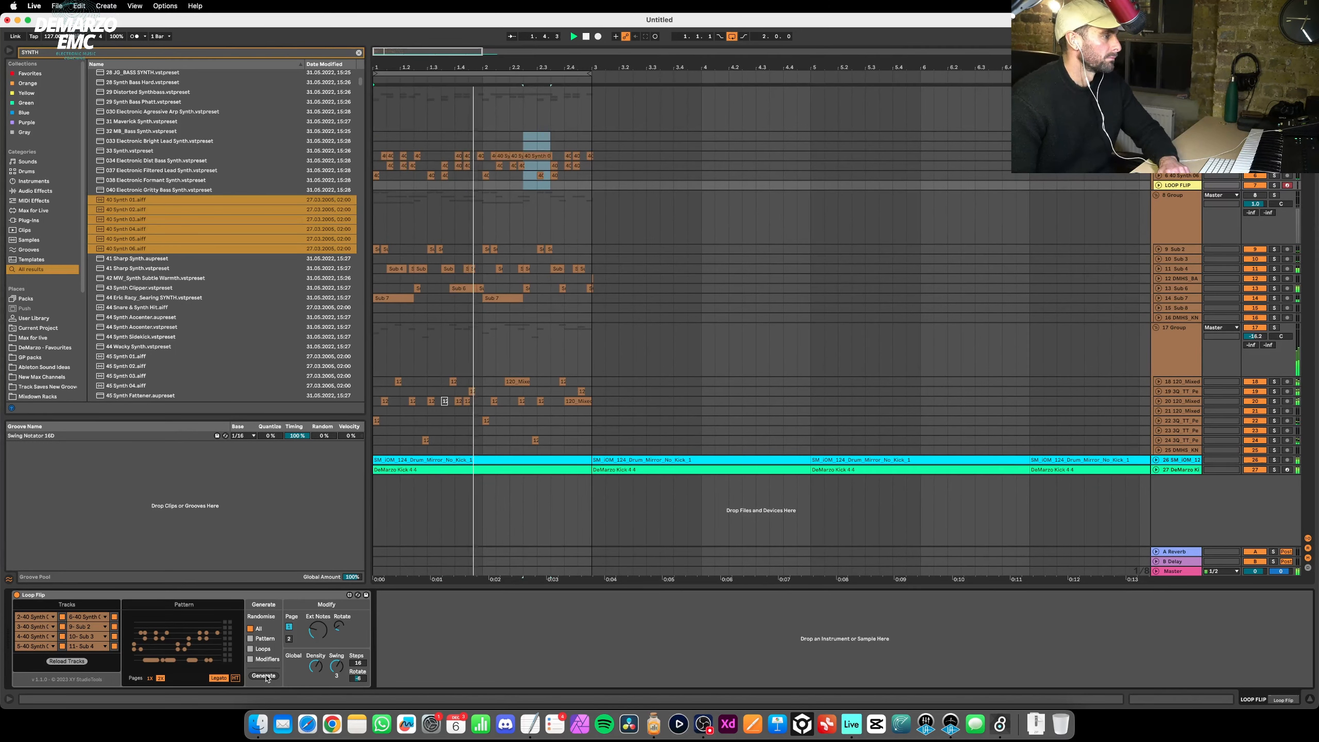
left_click(263, 675)
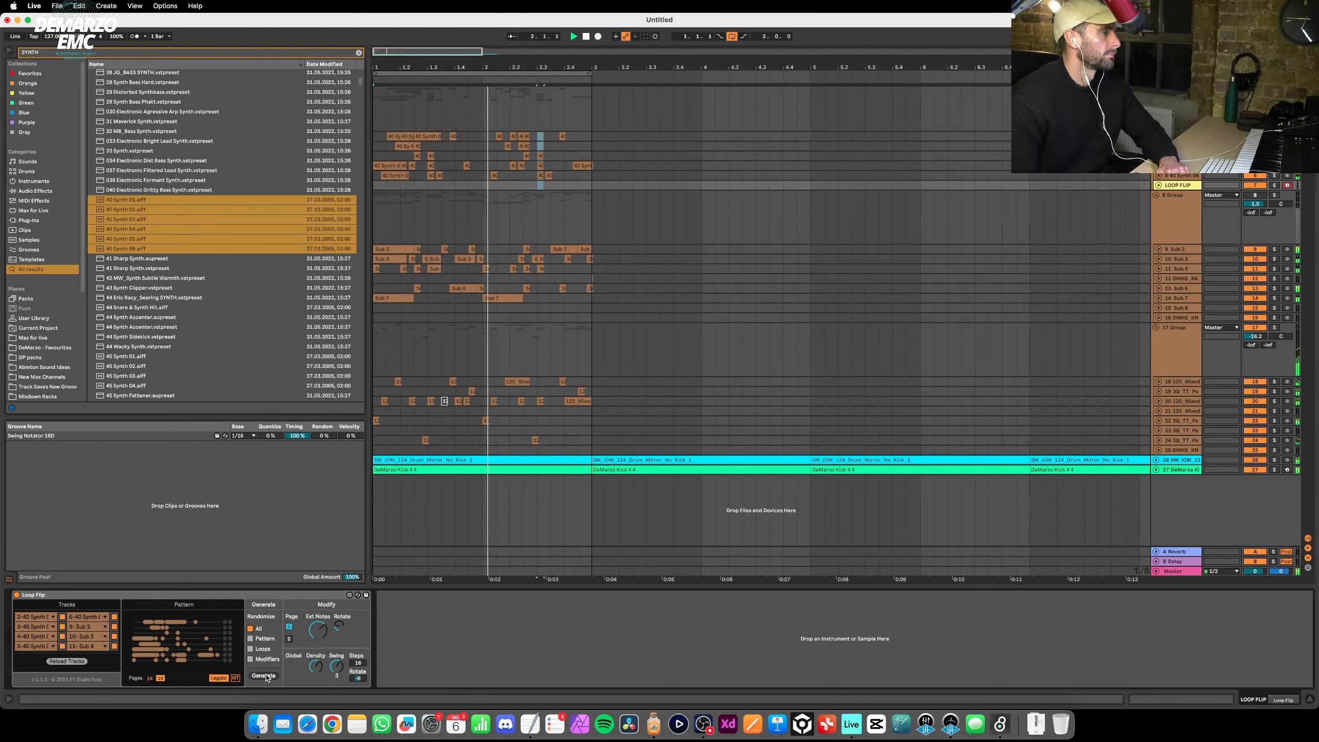
left_click(265, 676)
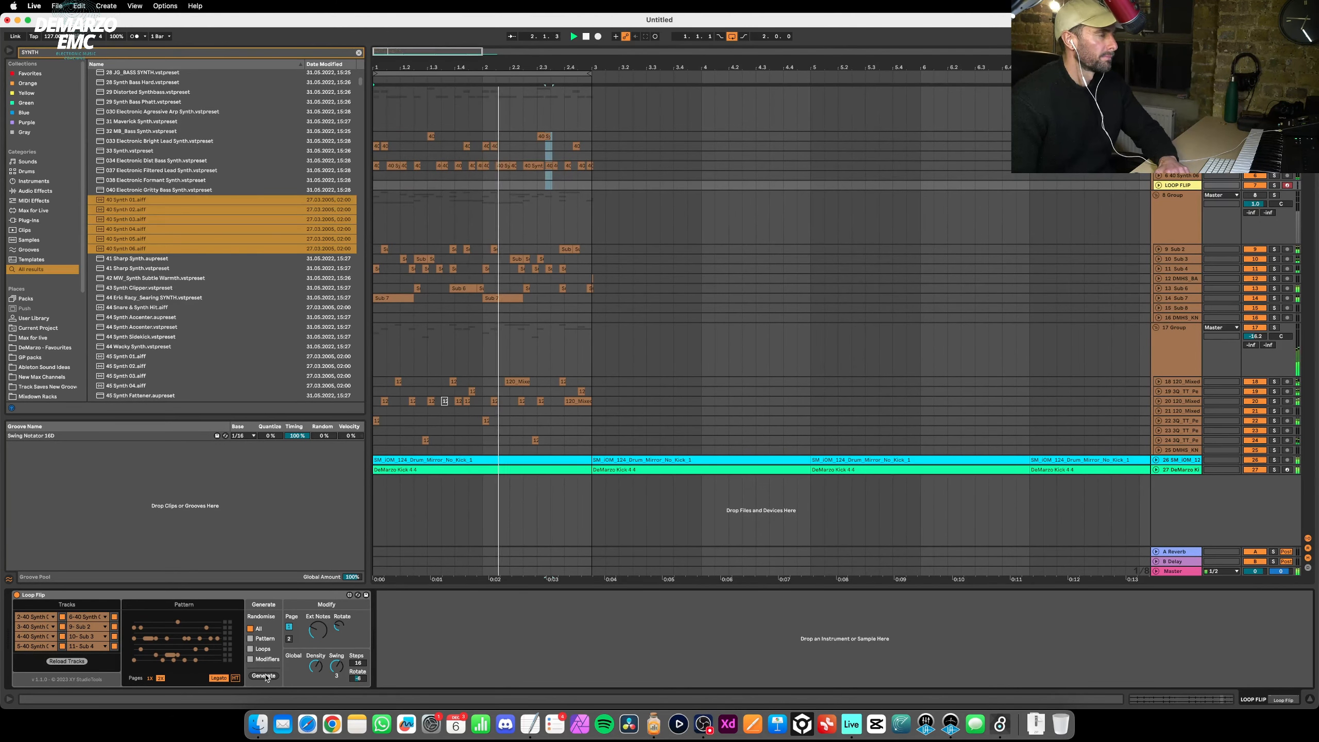
left_click(264, 676)
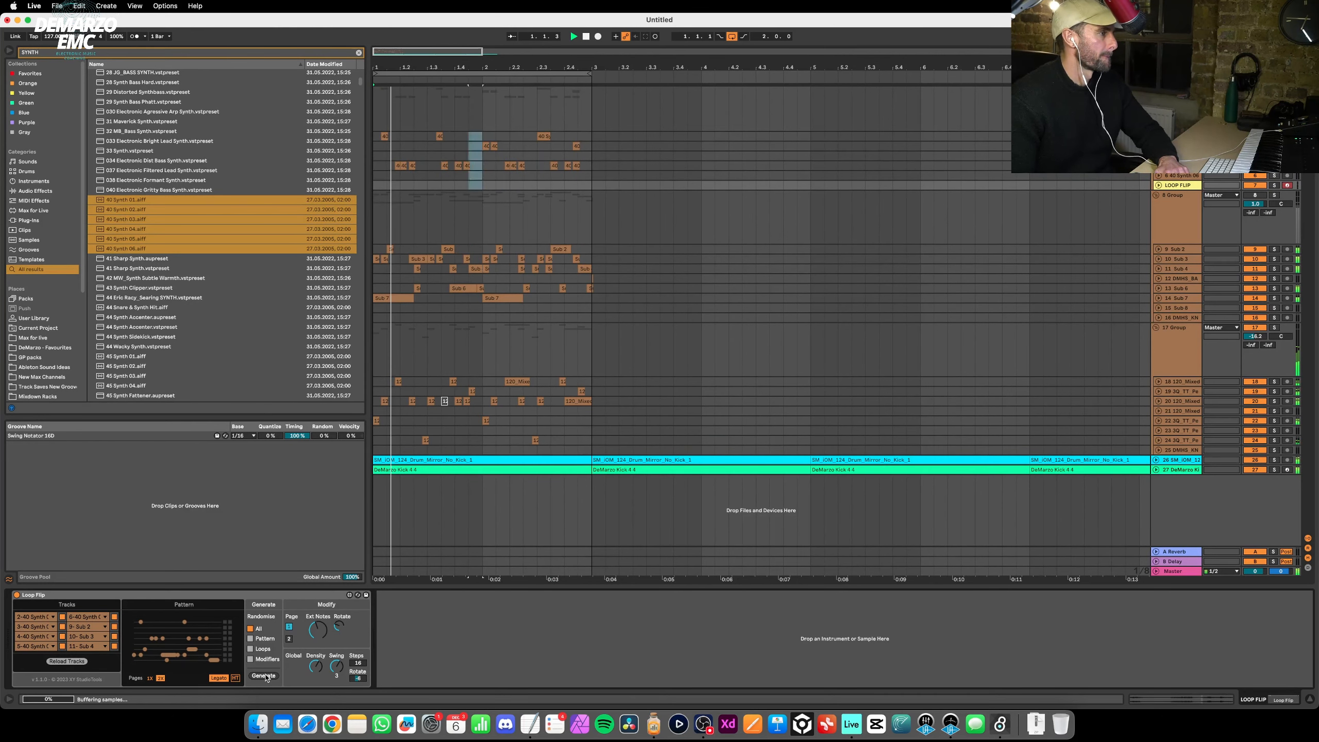
left_click(265, 676)
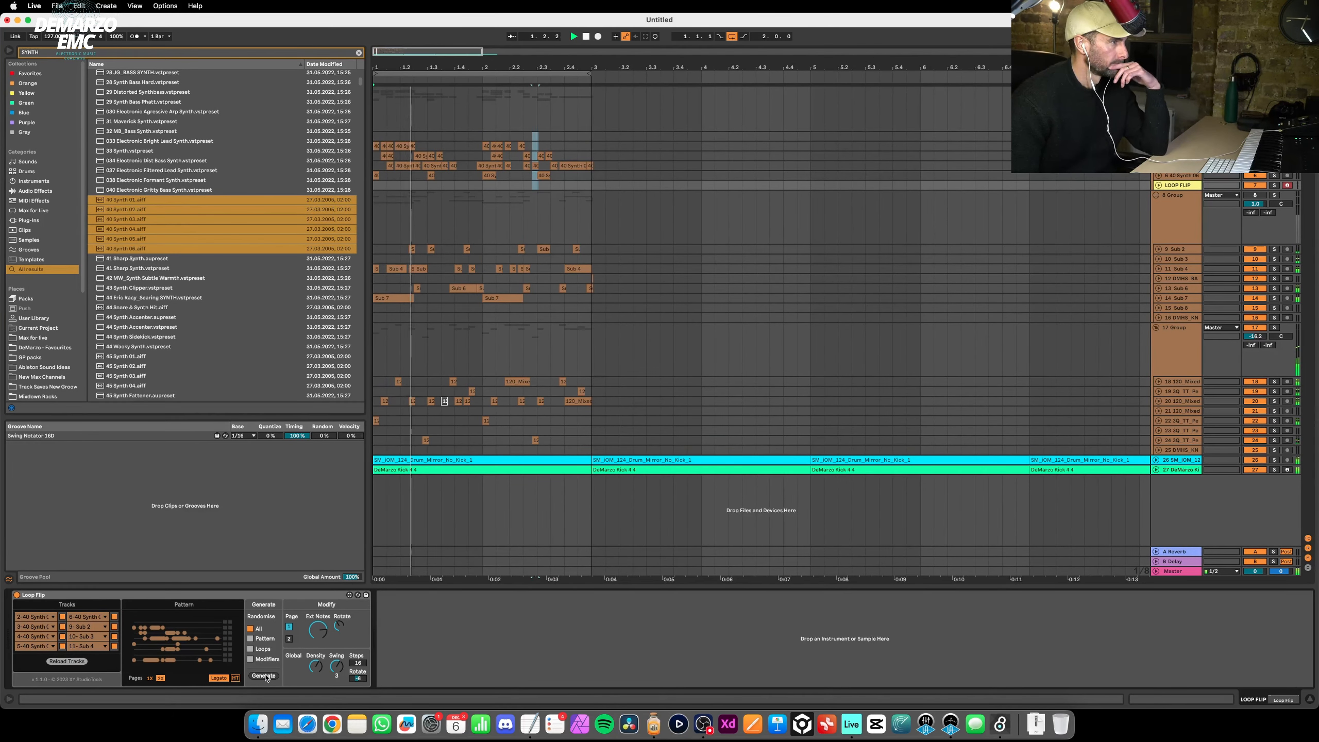
left_click(265, 676)
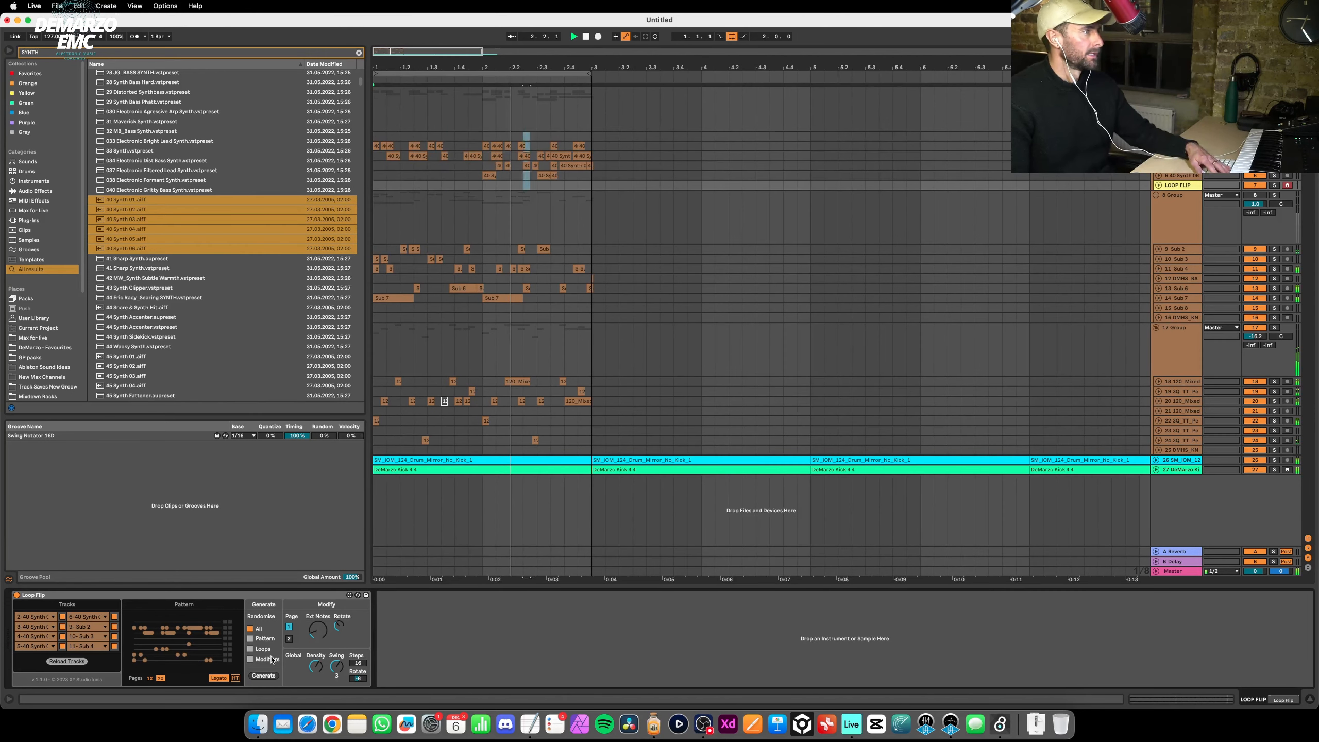
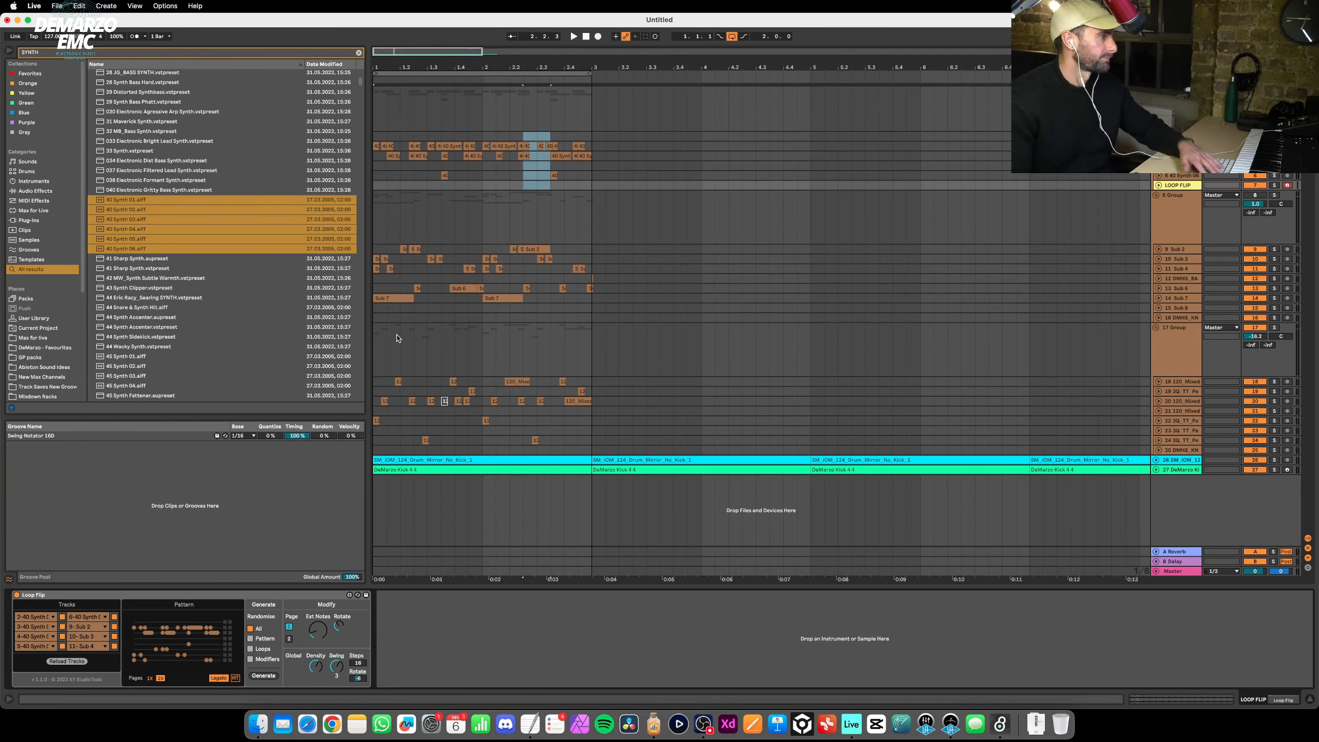
key("space")
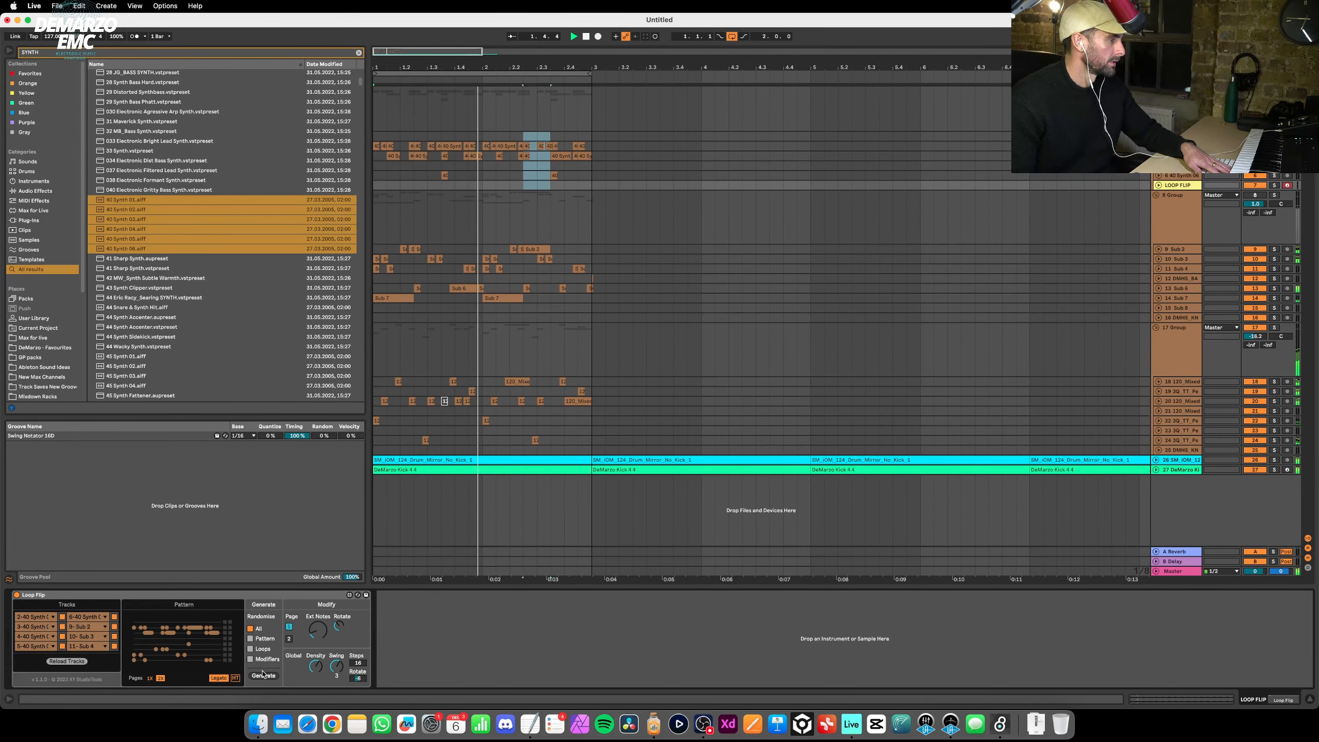
left_click(263, 675)
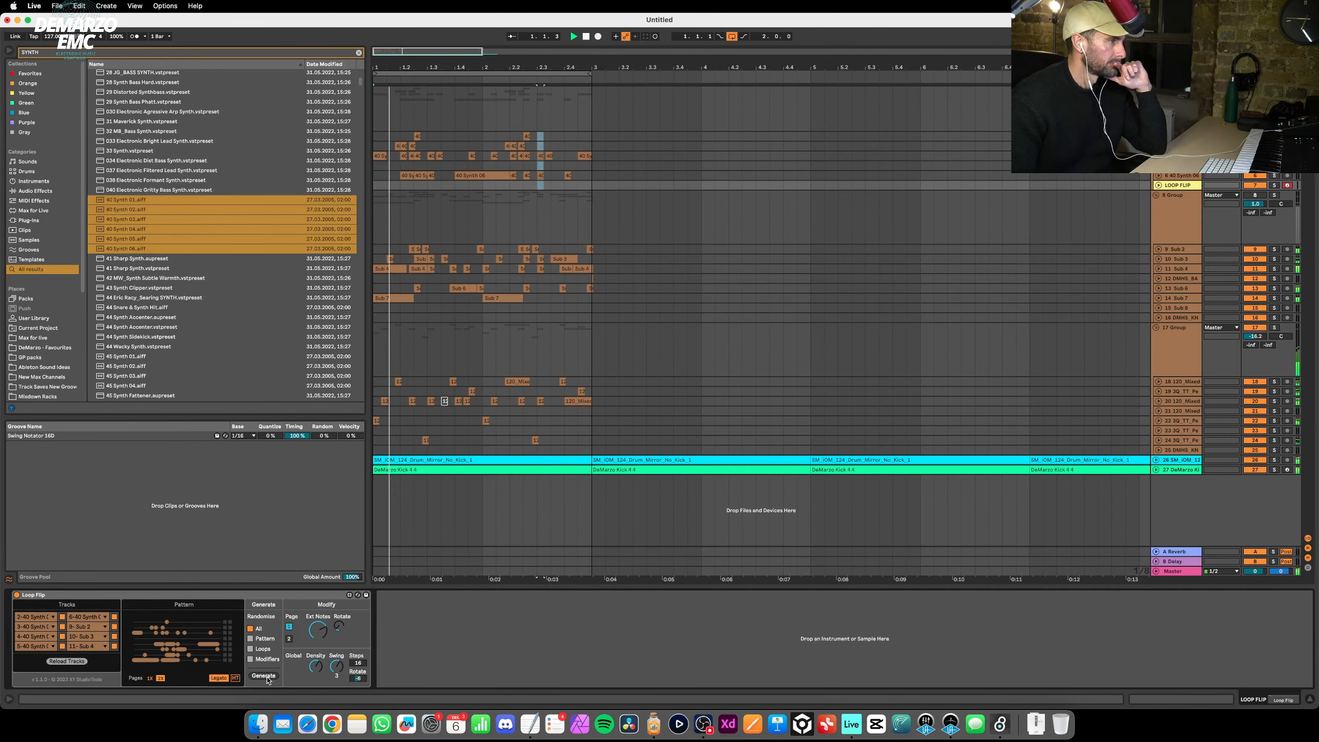
left_click(267, 678)
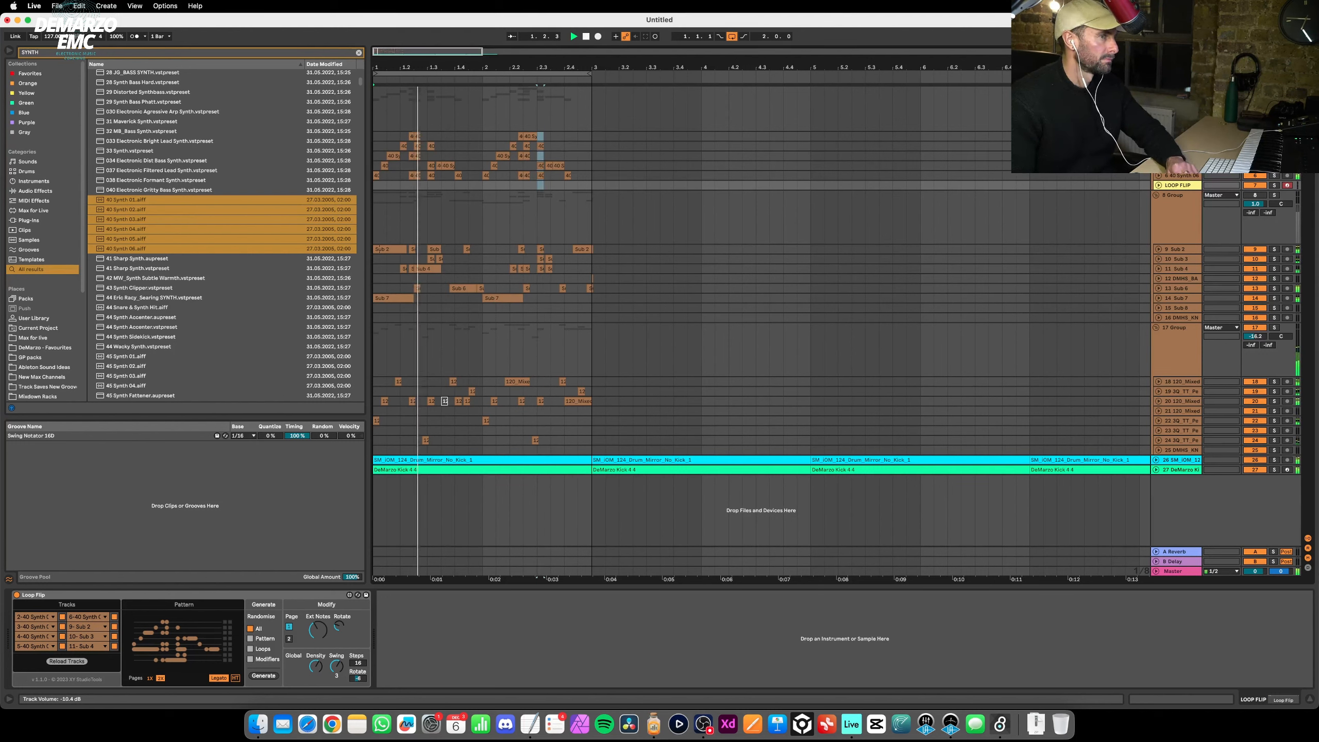
Browse the synth search results from 44 Synth Accenter.aupreset down to 44 Wacky Synth.vstpreset.
left_click(116, 318)
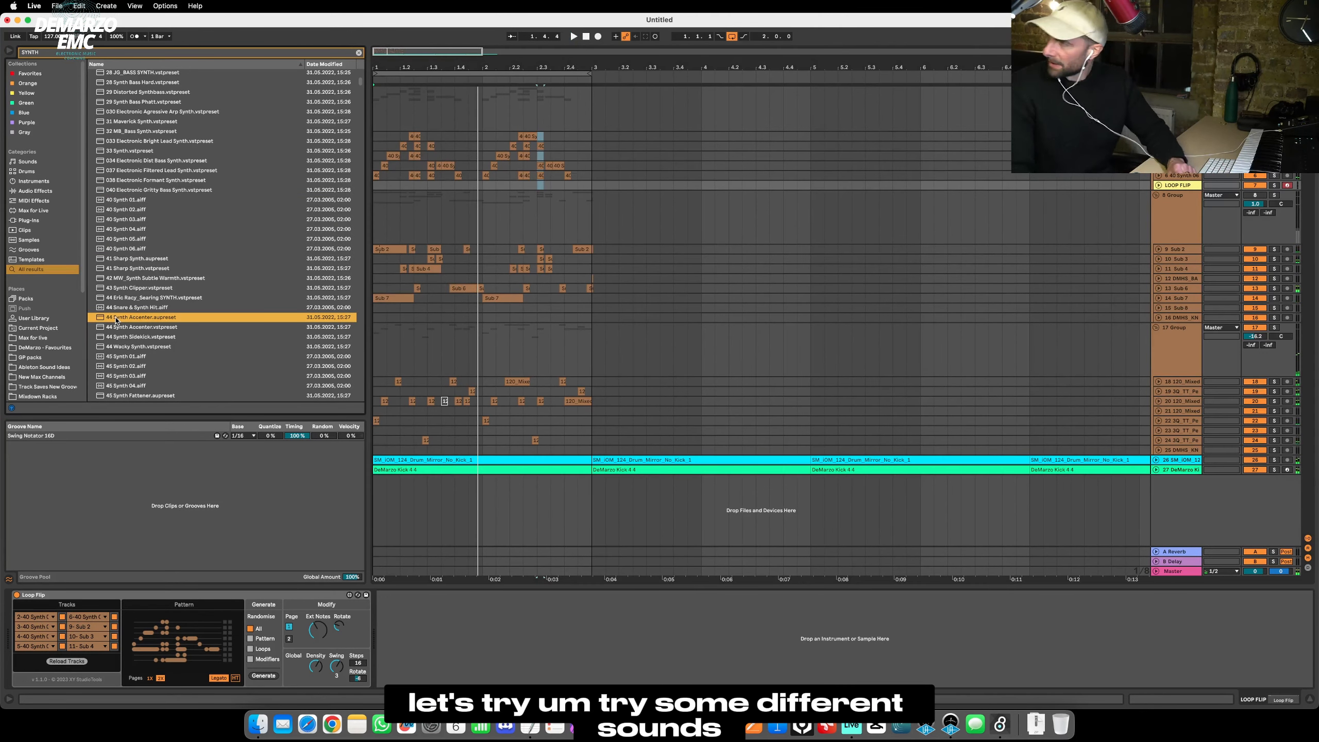
key("Down")
key("Down")
key("Down")
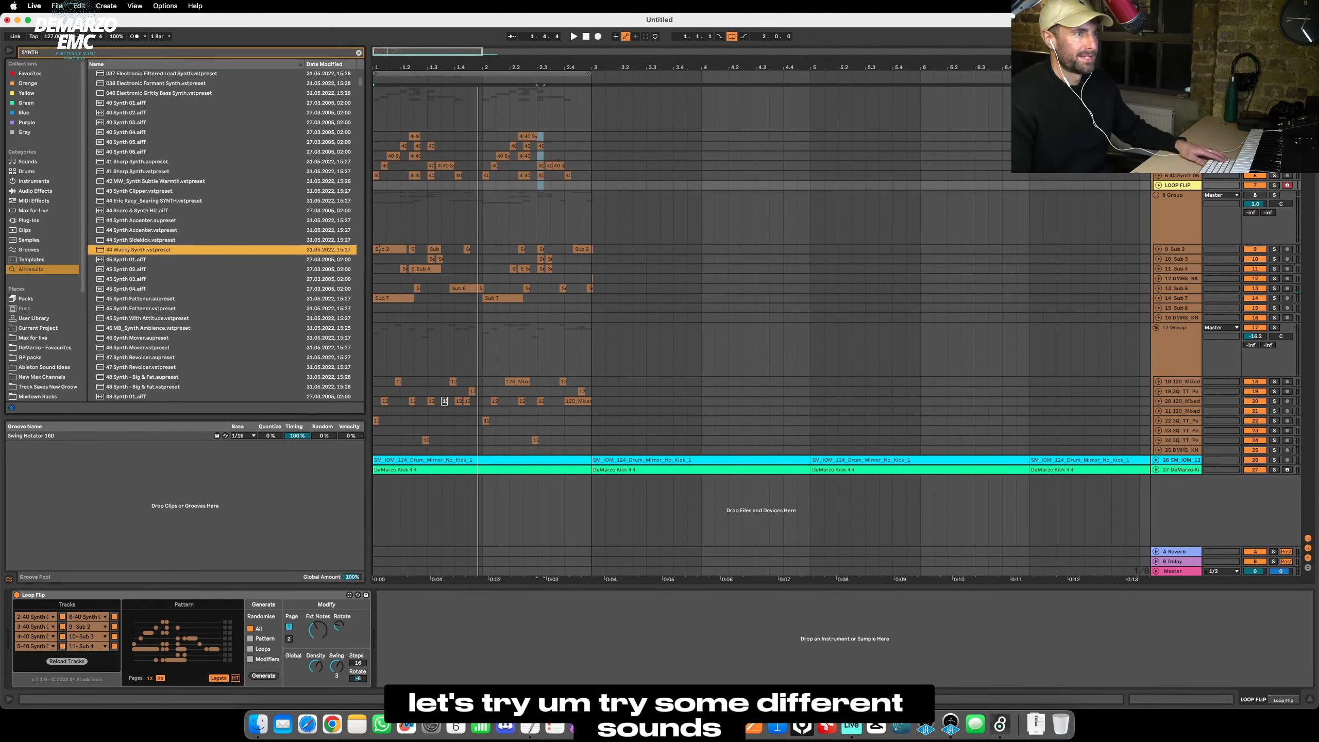
Add two audio tracks after the 40 Synth 06 track in the first group, then select the group.
left_click(1175, 91)
left_click(1189, 176)
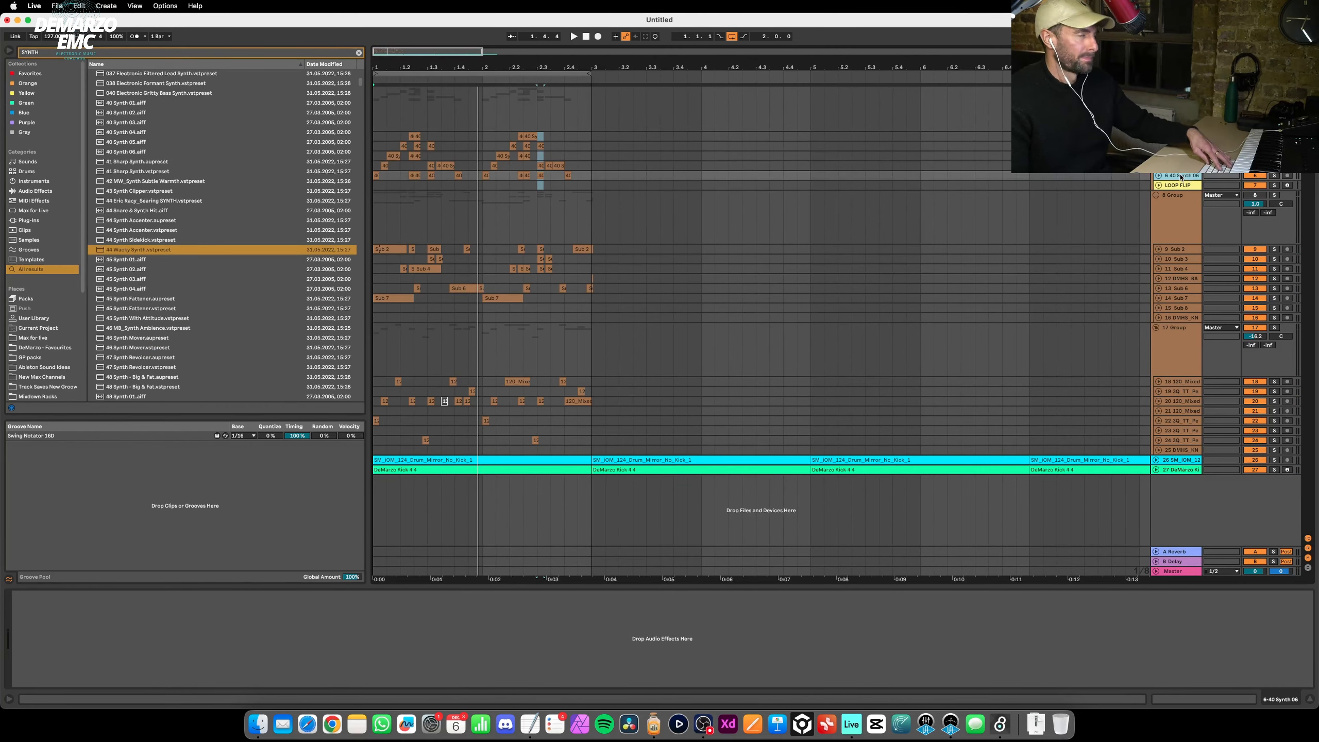
key("super+t")
key("super+t")
left_click(1175, 91)
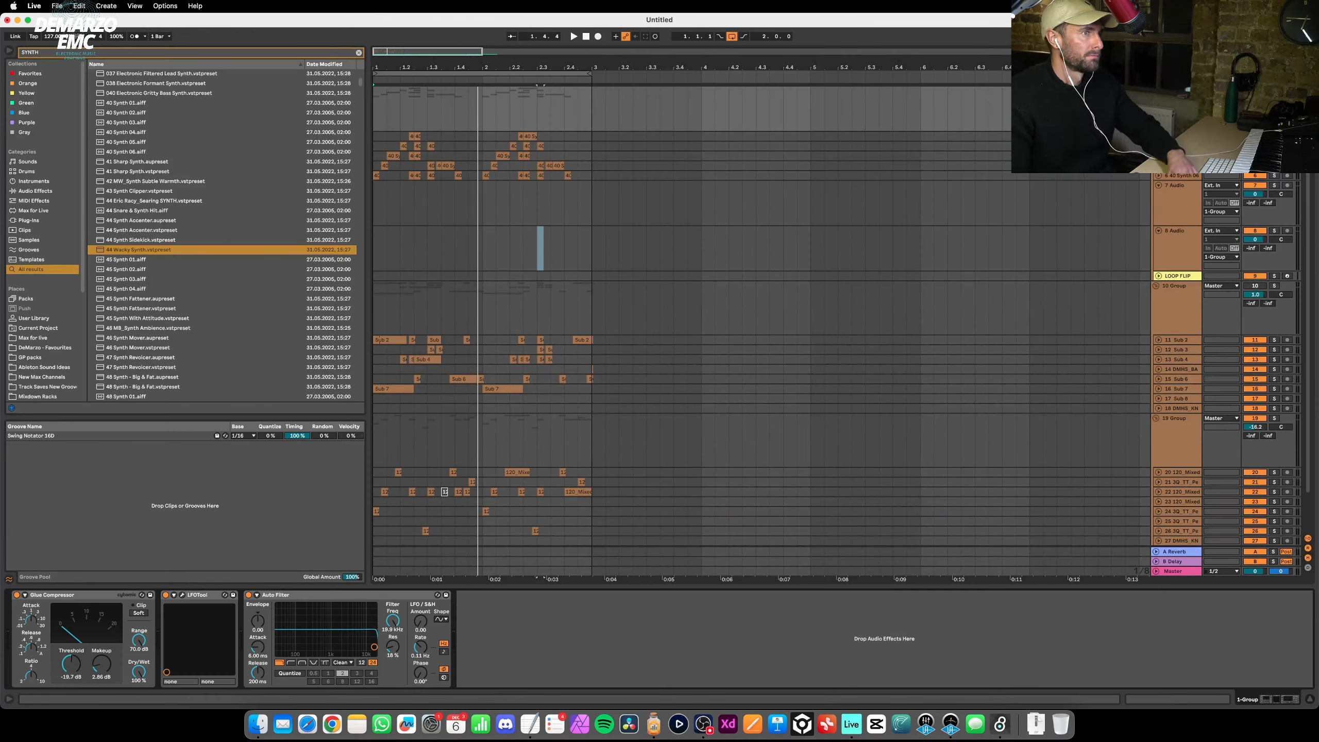
Switch to Session View and audition the synth samples from 59 Synth & Bass.aiff up through the 54 Synth files.
key("Tab")
scroll(224, 244, "down", 10)
left_click(139, 256)
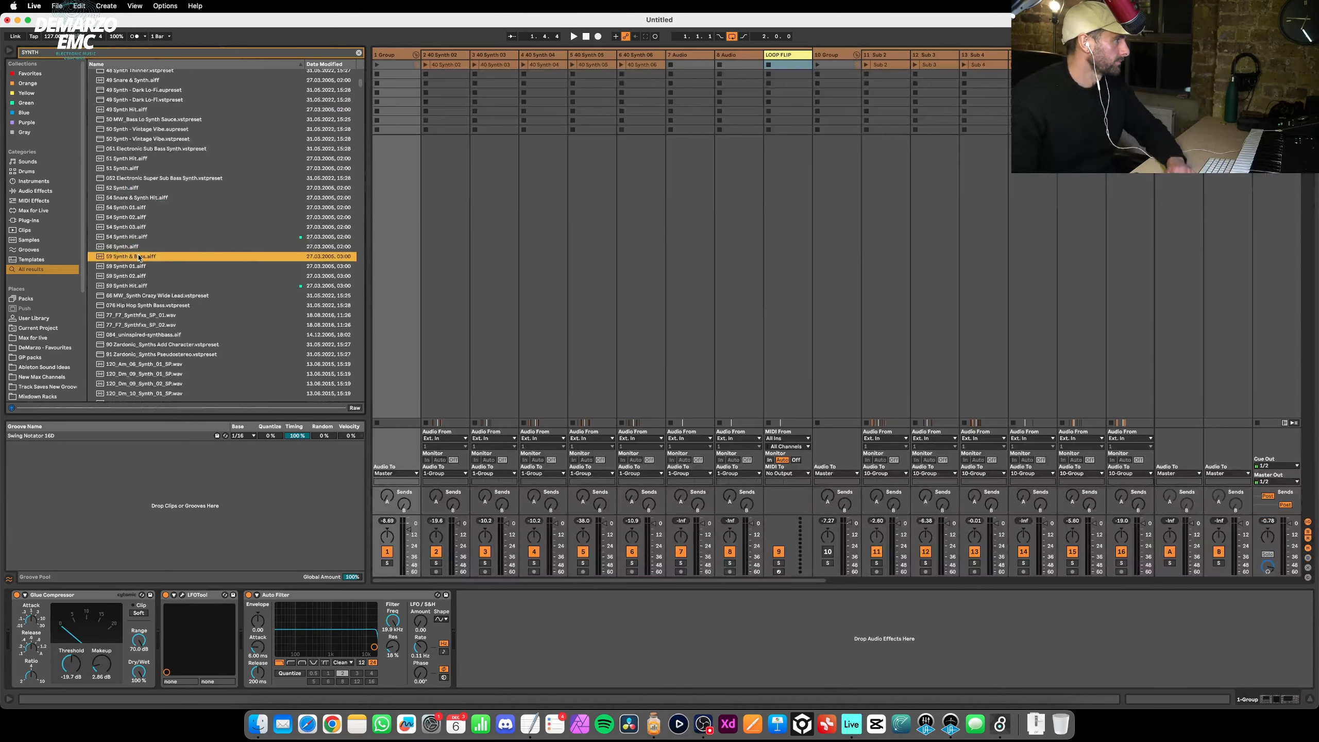
key("Up")
key("Up")
key("Up")
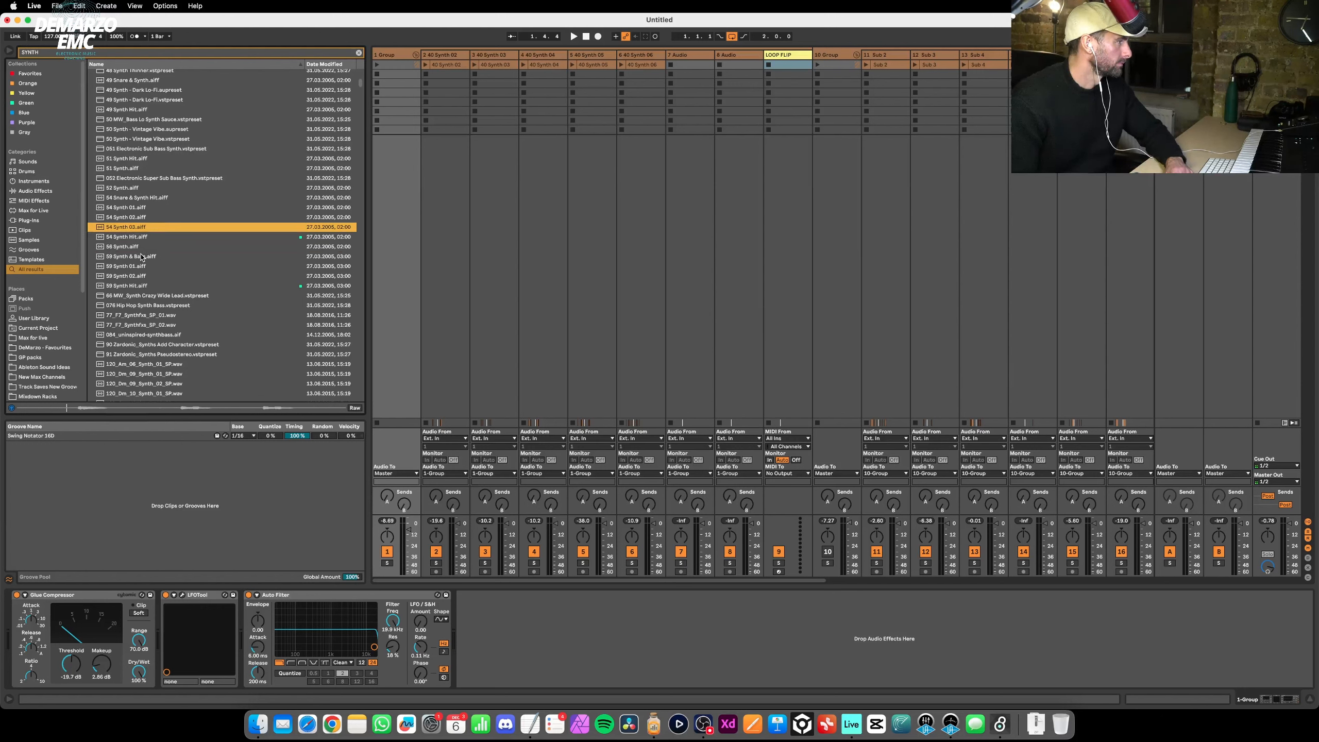
key("Up")
key("Up")
key("Up")
Audition the 54 Synth samples again and tag 54 Synth 01.aiff with the Orange collection colour.
key("Down")
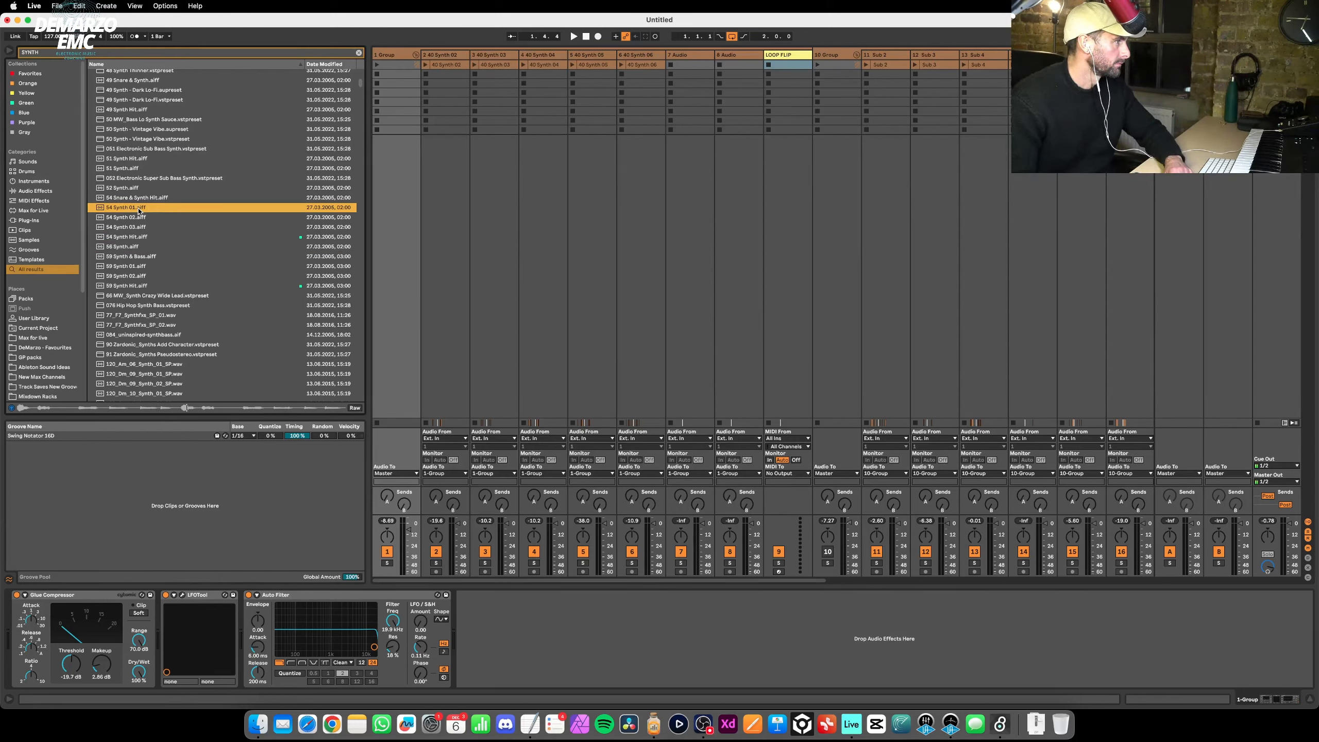
key("Down")
key("Down")
key("Down")
key("Down")
key("Down")
right_click(141, 209)
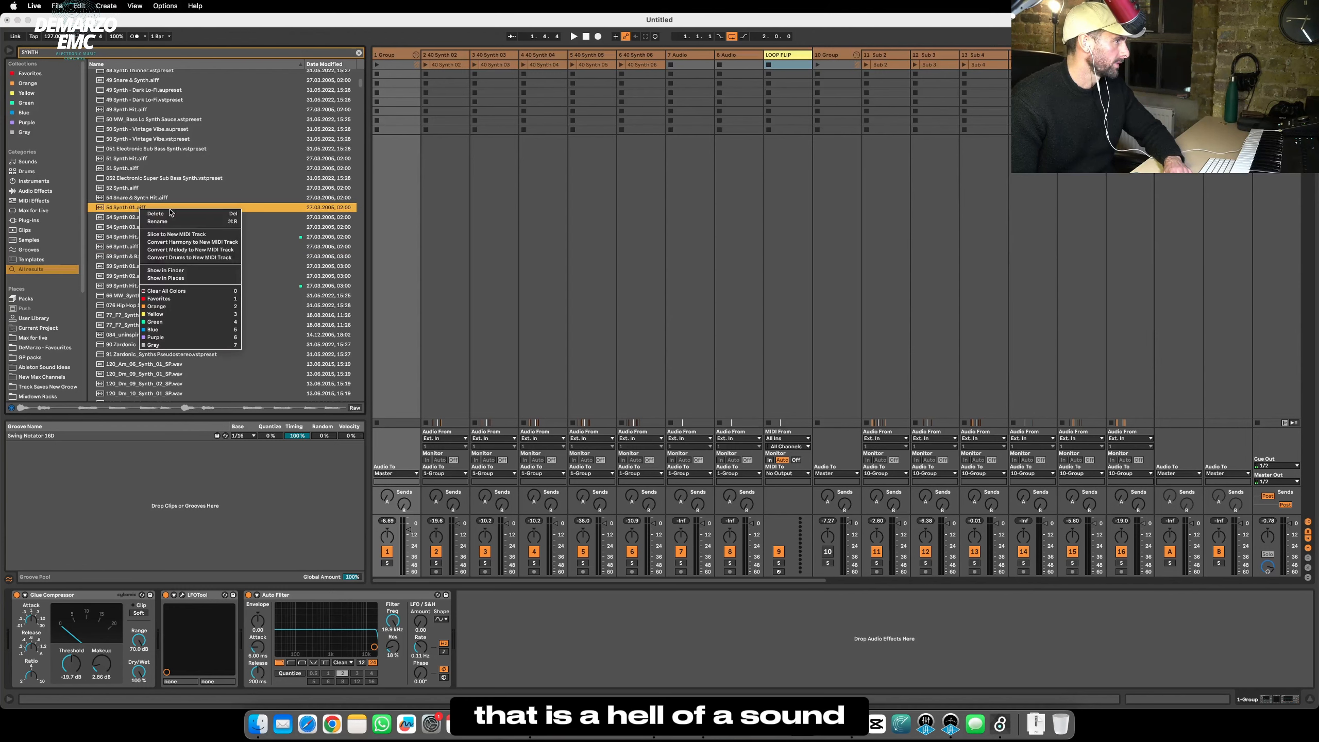
left_click(172, 307)
Audition the synth results from 59 Synth 02.aiff down into the .wav files whose names start with 120.
left_click(162, 276)
key("Down")
key("Down")
key("Down")
key("Down")
key("Down")
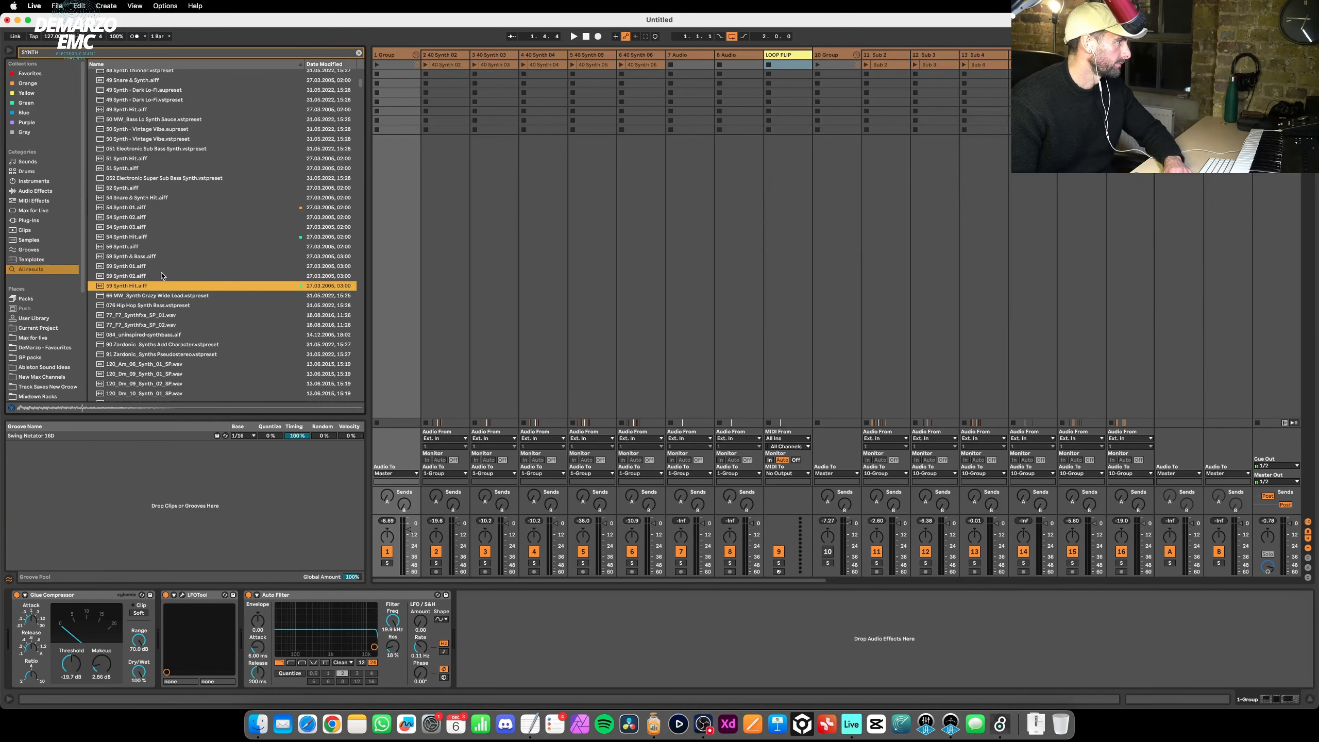
scroll(163, 265, "down", 4)
key("Down")
key("Down")
key("Down")
key("Down")
key("Down")
key("Down")
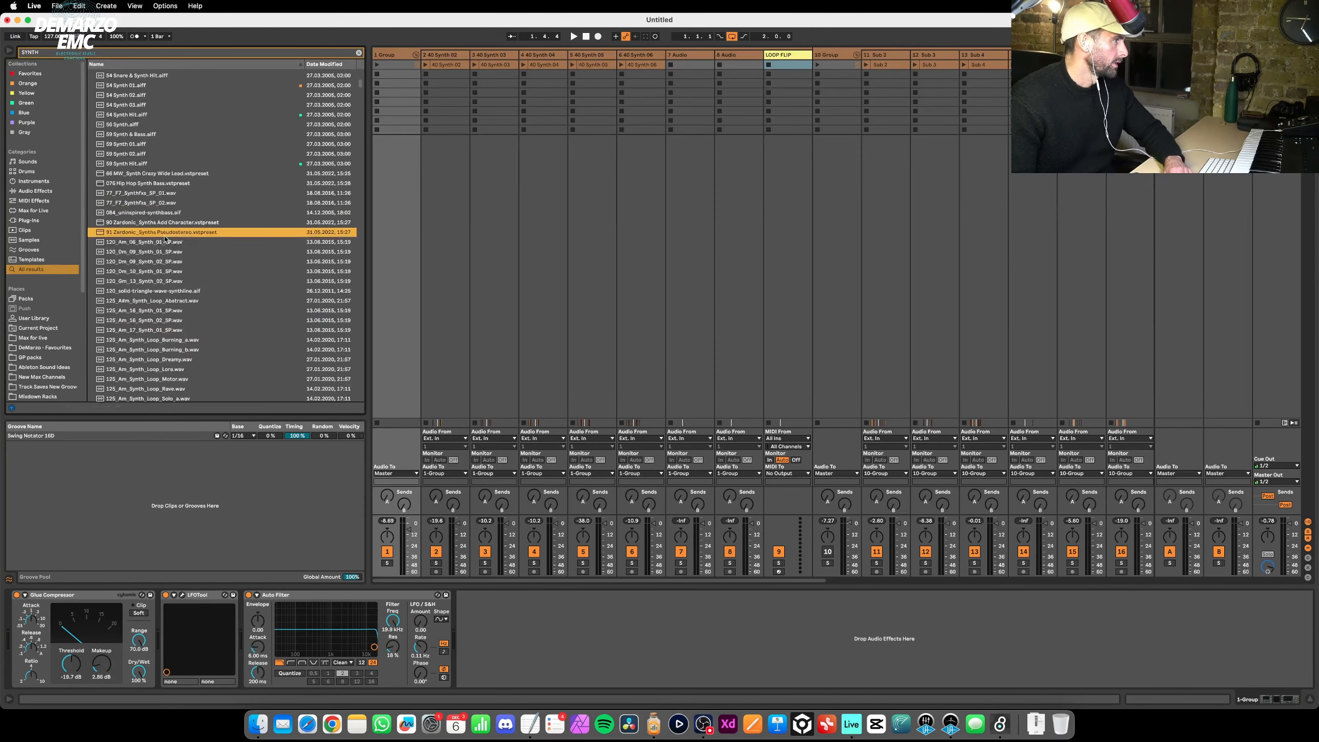
key("Down")
key("Down")
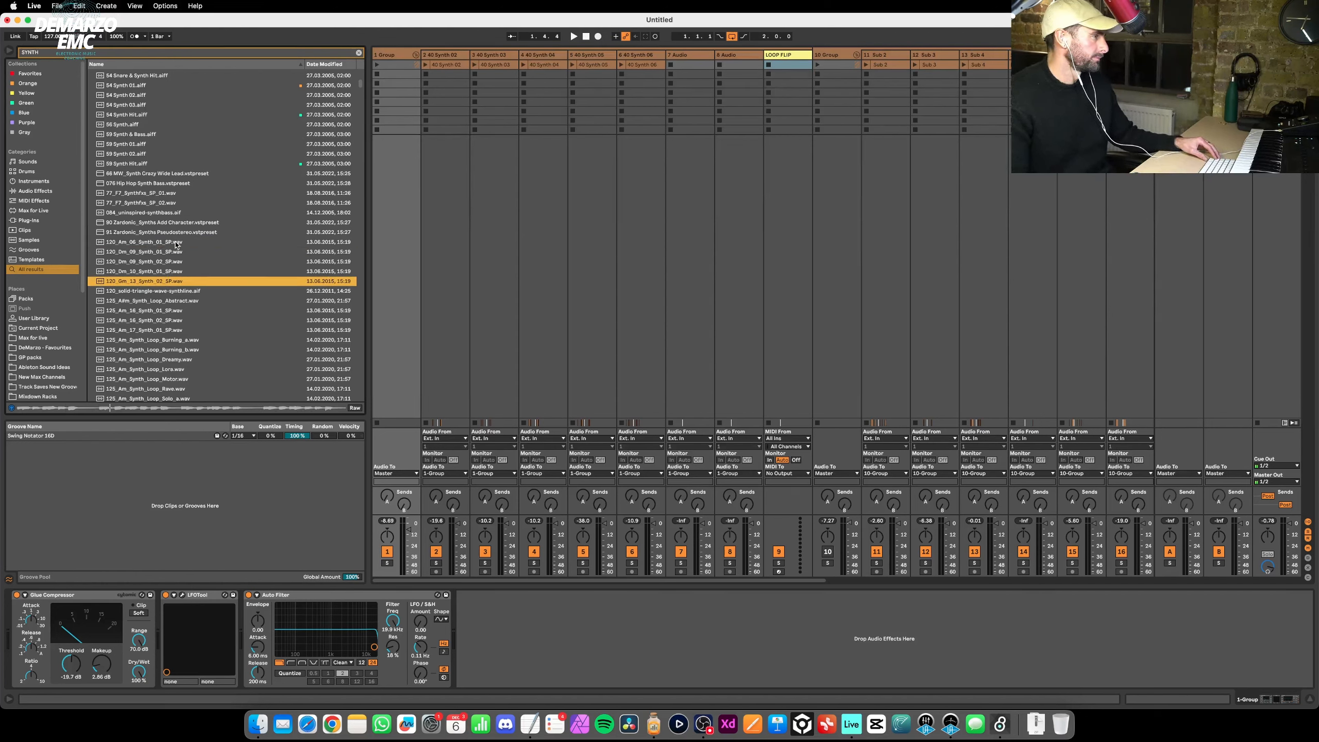
Load the five 120 Synth SP .wav samples and the three 125_Am_16 and 125_Am_17 samples into the first clip slots of the first group's separate tracks.
left_click(168, 313)
left_click(169, 318)
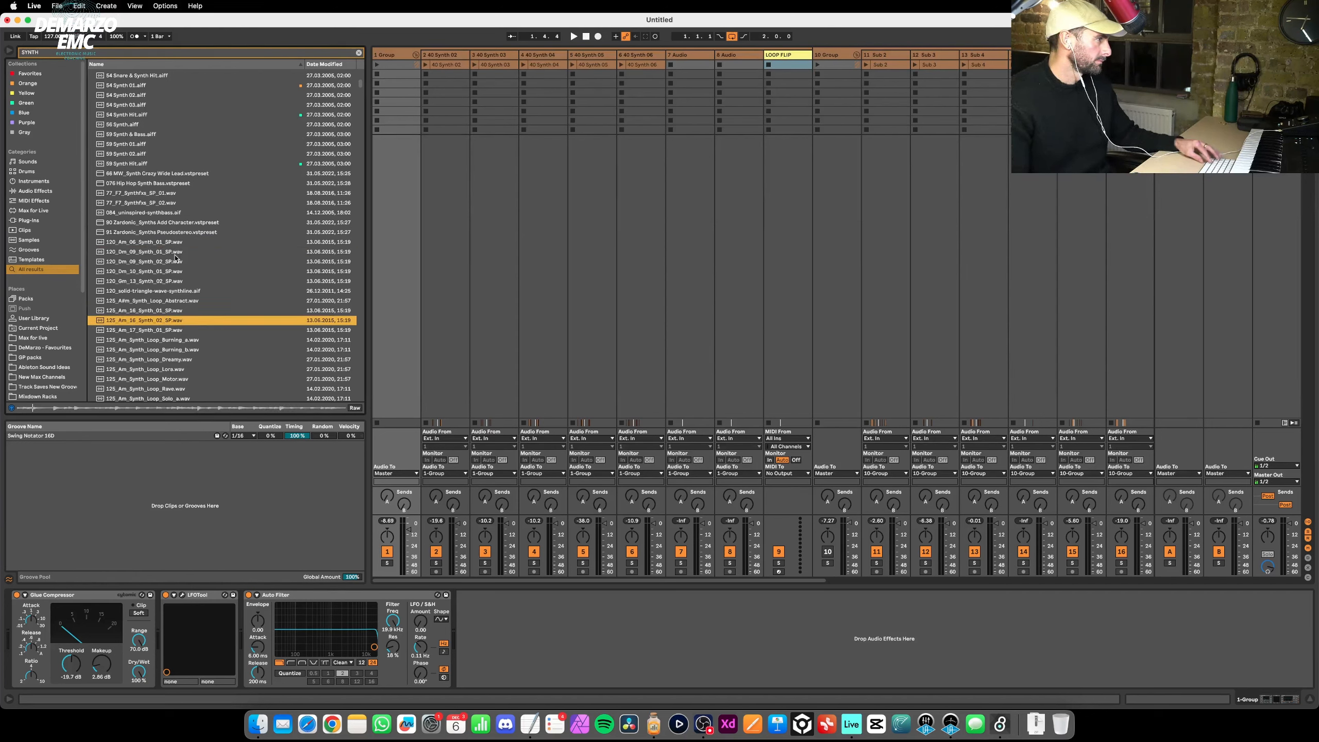
left_click(173, 242)
left_click(173, 255, "shift")
left_click(173, 262, "shift")
left_click(169, 281, "shift")
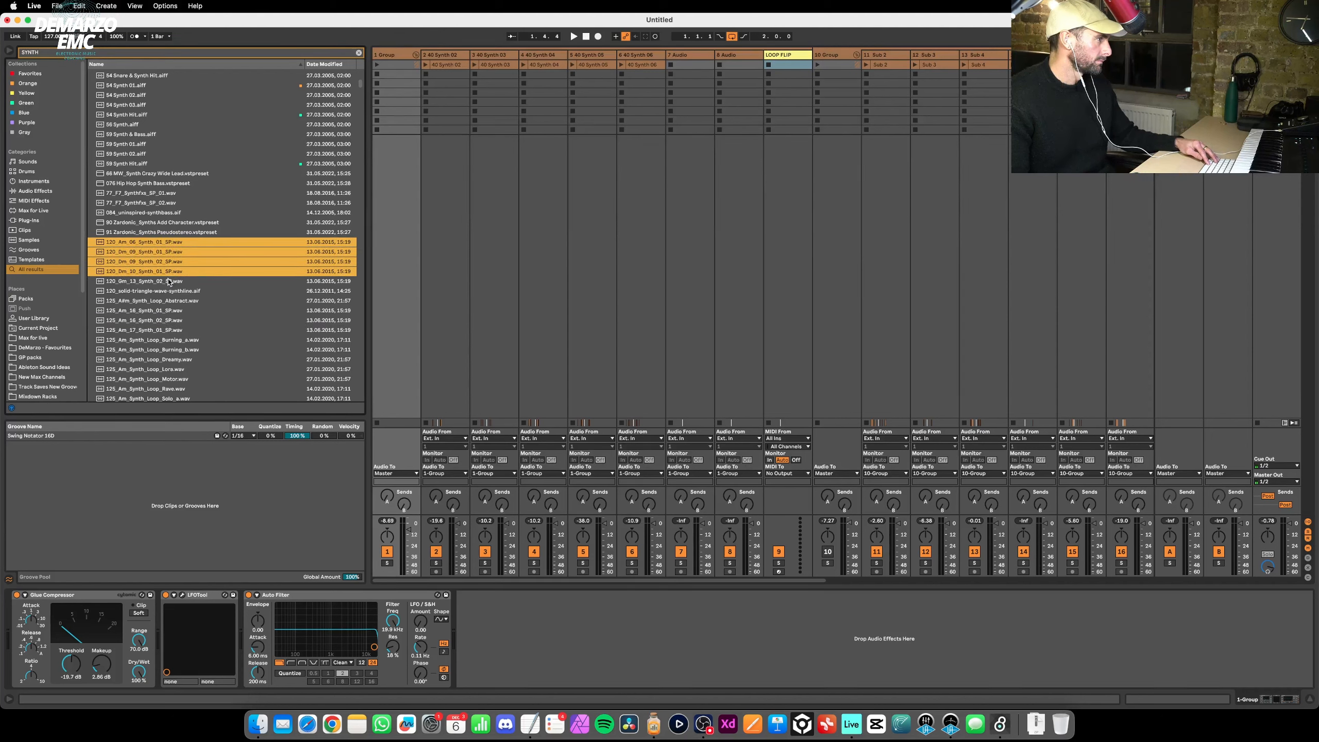
left_click(169, 311, "super")
left_click(169, 320, "super")
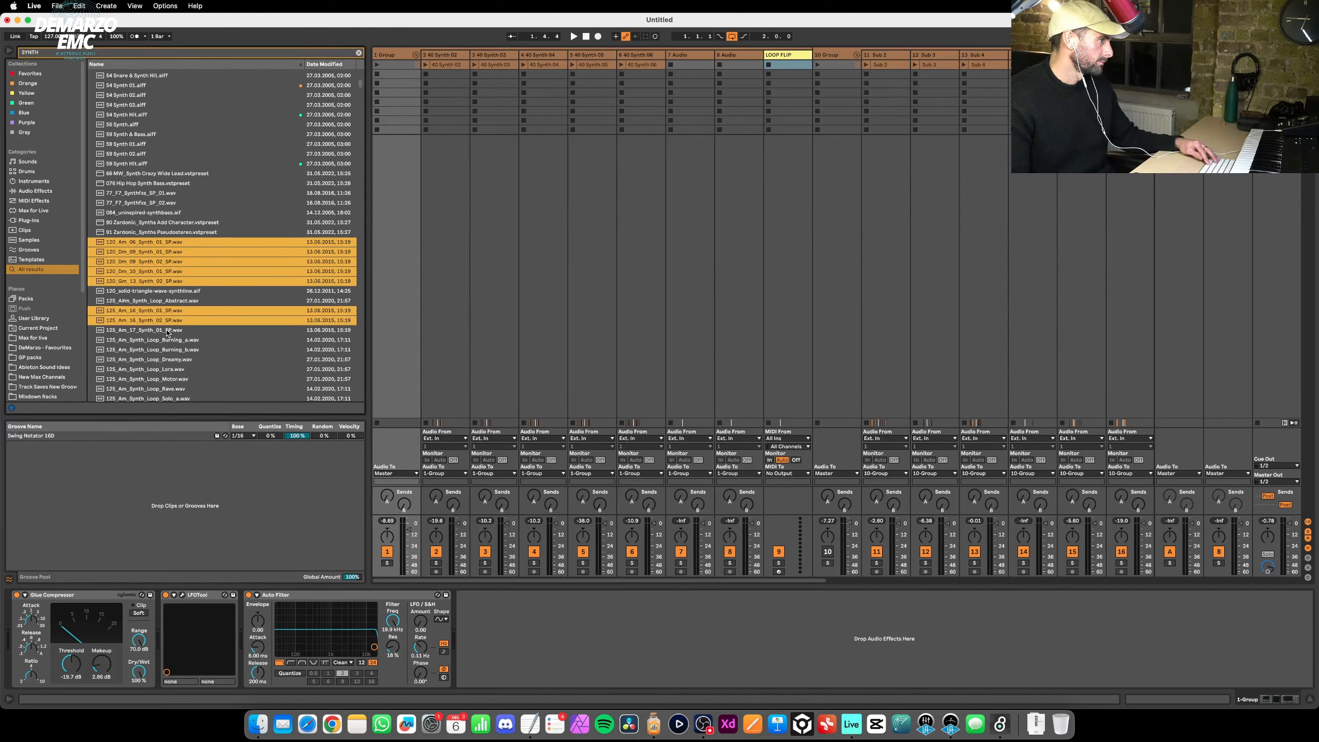
left_click(169, 330, "super")
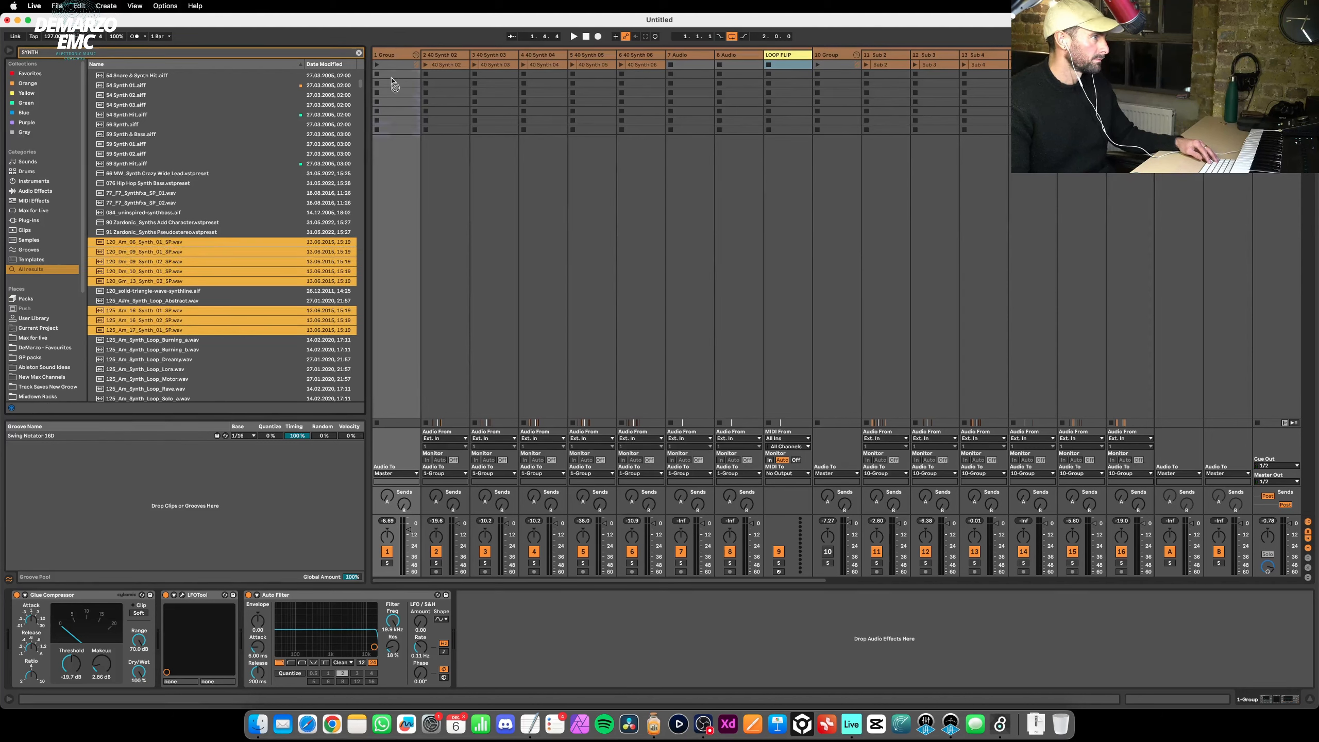
left_click_drag(394, 83, 390, 69)
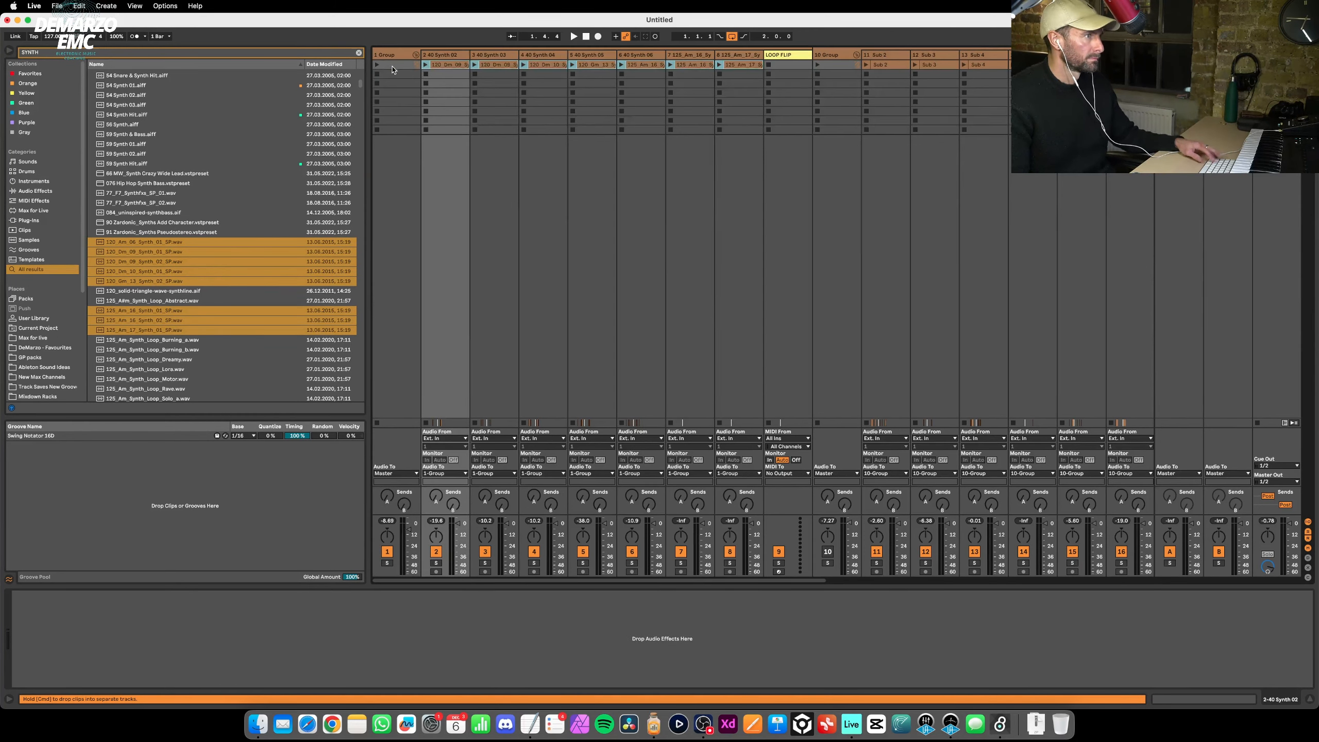
Return to Arrangement View, reload the tracks in the first group's Loop Flip device and generate a new pattern.
key("Tab")
left_click(1178, 275)
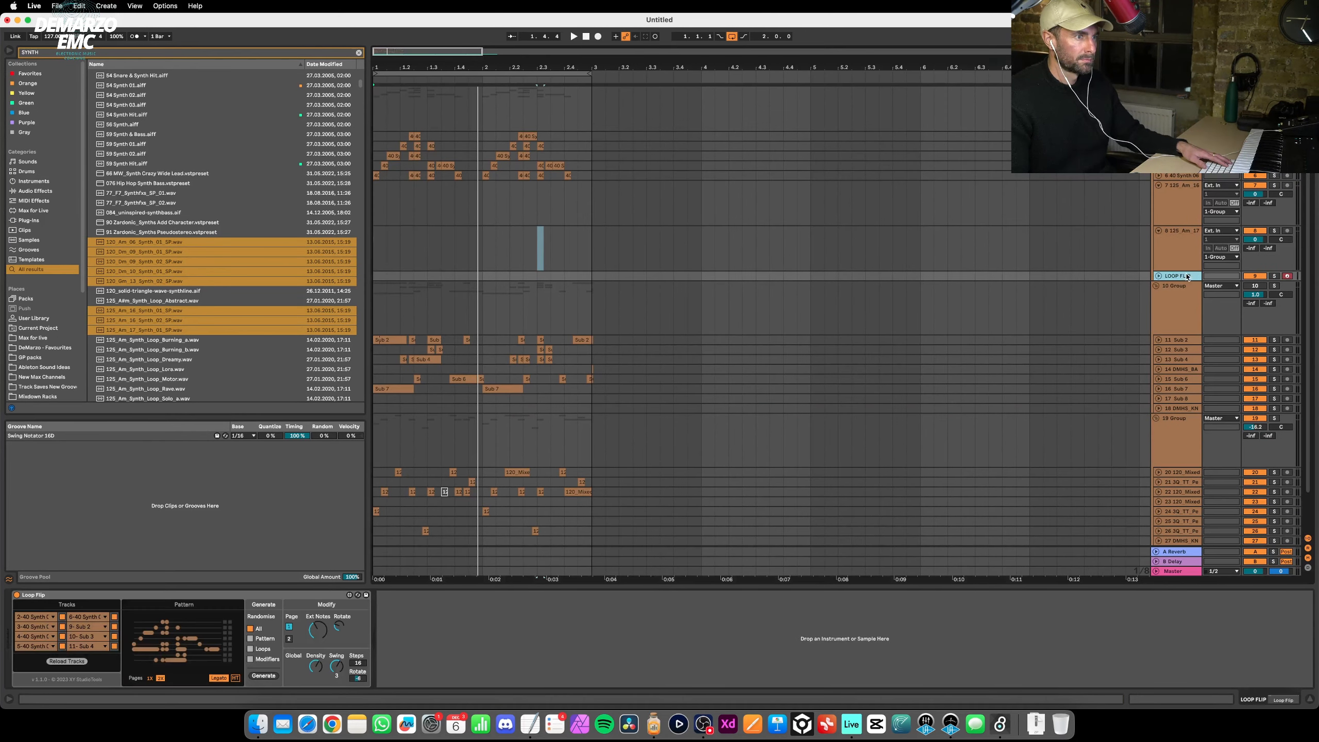
key("space")
left_click(75, 662)
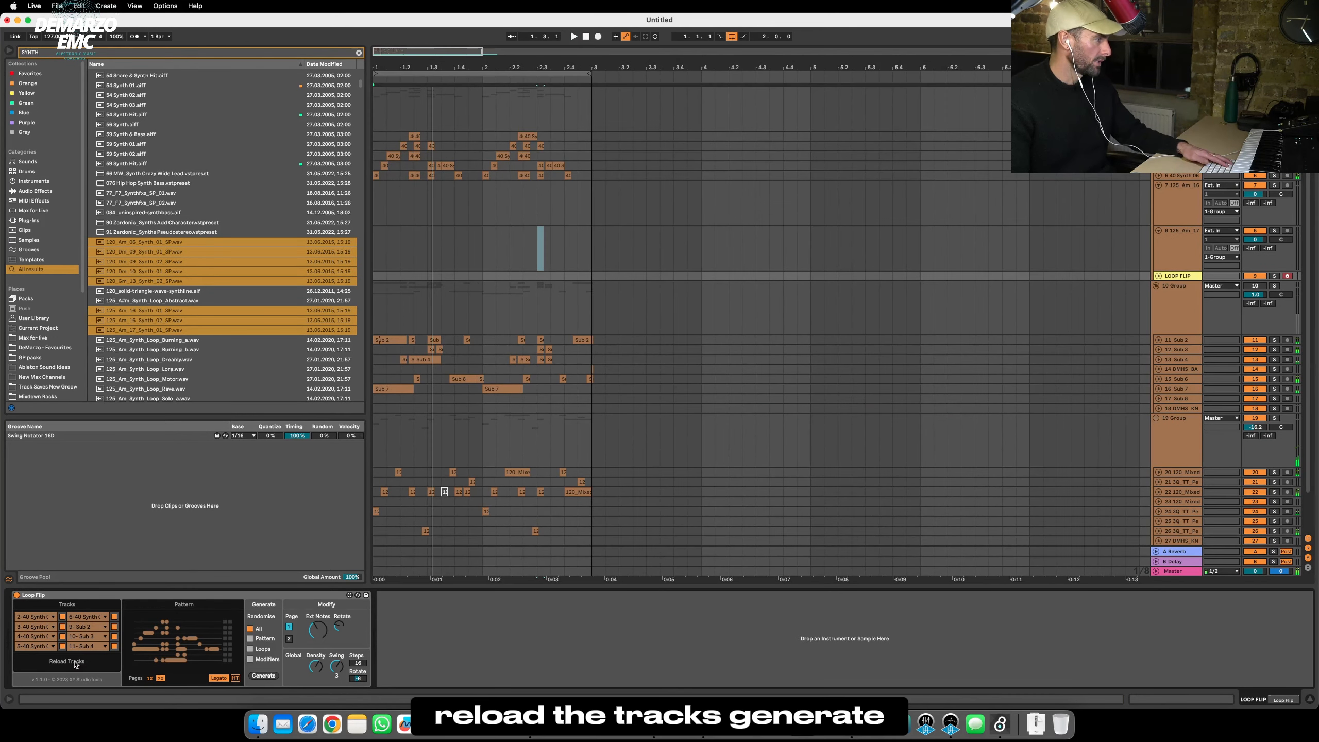
left_click(264, 676)
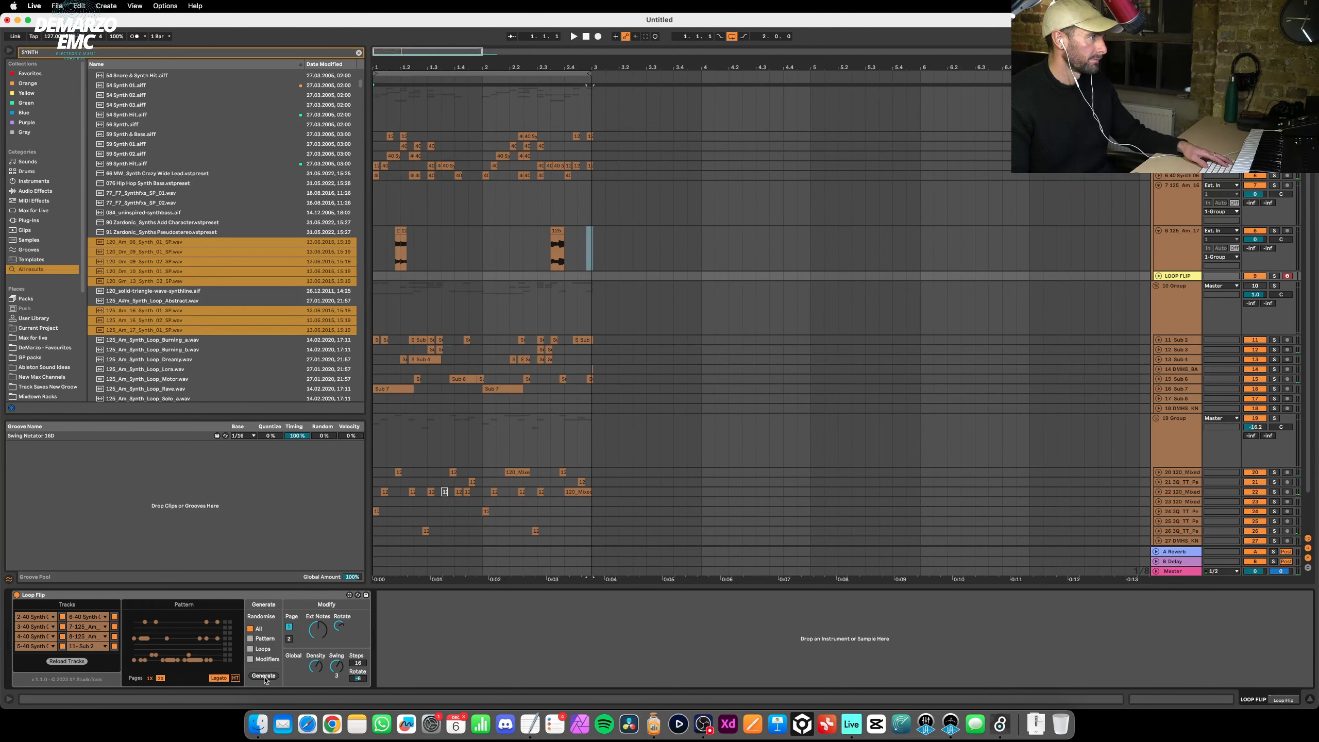
Fold tracks 7 and 8 in the arrangement and show the first group's effect chain.
left_click(1158, 186)
left_click(1159, 196)
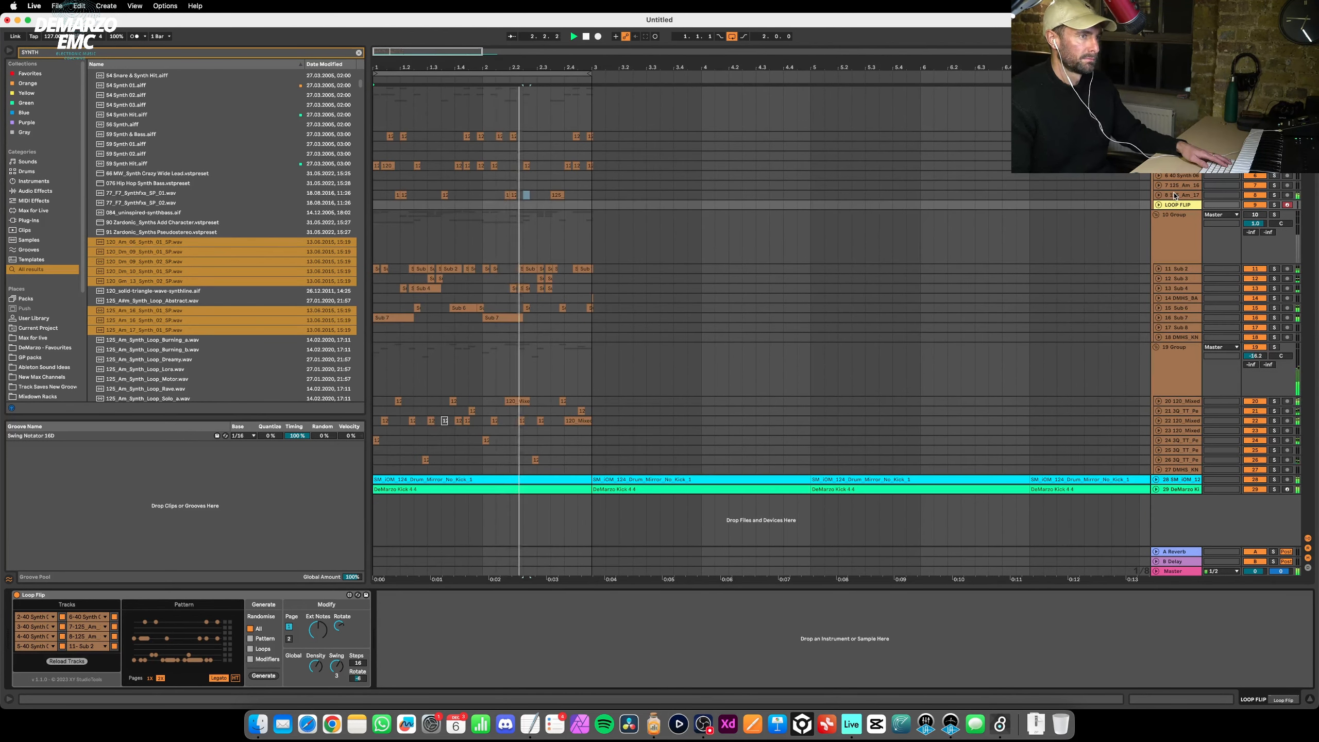
left_click(1180, 196)
left_click(1175, 109)
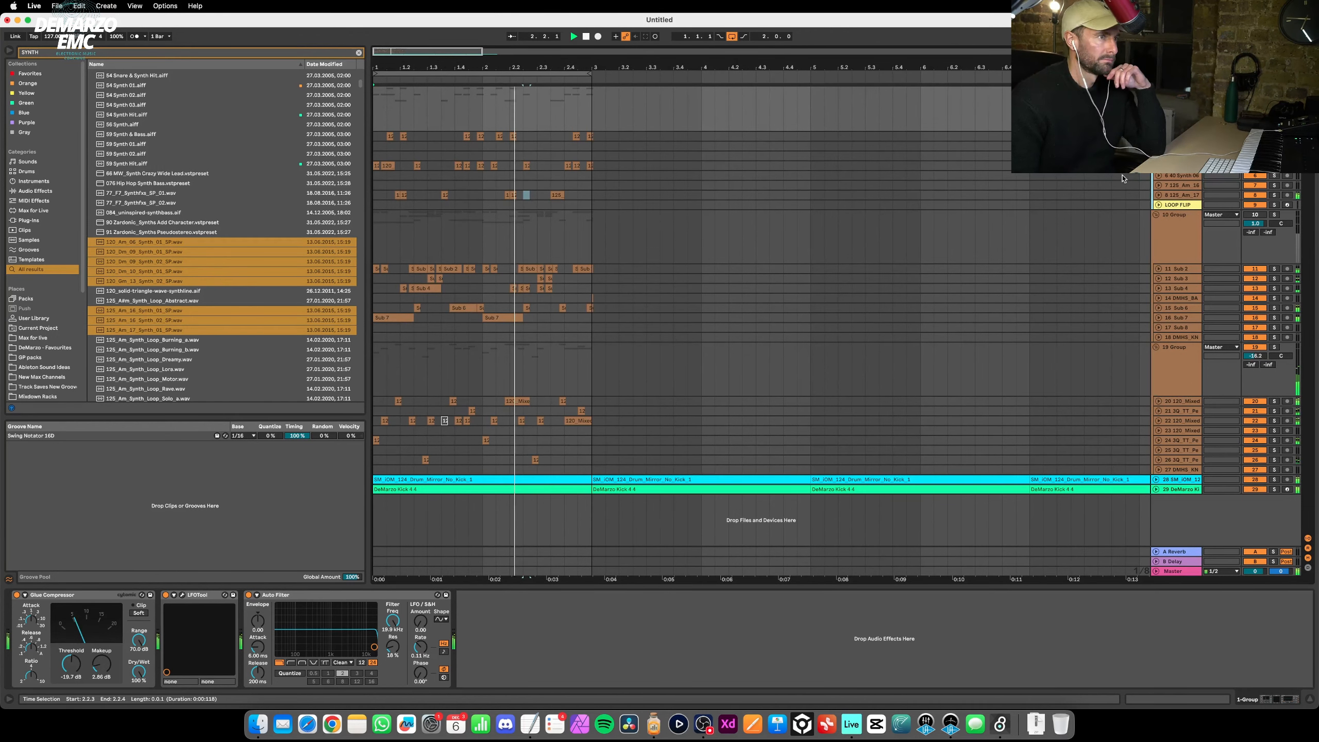
Try a different Ext Notes amount in the first group's Loop Flip, then return to the group's effect chain.
left_click(1176, 204)
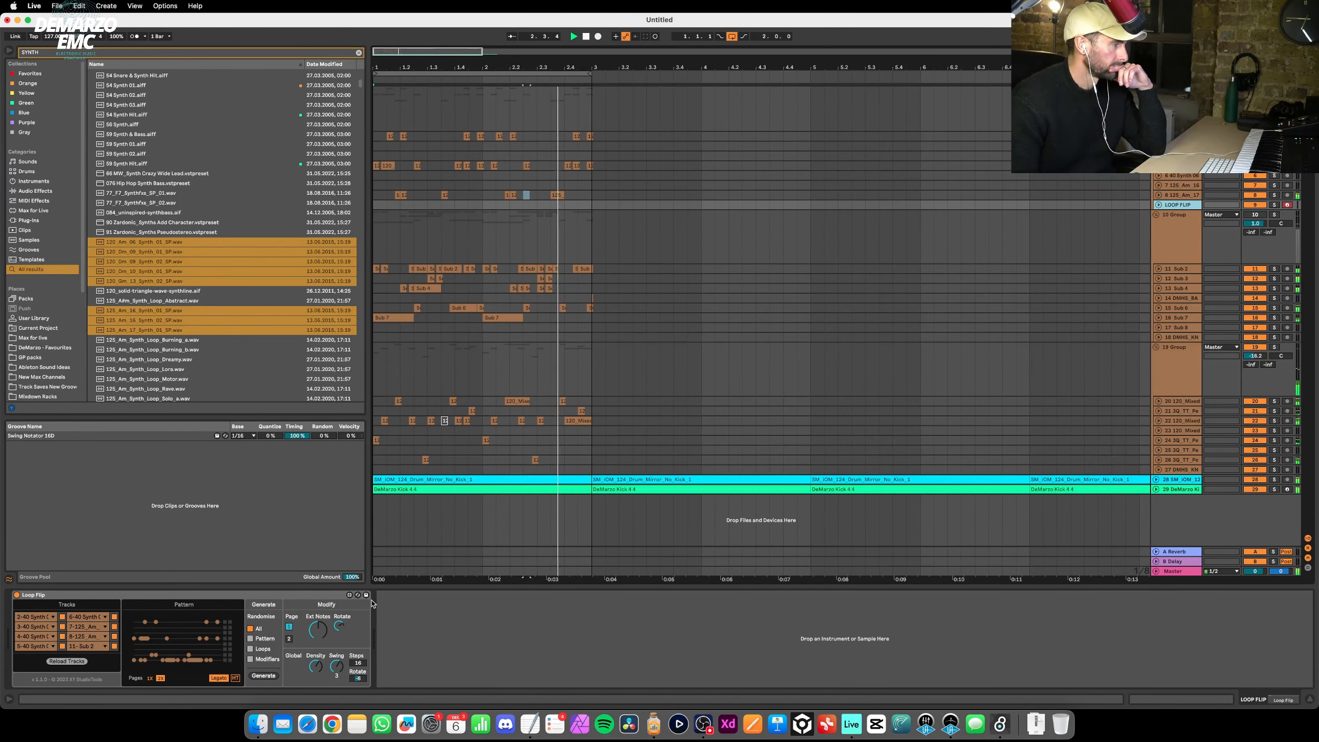
left_click(311, 630)
left_click_drag(315, 630, 315, 608)
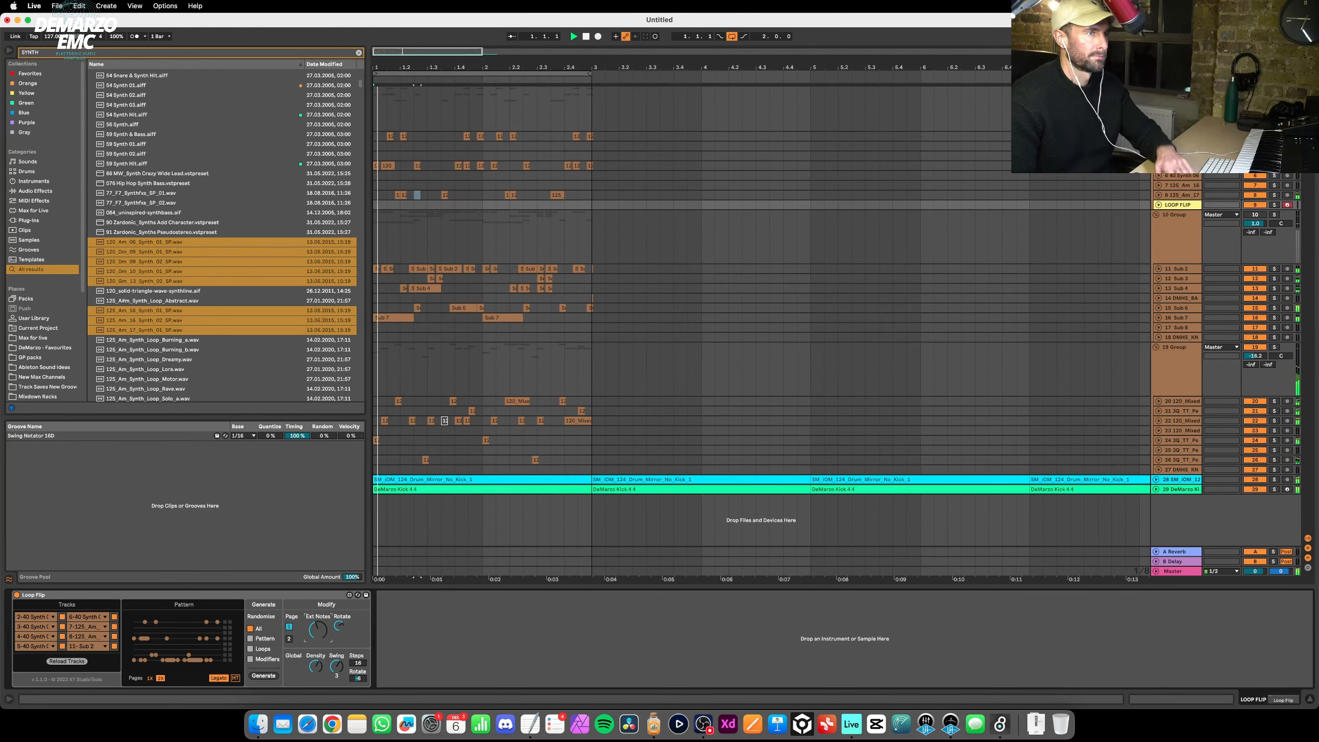
left_click(1176, 91)
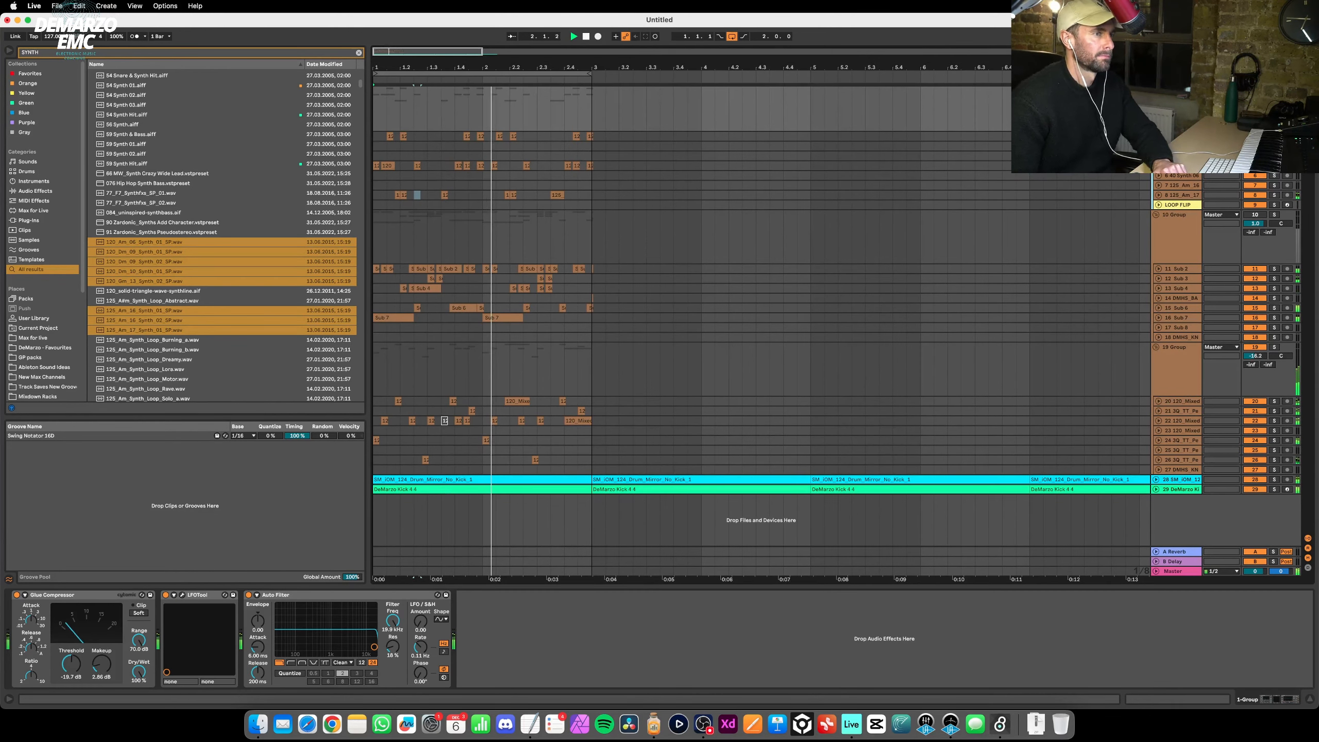
Clear the browser search and show the Max for Live category.
left_click(358, 53)
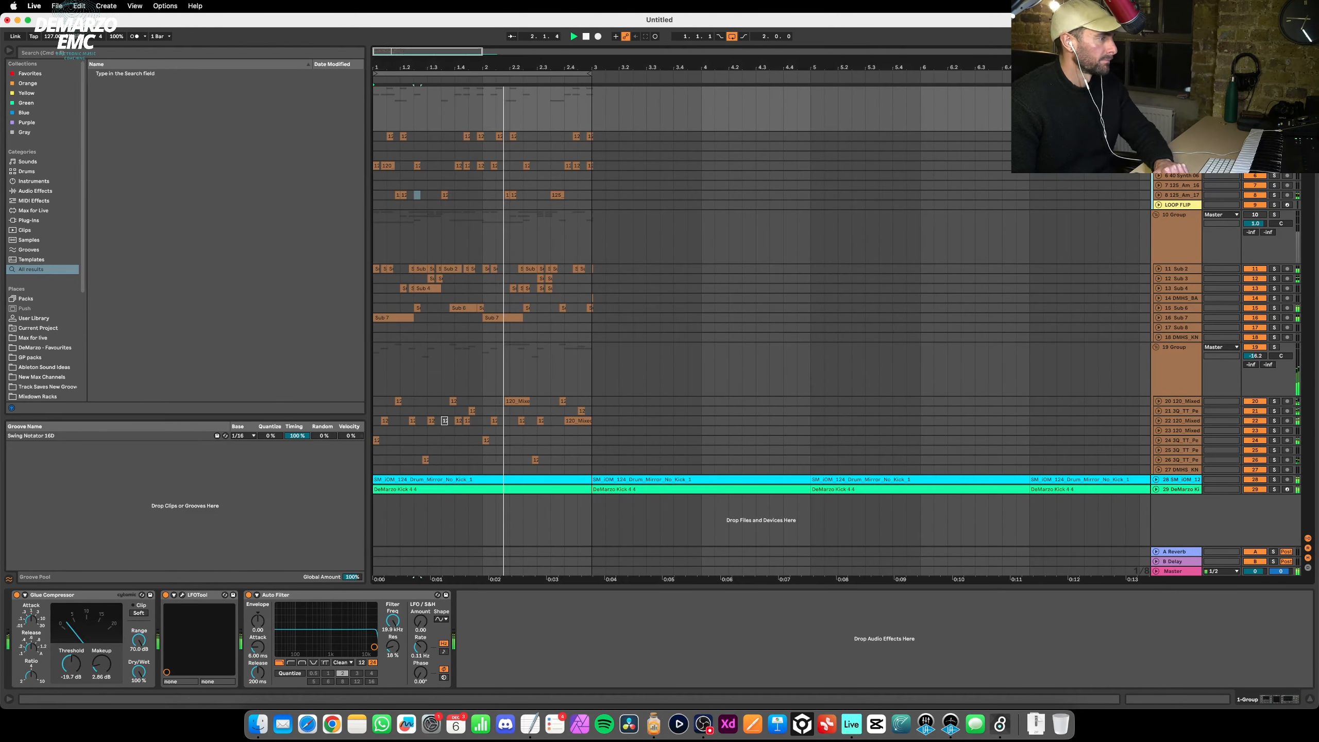
left_click(496, 447)
left_click(34, 210)
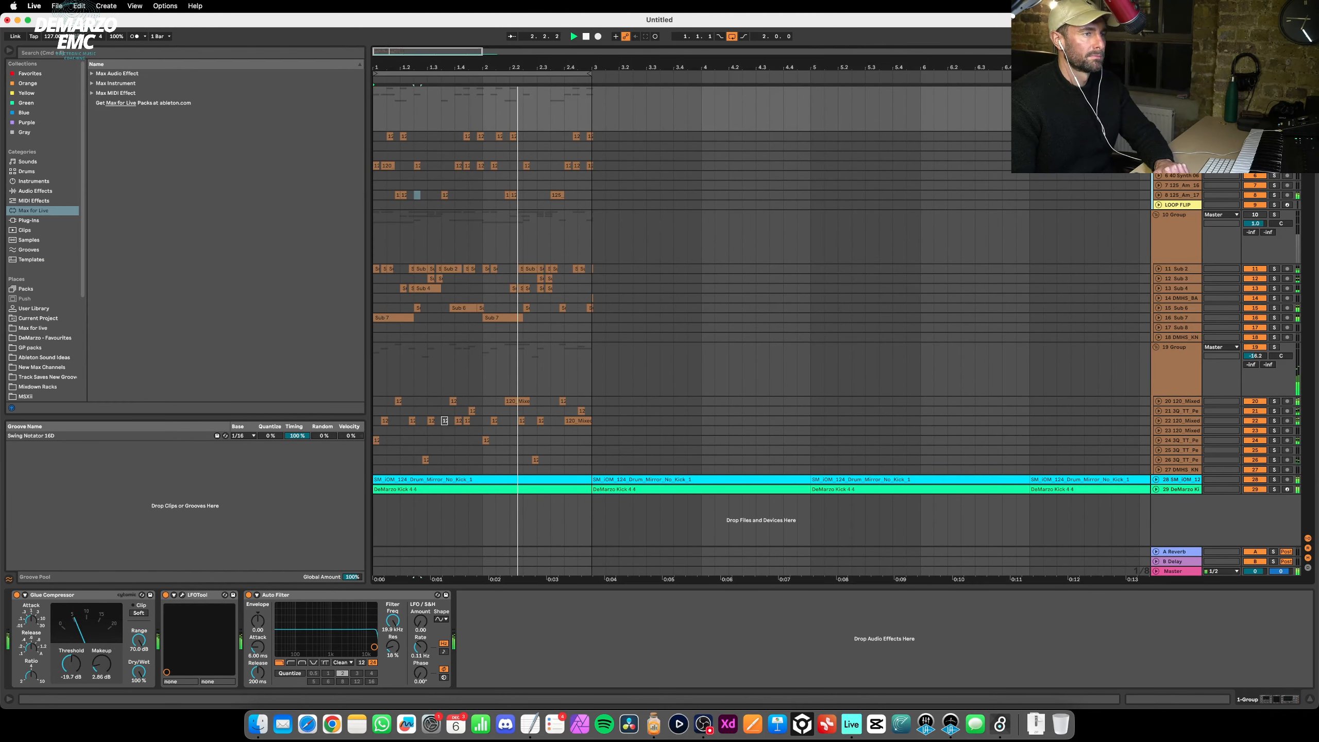
Generate fresh patterns with the first group's Loop Flip, lowering Ext Notes between them, and listen to the results.
left_click(1187, 205)
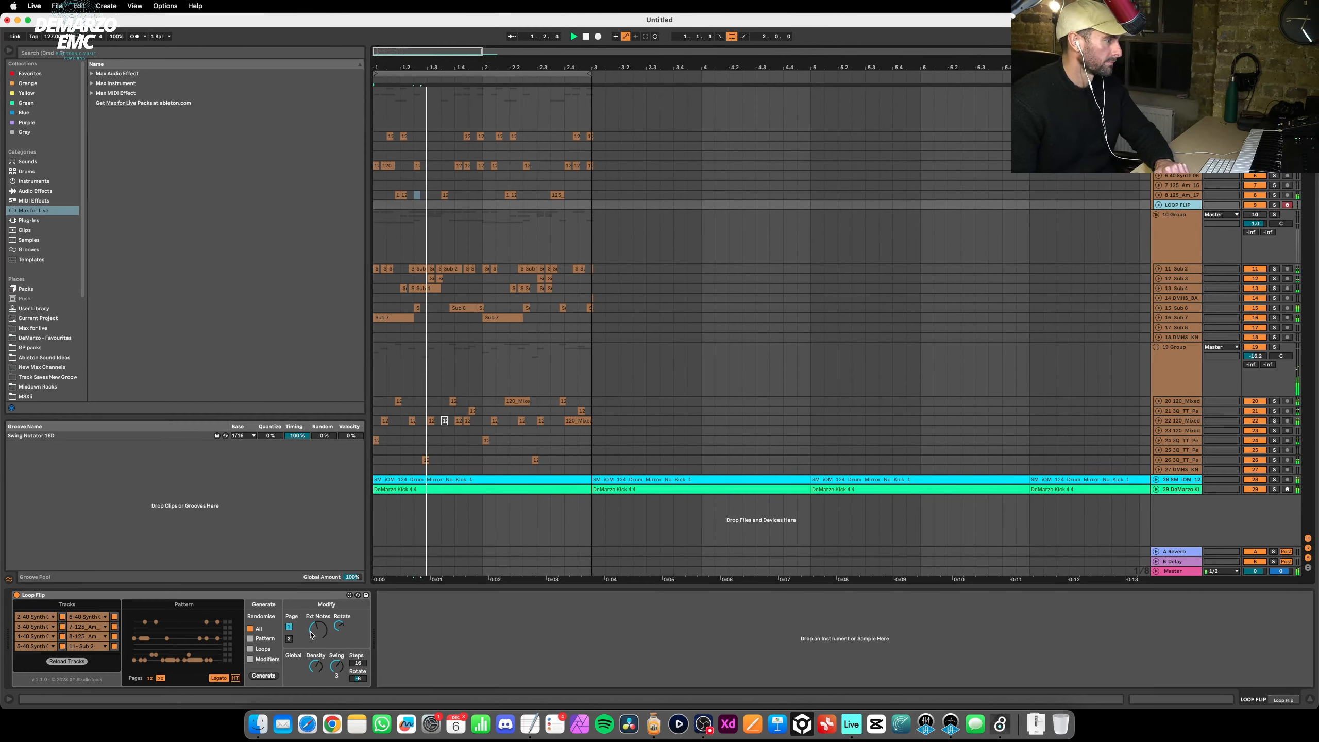
left_click(263, 676)
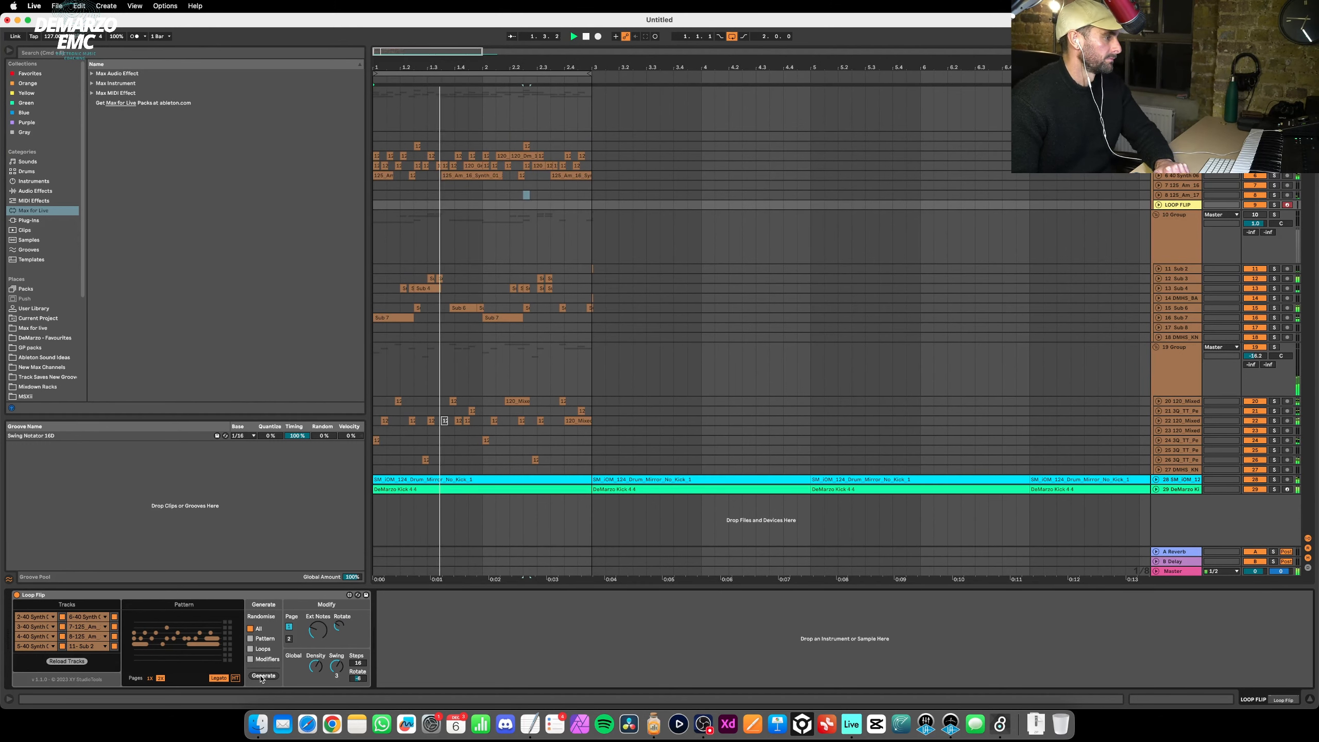
left_click_drag(319, 637, 320, 671)
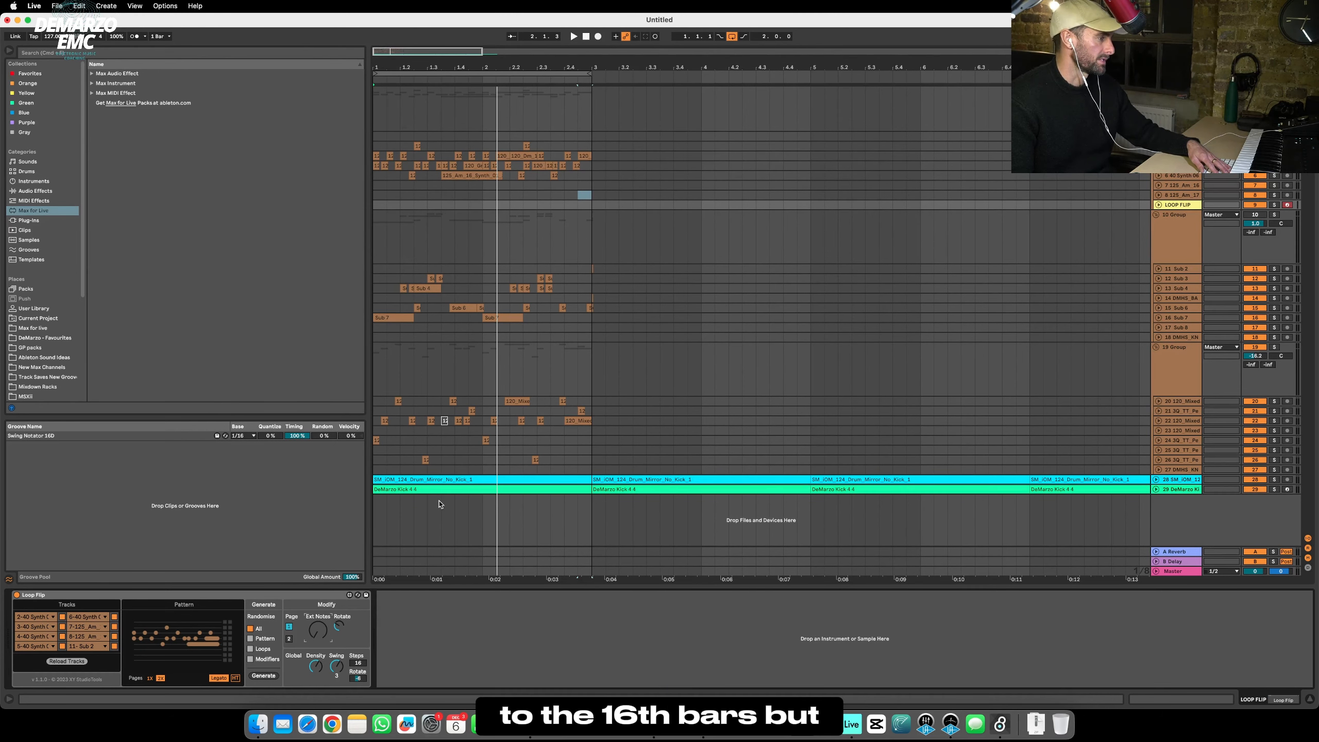
key("space")
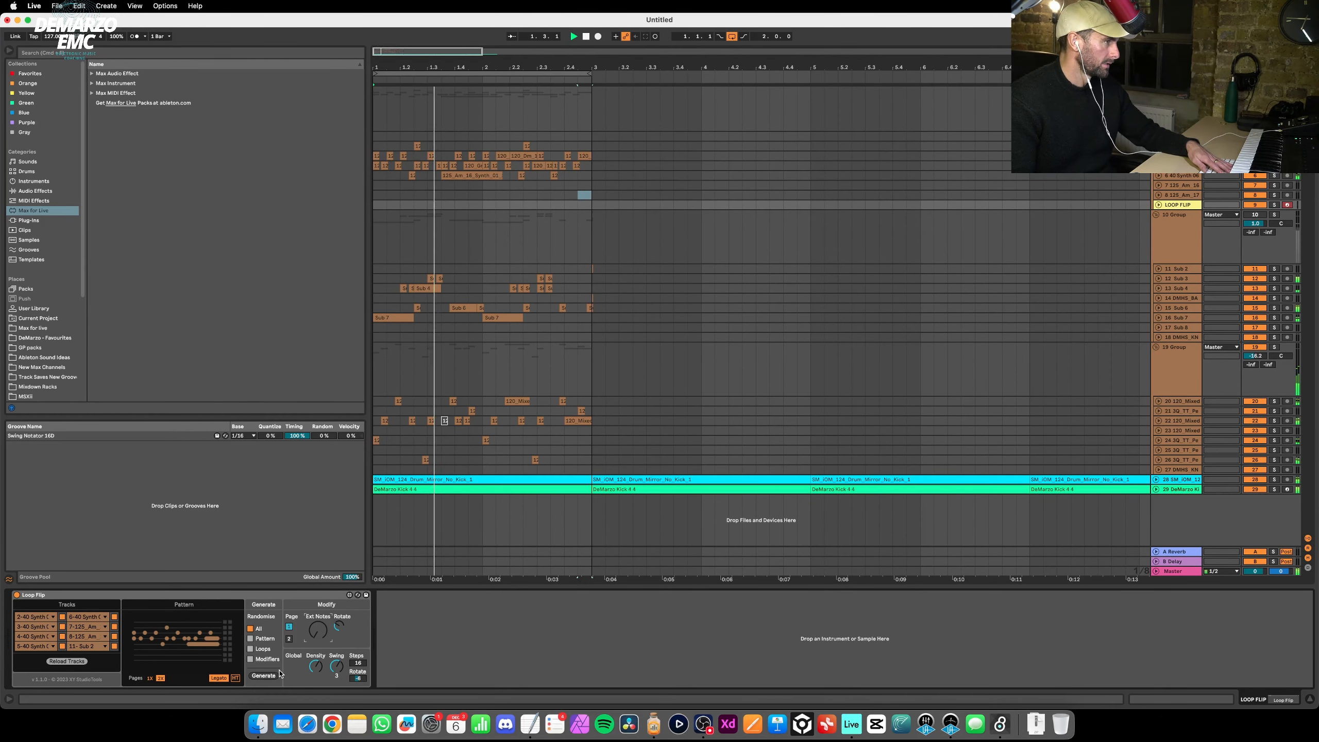
left_click(269, 677)
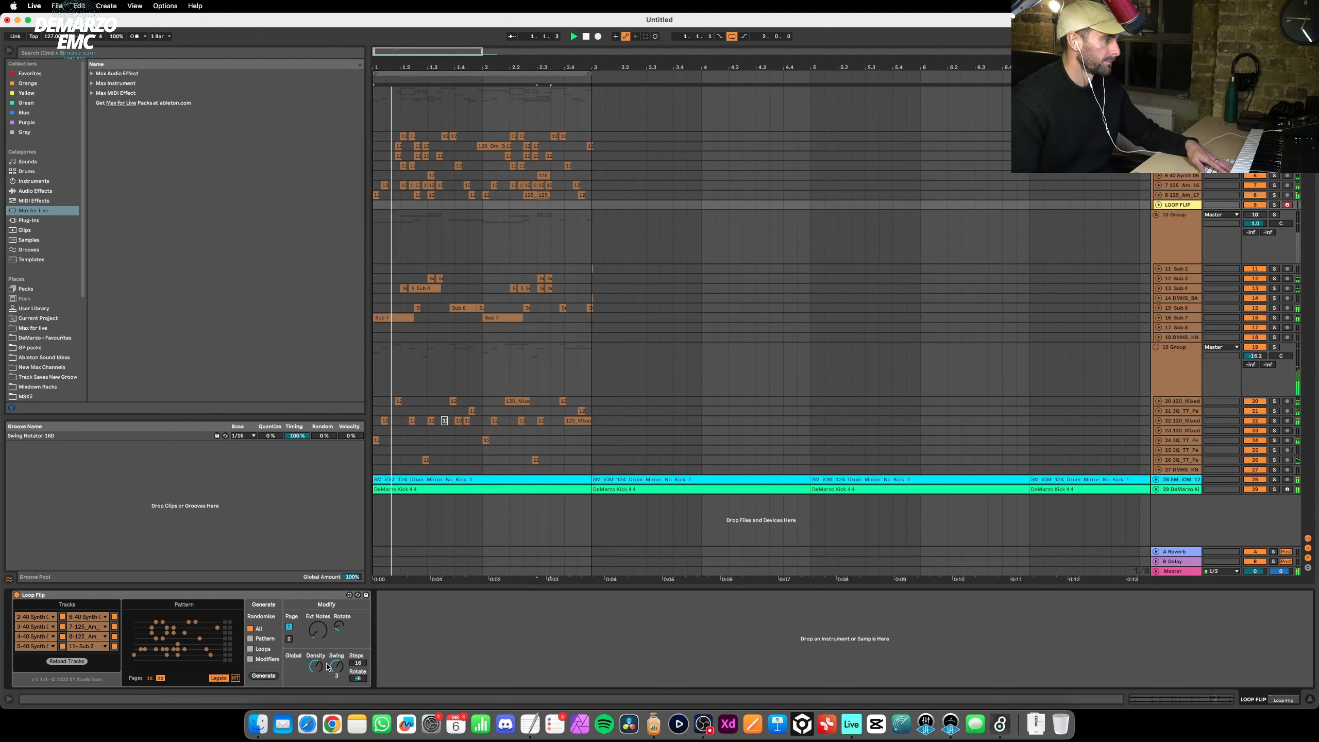
key("space")
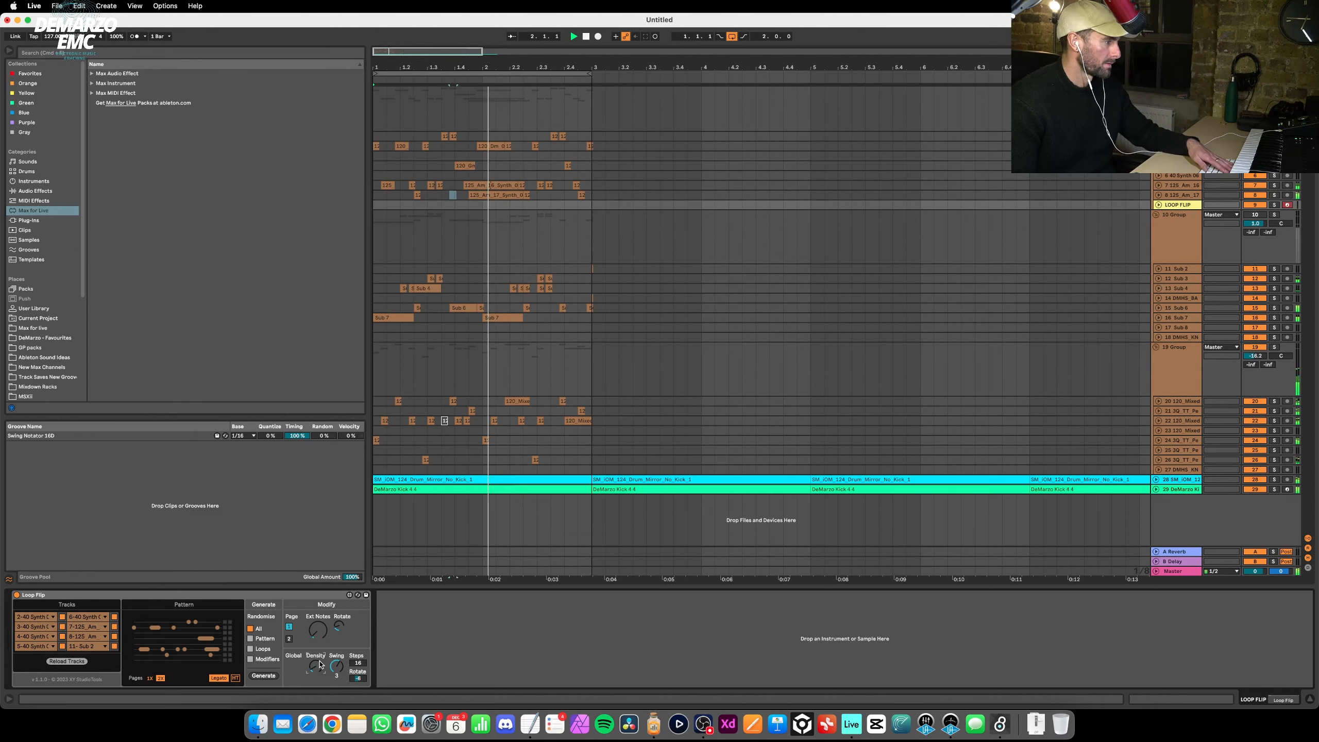
Limit Loop Flip's randomisation to Loops and regenerate the loop assignments for the synth pattern.
left_click(251, 649)
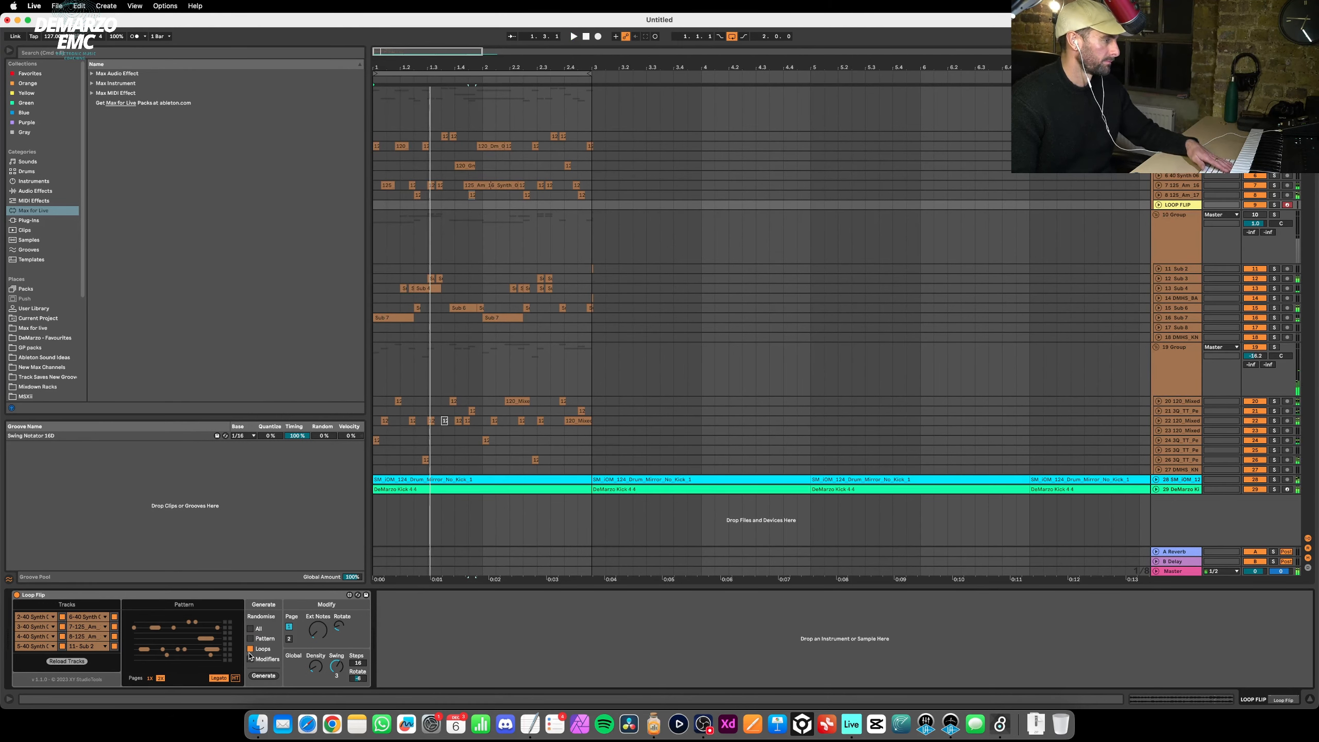
left_click(265, 675)
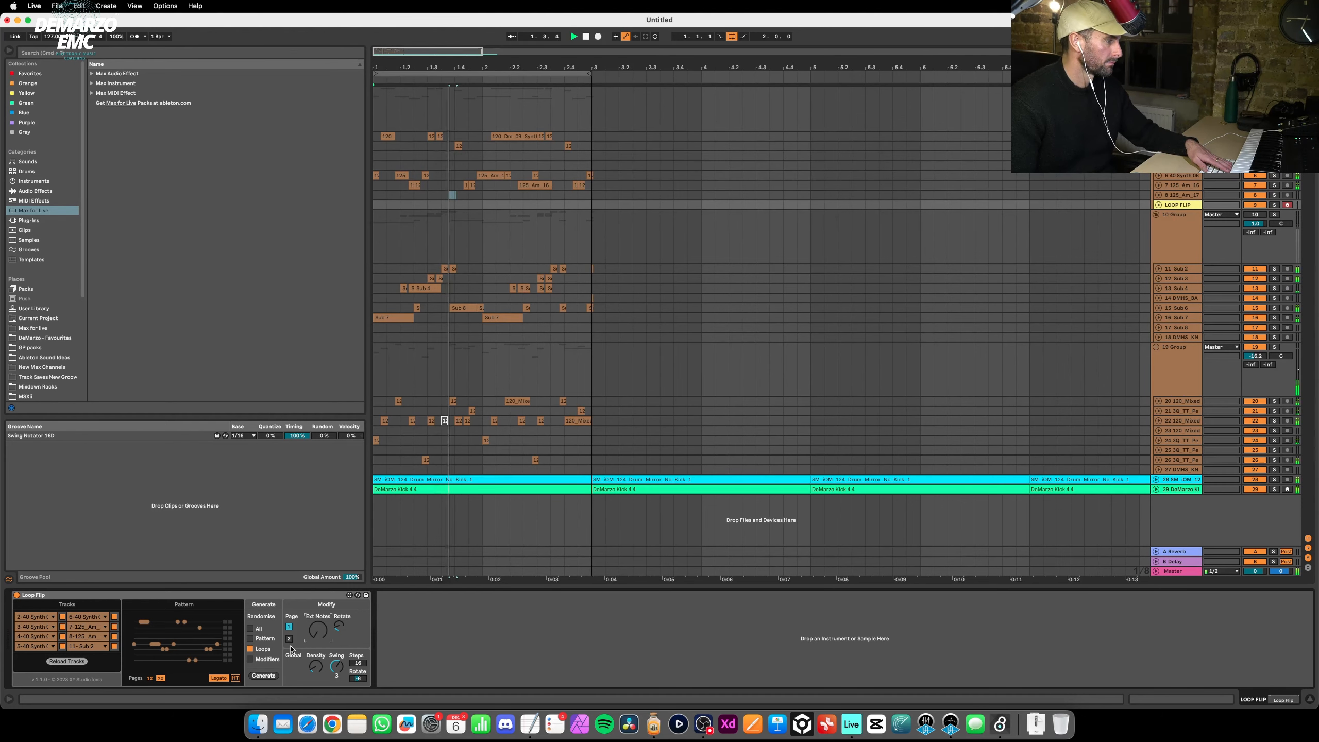
left_click(264, 675)
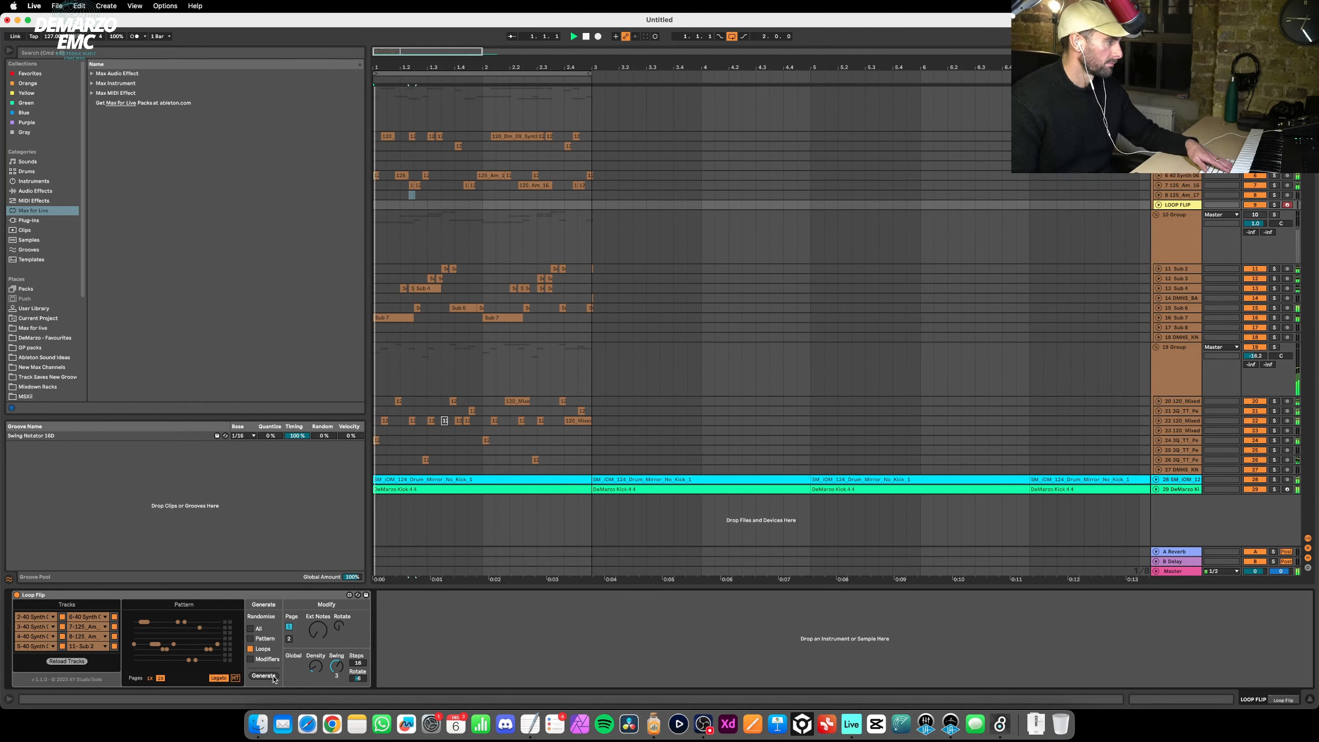
Set Loop Flip's randomisation back to All and keep generating and auditioning new synth patterns.
left_click(250, 628)
left_click(264, 676)
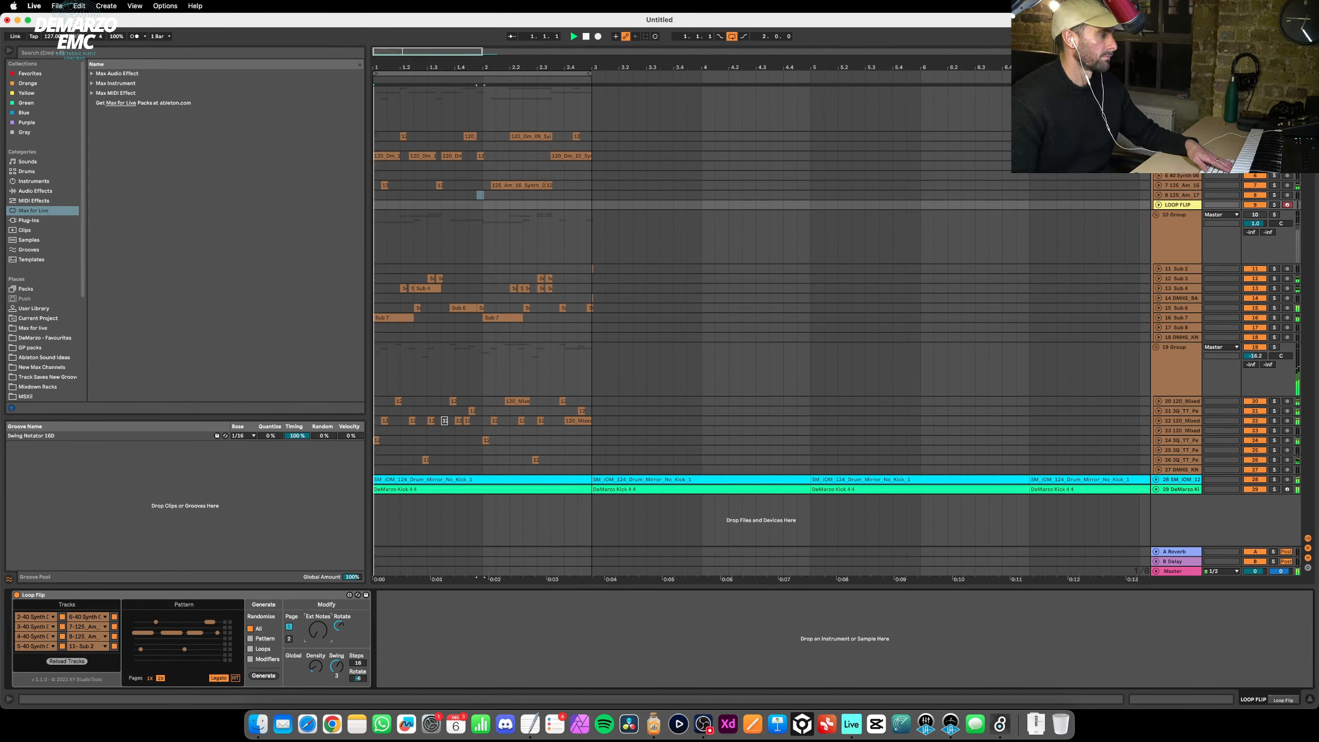
left_click(267, 676)
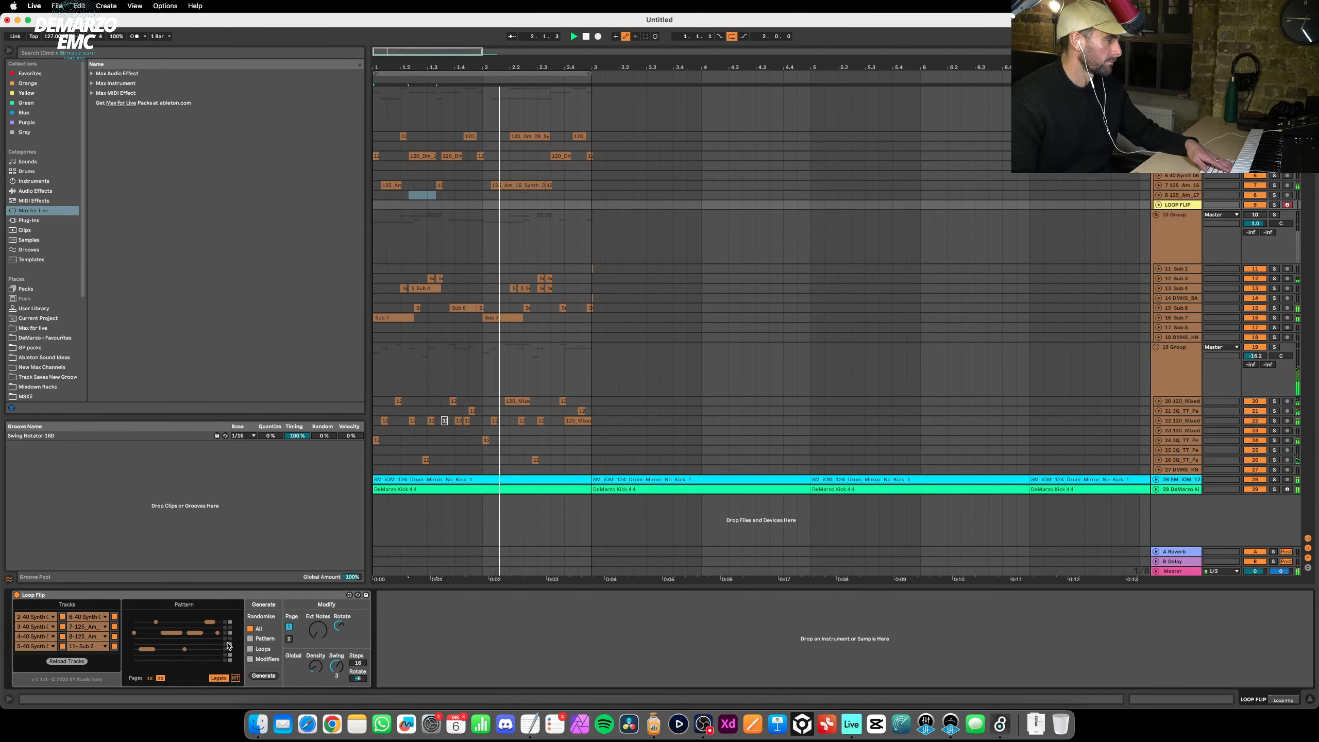
left_click(261, 675)
left_click(259, 676)
left_click(259, 676)
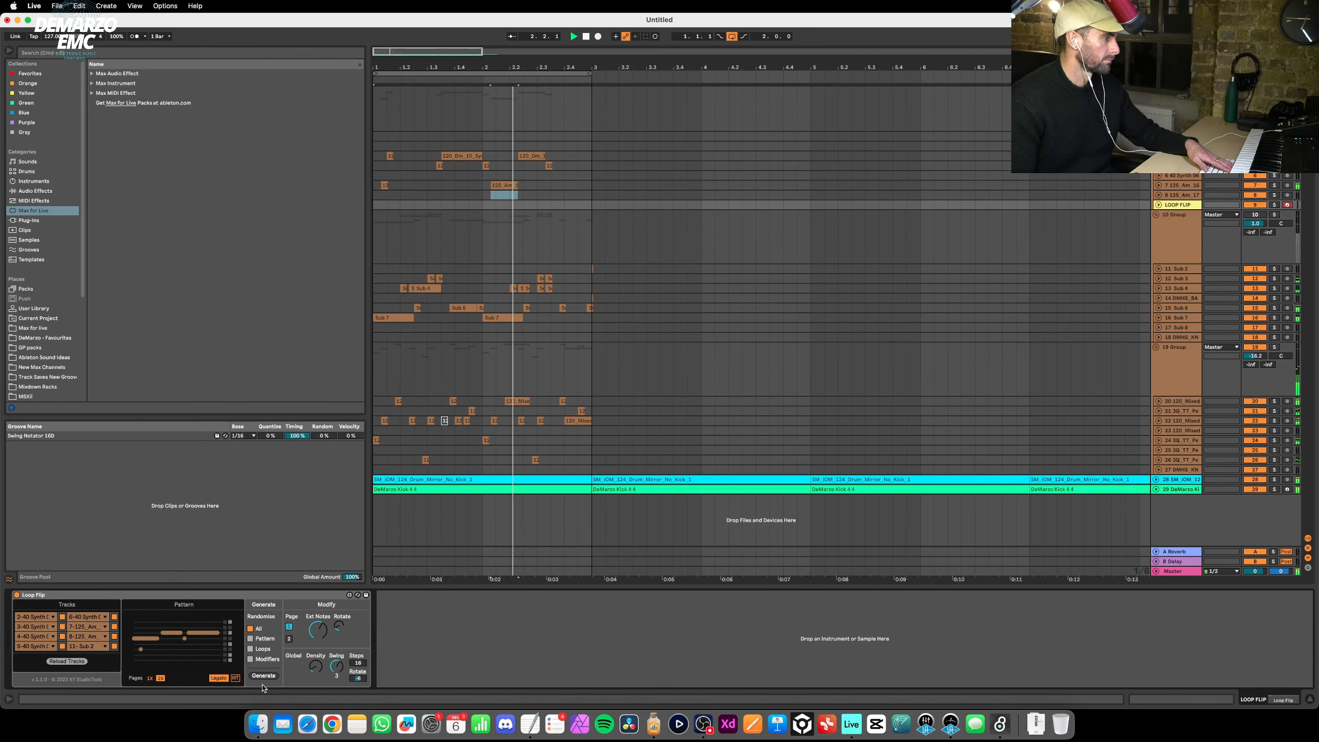
left_click(266, 675)
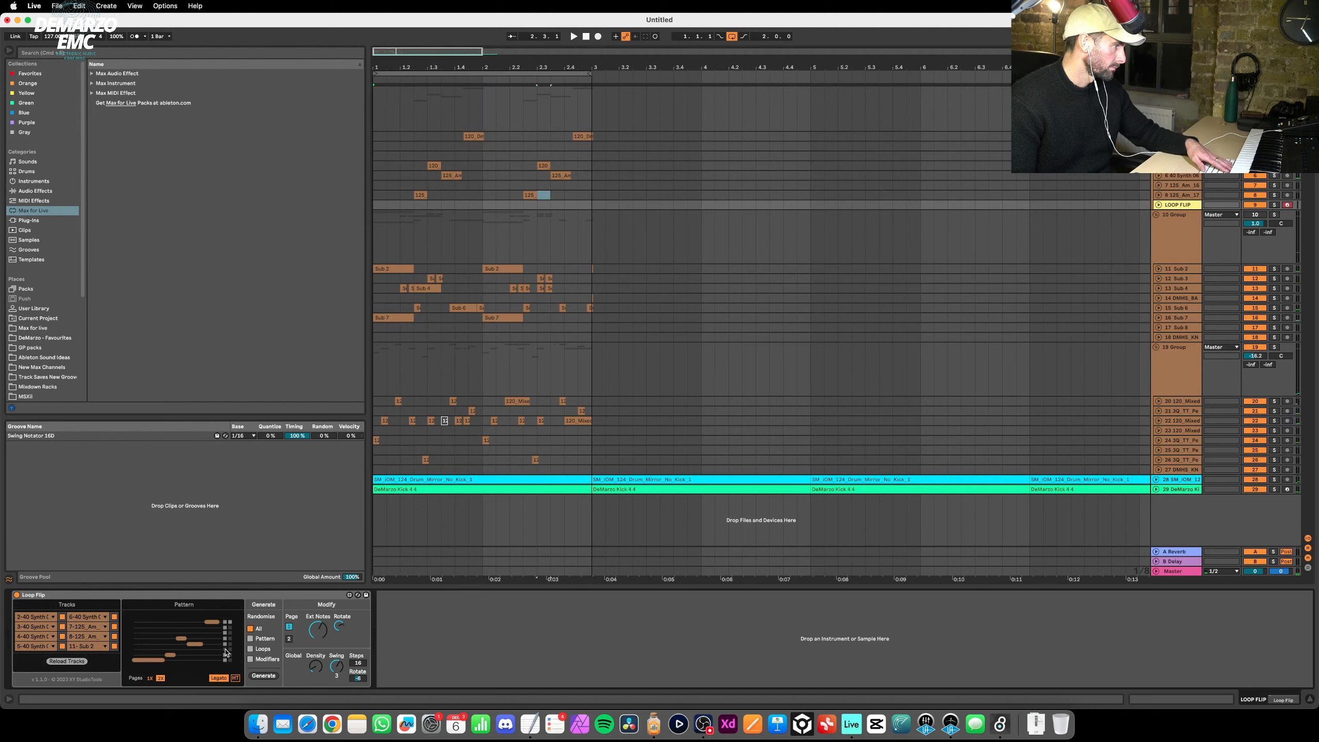
key("space")
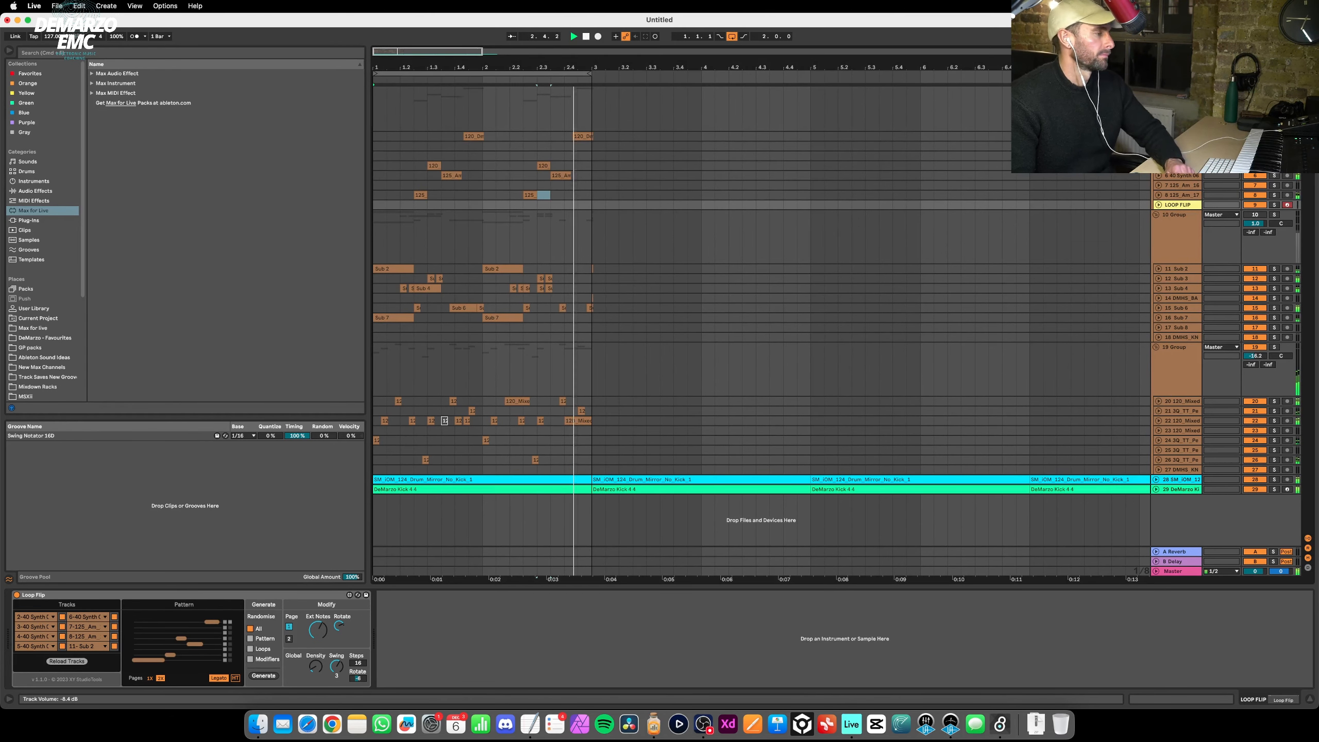
left_click(269, 677)
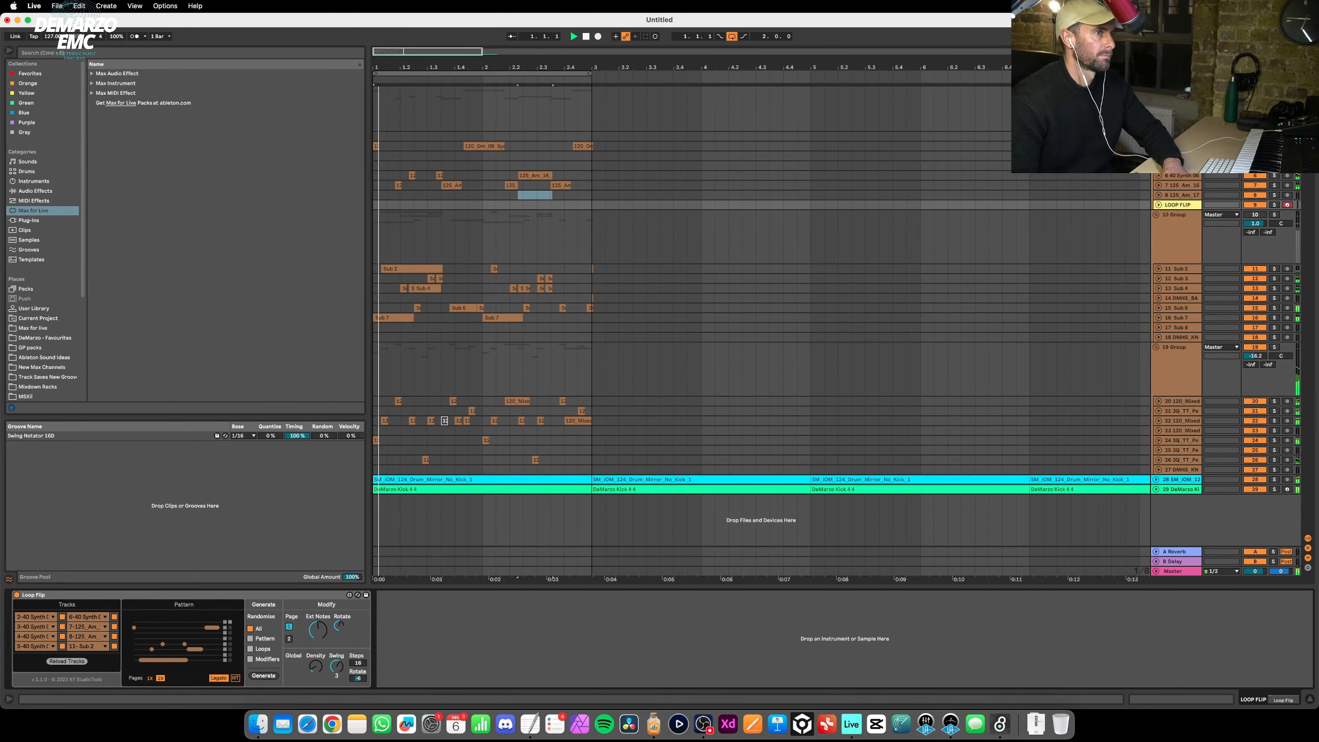
Review the first group's effect chain, then return to Loop Flip and play the current synth pattern.
left_click(1177, 110)
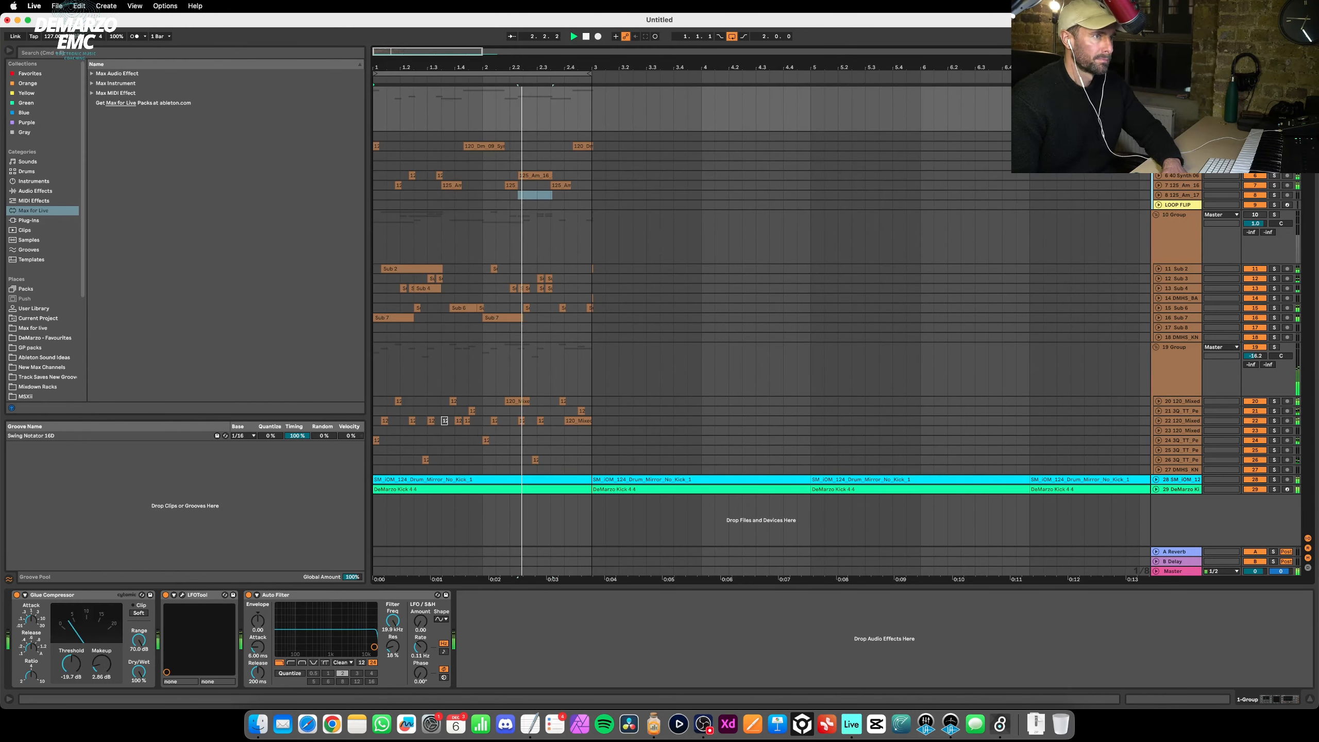
left_click(1179, 205)
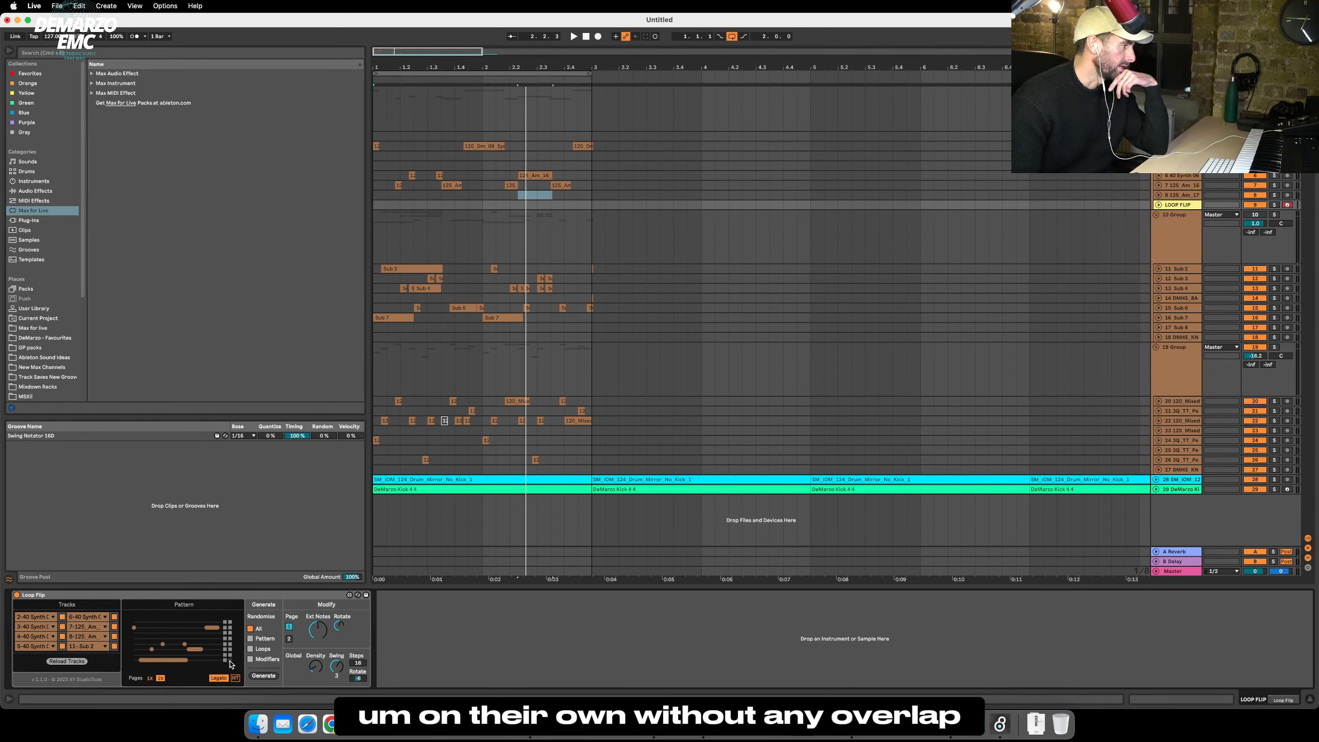
key("space")
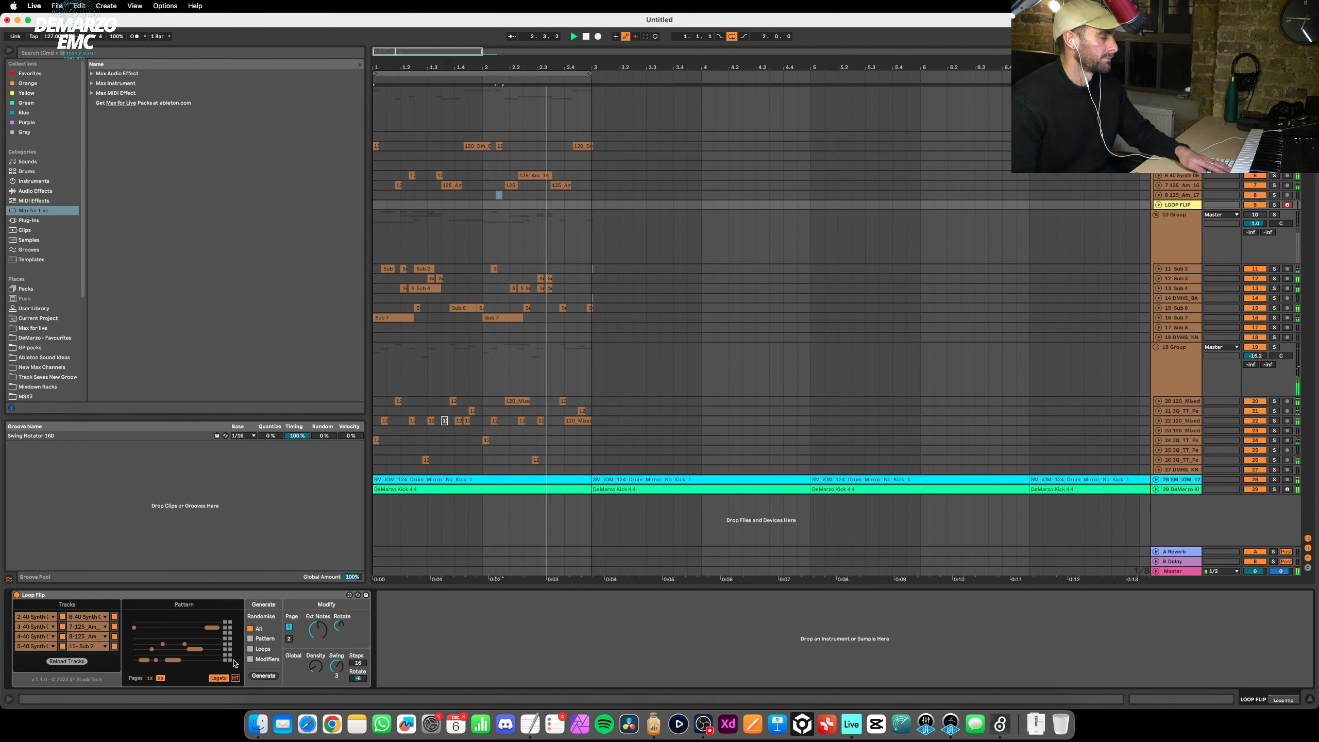
Stop playback, select the first group's generated clips, then open the last clip on track 3 in Clip View.
left_click(581, 146)
key("space")
left_click_drag(599, 134, 389, 198)
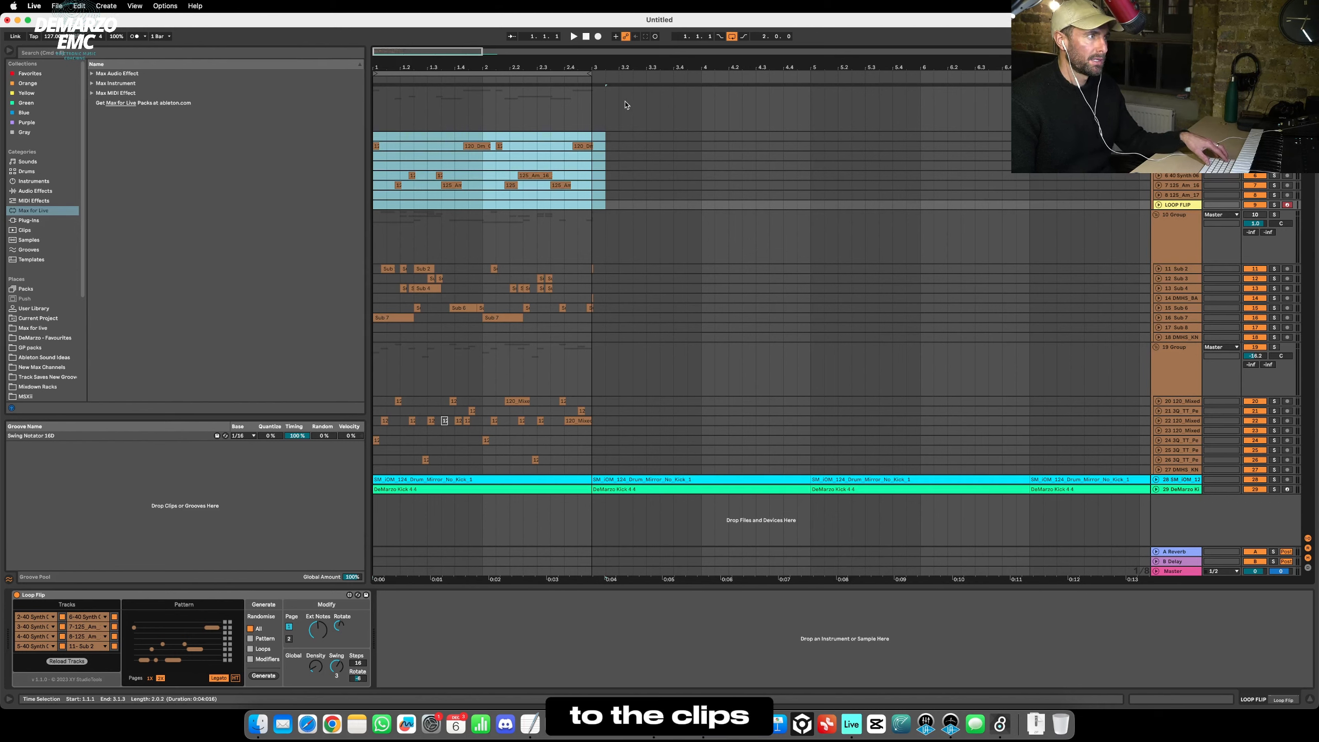
left_click(581, 145)
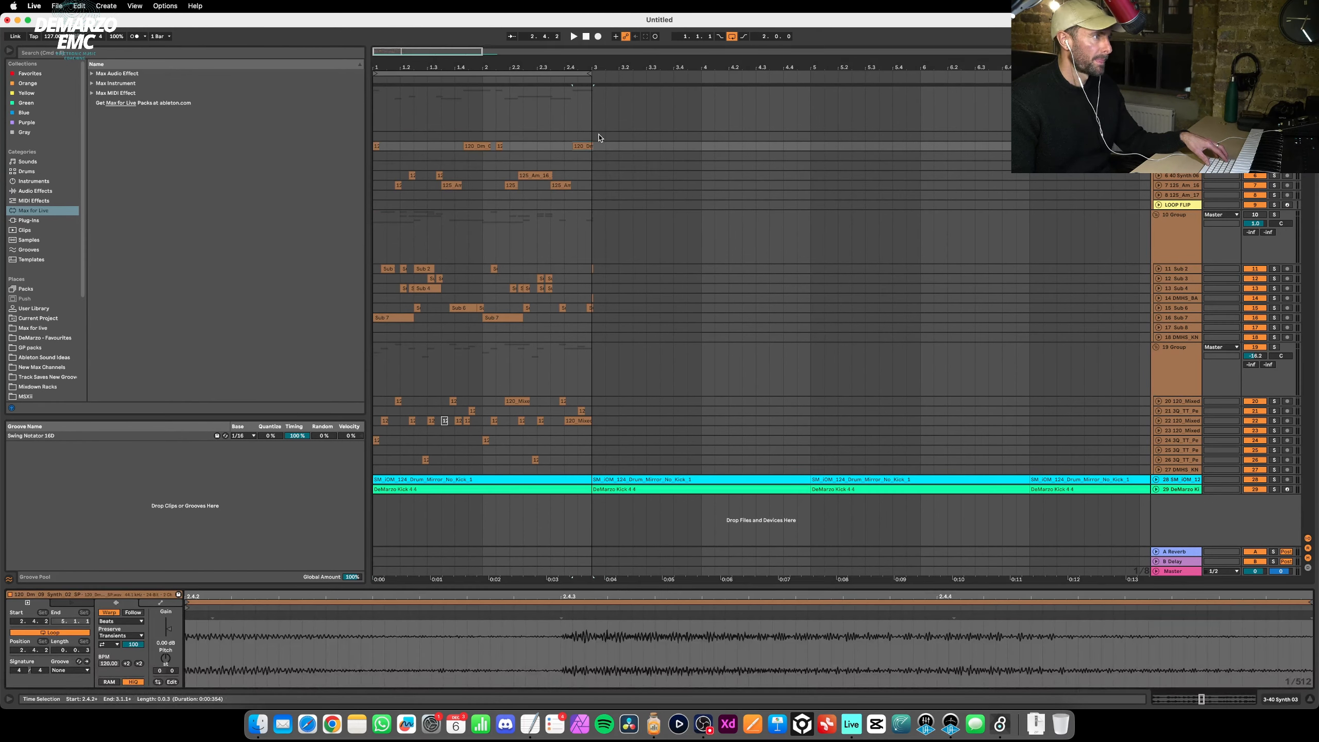
Transpose all of the first group's generated synth clips down a little and play the loop to check them.
left_click_drag(599, 138, 372, 207)
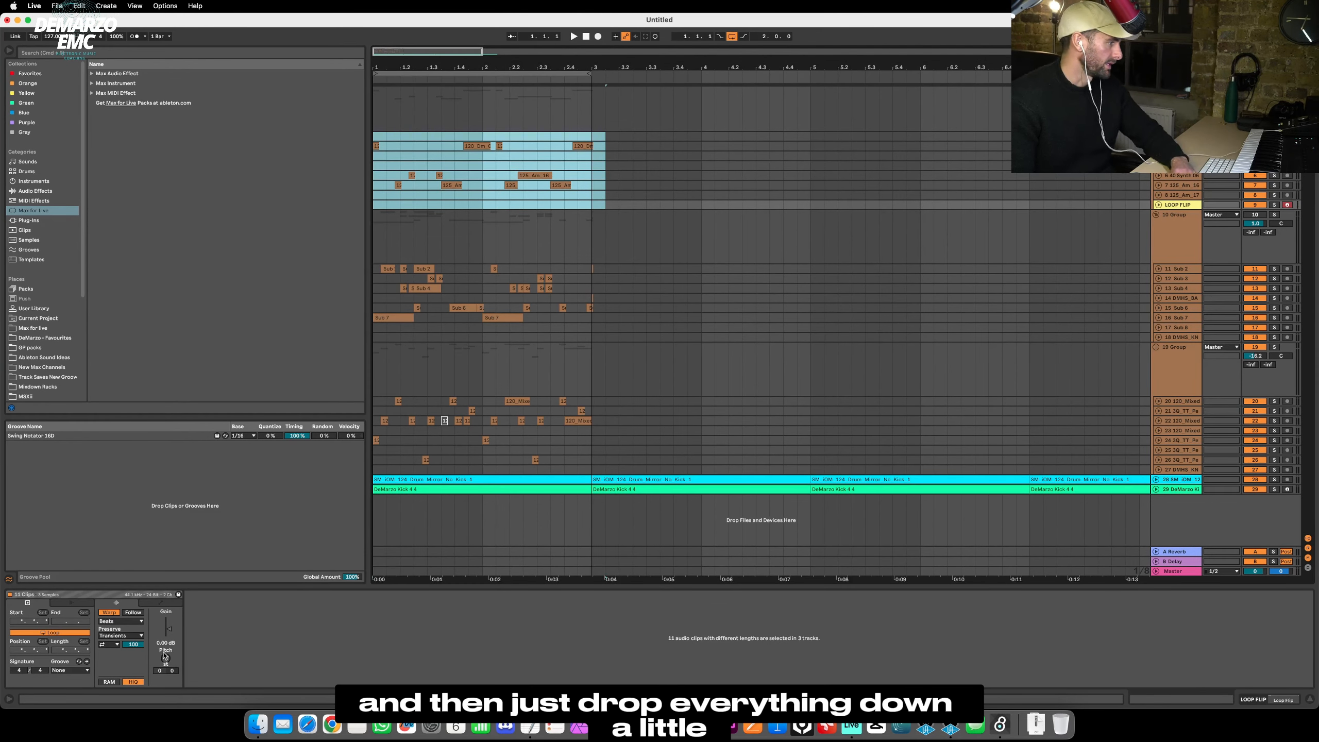
left_click_drag(163, 656, 169, 660)
key("space")
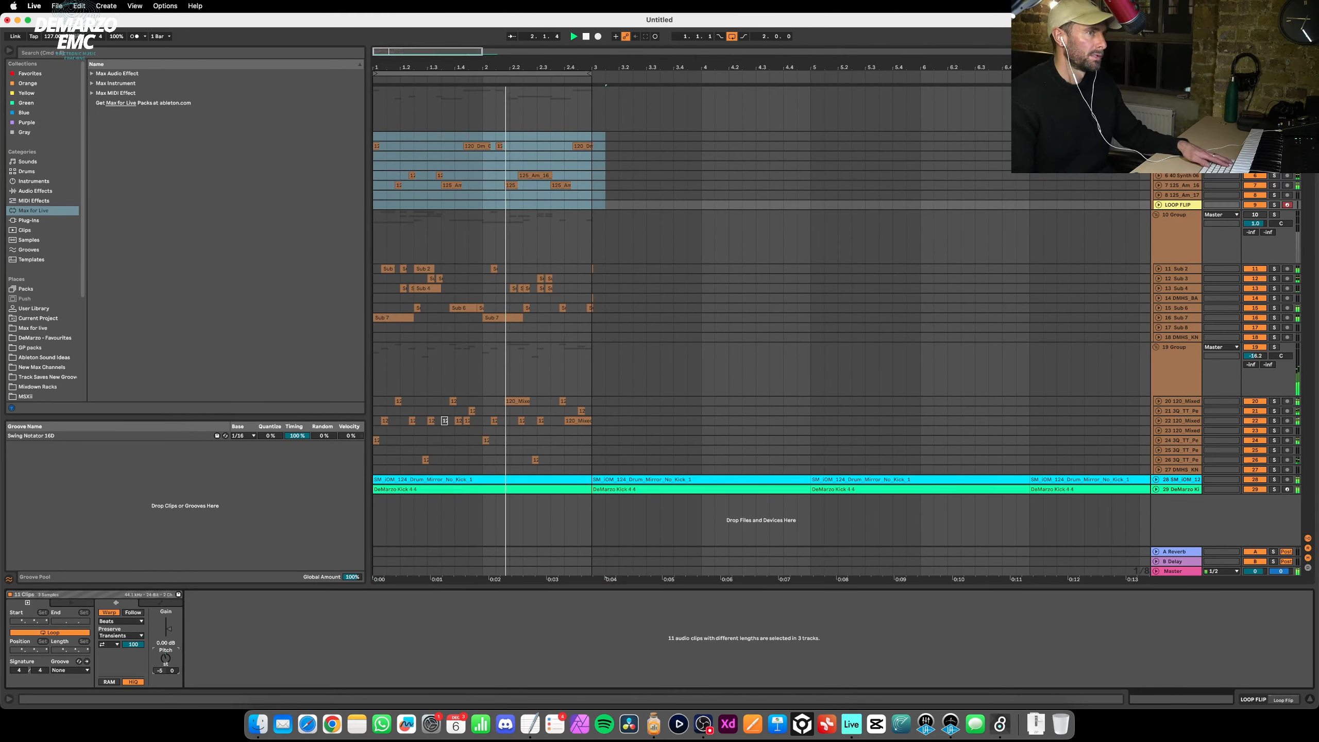
left_click(1177, 95)
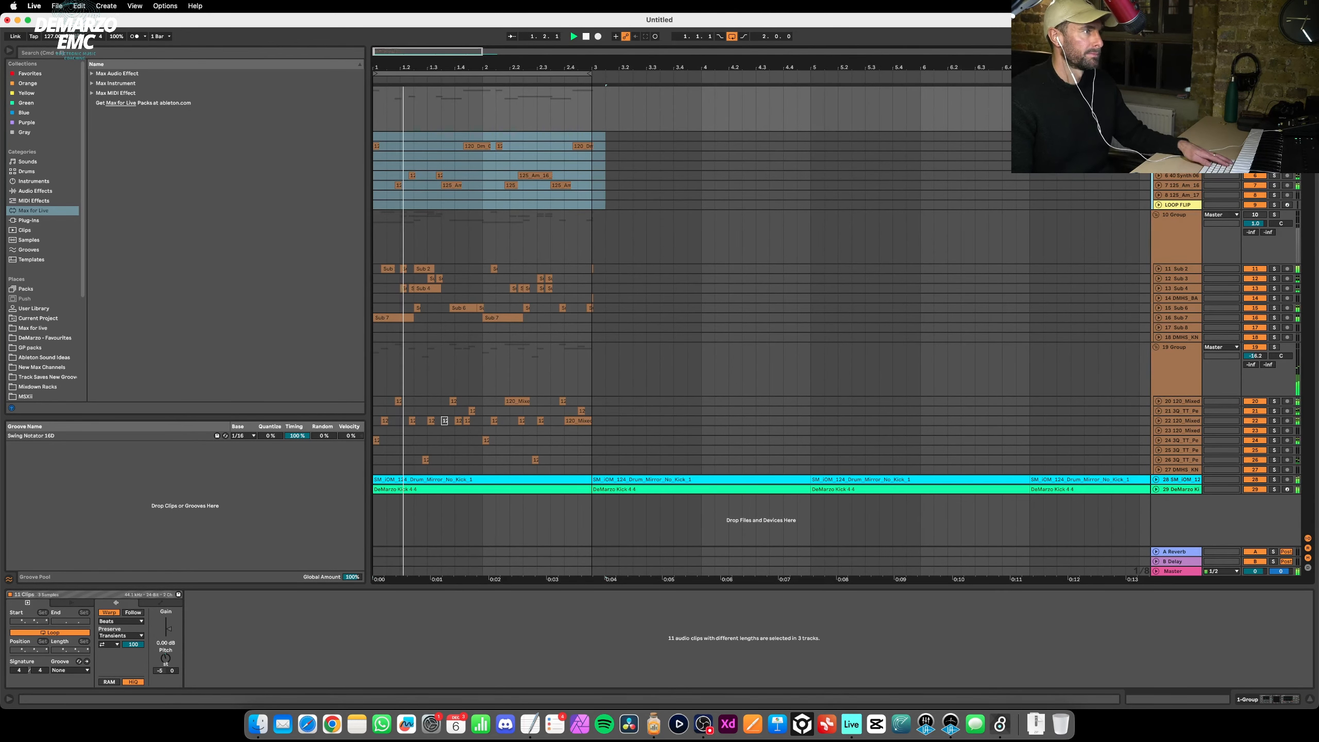
Place a short synth clip at 1.3.1 on track 6, set its 1.1.1 point at the waveform's onset, and audition the loop.
left_click(561, 185)
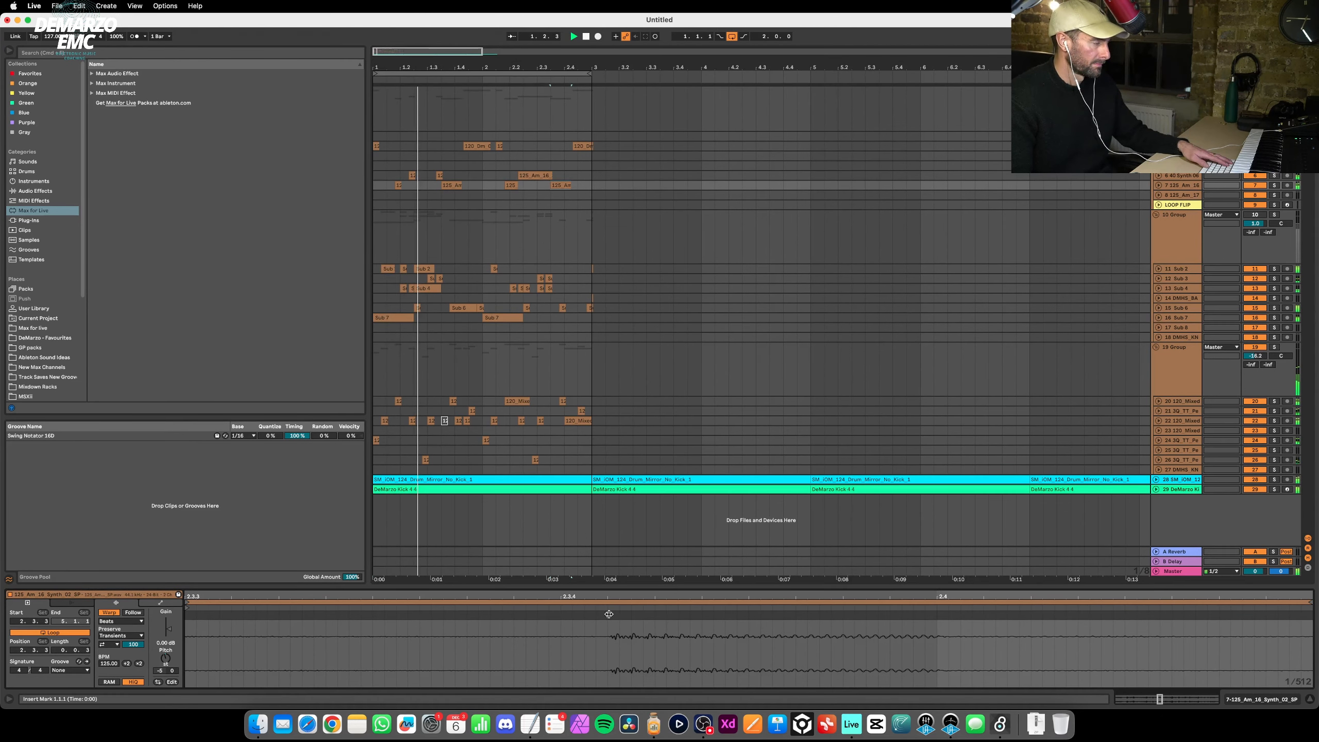
left_click(431, 176)
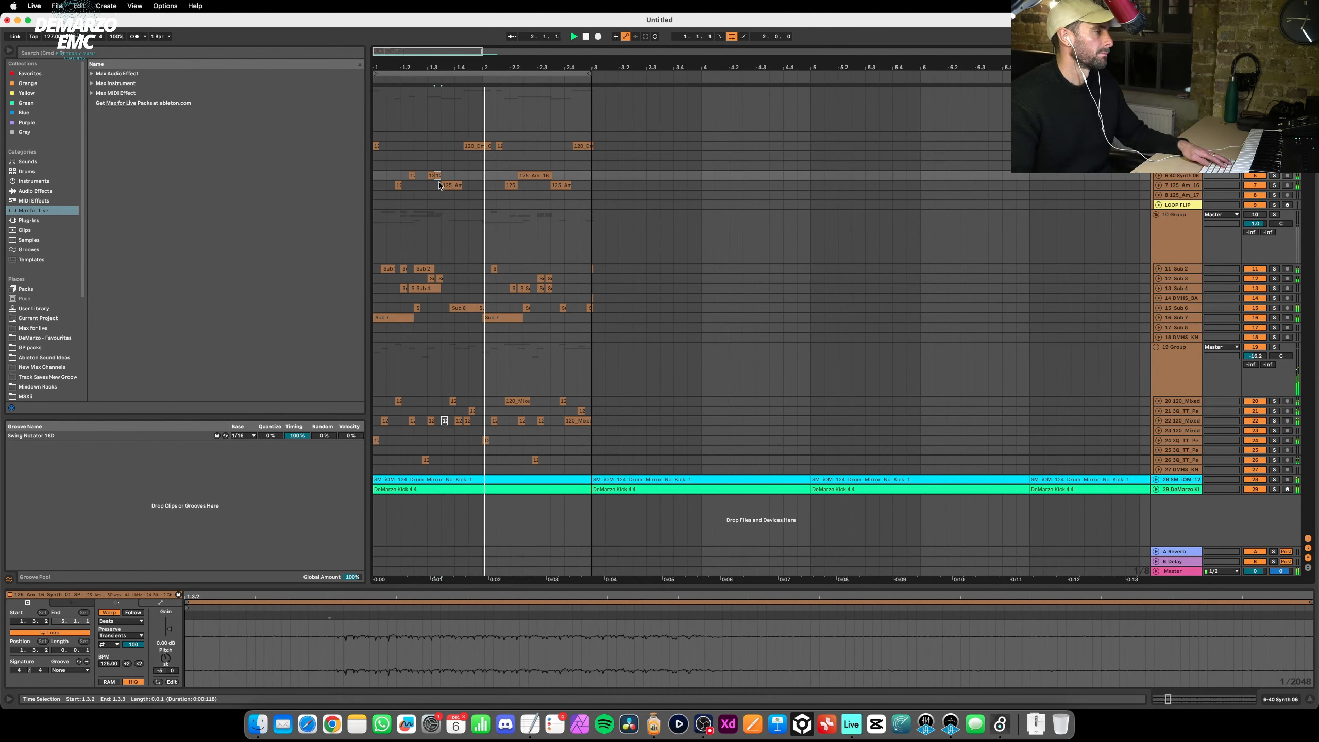
right_click(330, 617)
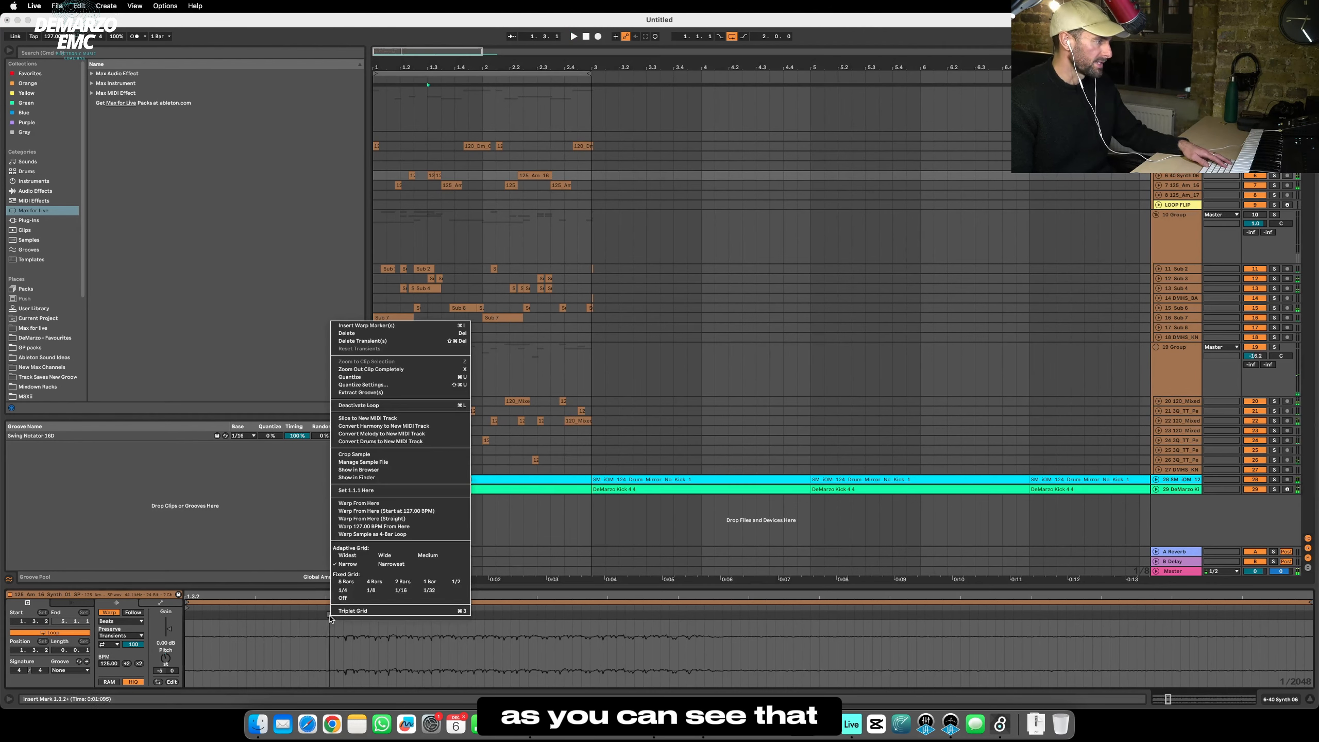
left_click(365, 490)
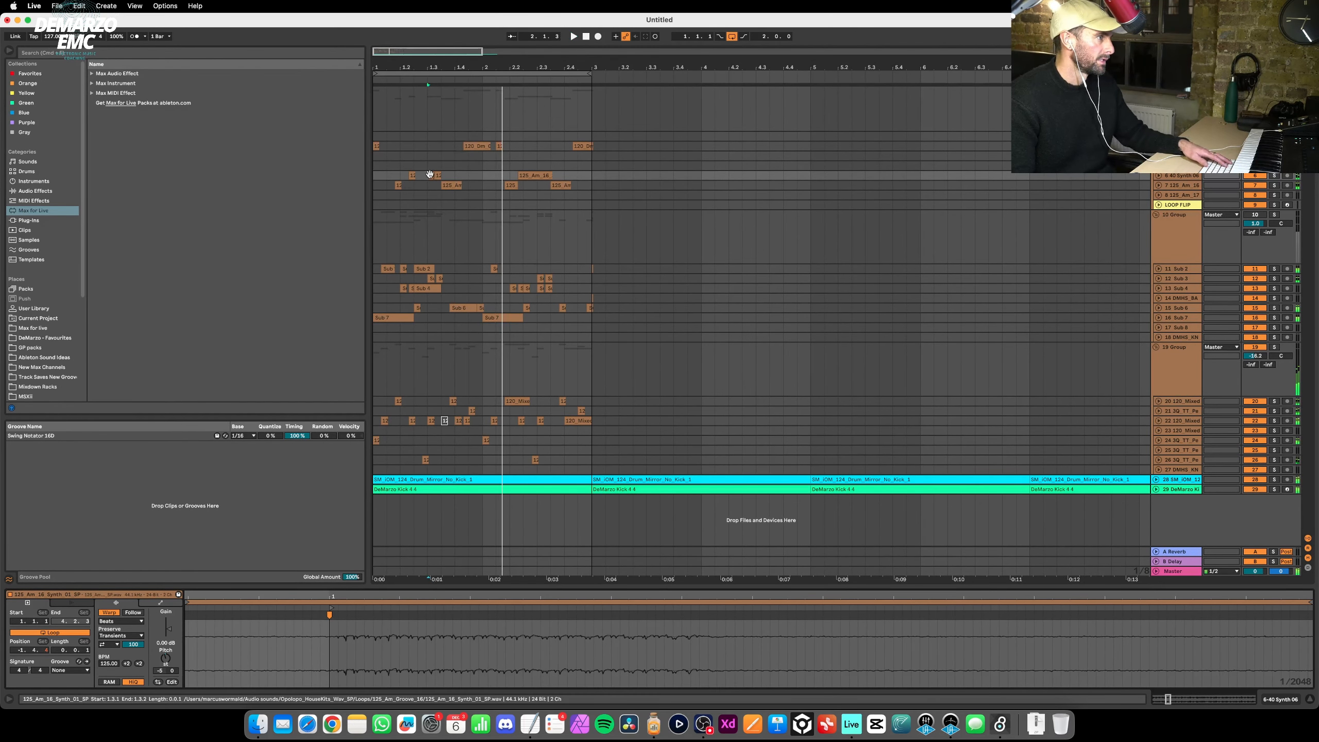
left_click_drag(430, 174, 438, 174)
key("space")
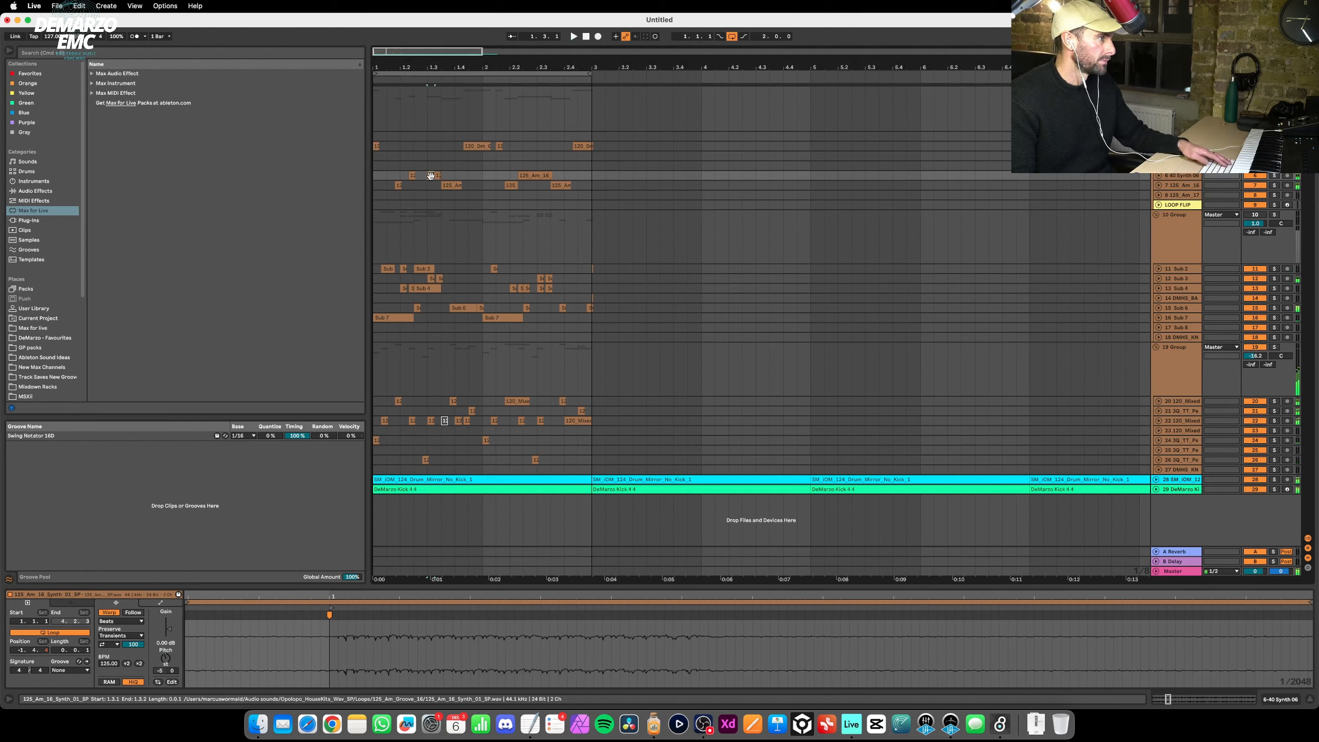
key("space")
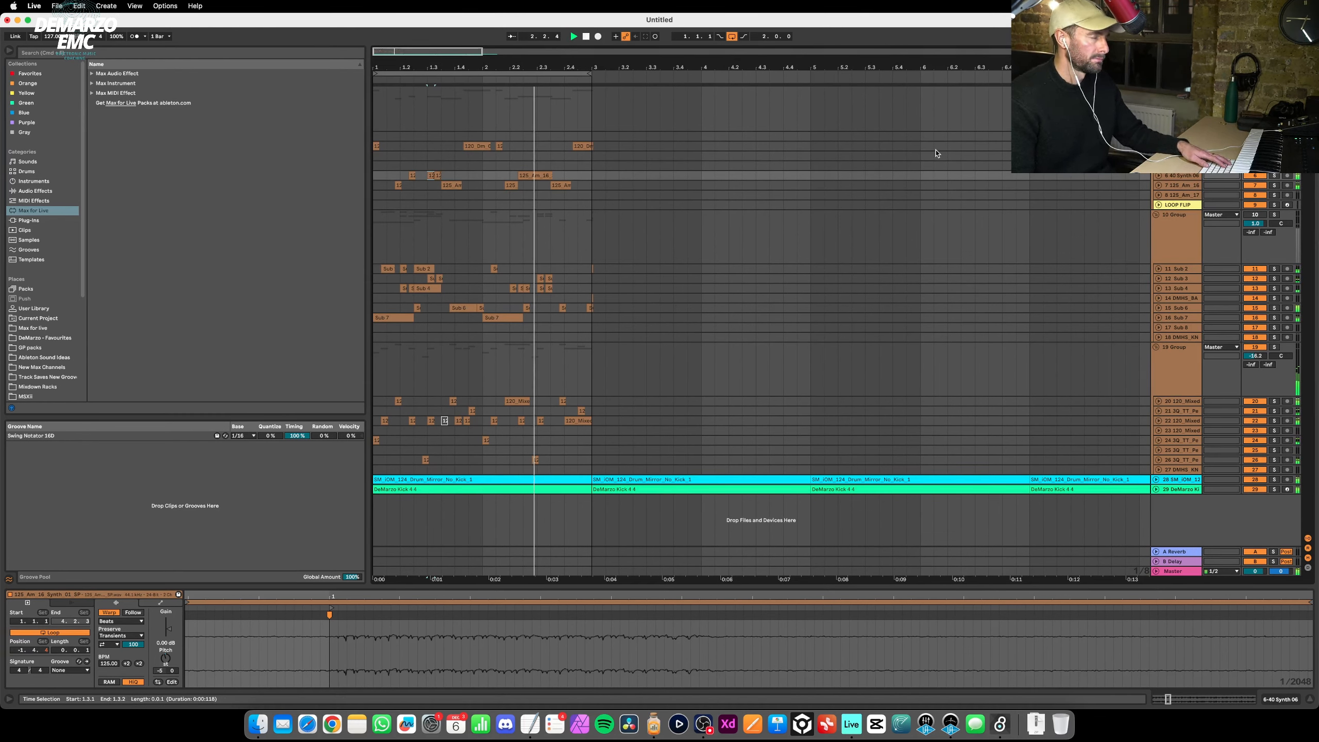
Delete the track 6 synth clip at 1.3.2 and set the 10 Group's volume to -2.0 dB.
left_click(1177, 99)
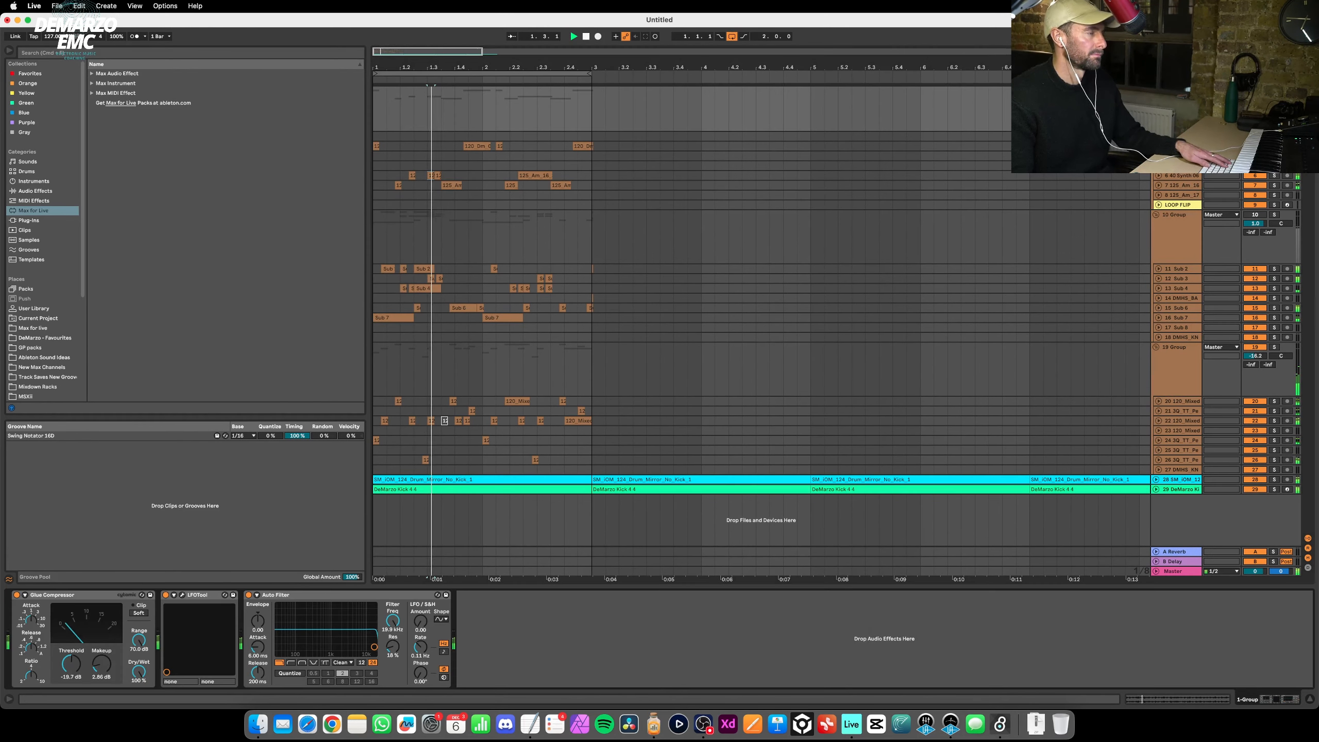
key("shift+Tab")
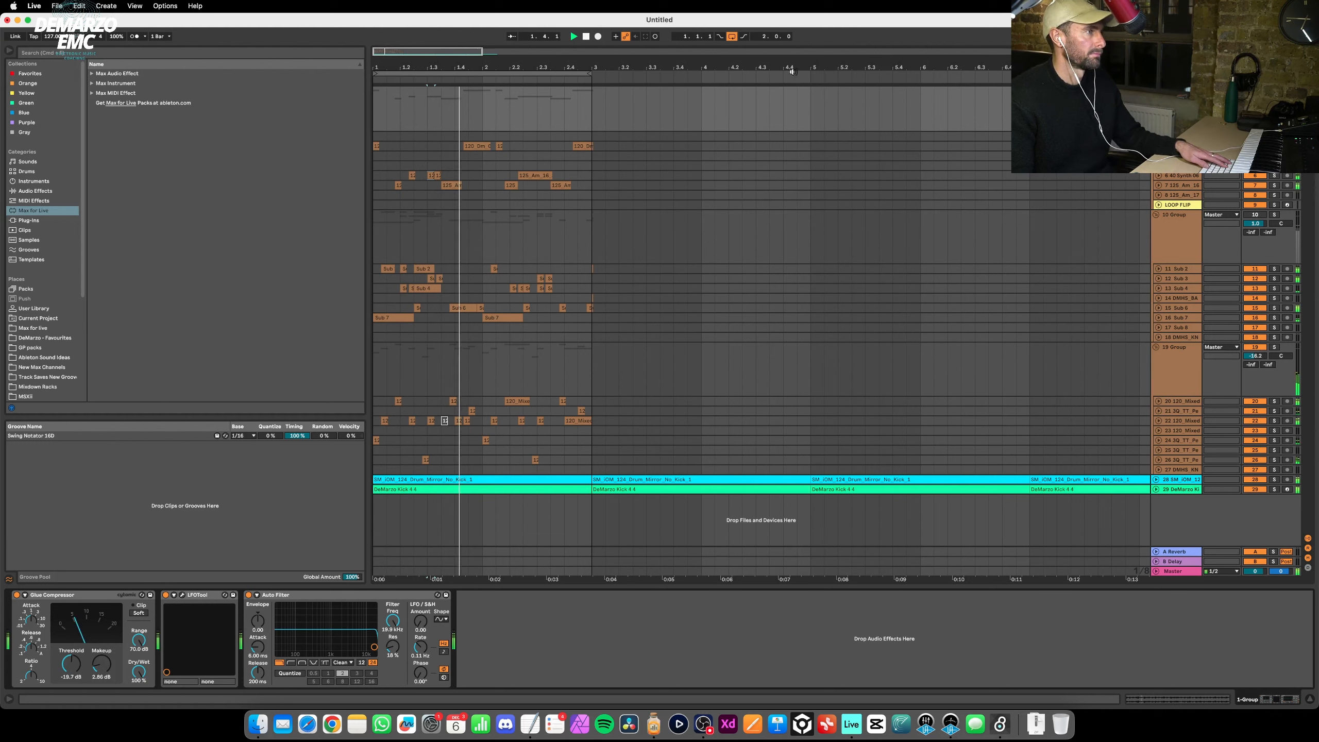
left_click(436, 175)
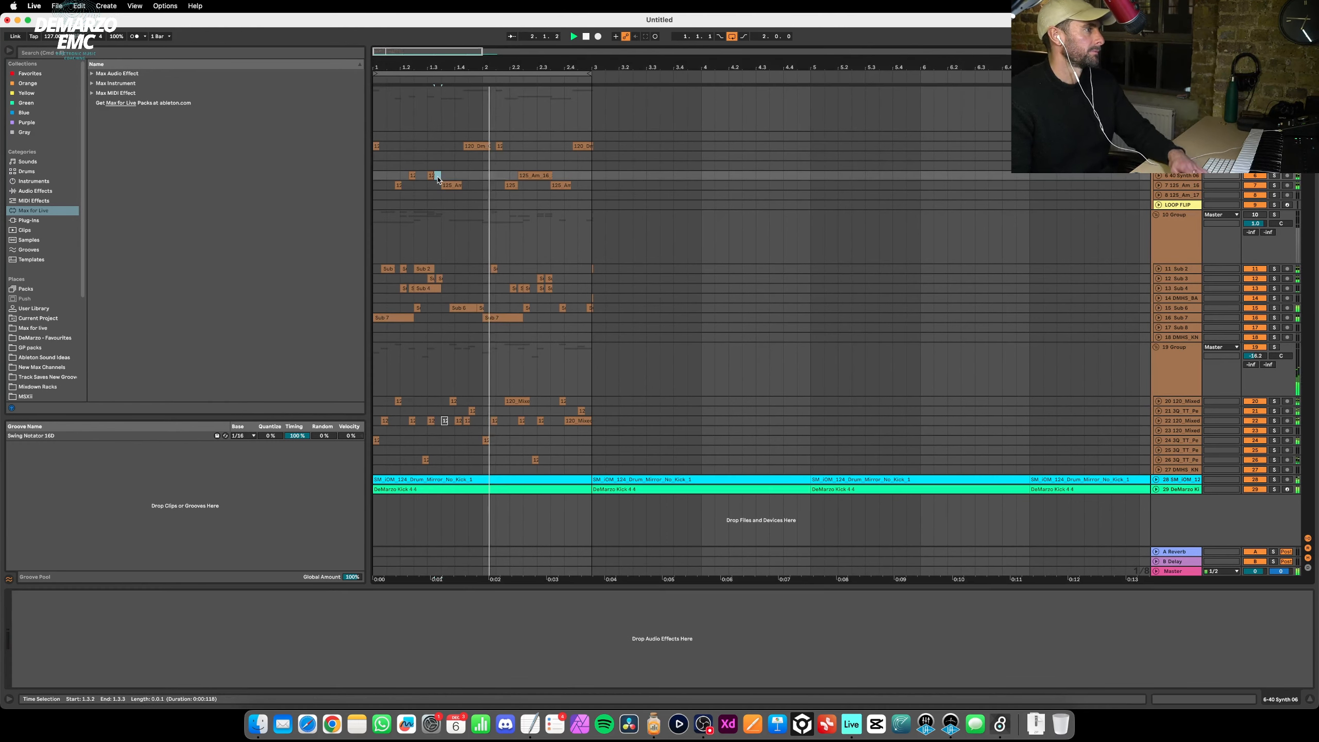
left_click(1259, 214)
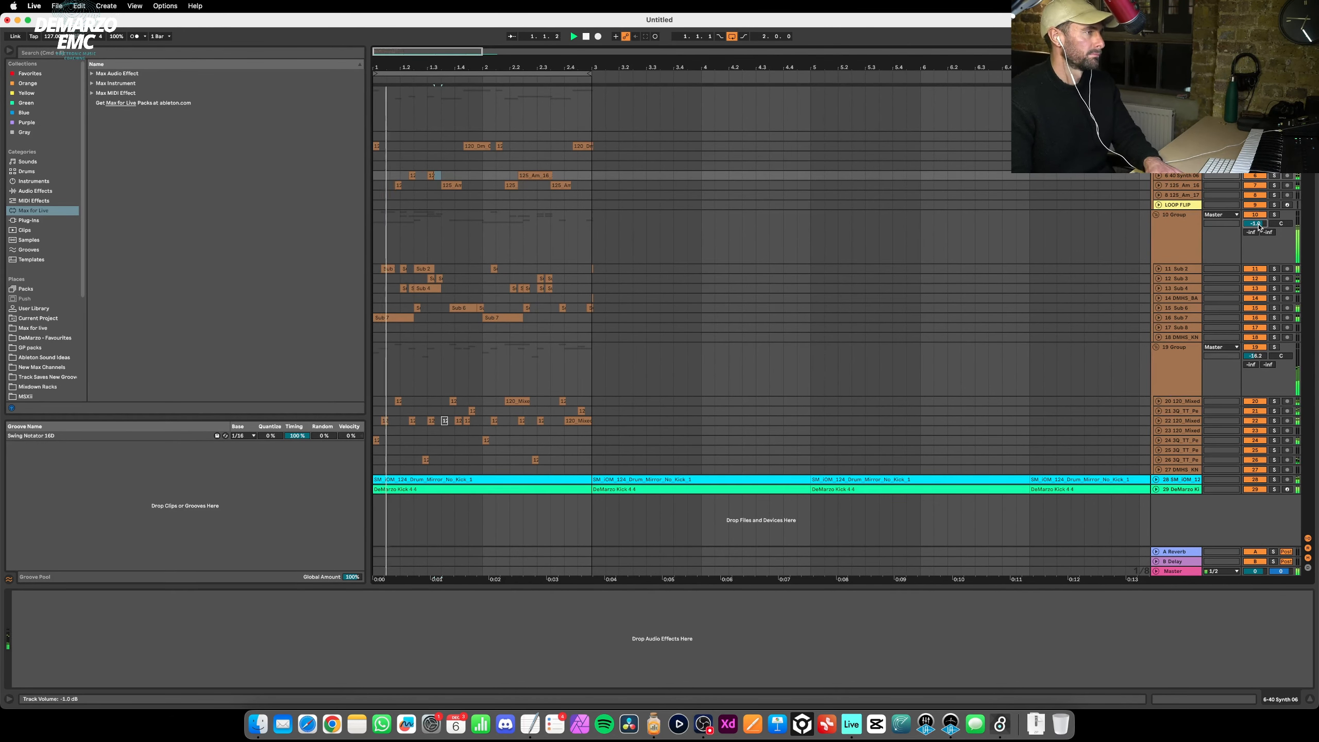
left_click_drag(1259, 226, 1259, 230)
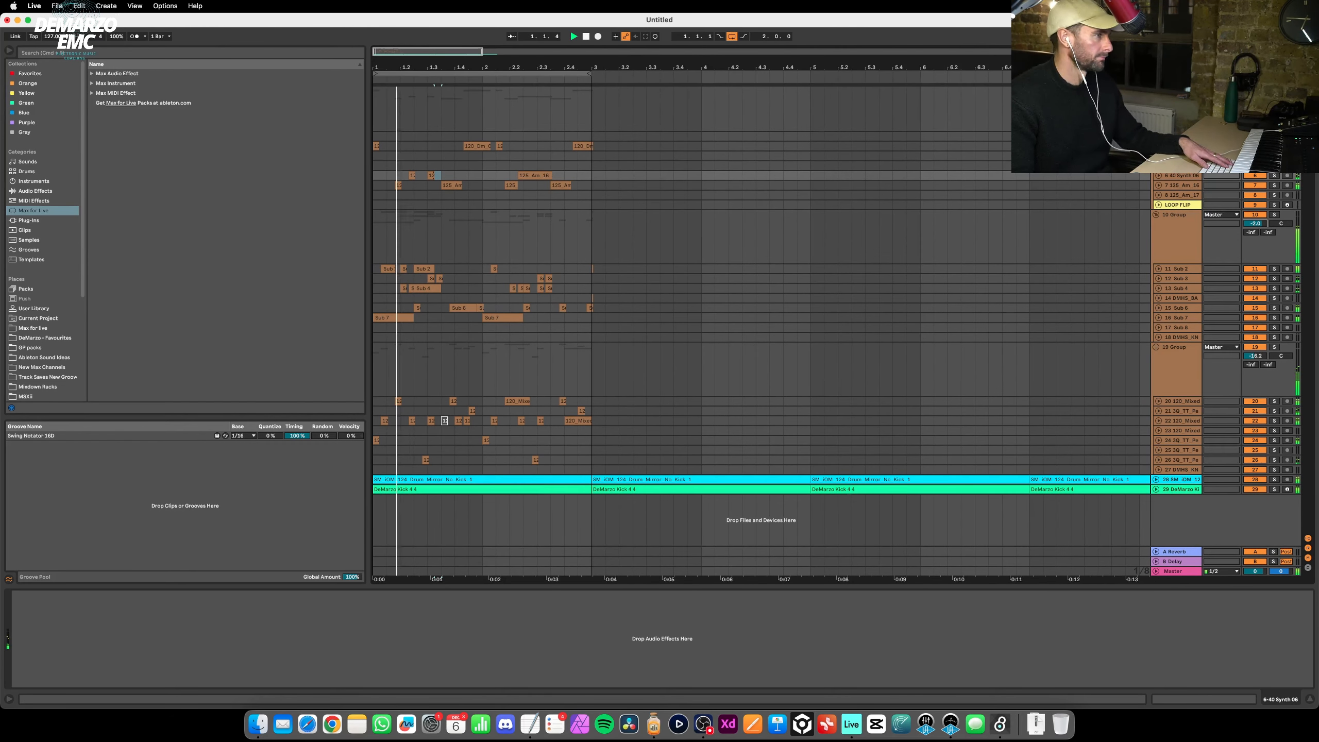
Insert a new audio track below the first group, solo that group, and set the new track's input to Resampling.
left_click(1176, 93)
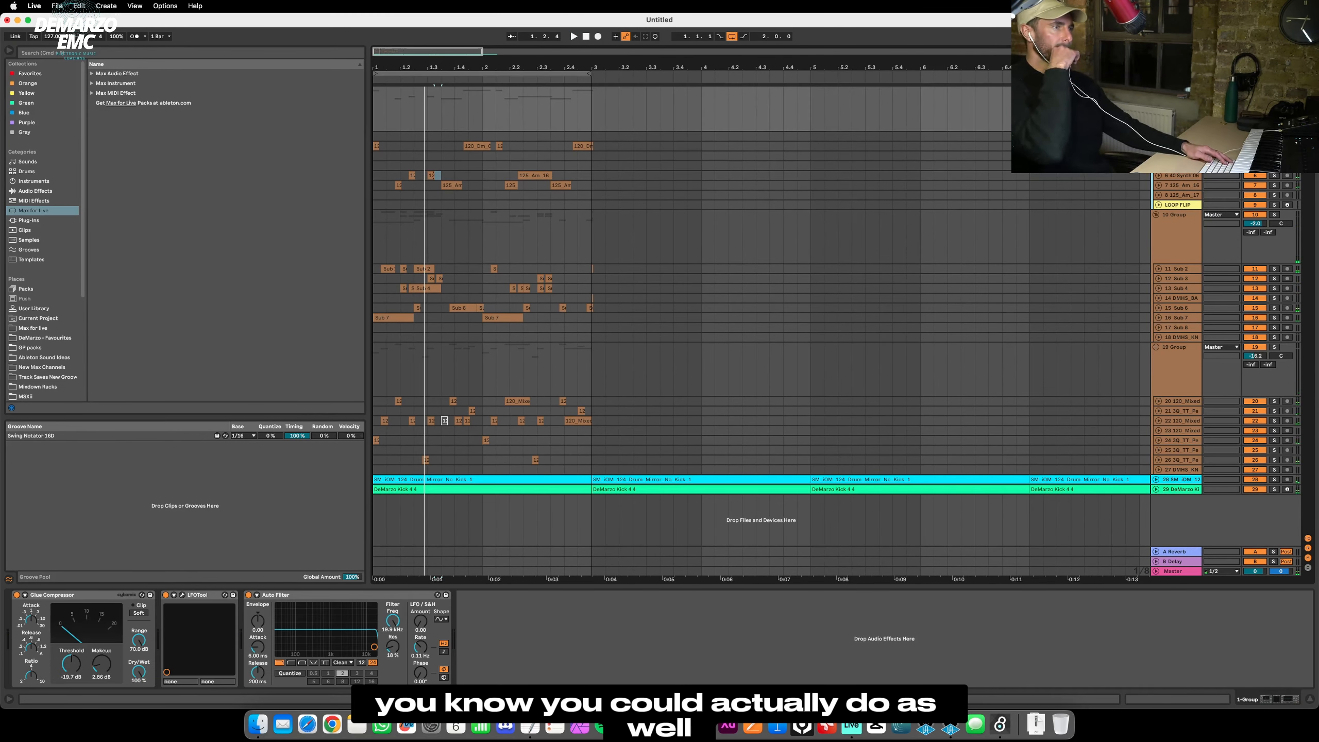
key("super+t")
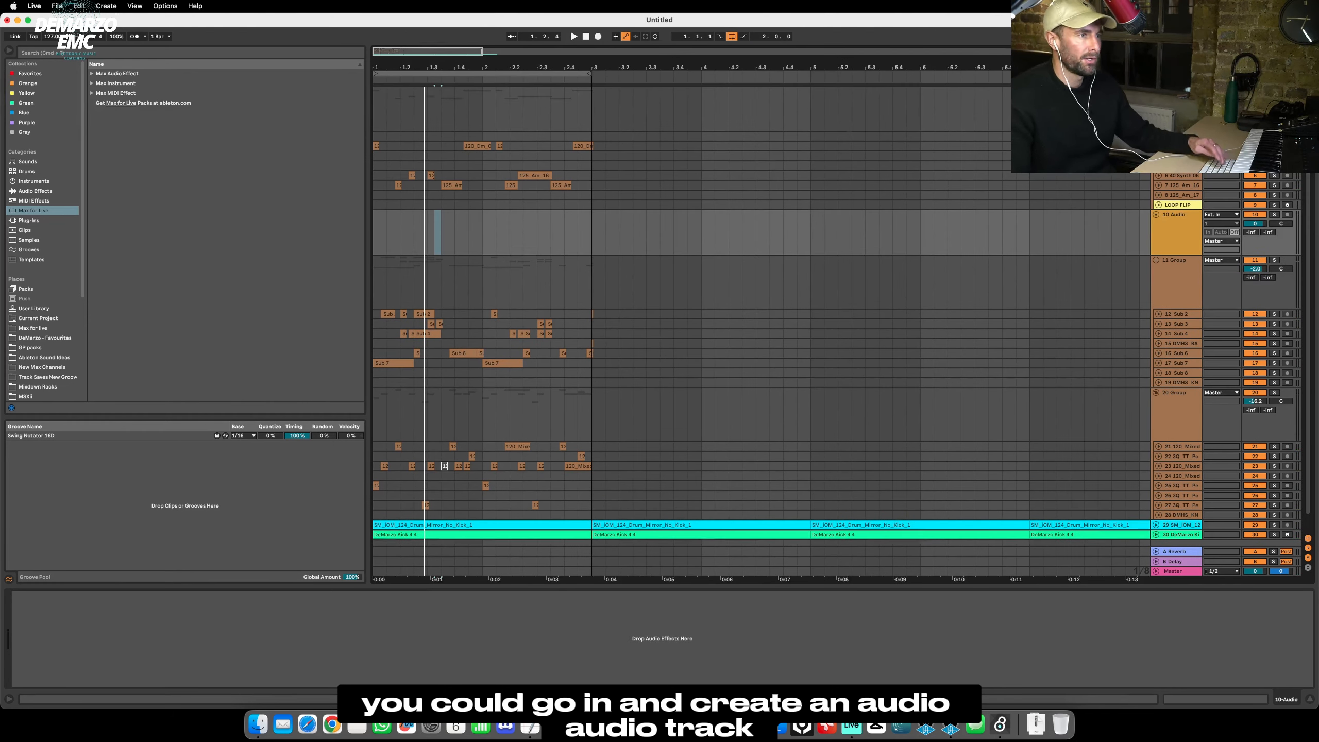
left_click(1188, 233)
left_click(1177, 106)
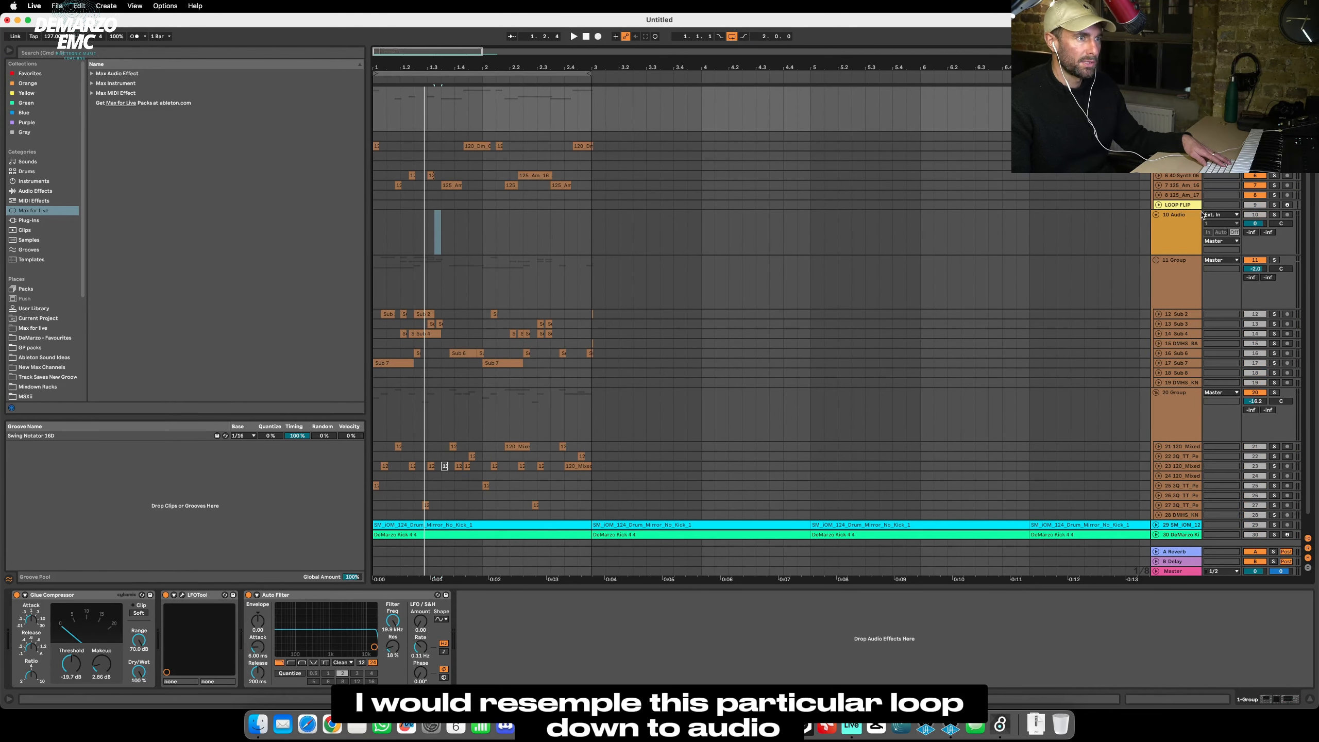
left_click(1221, 214)
left_click(1267, 218)
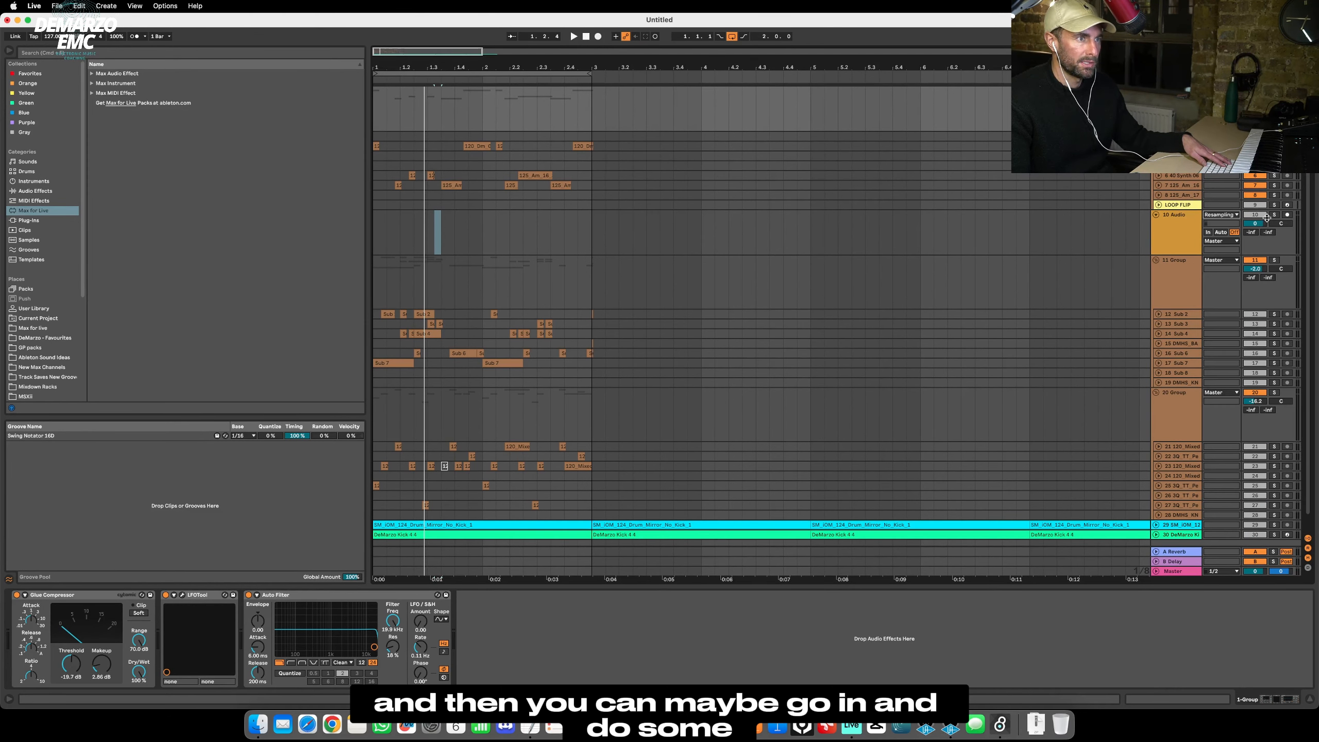
Arm the resampling track and record the soloed synth loop onto it as audio.
left_click(1274, 215)
left_click(1287, 214)
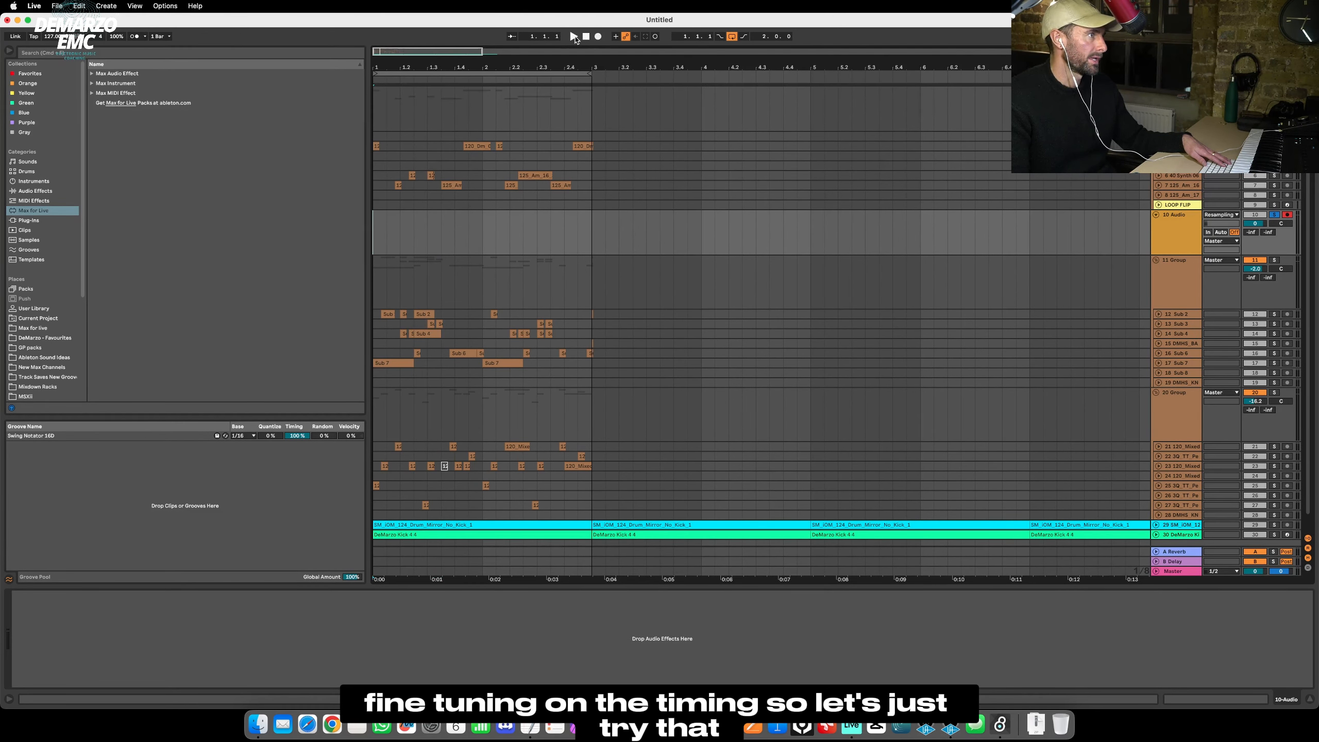
left_click(598, 37)
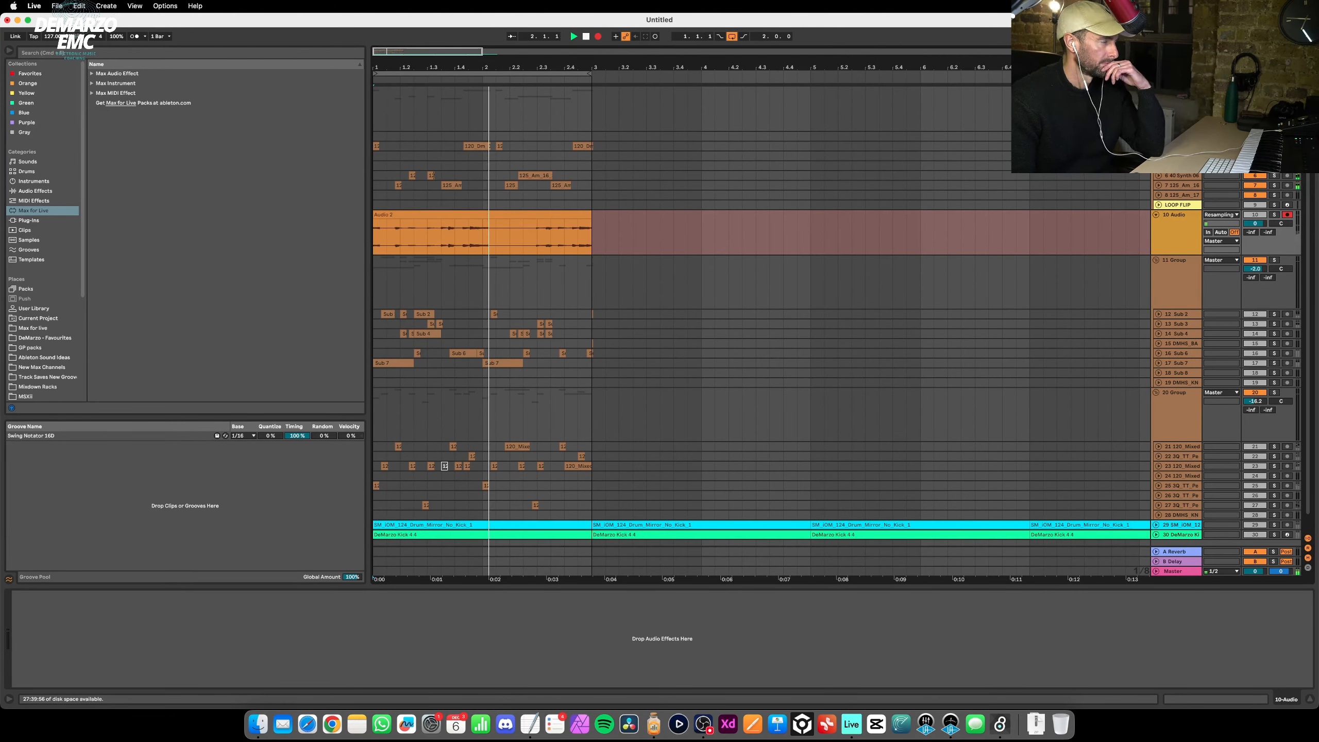
key("space")
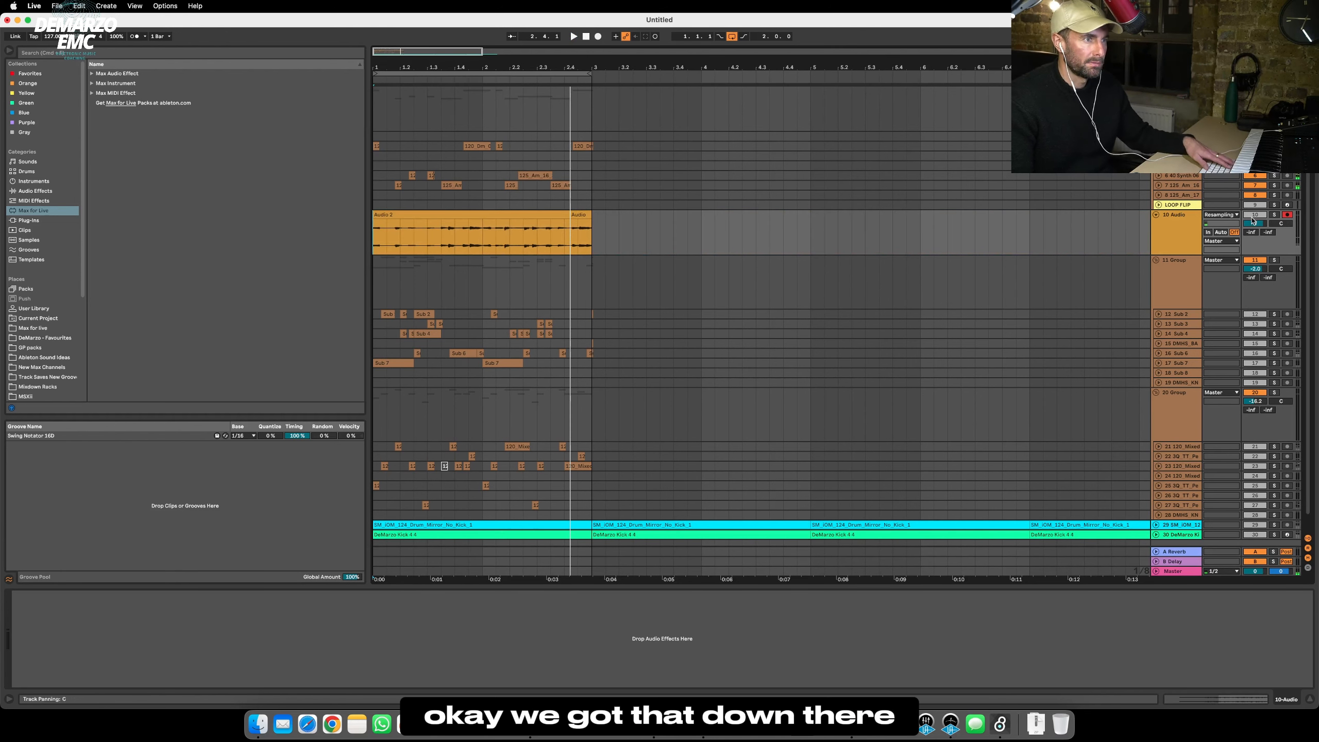
Unsolo the first group and consolidate the two recorded clips on the audio track into one.
left_click(1190, 228)
left_click(1273, 92)
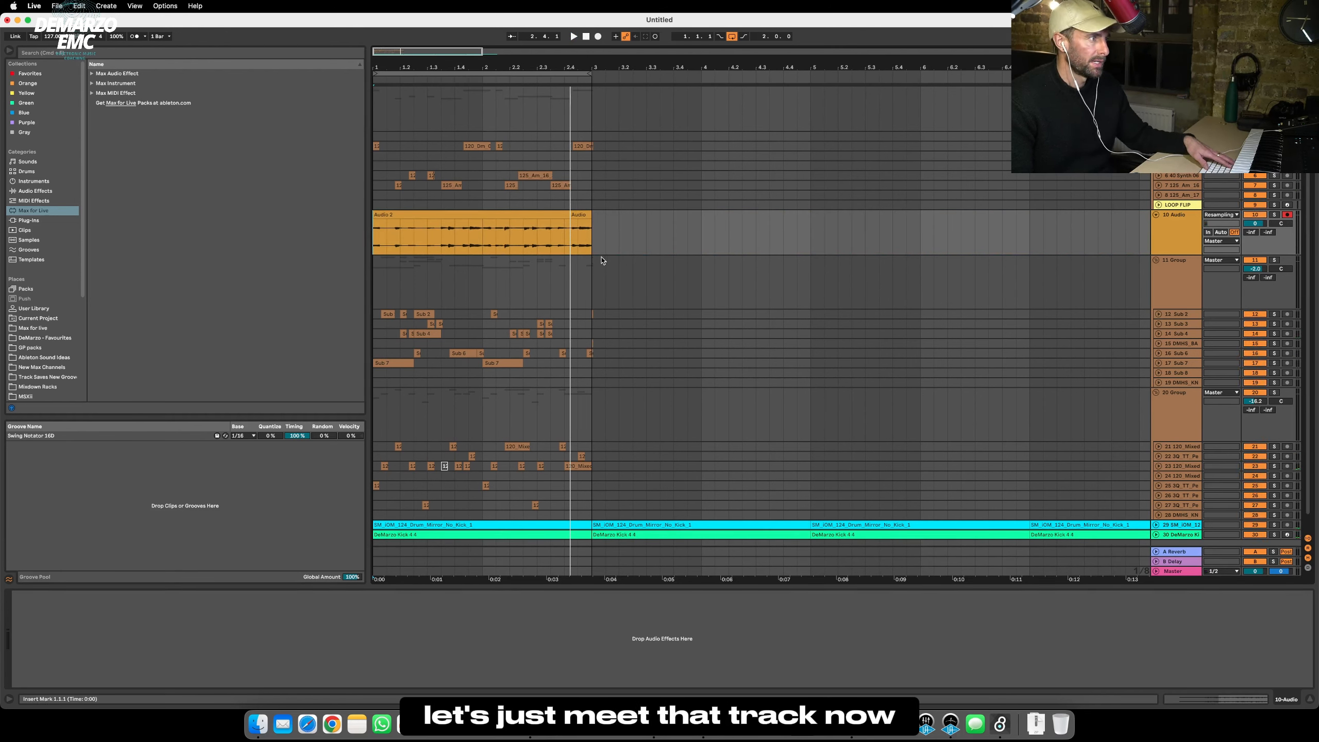
key("space")
left_click_drag(570, 214, 346, 223)
key("space")
key("super+z")
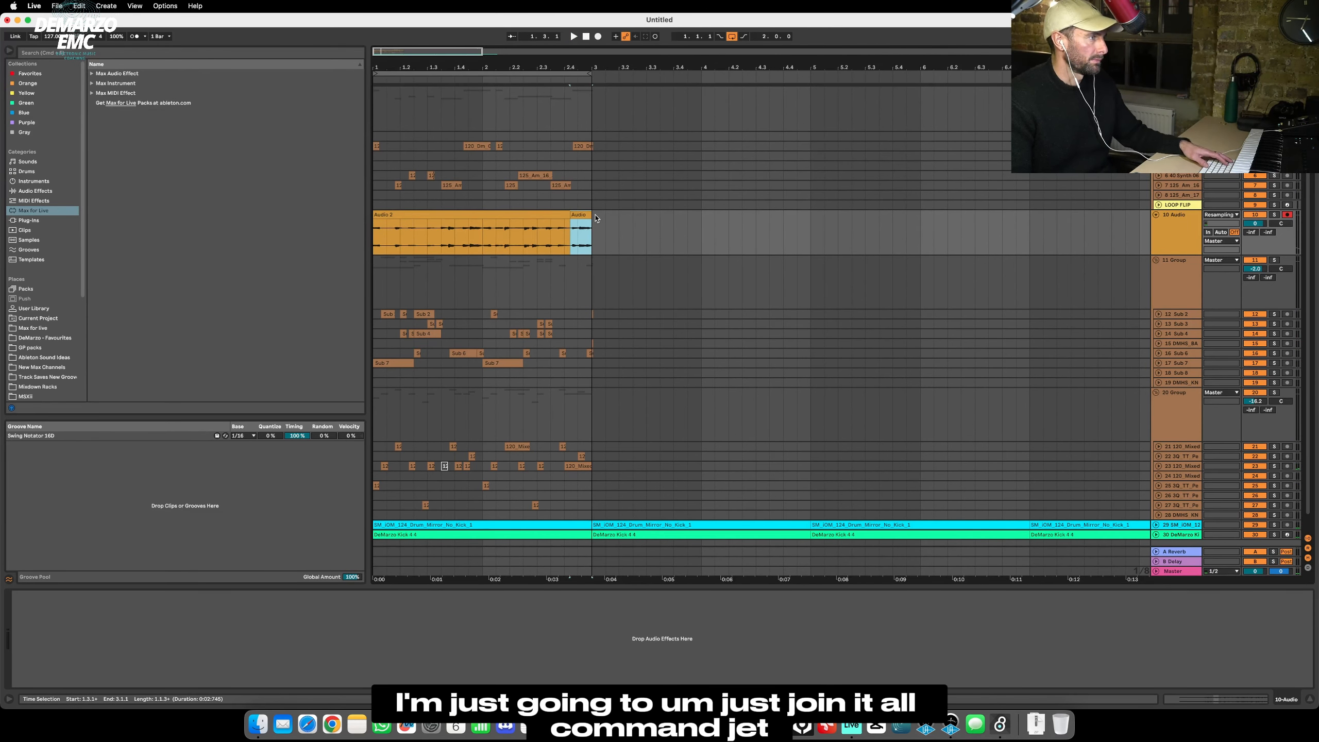
left_click_drag(592, 219, 314, 220)
key("super+j")
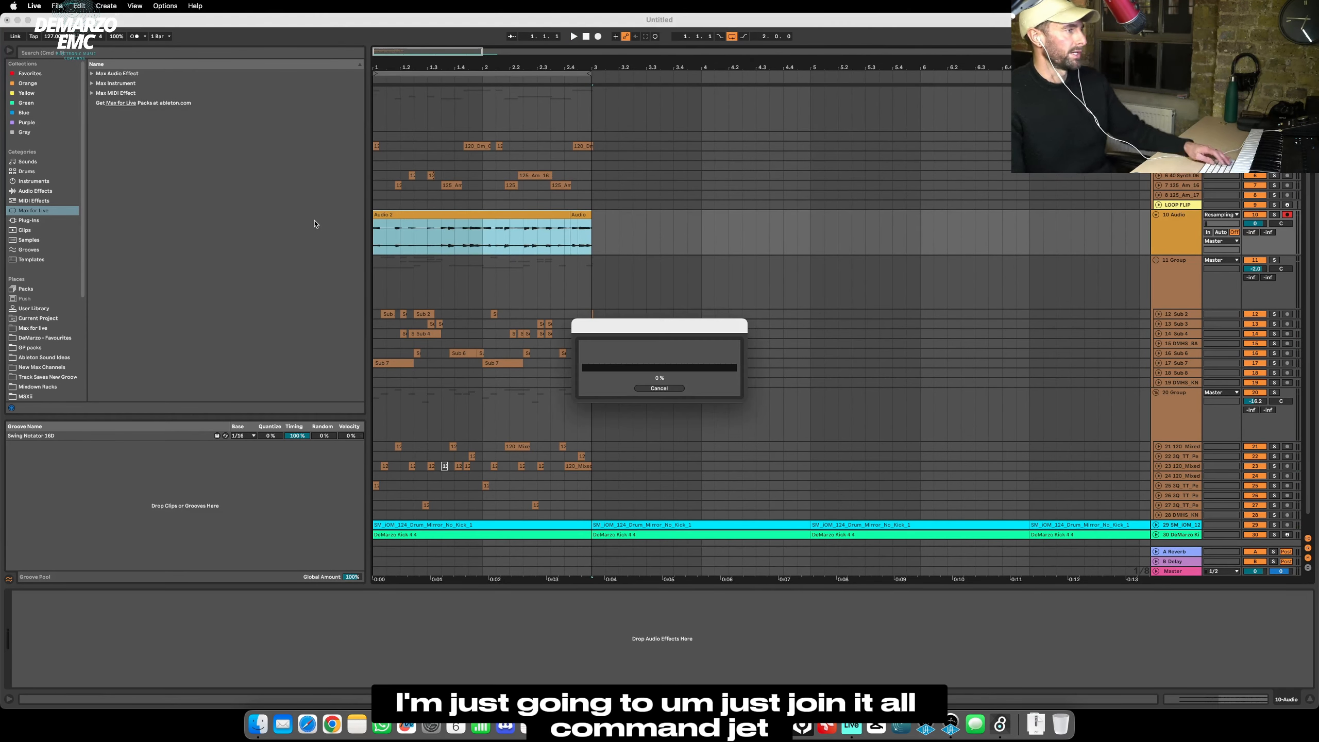
Open the consolidated clip, set its grid to 1/16, and quantize all of its audio.
left_click(465, 214)
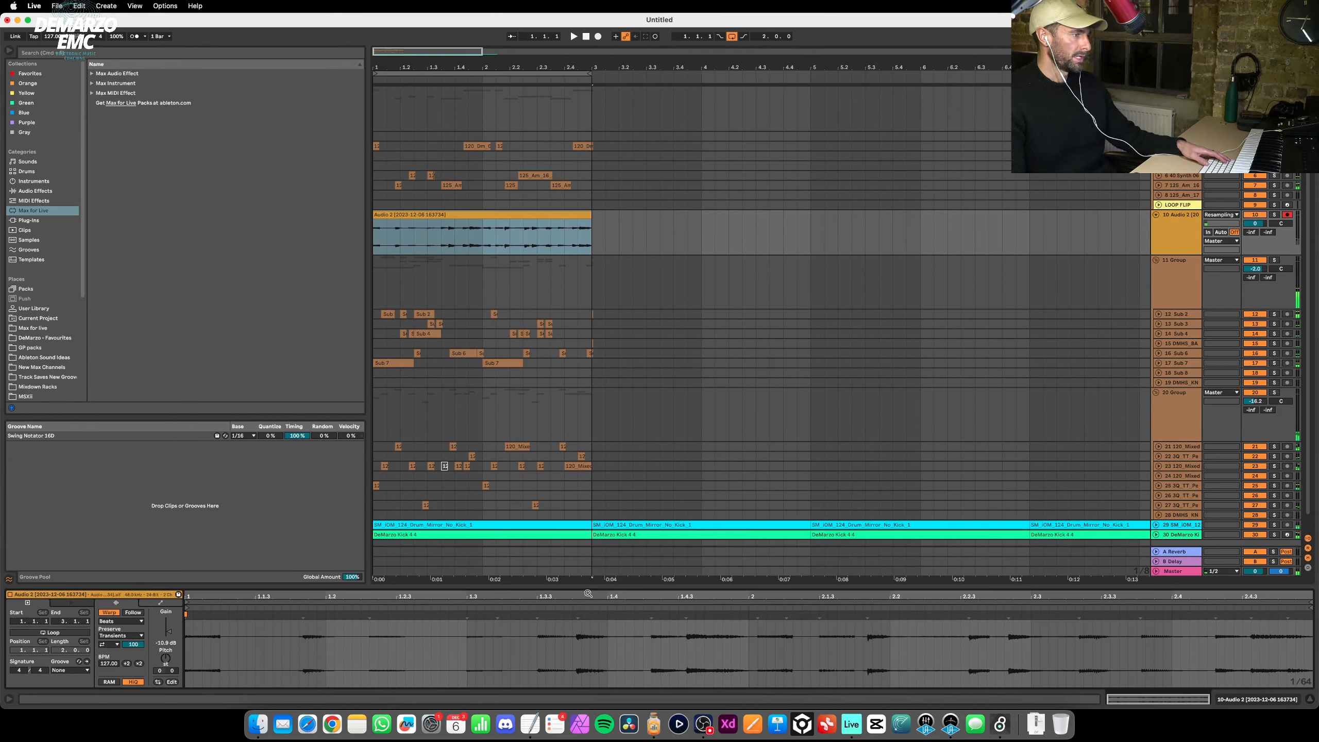
right_click(603, 648)
left_click(665, 620)
left_click(653, 638)
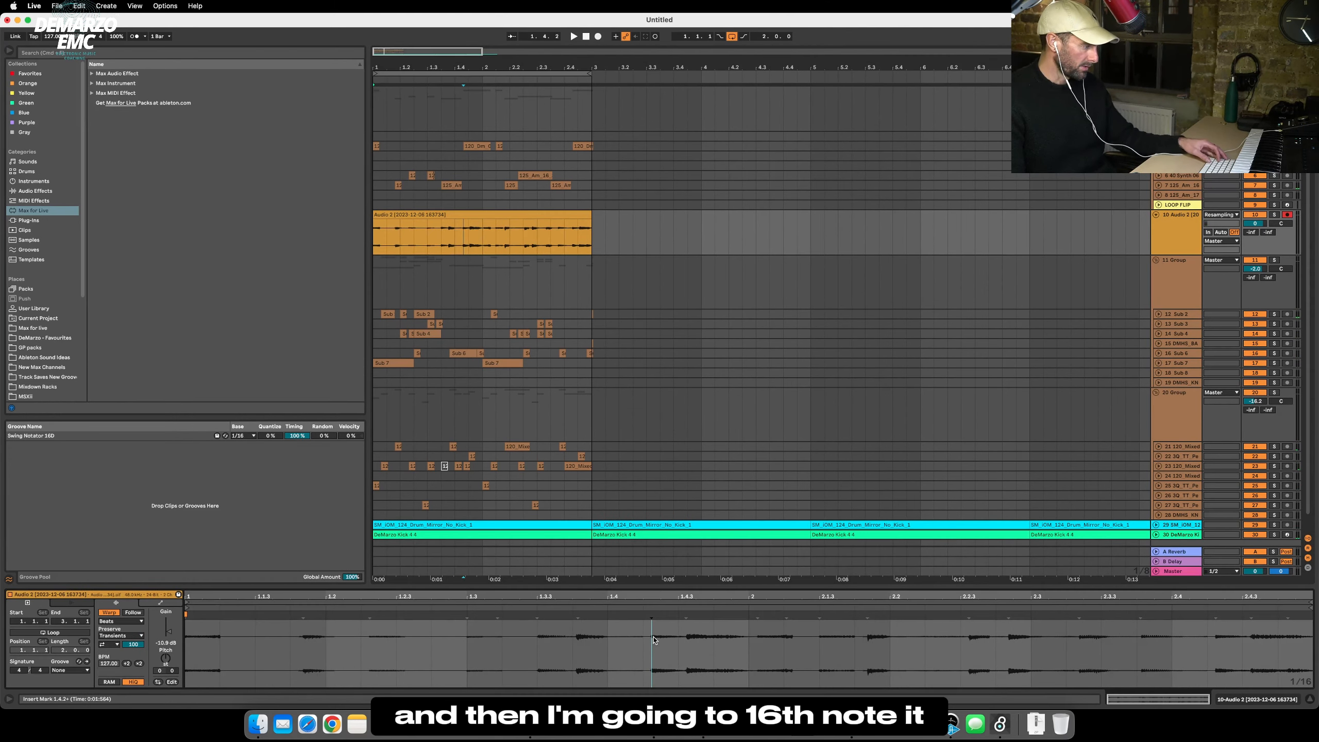
key("super+a")
key("super+u")
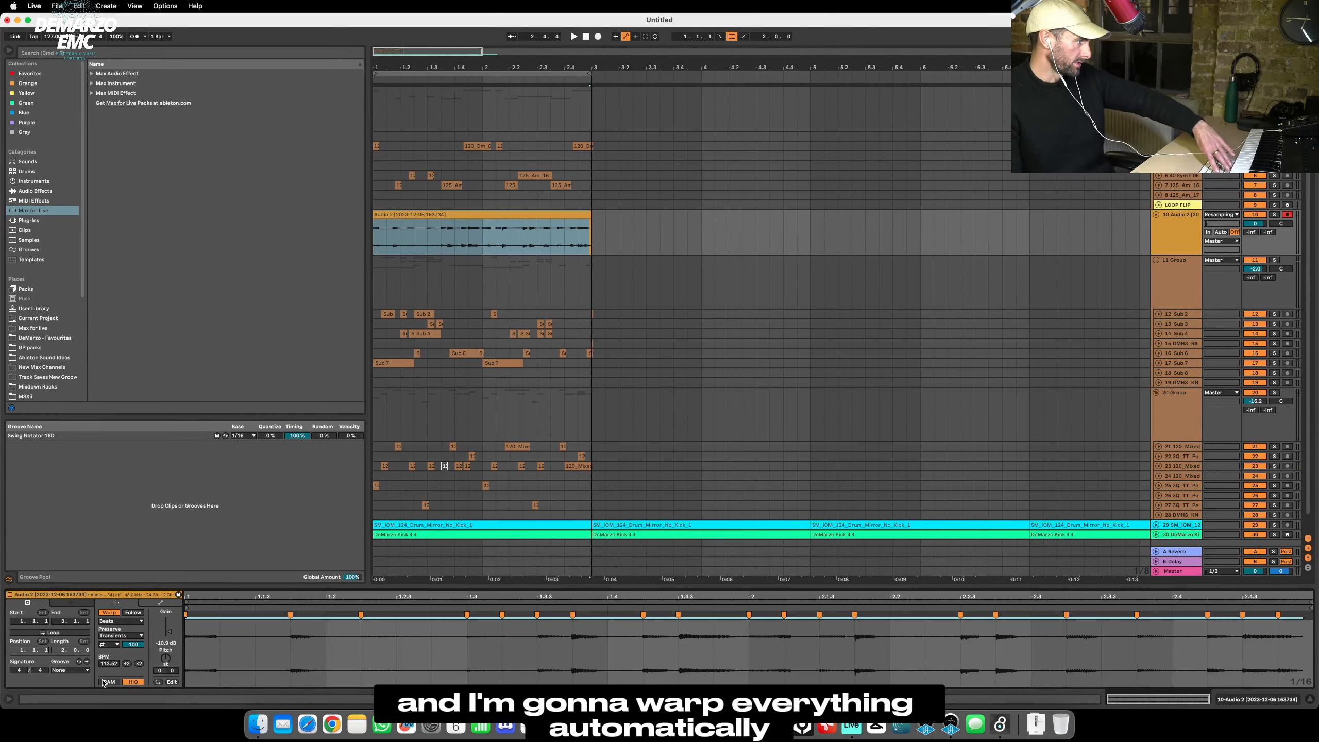
Apply the Swing Notator 16D groove to the resampled clip and play the loop.
left_click(74, 670)
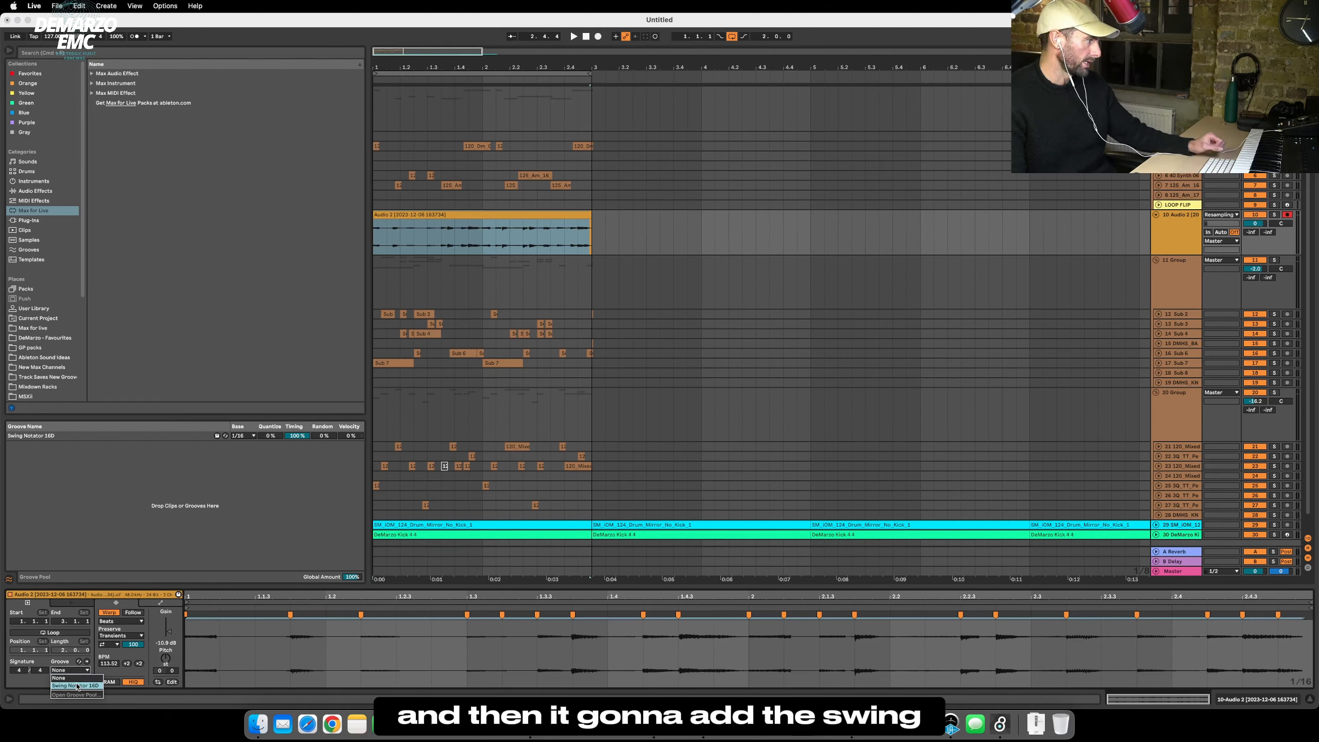
left_click(76, 686)
key("space")
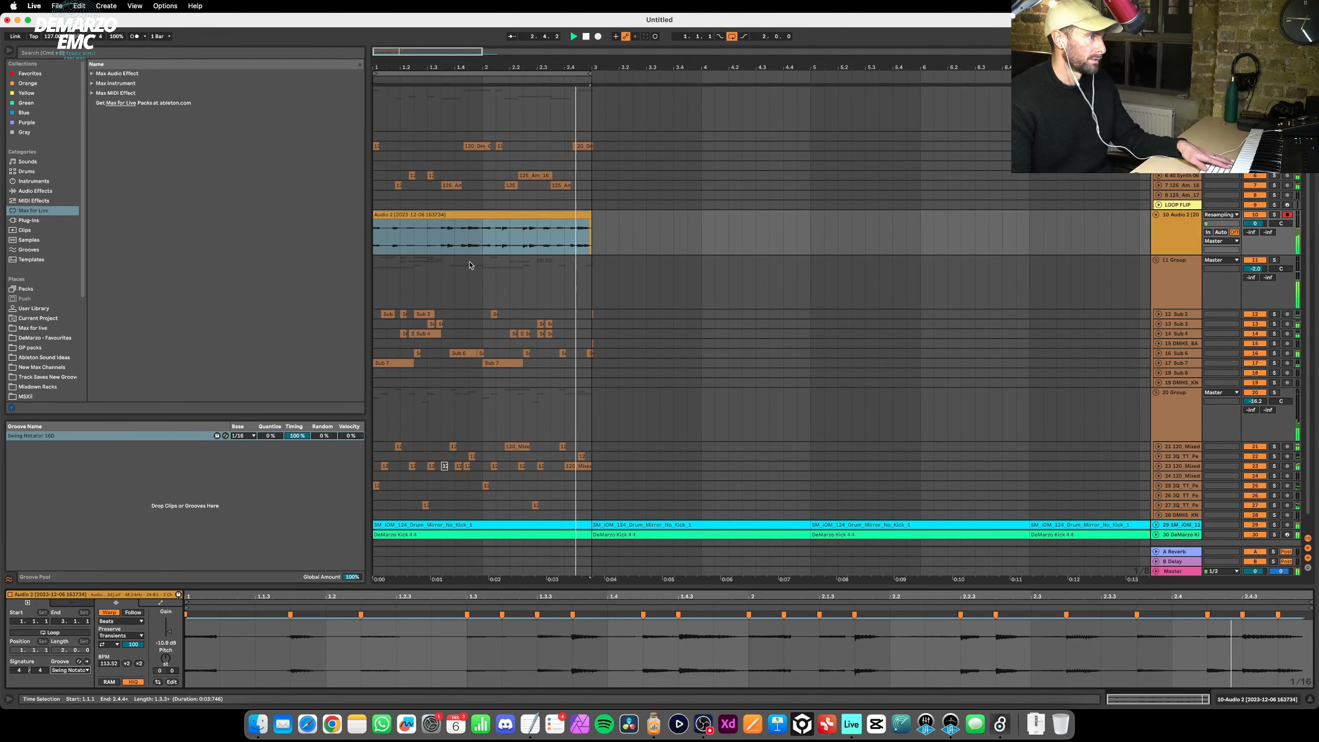
Set the resampled audio track's volume to -3.0 dB while the loop plays.
left_click(457, 215)
left_click(1180, 231)
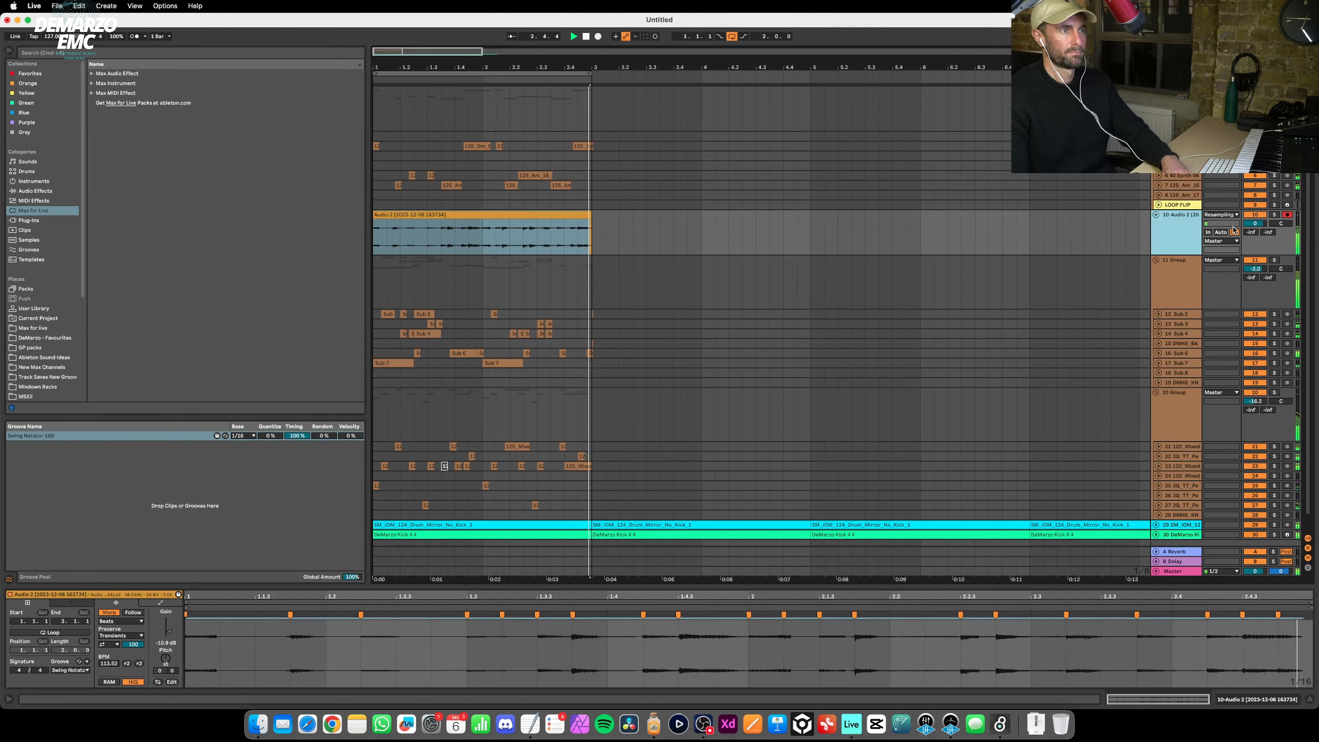
left_click_drag(1249, 223, 1248, 227)
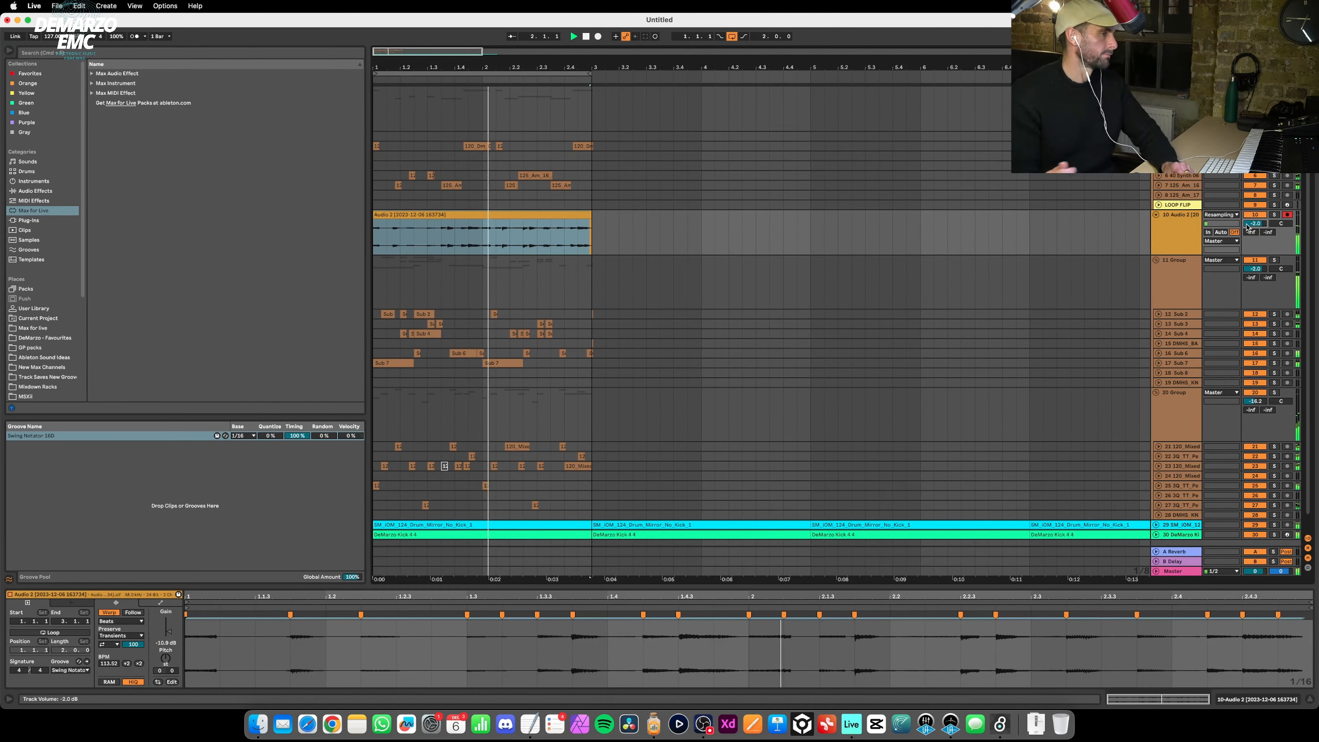
key("Down")
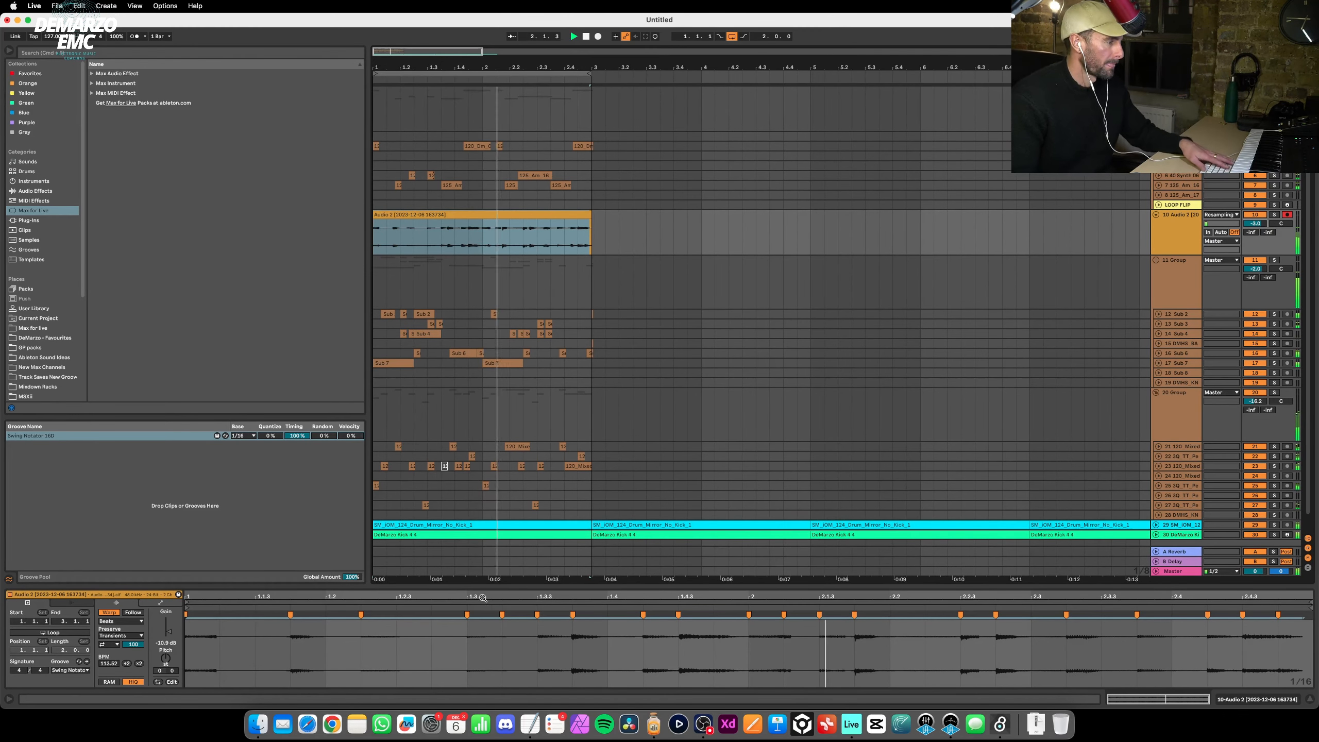
Drop the resampled clip's Gain envelope to silence between 1.3.1 and 1.3.2 and play the loop.
left_click(467, 614)
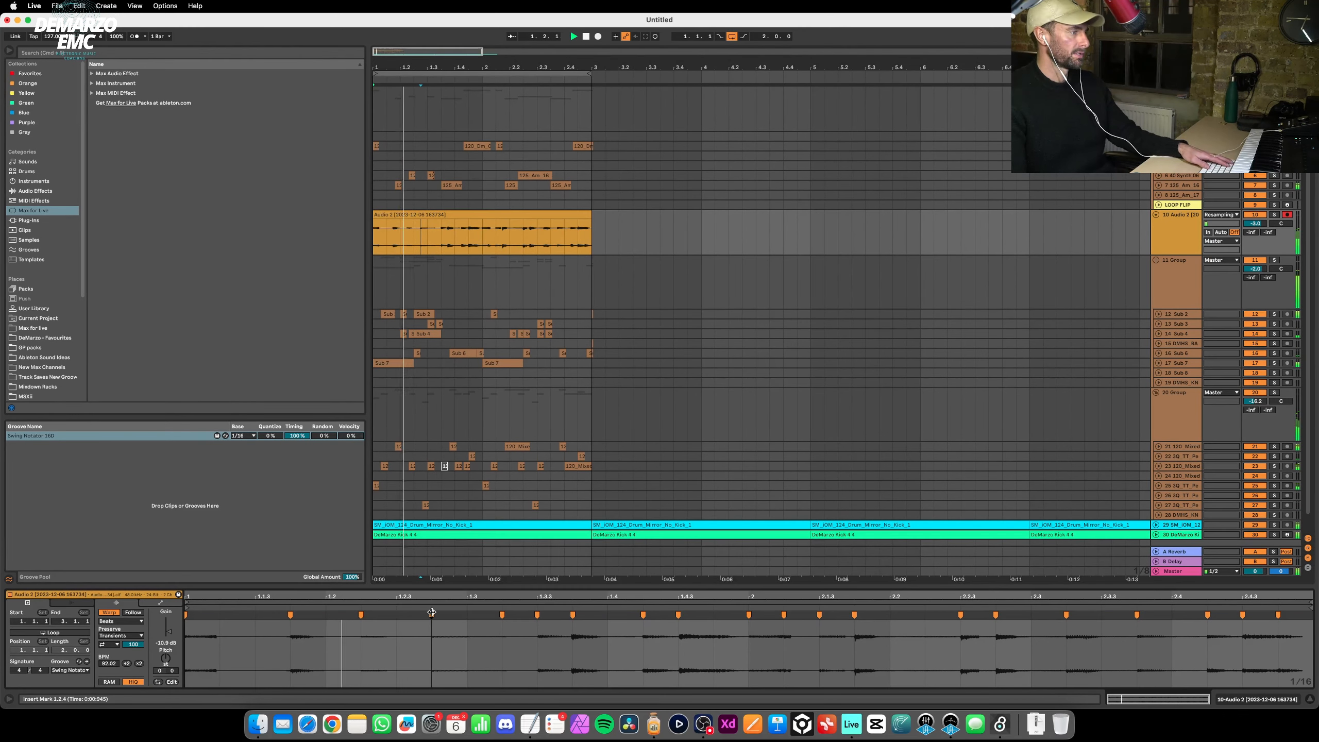
left_click(467, 611)
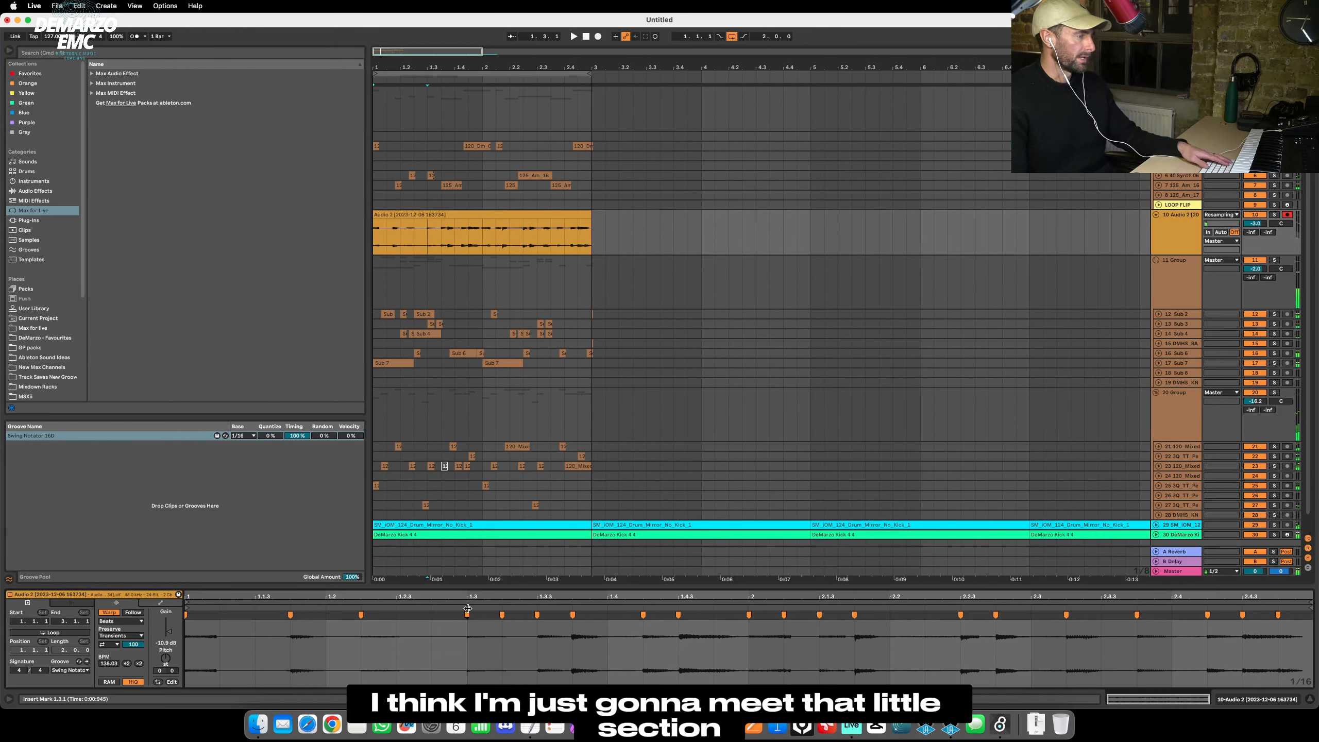
left_click(127, 604)
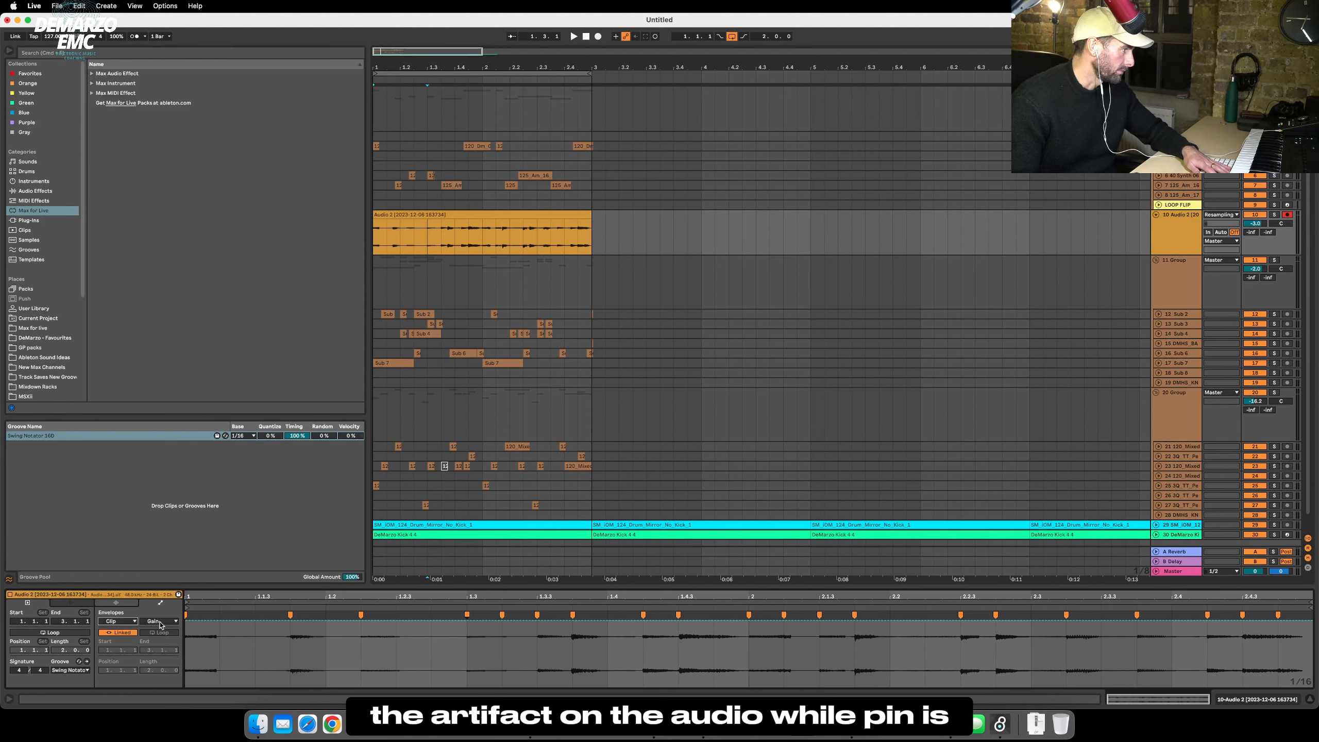
left_click(473, 628)
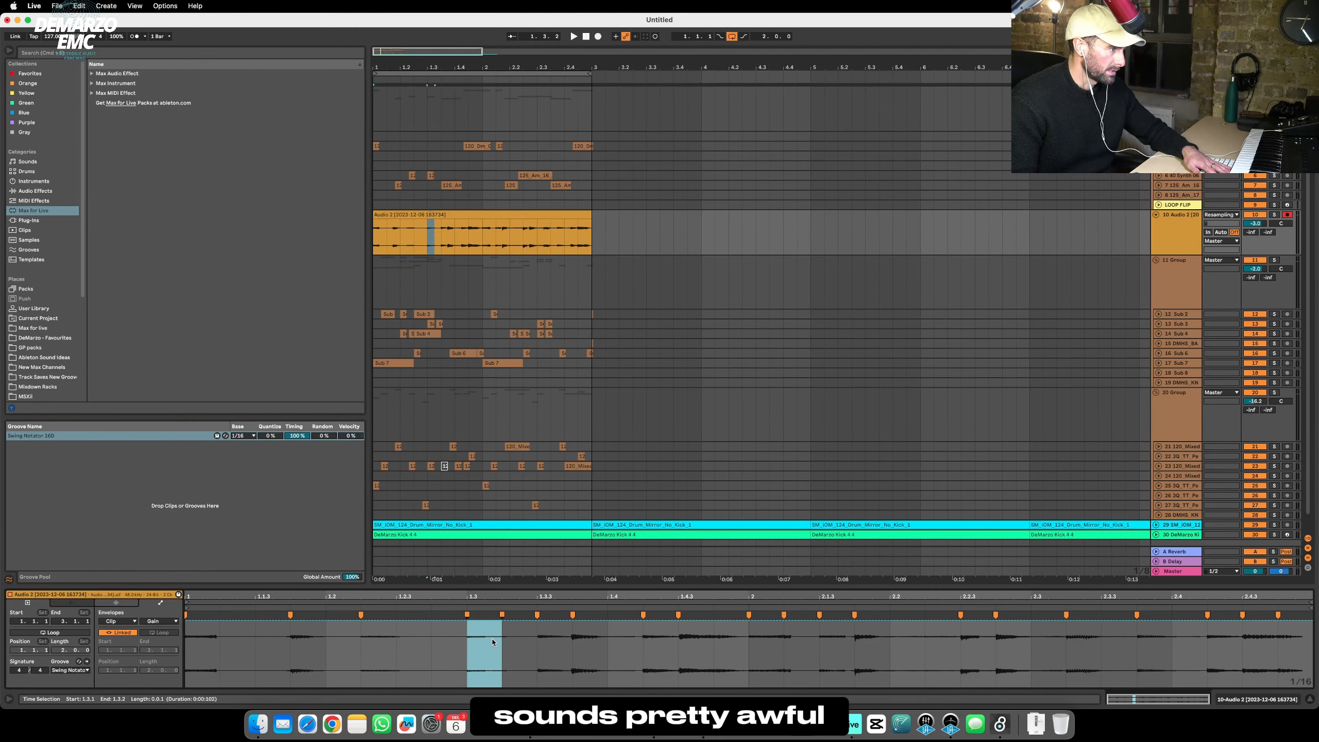
key("space")
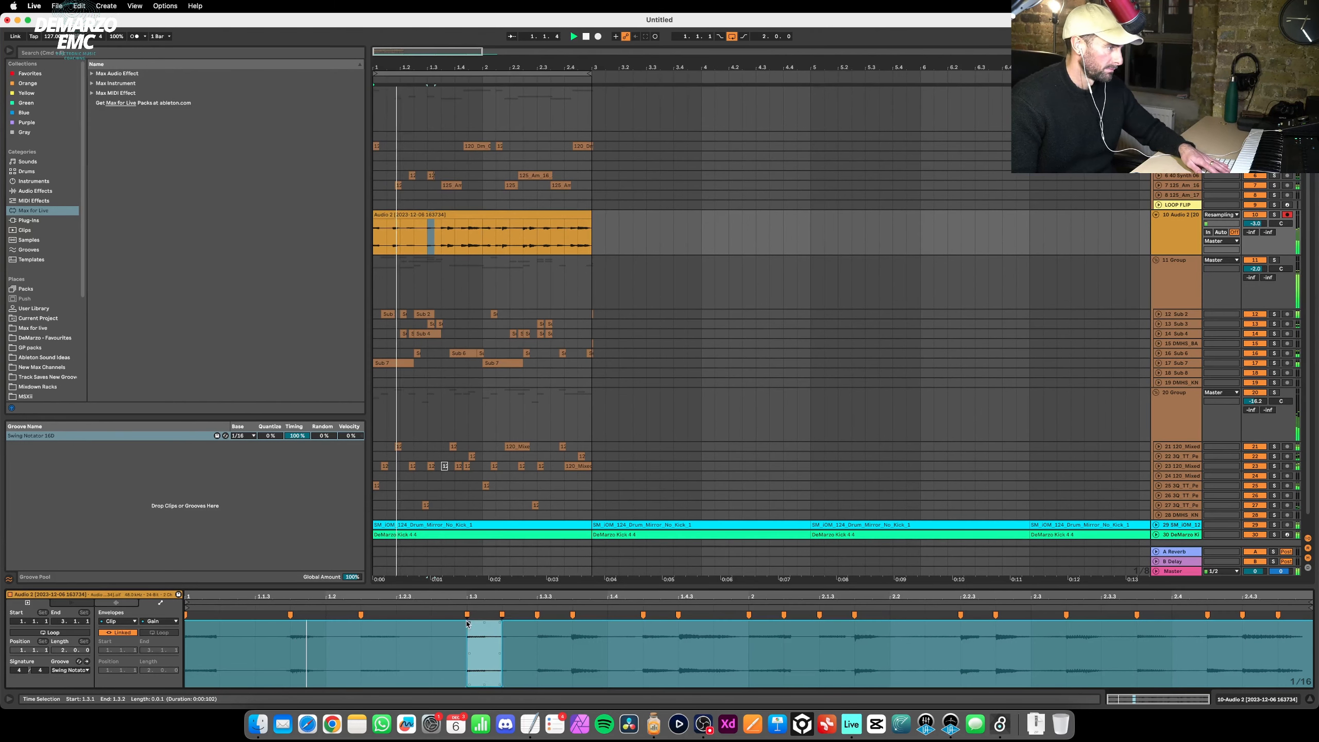
Slope the gain envelope down from 1.2.4 into the silenced section and back up to full level at 1.3.3.
left_click(435, 638)
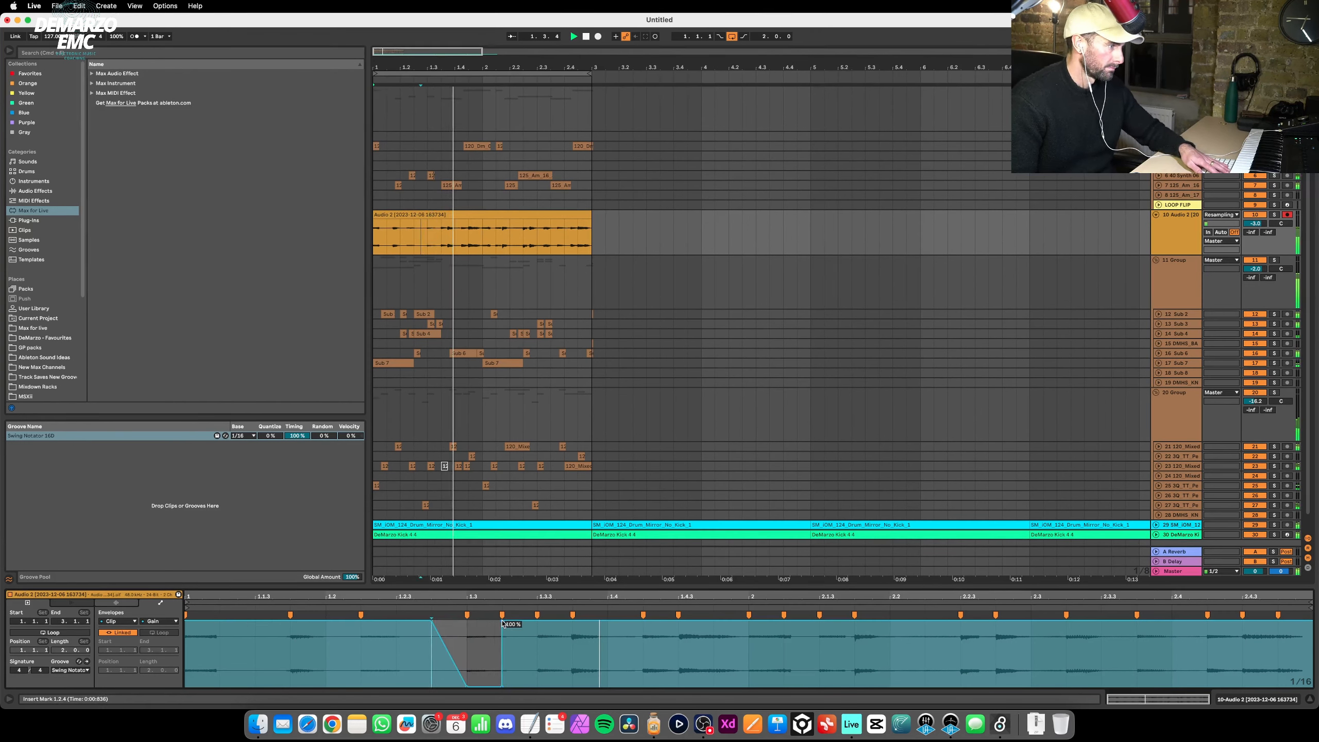
left_click_drag(502, 620, 537, 620)
key("space")
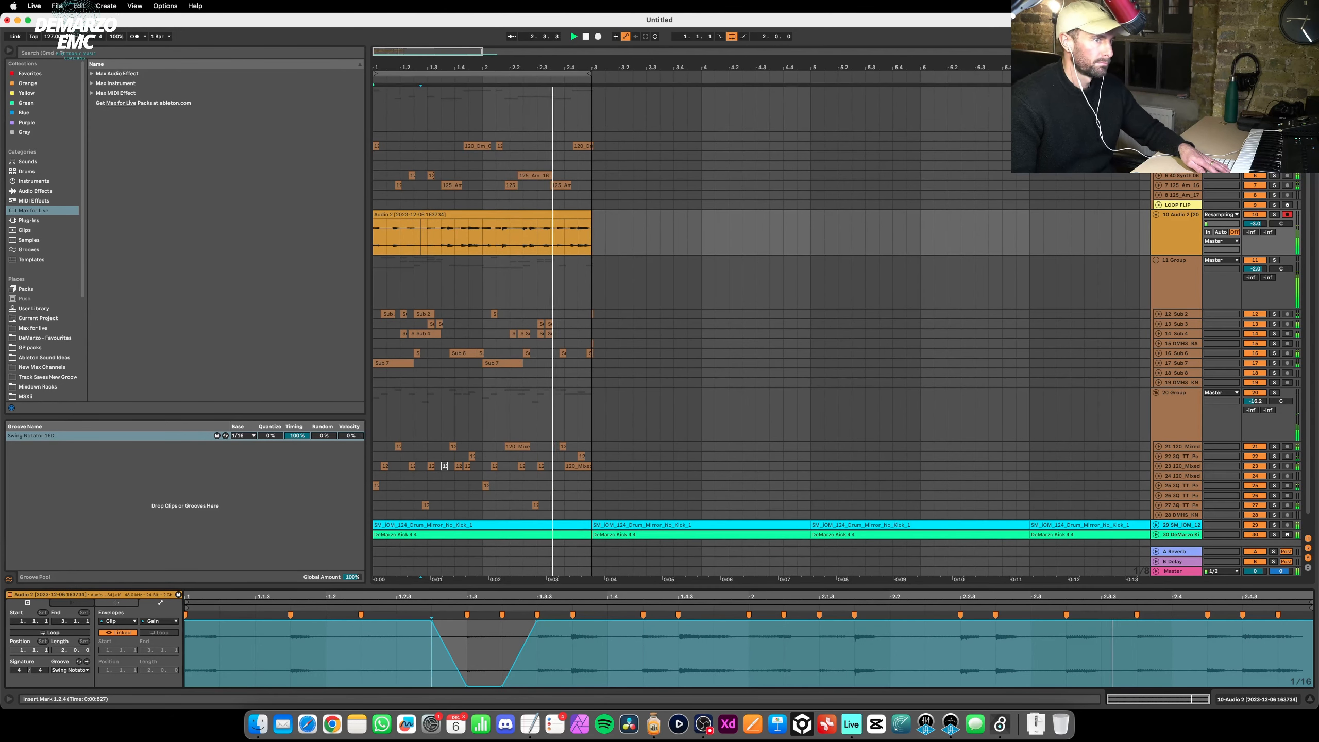
Delete the LOOP FLIP track.
left_click(1178, 204)
key("Delete")
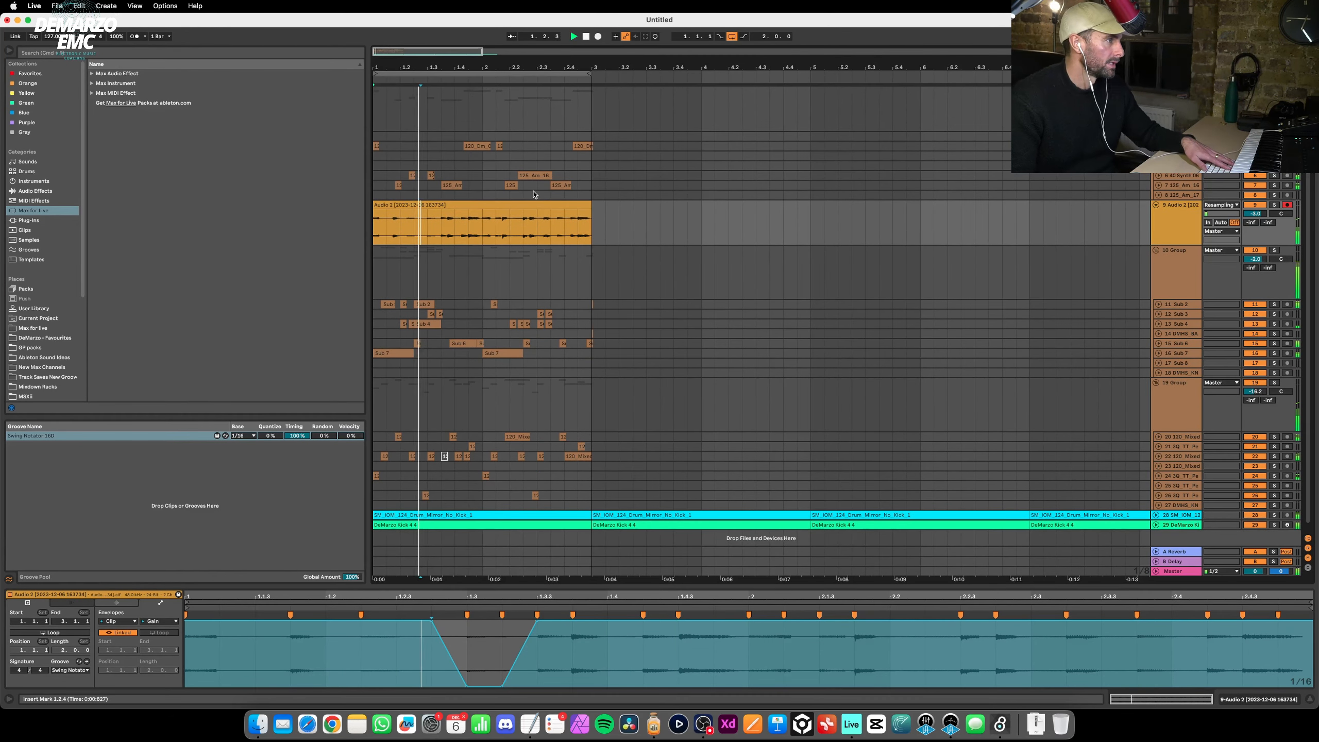
Try the short synth slice at beat 1.3 on other synth tracks while auditioning the loop, and delete it.
left_click_drag(430, 175, 429, 141)
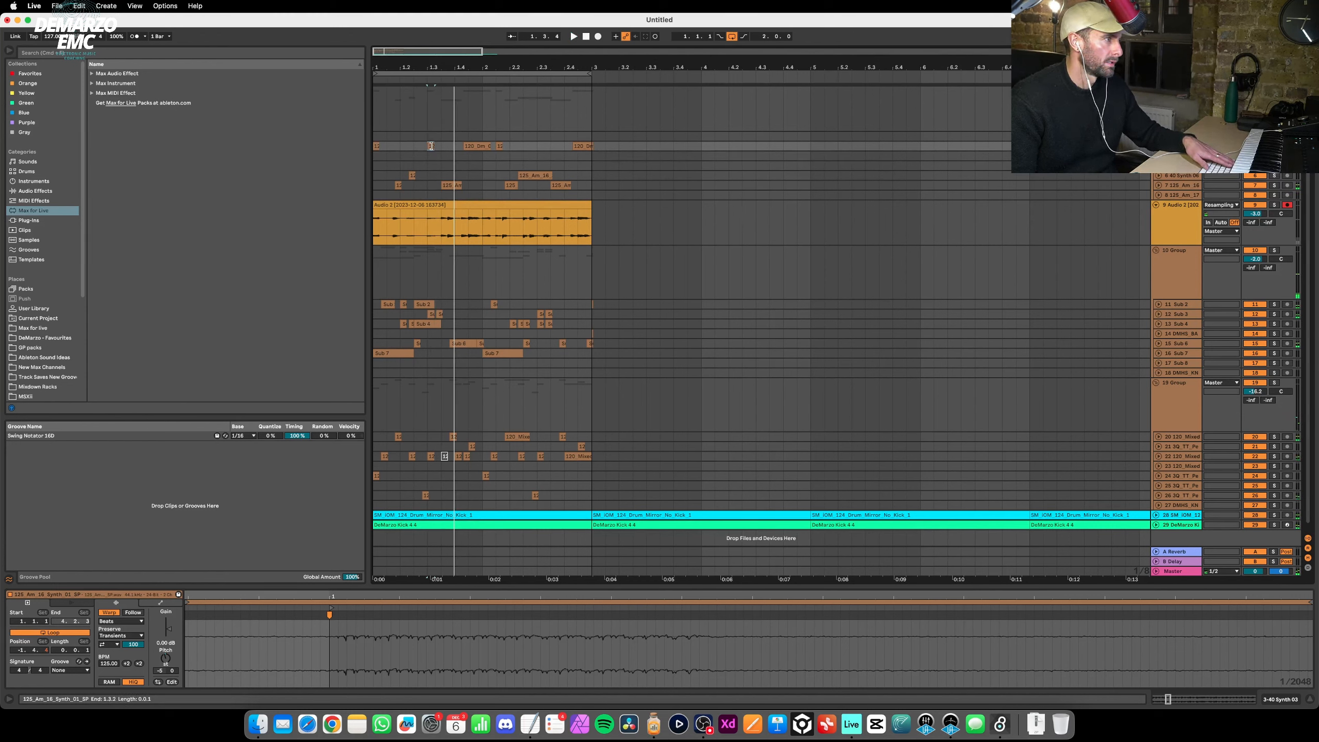
key("space")
left_click_drag(443, 145, 439, 168)
key("space")
key("space")
key("Delete")
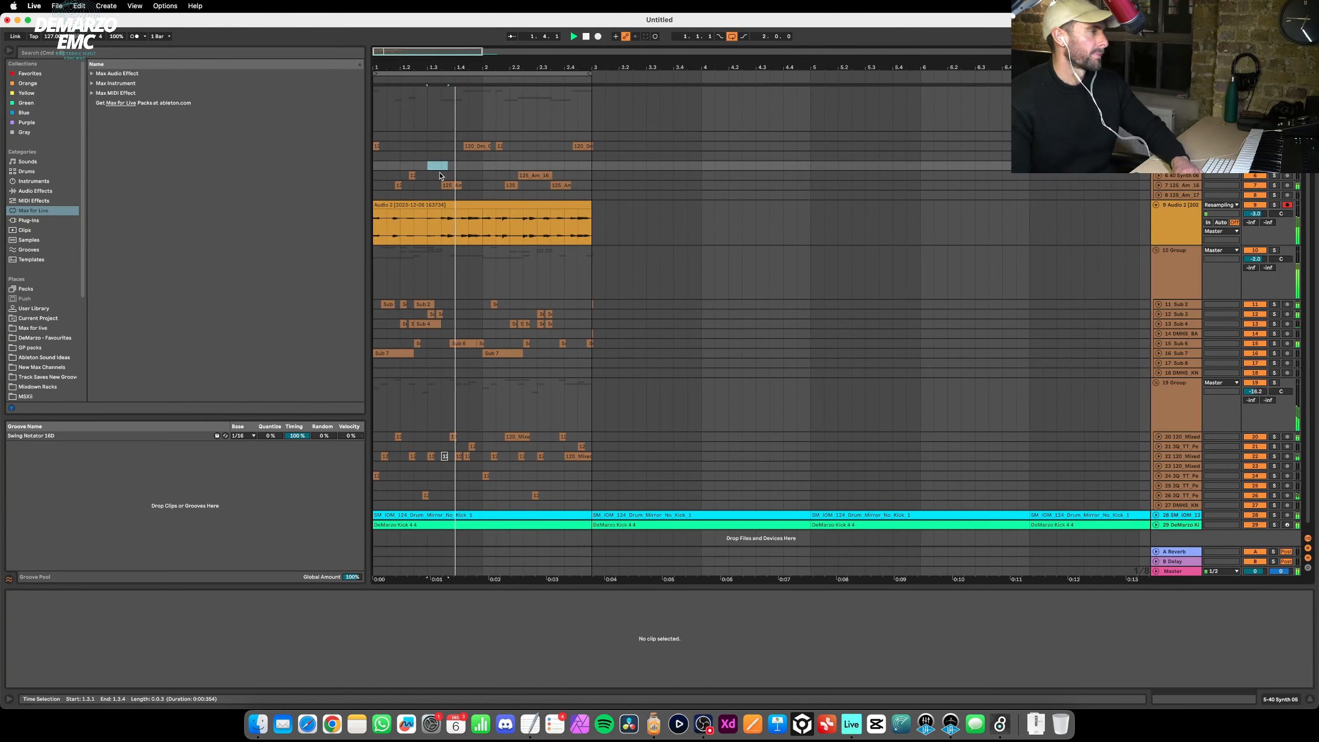
Try another synth slice at beat 1.3 with different lengths while auditioning the loop, and delete it.
left_click(411, 177)
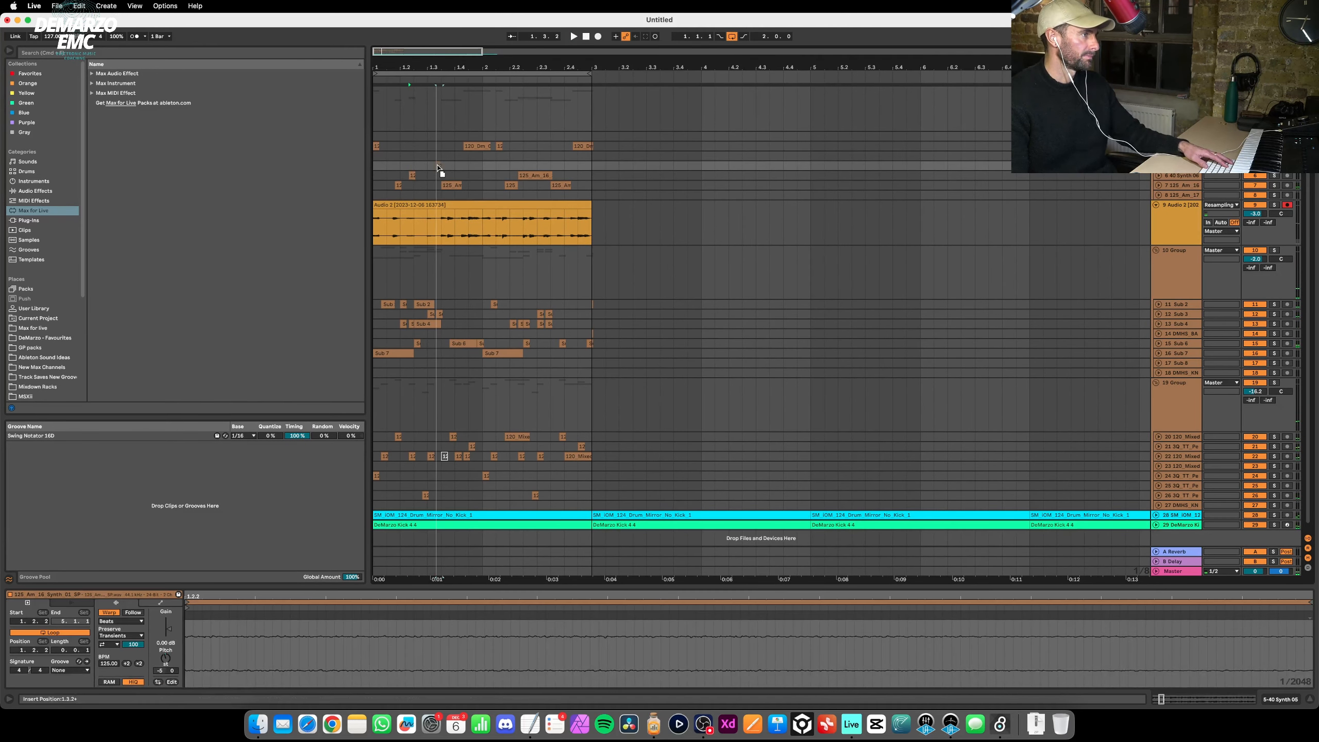
key("space")
mouse_move(430, 167)
left_mouse_down()
mouse_move(404, 176)
mouse_move(432, 166)
left_mouse_up()
key("space")
key("space")
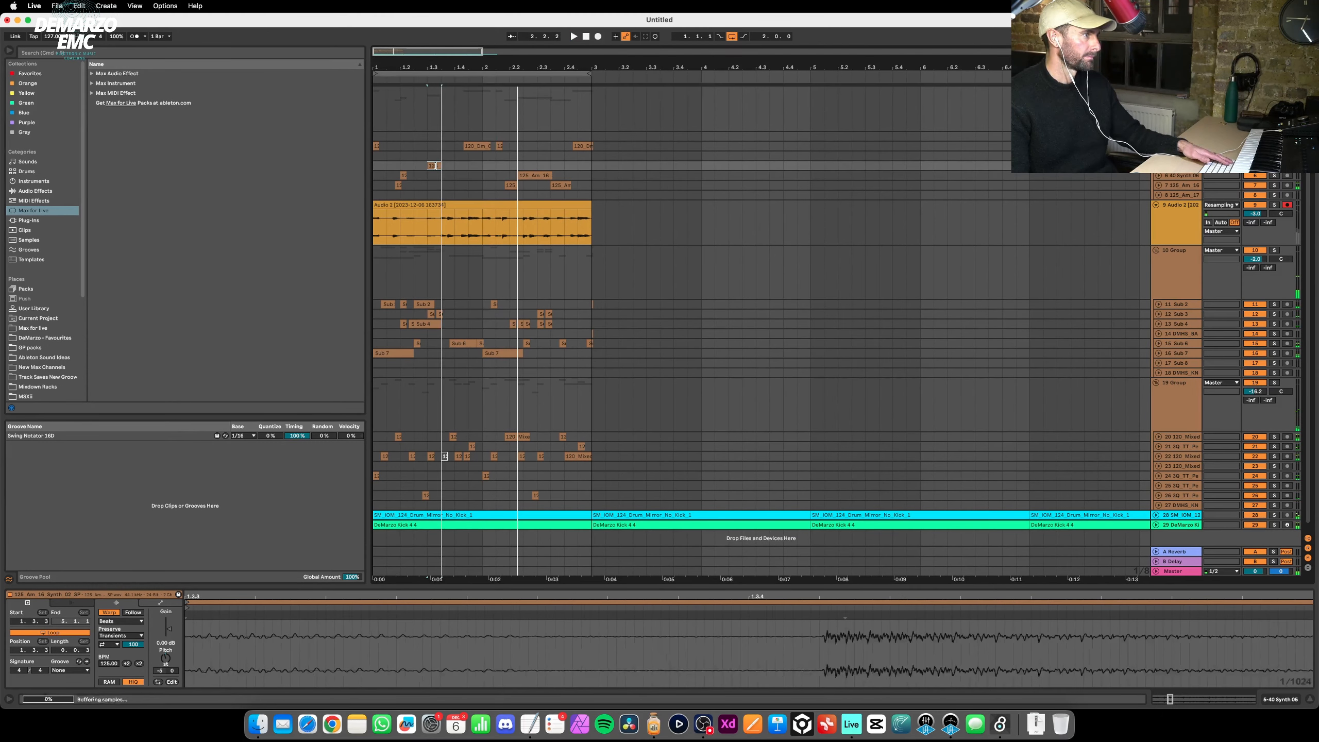
key("space")
key("space")
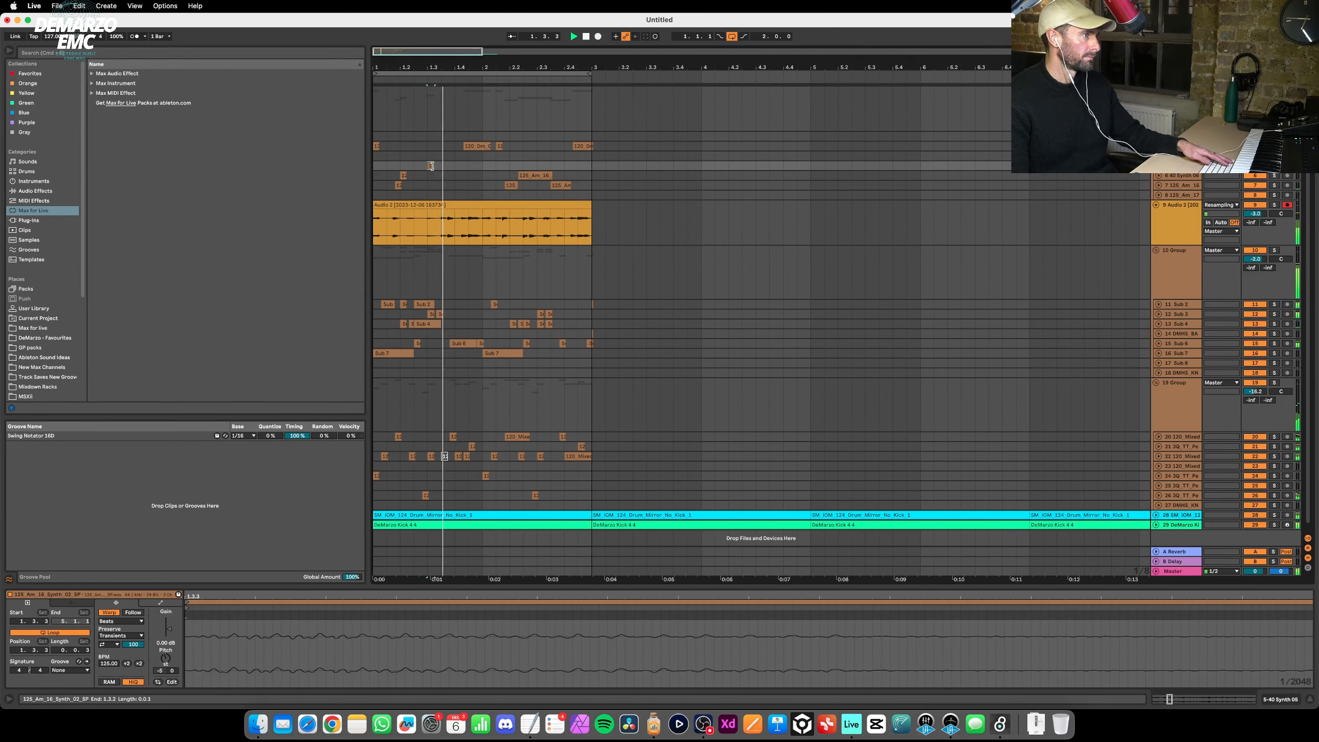
left_click_drag(439, 166, 442, 165)
key("space")
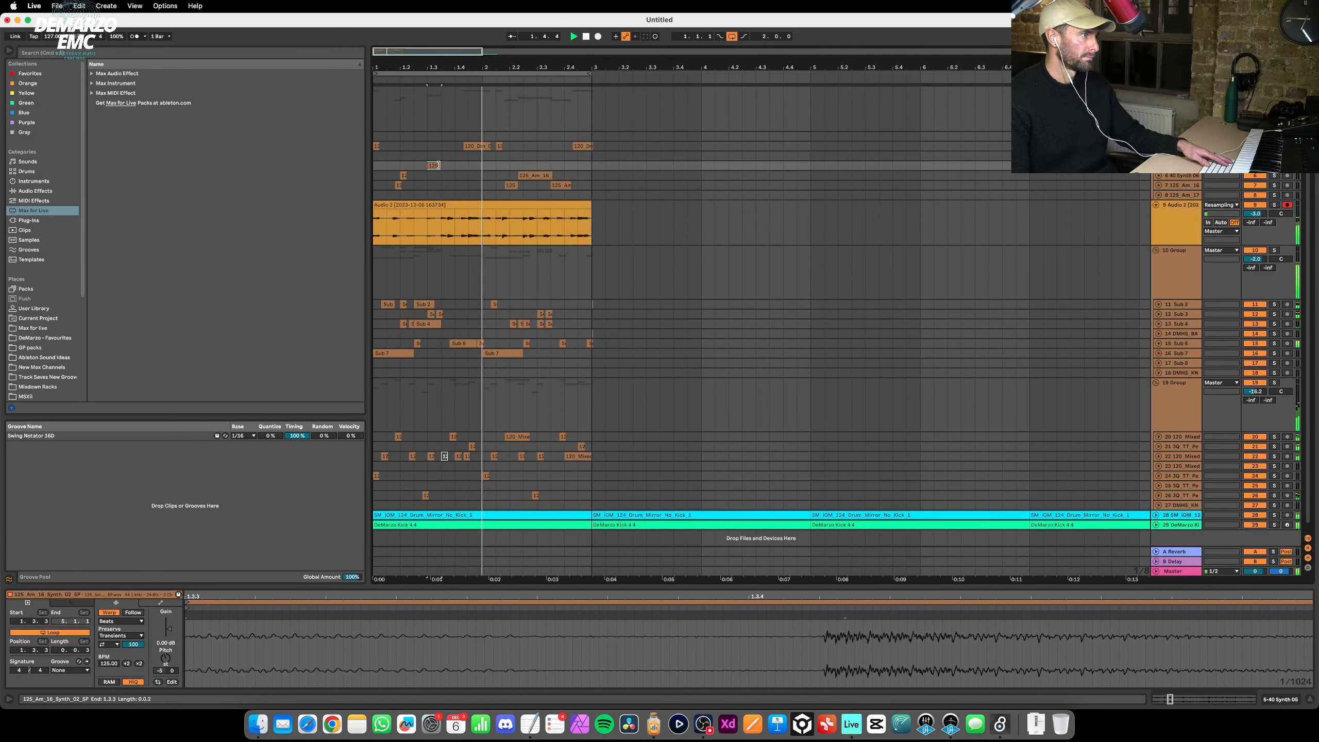
key("space")
key("Delete")
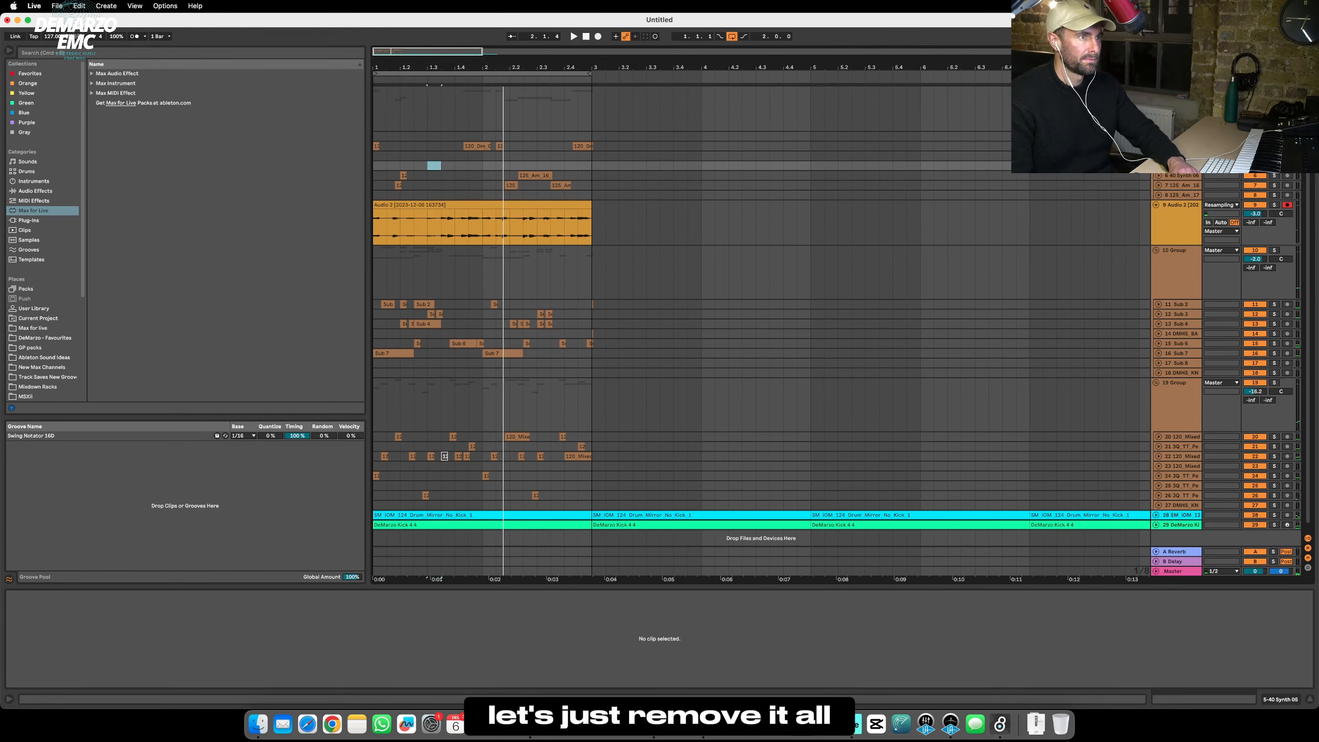
Delete six of the sliced synth tracks in the first group and play the loop with the resampled clip.
left_click(1179, 136)
key("Delete")
key("Delete")
key("Delete")
key("Delete")
key("Delete")
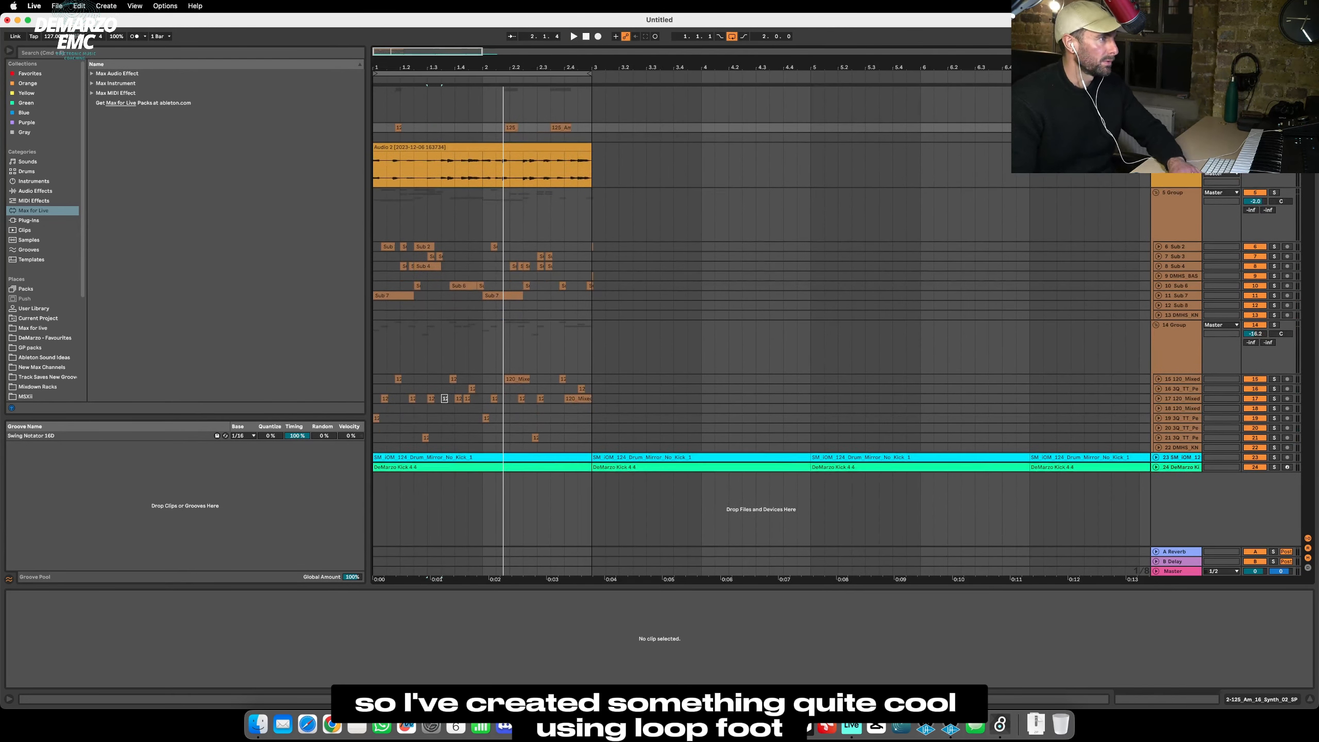
key("Delete")
left_click(386, 136)
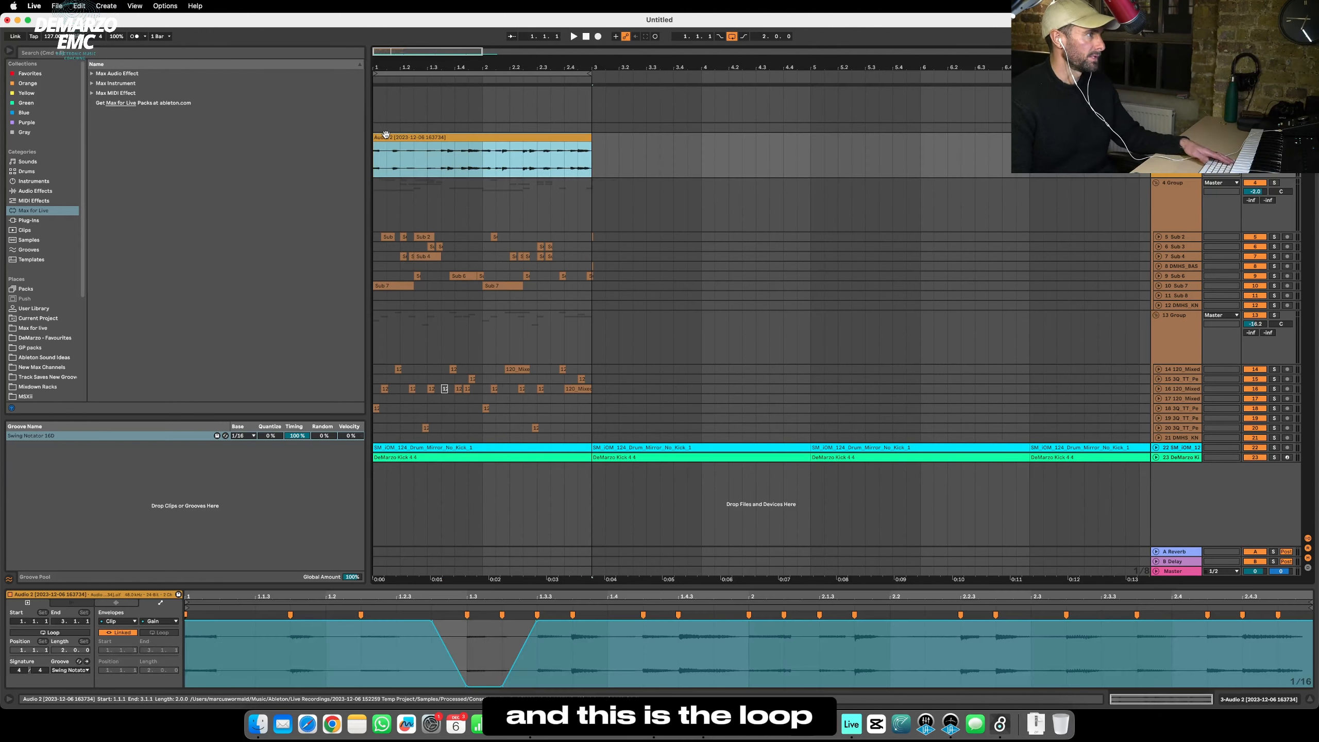
key("space")
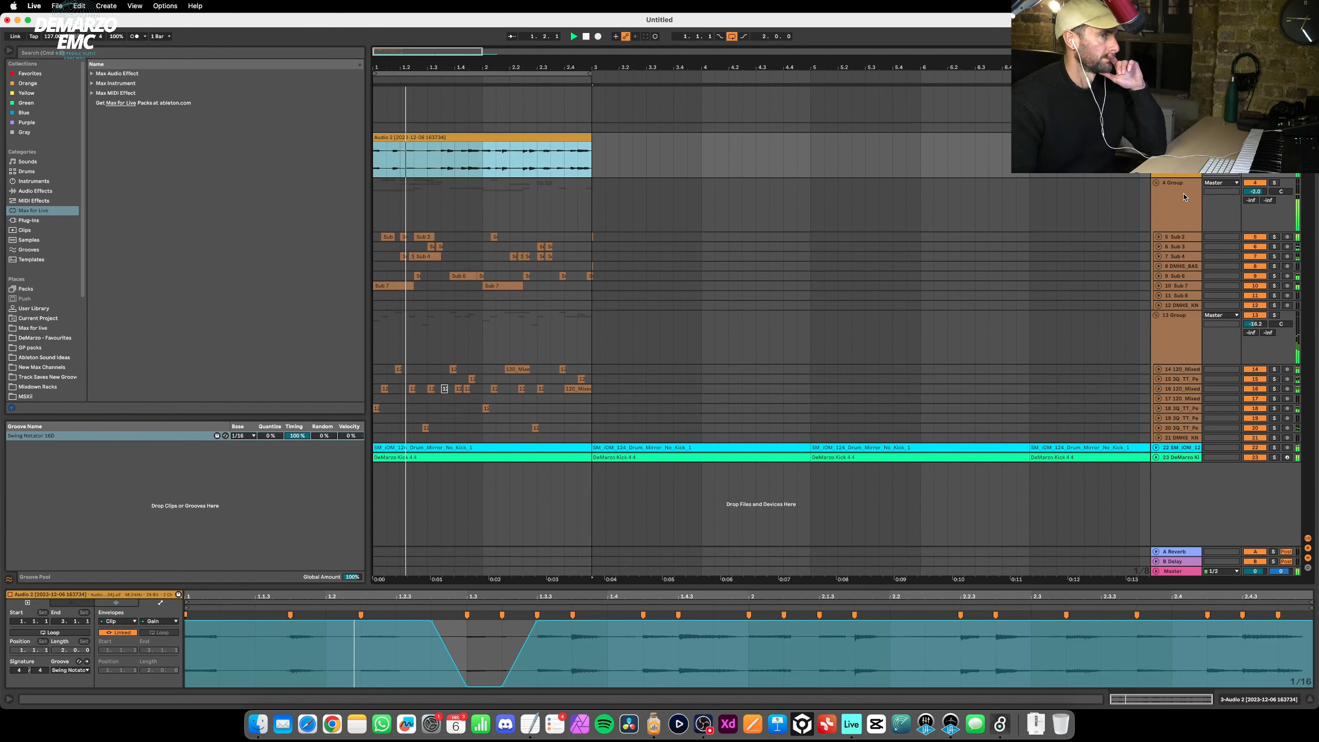
Add the Echo effect from the Delay & Loop audio effects to the resampled audio track and play the loop.
key("shift+Tab")
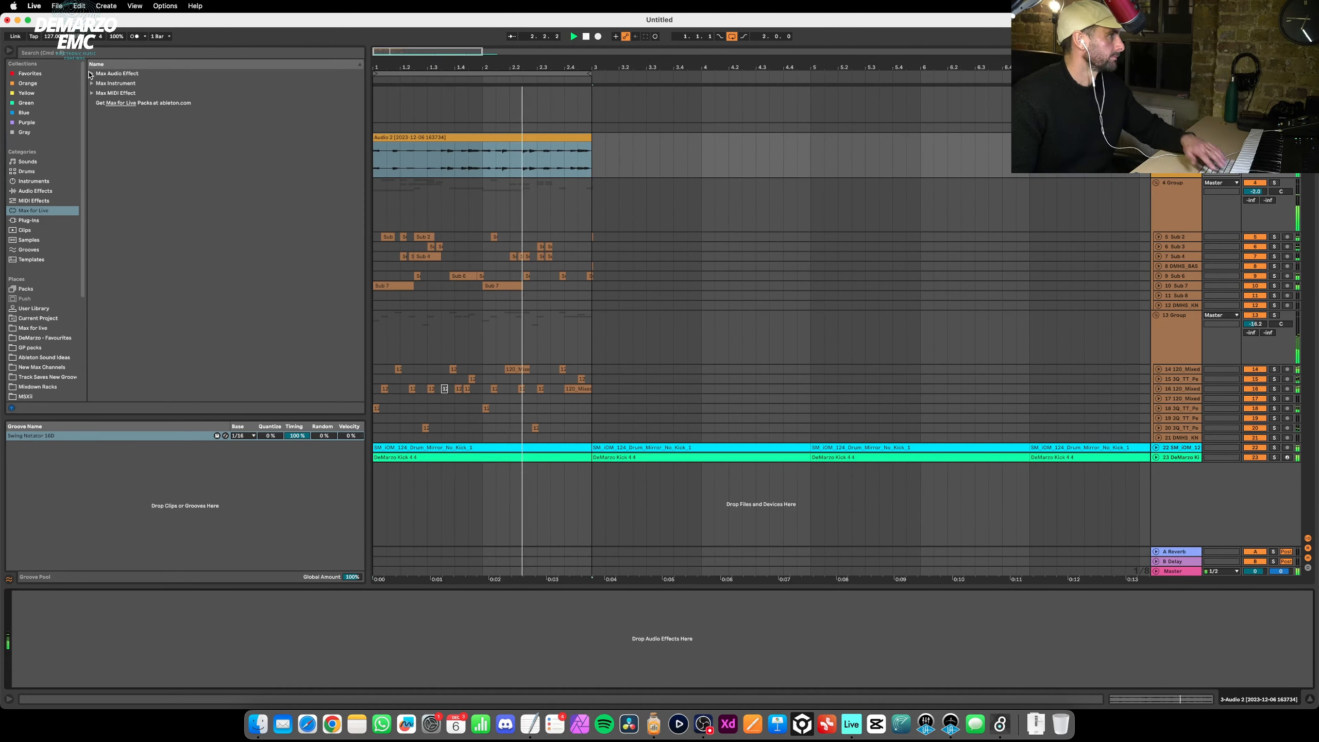
left_click(91, 74)
left_click(91, 74)
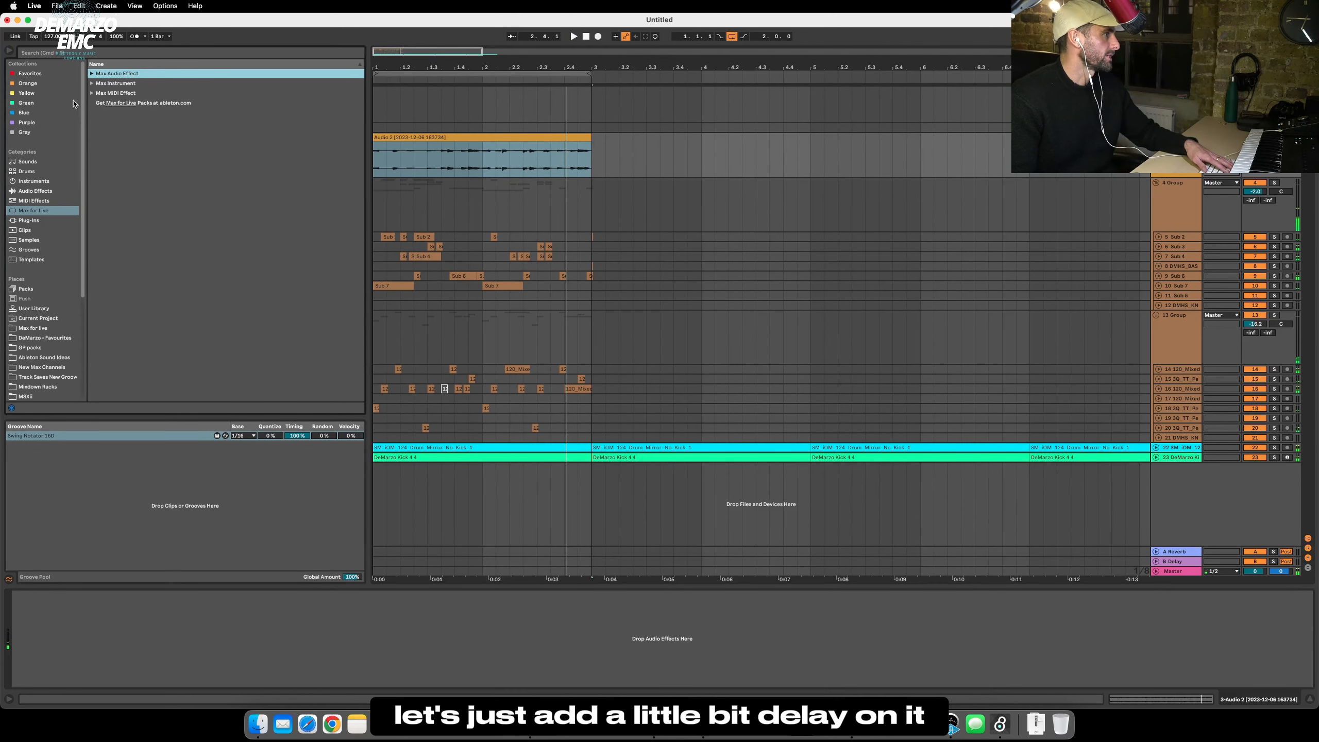
left_click(30, 193)
left_click(108, 76)
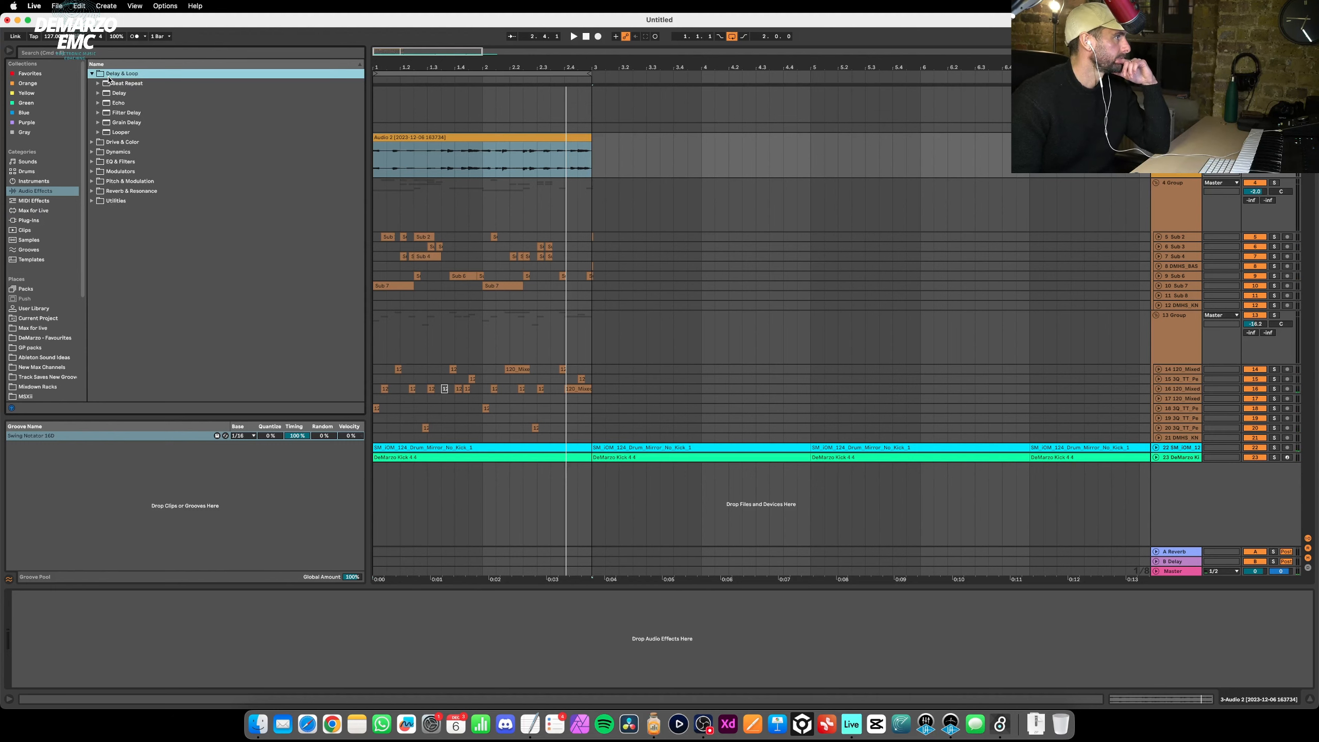
left_click(120, 103)
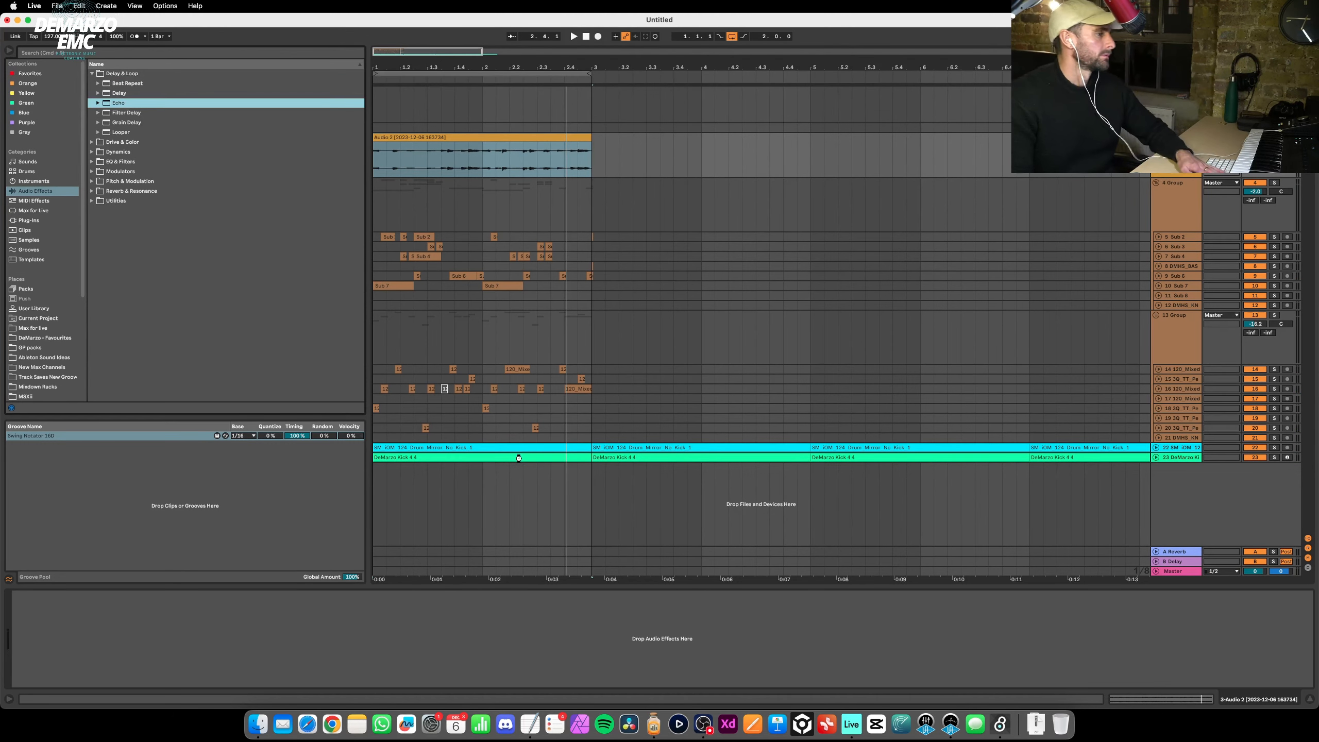
key("Return")
key("space")
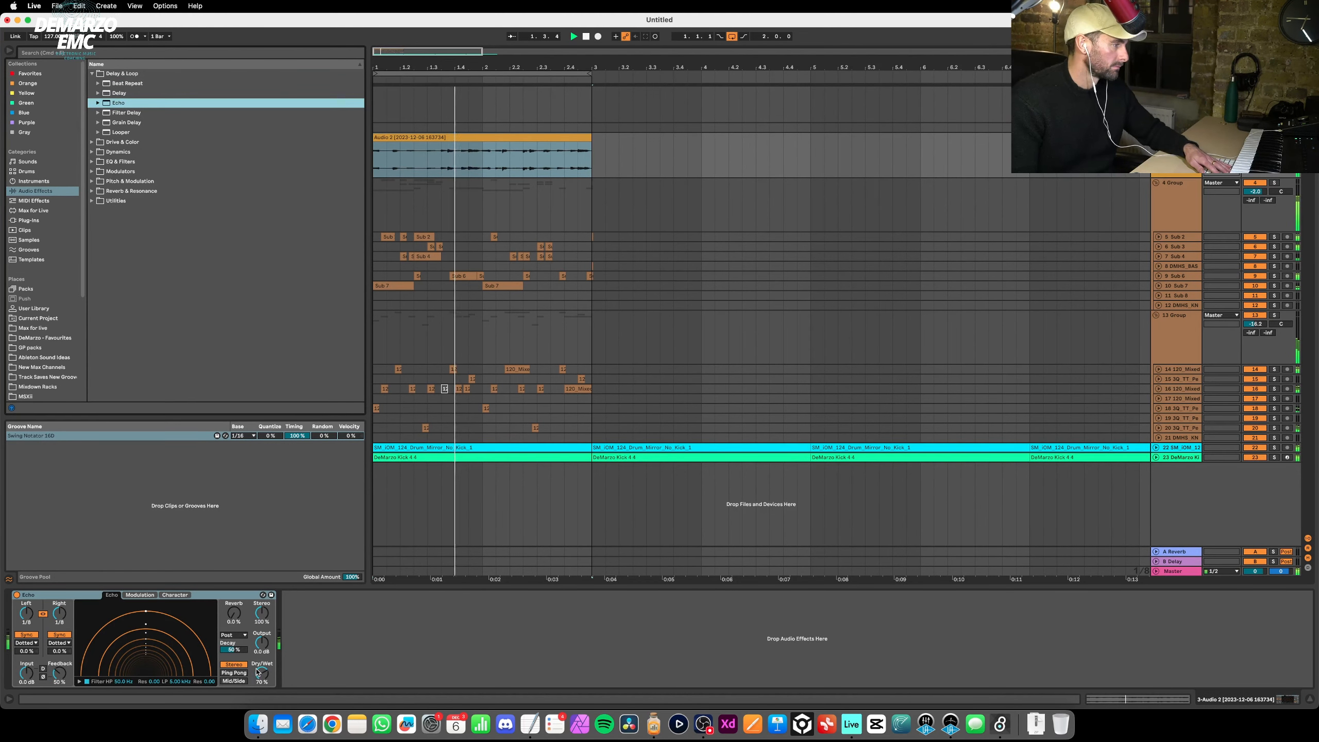
Try Echo at 13% dry/wet and 31% feedback, and remove it from the track.
left_click_drag(258, 672, 72, 695)
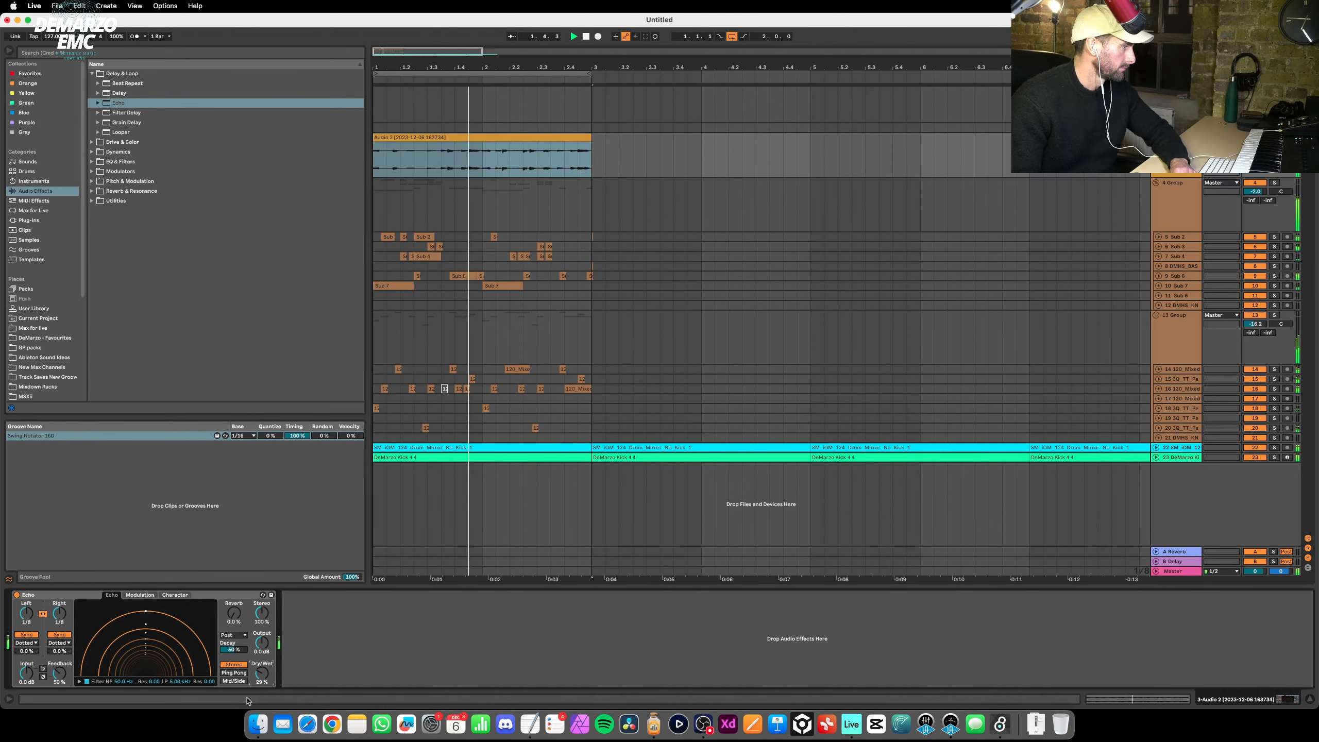
left_click_drag(261, 674, 262, 690)
left_click_drag(59, 674, 60, 693)
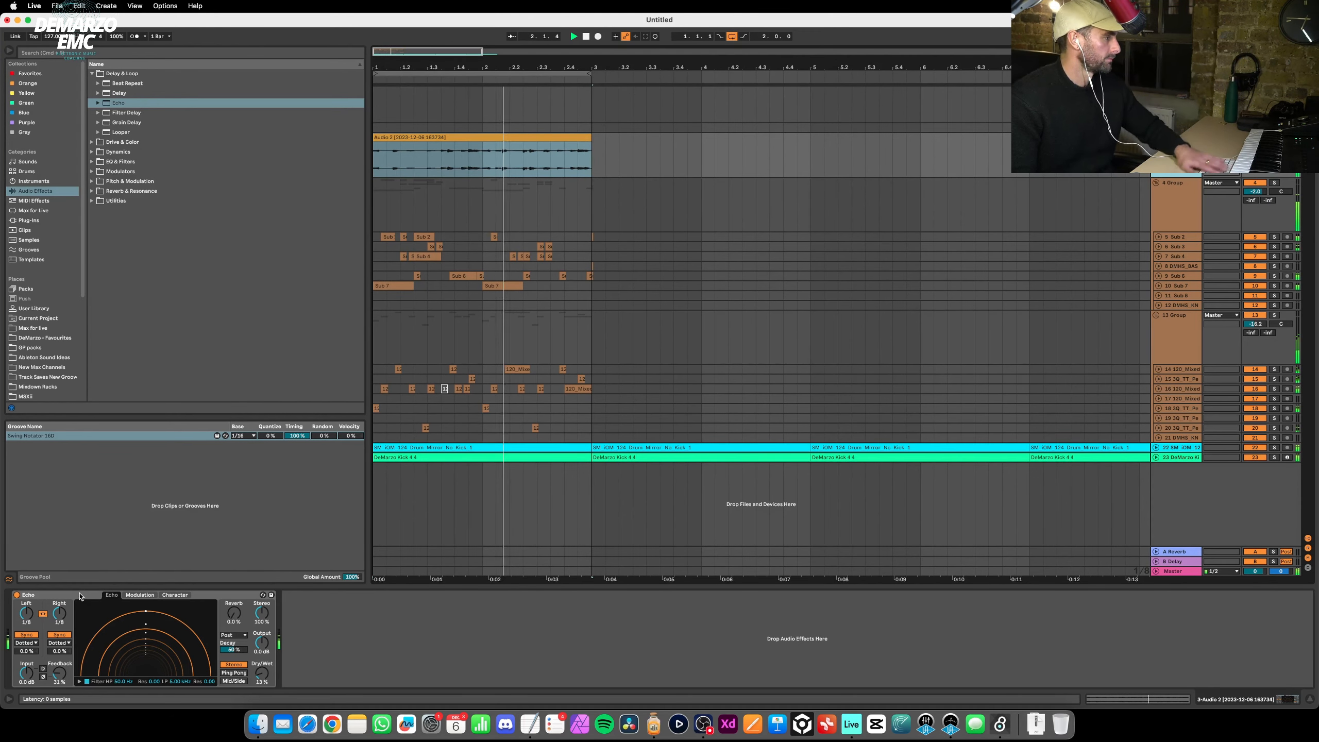
key("Delete")
Try the Phaser-Flanger effect on the resampled audio track and remove it.
left_click(130, 181)
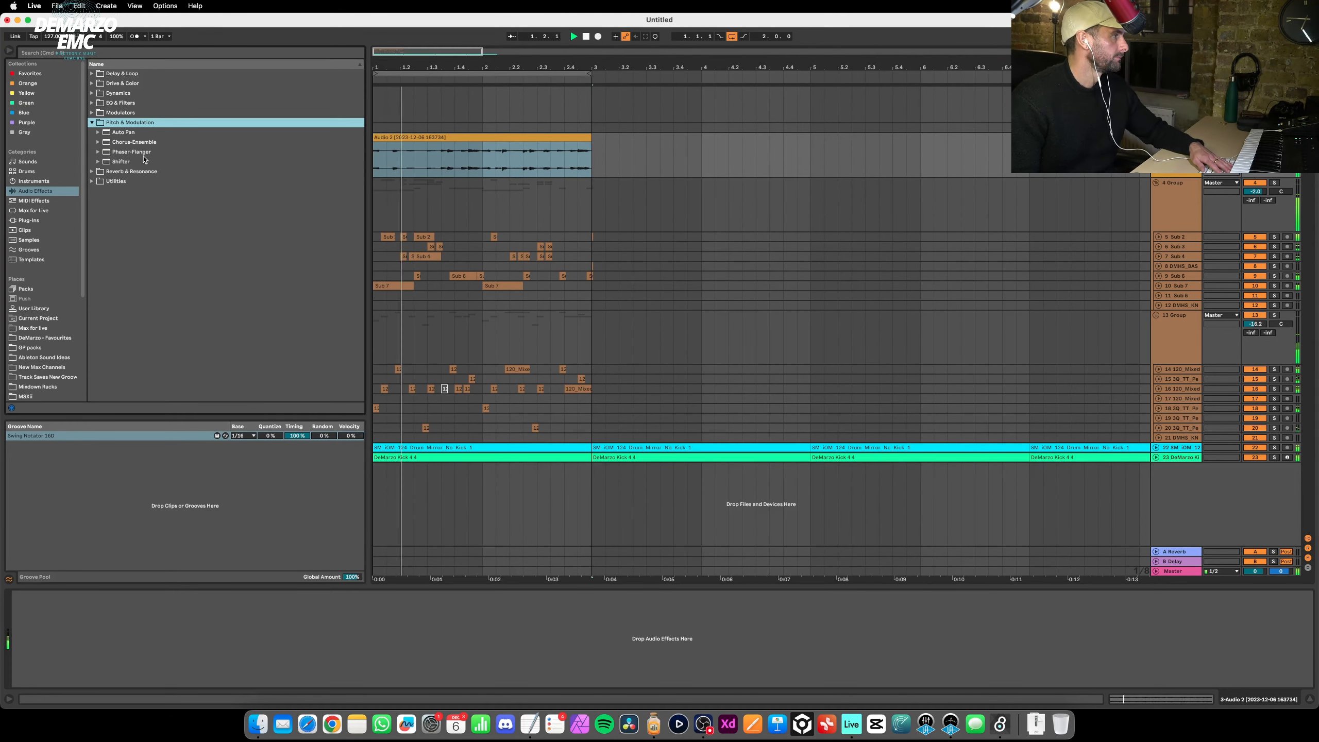
left_click(141, 152)
left_click_drag(371, 428, 172, 623)
key("Delete")
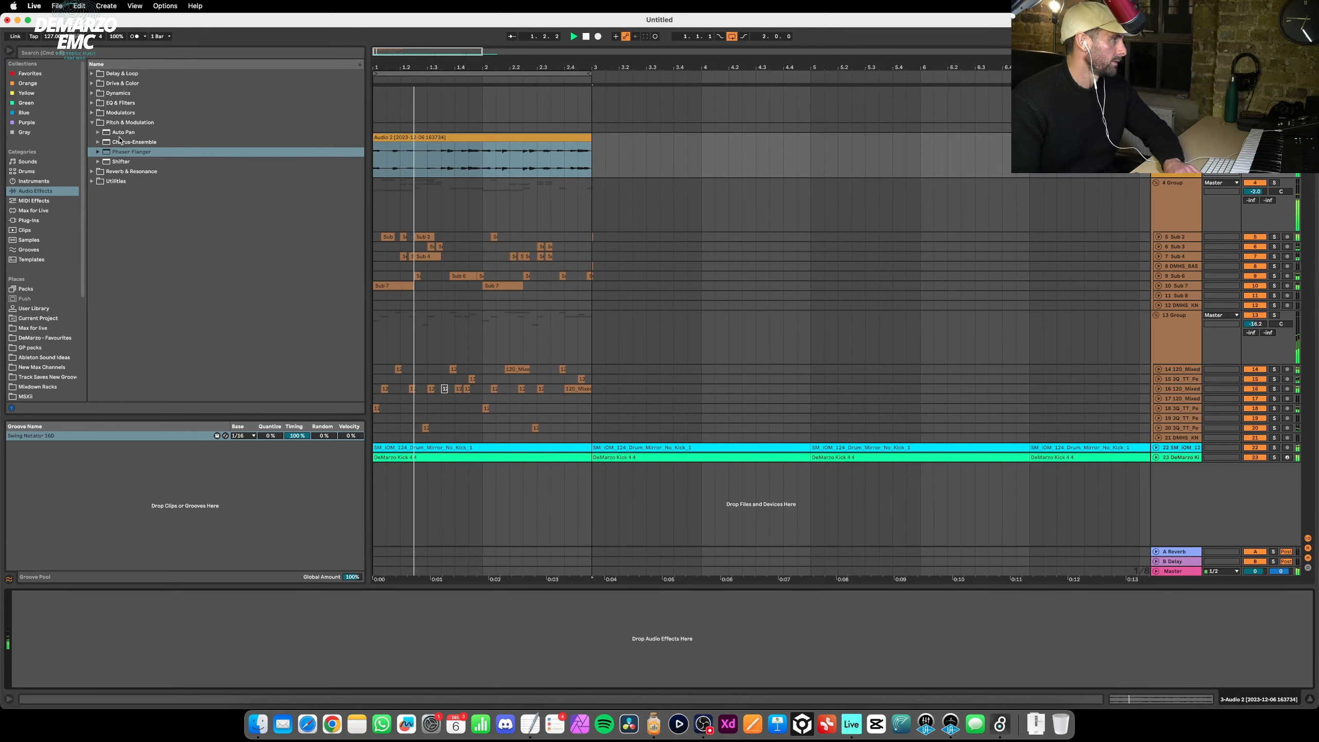
Add Chorus-Ensemble to the resampled audio track in Ensemble mode with amount 100%, feedback about 49% and dry/wet about 32%.
left_click_drag(116, 143, 446, 636)
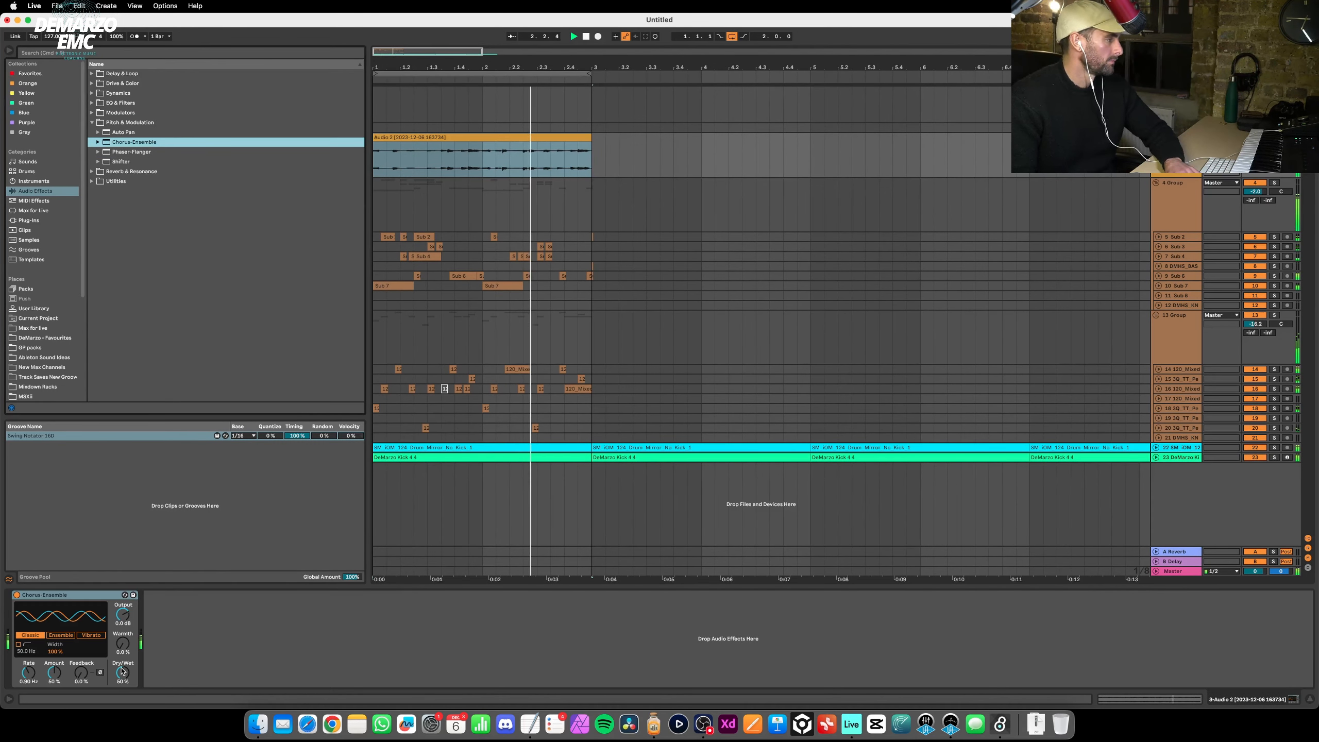
left_click(60, 634)
left_click_drag(54, 672, 80, 607)
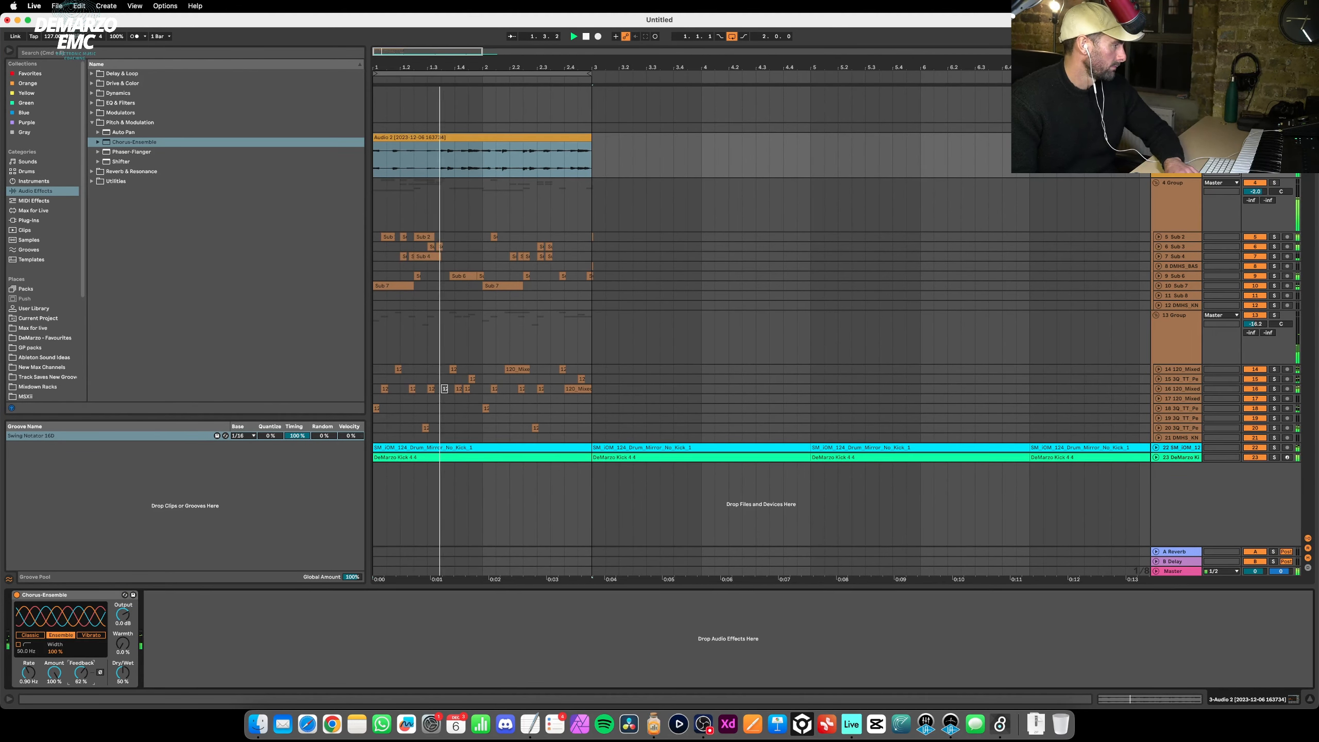
mouse_move(81, 673)
left_mouse_down()
mouse_move(81, 684)
mouse_move(122, 691)
mouse_move(77, 662)
mouse_move(76, 679)
left_mouse_up()
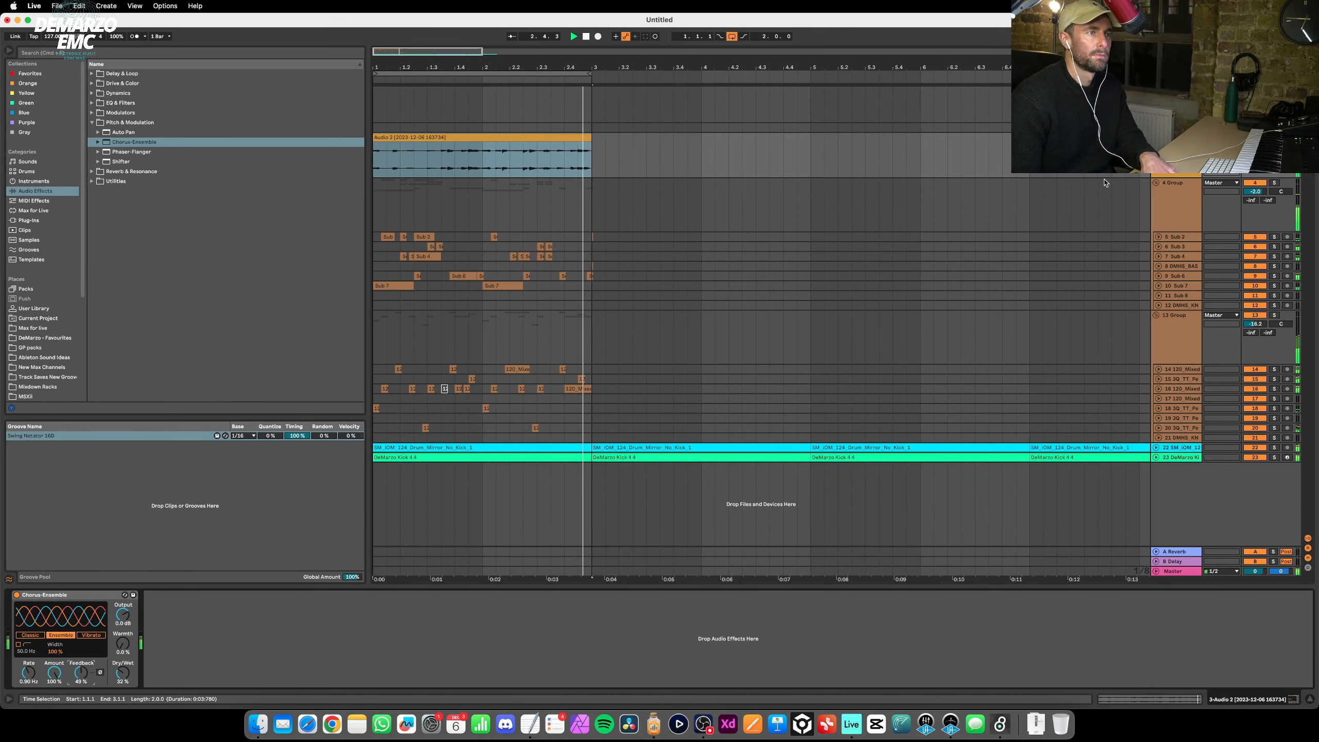
Fold the resampled audio track, let the full loop play through, and stop playback.
left_click(1156, 137)
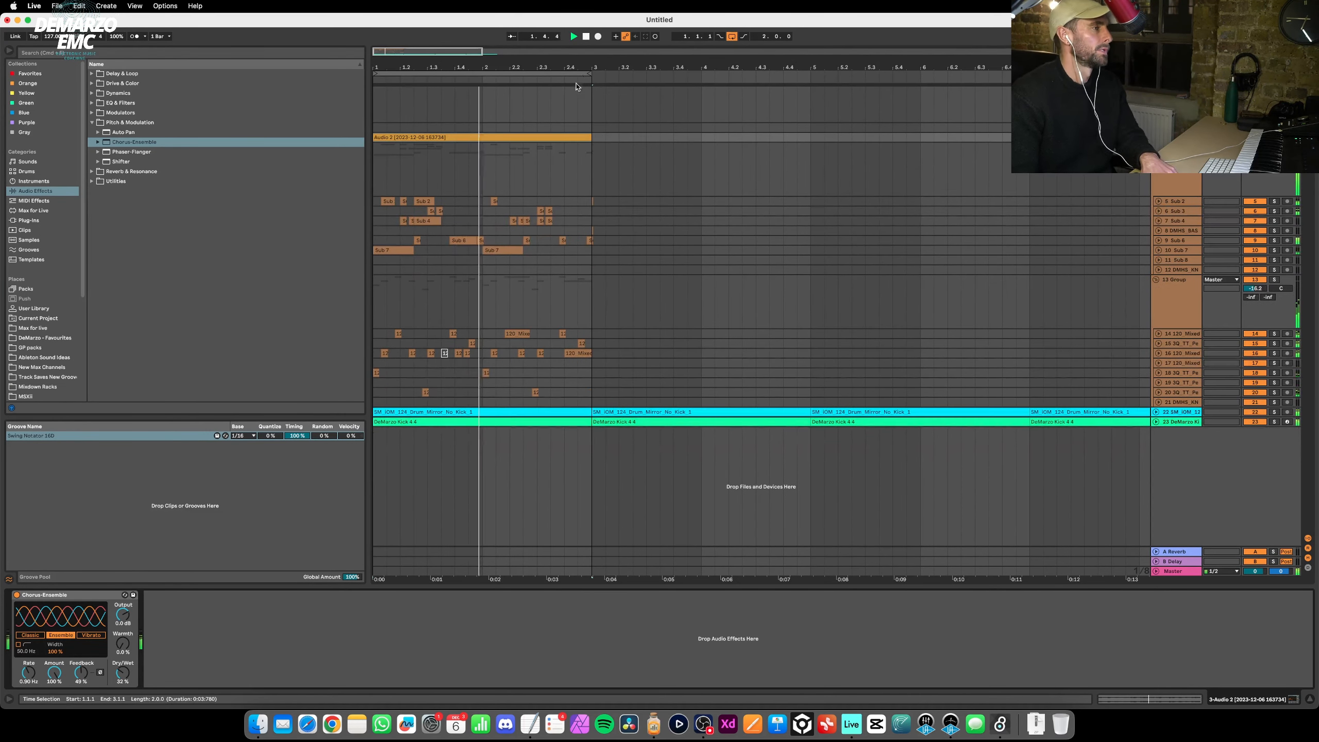
left_click_drag(592, 64, 569, 63)
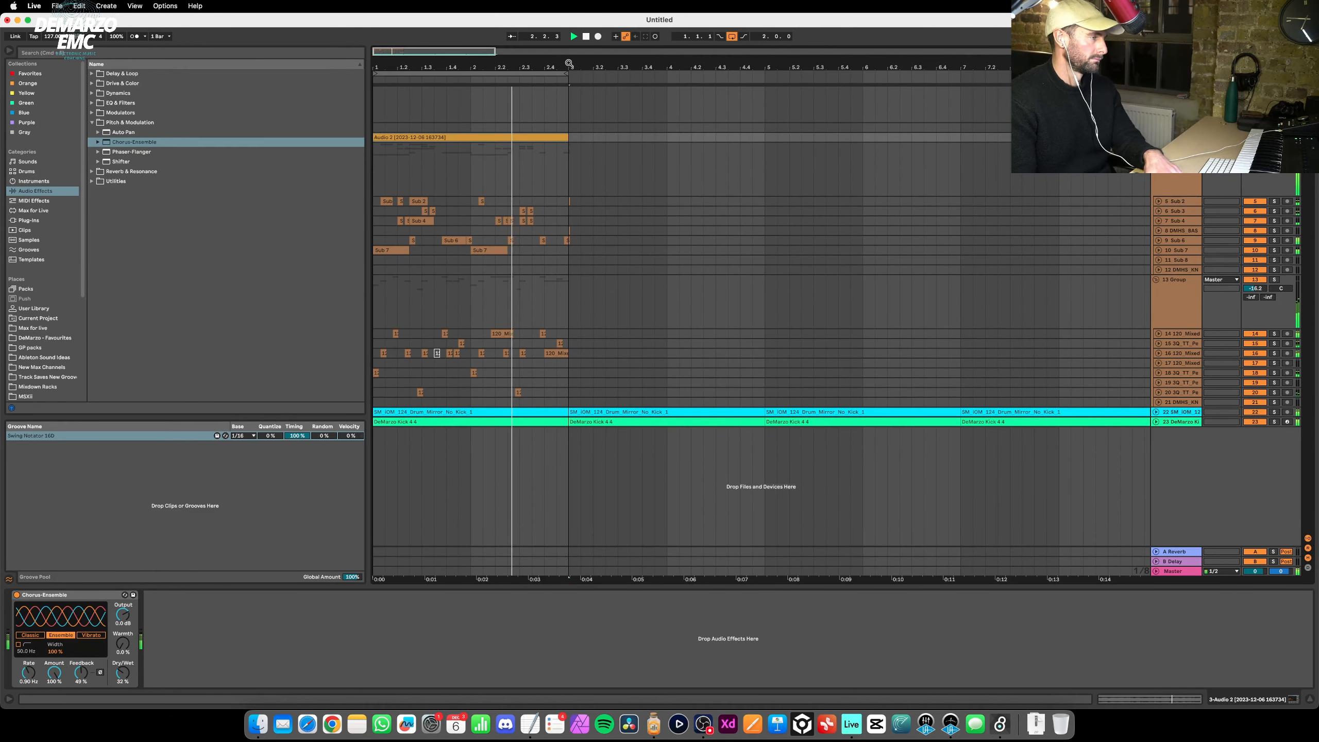
key("space")
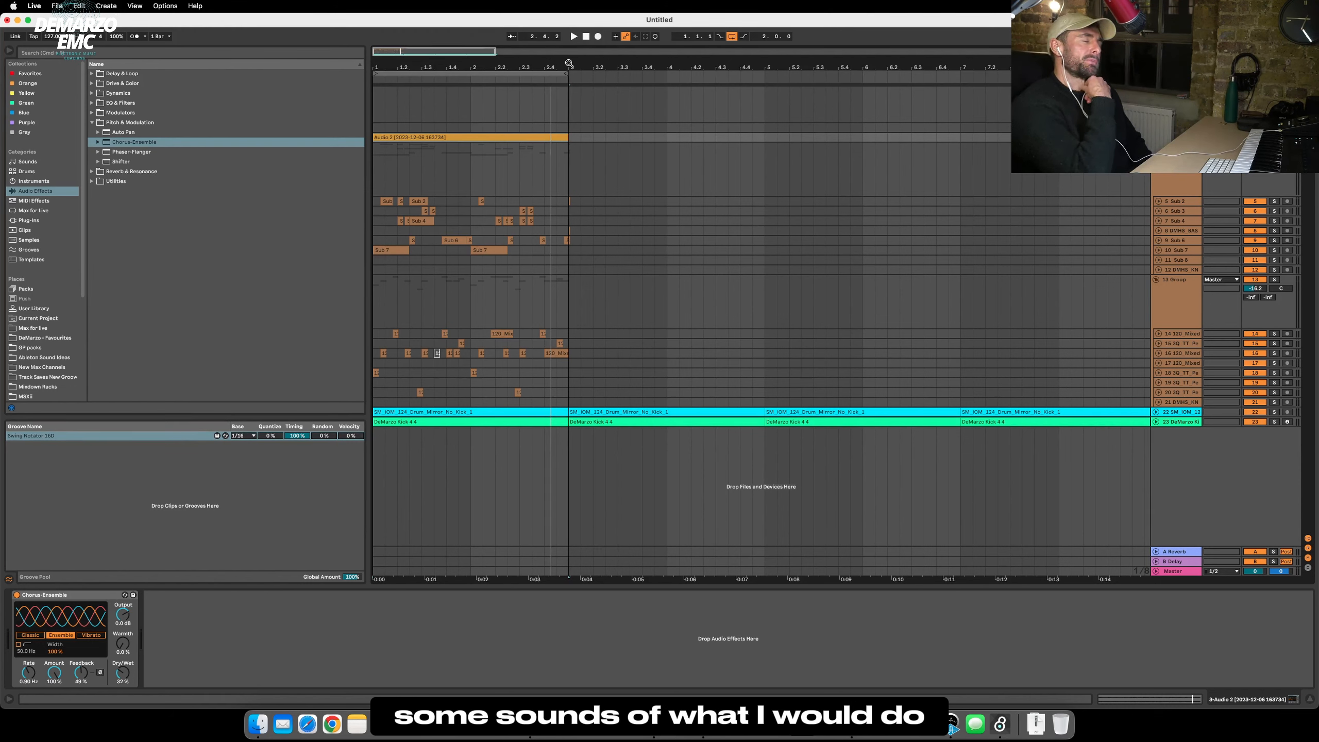
Select the first group, switch to Session View, and insert a new audio track before the resampled audio track.
left_click(1176, 102)
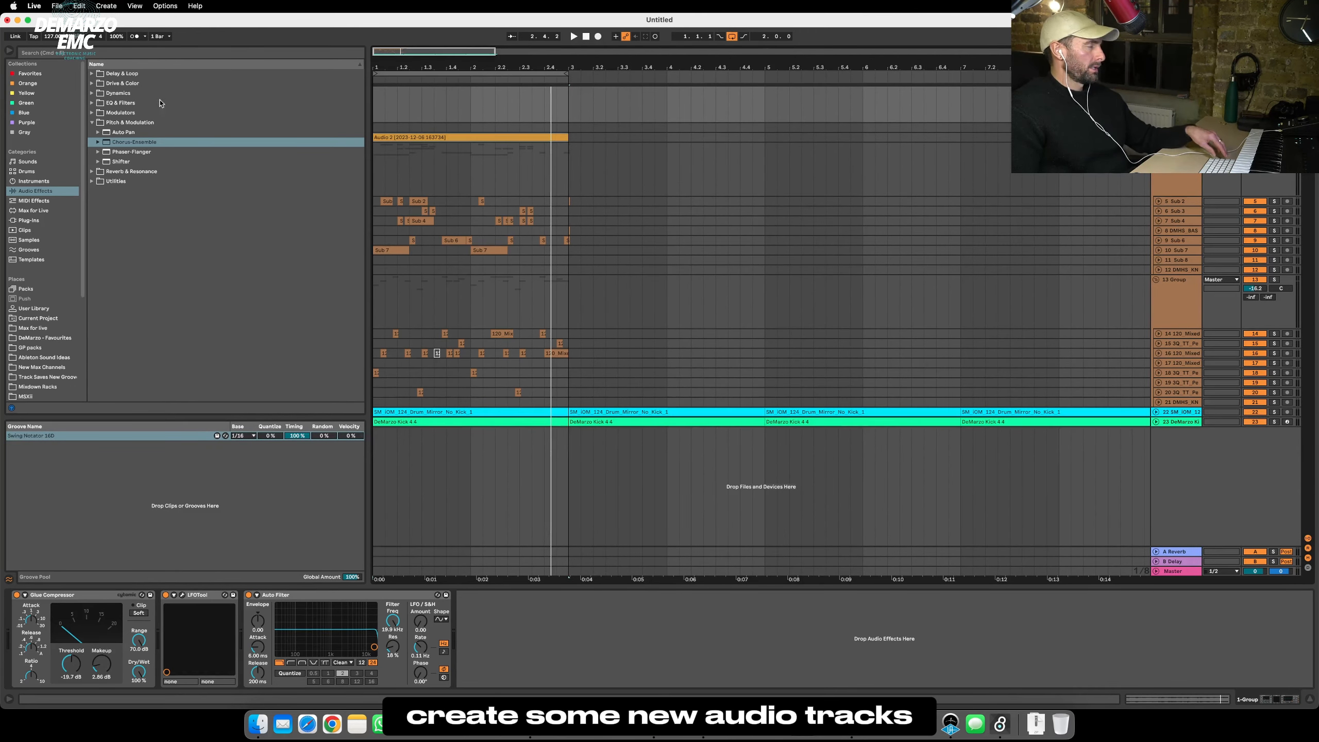
key("Tab")
key("super+t")
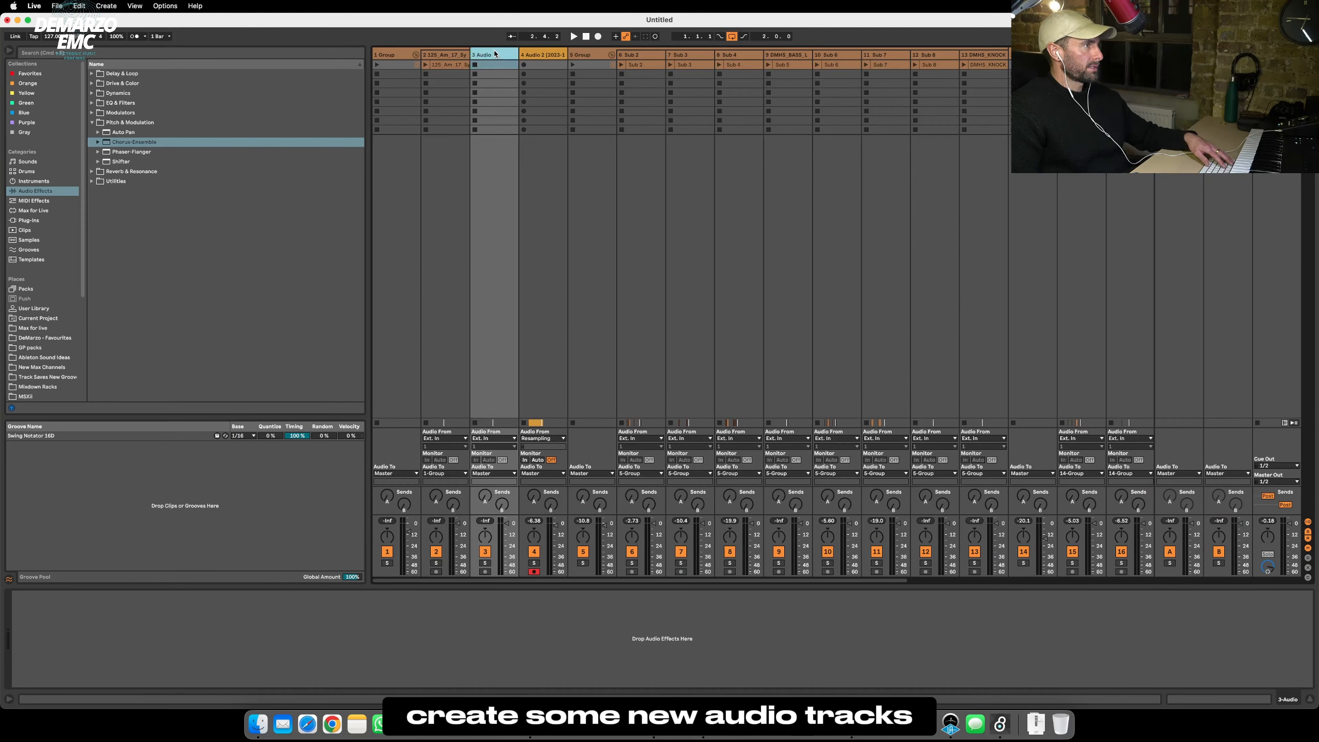
Move the new audio track ahead of the first group and add seven more audio tracks after it, making eight.
left_click_drag(494, 53, 382, 60)
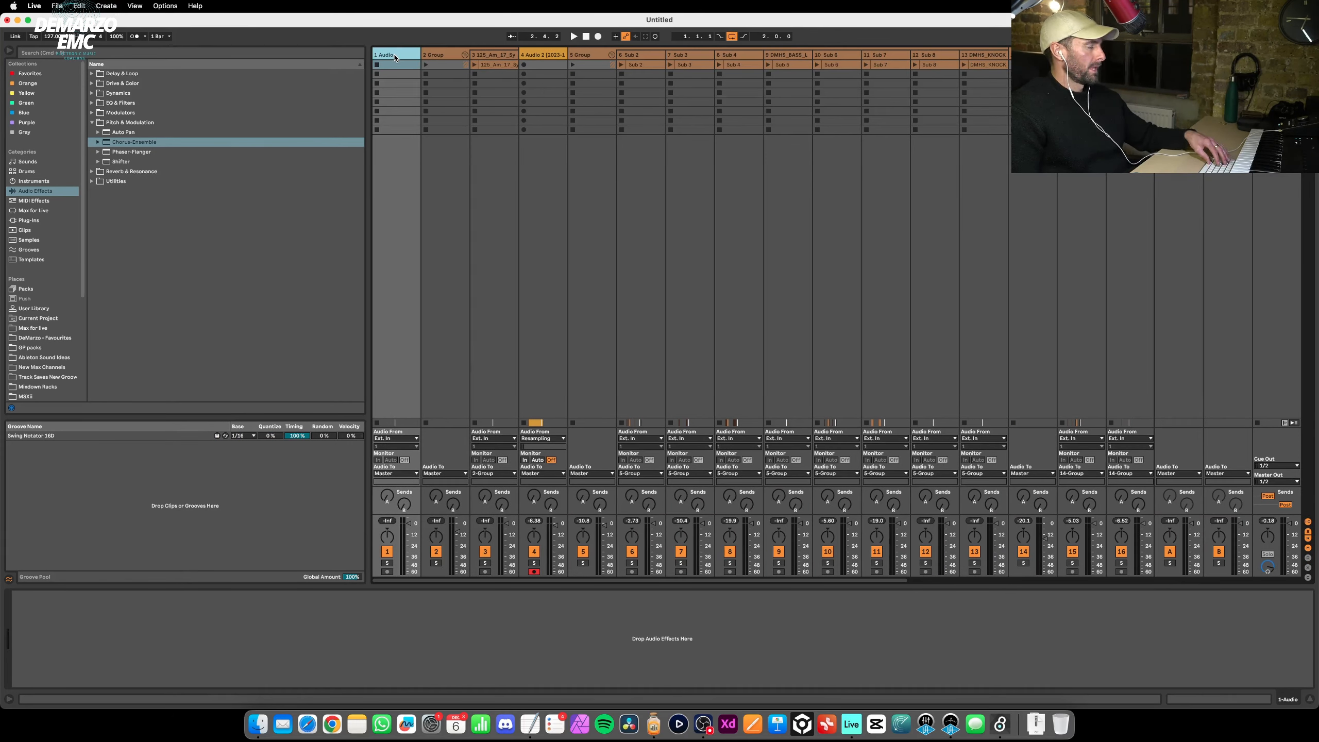
key("super+t")
key("super+t")
key("super+t")
key("super+t")
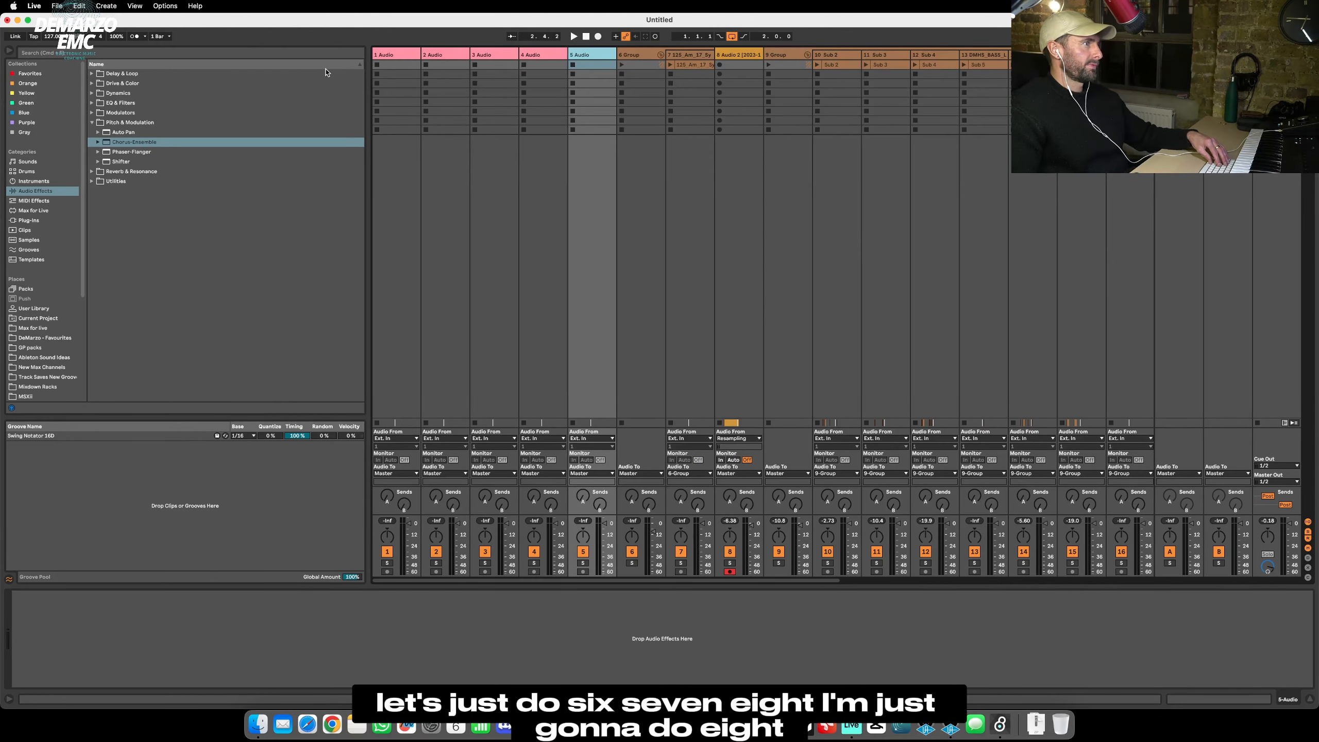
key("super+t")
key("super+t")
key("super+t")
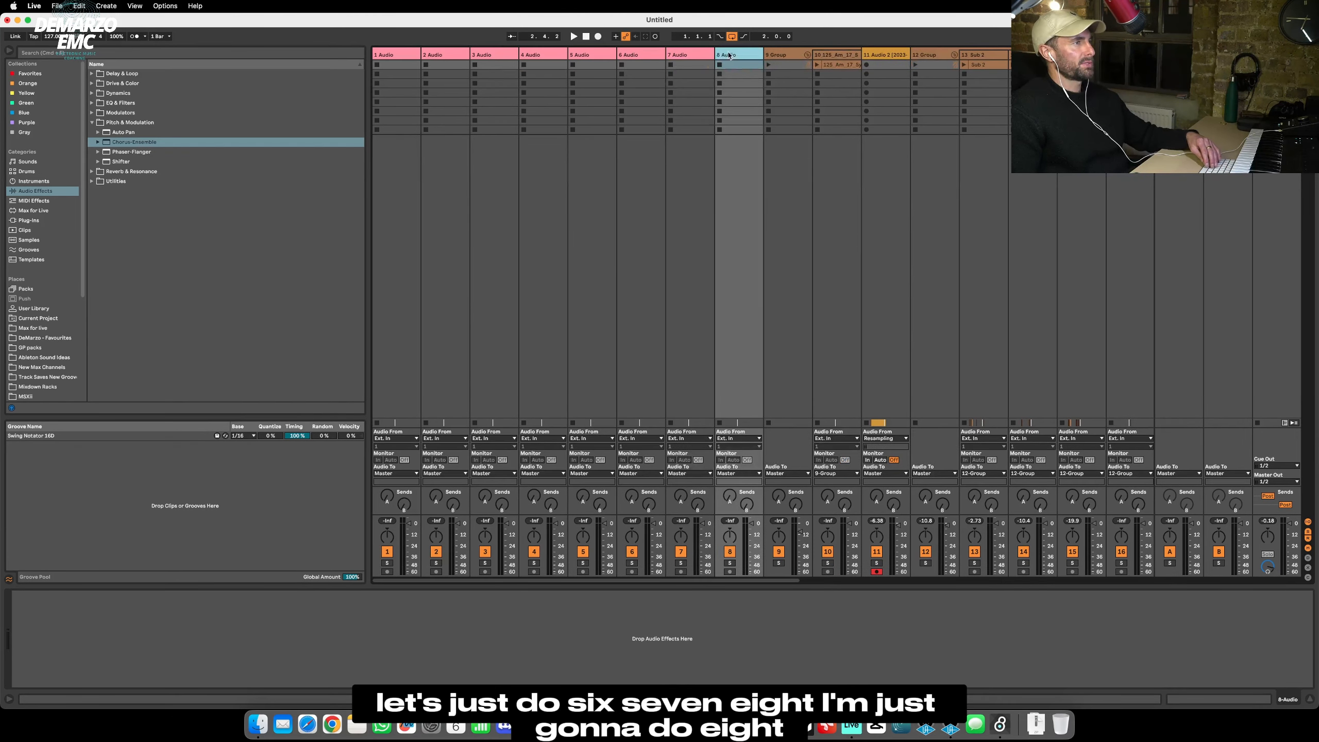
In Arrangement View, select the eight new audio tracks, fold them, and group them together.
key("Tab")
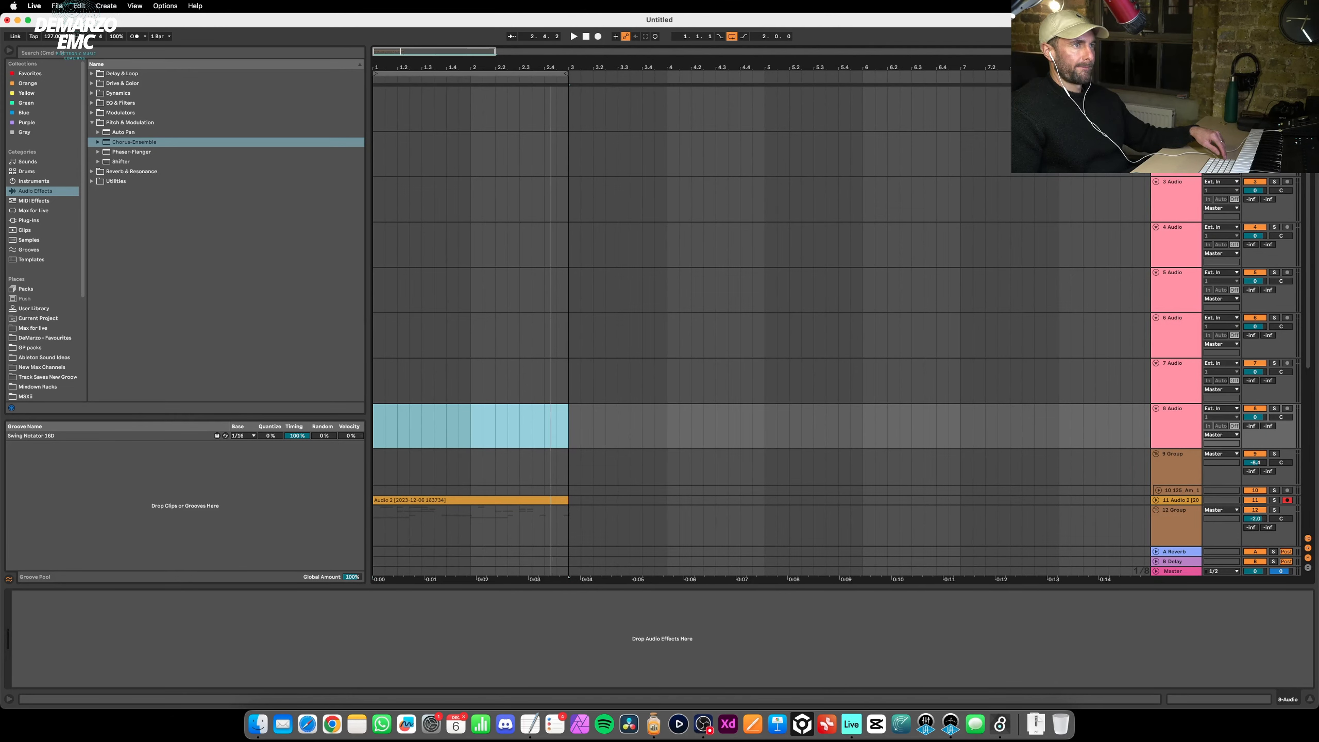
left_click(1175, 91)
left_click(1173, 435, "shift")
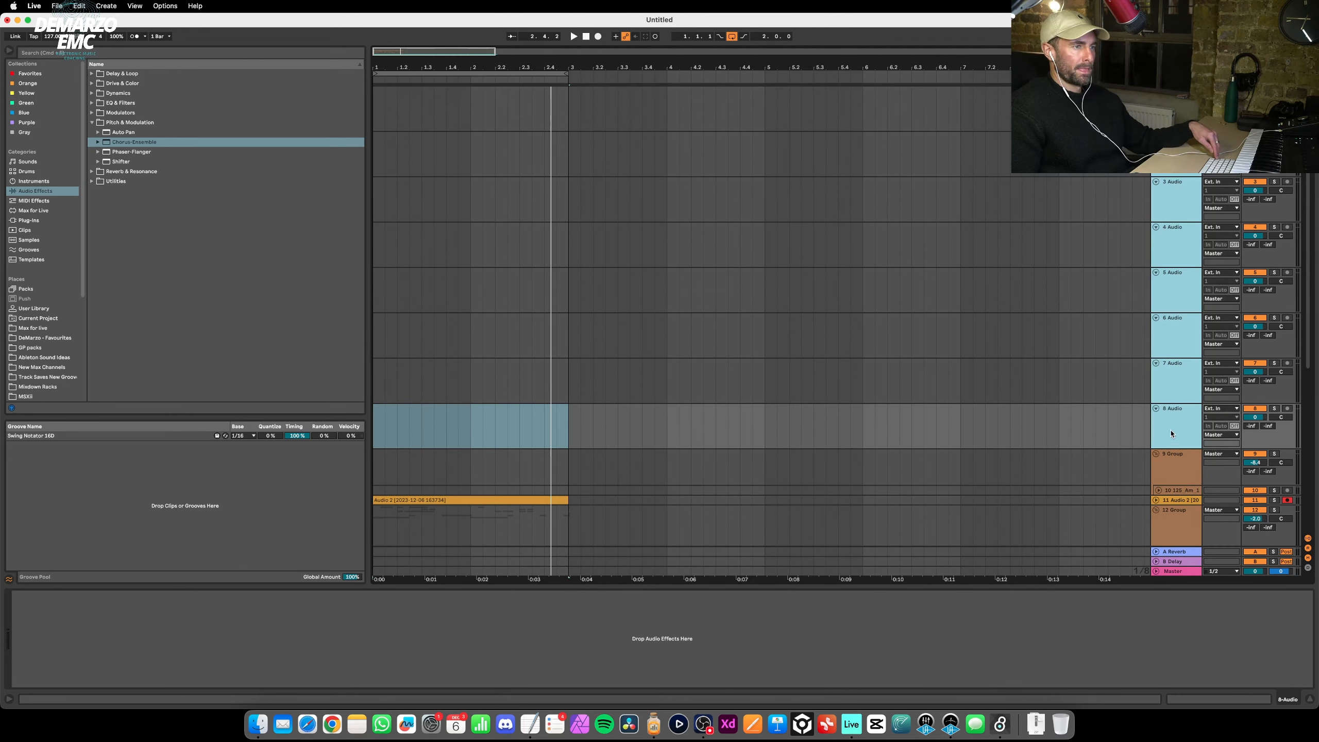
left_click(1156, 408)
left_click(1175, 91)
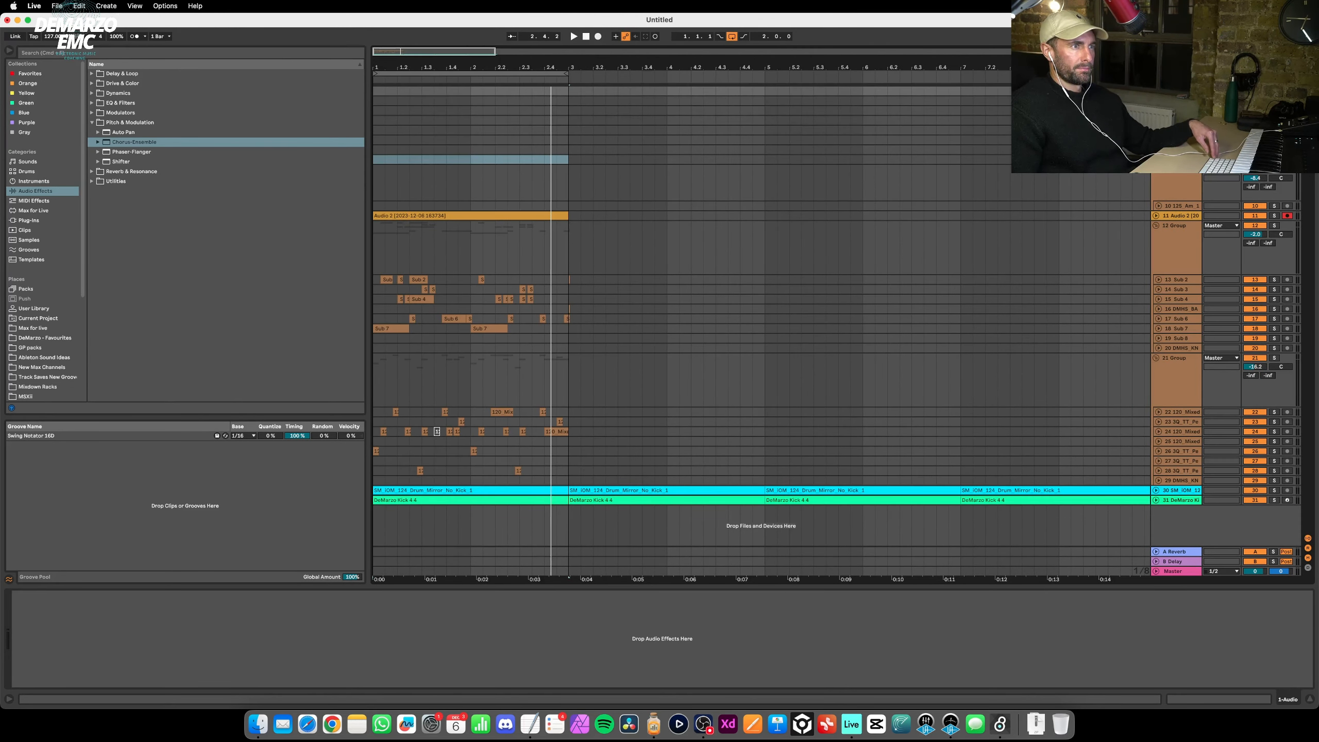
left_click(1175, 160, "shift")
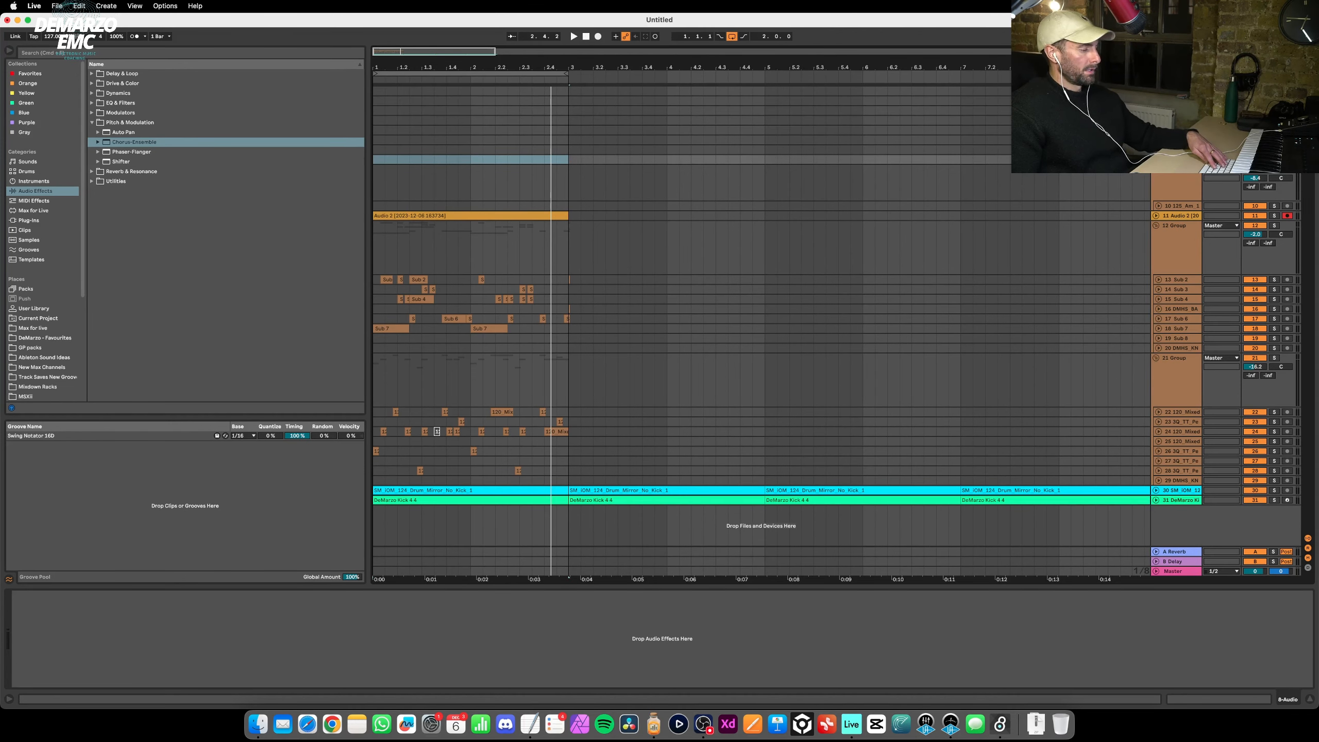
key("super+g")
Return to Session View, search all browser results for "hats", and audition the hi-hat samples.
key("Tab")
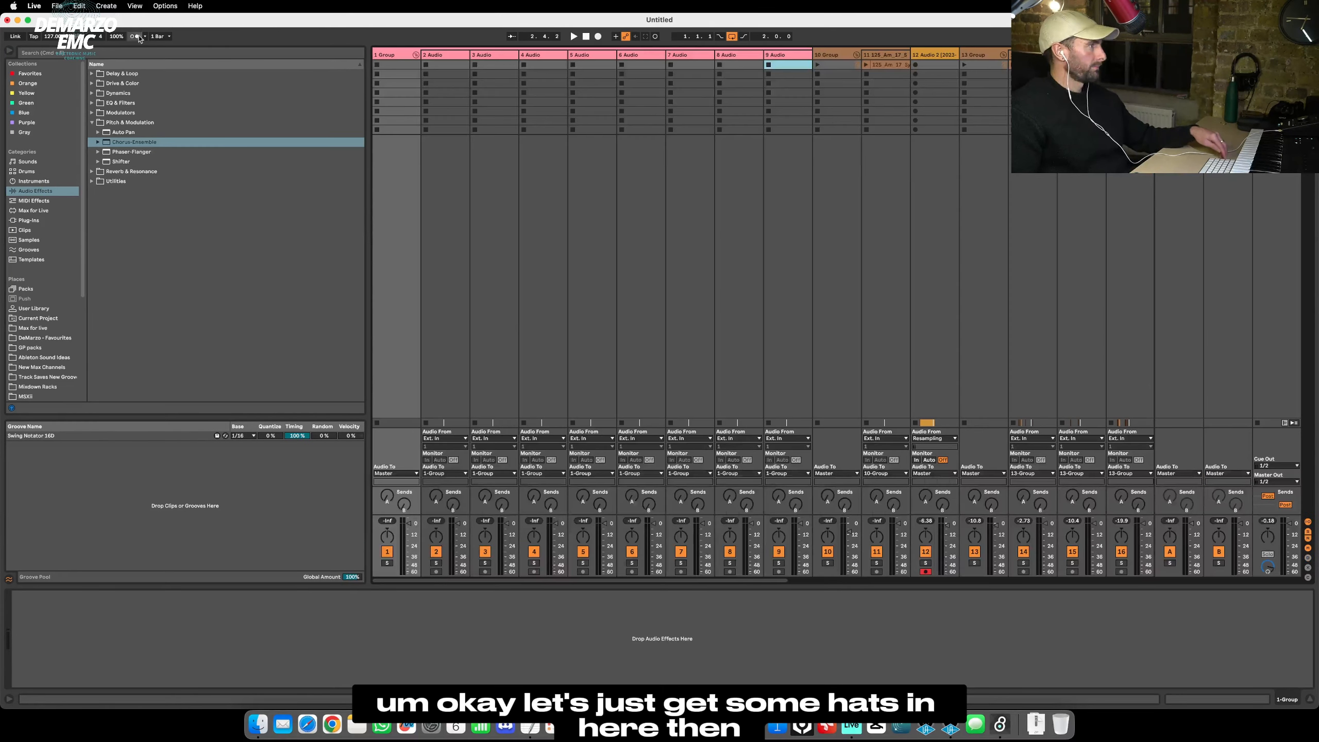
left_click(81, 54)
type("hats")
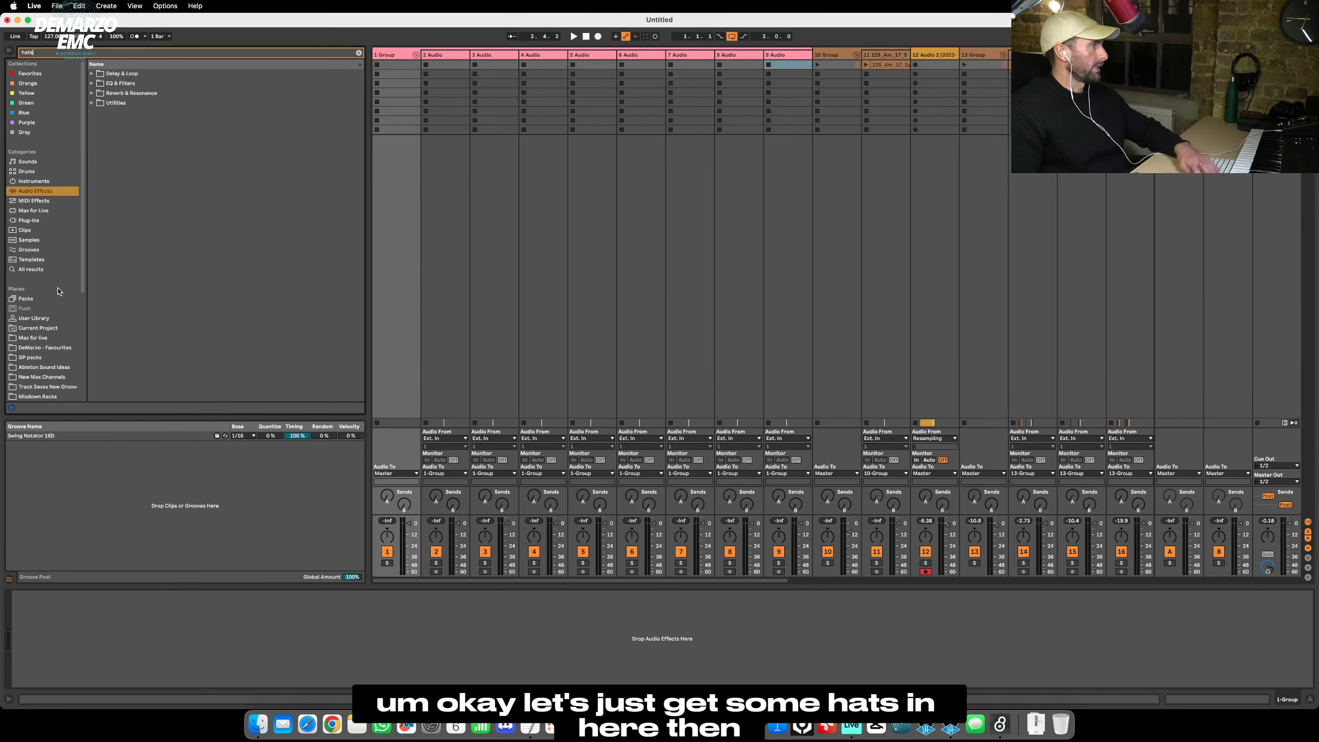
left_click(57, 270)
left_click(123, 182)
key("Up")
key("Up")
key("Up")
key("Up")
key("Up")
key("Up")
key("Up")
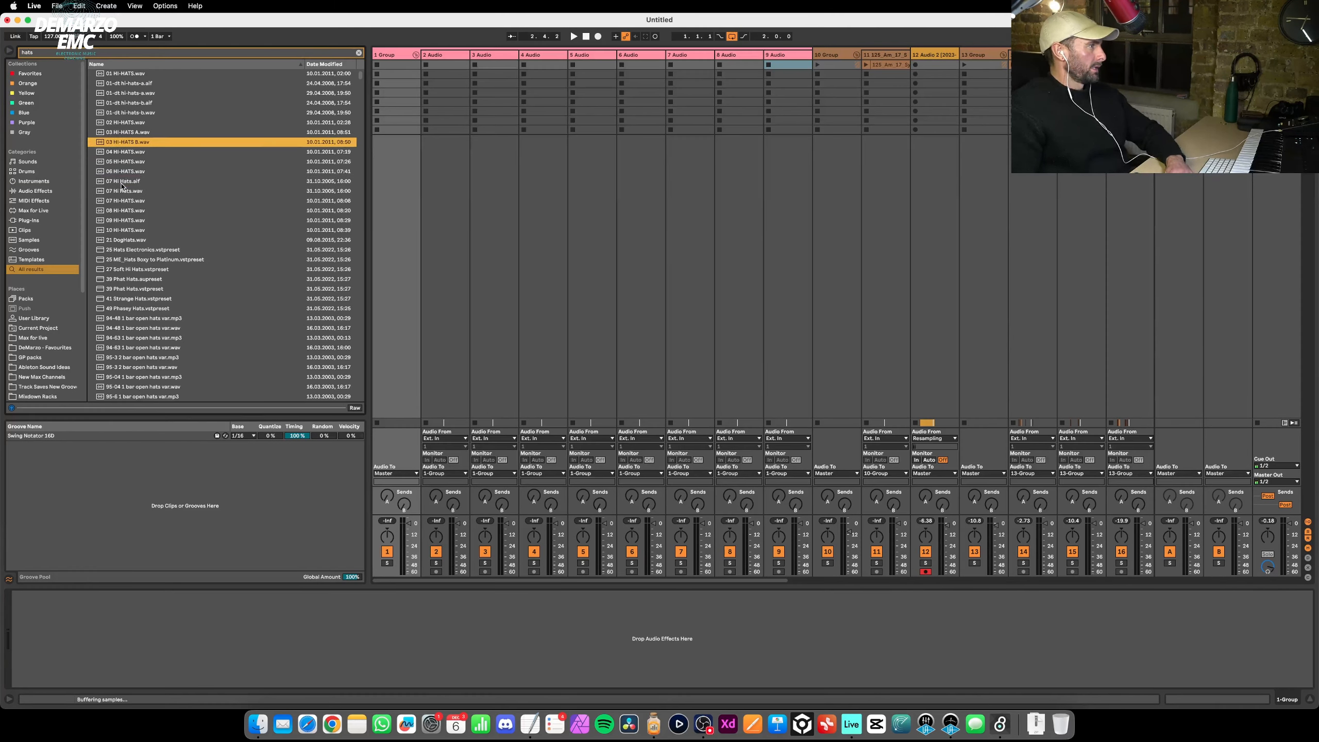
Load the samples from 02 HI-HATS.wav through 07 Hi Hats.wav across separate tracks of the new group.
left_click(144, 123)
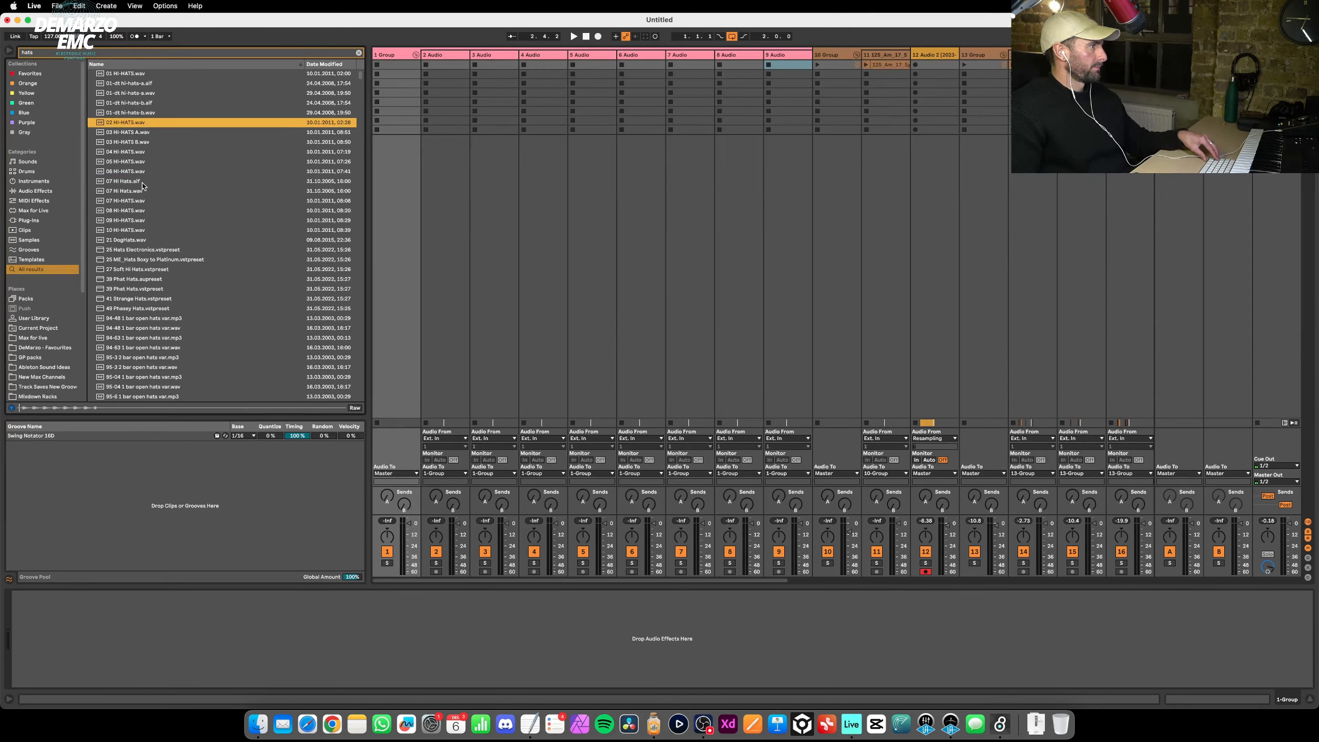
left_click(136, 191, "shift")
left_click_drag(128, 124, 395, 71)
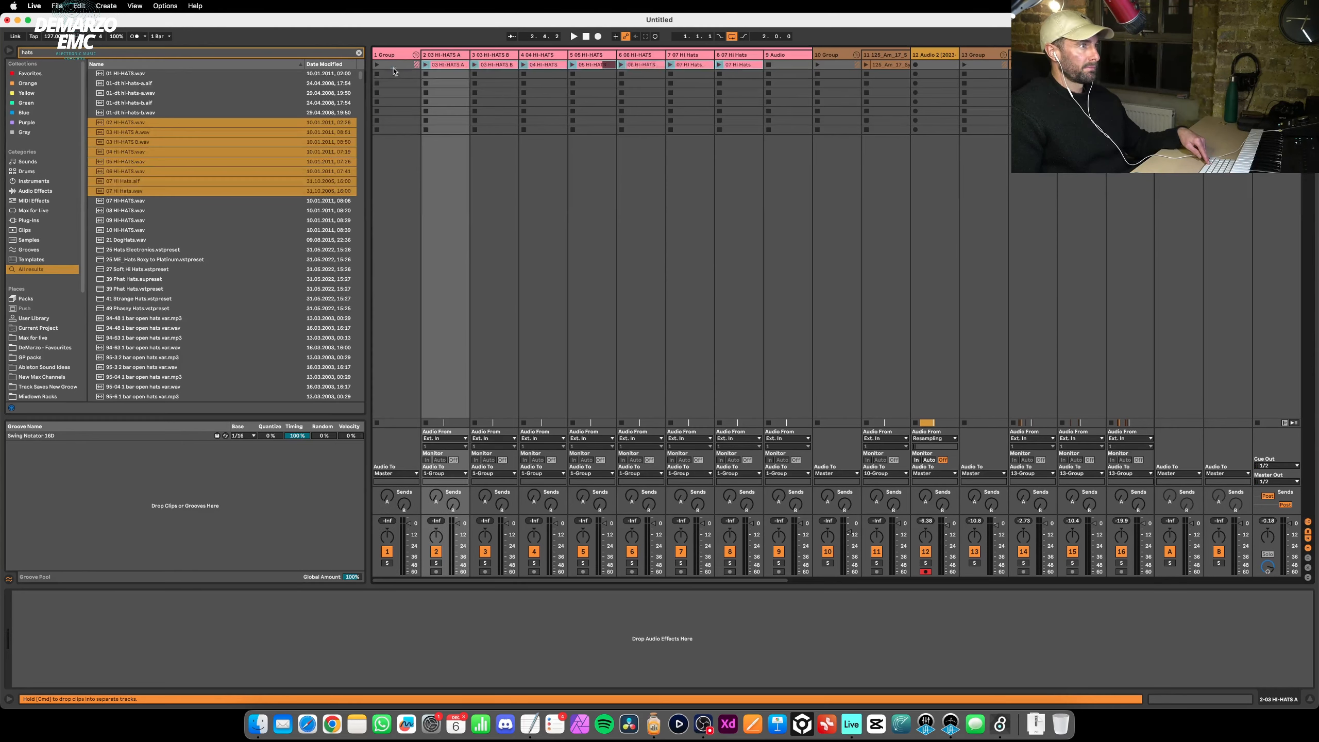
Insert a MIDI track after the hi-hat group's last audio track and load Loop Flip.amxd from the Max for live folder onto it.
left_click(793, 56)
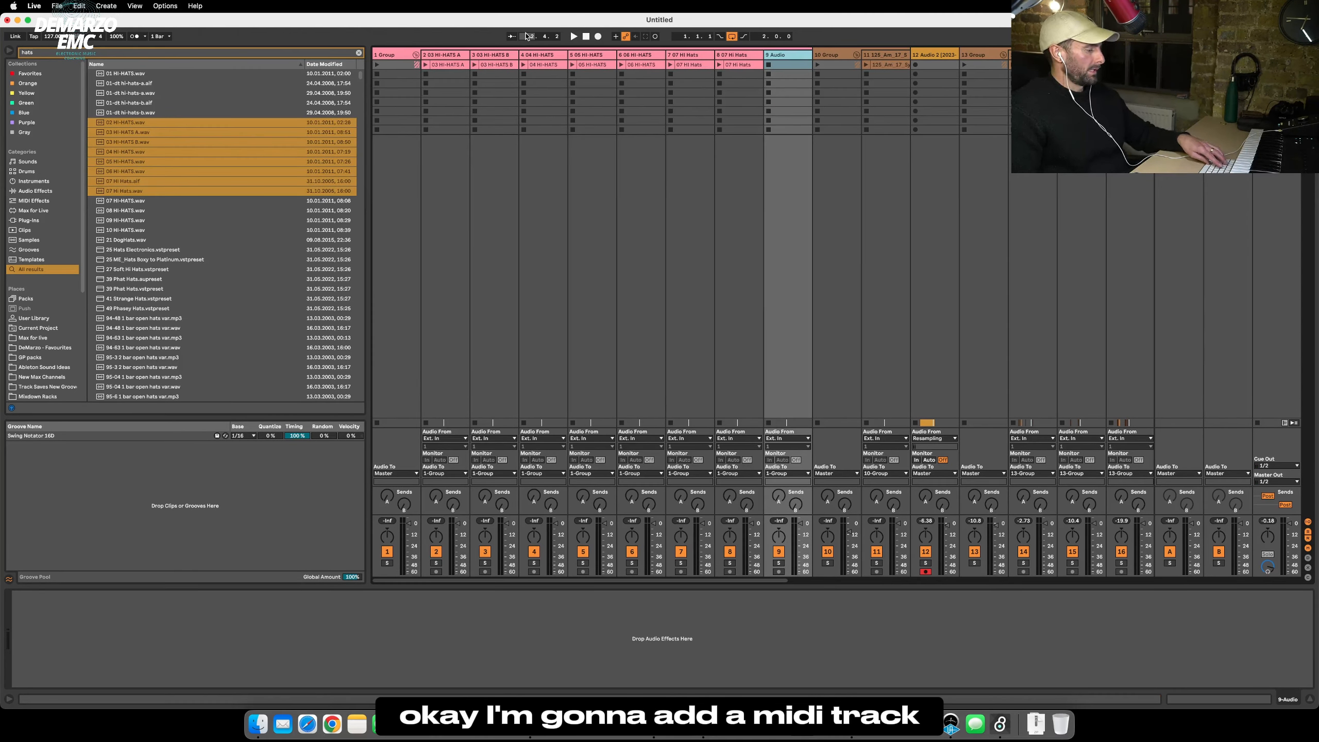
key("super+shift+t")
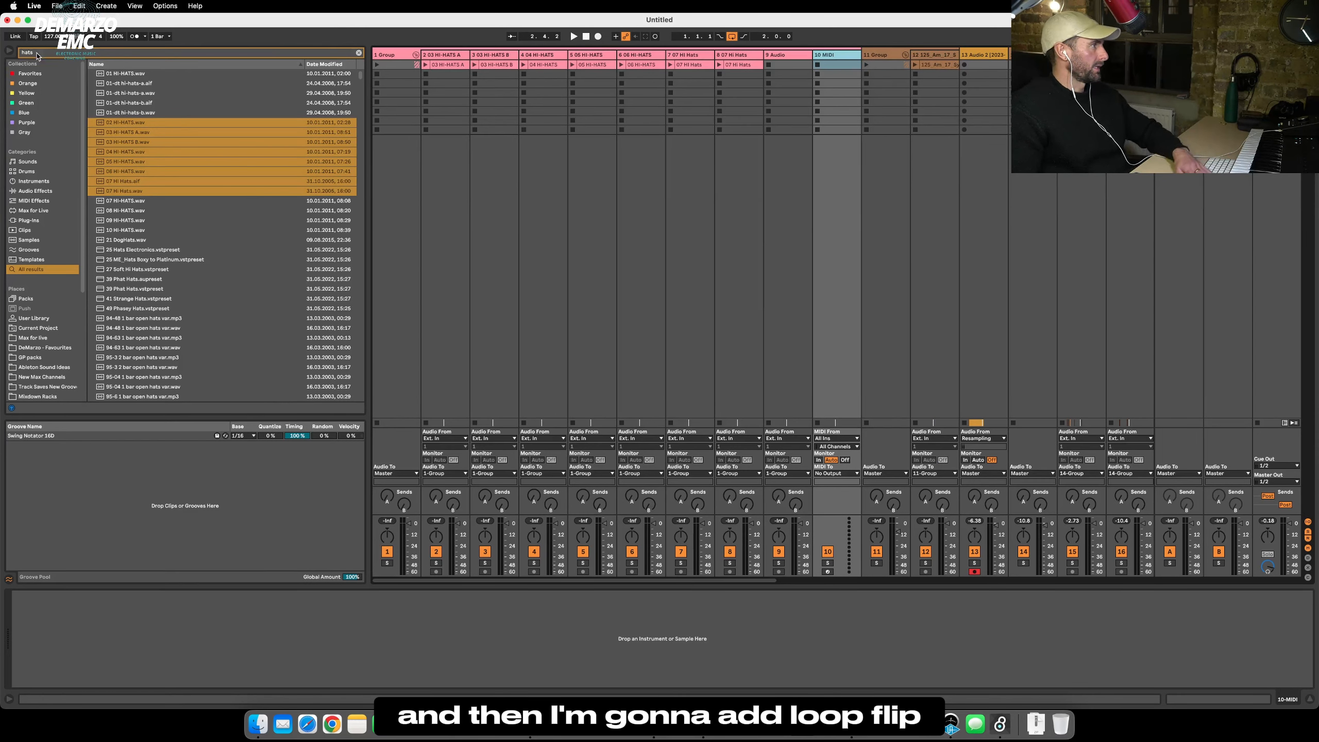
left_click_drag(36, 56, 19, 54)
key("BackSpace")
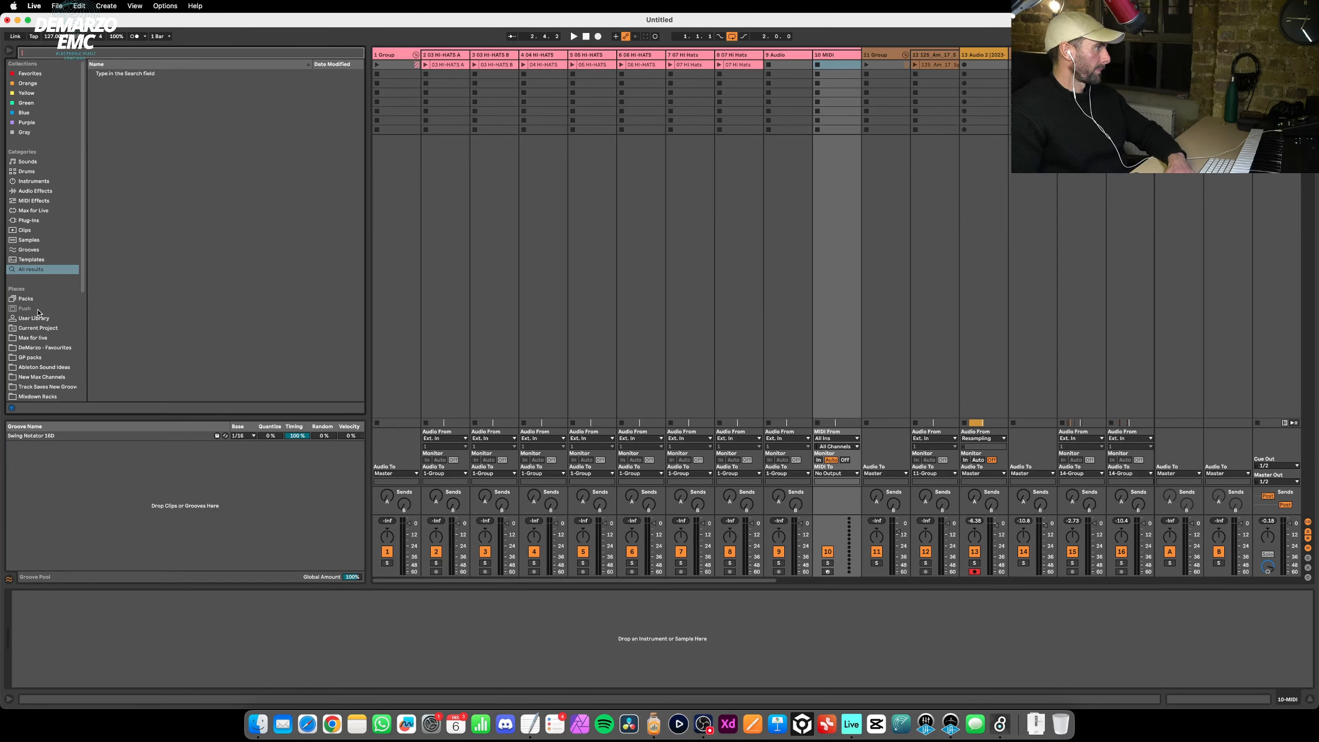
left_click(32, 338)
left_click_drag(124, 85, 829, 56)
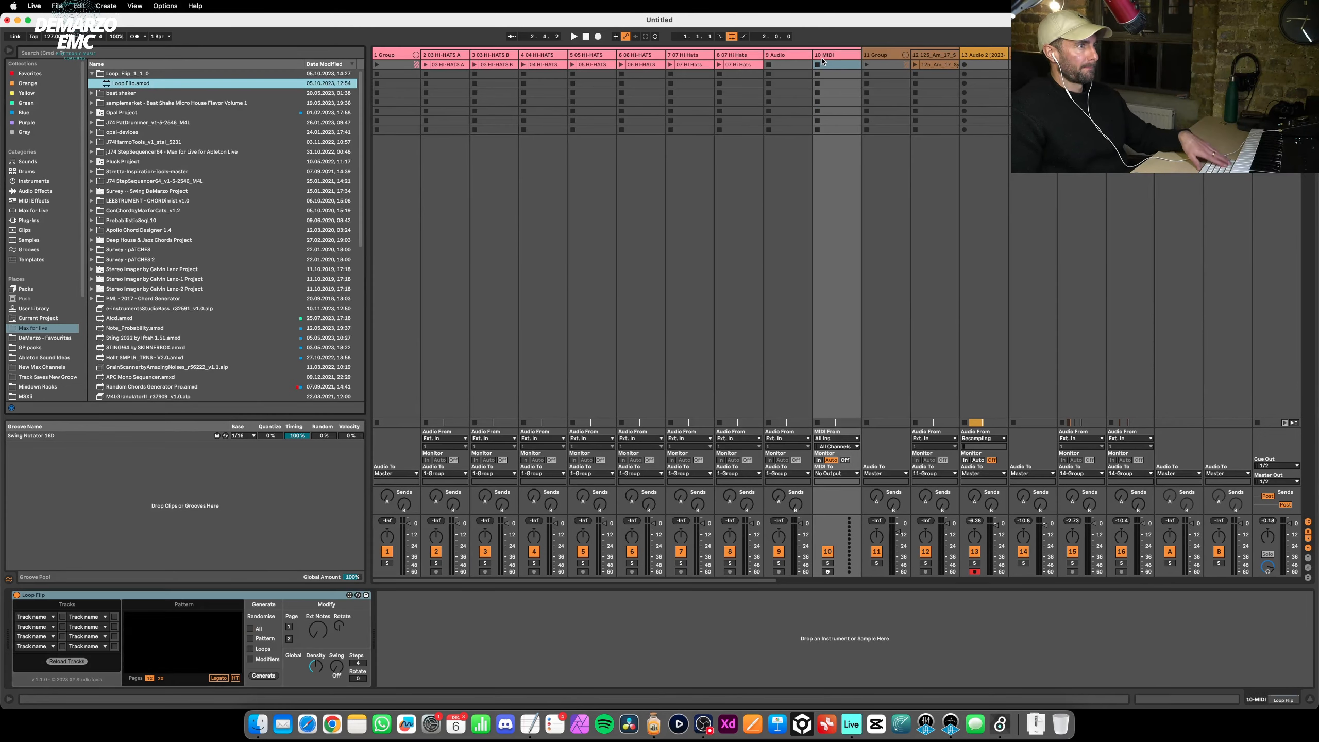
In Arrangement View, reload the tracks in the new Loop Flip device and generate a hi-hat pattern.
key("Tab")
left_click(1186, 230)
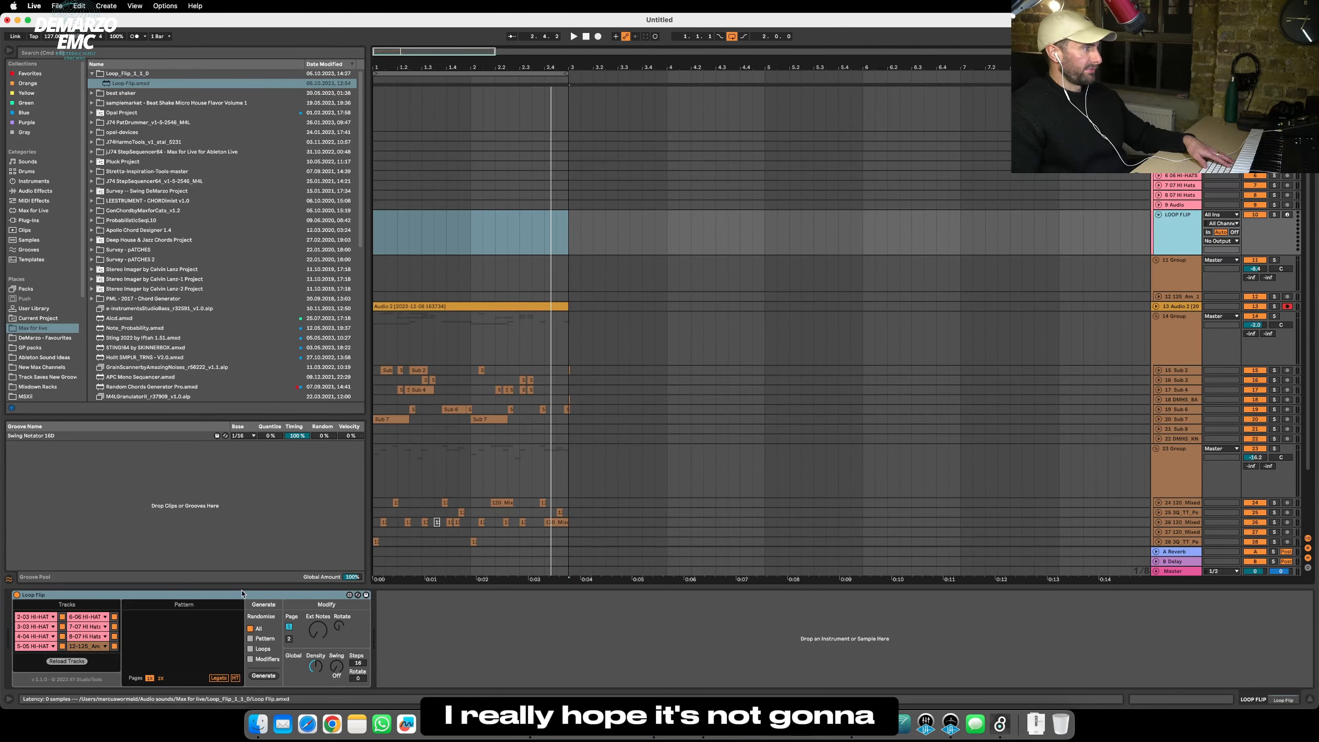
left_click(68, 661)
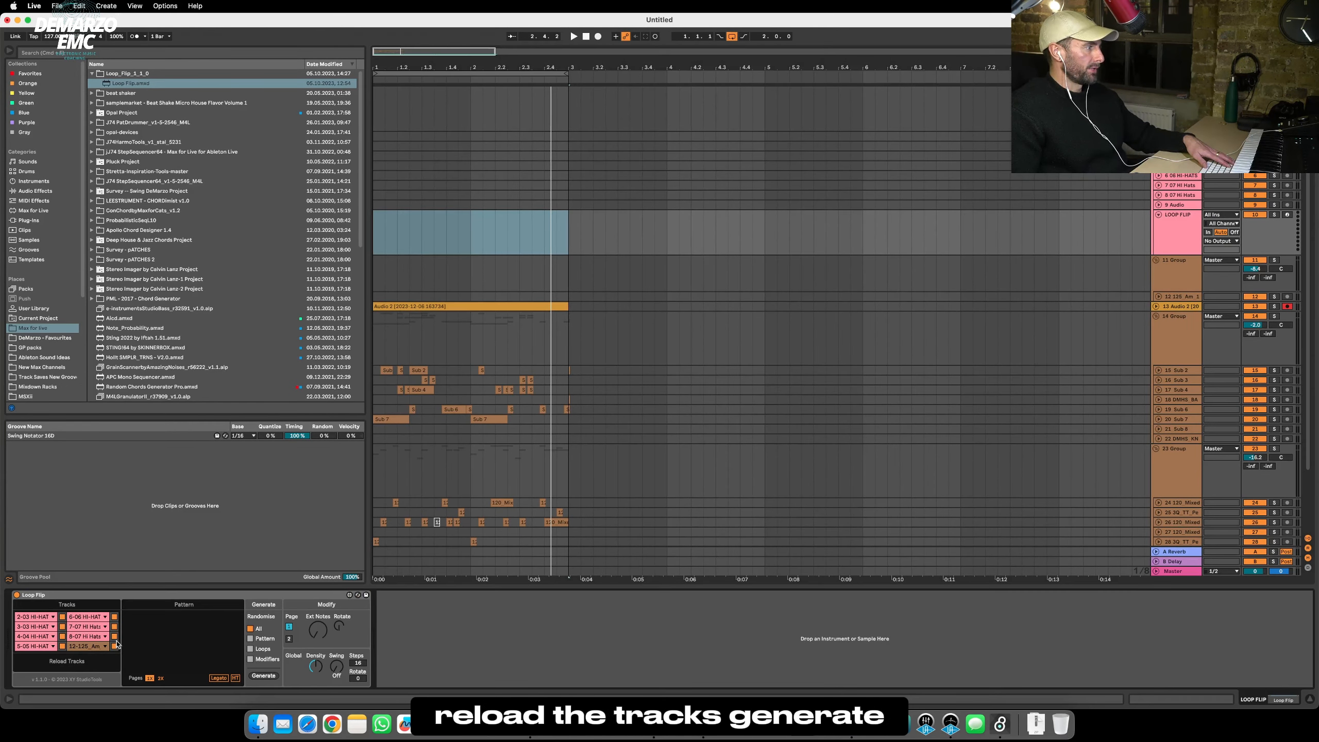
left_click(263, 675)
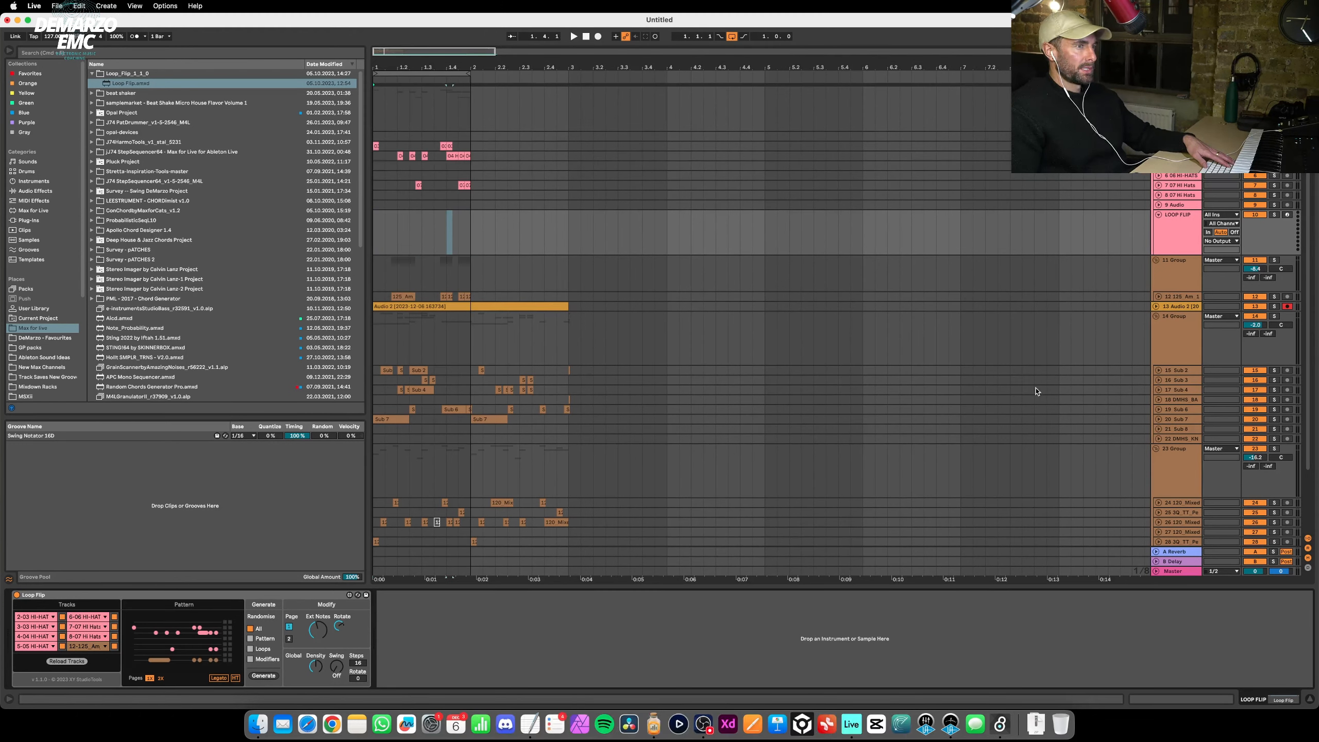
Play the loop, briefly solo the audio track in 11 Group, and leave that track muted.
left_click(574, 36)
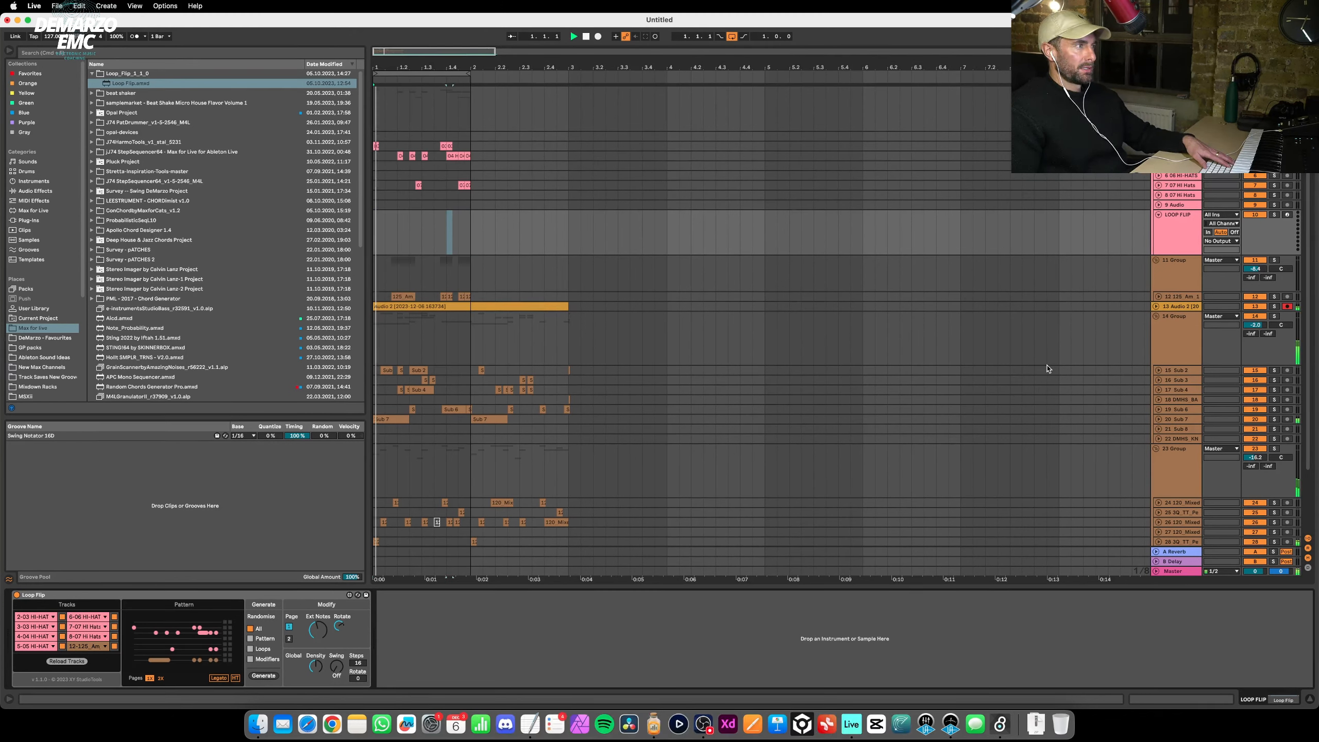
left_click(1274, 297)
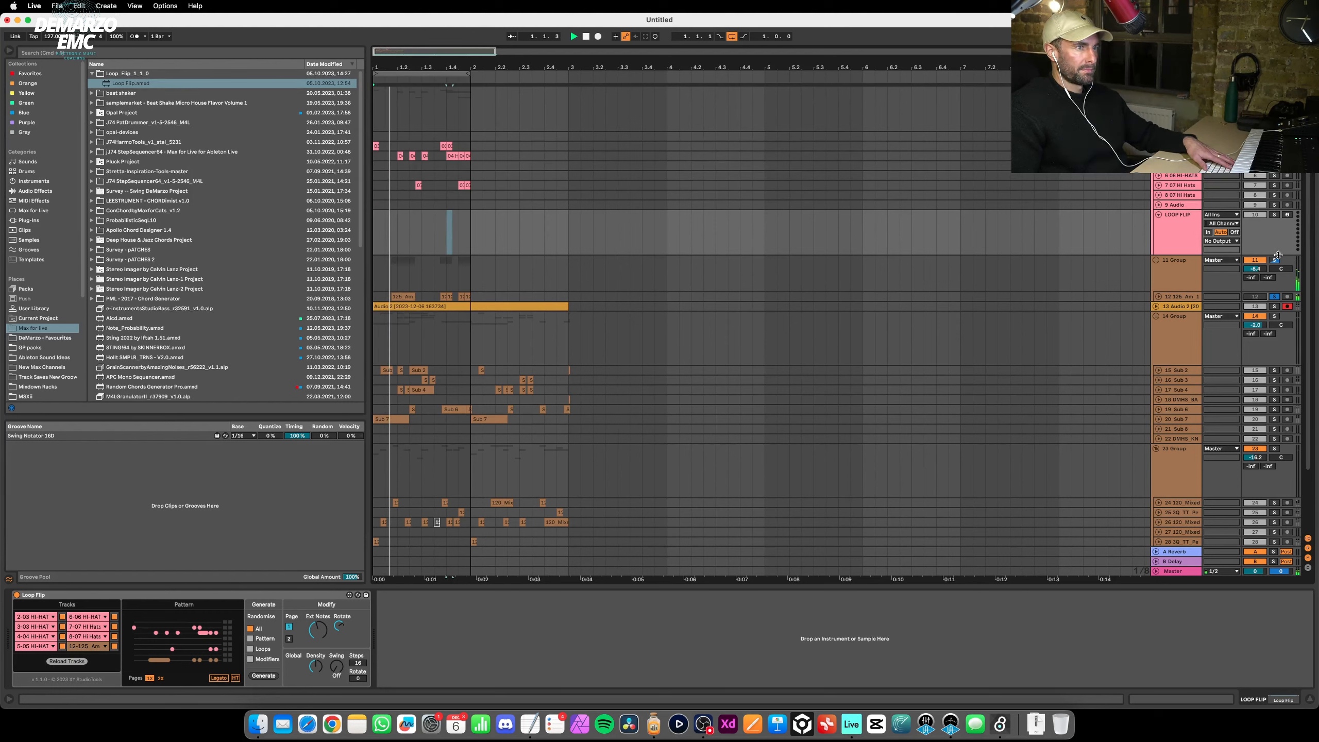
left_click(1273, 260)
left_click(1273, 260)
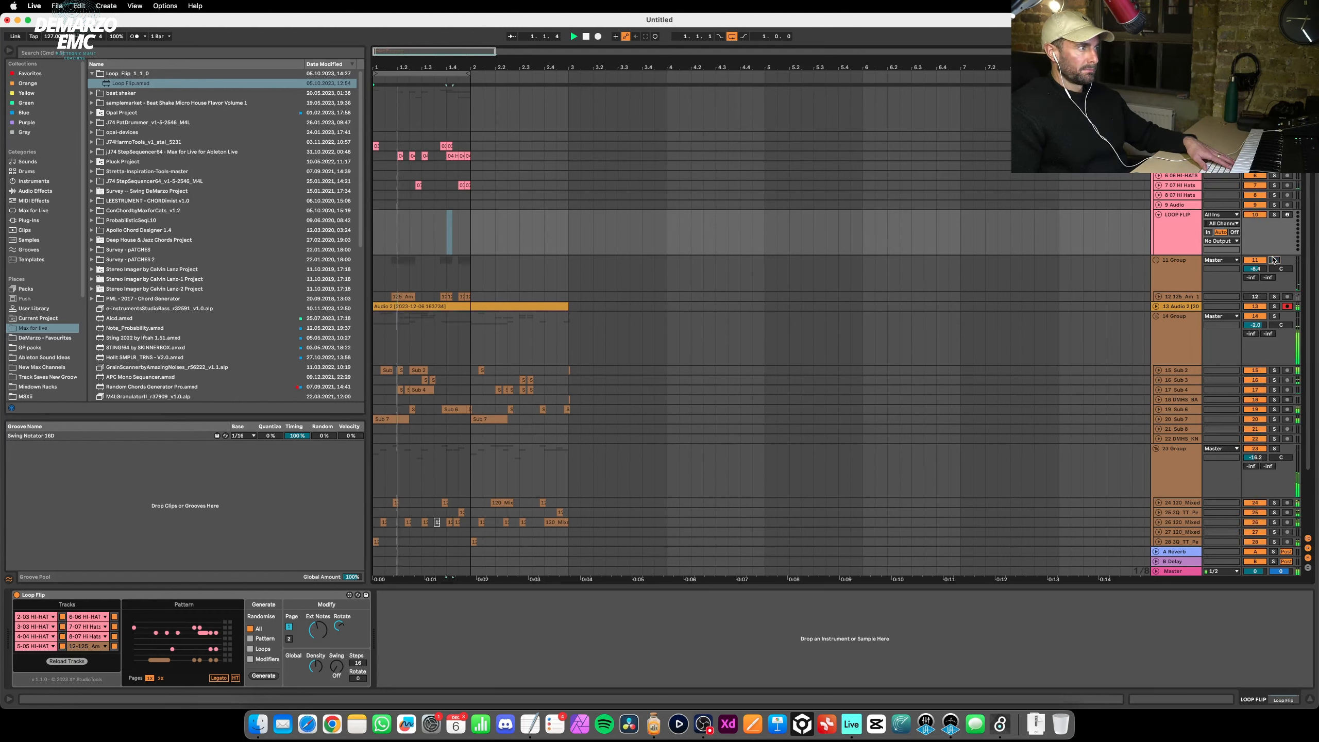
Raise the global swing slightly in the hi-hat Loop Flip device and play the loop.
left_click(1176, 275)
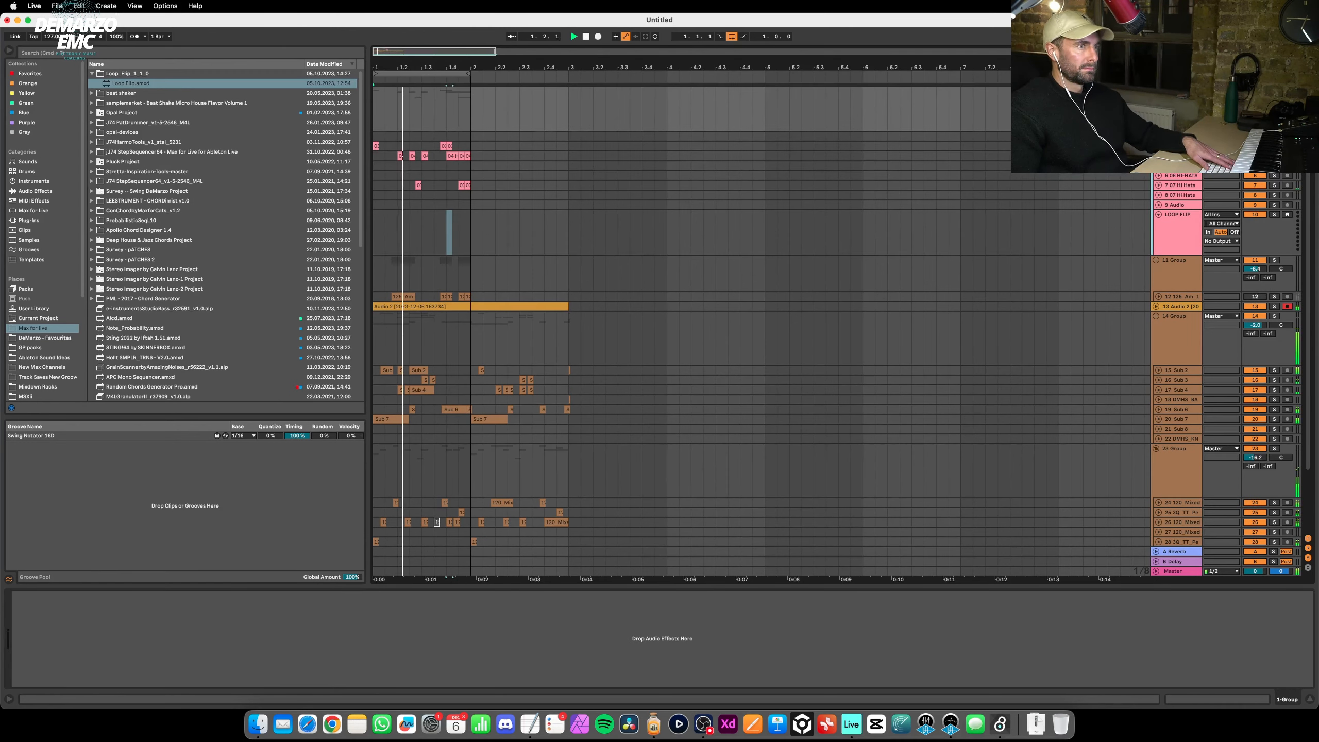
left_click(1175, 230)
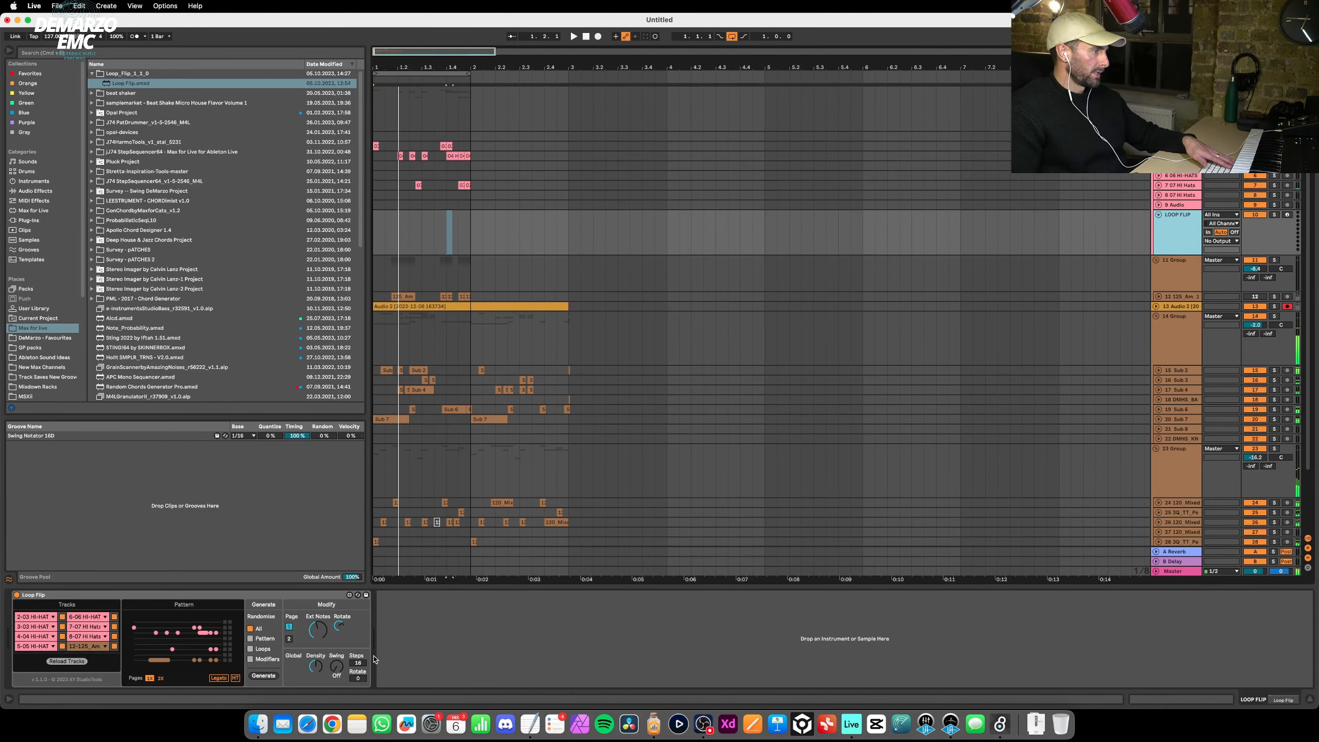
left_click_drag(331, 674, 333, 671)
key("space")
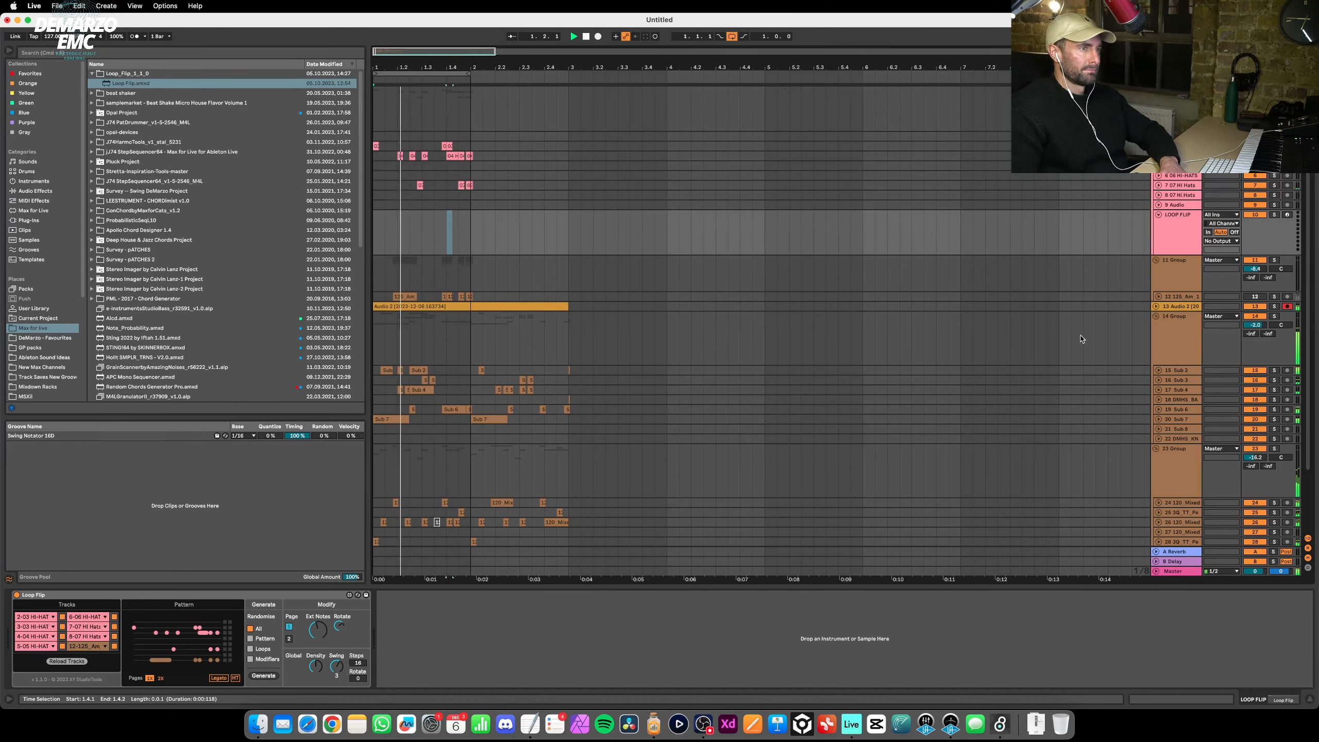
Reset the volume of the group holding the Sub tracks to 0 dB.
left_click(1081, 338)
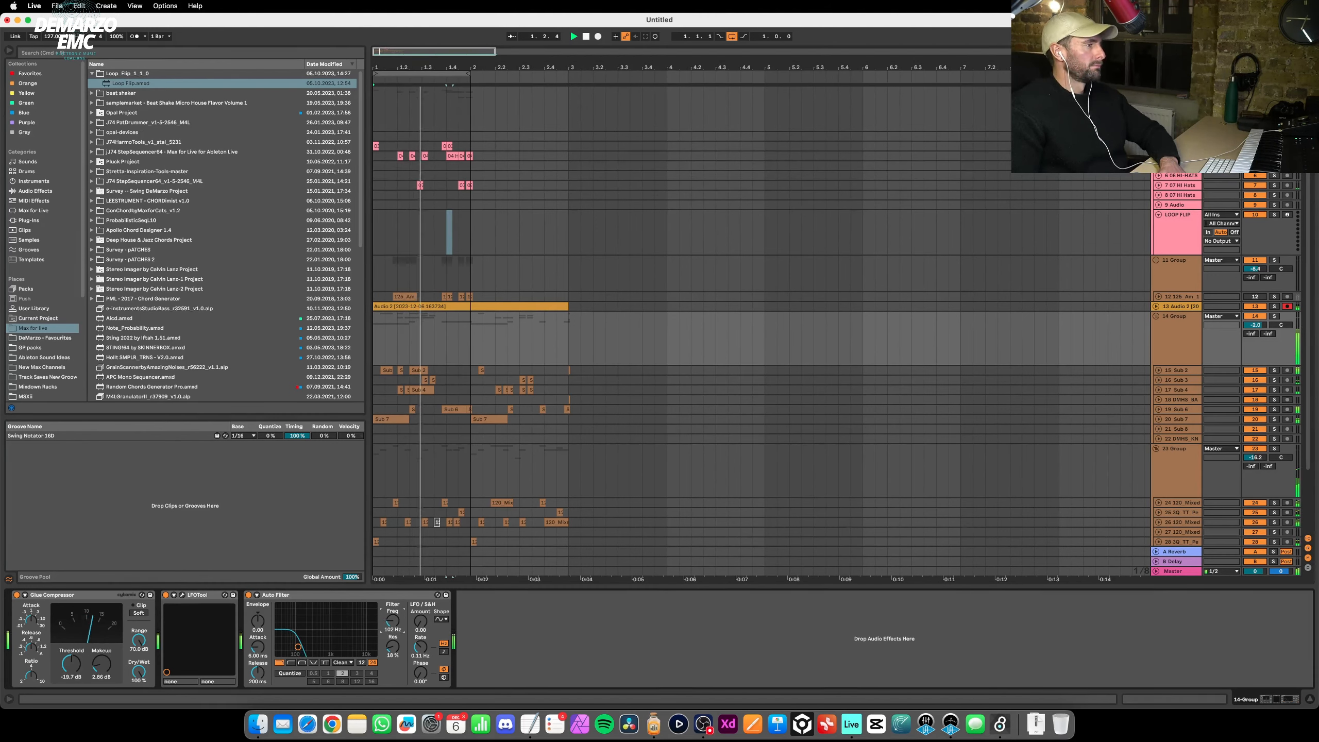
double_click(1250, 325)
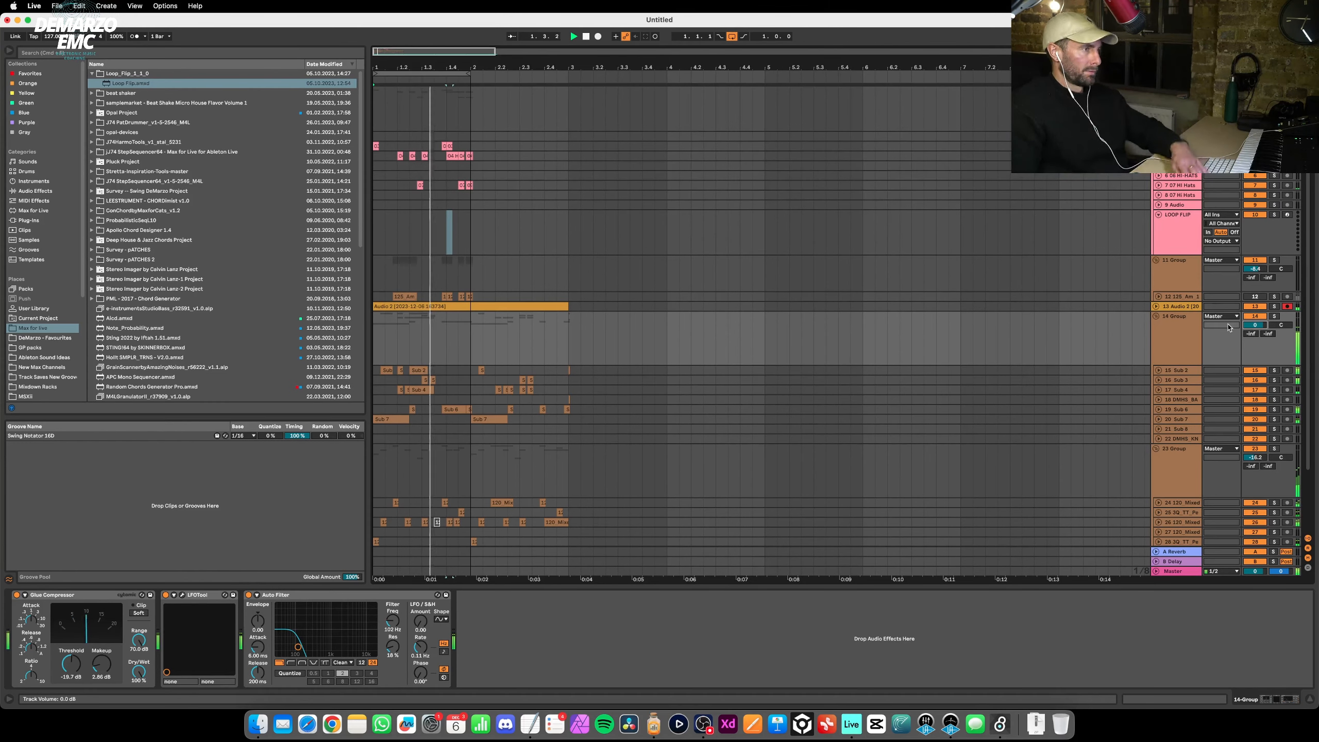
Add Reverb to the resampled audio track with dry/wet at about 47%, raise its low diffusion filter, and enable the Hi Cut input filter.
left_click(1173, 309)
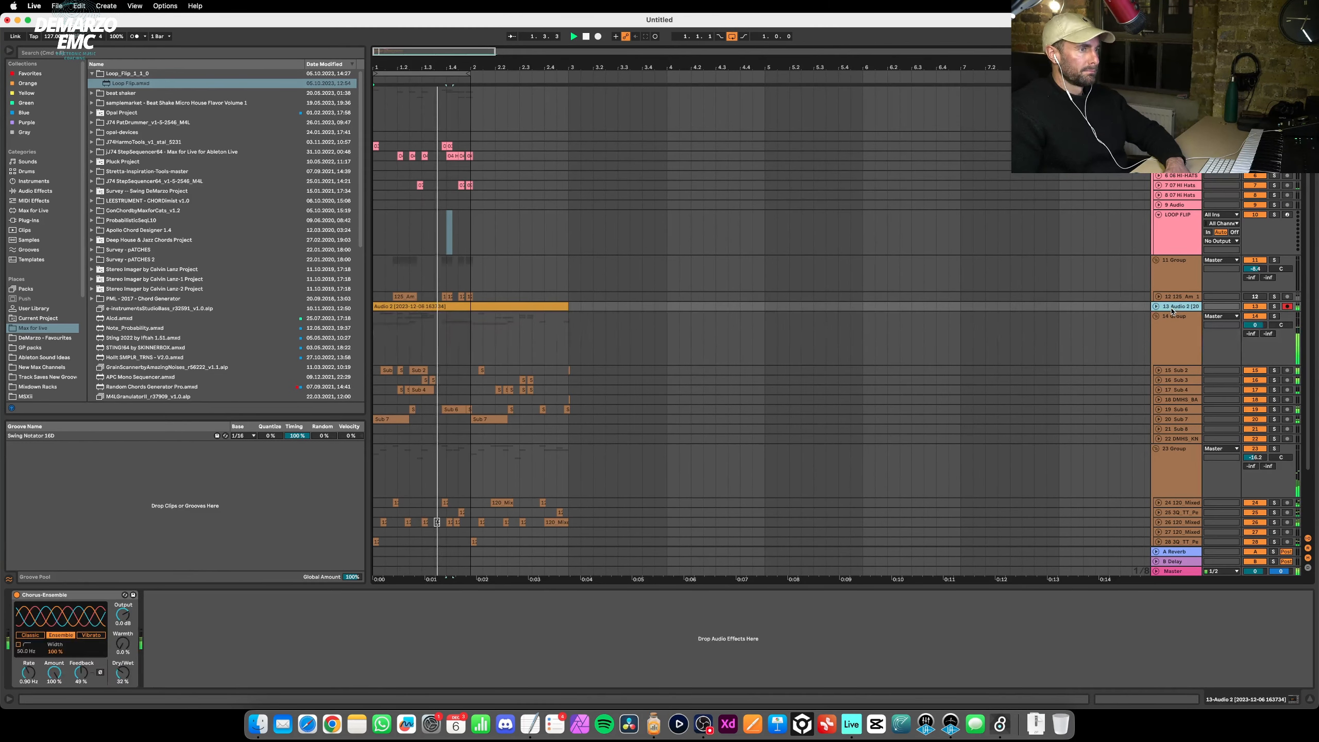
left_click(35, 191)
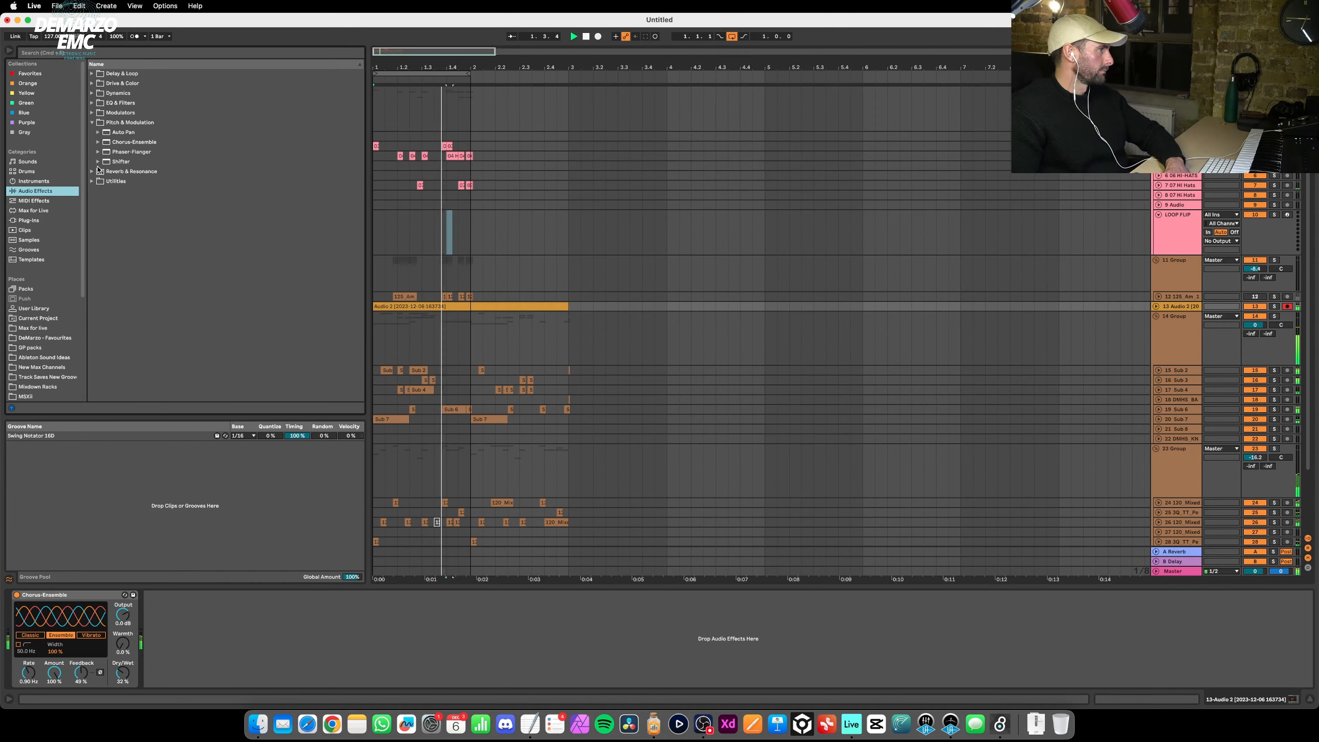
left_click(96, 171)
double_click(121, 162)
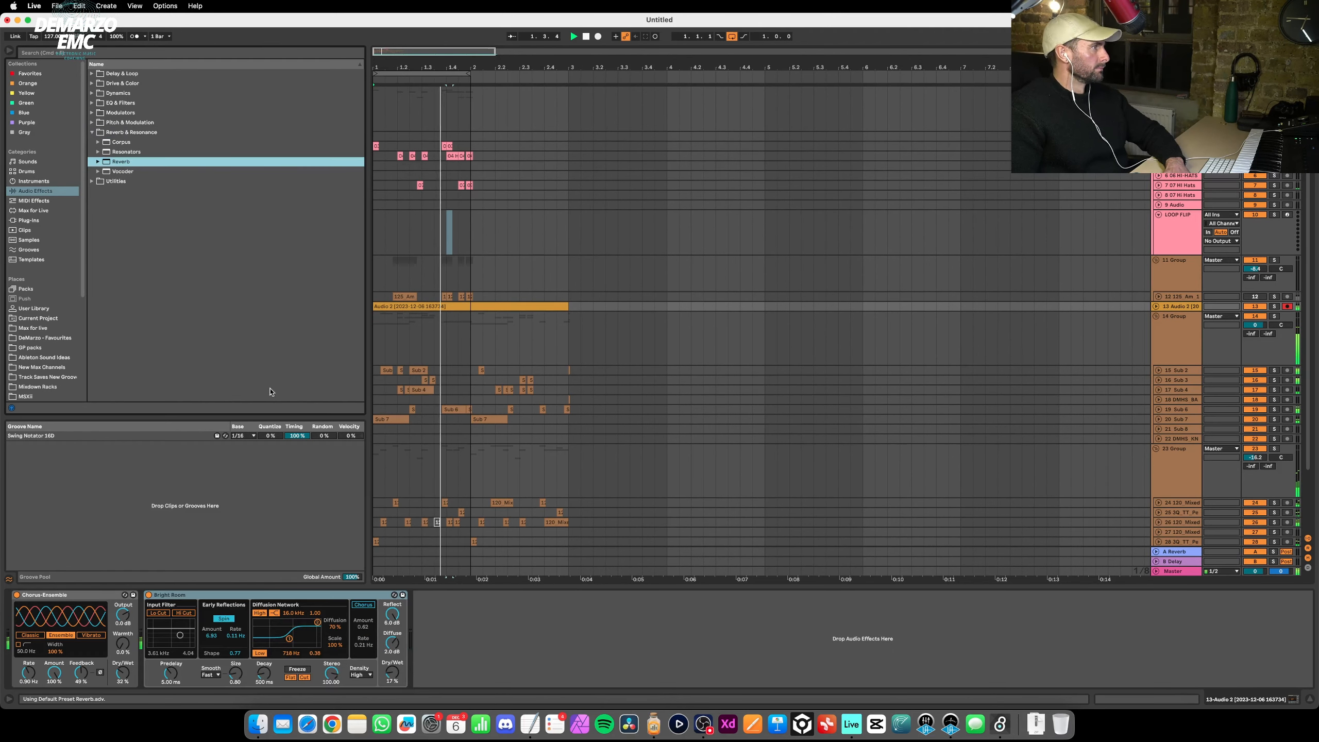
left_click_drag(392, 673, 392, 647)
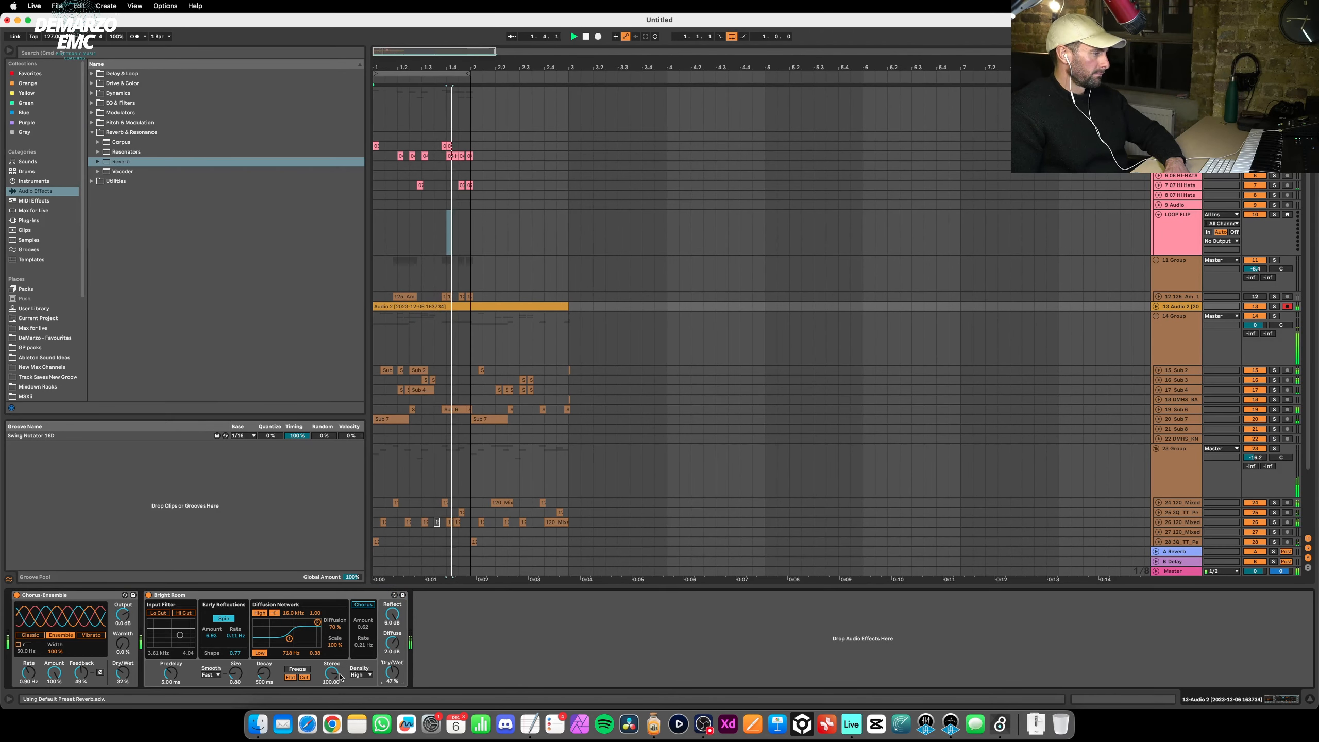
left_click_drag(289, 638, 289, 621)
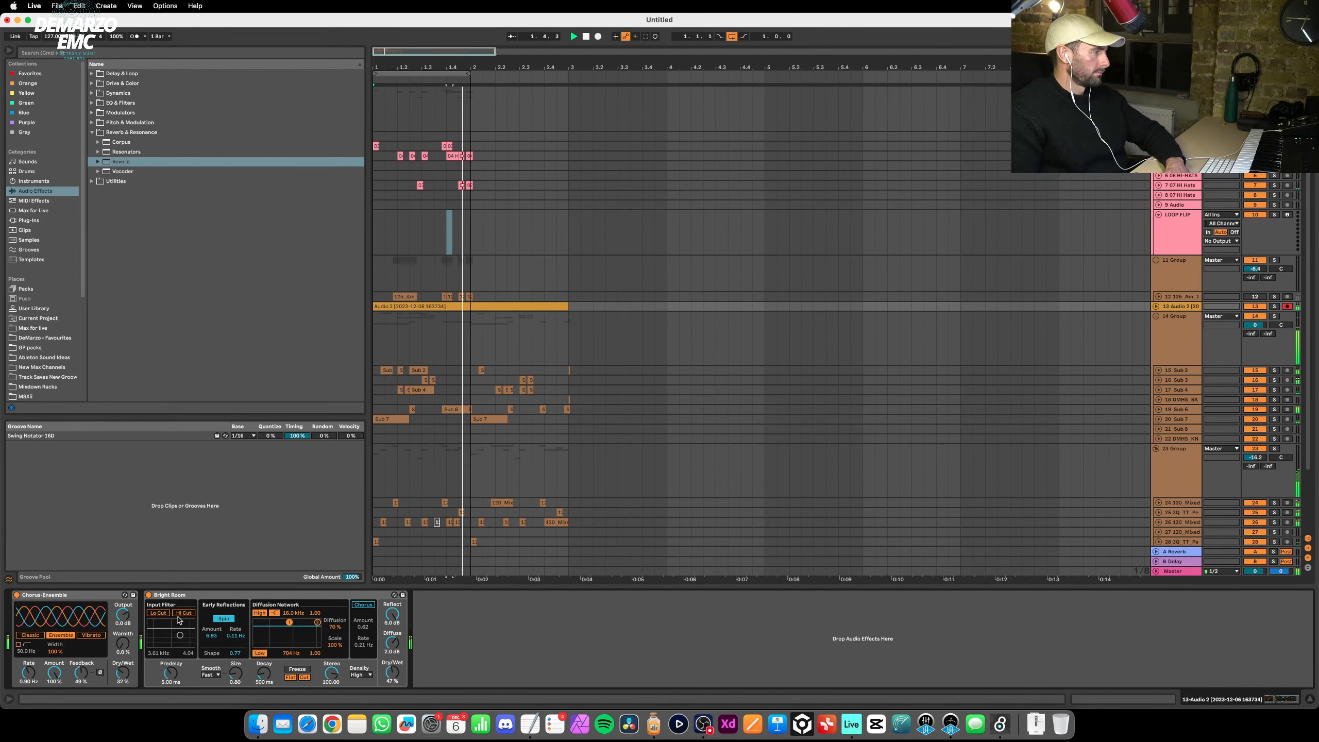
left_click(179, 615)
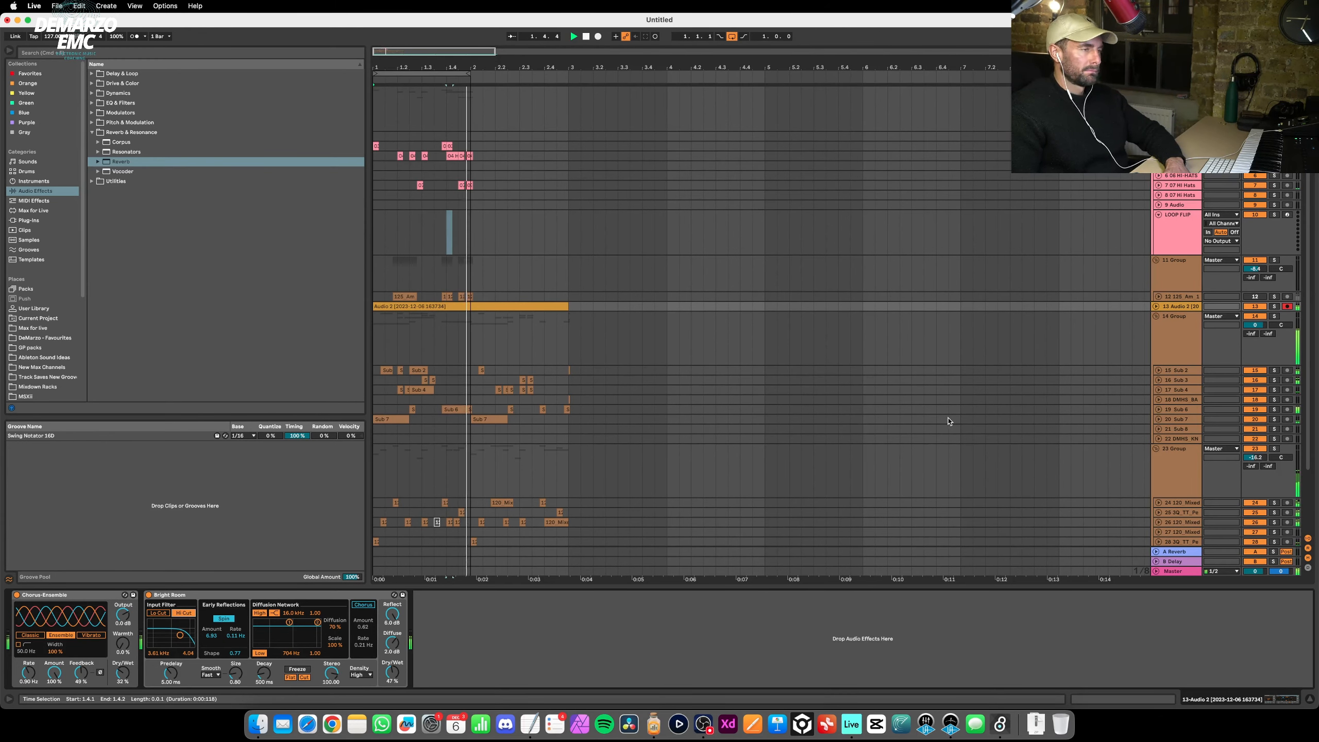
Generate a new randomised hi-hat pattern with the Loop Flip device on the hi-hat group's LOOP FLIP track.
left_click(1176, 99)
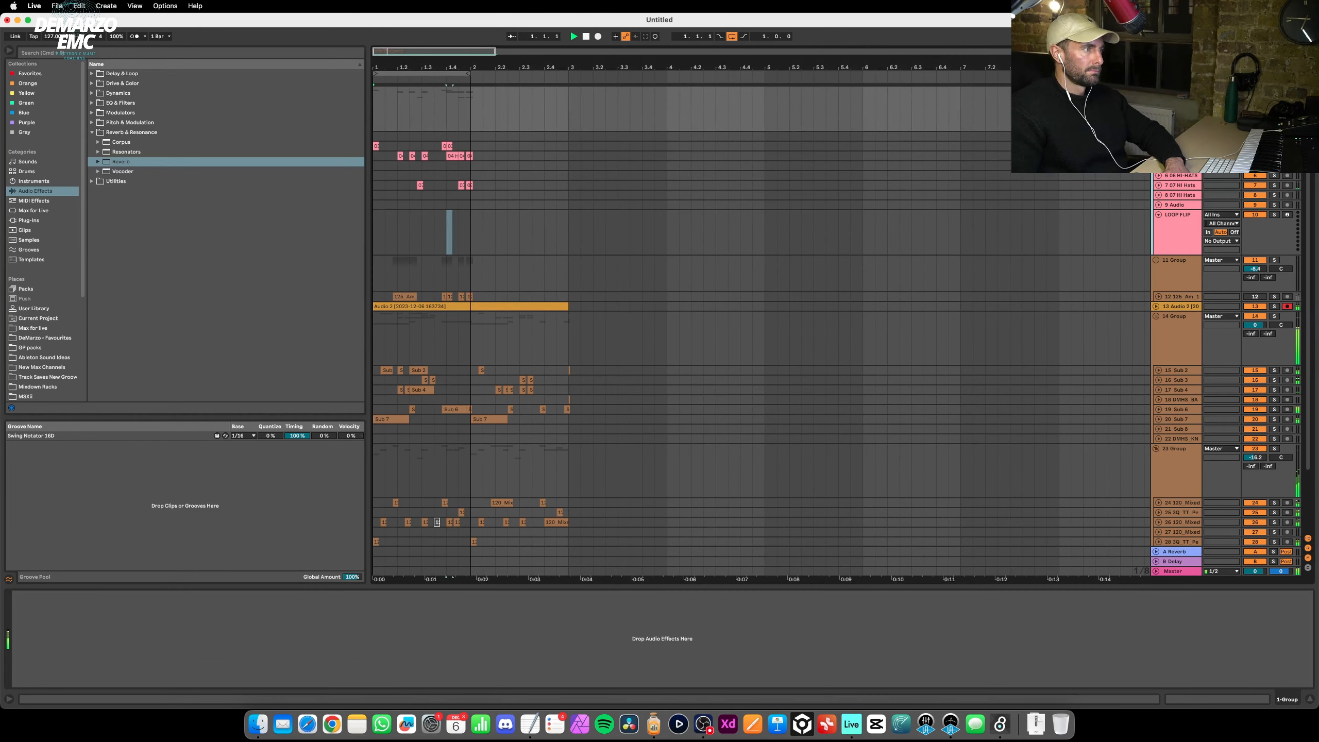
left_click(1177, 231)
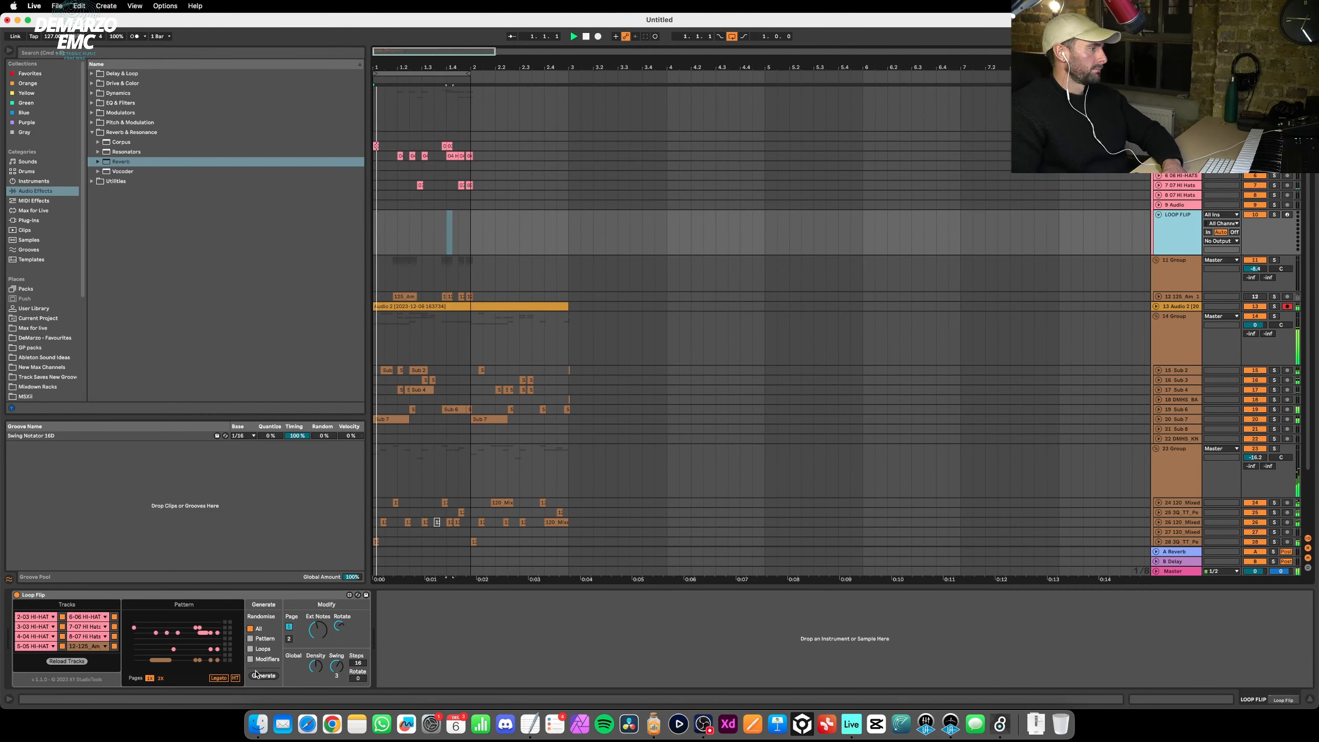
left_click(262, 675)
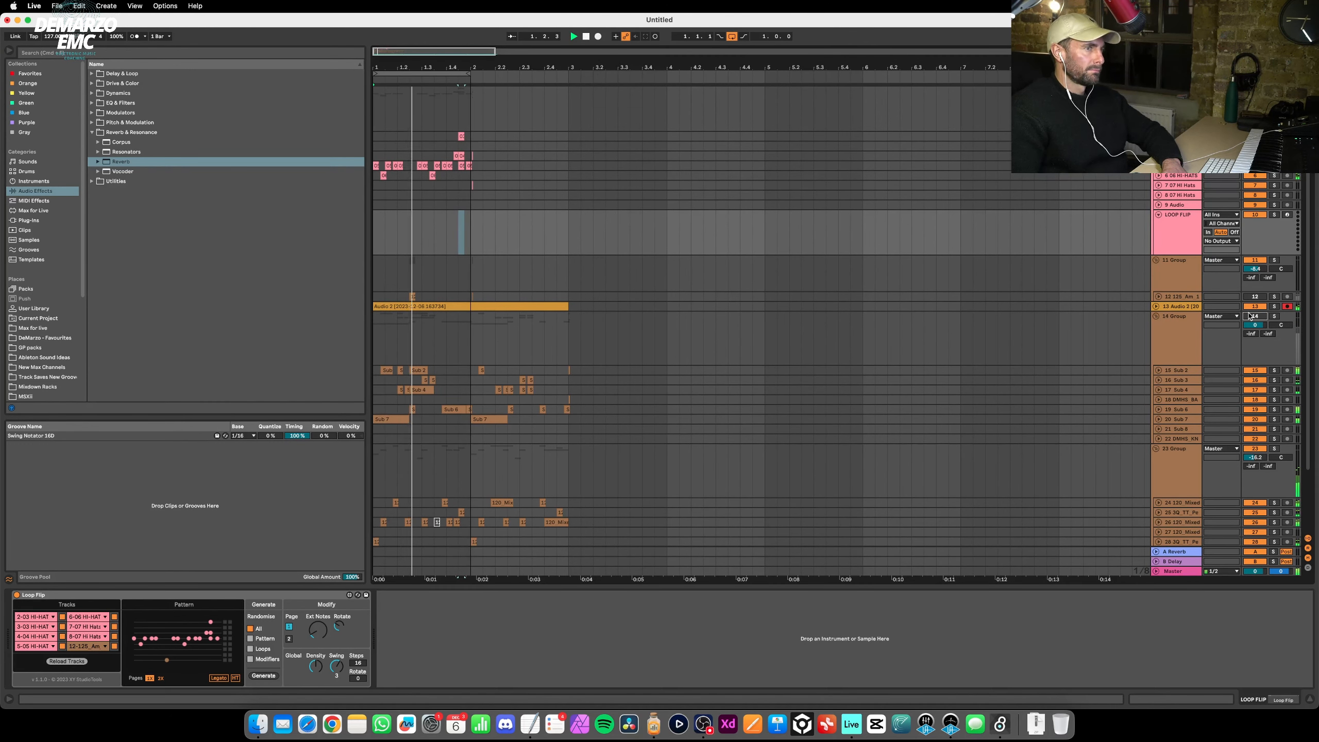
Turn 14 Group with the Sub tracks back on and listen to the new hi-hats with the full loop, down to the kick track.
left_click(1250, 316)
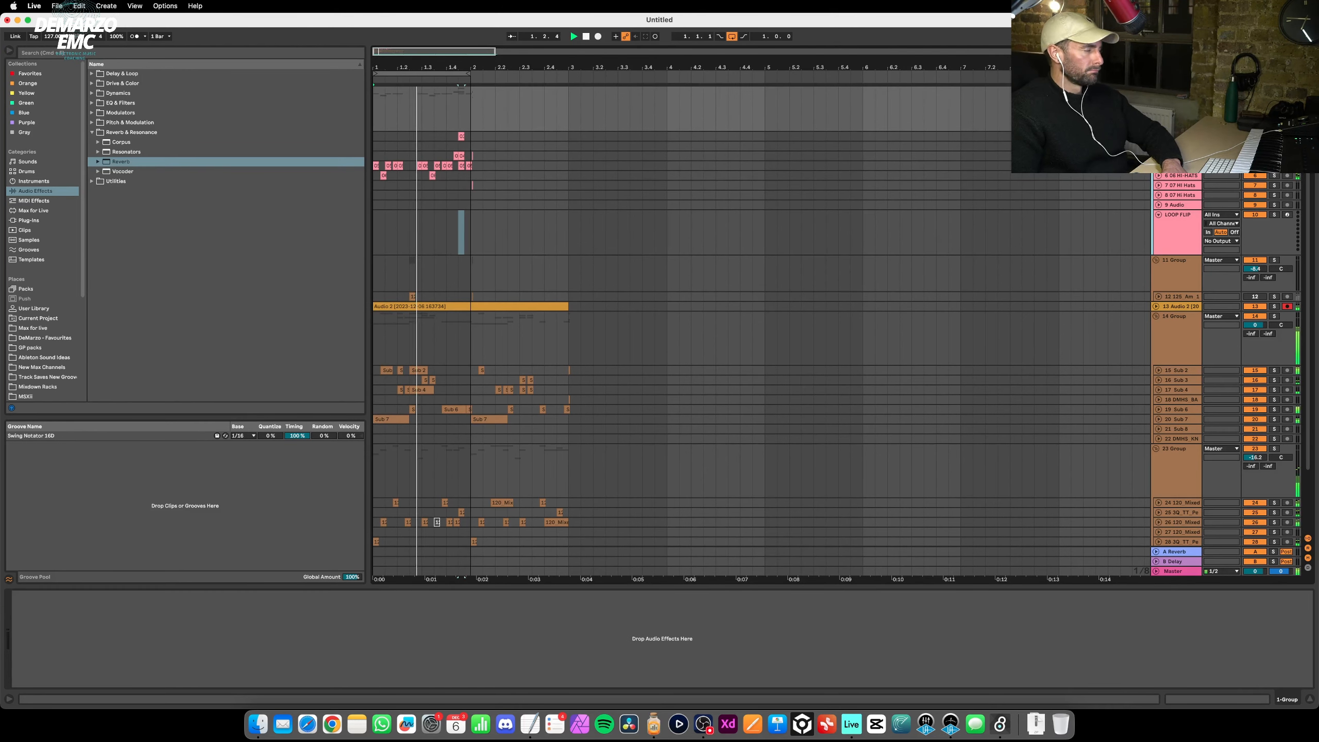
scroll(1182, 392, "down", 3)
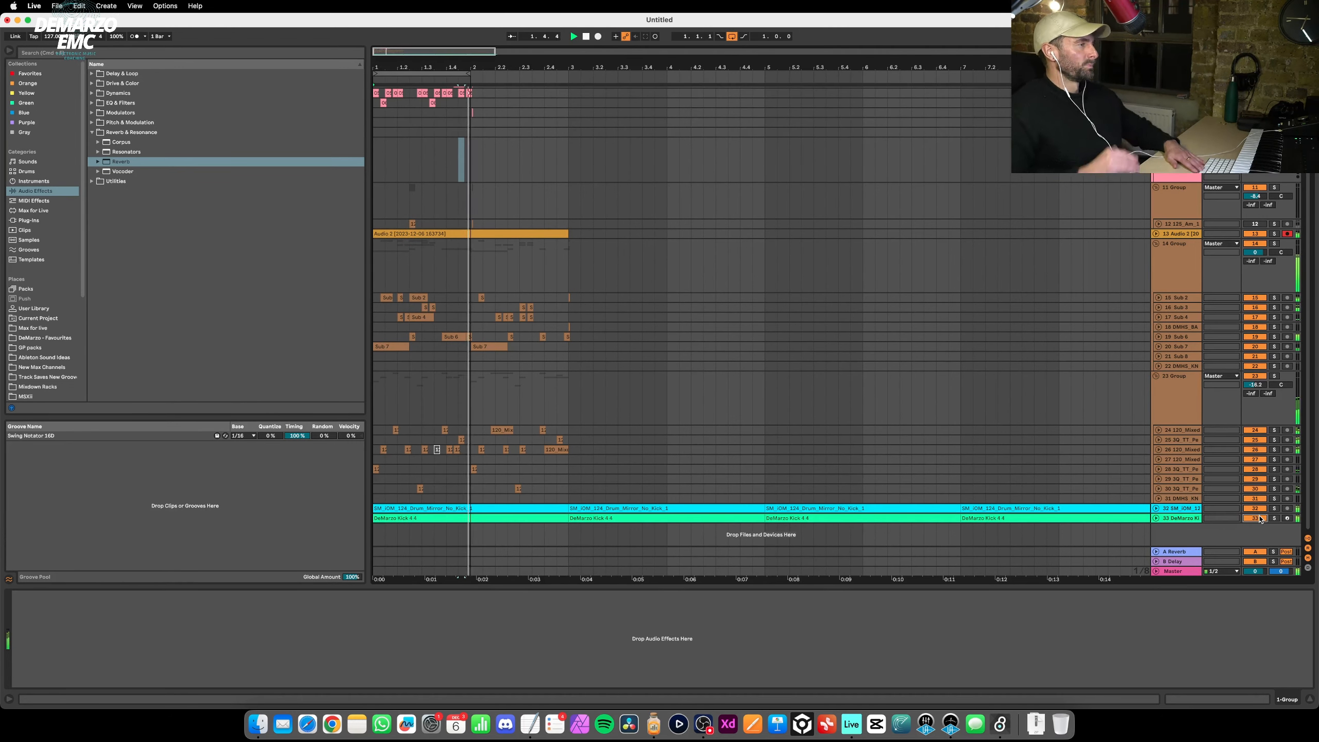
scroll(1177, 266, "up", 3)
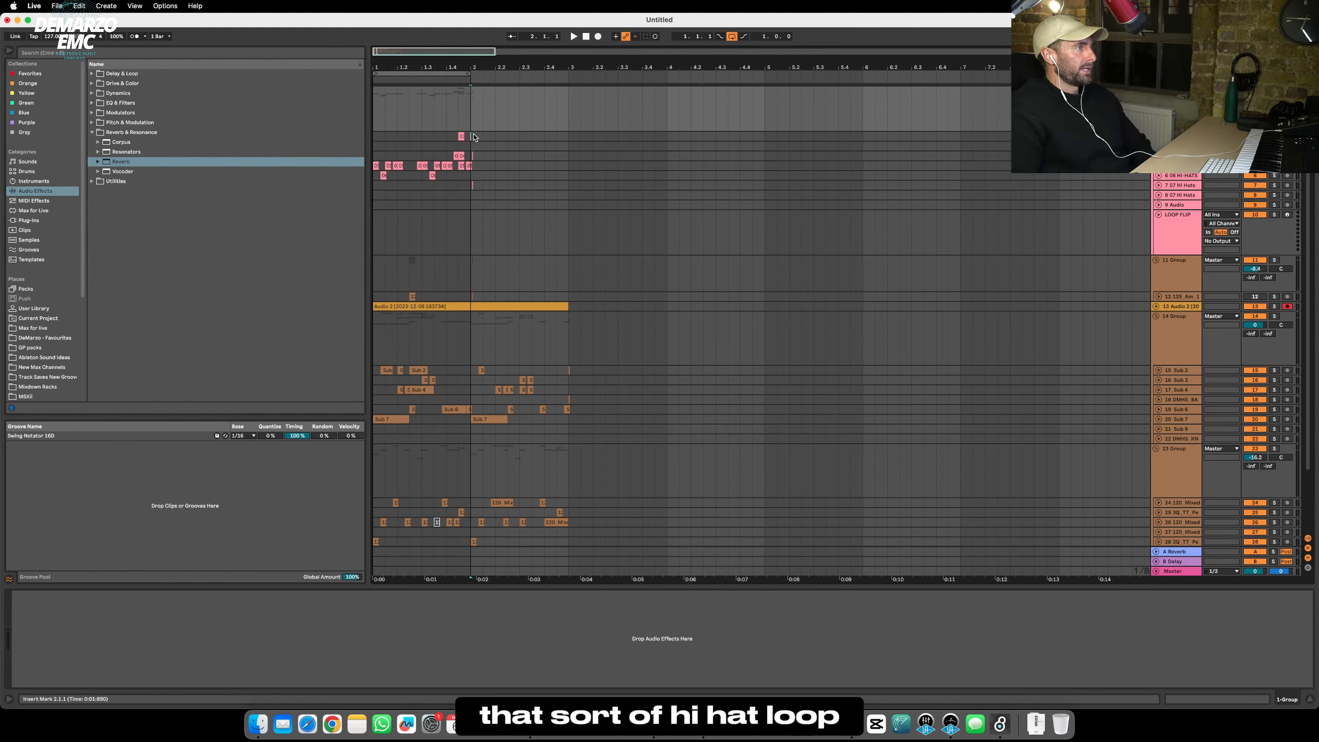
Select the first bar across all the hi-hat tracks and duplicate it four times along the timeline.
left_click_drag(471, 136, 342, 210)
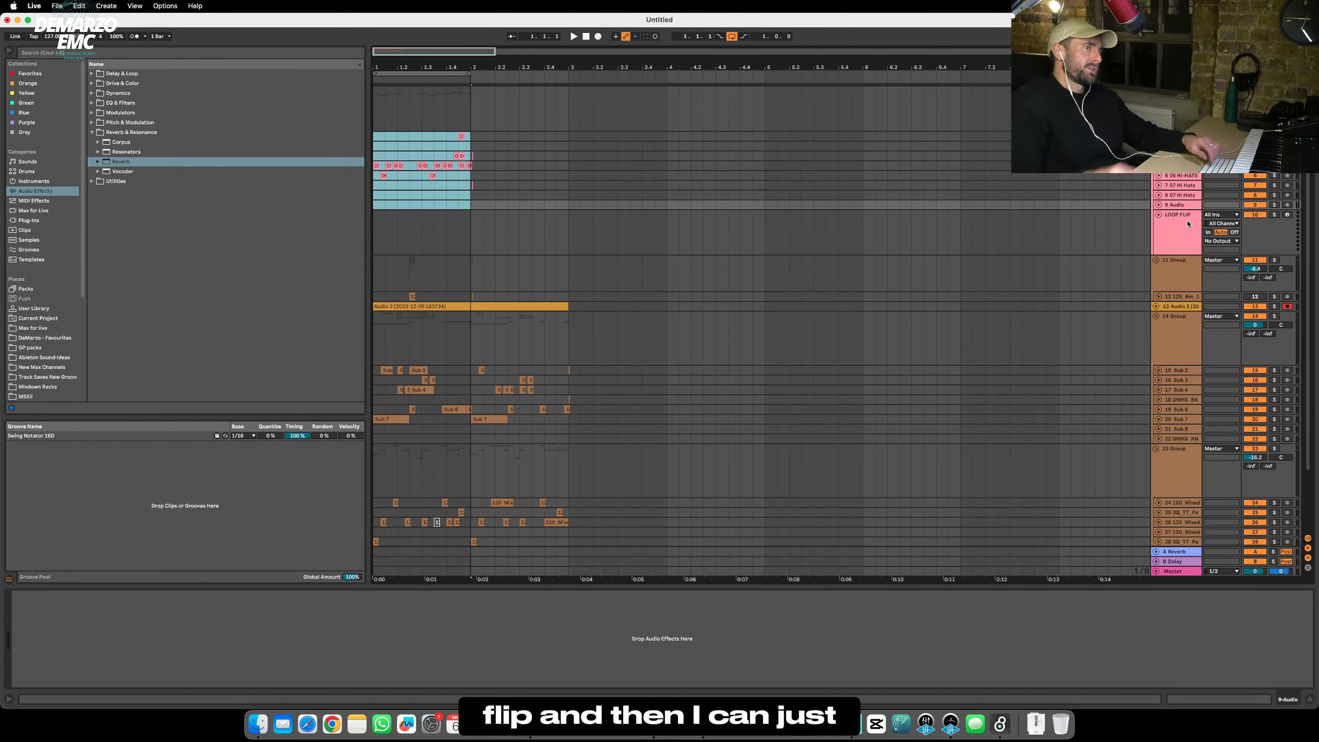
key("super+d")
key("super+d")
key("super+d")
key("super+d")
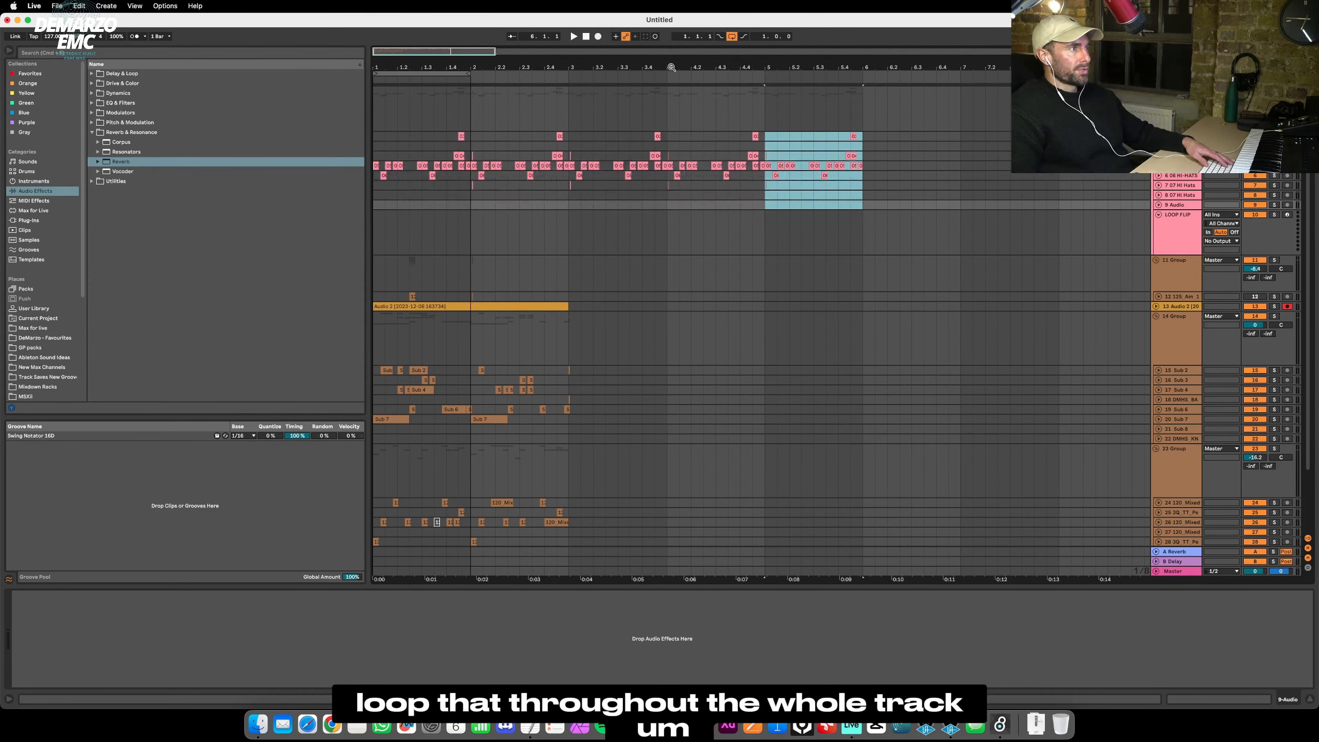
Undo the four duplications of the hi-hat bar and select the hi-hat group track.
key("super+z")
key("super+z")
key("super+z")
key("super+z")
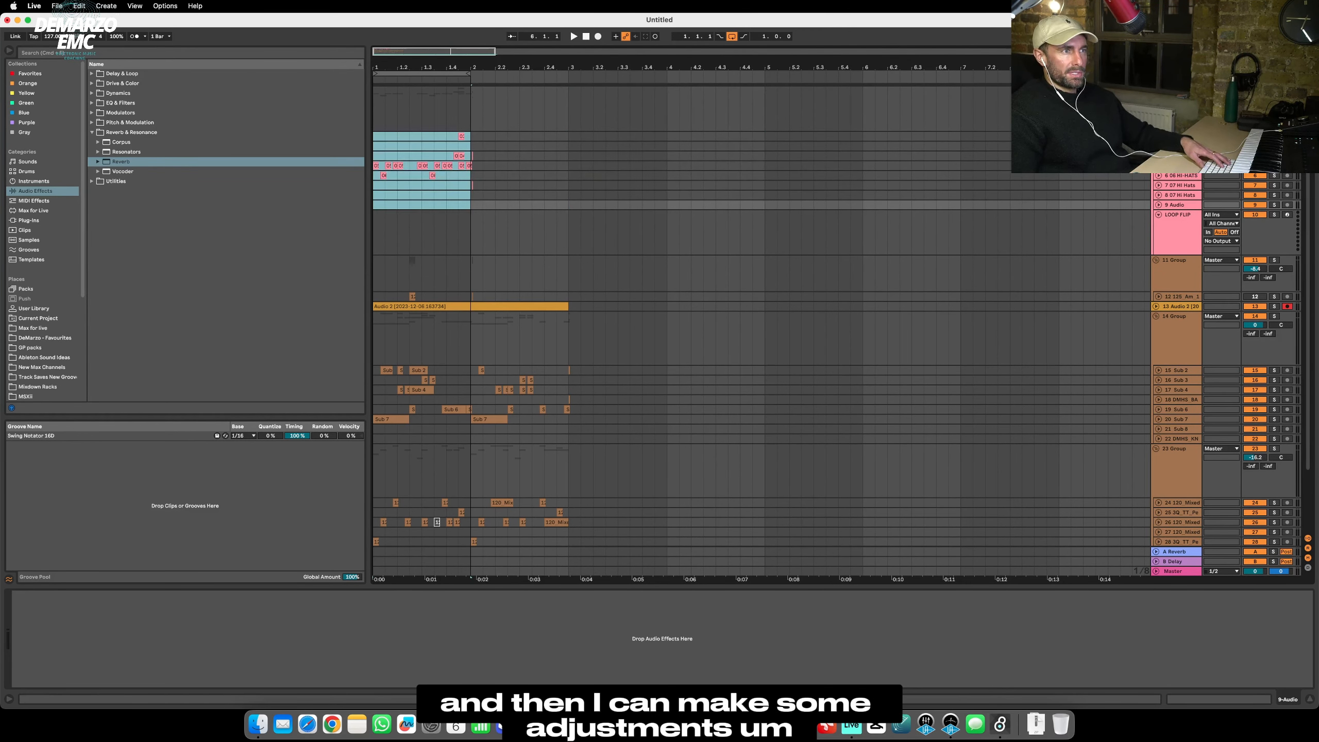
left_click(1175, 91)
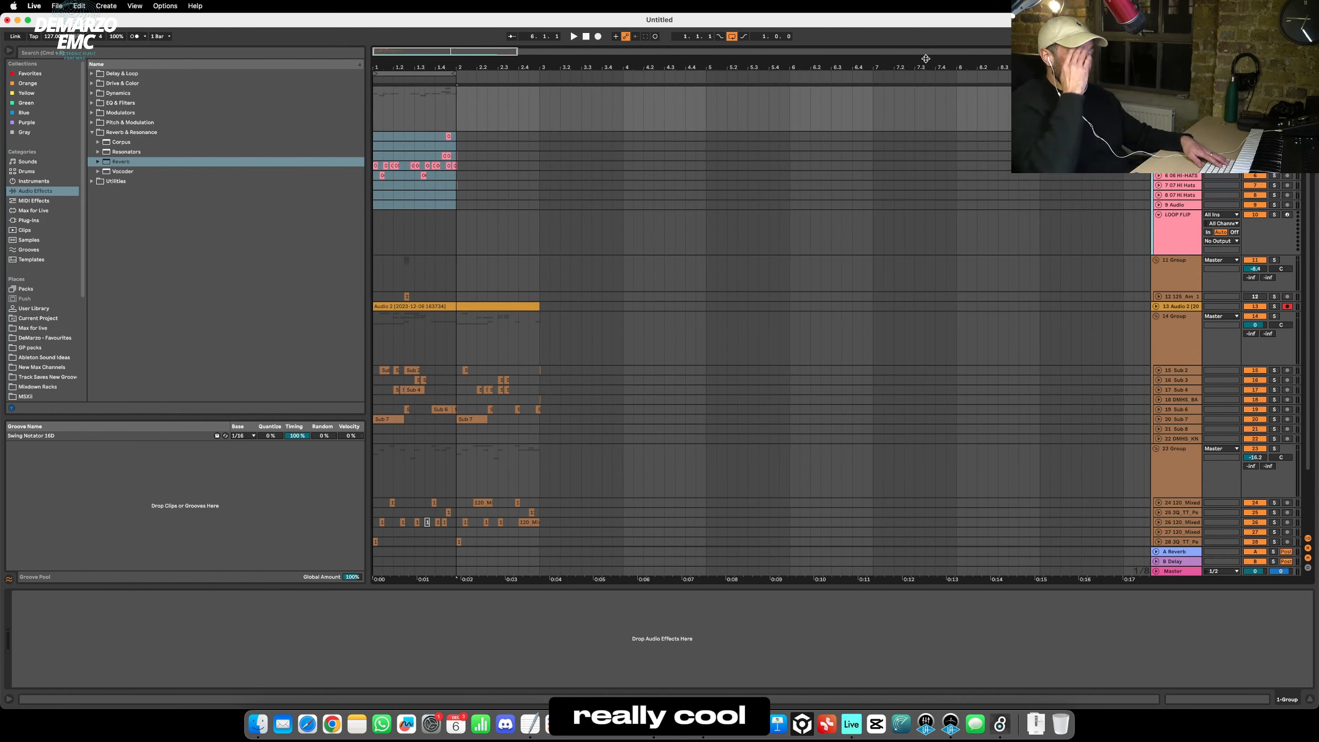